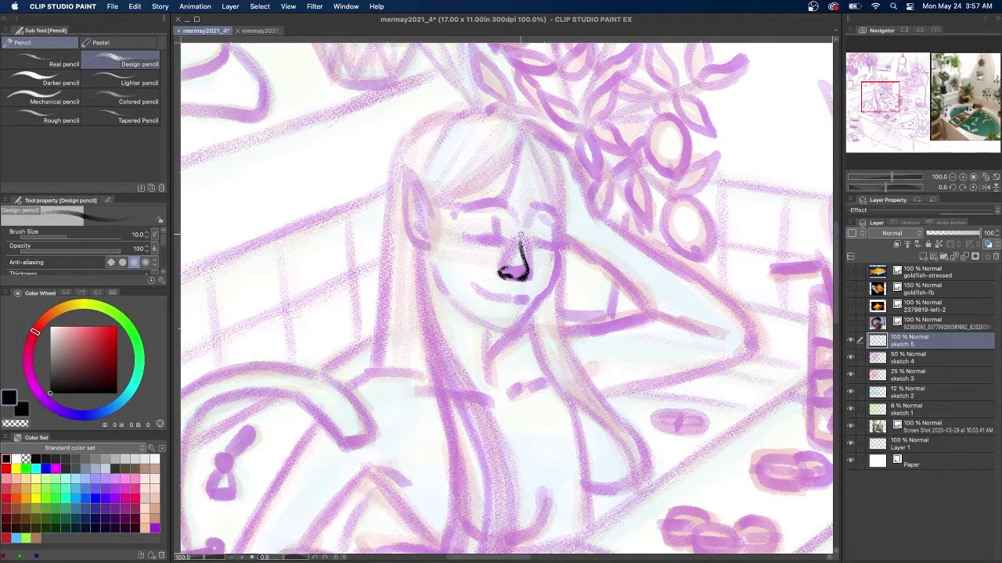
Select the sketched nose with the selection pen, transform it to fit the purple guide, and clear the selection.
{"action": "key", "text": "m"}
{"action": "mouse_move", "coordinate": [531, 214]}
{"action": "left_mouse_down"}
{"action": "mouse_move", "coordinate": [503, 274]}
{"action": "mouse_move", "coordinate": [520, 259]}
{"action": "left_mouse_up"}
{"action": "key", "text": "super+t"}
{"action": "key", "text": "Return"}
{"action": "left_click", "coordinate": [427, 306]}
Draw both closed eyes with eyelid creases and lashes on the sketch 5 layer, using the black Design pencil.
{"action": "key", "text": "p"}
{"action": "mouse_move", "coordinate": [552, 226]}
{"action": "left_mouse_down"}
{"action": "mouse_move", "coordinate": [556, 244]}
{"action": "mouse_move", "coordinate": [566, 243]}
{"action": "mouse_move", "coordinate": [555, 248]}
{"action": "left_mouse_up"}
{"action": "key", "text": "ctrl+z"}
{"action": "left_click_drag", "start_coordinate": [493, 217], "coordinate": [498, 239]}
{"action": "mouse_move", "coordinate": [469, 236]}
{"action": "left_mouse_down"}
{"action": "mouse_move", "coordinate": [491, 218]}
{"action": "mouse_move", "coordinate": [499, 249]}
{"action": "left_mouse_up"}
{"action": "left_click_drag", "start_coordinate": [485, 239], "coordinate": [489, 244]}
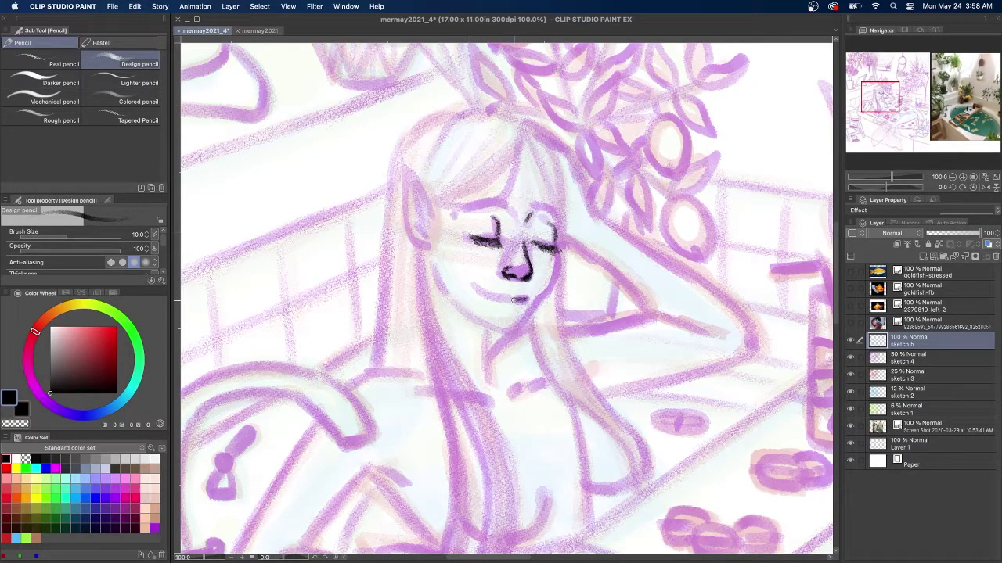
Draw the smiling mouth and trace the jawline from cheek to chin in black.
{"action": "left_click_drag", "start_coordinate": [470, 287], "coordinate": [513, 299]}
{"action": "mouse_move", "coordinate": [556, 254]}
{"action": "left_mouse_down"}
{"action": "mouse_move", "coordinate": [534, 315]}
{"action": "mouse_move", "coordinate": [513, 333]}
{"action": "left_mouse_up"}
{"action": "mouse_move", "coordinate": [434, 267]}
{"action": "left_mouse_down"}
{"action": "mouse_move", "coordinate": [471, 314]}
{"action": "mouse_move", "coordinate": [512, 334]}
{"action": "mouse_move", "coordinate": [520, 321]}
{"action": "left_mouse_up"}
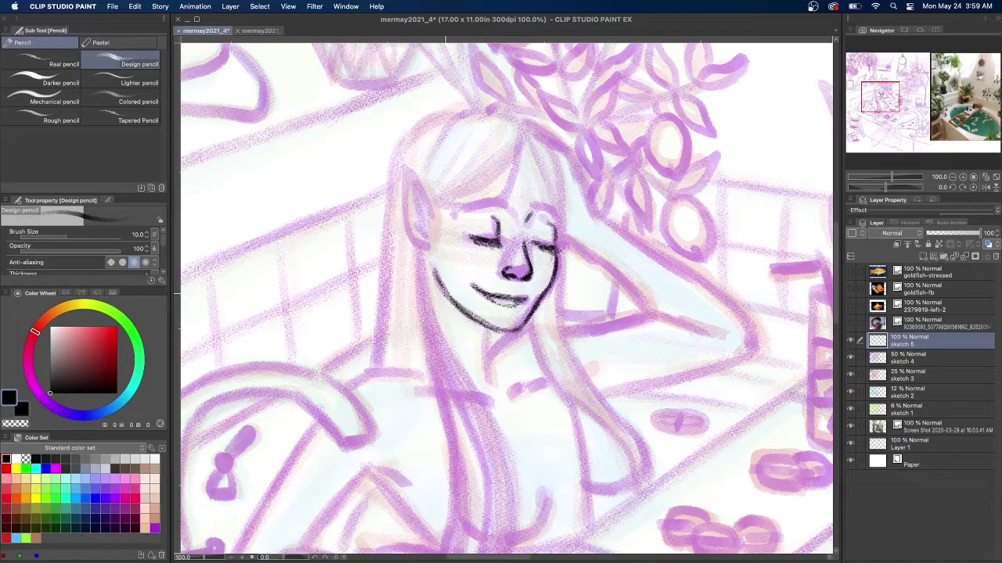
Draw both eyebrows and the hair falling from the parting along the far side of the face.
{"action": "left_click_drag", "start_coordinate": [505, 205], "coordinate": [456, 214]}
{"action": "left_click_drag", "start_coordinate": [535, 210], "coordinate": [558, 227]}
{"action": "mouse_move", "coordinate": [526, 135]}
{"action": "left_mouse_down"}
{"action": "mouse_move", "coordinate": [552, 208]}
{"action": "mouse_move", "coordinate": [518, 126]}
{"action": "mouse_move", "coordinate": [561, 182]}
{"action": "mouse_move", "coordinate": [562, 241]}
{"action": "left_mouse_up"}
{"action": "left_click_drag", "start_coordinate": [562, 223], "coordinate": [560, 259]}
{"action": "mouse_move", "coordinate": [528, 139]}
{"action": "left_mouse_down"}
{"action": "mouse_move", "coordinate": [555, 227]}
{"action": "mouse_move", "coordinate": [556, 168]}
{"action": "left_mouse_up"}
{"action": "left_click_drag", "start_coordinate": [562, 243], "coordinate": [560, 312]}
{"action": "left_click_drag", "start_coordinate": [565, 226], "coordinate": [562, 283]}
Draw the swept fringe strands from the parting to the ear and outline the upper edge of the pointed ear.
{"action": "mouse_move", "coordinate": [520, 134]}
{"action": "left_mouse_down"}
{"action": "mouse_move", "coordinate": [508, 193]}
{"action": "mouse_move", "coordinate": [440, 205]}
{"action": "left_mouse_up"}
{"action": "left_click_drag", "start_coordinate": [405, 165], "coordinate": [431, 215]}
{"action": "left_click_drag", "start_coordinate": [433, 205], "coordinate": [448, 206]}
{"action": "mouse_move", "coordinate": [518, 139]}
{"action": "left_mouse_down"}
{"action": "mouse_move", "coordinate": [509, 190]}
{"action": "mouse_move", "coordinate": [440, 207]}
{"action": "left_mouse_up"}
{"action": "mouse_move", "coordinate": [514, 155]}
{"action": "left_mouse_down"}
{"action": "mouse_move", "coordinate": [457, 199]}
{"action": "mouse_move", "coordinate": [431, 205]}
{"action": "left_mouse_up"}
{"action": "mouse_move", "coordinate": [519, 125]}
{"action": "left_mouse_down"}
{"action": "mouse_move", "coordinate": [471, 110]}
{"action": "mouse_move", "coordinate": [423, 171]}
{"action": "left_mouse_up"}
{"action": "left_click_drag", "start_coordinate": [502, 138], "coordinate": [432, 201]}
{"action": "left_click_drag", "start_coordinate": [472, 121], "coordinate": [428, 171]}
{"action": "mouse_move", "coordinate": [480, 113]}
{"action": "left_mouse_down"}
{"action": "mouse_move", "coordinate": [434, 160]}
{"action": "mouse_move", "coordinate": [427, 185]}
{"action": "left_mouse_up"}
Finish the pointed ear with its inner detail and outline the crown and outer hair edge behind it.
{"action": "mouse_move", "coordinate": [403, 163]}
{"action": "left_mouse_down"}
{"action": "mouse_move", "coordinate": [412, 235]}
{"action": "mouse_move", "coordinate": [432, 252]}
{"action": "left_mouse_up"}
{"action": "mouse_move", "coordinate": [460, 111]}
{"action": "left_mouse_down"}
{"action": "mouse_move", "coordinate": [435, 115]}
{"action": "mouse_move", "coordinate": [390, 164]}
{"action": "mouse_move", "coordinate": [386, 199]}
{"action": "left_mouse_up"}
{"action": "left_click_drag", "start_coordinate": [448, 115], "coordinate": [413, 166]}
{"action": "left_click_drag", "start_coordinate": [411, 131], "coordinate": [399, 174]}
{"action": "left_click_drag", "start_coordinate": [394, 188], "coordinate": [384, 247]}
{"action": "left_click_drag", "start_coordinate": [390, 210], "coordinate": [383, 235]}
{"action": "mouse_move", "coordinate": [407, 171]}
{"action": "left_mouse_down"}
{"action": "mouse_move", "coordinate": [427, 226]}
{"action": "mouse_move", "coordinate": [418, 226]}
{"action": "left_mouse_up"}
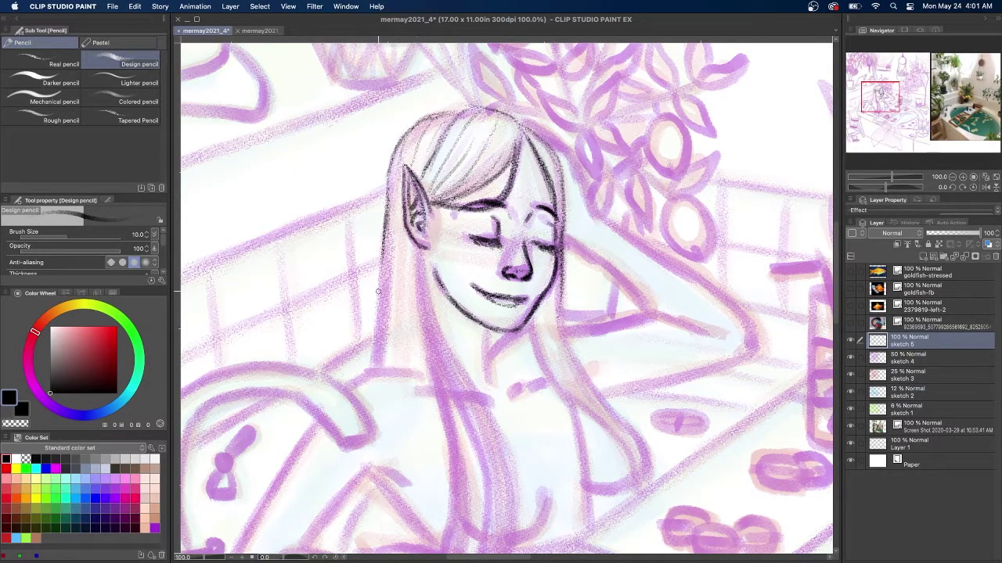
Draw the hand and wrist resting behind the head and add the neck line below the chin.
{"action": "left_click_drag", "start_coordinate": [579, 153], "coordinate": [568, 183]}
{"action": "mouse_move", "coordinate": [518, 117]}
{"action": "left_mouse_down"}
{"action": "mouse_move", "coordinate": [548, 134]}
{"action": "mouse_move", "coordinate": [584, 188]}
{"action": "mouse_move", "coordinate": [566, 159]}
{"action": "left_mouse_up"}
{"action": "left_click_drag", "start_coordinate": [578, 177], "coordinate": [595, 216]}
{"action": "left_click_drag", "start_coordinate": [580, 233], "coordinate": [565, 249]}
{"action": "left_click_drag", "start_coordinate": [484, 332], "coordinate": [488, 379]}
Outline the raised arm bent at the elbow, including its upper edge, inner edge and underside.
{"action": "left_click_drag", "start_coordinate": [560, 234], "coordinate": [650, 314]}
{"action": "mouse_move", "coordinate": [596, 213]}
{"action": "left_mouse_down"}
{"action": "mouse_move", "coordinate": [662, 248]}
{"action": "mouse_move", "coordinate": [658, 241]}
{"action": "mouse_move", "coordinate": [760, 348]}
{"action": "left_mouse_up"}
{"action": "left_click_drag", "start_coordinate": [627, 310], "coordinate": [702, 330]}
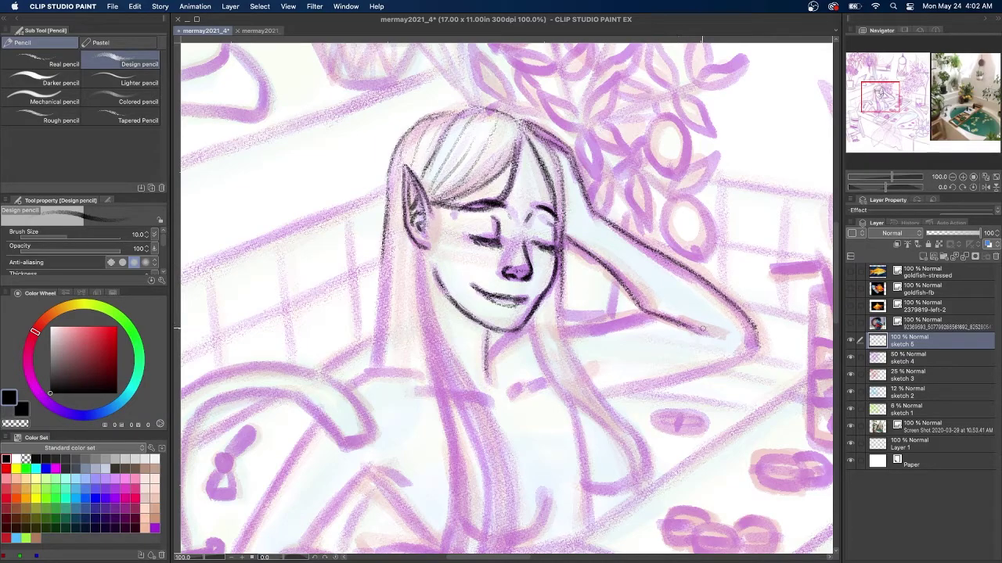
{"action": "scroll", "coordinate": [703, 329], "scroll_direction": "down", "scroll_amount": 5}
{"action": "left_click_drag", "start_coordinate": [650, 178], "coordinate": [565, 195]}
{"action": "mouse_move", "coordinate": [759, 208]}
{"action": "left_mouse_down"}
{"action": "mouse_move", "coordinate": [754, 219]}
{"action": "mouse_move", "coordinate": [604, 259]}
{"action": "left_mouse_up"}
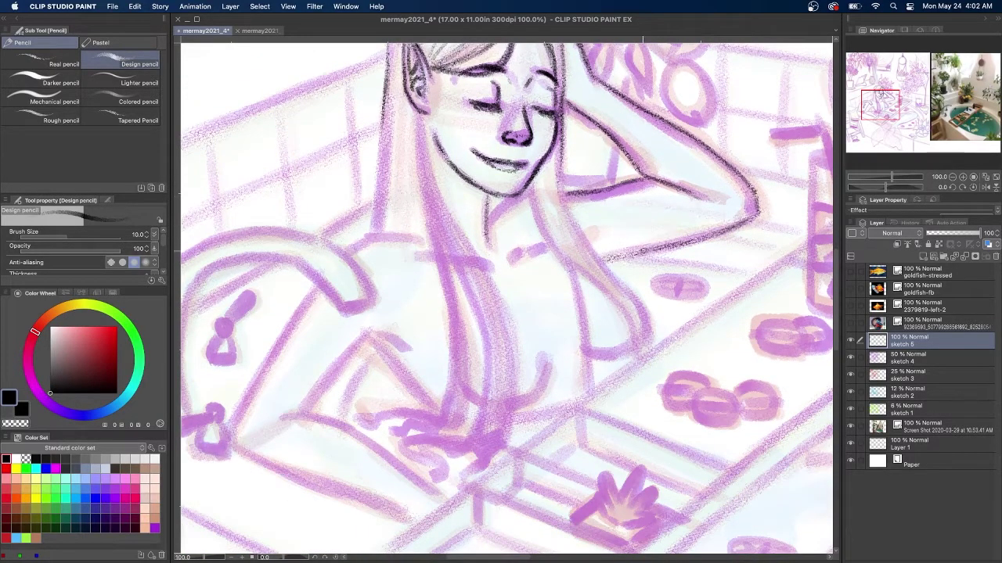
Draw the hair lock falling over the raised-arm shoulder and the side line of the torso below it.
{"action": "mouse_move", "coordinate": [561, 144]}
{"action": "left_mouse_down"}
{"action": "mouse_move", "coordinate": [563, 199]}
{"action": "mouse_move", "coordinate": [650, 346]}
{"action": "left_mouse_up"}
{"action": "left_click_drag", "start_coordinate": [530, 186], "coordinate": [636, 355]}
{"action": "left_click_drag", "start_coordinate": [574, 255], "coordinate": [584, 374]}
{"action": "left_click_drag", "start_coordinate": [577, 274], "coordinate": [584, 391]}
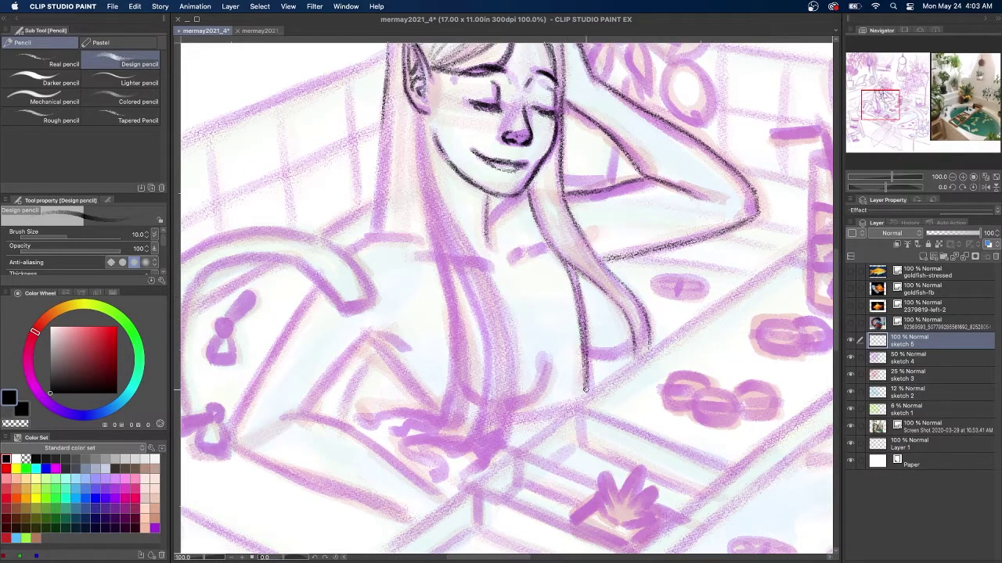
{"action": "left_click_drag", "start_coordinate": [554, 234], "coordinate": [578, 277]}
{"action": "mouse_move", "coordinate": [535, 175]}
{"action": "left_mouse_down"}
{"action": "mouse_move", "coordinate": [567, 254]}
{"action": "mouse_move", "coordinate": [646, 320]}
{"action": "left_mouse_up"}
{"action": "left_click_drag", "start_coordinate": [539, 158], "coordinate": [541, 194]}
Draw the long hair locks running from behind the ear down over the chest to the tub edge.
{"action": "mouse_move", "coordinate": [404, 102]}
{"action": "left_mouse_down"}
{"action": "mouse_move", "coordinate": [509, 325]}
{"action": "mouse_move", "coordinate": [515, 410]}
{"action": "mouse_move", "coordinate": [505, 443]}
{"action": "left_mouse_up"}
{"action": "mouse_move", "coordinate": [413, 185]}
{"action": "left_mouse_down"}
{"action": "mouse_move", "coordinate": [452, 352]}
{"action": "mouse_move", "coordinate": [442, 414]}
{"action": "left_mouse_up"}
{"action": "mouse_move", "coordinate": [435, 216]}
{"action": "left_mouse_down"}
{"action": "mouse_move", "coordinate": [463, 330]}
{"action": "mouse_move", "coordinate": [461, 422]}
{"action": "left_mouse_up"}
{"action": "mouse_move", "coordinate": [449, 252]}
{"action": "left_mouse_down"}
{"action": "mouse_move", "coordinate": [484, 395]}
{"action": "mouse_move", "coordinate": [468, 439]}
{"action": "left_mouse_up"}
{"action": "left_click_drag", "start_coordinate": [429, 209], "coordinate": [414, 111]}
{"action": "mouse_move", "coordinate": [526, 196]}
{"action": "left_mouse_down"}
{"action": "mouse_move", "coordinate": [491, 216]}
{"action": "mouse_move", "coordinate": [529, 196]}
{"action": "left_mouse_up"}
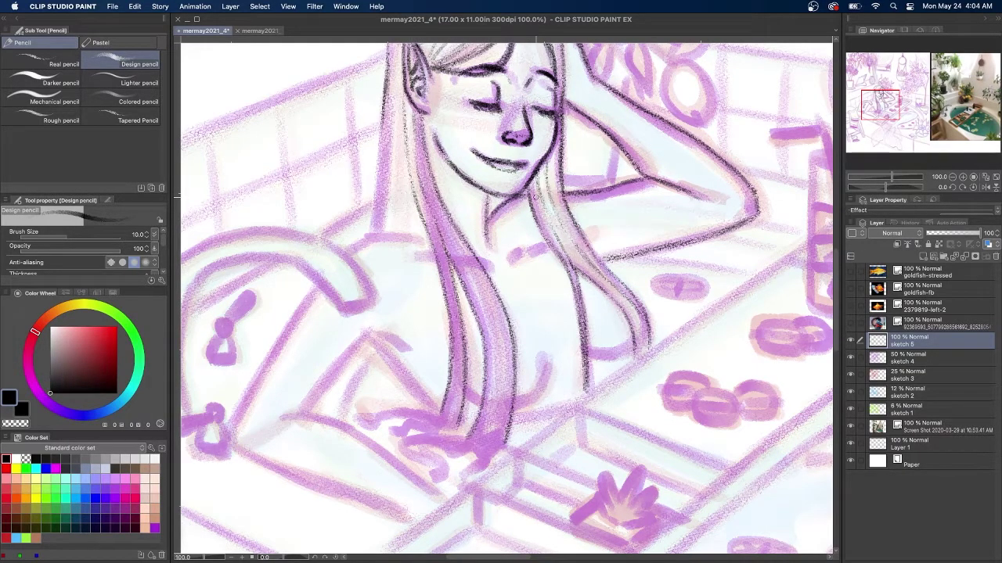
Draw the curled hair ends above the forearm and add inner strands to the long locks.
{"action": "left_click_drag", "start_coordinate": [493, 405], "coordinate": [474, 449]}
{"action": "left_click_drag", "start_coordinate": [500, 391], "coordinate": [460, 255]}
{"action": "left_click_drag", "start_coordinate": [506, 448], "coordinate": [454, 485]}
{"action": "mouse_move", "coordinate": [506, 435]}
{"action": "left_mouse_down"}
{"action": "mouse_move", "coordinate": [493, 450]}
{"action": "mouse_move", "coordinate": [501, 452]}
{"action": "mouse_move", "coordinate": [442, 478]}
{"action": "left_mouse_up"}
{"action": "mouse_move", "coordinate": [471, 442]}
{"action": "left_mouse_down"}
{"action": "mouse_move", "coordinate": [439, 436]}
{"action": "mouse_move", "coordinate": [404, 455]}
{"action": "mouse_move", "coordinate": [430, 470]}
{"action": "left_mouse_up"}
{"action": "mouse_move", "coordinate": [477, 427]}
{"action": "left_mouse_down"}
{"action": "mouse_move", "coordinate": [429, 478]}
{"action": "mouse_move", "coordinate": [437, 447]}
{"action": "mouse_move", "coordinate": [406, 450]}
{"action": "left_mouse_up"}
{"action": "mouse_move", "coordinate": [479, 441]}
{"action": "left_mouse_down"}
{"action": "mouse_move", "coordinate": [497, 379]}
{"action": "mouse_move", "coordinate": [485, 439]}
{"action": "left_mouse_up"}
{"action": "left_click_drag", "start_coordinate": [482, 383], "coordinate": [471, 437]}
{"action": "mouse_move", "coordinate": [460, 377]}
{"action": "left_mouse_down"}
{"action": "mouse_move", "coordinate": [449, 426]}
{"action": "mouse_move", "coordinate": [438, 413]}
{"action": "mouse_move", "coordinate": [423, 431]}
{"action": "mouse_move", "coordinate": [389, 433]}
{"action": "mouse_move", "coordinate": [399, 423]}
{"action": "mouse_move", "coordinate": [354, 418]}
{"action": "mouse_move", "coordinate": [452, 414]}
{"action": "left_mouse_up"}
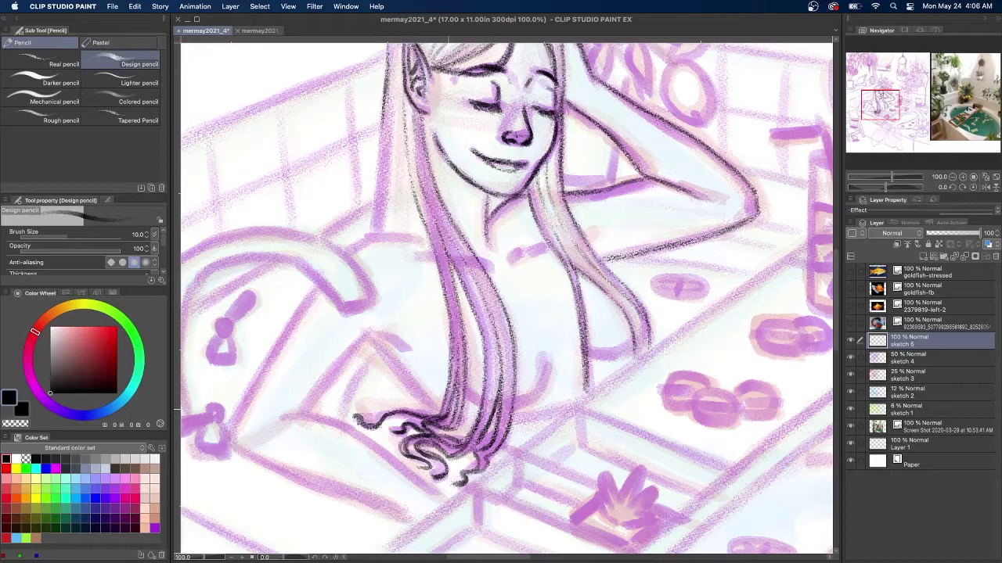
Draw the chest contours and the bent-arm lines beside the long hair locks.
{"action": "mouse_move", "coordinate": [579, 360]}
{"action": "left_mouse_down"}
{"action": "mouse_move", "coordinate": [637, 343]}
{"action": "mouse_move", "coordinate": [517, 409]}
{"action": "left_mouse_up"}
{"action": "left_click_drag", "start_coordinate": [486, 388], "coordinate": [460, 405]}
{"action": "left_click_drag", "start_coordinate": [548, 356], "coordinate": [531, 394]}
{"action": "left_click_drag", "start_coordinate": [374, 338], "coordinate": [313, 410]}
{"action": "left_click_drag", "start_coordinate": [376, 338], "coordinate": [408, 350]}
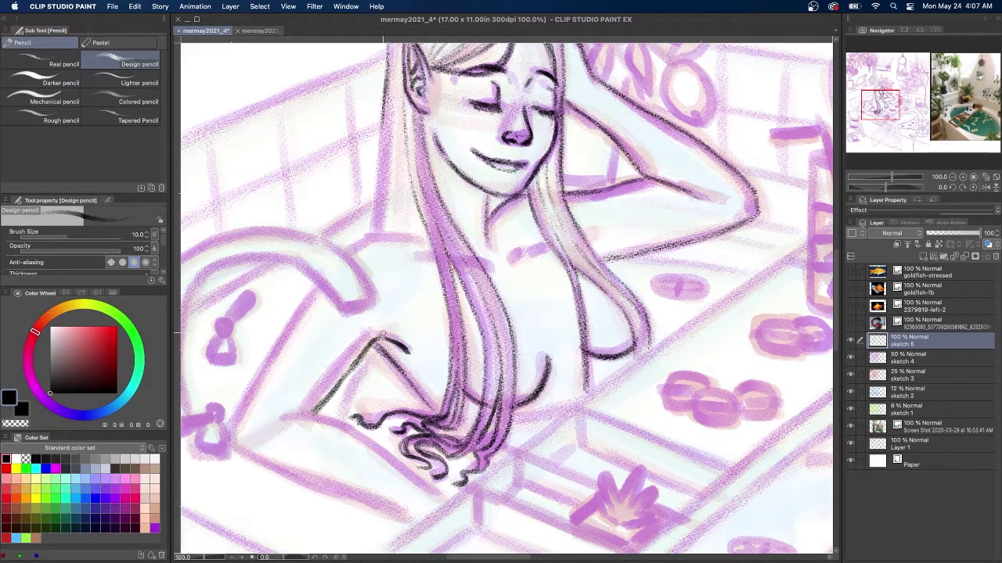
Draw the collarbones, the outer hair edge down to the shoulder, and the inner line of the resting arm.
{"action": "left_click_drag", "start_coordinate": [509, 260], "coordinate": [543, 246]}
{"action": "left_click_drag", "start_coordinate": [476, 262], "coordinate": [496, 271]}
{"action": "left_click_drag", "start_coordinate": [388, 103], "coordinate": [371, 225]}
{"action": "left_click_drag", "start_coordinate": [380, 174], "coordinate": [368, 235]}
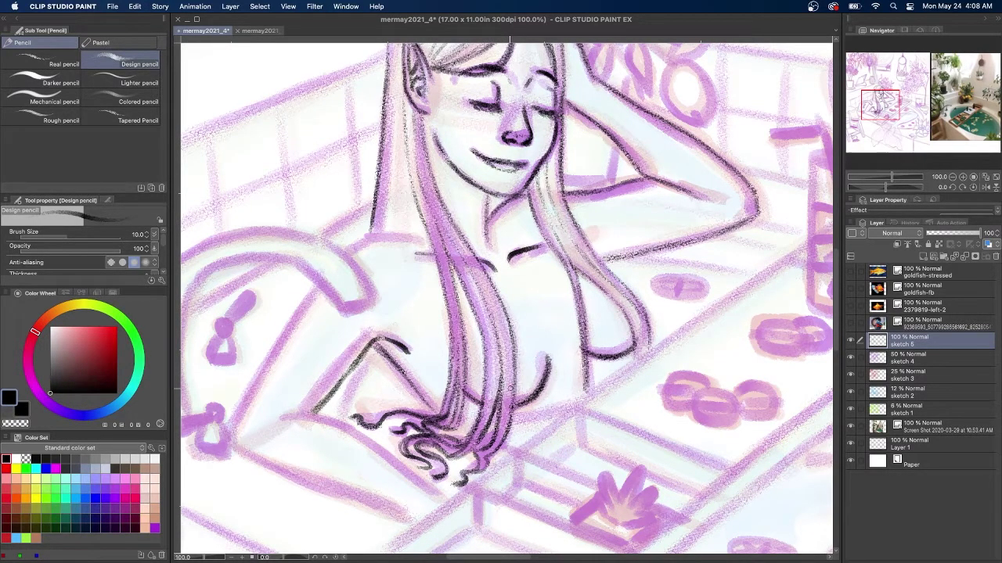
{"action": "left_click_drag", "start_coordinate": [376, 352], "coordinate": [341, 420]}
Draw the bathtub rim lines behind and below the raised elbow.
{"action": "left_click_drag", "start_coordinate": [666, 258], "coordinate": [746, 274]}
{"action": "left_click_drag", "start_coordinate": [634, 256], "coordinate": [750, 274]}
{"action": "left_click_drag", "start_coordinate": [757, 221], "coordinate": [800, 232]}
{"action": "left_click_drag", "start_coordinate": [721, 236], "coordinate": [779, 248]}
Draw the two faucet handles with their round joints and bases beside the resting arm.
{"action": "mouse_move", "coordinate": [701, 192]}
{"action": "left_mouse_down"}
{"action": "mouse_move", "coordinate": [691, 363]}
{"action": "mouse_move", "coordinate": [895, 124]}
{"action": "left_mouse_up"}
{"action": "left_click_drag", "start_coordinate": [402, 346], "coordinate": [415, 349]}
{"action": "mouse_move", "coordinate": [406, 348]}
{"action": "left_mouse_down"}
{"action": "mouse_move", "coordinate": [368, 353]}
{"action": "mouse_move", "coordinate": [392, 382]}
{"action": "mouse_move", "coordinate": [419, 384]}
{"action": "left_mouse_up"}
{"action": "mouse_move", "coordinate": [420, 249]}
{"action": "left_mouse_down"}
{"action": "mouse_move", "coordinate": [415, 260]}
{"action": "mouse_move", "coordinate": [448, 223]}
{"action": "left_mouse_up"}
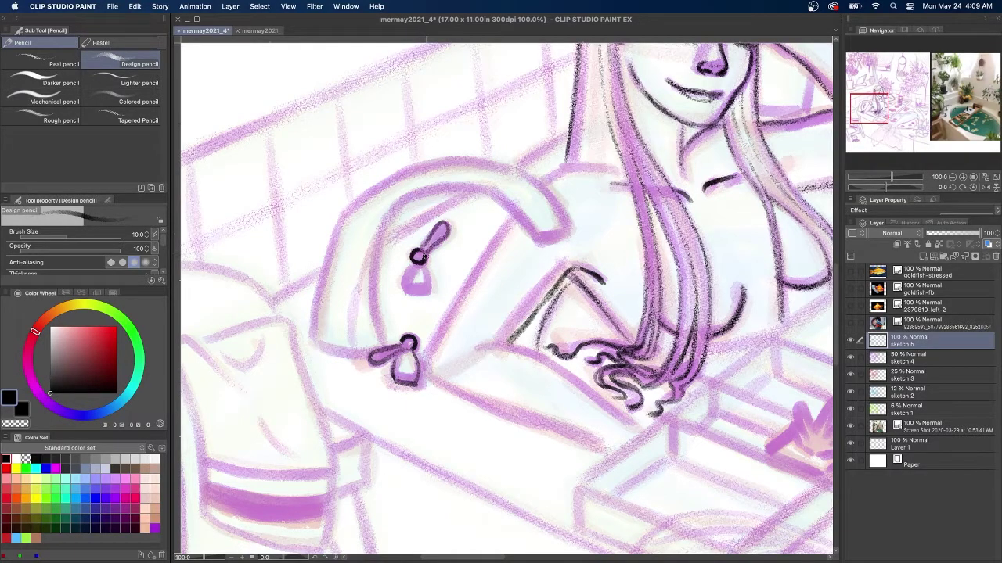
Outline the large curved faucet spout with its opening, inner and outer edges, and base.
{"action": "left_click_drag", "start_coordinate": [516, 213], "coordinate": [471, 189]}
{"action": "mouse_move", "coordinate": [507, 204]}
{"action": "left_mouse_down"}
{"action": "mouse_move", "coordinate": [540, 239]}
{"action": "mouse_move", "coordinate": [563, 237]}
{"action": "left_mouse_up"}
{"action": "mouse_move", "coordinate": [564, 239]}
{"action": "left_mouse_down"}
{"action": "mouse_move", "coordinate": [556, 201]}
{"action": "mouse_move", "coordinate": [564, 230]}
{"action": "left_mouse_up"}
{"action": "left_click_drag", "start_coordinate": [541, 244], "coordinate": [566, 238]}
{"action": "mouse_move", "coordinate": [554, 202]}
{"action": "left_mouse_down"}
{"action": "mouse_move", "coordinate": [515, 166]}
{"action": "mouse_move", "coordinate": [439, 156]}
{"action": "mouse_move", "coordinate": [365, 186]}
{"action": "mouse_move", "coordinate": [347, 211]}
{"action": "left_mouse_up"}
{"action": "mouse_move", "coordinate": [485, 190]}
{"action": "left_mouse_down"}
{"action": "mouse_move", "coordinate": [401, 205]}
{"action": "mouse_move", "coordinate": [374, 258]}
{"action": "mouse_move", "coordinate": [368, 336]}
{"action": "left_mouse_up"}
{"action": "left_click_drag", "start_coordinate": [343, 208], "coordinate": [310, 342]}
{"action": "left_click_drag", "start_coordinate": [310, 343], "coordinate": [372, 353]}
{"action": "key", "text": "super+z"}
{"action": "left_click_drag", "start_coordinate": [388, 217], "coordinate": [348, 349]}
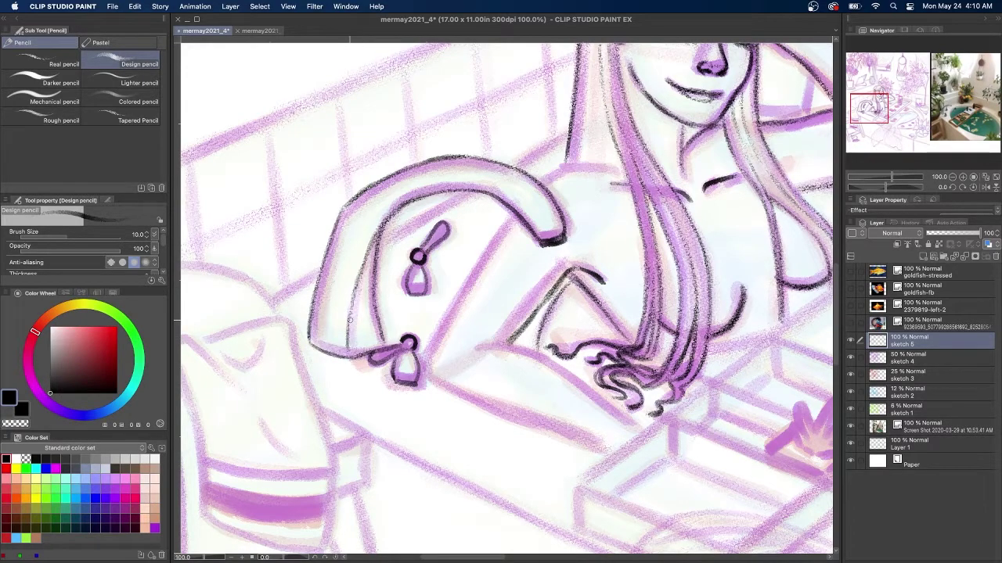
Draw the shoulder, upper arm and forearm outlines of the arm resting on the tub tray.
{"action": "mouse_move", "coordinate": [616, 166]}
{"action": "left_mouse_down"}
{"action": "mouse_move", "coordinate": [555, 171]}
{"action": "mouse_move", "coordinate": [541, 183]}
{"action": "left_mouse_up"}
{"action": "mouse_move", "coordinate": [512, 214]}
{"action": "left_mouse_down"}
{"action": "mouse_move", "coordinate": [426, 357]}
{"action": "mouse_move", "coordinate": [423, 384]}
{"action": "left_mouse_up"}
{"action": "mouse_move", "coordinate": [522, 353]}
{"action": "left_mouse_down"}
{"action": "mouse_move", "coordinate": [485, 346]}
{"action": "mouse_move", "coordinate": [630, 423]}
{"action": "left_mouse_up"}
{"action": "scroll", "coordinate": [508, 327], "scroll_direction": "down", "scroll_amount": 3}
{"action": "left_click_drag", "start_coordinate": [432, 267], "coordinate": [606, 341]}
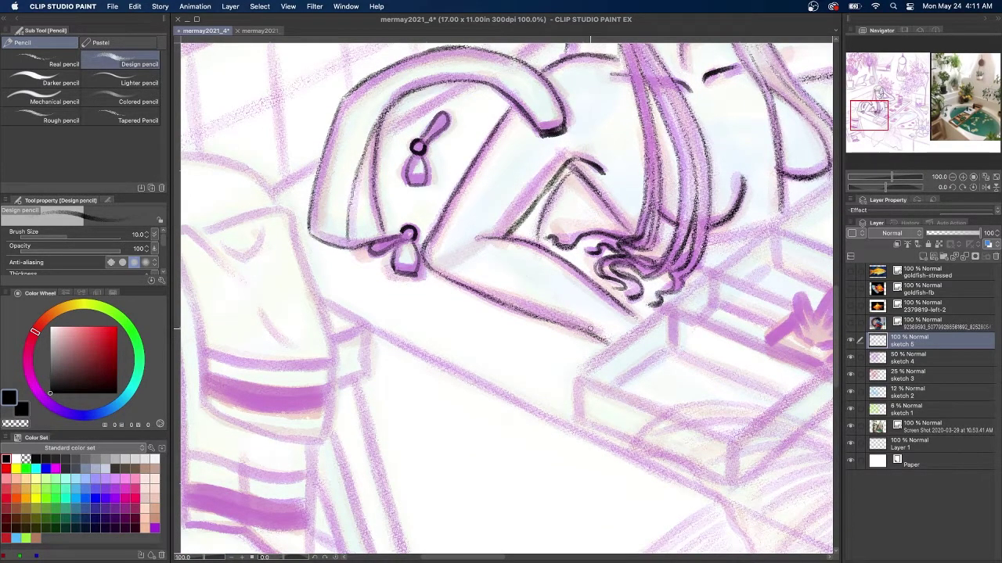
Draw the round fruit slice near the elbow and outline the tall drinking glass with its rim and base.
{"action": "scroll", "coordinate": [590, 329], "scroll_direction": "right", "scroll_amount": 5}
{"action": "scroll", "coordinate": [590, 329], "scroll_direction": "up", "scroll_amount": 1}
{"action": "mouse_move", "coordinate": [739, 159]}
{"action": "left_mouse_down"}
{"action": "mouse_move", "coordinate": [689, 160]}
{"action": "mouse_move", "coordinate": [742, 147]}
{"action": "mouse_move", "coordinate": [728, 162]}
{"action": "mouse_move", "coordinate": [741, 147]}
{"action": "left_mouse_up"}
{"action": "left_click_drag", "start_coordinate": [721, 141], "coordinate": [725, 159]}
{"action": "mouse_move", "coordinate": [708, 141]}
{"action": "left_mouse_down"}
{"action": "mouse_move", "coordinate": [715, 152]}
{"action": "mouse_move", "coordinate": [691, 152]}
{"action": "mouse_move", "coordinate": [728, 137]}
{"action": "mouse_move", "coordinate": [719, 279]}
{"action": "left_mouse_up"}
{"action": "scroll", "coordinate": [590, 298], "scroll_direction": "right", "scroll_amount": 6}
{"action": "scroll", "coordinate": [590, 297], "scroll_direction": "up", "scroll_amount": 3}
{"action": "left_click_drag", "start_coordinate": [724, 211], "coordinate": [719, 283]}
{"action": "left_click_drag", "start_coordinate": [652, 125], "coordinate": [647, 283]}
{"action": "left_click_drag", "start_coordinate": [718, 285], "coordinate": [648, 281]}
{"action": "mouse_move", "coordinate": [727, 131]}
{"action": "left_mouse_down"}
{"action": "mouse_move", "coordinate": [696, 122]}
{"action": "mouse_move", "coordinate": [651, 129]}
{"action": "left_mouse_up"}
{"action": "mouse_move", "coordinate": [728, 131]}
{"action": "left_mouse_down"}
{"action": "mouse_move", "coordinate": [688, 143]}
{"action": "mouse_move", "coordinate": [652, 133]}
{"action": "left_mouse_up"}
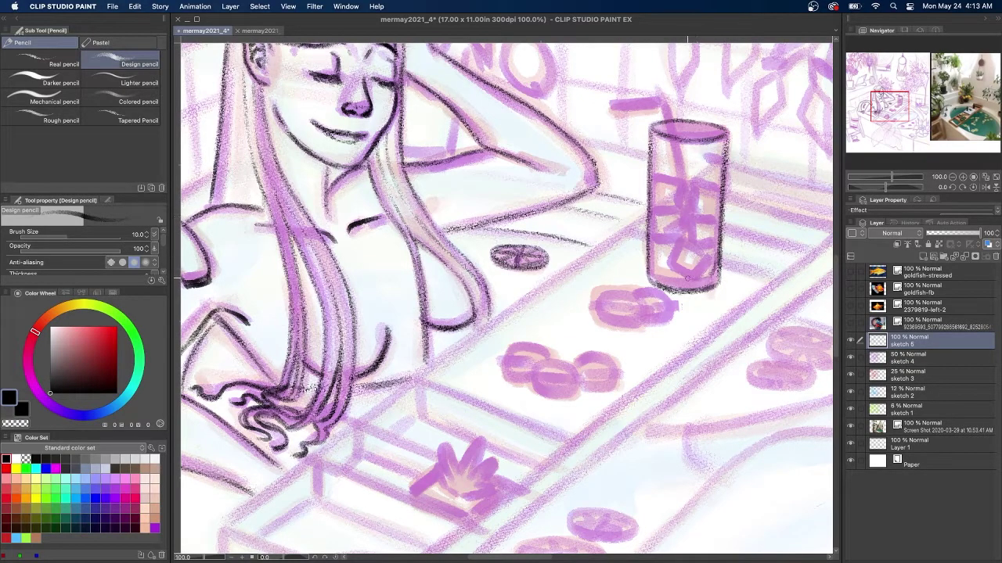
Draw the stacked ice cubes inside the glass and the bent straw rising out of it.
{"action": "left_click_drag", "start_coordinate": [654, 274], "coordinate": [691, 279]}
{"action": "mouse_move", "coordinate": [683, 245]}
{"action": "left_mouse_down"}
{"action": "mouse_move", "coordinate": [709, 265]}
{"action": "mouse_move", "coordinate": [672, 266]}
{"action": "mouse_move", "coordinate": [707, 274]}
{"action": "left_mouse_up"}
{"action": "mouse_move", "coordinate": [696, 225]}
{"action": "left_mouse_down"}
{"action": "mouse_move", "coordinate": [681, 272]}
{"action": "mouse_move", "coordinate": [700, 259]}
{"action": "left_mouse_up"}
{"action": "left_click_drag", "start_coordinate": [717, 215], "coordinate": [677, 246]}
{"action": "mouse_move", "coordinate": [678, 208]}
{"action": "left_mouse_down"}
{"action": "mouse_move", "coordinate": [654, 230]}
{"action": "mouse_move", "coordinate": [679, 212]}
{"action": "mouse_move", "coordinate": [687, 241]}
{"action": "left_mouse_up"}
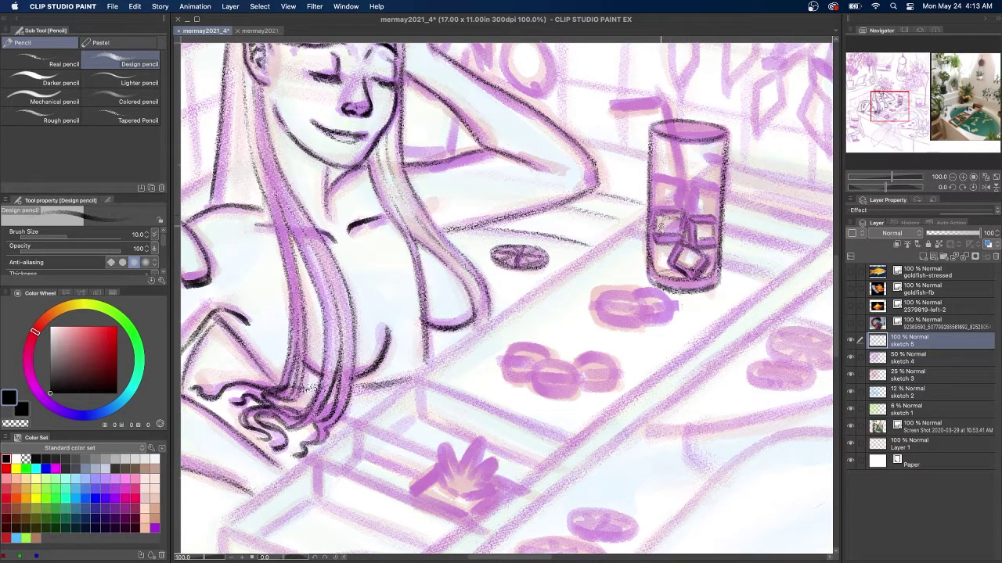
{"action": "left_click_drag", "start_coordinate": [690, 205], "coordinate": [714, 216]}
{"action": "mouse_move", "coordinate": [687, 182]}
{"action": "left_mouse_down"}
{"action": "mouse_move", "coordinate": [695, 210]}
{"action": "mouse_move", "coordinate": [718, 181]}
{"action": "mouse_move", "coordinate": [714, 211]}
{"action": "left_mouse_up"}
{"action": "mouse_move", "coordinate": [678, 186]}
{"action": "left_mouse_down"}
{"action": "mouse_move", "coordinate": [678, 209]}
{"action": "mouse_move", "coordinate": [676, 173]}
{"action": "mouse_move", "coordinate": [682, 208]}
{"action": "left_mouse_up"}
{"action": "mouse_move", "coordinate": [653, 201]}
{"action": "left_mouse_down"}
{"action": "mouse_move", "coordinate": [681, 212]}
{"action": "mouse_move", "coordinate": [662, 180]}
{"action": "left_mouse_up"}
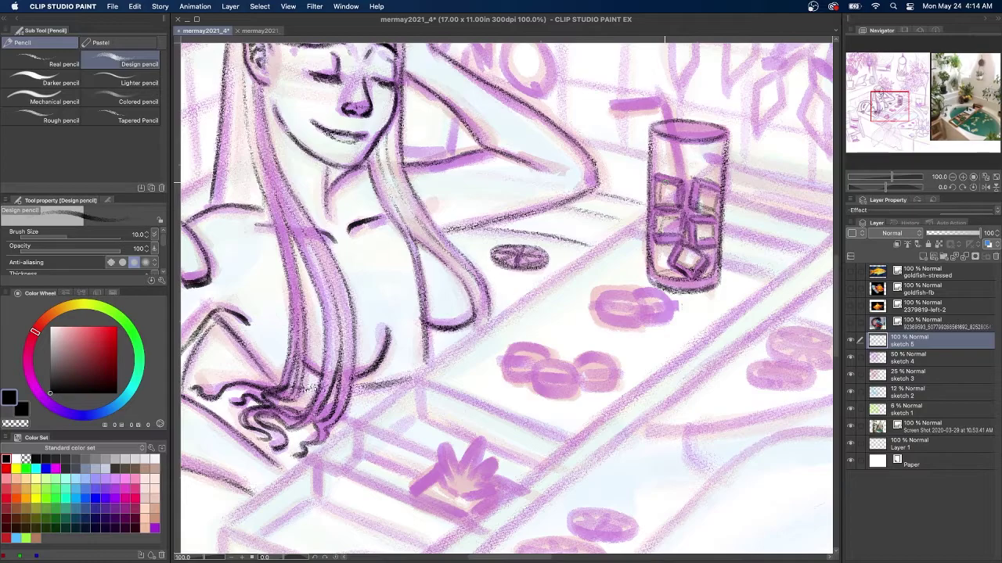
{"action": "left_click_drag", "start_coordinate": [671, 122], "coordinate": [689, 200]}
{"action": "left_click_drag", "start_coordinate": [666, 92], "coordinate": [615, 103]}
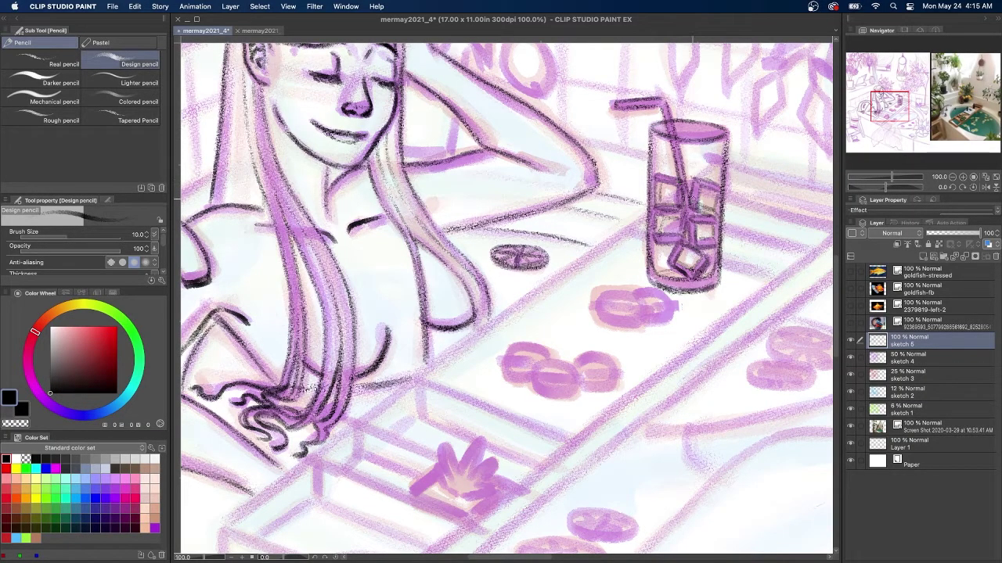
Draw two overlapping macarons with textured fillings just below the glass.
{"action": "mouse_move", "coordinate": [636, 304]}
{"action": "left_mouse_down"}
{"action": "mouse_move", "coordinate": [599, 300]}
{"action": "mouse_move", "coordinate": [646, 308]}
{"action": "mouse_move", "coordinate": [599, 312]}
{"action": "mouse_move", "coordinate": [641, 316]}
{"action": "mouse_move", "coordinate": [609, 326]}
{"action": "mouse_move", "coordinate": [639, 317]}
{"action": "mouse_move", "coordinate": [644, 297]}
{"action": "mouse_move", "coordinate": [675, 305]}
{"action": "mouse_move", "coordinate": [639, 295]}
{"action": "mouse_move", "coordinate": [654, 315]}
{"action": "mouse_move", "coordinate": [642, 313]}
{"action": "left_mouse_up"}
{"action": "mouse_move", "coordinate": [651, 290]}
{"action": "left_mouse_down"}
{"action": "mouse_move", "coordinate": [633, 294]}
{"action": "mouse_move", "coordinate": [669, 317]}
{"action": "left_mouse_up"}
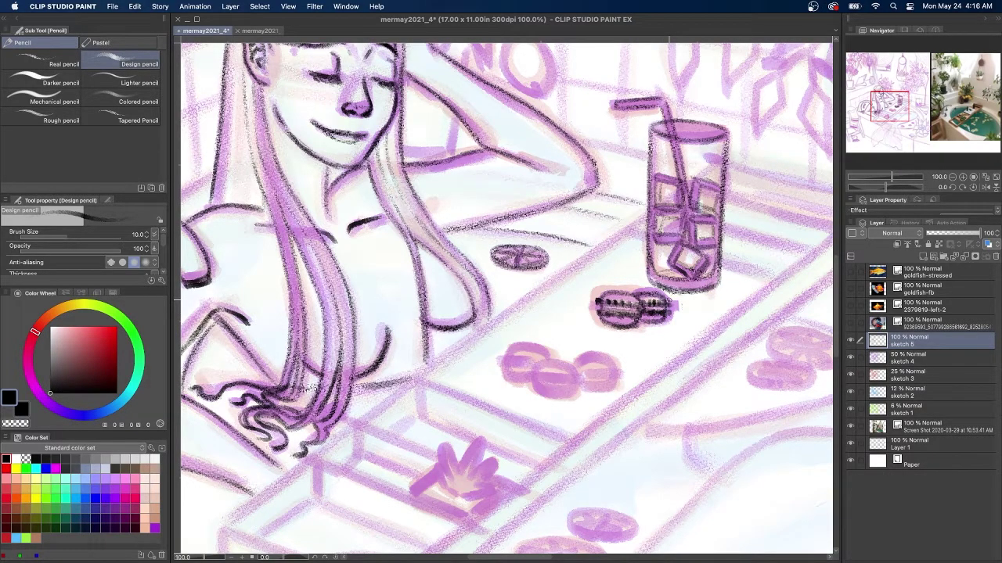
Copy the macaron pair, position the copy over the lower group of macarons, and merge it into the sketch 5 layer.
{"action": "left_click_drag", "start_coordinate": [837, 306], "coordinate": [837, 318]}
{"action": "key", "text": "m"}
{"action": "mouse_move", "coordinate": [599, 236]}
{"action": "left_mouse_down"}
{"action": "mouse_move", "coordinate": [659, 249]}
{"action": "mouse_move", "coordinate": [574, 309]}
{"action": "mouse_move", "coordinate": [558, 309]}
{"action": "mouse_move", "coordinate": [562, 327]}
{"action": "left_mouse_up"}
{"action": "key", "text": "super+c"}
{"action": "key", "text": "super+v"}
{"action": "key", "text": "super+t"}
{"action": "key", "text": "Return"}
{"action": "key", "text": "super+e"}
Copy a single macaron, position the copy as the third one in the lower group, and merge it into sketch 5.
{"action": "mouse_move", "coordinate": [609, 224]}
{"action": "left_mouse_down"}
{"action": "mouse_move", "coordinate": [606, 250]}
{"action": "mouse_move", "coordinate": [635, 240]}
{"action": "mouse_move", "coordinate": [629, 258]}
{"action": "left_mouse_up"}
{"action": "left_click_drag", "start_coordinate": [598, 235], "coordinate": [624, 262]}
{"action": "mouse_move", "coordinate": [620, 233]}
{"action": "left_mouse_down"}
{"action": "mouse_move", "coordinate": [633, 239]}
{"action": "mouse_move", "coordinate": [622, 319]}
{"action": "left_mouse_up"}
{"action": "key", "text": "super+t"}
{"action": "key", "text": "Escape"}
{"action": "key", "text": "super+c"}
{"action": "key", "text": "super+v"}
{"action": "key", "text": "super+t"}
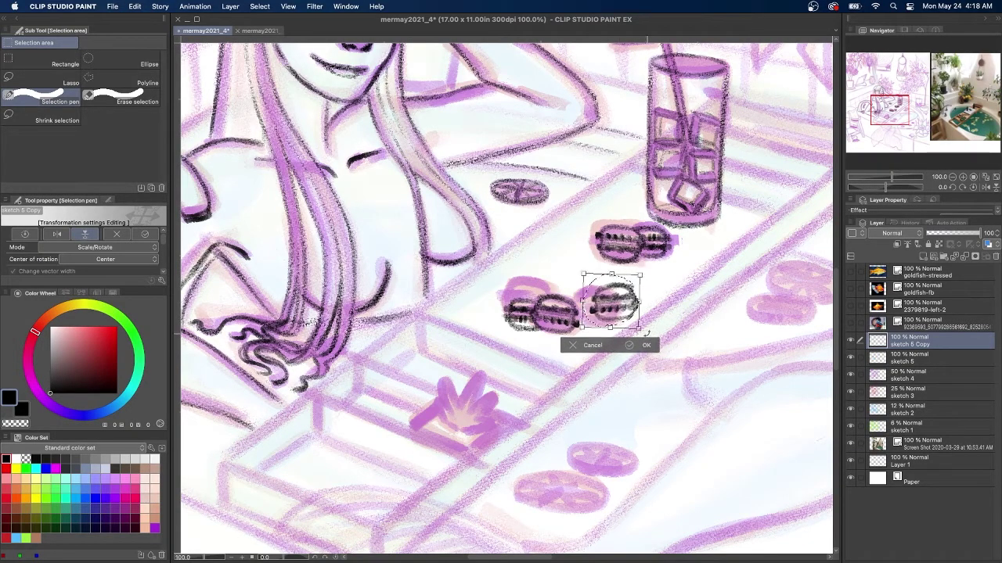
{"action": "key", "text": "Return"}
{"action": "key", "text": "p"}
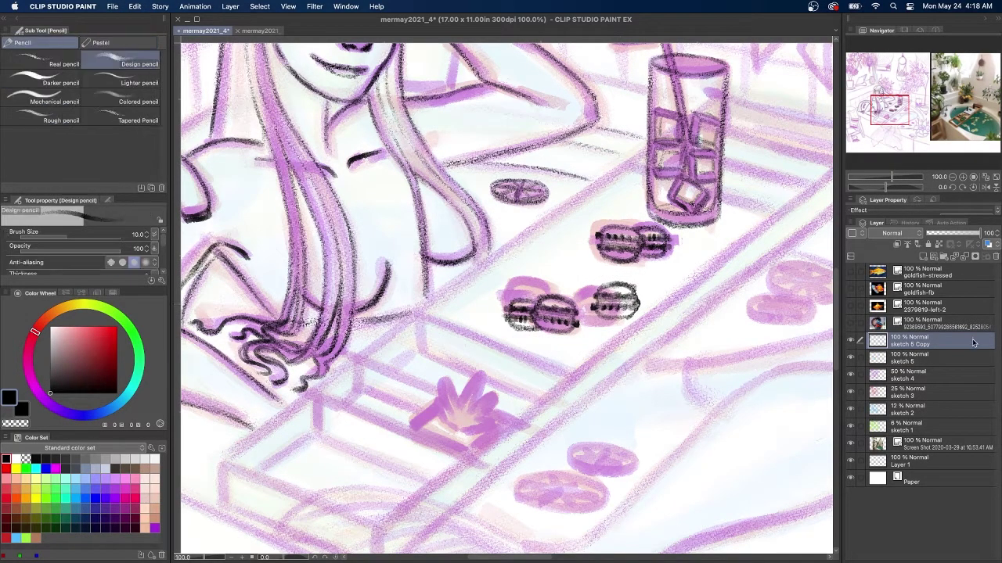
{"action": "key", "text": "super+e"}
Draw the back corner and edge of the bath tray and the spiky-leaved plant inside it.
{"action": "mouse_move", "coordinate": [416, 314]}
{"action": "left_mouse_down"}
{"action": "mouse_move", "coordinate": [569, 373]}
{"action": "mouse_move", "coordinate": [419, 349]}
{"action": "left_mouse_up"}
{"action": "mouse_move", "coordinate": [442, 423]}
{"action": "left_mouse_down"}
{"action": "mouse_move", "coordinate": [445, 409]}
{"action": "mouse_move", "coordinate": [459, 415]}
{"action": "left_mouse_up"}
{"action": "mouse_move", "coordinate": [464, 375]}
{"action": "left_mouse_down"}
{"action": "mouse_move", "coordinate": [479, 427]}
{"action": "mouse_move", "coordinate": [498, 430]}
{"action": "mouse_move", "coordinate": [494, 439]}
{"action": "mouse_move", "coordinate": [462, 394]}
{"action": "left_mouse_up"}
{"action": "left_click_drag", "start_coordinate": [473, 391], "coordinate": [496, 415]}
{"action": "left_click_drag", "start_coordinate": [435, 427], "coordinate": [481, 446]}
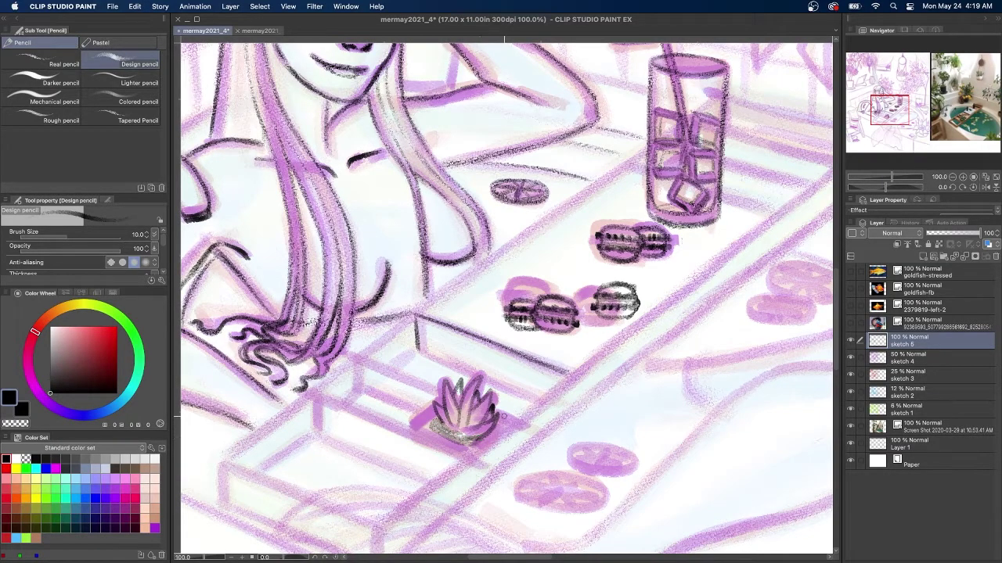
Draw the inner edges of the tray's back compartment, the divider beside it, and the square base under the plant.
{"action": "left_click_drag", "start_coordinate": [418, 350], "coordinate": [541, 400]}
{"action": "left_click_drag", "start_coordinate": [416, 314], "coordinate": [363, 352]}
{"action": "left_click_drag", "start_coordinate": [417, 349], "coordinate": [396, 365]}
{"action": "mouse_move", "coordinate": [443, 400]}
{"action": "left_mouse_down"}
{"action": "mouse_move", "coordinate": [408, 425]}
{"action": "mouse_move", "coordinate": [435, 402]}
{"action": "left_mouse_up"}
{"action": "left_click_drag", "start_coordinate": [409, 427], "coordinate": [468, 455]}
{"action": "mouse_move", "coordinate": [499, 411]}
{"action": "left_mouse_down"}
{"action": "mouse_move", "coordinate": [527, 426]}
{"action": "mouse_move", "coordinate": [507, 434]}
{"action": "left_mouse_up"}
{"action": "key", "text": "super+z"}
{"action": "left_click_drag", "start_coordinate": [357, 351], "coordinate": [439, 390]}
{"action": "left_click_drag", "start_coordinate": [349, 358], "coordinate": [415, 384]}
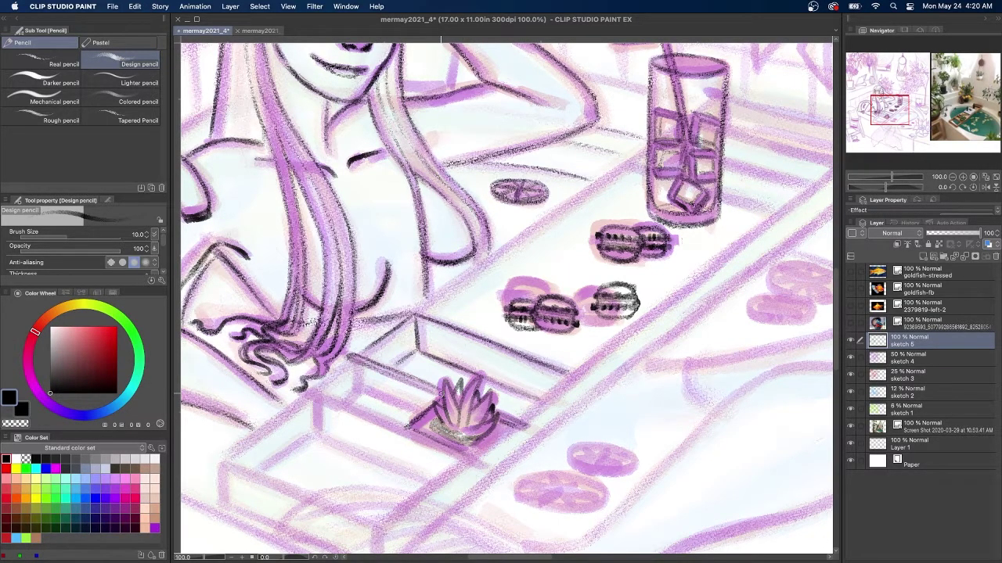
Draw the divider in front of the plant and the inner walls of the small middle compartment.
{"action": "left_click_drag", "start_coordinate": [300, 389], "coordinate": [488, 466]}
{"action": "left_click_drag", "start_coordinate": [412, 437], "coordinate": [484, 468]}
{"action": "left_click_drag", "start_coordinate": [513, 427], "coordinate": [479, 453]}
{"action": "left_click_drag", "start_coordinate": [351, 358], "coordinate": [312, 388]}
{"action": "mouse_move", "coordinate": [352, 363]}
{"action": "left_mouse_down"}
{"action": "mouse_move", "coordinate": [318, 389]}
{"action": "mouse_move", "coordinate": [356, 393]}
{"action": "left_mouse_up"}
{"action": "left_click_drag", "start_coordinate": [356, 388], "coordinate": [411, 413]}
{"action": "left_click_drag", "start_coordinate": [414, 317], "coordinate": [364, 357]}
{"action": "left_click_drag", "start_coordinate": [457, 327], "coordinate": [421, 315]}
Draw the tray's long back rim from its near corner up to the glass, plus a short compartment line beyond the glass.
{"action": "left_click_drag", "start_coordinate": [307, 410], "coordinate": [219, 462]}
{"action": "mouse_move", "coordinate": [648, 150]}
{"action": "left_mouse_down"}
{"action": "mouse_move", "coordinate": [412, 316]}
{"action": "mouse_move", "coordinate": [581, 197]}
{"action": "mouse_move", "coordinate": [423, 311]}
{"action": "left_mouse_up"}
{"action": "left_click_drag", "start_coordinate": [720, 196], "coordinate": [771, 212]}
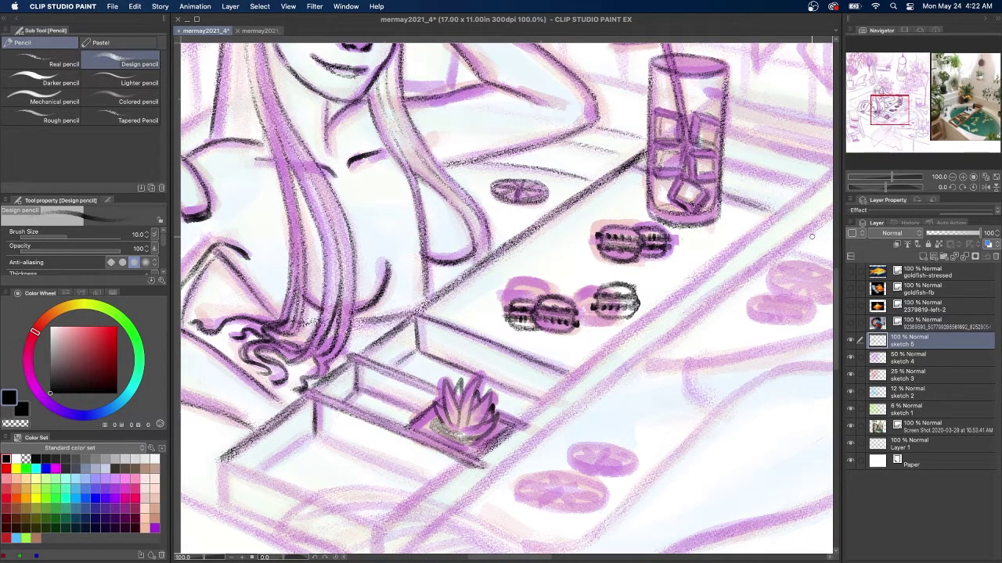
Draw the rim, inner bottom edges, corner verticals and outer end panel of the tray's near compartment.
{"action": "mouse_move", "coordinate": [452, 470]}
{"action": "left_mouse_down"}
{"action": "mouse_move", "coordinate": [595, 338]}
{"action": "mouse_move", "coordinate": [526, 389]}
{"action": "left_mouse_up"}
{"action": "left_click_drag", "start_coordinate": [609, 333], "coordinate": [524, 392]}
{"action": "left_click_drag", "start_coordinate": [584, 349], "coordinate": [532, 393]}
{"action": "left_click_drag", "start_coordinate": [663, 408], "coordinate": [526, 358]}
{"action": "mouse_move", "coordinate": [459, 303]}
{"action": "left_mouse_down"}
{"action": "mouse_move", "coordinate": [570, 349]}
{"action": "mouse_move", "coordinate": [407, 336]}
{"action": "left_mouse_up"}
{"action": "left_click_drag", "start_coordinate": [454, 302], "coordinate": [412, 332]}
{"action": "mouse_move", "coordinate": [516, 386]}
{"action": "left_mouse_down"}
{"action": "mouse_move", "coordinate": [362, 325]}
{"action": "mouse_move", "coordinate": [516, 391]}
{"action": "left_mouse_up"}
{"action": "left_click_drag", "start_coordinate": [442, 357], "coordinate": [529, 396]}
{"action": "left_click_drag", "start_coordinate": [363, 327], "coordinate": [363, 373]}
{"action": "left_click_drag", "start_coordinate": [522, 394], "coordinate": [521, 440]}
{"action": "left_click_drag", "start_coordinate": [365, 374], "coordinate": [520, 437]}
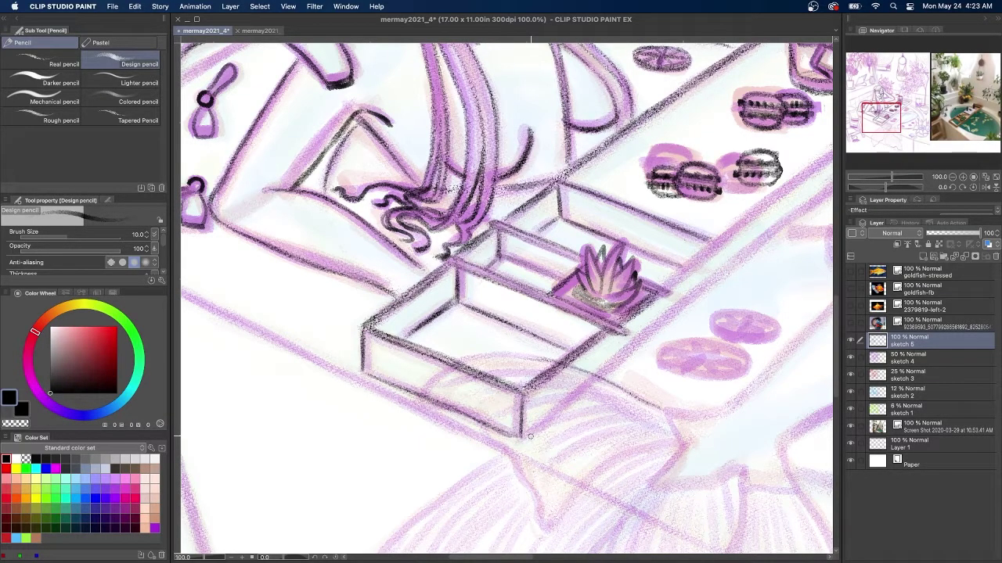
Draw the tray's long front rim and the near part of the lower edge of its front side.
{"action": "left_click_drag", "start_coordinate": [637, 348], "coordinate": [525, 440]}
{"action": "left_click_drag", "start_coordinate": [557, 415], "coordinate": [706, 286]}
{"action": "mouse_move", "coordinate": [673, 315]}
{"action": "left_mouse_down"}
{"action": "mouse_move", "coordinate": [547, 428]}
{"action": "mouse_move", "coordinate": [486, 457]}
{"action": "left_mouse_up"}
{"action": "mouse_move", "coordinate": [478, 428]}
{"action": "left_mouse_down"}
{"action": "mouse_move", "coordinate": [529, 382]}
{"action": "mouse_move", "coordinate": [442, 414]}
{"action": "left_mouse_up"}
{"action": "left_click_drag", "start_coordinate": [662, 233], "coordinate": [461, 399]}
{"action": "mouse_move", "coordinate": [418, 439]}
{"action": "left_mouse_down"}
{"action": "mouse_move", "coordinate": [770, 155]}
{"action": "mouse_move", "coordinate": [553, 318]}
{"action": "mouse_move", "coordinate": [510, 369]}
{"action": "left_mouse_up"}
Draw the tray's far end and compartment lines behind the glass, and complete the long lower edge of its front side.
{"action": "left_click_drag", "start_coordinate": [625, 151], "coordinate": [754, 187]}
{"action": "mouse_move", "coordinate": [754, 187]}
{"action": "left_mouse_down"}
{"action": "mouse_move", "coordinate": [615, 147]}
{"action": "mouse_move", "coordinate": [756, 187]}
{"action": "mouse_move", "coordinate": [623, 148]}
{"action": "left_mouse_up"}
{"action": "left_click_drag", "start_coordinate": [601, 109], "coordinate": [776, 155]}
{"action": "mouse_move", "coordinate": [602, 110]}
{"action": "left_mouse_down"}
{"action": "mouse_move", "coordinate": [784, 155]}
{"action": "mouse_move", "coordinate": [606, 112]}
{"action": "left_mouse_up"}
{"action": "mouse_move", "coordinate": [609, 117]}
{"action": "left_mouse_down"}
{"action": "mouse_move", "coordinate": [580, 137]}
{"action": "mouse_move", "coordinate": [608, 117]}
{"action": "left_mouse_up"}
{"action": "left_click_drag", "start_coordinate": [610, 180], "coordinate": [693, 204]}
{"action": "left_click_drag", "start_coordinate": [614, 120], "coordinate": [615, 140]}
{"action": "mouse_move", "coordinate": [741, 170]}
{"action": "left_mouse_down"}
{"action": "mouse_move", "coordinate": [691, 163]}
{"action": "mouse_move", "coordinate": [616, 135]}
{"action": "left_mouse_up"}
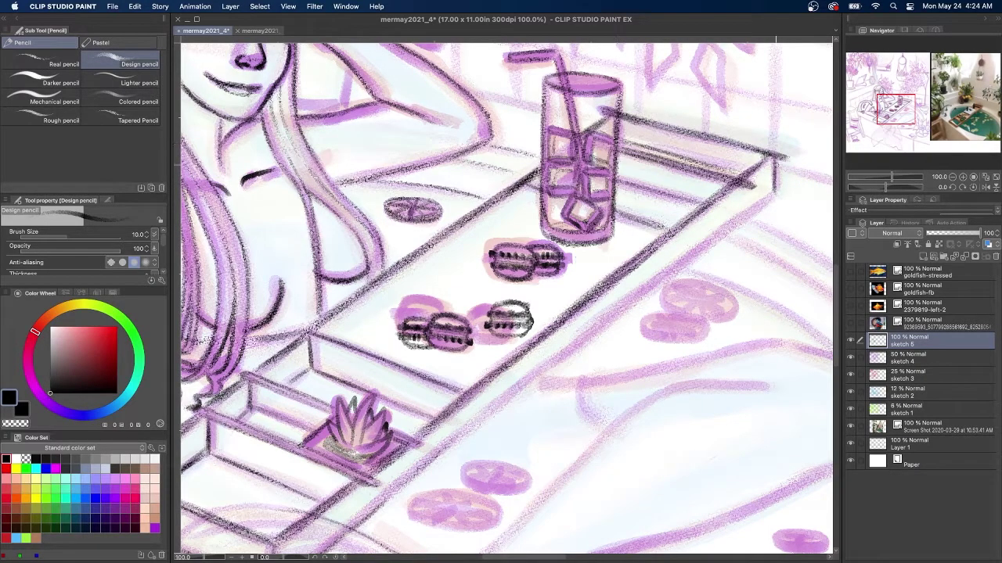
{"action": "left_click_drag", "start_coordinate": [780, 193], "coordinate": [427, 469]}
{"action": "left_click_drag", "start_coordinate": [462, 440], "coordinate": [369, 521]}
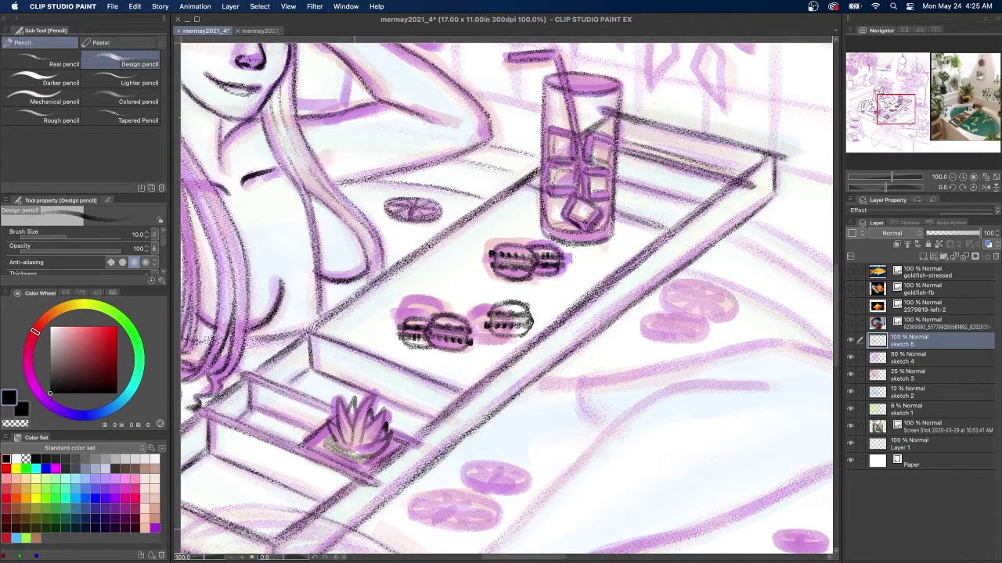
Draw the straight ledge line running behind the glass and past the far end of the tray.
{"action": "left_click_drag", "start_coordinate": [415, 211], "coordinate": [593, 363]}
{"action": "left_click_drag", "start_coordinate": [530, 219], "coordinate": [523, 262]}
{"action": "left_click_drag", "start_coordinate": [477, 259], "coordinate": [516, 264]}
{"action": "left_click_drag", "start_coordinate": [716, 257], "coordinate": [511, 265]}
{"action": "left_click_drag", "start_coordinate": [449, 255], "coordinate": [540, 274]}
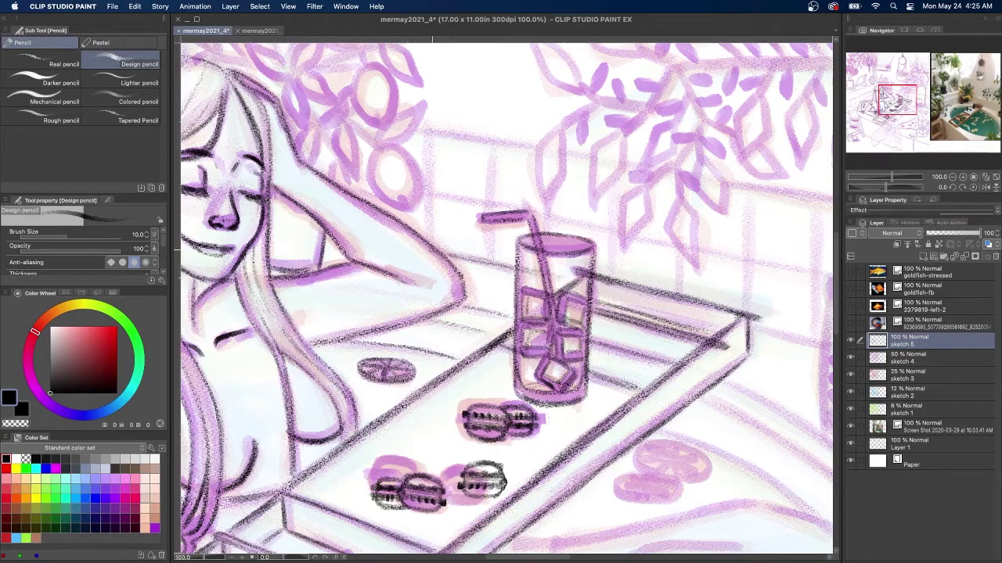
Draw the two overlapping citrus slices floating between the tray and the top of the mermaid's tail.
{"action": "scroll", "coordinate": [507, 301], "scroll_direction": "down", "scroll_amount": 5}
{"action": "scroll", "coordinate": [507, 300], "scroll_direction": "right", "scroll_amount": 5}
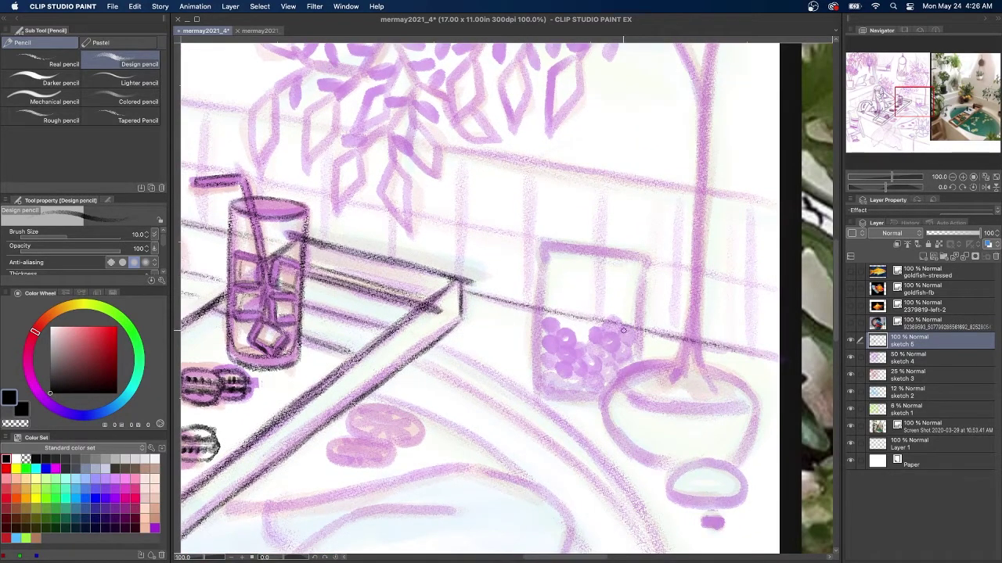
{"action": "scroll", "coordinate": [554, 229], "scroll_direction": "down", "scroll_amount": 3}
{"action": "scroll", "coordinate": [554, 228], "scroll_direction": "left", "scroll_amount": 2}
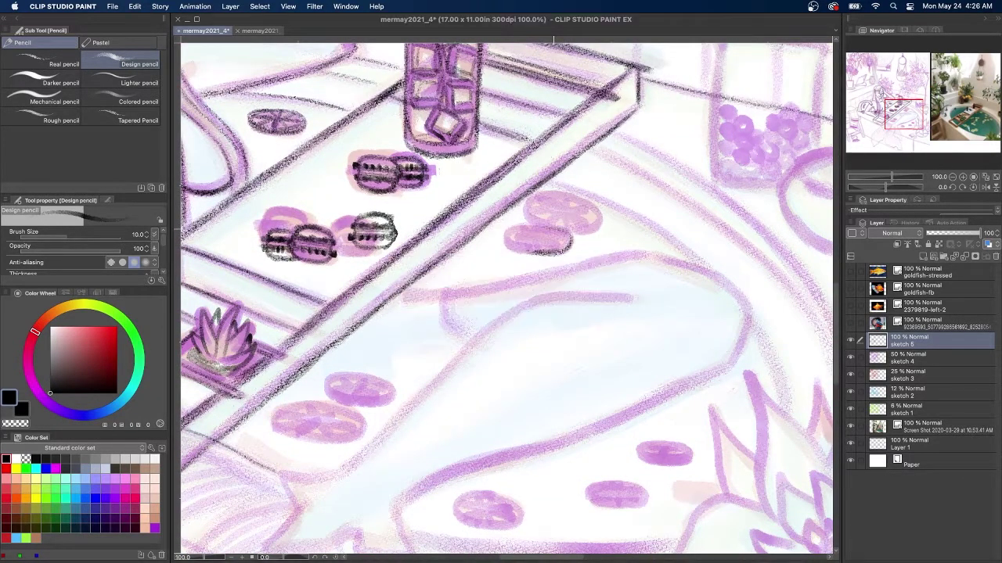
{"action": "mouse_move", "coordinate": [505, 237]}
{"action": "left_mouse_down"}
{"action": "mouse_move", "coordinate": [557, 244]}
{"action": "mouse_move", "coordinate": [573, 229]}
{"action": "left_mouse_up"}
{"action": "mouse_move", "coordinate": [548, 195]}
{"action": "left_mouse_down"}
{"action": "mouse_move", "coordinate": [529, 211]}
{"action": "mouse_move", "coordinate": [594, 227]}
{"action": "mouse_move", "coordinate": [555, 232]}
{"action": "mouse_move", "coordinate": [562, 205]}
{"action": "mouse_move", "coordinate": [579, 217]}
{"action": "left_mouse_up"}
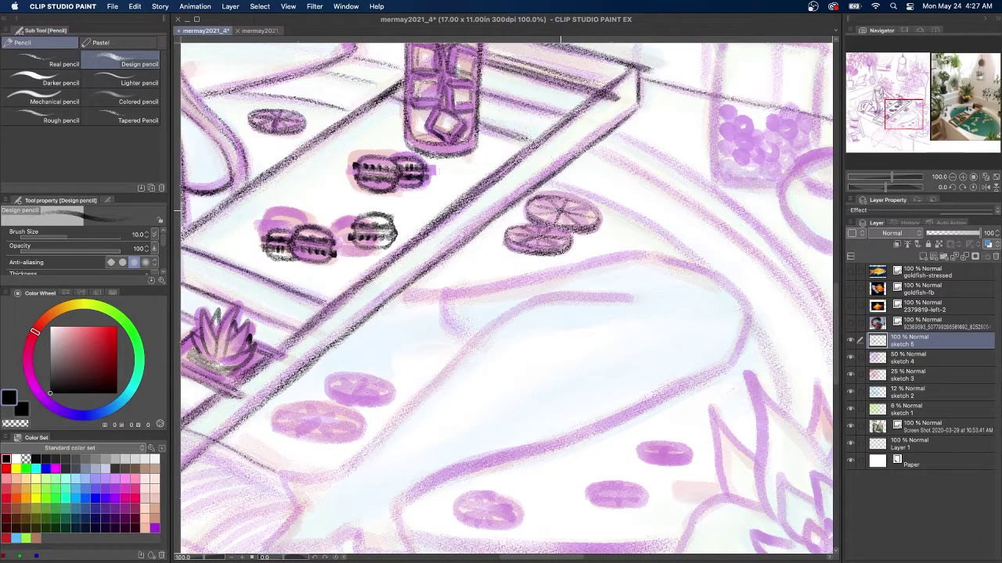
Draw the mermaid tail's upper, inner and lower contours and the pointed edges where the fins attach.
{"action": "mouse_move", "coordinate": [835, 313]}
{"action": "left_mouse_down"}
{"action": "mouse_move", "coordinate": [837, 284]}
{"action": "mouse_move", "coordinate": [837, 331]}
{"action": "left_mouse_up"}
{"action": "left_click_drag", "start_coordinate": [643, 159], "coordinate": [429, 192]}
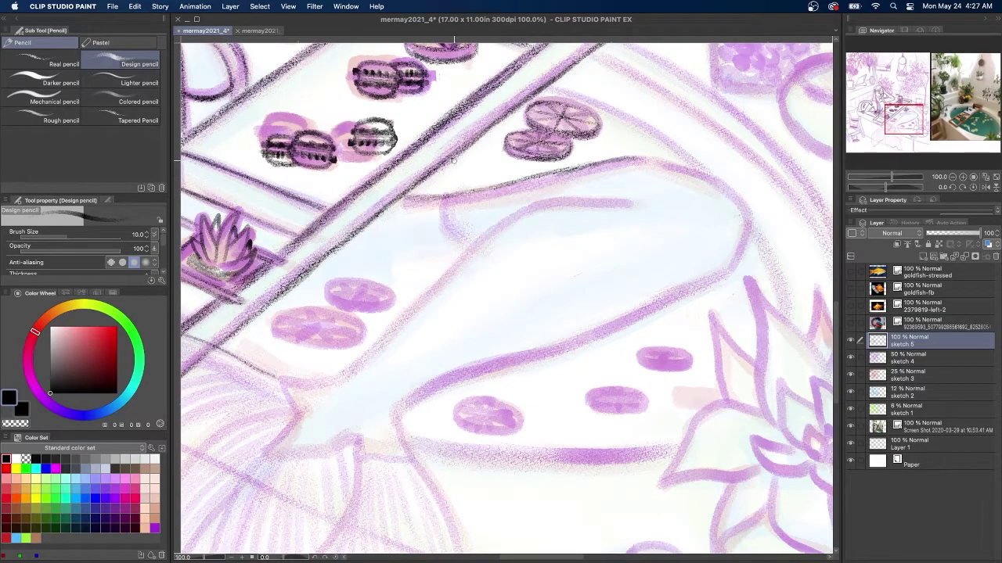
{"action": "mouse_move", "coordinate": [693, 169]}
{"action": "left_mouse_down"}
{"action": "mouse_move", "coordinate": [749, 215]}
{"action": "mouse_move", "coordinate": [726, 274]}
{"action": "mouse_move", "coordinate": [404, 430]}
{"action": "left_mouse_up"}
{"action": "scroll", "coordinate": [500, 297], "scroll_direction": "down", "scroll_amount": 3}
{"action": "scroll", "coordinate": [501, 297], "scroll_direction": "left", "scroll_amount": 5}
{"action": "mouse_move", "coordinate": [763, 123]}
{"action": "left_mouse_down"}
{"action": "mouse_move", "coordinate": [691, 119]}
{"action": "mouse_move", "coordinate": [626, 153]}
{"action": "mouse_move", "coordinate": [483, 292]}
{"action": "mouse_move", "coordinate": [438, 303]}
{"action": "mouse_move", "coordinate": [395, 374]}
{"action": "left_mouse_up"}
{"action": "left_click_drag", "start_coordinate": [494, 352], "coordinate": [398, 379]}
{"action": "left_click_drag", "start_coordinate": [533, 342], "coordinate": [545, 379]}
{"action": "left_click_drag", "start_coordinate": [490, 362], "coordinate": [543, 381]}
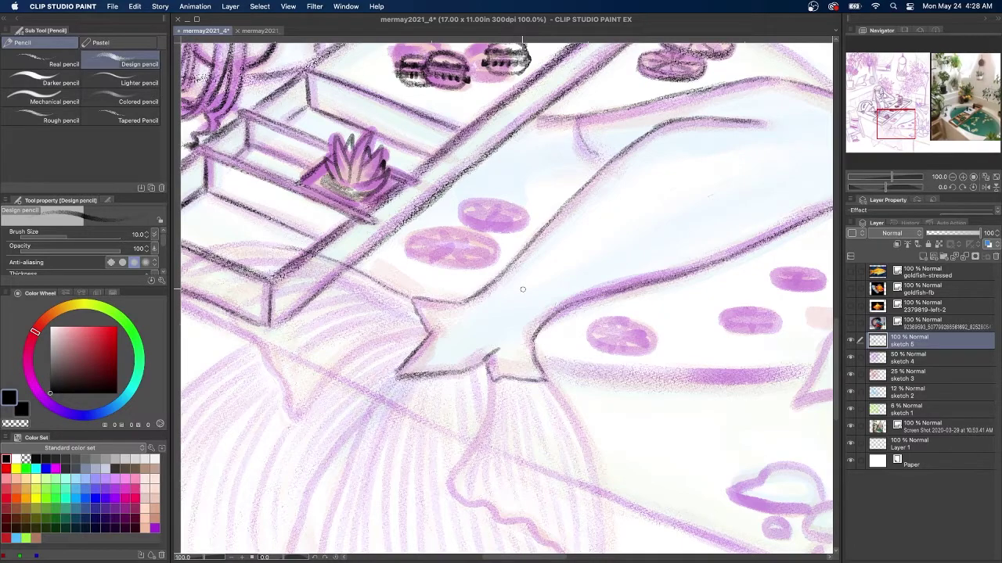
Draw the segmented citrus slices on both sides of the tail, undoing the strokes that miss.
{"action": "mouse_move", "coordinate": [464, 262]}
{"action": "left_mouse_down"}
{"action": "mouse_move", "coordinate": [437, 266]}
{"action": "mouse_move", "coordinate": [405, 247]}
{"action": "left_mouse_up"}
{"action": "mouse_move", "coordinate": [479, 237]}
{"action": "left_mouse_down"}
{"action": "mouse_move", "coordinate": [407, 249]}
{"action": "mouse_move", "coordinate": [489, 250]}
{"action": "left_mouse_up"}
{"action": "left_click_drag", "start_coordinate": [439, 231], "coordinate": [465, 260]}
{"action": "mouse_move", "coordinate": [473, 230]}
{"action": "left_mouse_down"}
{"action": "mouse_move", "coordinate": [435, 263]}
{"action": "mouse_move", "coordinate": [473, 236]}
{"action": "mouse_move", "coordinate": [417, 236]}
{"action": "left_mouse_up"}
{"action": "mouse_move", "coordinate": [497, 224]}
{"action": "left_mouse_down"}
{"action": "mouse_move", "coordinate": [461, 213]}
{"action": "mouse_move", "coordinate": [496, 223]}
{"action": "left_mouse_up"}
{"action": "mouse_move", "coordinate": [749, 320]}
{"action": "left_mouse_down"}
{"action": "mouse_move", "coordinate": [572, 286]}
{"action": "mouse_move", "coordinate": [620, 283]}
{"action": "left_mouse_up"}
{"action": "key", "text": "super+z"}
{"action": "key", "text": "super+z"}
{"action": "key", "text": "super+z"}
{"action": "mouse_move", "coordinate": [622, 249]}
{"action": "left_mouse_down"}
{"action": "mouse_move", "coordinate": [674, 250]}
{"action": "mouse_move", "coordinate": [676, 241]}
{"action": "mouse_move", "coordinate": [657, 247]}
{"action": "left_mouse_up"}
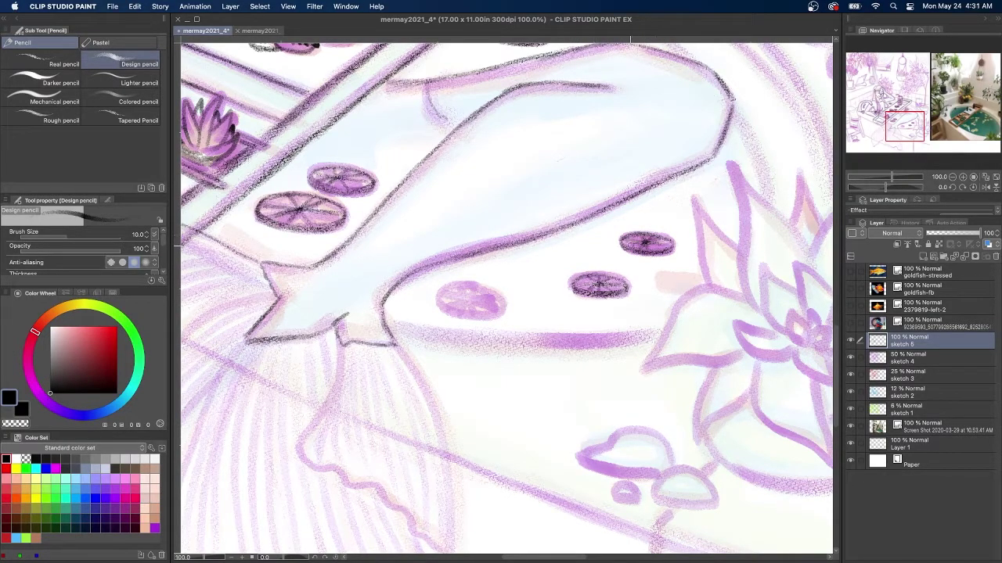
{"action": "mouse_move", "coordinate": [437, 300]}
{"action": "left_mouse_down"}
{"action": "mouse_move", "coordinate": [502, 311]}
{"action": "mouse_move", "coordinate": [503, 296]}
{"action": "mouse_move", "coordinate": [439, 301]}
{"action": "mouse_move", "coordinate": [501, 313]}
{"action": "mouse_move", "coordinate": [467, 289]}
{"action": "mouse_move", "coordinate": [466, 306]}
{"action": "mouse_move", "coordinate": [778, 208]}
{"action": "left_mouse_up"}
Draw the wavy outlines of the fin overlapping the tray corner and the small fin on the opposite side.
{"action": "mouse_move", "coordinate": [460, 120]}
{"action": "left_mouse_down"}
{"action": "mouse_move", "coordinate": [335, 143]}
{"action": "mouse_move", "coordinate": [326, 156]}
{"action": "mouse_move", "coordinate": [420, 208]}
{"action": "mouse_move", "coordinate": [460, 286]}
{"action": "left_mouse_up"}
{"action": "left_click_drag", "start_coordinate": [587, 202], "coordinate": [454, 276]}
{"action": "left_click_drag", "start_coordinate": [654, 258], "coordinate": [612, 348]}
{"action": "mouse_move", "coordinate": [704, 247]}
{"action": "left_mouse_down"}
{"action": "mouse_move", "coordinate": [729, 281]}
{"action": "mouse_move", "coordinate": [763, 453]}
{"action": "left_mouse_up"}
{"action": "left_click_drag", "start_coordinate": [612, 346], "coordinate": [761, 457]}
Fill the small outer tail fin with thin lengthwise rib lines.
{"action": "mouse_move", "coordinate": [702, 252]}
{"action": "left_mouse_down"}
{"action": "mouse_move", "coordinate": [746, 326]}
{"action": "mouse_move", "coordinate": [755, 384]}
{"action": "left_mouse_up"}
{"action": "left_click_drag", "start_coordinate": [700, 258], "coordinate": [743, 415]}
{"action": "mouse_move", "coordinate": [698, 261]}
{"action": "left_mouse_down"}
{"action": "mouse_move", "coordinate": [733, 426]}
{"action": "mouse_move", "coordinate": [722, 413]}
{"action": "left_mouse_up"}
{"action": "left_click_drag", "start_coordinate": [687, 260], "coordinate": [714, 410]}
{"action": "mouse_move", "coordinate": [678, 253]}
{"action": "left_mouse_down"}
{"action": "mouse_move", "coordinate": [700, 325]}
{"action": "mouse_move", "coordinate": [692, 384]}
{"action": "mouse_move", "coordinate": [674, 365]}
{"action": "left_mouse_up"}
{"action": "left_click_drag", "start_coordinate": [651, 254], "coordinate": [665, 366]}
Fill the tail fin overlapping the tray corner with thin curved rib lines.
{"action": "left_click_drag", "start_coordinate": [580, 196], "coordinate": [468, 249]}
{"action": "mouse_move", "coordinate": [582, 188]}
{"action": "left_mouse_down"}
{"action": "mouse_move", "coordinate": [460, 235]}
{"action": "mouse_move", "coordinate": [463, 223]}
{"action": "left_mouse_up"}
{"action": "left_click_drag", "start_coordinate": [583, 185], "coordinate": [461, 211]}
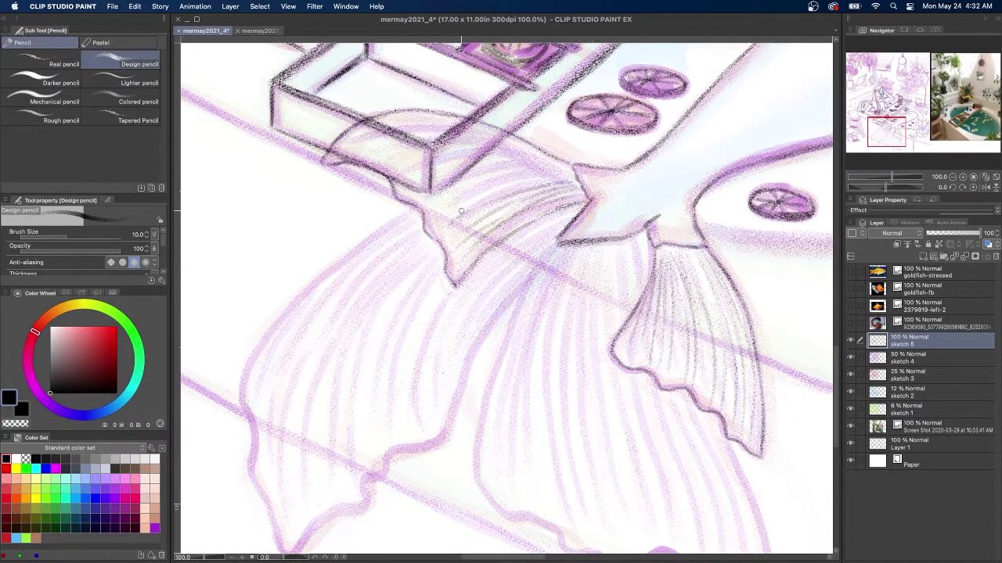
{"action": "left_click_drag", "start_coordinate": [568, 178], "coordinate": [443, 205]}
{"action": "left_click_drag", "start_coordinate": [565, 175], "coordinate": [429, 191]}
{"action": "left_click_drag", "start_coordinate": [566, 174], "coordinate": [415, 180]}
{"action": "left_click_drag", "start_coordinate": [557, 162], "coordinate": [396, 164]}
{"action": "mouse_move", "coordinate": [540, 139]}
{"action": "left_mouse_down"}
{"action": "mouse_move", "coordinate": [423, 134]}
{"action": "mouse_move", "coordinate": [374, 159]}
{"action": "left_mouse_up"}
{"action": "left_click_drag", "start_coordinate": [541, 157], "coordinate": [343, 151]}
{"action": "left_click_drag", "start_coordinate": [506, 143], "coordinate": [371, 141]}
{"action": "left_click_drag", "start_coordinate": [437, 140], "coordinate": [390, 156]}
{"action": "left_click_drag", "start_coordinate": [436, 121], "coordinate": [333, 148]}
{"action": "mouse_move", "coordinate": [837, 374]}
{"action": "left_mouse_down"}
{"action": "mouse_move", "coordinate": [839, 400]}
{"action": "mouse_move", "coordinate": [839, 389]}
{"action": "left_mouse_up"}
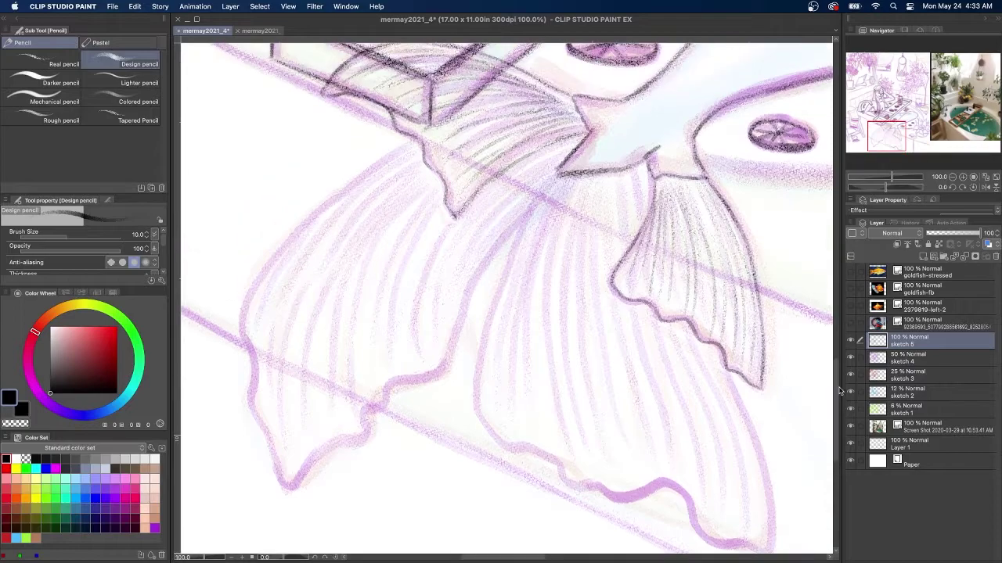
{"action": "mouse_move", "coordinate": [582, 130]}
{"action": "left_mouse_down"}
{"action": "mouse_move", "coordinate": [523, 124]}
{"action": "mouse_move", "coordinate": [390, 154]}
{"action": "left_mouse_up"}
Draw the long sides and wavy ends of the two large lower tail fins.
{"action": "left_click_drag", "start_coordinate": [650, 171], "coordinate": [728, 377]}
{"action": "left_click_drag", "start_coordinate": [836, 373], "coordinate": [832, 387]}
{"action": "left_click_drag", "start_coordinate": [733, 296], "coordinate": [775, 462]}
{"action": "mouse_move", "coordinate": [554, 84]}
{"action": "left_mouse_down"}
{"action": "mouse_move", "coordinate": [491, 227]}
{"action": "mouse_move", "coordinate": [477, 320]}
{"action": "mouse_move", "coordinate": [509, 361]}
{"action": "left_mouse_up"}
{"action": "mouse_move", "coordinate": [603, 403]}
{"action": "left_mouse_down"}
{"action": "mouse_move", "coordinate": [673, 395]}
{"action": "mouse_move", "coordinate": [703, 440]}
{"action": "mouse_move", "coordinate": [759, 464]}
{"action": "mouse_move", "coordinate": [771, 446]}
{"action": "left_mouse_up"}
{"action": "mouse_move", "coordinate": [547, 90]}
{"action": "left_mouse_down"}
{"action": "mouse_move", "coordinate": [444, 275]}
{"action": "mouse_move", "coordinate": [372, 302]}
{"action": "left_mouse_up"}
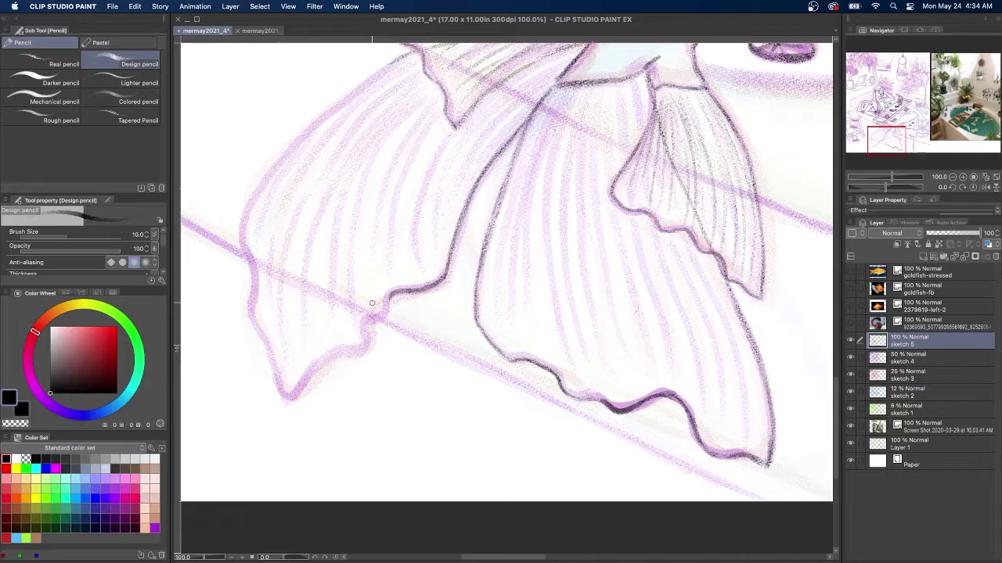
{"action": "scroll", "coordinate": [372, 303], "scroll_direction": "up", "scroll_amount": 3}
{"action": "mouse_move", "coordinate": [403, 129]}
{"action": "left_mouse_down"}
{"action": "mouse_move", "coordinate": [257, 265]}
{"action": "mouse_move", "coordinate": [240, 316]}
{"action": "mouse_move", "coordinate": [290, 469]}
{"action": "left_mouse_up"}
{"action": "left_click_drag", "start_coordinate": [391, 366], "coordinate": [299, 467]}
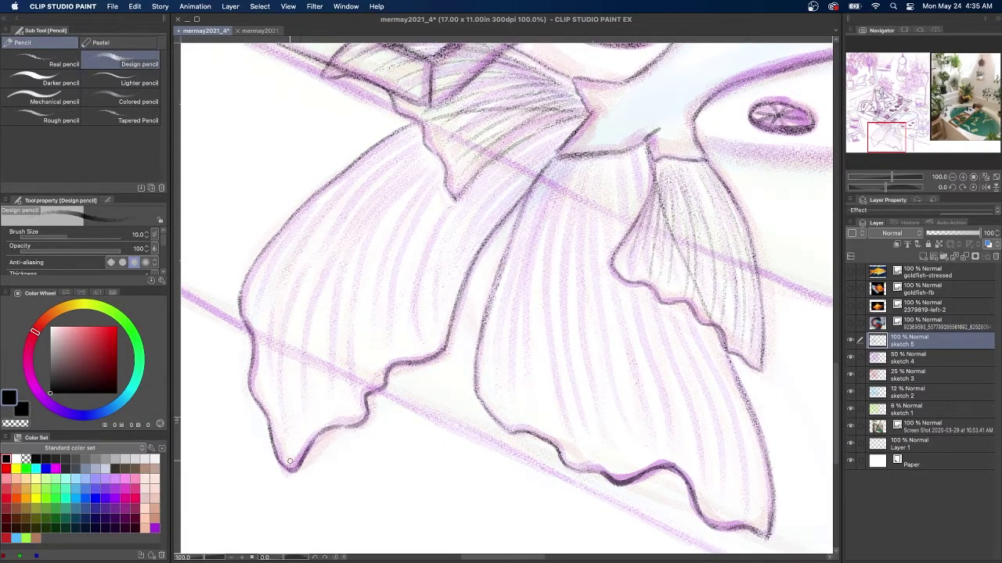
Fill the large middle tail fin with long rib lines running from its base toward the wavy end.
{"action": "left_click_drag", "start_coordinate": [644, 167], "coordinate": [757, 507]}
{"action": "mouse_move", "coordinate": [629, 158]}
{"action": "left_mouse_down"}
{"action": "mouse_move", "coordinate": [740, 486]}
{"action": "mouse_move", "coordinate": [720, 496]}
{"action": "left_mouse_up"}
{"action": "left_click_drag", "start_coordinate": [616, 160], "coordinate": [694, 438]}
{"action": "mouse_move", "coordinate": [607, 159]}
{"action": "left_mouse_down"}
{"action": "mouse_move", "coordinate": [617, 277]}
{"action": "mouse_move", "coordinate": [653, 407]}
{"action": "mouse_move", "coordinate": [615, 387]}
{"action": "left_mouse_up"}
{"action": "mouse_move", "coordinate": [565, 165]}
{"action": "left_mouse_down"}
{"action": "mouse_move", "coordinate": [563, 290]}
{"action": "mouse_move", "coordinate": [591, 450]}
{"action": "left_mouse_up"}
{"action": "mouse_move", "coordinate": [575, 170]}
{"action": "left_mouse_down"}
{"action": "mouse_move", "coordinate": [607, 426]}
{"action": "mouse_move", "coordinate": [569, 433]}
{"action": "left_mouse_up"}
{"action": "mouse_move", "coordinate": [568, 163]}
{"action": "left_mouse_down"}
{"action": "mouse_move", "coordinate": [540, 404]}
{"action": "mouse_move", "coordinate": [520, 386]}
{"action": "mouse_move", "coordinate": [504, 412]}
{"action": "left_mouse_up"}
Fill the large lower fin beneath the tray corner with long curved rib lines.
{"action": "mouse_move", "coordinate": [548, 161]}
{"action": "left_mouse_down"}
{"action": "mouse_move", "coordinate": [443, 333]}
{"action": "mouse_move", "coordinate": [431, 316]}
{"action": "left_mouse_up"}
{"action": "mouse_move", "coordinate": [566, 133]}
{"action": "left_mouse_down"}
{"action": "mouse_move", "coordinate": [411, 318]}
{"action": "mouse_move", "coordinate": [337, 362]}
{"action": "mouse_move", "coordinate": [337, 381]}
{"action": "left_mouse_up"}
{"action": "mouse_move", "coordinate": [344, 403]}
{"action": "left_mouse_down"}
{"action": "mouse_move", "coordinate": [427, 383]}
{"action": "mouse_move", "coordinate": [443, 457]}
{"action": "left_mouse_up"}
{"action": "mouse_move", "coordinate": [542, 210]}
{"action": "left_mouse_down"}
{"action": "mouse_move", "coordinate": [415, 393]}
{"action": "mouse_move", "coordinate": [420, 446]}
{"action": "left_mouse_up"}
{"action": "left_click_drag", "start_coordinate": [532, 205], "coordinate": [407, 333]}
{"action": "left_click_drag", "start_coordinate": [432, 285], "coordinate": [395, 477]}
{"action": "left_click_drag", "start_coordinate": [524, 197], "coordinate": [379, 466]}
{"action": "left_click_drag", "start_coordinate": [391, 384], "coordinate": [375, 490]}
{"action": "mouse_move", "coordinate": [525, 188]}
{"action": "left_mouse_down"}
{"action": "mouse_move", "coordinate": [442, 244]}
{"action": "mouse_move", "coordinate": [360, 377]}
{"action": "left_mouse_up"}
{"action": "left_click_drag", "start_coordinate": [380, 300], "coordinate": [358, 403]}
{"action": "left_click_drag", "start_coordinate": [371, 453], "coordinate": [385, 504]}
{"action": "mouse_move", "coordinate": [518, 179]}
{"action": "left_mouse_down"}
{"action": "mouse_move", "coordinate": [431, 236]}
{"action": "mouse_move", "coordinate": [343, 364]}
{"action": "left_mouse_up"}
Outline the three rounded pebble shapes beside the large pointed-petal flower.
{"action": "left_click_drag", "start_coordinate": [892, 123], "coordinate": [913, 129]}
{"action": "scroll", "coordinate": [836, 352], "scroll_direction": "down", "scroll_amount": 5}
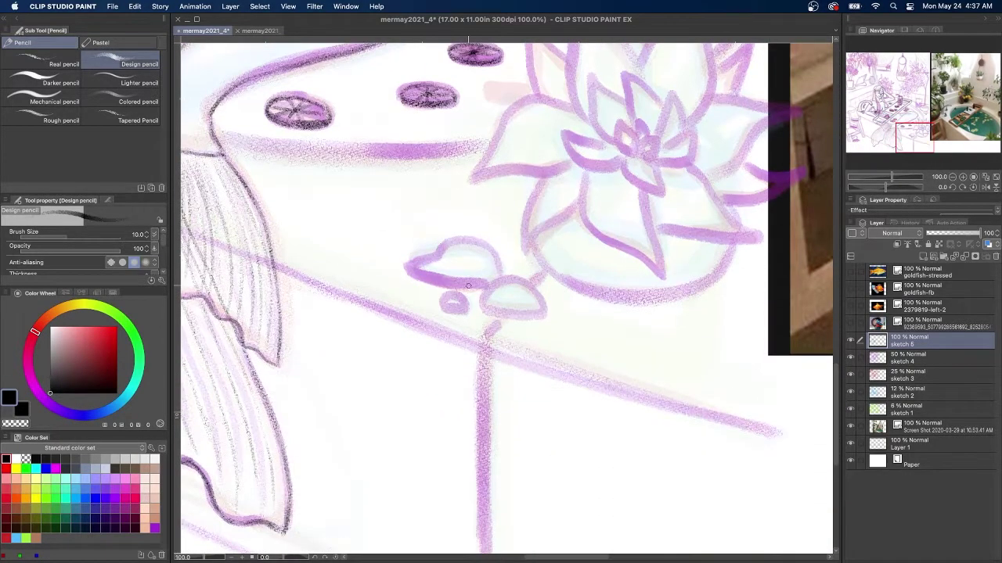
{"action": "mouse_move", "coordinate": [446, 294]}
{"action": "left_mouse_down"}
{"action": "mouse_move", "coordinate": [467, 312]}
{"action": "mouse_move", "coordinate": [550, 311]}
{"action": "mouse_move", "coordinate": [500, 322]}
{"action": "mouse_move", "coordinate": [479, 313]}
{"action": "left_mouse_up"}
{"action": "left_click_drag", "start_coordinate": [498, 275], "coordinate": [426, 257]}
{"action": "mouse_move", "coordinate": [484, 285]}
{"action": "left_mouse_down"}
{"action": "mouse_move", "coordinate": [404, 269]}
{"action": "mouse_move", "coordinate": [369, 347]}
{"action": "left_mouse_up"}
Draw the flower's small center, the inner ring of petals and the pointed lower petals.
{"action": "mouse_move", "coordinate": [560, 226]}
{"action": "left_mouse_down"}
{"action": "mouse_move", "coordinate": [577, 235]}
{"action": "mouse_move", "coordinate": [561, 233]}
{"action": "left_mouse_up"}
{"action": "mouse_move", "coordinate": [558, 220]}
{"action": "left_mouse_down"}
{"action": "mouse_move", "coordinate": [538, 224]}
{"action": "mouse_move", "coordinate": [568, 205]}
{"action": "mouse_move", "coordinate": [616, 244]}
{"action": "mouse_move", "coordinate": [544, 238]}
{"action": "left_mouse_up"}
{"action": "mouse_move", "coordinate": [602, 206]}
{"action": "left_mouse_down"}
{"action": "mouse_move", "coordinate": [579, 210]}
{"action": "mouse_move", "coordinate": [544, 150]}
{"action": "left_mouse_up"}
{"action": "mouse_move", "coordinate": [553, 210]}
{"action": "left_mouse_down"}
{"action": "mouse_move", "coordinate": [546, 155]}
{"action": "mouse_move", "coordinate": [518, 190]}
{"action": "mouse_move", "coordinate": [542, 245]}
{"action": "mouse_move", "coordinate": [505, 283]}
{"action": "mouse_move", "coordinate": [583, 360]}
{"action": "left_mouse_up"}
{"action": "left_click_drag", "start_coordinate": [581, 269], "coordinate": [583, 364]}
{"action": "left_click_drag", "start_coordinate": [504, 252], "coordinate": [552, 339]}
{"action": "mouse_move", "coordinate": [613, 244]}
{"action": "left_mouse_down"}
{"action": "mouse_move", "coordinate": [660, 305]}
{"action": "mouse_move", "coordinate": [591, 313]}
{"action": "mouse_move", "coordinate": [577, 304]}
{"action": "left_mouse_up"}
Draw the flower's two tall upper petals and the wide pointed petals on either side, undoing the strokes that miss.
{"action": "mouse_move", "coordinate": [721, 192]}
{"action": "left_mouse_down"}
{"action": "mouse_move", "coordinate": [630, 259]}
{"action": "mouse_move", "coordinate": [634, 179]}
{"action": "left_mouse_up"}
{"action": "key", "text": "ctrl+z"}
{"action": "mouse_move", "coordinate": [638, 51]}
{"action": "left_mouse_down"}
{"action": "mouse_move", "coordinate": [617, 199]}
{"action": "mouse_move", "coordinate": [579, 105]}
{"action": "mouse_move", "coordinate": [559, 147]}
{"action": "mouse_move", "coordinate": [617, 182]}
{"action": "left_mouse_up"}
{"action": "left_click_drag", "start_coordinate": [508, 85], "coordinate": [562, 158]}
{"action": "left_click_drag", "start_coordinate": [479, 46], "coordinate": [487, 136]}
{"action": "key", "text": "super+z"}
{"action": "scroll", "coordinate": [475, 149], "scroll_direction": "up", "scroll_amount": 4}
{"action": "left_click_drag", "start_coordinate": [474, 96], "coordinate": [512, 266]}
{"action": "mouse_move", "coordinate": [482, 116]}
{"action": "left_mouse_down"}
{"action": "mouse_move", "coordinate": [513, 268]}
{"action": "mouse_move", "coordinate": [418, 270]}
{"action": "mouse_move", "coordinate": [384, 320]}
{"action": "left_mouse_up"}
{"action": "left_click_drag", "start_coordinate": [487, 296], "coordinate": [383, 319]}
{"action": "left_click_drag", "start_coordinate": [488, 298], "coordinate": [384, 319]}
{"action": "mouse_move", "coordinate": [724, 248]}
{"action": "left_mouse_down"}
{"action": "mouse_move", "coordinate": [632, 233]}
{"action": "mouse_move", "coordinate": [627, 308]}
{"action": "left_mouse_up"}
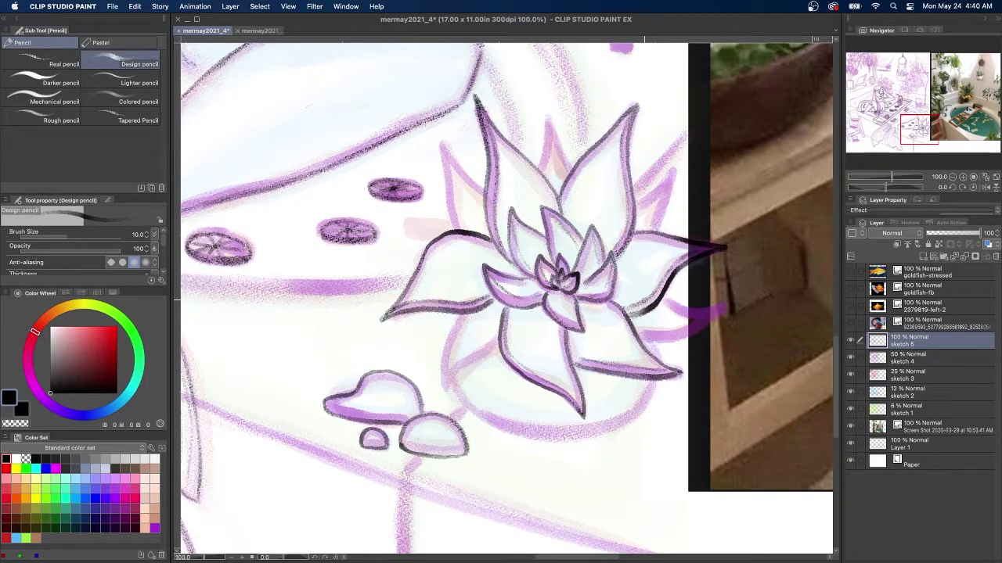
Finish the large flower's wide petal beside the photo and draw the pointed back petals showing between the tall ones.
{"action": "left_click_drag", "start_coordinate": [726, 306], "coordinate": [637, 339]}
{"action": "left_click_drag", "start_coordinate": [726, 307], "coordinate": [671, 299]}
{"action": "mouse_move", "coordinate": [677, 161]}
{"action": "left_mouse_down"}
{"action": "mouse_move", "coordinate": [655, 232]}
{"action": "mouse_move", "coordinate": [662, 184]}
{"action": "left_mouse_up"}
{"action": "mouse_move", "coordinate": [673, 179]}
{"action": "left_mouse_down"}
{"action": "mouse_move", "coordinate": [637, 205]}
{"action": "mouse_move", "coordinate": [646, 230]}
{"action": "left_mouse_up"}
{"action": "left_click_drag", "start_coordinate": [551, 111], "coordinate": [547, 170]}
{"action": "mouse_move", "coordinate": [553, 110]}
{"action": "left_mouse_down"}
{"action": "mouse_move", "coordinate": [538, 169]}
{"action": "mouse_move", "coordinate": [550, 173]}
{"action": "left_mouse_up"}
{"action": "left_click_drag", "start_coordinate": [441, 141], "coordinate": [485, 194]}
{"action": "left_click_drag", "start_coordinate": [439, 139], "coordinate": [454, 216]}
{"action": "left_click_drag", "start_coordinate": [446, 156], "coordinate": [461, 230]}
Outline the rounded base beneath the large flower, with the leaf edges that meet its lower petals.
{"action": "left_click_drag", "start_coordinate": [499, 336], "coordinate": [470, 364]}
{"action": "left_click_drag", "start_coordinate": [476, 362], "coordinate": [444, 391]}
{"action": "left_click_drag", "start_coordinate": [465, 315], "coordinate": [442, 391]}
{"action": "left_click_drag", "start_coordinate": [496, 335], "coordinate": [454, 366]}
{"action": "left_click_drag", "start_coordinate": [459, 364], "coordinate": [442, 385]}
{"action": "left_click_drag", "start_coordinate": [643, 407], "coordinate": [612, 428]}
{"action": "left_click_drag", "start_coordinate": [453, 376], "coordinate": [492, 422]}
{"action": "mouse_move", "coordinate": [622, 425]}
{"action": "left_mouse_down"}
{"action": "mouse_move", "coordinate": [495, 426]}
{"action": "mouse_move", "coordinate": [476, 414]}
{"action": "mouse_move", "coordinate": [646, 409]}
{"action": "mouse_move", "coordinate": [682, 294]}
{"action": "left_mouse_up"}
{"action": "left_click_drag", "start_coordinate": [670, 310], "coordinate": [657, 324]}
Draw the corner seam from the flower past the pebbles down to the canvas edge, and the tub's curved edge above them.
{"action": "left_click_drag", "start_coordinate": [627, 361], "coordinate": [600, 385]}
{"action": "mouse_move", "coordinate": [599, 386]}
{"action": "left_mouse_down"}
{"action": "mouse_move", "coordinate": [626, 363]}
{"action": "mouse_move", "coordinate": [607, 432]}
{"action": "left_mouse_up"}
{"action": "left_click_drag", "start_coordinate": [609, 377], "coordinate": [606, 440]}
{"action": "left_click_drag", "start_coordinate": [341, 169], "coordinate": [619, 178]}
{"action": "left_click_drag", "start_coordinate": [620, 176], "coordinate": [368, 175]}
{"action": "scroll", "coordinate": [600, 420], "scroll_direction": "down", "scroll_amount": 5}
{"action": "left_click_drag", "start_coordinate": [604, 250], "coordinate": [607, 427]}
Trace the tub's curved inner and outer rim lines from the tray corner around to the large flower.
{"action": "scroll", "coordinate": [619, 433], "scroll_direction": "up", "scroll_amount": 12}
{"action": "left_click_drag", "start_coordinate": [686, 213], "coordinate": [724, 310]}
{"action": "left_click_drag", "start_coordinate": [641, 163], "coordinate": [485, 79]}
{"action": "left_click", "coordinate": [922, 117]}
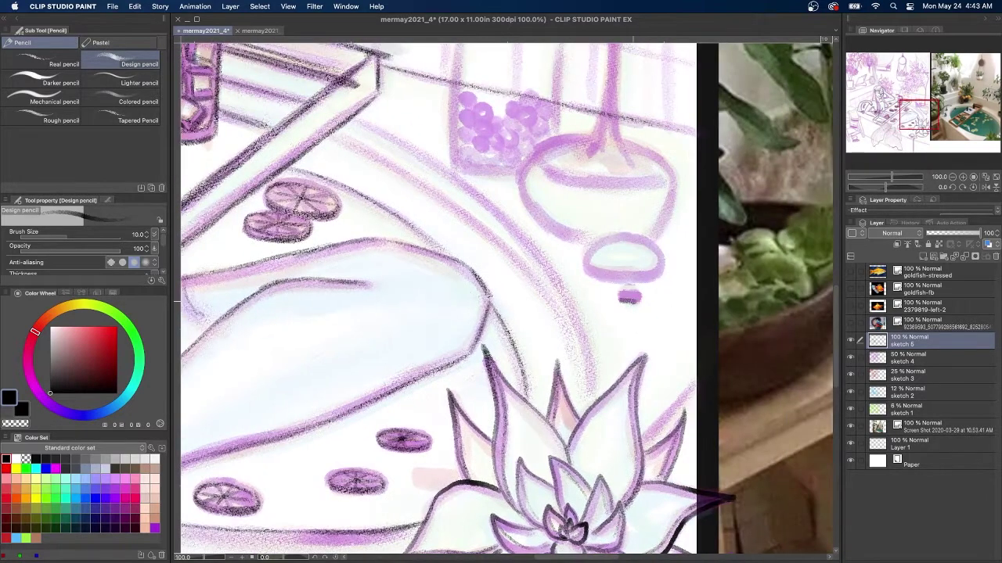
{"action": "mouse_move", "coordinate": [347, 117]}
{"action": "left_mouse_down"}
{"action": "mouse_move", "coordinate": [438, 166]}
{"action": "mouse_move", "coordinate": [568, 297]}
{"action": "mouse_move", "coordinate": [594, 401]}
{"action": "left_mouse_up"}
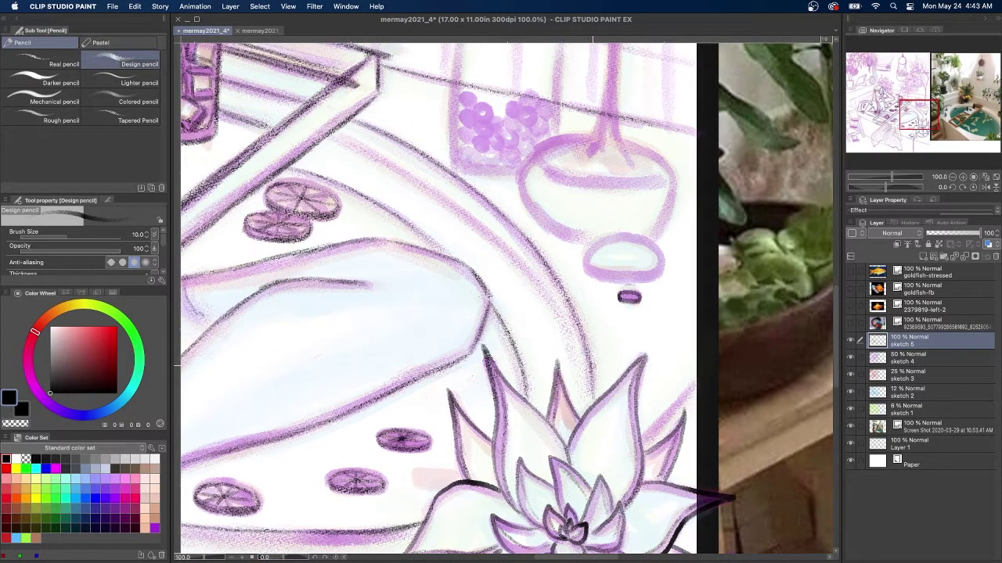
{"action": "left_click_drag", "start_coordinate": [365, 154], "coordinate": [570, 335]}
{"action": "left_click_drag", "start_coordinate": [583, 410], "coordinate": [486, 259]}
Outline the half-round pebble and the tiny pebble below the long-necked round vase.
{"action": "left_click_drag", "start_coordinate": [598, 230], "coordinate": [544, 288]}
{"action": "scroll", "coordinate": [541, 300], "scroll_direction": "up", "scroll_amount": 5}
{"action": "scroll", "coordinate": [541, 300], "scroll_direction": "left", "scroll_amount": 3}
{"action": "mouse_move", "coordinate": [638, 318]}
{"action": "left_mouse_down"}
{"action": "mouse_move", "coordinate": [650, 287]}
{"action": "mouse_move", "coordinate": [603, 269]}
{"action": "mouse_move", "coordinate": [574, 304]}
{"action": "mouse_move", "coordinate": [648, 316]}
{"action": "left_mouse_up"}
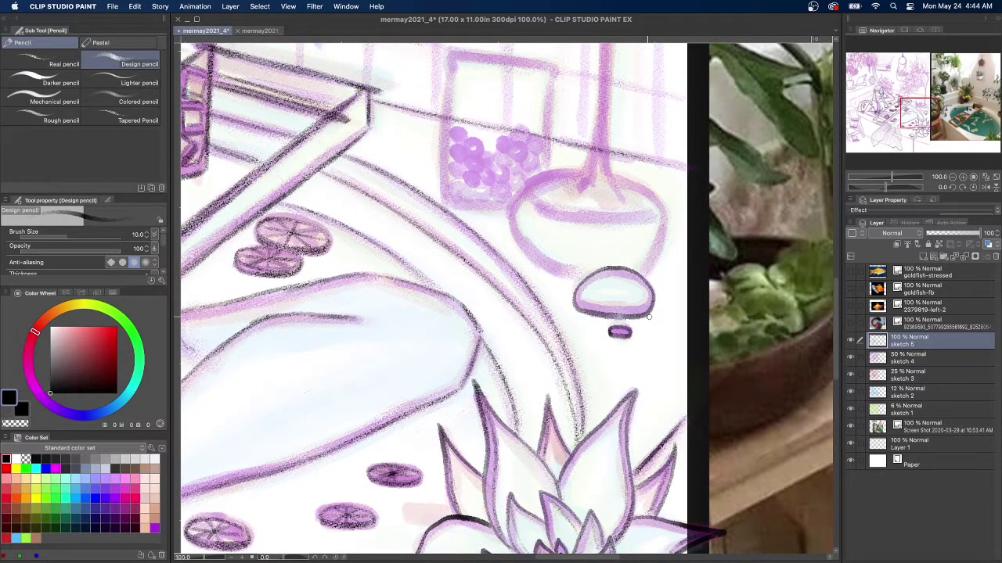
Outline the straight-sided glass beside the round vase and fill its lower half with small round beads.
{"action": "scroll", "coordinate": [648, 316], "scroll_direction": "up", "scroll_amount": 3}
{"action": "scroll", "coordinate": [648, 316], "scroll_direction": "left", "scroll_amount": 3}
{"action": "left_click_drag", "start_coordinate": [529, 184], "coordinate": [529, 259]}
{"action": "left_click_drag", "start_coordinate": [528, 209], "coordinate": [526, 316]}
{"action": "left_click_drag", "start_coordinate": [630, 196], "coordinate": [631, 284]}
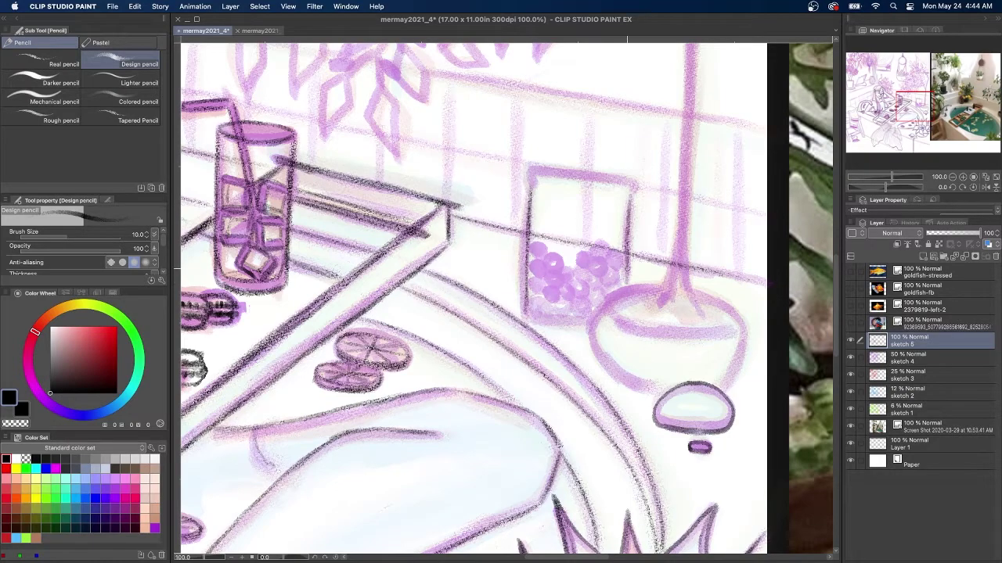
{"action": "mouse_move", "coordinate": [634, 185]}
{"action": "left_mouse_down"}
{"action": "mouse_move", "coordinate": [531, 173]}
{"action": "mouse_move", "coordinate": [583, 322]}
{"action": "mouse_move", "coordinate": [529, 302]}
{"action": "mouse_move", "coordinate": [542, 291]}
{"action": "mouse_move", "coordinate": [592, 323]}
{"action": "left_mouse_up"}
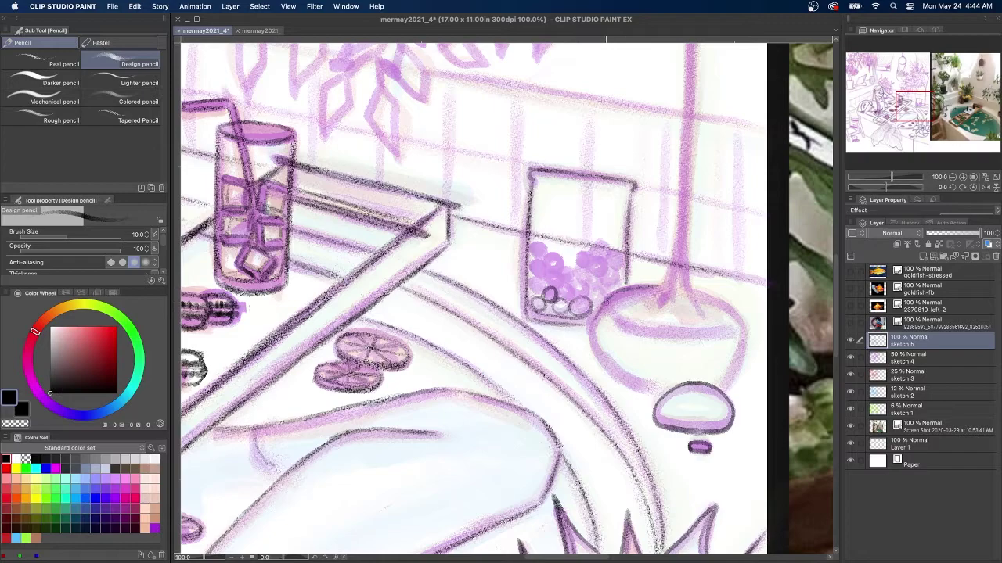
{"action": "mouse_move", "coordinate": [536, 276]}
{"action": "left_mouse_down"}
{"action": "mouse_move", "coordinate": [547, 281]}
{"action": "mouse_move", "coordinate": [538, 249]}
{"action": "left_mouse_up"}
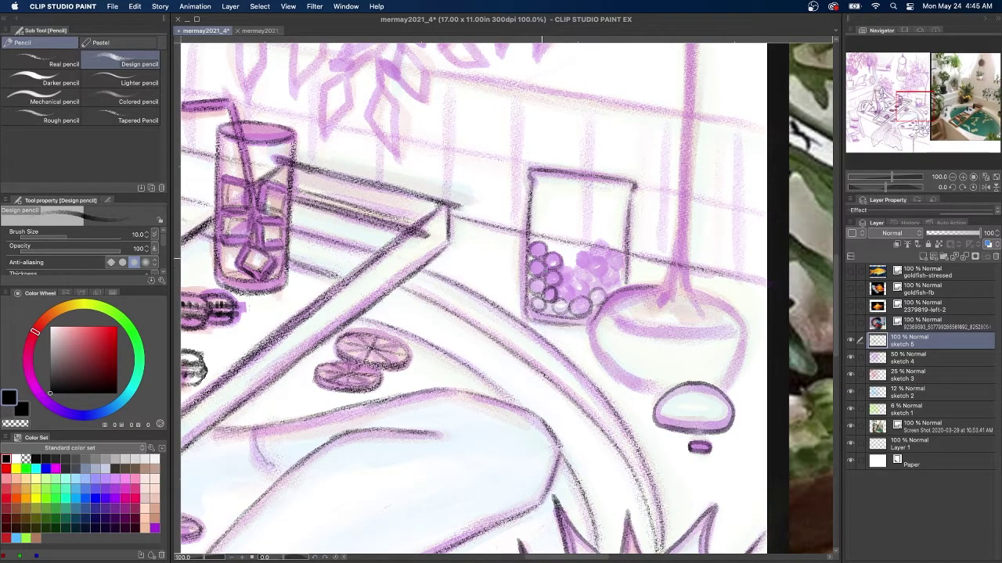
{"action": "mouse_move", "coordinate": [566, 285]}
{"action": "left_mouse_down"}
{"action": "mouse_move", "coordinate": [567, 268]}
{"action": "mouse_move", "coordinate": [618, 280]}
{"action": "mouse_move", "coordinate": [583, 267]}
{"action": "mouse_move", "coordinate": [600, 247]}
{"action": "left_mouse_up"}
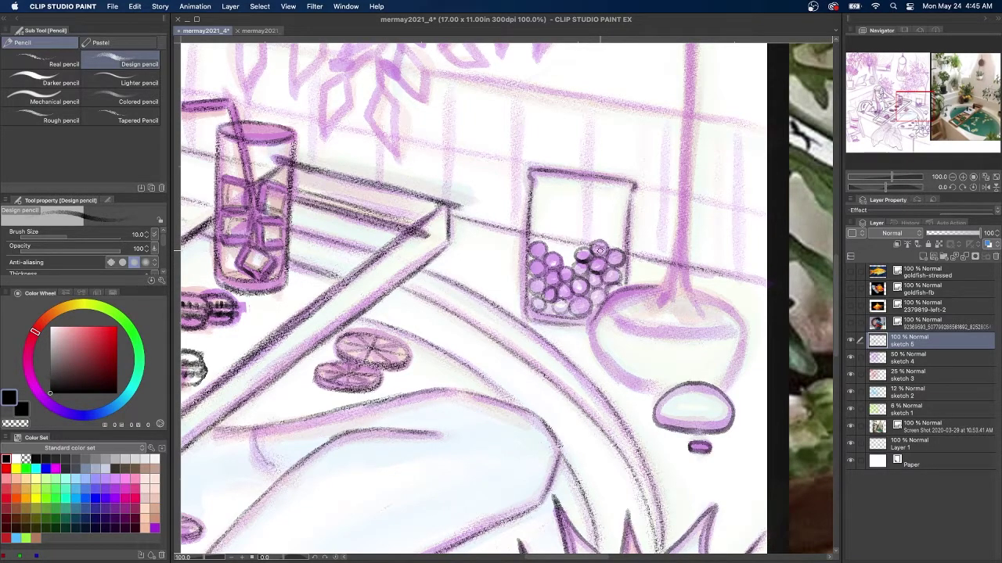
Draw the round vase's bulb, the liquid line inside it and its long narrow neck.
{"action": "left_click_drag", "start_coordinate": [589, 324], "coordinate": [615, 376]}
{"action": "mouse_move", "coordinate": [678, 224]}
{"action": "left_mouse_down"}
{"action": "mouse_move", "coordinate": [701, 252]}
{"action": "mouse_move", "coordinate": [705, 319]}
{"action": "mouse_move", "coordinate": [723, 303]}
{"action": "mouse_move", "coordinate": [722, 388]}
{"action": "left_mouse_up"}
{"action": "left_click_drag", "start_coordinate": [736, 329], "coordinate": [639, 332]}
{"action": "mouse_move", "coordinate": [604, 304]}
{"action": "left_mouse_down"}
{"action": "mouse_move", "coordinate": [673, 290]}
{"action": "mouse_move", "coordinate": [656, 316]}
{"action": "left_mouse_up"}
{"action": "left_click_drag", "start_coordinate": [695, 308], "coordinate": [709, 316]}
{"action": "mouse_move", "coordinate": [681, 237]}
{"action": "left_mouse_down"}
{"action": "mouse_move", "coordinate": [681, 330]}
{"action": "mouse_move", "coordinate": [645, 397]}
{"action": "left_mouse_up"}
{"action": "left_click_drag", "start_coordinate": [662, 178], "coordinate": [651, 400]}
{"action": "left_click_drag", "start_coordinate": [650, 190], "coordinate": [640, 388]}
{"action": "left_click_drag", "start_coordinate": [651, 210], "coordinate": [643, 151]}
Trace the top edge of the tiled wall band behind the tub, running down to the canvas's far side.
{"action": "mouse_move", "coordinate": [729, 286]}
{"action": "left_mouse_down"}
{"action": "mouse_move", "coordinate": [391, 231]}
{"action": "mouse_move", "coordinate": [654, 235]}
{"action": "left_mouse_up"}
{"action": "mouse_move", "coordinate": [323, 172]}
{"action": "left_mouse_down"}
{"action": "mouse_move", "coordinate": [690, 230]}
{"action": "mouse_move", "coordinate": [325, 173]}
{"action": "left_mouse_up"}
{"action": "scroll", "coordinate": [620, 203], "scroll_direction": "left", "scroll_amount": 5}
{"action": "scroll", "coordinate": [718, 216], "scroll_direction": "left", "scroll_amount": 5}
{"action": "left_click_drag", "start_coordinate": [666, 183], "coordinate": [474, 266]}
{"action": "scroll", "coordinate": [474, 266], "scroll_direction": "left", "scroll_amount": 3}
{"action": "left_click_drag", "start_coordinate": [589, 181], "coordinate": [307, 304]}
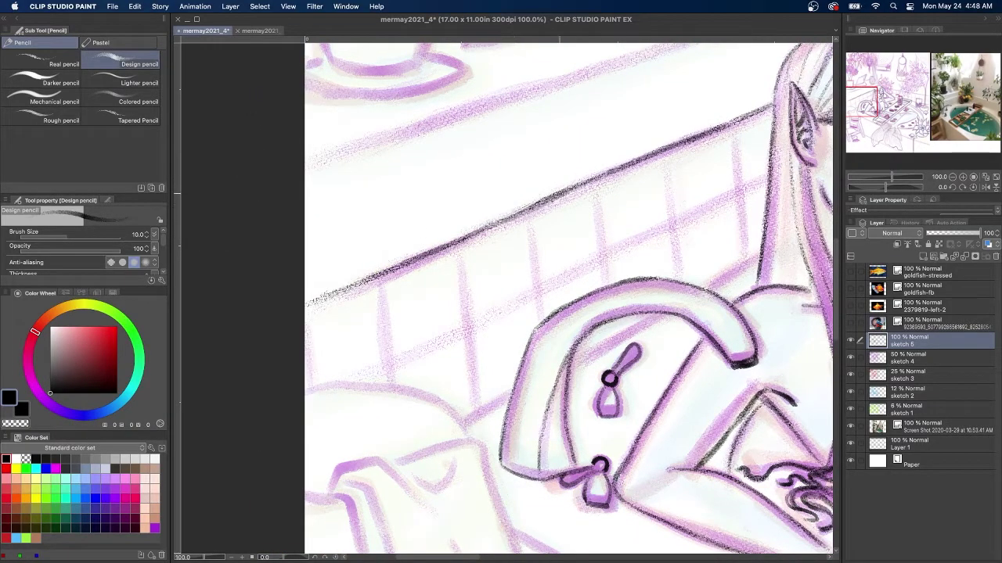
Outline the upper part of the towel draped over the stool and add its fold lines.
{"action": "scroll", "coordinate": [523, 298], "scroll_direction": "down", "scroll_amount": 5}
{"action": "scroll", "coordinate": [523, 297], "scroll_direction": "right", "scroll_amount": 3}
{"action": "mouse_move", "coordinate": [869, 111]}
{"action": "left_mouse_down"}
{"action": "mouse_move", "coordinate": [892, 107]}
{"action": "mouse_move", "coordinate": [860, 115]}
{"action": "left_mouse_up"}
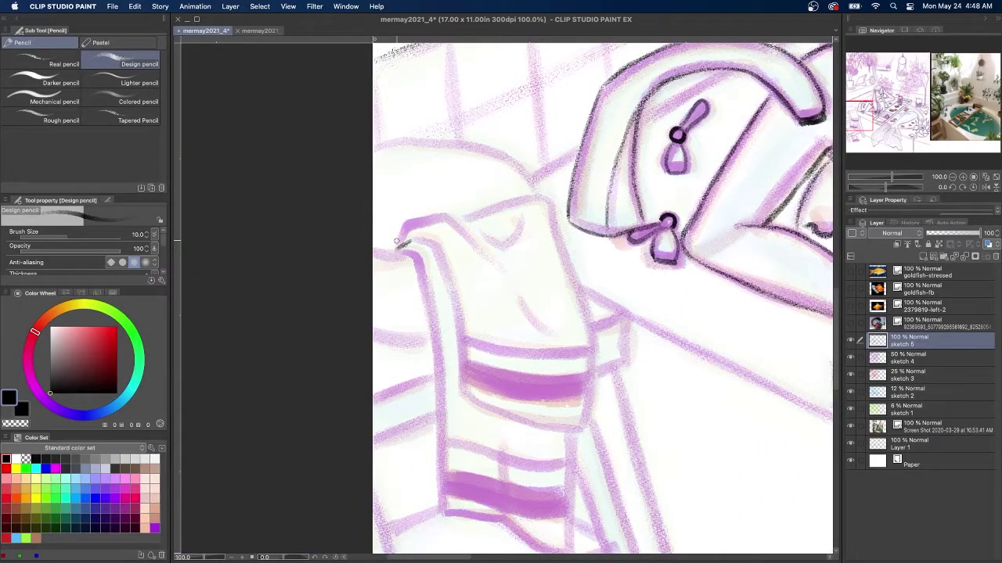
{"action": "mouse_move", "coordinate": [401, 231]}
{"action": "left_mouse_down"}
{"action": "mouse_move", "coordinate": [465, 221]}
{"action": "mouse_move", "coordinate": [509, 274]}
{"action": "mouse_move", "coordinate": [460, 355]}
{"action": "mouse_move", "coordinate": [462, 393]}
{"action": "left_mouse_up"}
{"action": "mouse_move", "coordinate": [452, 222]}
{"action": "left_mouse_down"}
{"action": "mouse_move", "coordinate": [544, 195]}
{"action": "mouse_move", "coordinate": [587, 310]}
{"action": "mouse_move", "coordinate": [586, 429]}
{"action": "left_mouse_up"}
{"action": "scroll", "coordinate": [501, 235], "scroll_direction": "down", "scroll_amount": 3}
{"action": "mouse_move", "coordinate": [485, 166]}
{"action": "left_mouse_down"}
{"action": "mouse_move", "coordinate": [529, 135]}
{"action": "mouse_move", "coordinate": [496, 165]}
{"action": "left_mouse_up"}
{"action": "left_click_drag", "start_coordinate": [521, 220], "coordinate": [547, 254]}
Draw the stripe lines across the towel's upper flap and the long side edge of its back layer.
{"action": "mouse_move", "coordinate": [461, 314]}
{"action": "left_mouse_down"}
{"action": "mouse_move", "coordinate": [516, 340]}
{"action": "mouse_move", "coordinate": [583, 350]}
{"action": "left_mouse_up"}
{"action": "mouse_move", "coordinate": [585, 317]}
{"action": "left_mouse_down"}
{"action": "mouse_move", "coordinate": [548, 321]}
{"action": "mouse_move", "coordinate": [462, 300]}
{"action": "left_mouse_up"}
{"action": "mouse_move", "coordinate": [558, 298]}
{"action": "left_mouse_down"}
{"action": "mouse_move", "coordinate": [587, 293]}
{"action": "mouse_move", "coordinate": [460, 283]}
{"action": "left_mouse_up"}
{"action": "mouse_move", "coordinate": [590, 269]}
{"action": "left_mouse_down"}
{"action": "mouse_move", "coordinate": [455, 259]}
{"action": "mouse_move", "coordinate": [591, 275]}
{"action": "left_mouse_up"}
{"action": "mouse_move", "coordinate": [398, 167]}
{"action": "left_mouse_down"}
{"action": "mouse_move", "coordinate": [432, 230]}
{"action": "mouse_move", "coordinate": [439, 432]}
{"action": "left_mouse_up"}
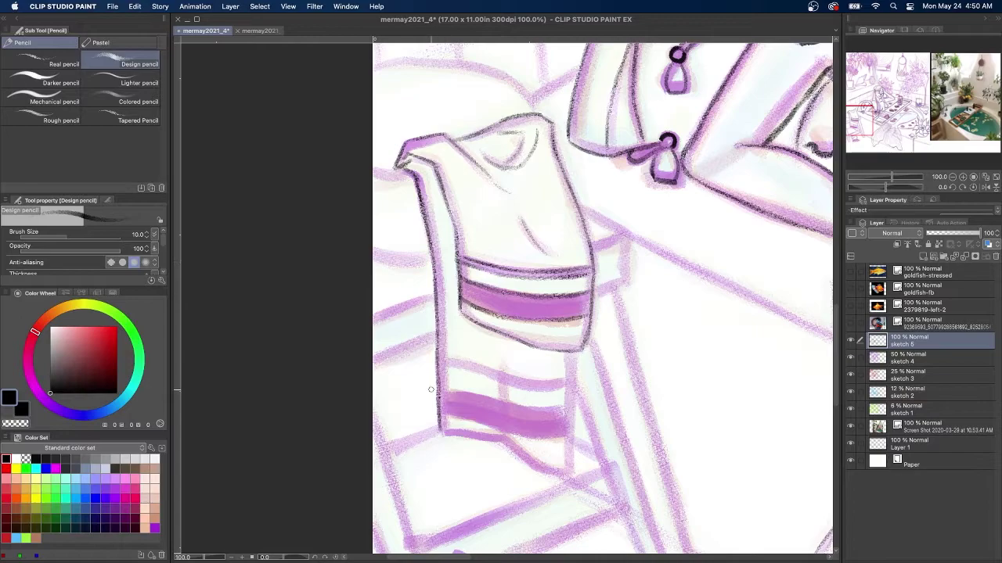
Draw the lower towel layer's side and wavy hem, its stripe lines and the vertical crease.
{"action": "scroll", "coordinate": [837, 366], "scroll_direction": "down", "scroll_amount": 5}
{"action": "left_click_drag", "start_coordinate": [573, 258], "coordinate": [571, 384]}
{"action": "left_click_drag", "start_coordinate": [440, 340], "coordinate": [571, 384]}
{"action": "left_click_drag", "start_coordinate": [502, 263], "coordinate": [504, 344]}
{"action": "left_click_drag", "start_coordinate": [566, 346], "coordinate": [443, 321]}
{"action": "left_click_drag", "start_coordinate": [444, 301], "coordinate": [568, 319]}
{"action": "mouse_move", "coordinate": [502, 291]}
{"action": "left_mouse_down"}
{"action": "mouse_move", "coordinate": [446, 275]}
{"action": "mouse_move", "coordinate": [499, 280]}
{"action": "left_mouse_up"}
{"action": "left_click_drag", "start_coordinate": [566, 294], "coordinate": [504, 290]}
{"action": "left_click_drag", "start_coordinate": [504, 282], "coordinate": [569, 290]}
{"action": "mouse_move", "coordinate": [501, 235]}
{"action": "left_mouse_down"}
{"action": "mouse_move", "coordinate": [537, 310]}
{"action": "mouse_move", "coordinate": [528, 388]}
{"action": "left_mouse_up"}
Outline the stool's rounded seat behind the towel, the seat's end block and the side rail.
{"action": "left_click_drag", "start_coordinate": [426, 231], "coordinate": [401, 228]}
{"action": "left_click_drag", "start_coordinate": [402, 315], "coordinate": [455, 322]}
{"action": "left_click_drag", "start_coordinate": [561, 170], "coordinate": [496, 123]}
{"action": "left_click_drag", "start_coordinate": [550, 148], "coordinate": [401, 121]}
{"action": "left_click_drag", "start_coordinate": [610, 269], "coordinate": [655, 294]}
{"action": "mouse_move", "coordinate": [655, 296]}
{"action": "left_mouse_down"}
{"action": "mouse_move", "coordinate": [655, 320]}
{"action": "mouse_move", "coordinate": [623, 356]}
{"action": "left_mouse_up"}
{"action": "left_click_drag", "start_coordinate": [622, 303], "coordinate": [653, 295]}
{"action": "left_click_drag", "start_coordinate": [459, 355], "coordinate": [400, 376]}
{"action": "left_click_drag", "start_coordinate": [462, 400], "coordinate": [420, 416]}
Draw the stool's near leg and the upper edge of the rung below the towel.
{"action": "scroll", "coordinate": [618, 297], "scroll_direction": "down", "scroll_amount": 10}
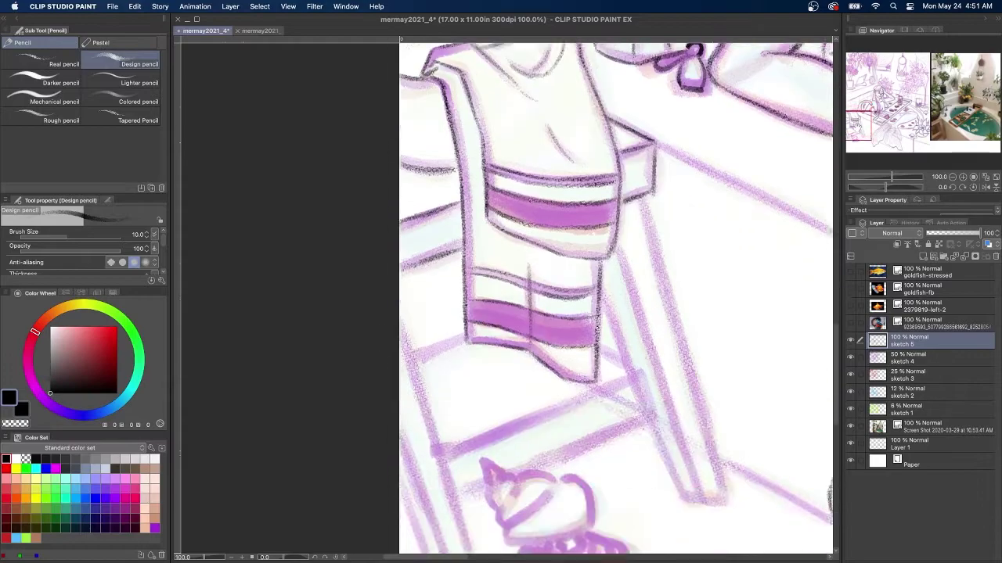
{"action": "left_click_drag", "start_coordinate": [373, 241], "coordinate": [449, 493]}
{"action": "mouse_move", "coordinate": [374, 360]}
{"action": "left_mouse_down"}
{"action": "mouse_move", "coordinate": [419, 485]}
{"action": "mouse_move", "coordinate": [450, 502]}
{"action": "left_mouse_up"}
{"action": "left_click_drag", "start_coordinate": [372, 407], "coordinate": [429, 505]}
{"action": "mouse_move", "coordinate": [611, 303]}
{"action": "left_mouse_down"}
{"action": "mouse_move", "coordinate": [448, 368]}
{"action": "mouse_move", "coordinate": [607, 297]}
{"action": "mouse_move", "coordinate": [419, 366]}
{"action": "left_mouse_up"}
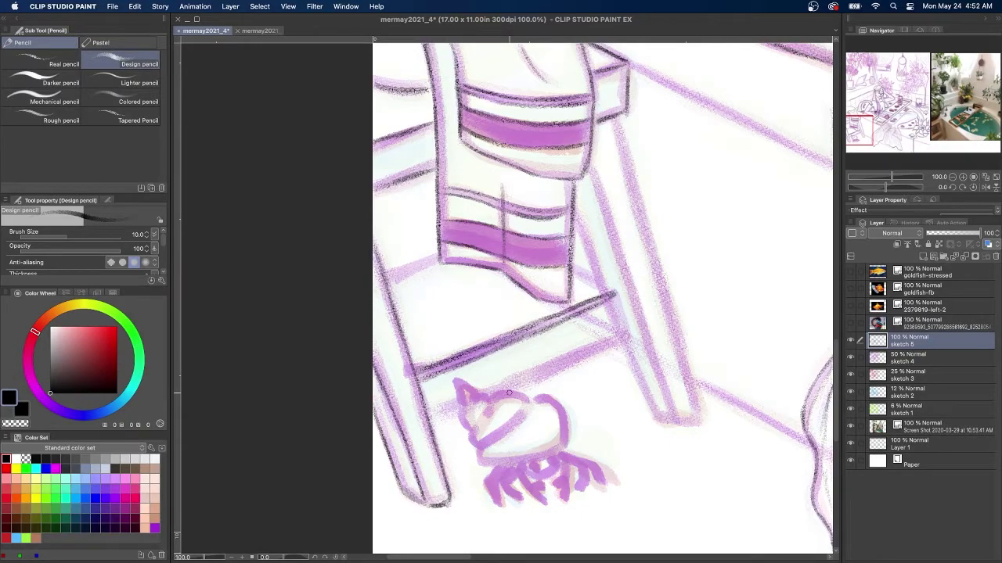
Outline the hermit crab's spiral shell beneath the stool, including its pointed tip and the curved bands.
{"action": "left_click_drag", "start_coordinate": [472, 391], "coordinate": [460, 383]}
{"action": "left_click_drag", "start_coordinate": [461, 422], "coordinate": [466, 432]}
{"action": "mouse_move", "coordinate": [485, 401]}
{"action": "left_mouse_down"}
{"action": "mouse_move", "coordinate": [528, 401]}
{"action": "mouse_move", "coordinate": [479, 450]}
{"action": "left_mouse_up"}
{"action": "mouse_move", "coordinate": [529, 399]}
{"action": "left_mouse_down"}
{"action": "mouse_move", "coordinate": [568, 443]}
{"action": "mouse_move", "coordinate": [476, 462]}
{"action": "left_mouse_up"}
Complete the stool's lower rung and add the short back rail lines on either side of the towel.
{"action": "mouse_move", "coordinate": [615, 293]}
{"action": "left_mouse_down"}
{"action": "mouse_move", "coordinate": [626, 333]}
{"action": "mouse_move", "coordinate": [520, 386]}
{"action": "left_mouse_up"}
{"action": "left_click_drag", "start_coordinate": [462, 409], "coordinate": [432, 425]}
{"action": "left_click_drag", "start_coordinate": [572, 271], "coordinate": [597, 283]}
{"action": "left_click_drag", "start_coordinate": [573, 263], "coordinate": [592, 274]}
{"action": "left_click_drag", "start_coordinate": [437, 259], "coordinate": [393, 275]}
Draw the hermit crab's eyes, face, claws and the bent legs on both sides under the shell.
{"action": "scroll", "coordinate": [830, 409], "scroll_direction": "down", "scroll_amount": 5}
{"action": "left_click_drag", "start_coordinate": [532, 317], "coordinate": [535, 323]}
{"action": "left_click_drag", "start_coordinate": [547, 311], "coordinate": [533, 324]}
{"action": "left_click_drag", "start_coordinate": [548, 312], "coordinate": [569, 327]}
{"action": "left_click_drag", "start_coordinate": [529, 338], "coordinate": [558, 349]}
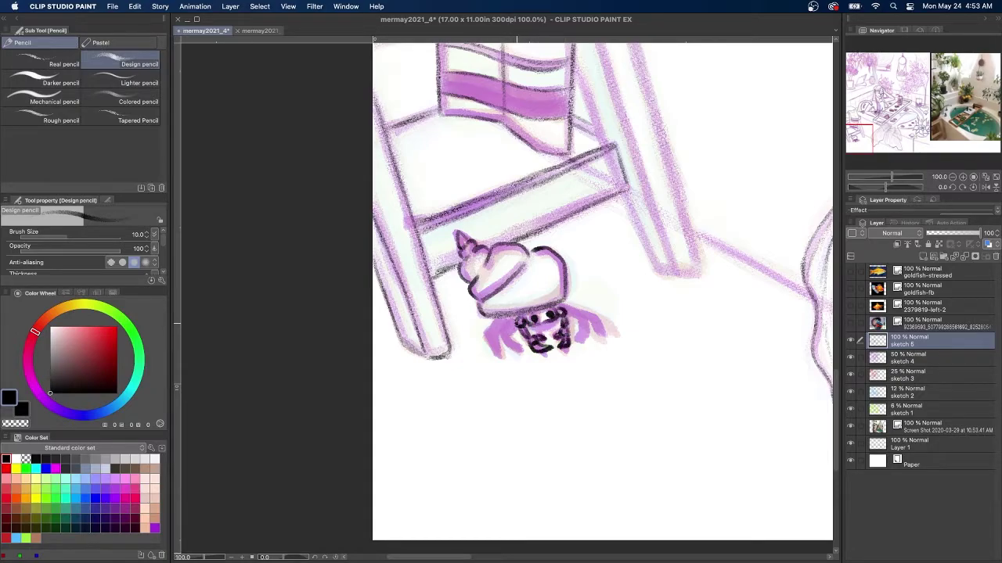
{"action": "left_click_drag", "start_coordinate": [500, 319], "coordinate": [497, 351]}
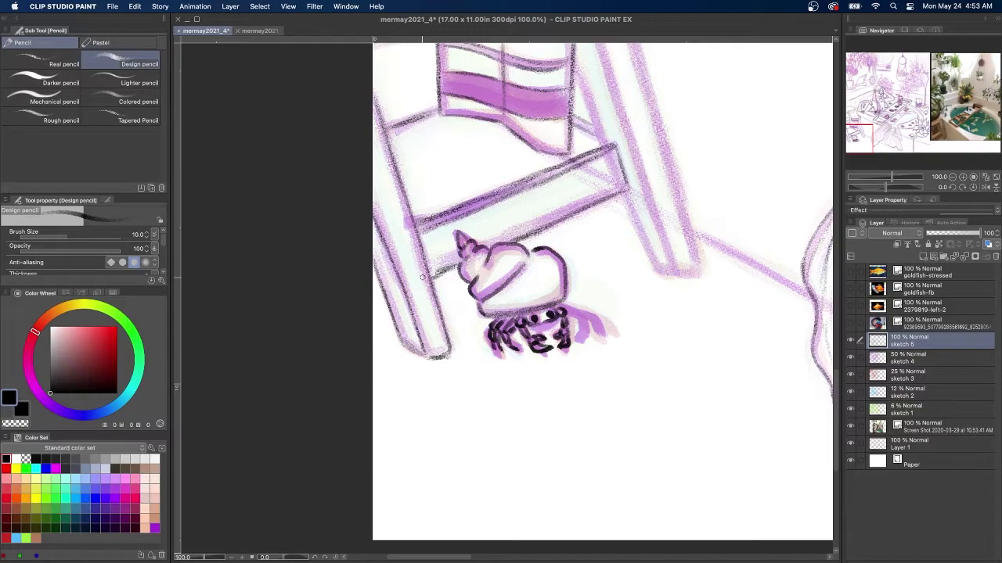
{"action": "left_click_drag", "start_coordinate": [568, 305], "coordinate": [584, 341]}
{"action": "left_click_drag", "start_coordinate": [576, 305], "coordinate": [593, 329]}
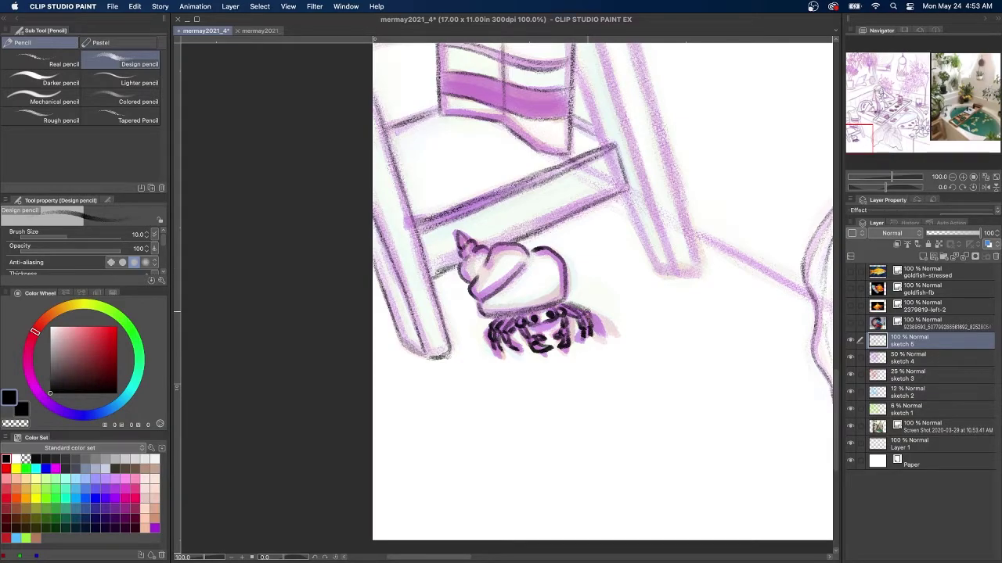
Outline the stool's other slanted leg from beneath the seat block to the rounded foot.
{"action": "scroll", "coordinate": [593, 313], "scroll_direction": "up", "scroll_amount": 5}
{"action": "left_click_drag", "start_coordinate": [587, 99], "coordinate": [671, 405]}
{"action": "mouse_move", "coordinate": [559, 148]}
{"action": "left_mouse_down"}
{"action": "mouse_move", "coordinate": [624, 349]}
{"action": "mouse_move", "coordinate": [661, 412]}
{"action": "mouse_move", "coordinate": [672, 409]}
{"action": "left_mouse_up"}
{"action": "mouse_move", "coordinate": [546, 195]}
{"action": "left_mouse_down"}
{"action": "mouse_move", "coordinate": [618, 385]}
{"action": "mouse_move", "coordinate": [653, 410]}
{"action": "left_mouse_up"}
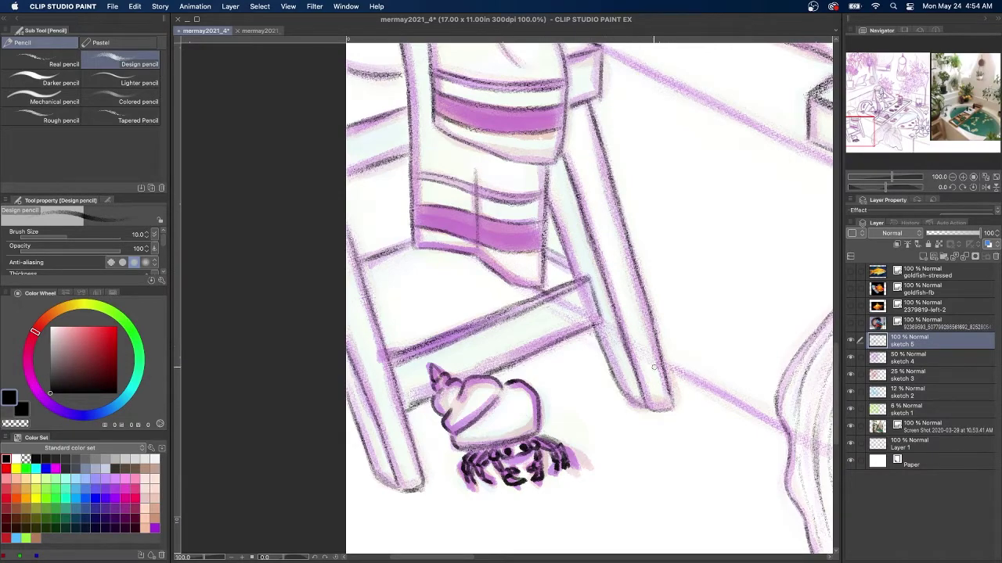
Trace the tub surround's long outer edge from the stool past the tray, across the tail fins and below the pebbles.
{"action": "left_click_drag", "start_coordinate": [626, 101], "coordinate": [508, 204]}
{"action": "left_click_drag", "start_coordinate": [497, 156], "coordinate": [747, 282]}
{"action": "left_click_drag", "start_coordinate": [747, 281], "coordinate": [379, 206]}
{"action": "left_click_drag", "start_coordinate": [322, 185], "coordinate": [456, 247]}
{"action": "scroll", "coordinate": [399, 207], "scroll_direction": "down", "scroll_amount": 5}
{"action": "scroll", "coordinate": [398, 207], "scroll_direction": "right", "scroll_amount": 5}
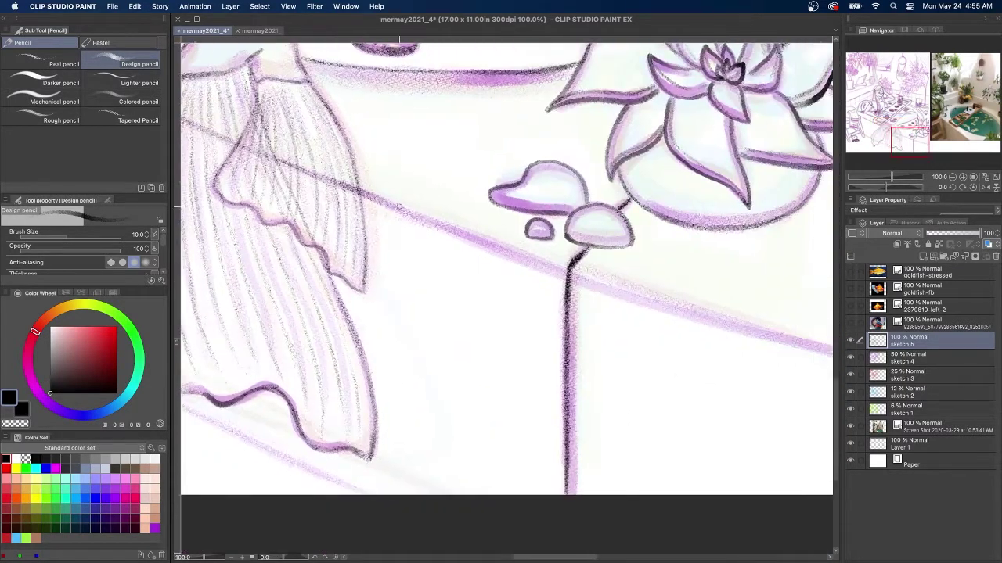
{"action": "scroll", "coordinate": [399, 208], "scroll_direction": "right", "scroll_amount": 5}
{"action": "scroll", "coordinate": [398, 207], "scroll_direction": "down", "scroll_amount": 2}
{"action": "left_click_drag", "start_coordinate": [378, 205], "coordinate": [724, 309]}
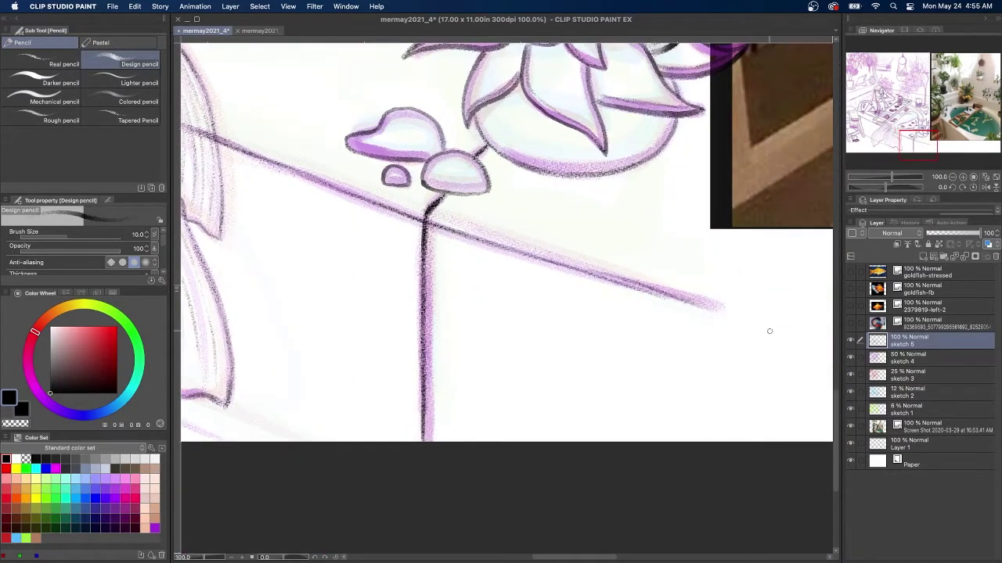
Draw the floor line from the stool's foot across and beneath the mermaid's tail fins to the canvas edge.
{"action": "left_click_drag", "start_coordinate": [910, 144], "coordinate": [866, 139]}
{"action": "left_click_drag", "start_coordinate": [476, 240], "coordinate": [675, 342]}
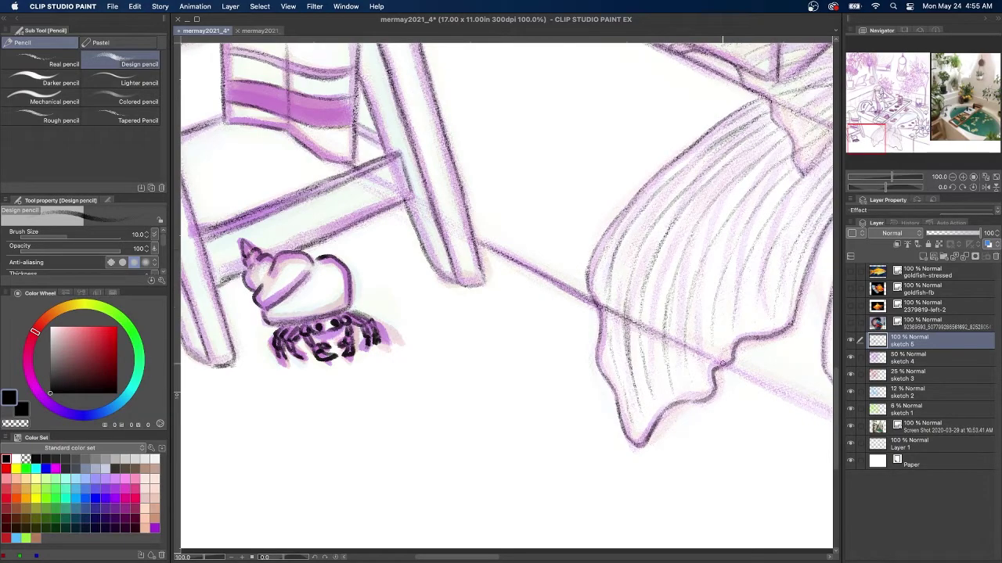
{"action": "left_click_drag", "start_coordinate": [866, 139], "coordinate": [886, 145]}
{"action": "left_click_drag", "start_coordinate": [379, 261], "coordinate": [751, 442]}
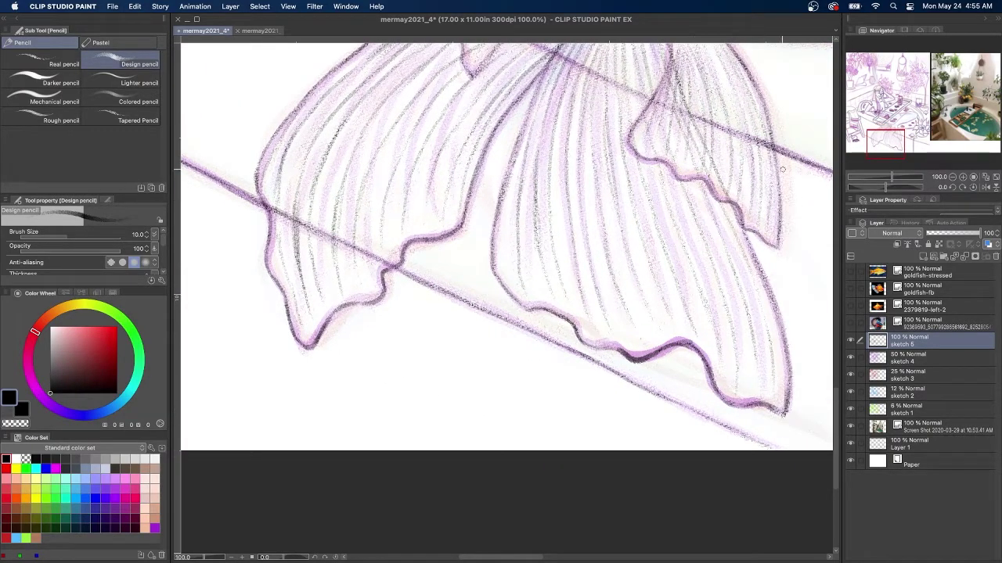
Trace the base line of the tiled wall between the mermaid's hair, the tub's curved back and the stool.
{"action": "left_click_drag", "start_coordinate": [885, 144], "coordinate": [861, 111]}
{"action": "left_click_drag", "start_coordinate": [681, 105], "coordinate": [633, 133]}
{"action": "left_click_drag", "start_coordinate": [585, 162], "coordinate": [498, 208]}
{"action": "left_click_drag", "start_coordinate": [433, 248], "coordinate": [393, 269]}
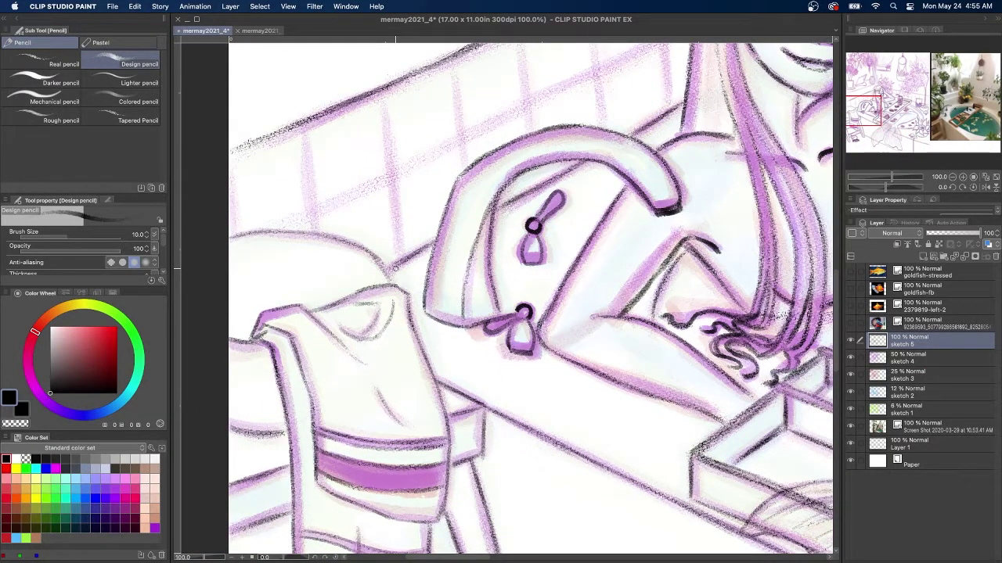
Draw the vertical and horizontal grout lines on the tiled wall between the stool and the mermaid's head.
{"action": "left_click_drag", "start_coordinate": [230, 148], "coordinate": [237, 235]}
{"action": "left_click_drag", "start_coordinate": [303, 131], "coordinate": [312, 229]}
{"action": "left_click_drag", "start_coordinate": [385, 96], "coordinate": [401, 252]}
{"action": "mouse_move", "coordinate": [456, 61]}
{"action": "left_mouse_down"}
{"action": "mouse_move", "coordinate": [467, 168]}
{"action": "mouse_move", "coordinate": [367, 284]}
{"action": "left_mouse_up"}
{"action": "left_click_drag", "start_coordinate": [395, 142], "coordinate": [407, 266]}
{"action": "left_click_drag", "start_coordinate": [462, 115], "coordinate": [474, 243]}
{"action": "left_click_drag", "start_coordinate": [532, 92], "coordinate": [547, 219]}
{"action": "mouse_move", "coordinate": [565, 141]}
{"action": "left_mouse_down"}
{"action": "mouse_move", "coordinate": [333, 256]}
{"action": "mouse_move", "coordinate": [468, 169]}
{"action": "mouse_move", "coordinate": [541, 201]}
{"action": "left_mouse_up"}
{"action": "left_click_drag", "start_coordinate": [540, 194], "coordinate": [345, 286]}
Draw the horizontal edges and vertical grout lines of the tiled wall behind the glass, pearl jar and potted tree.
{"action": "left_click_drag", "start_coordinate": [880, 95], "coordinate": [890, 99]}
{"action": "left_click_drag", "start_coordinate": [468, 212], "coordinate": [593, 229]}
{"action": "left_click_drag", "start_coordinate": [473, 156], "coordinate": [475, 223]}
{"action": "mouse_move", "coordinate": [579, 221]}
{"action": "left_mouse_down"}
{"action": "mouse_move", "coordinate": [436, 235]}
{"action": "mouse_move", "coordinate": [639, 277]}
{"action": "left_mouse_up"}
{"action": "mouse_move", "coordinate": [634, 277]}
{"action": "left_mouse_down"}
{"action": "mouse_move", "coordinate": [376, 259]}
{"action": "mouse_move", "coordinate": [776, 346]}
{"action": "left_mouse_up"}
{"action": "left_click_drag", "start_coordinate": [751, 252], "coordinate": [753, 405]}
{"action": "left_click_drag", "start_coordinate": [674, 246], "coordinate": [671, 386]}
{"action": "left_click_drag", "start_coordinate": [599, 225], "coordinate": [596, 372]}
{"action": "left_click_drag", "start_coordinate": [525, 219], "coordinate": [521, 360]}
{"action": "left_click_drag", "start_coordinate": [457, 205], "coordinate": [452, 328]}
Draw the remaining tile lines beside the mermaid's raised arm and trace the wall's base line from her elbow to the glass.
{"action": "mouse_move", "coordinate": [394, 207]}
{"action": "left_mouse_down"}
{"action": "mouse_move", "coordinate": [388, 319]}
{"action": "mouse_move", "coordinate": [600, 333]}
{"action": "left_mouse_up"}
{"action": "left_click_drag", "start_coordinate": [540, 228], "coordinate": [531, 337]}
{"action": "left_click_drag", "start_coordinate": [475, 259], "coordinate": [469, 301]}
{"action": "left_click_drag", "start_coordinate": [417, 202], "coordinate": [407, 322]}
{"action": "left_click_drag", "start_coordinate": [351, 196], "coordinate": [349, 304]}
{"action": "left_click_drag", "start_coordinate": [474, 303], "coordinate": [463, 300]}
{"action": "mouse_move", "coordinate": [445, 253]}
{"action": "left_mouse_down"}
{"action": "mouse_move", "coordinate": [350, 238]}
{"action": "mouse_move", "coordinate": [411, 245]}
{"action": "left_mouse_up"}
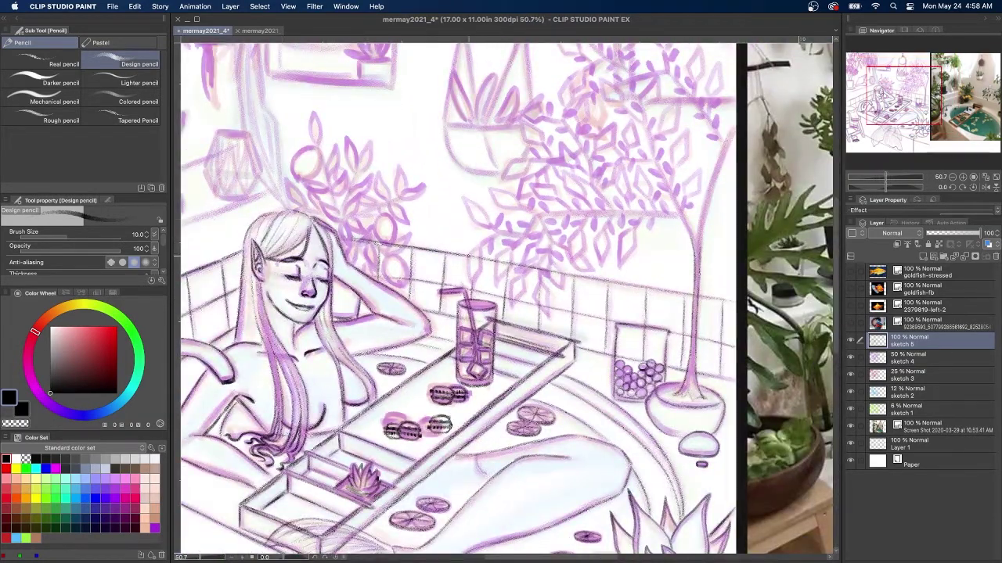
{"action": "left_click_drag", "start_coordinate": [433, 311], "coordinate": [454, 317]}
{"action": "scroll", "coordinate": [350, 311], "scroll_direction": "down", "scroll_amount": 2}
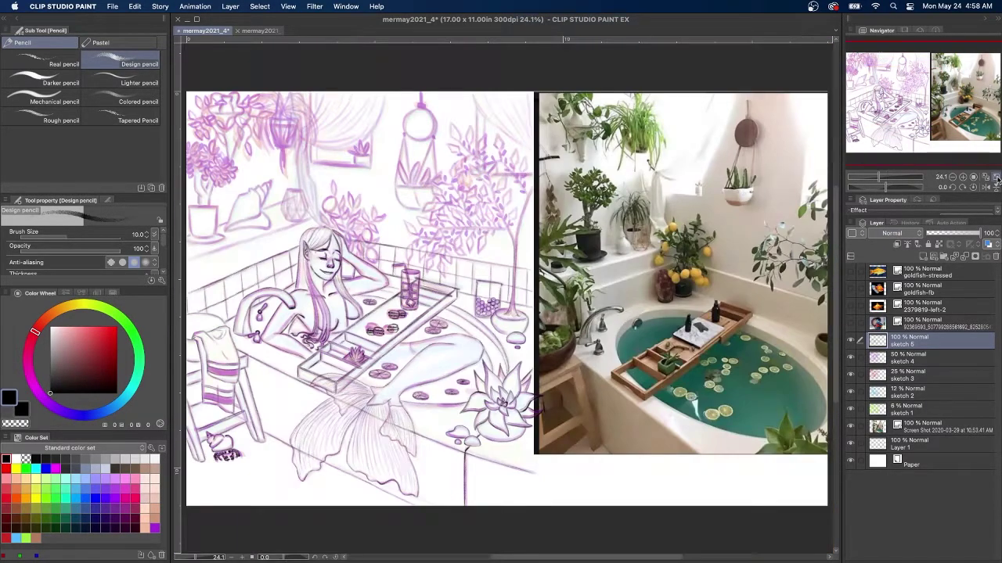
{"action": "scroll", "coordinate": [350, 311], "scroll_direction": "up", "scroll_amount": 4}
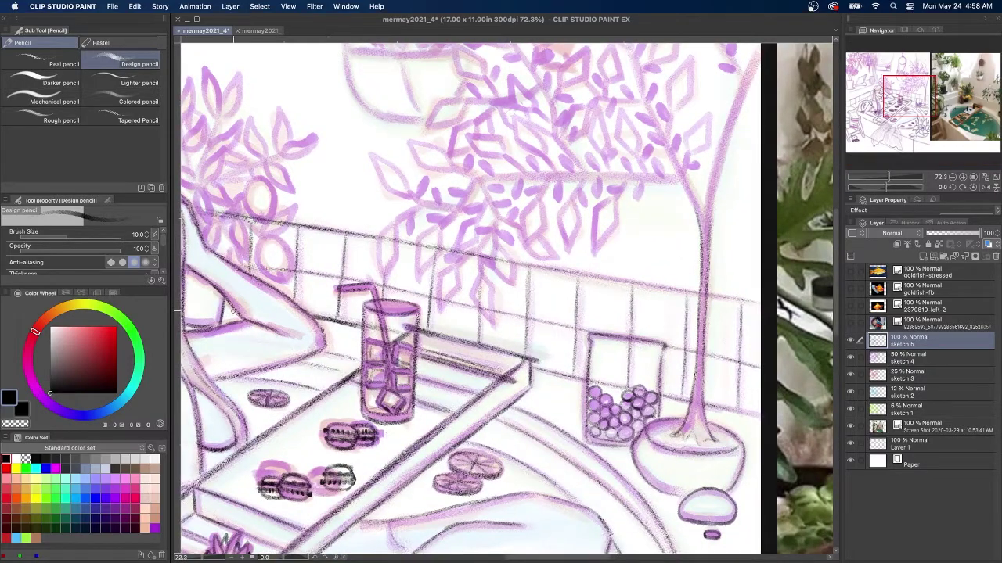
{"action": "left_click_drag", "start_coordinate": [319, 320], "coordinate": [359, 328]}
Examine the whole sketch beside the reference photo, checking the tiled wall, tray and tree area.
{"action": "scroll", "coordinate": [597, 389], "scroll_direction": "down", "scroll_amount": 3}
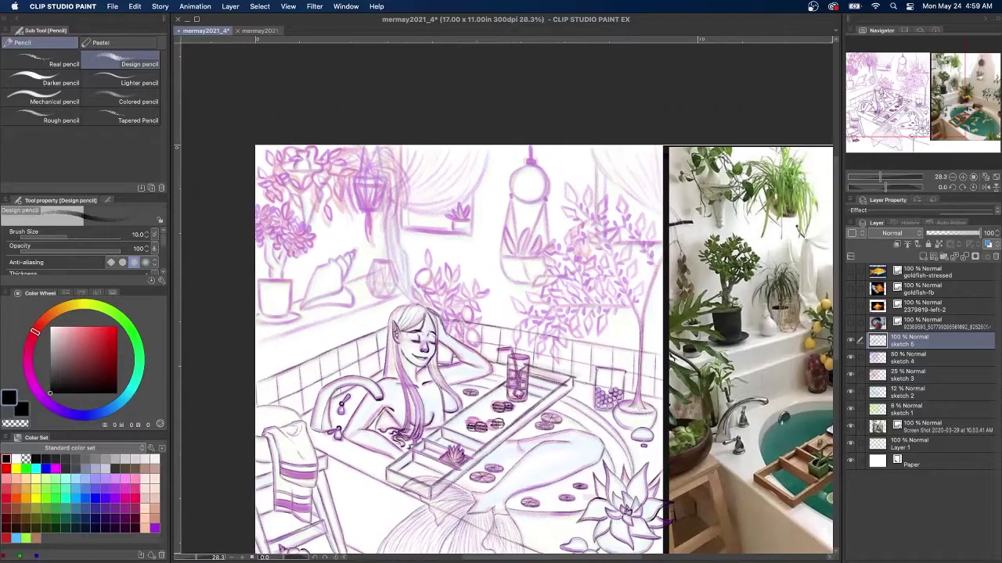
{"action": "left_click_drag", "start_coordinate": [545, 335], "coordinate": [466, 266]}
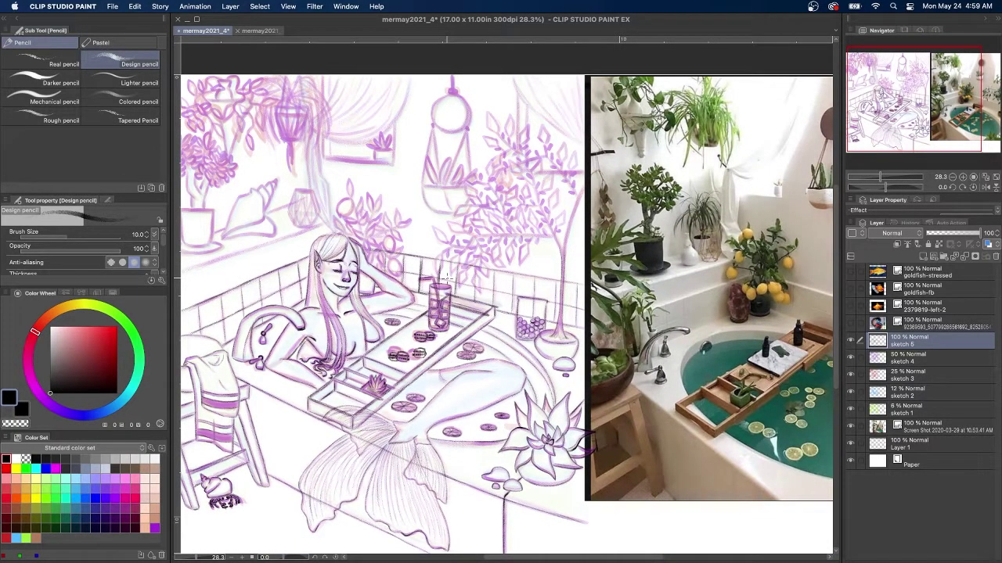
{"action": "left_click", "coordinate": [995, 177]}
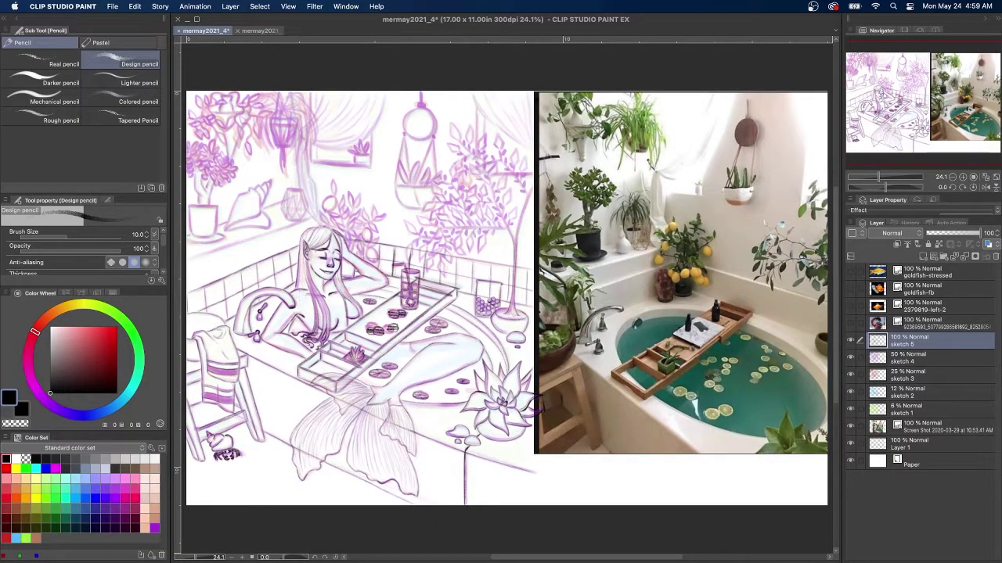
{"action": "scroll", "coordinate": [290, 330], "scroll_direction": "up", "scroll_amount": 5}
{"action": "scroll", "coordinate": [631, 301], "scroll_direction": "down", "scroll_amount": 1}
{"action": "key", "text": "super+0"}
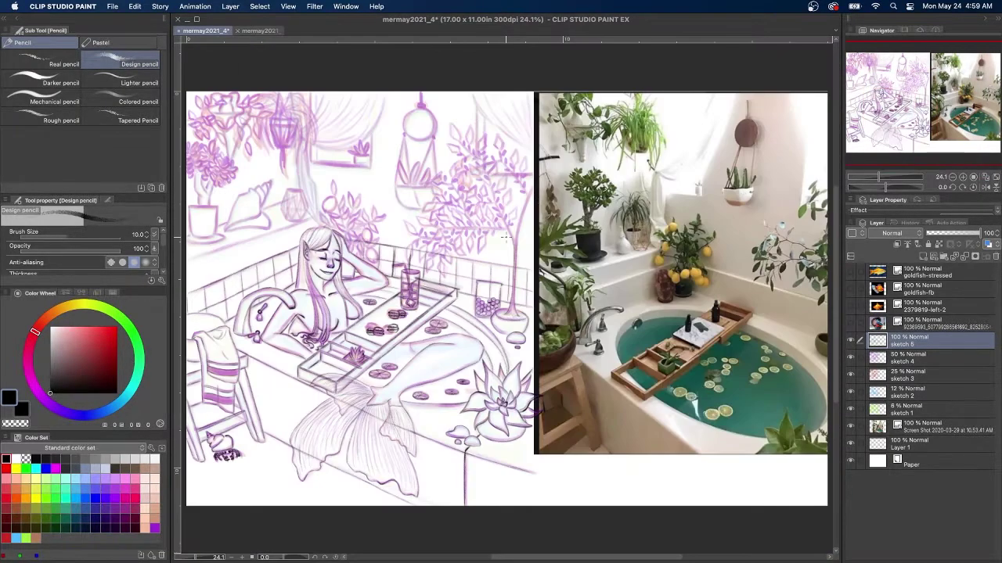
{"action": "scroll", "coordinate": [327, 239], "scroll_direction": "up", "scroll_amount": 5}
{"action": "scroll", "coordinate": [364, 233], "scroll_direction": "down", "scroll_amount": 5}
{"action": "scroll", "coordinate": [392, 239], "scroll_direction": "up", "scroll_amount": 5}
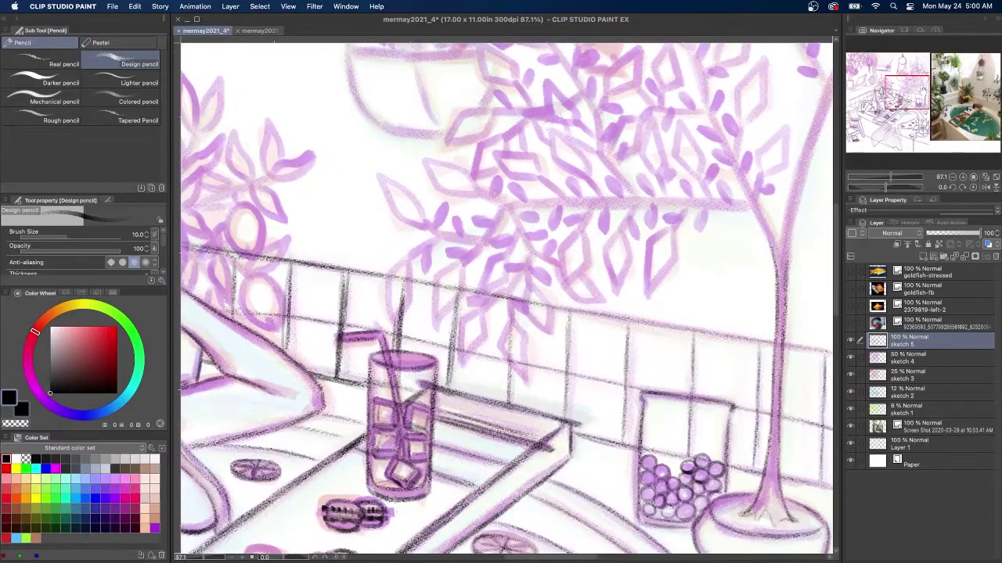
{"action": "left_click", "coordinate": [996, 179]}
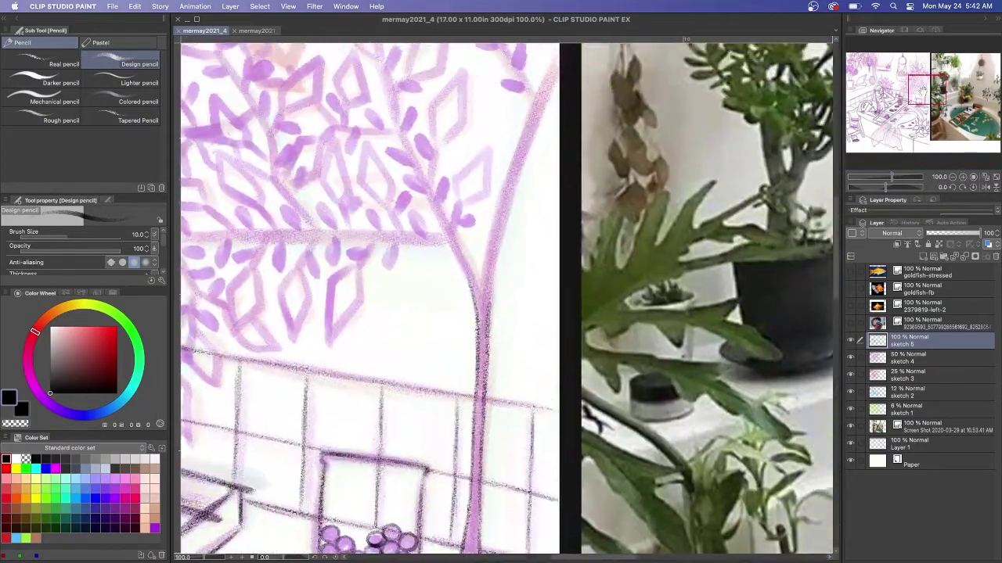
Trace both edges of the potted tree's slender curved trunk down toward the pot.
{"action": "left_click_drag", "start_coordinate": [554, 71], "coordinate": [479, 305]}
{"action": "mouse_move", "coordinate": [534, 105]}
{"action": "left_mouse_down"}
{"action": "mouse_move", "coordinate": [550, 71]}
{"action": "mouse_move", "coordinate": [518, 147]}
{"action": "left_mouse_up"}
{"action": "left_click_drag", "start_coordinate": [557, 61], "coordinate": [493, 222]}
{"action": "mouse_move", "coordinate": [489, 268]}
{"action": "left_mouse_down"}
{"action": "mouse_move", "coordinate": [684, 240]}
{"action": "mouse_move", "coordinate": [625, 173]}
{"action": "left_mouse_up"}
Trace the branch forking off the tree trunk and outline its two large pointed leaves with veins and small leaflets.
{"action": "left_click_drag", "start_coordinate": [669, 263], "coordinate": [627, 165]}
{"action": "mouse_move", "coordinate": [657, 200]}
{"action": "left_mouse_down"}
{"action": "mouse_move", "coordinate": [654, 182]}
{"action": "mouse_move", "coordinate": [688, 114]}
{"action": "left_mouse_up"}
{"action": "left_click_drag", "start_coordinate": [650, 178], "coordinate": [674, 141]}
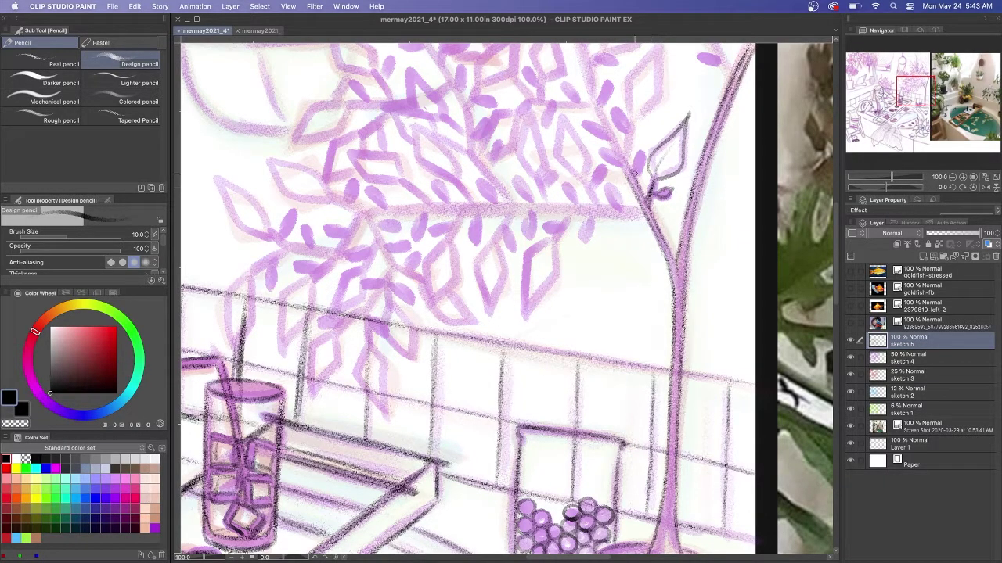
{"action": "left_click_drag", "start_coordinate": [627, 177], "coordinate": [611, 139]}
{"action": "mouse_move", "coordinate": [624, 170]}
{"action": "left_mouse_down"}
{"action": "mouse_move", "coordinate": [594, 100]}
{"action": "mouse_move", "coordinate": [694, 245]}
{"action": "left_mouse_up"}
{"action": "mouse_move", "coordinate": [696, 214]}
{"action": "left_mouse_down"}
{"action": "mouse_move", "coordinate": [709, 208]}
{"action": "mouse_move", "coordinate": [721, 135]}
{"action": "left_mouse_up"}
{"action": "left_click_drag", "start_coordinate": [719, 141], "coordinate": [696, 214]}
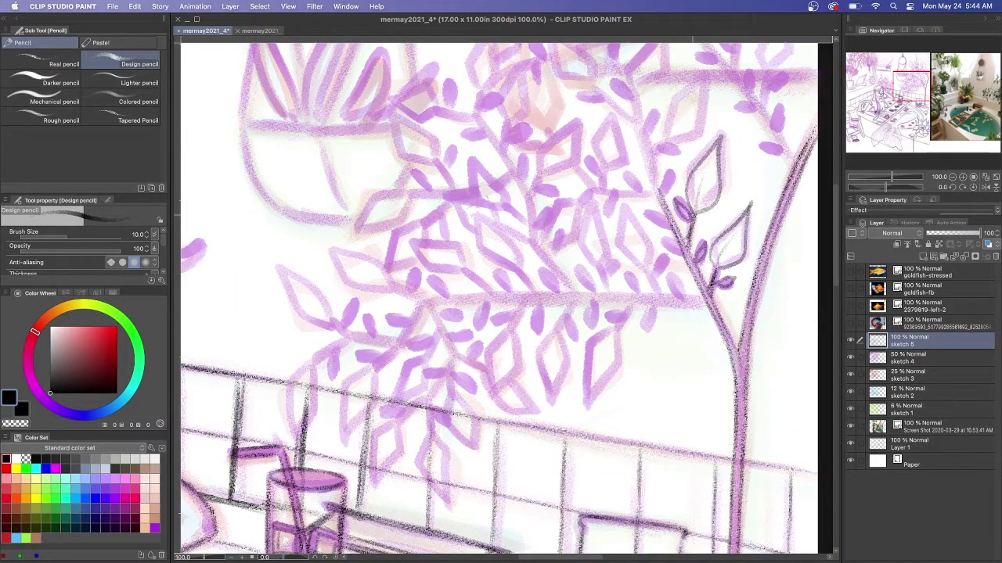
Trace the tree's long horizontal branch and outline the pointed leaves and leaflets growing above and below it.
{"action": "mouse_move", "coordinate": [618, 302]}
{"action": "left_mouse_down"}
{"action": "mouse_move", "coordinate": [697, 291]}
{"action": "mouse_move", "coordinate": [424, 304]}
{"action": "left_mouse_up"}
{"action": "left_click_drag", "start_coordinate": [683, 294], "coordinate": [439, 304]}
{"action": "left_click_drag", "start_coordinate": [590, 299], "coordinate": [443, 303]}
{"action": "mouse_move", "coordinate": [656, 288]}
{"action": "left_mouse_down"}
{"action": "mouse_move", "coordinate": [625, 202]}
{"action": "mouse_move", "coordinate": [642, 269]}
{"action": "mouse_move", "coordinate": [674, 295]}
{"action": "mouse_move", "coordinate": [695, 280]}
{"action": "left_mouse_up"}
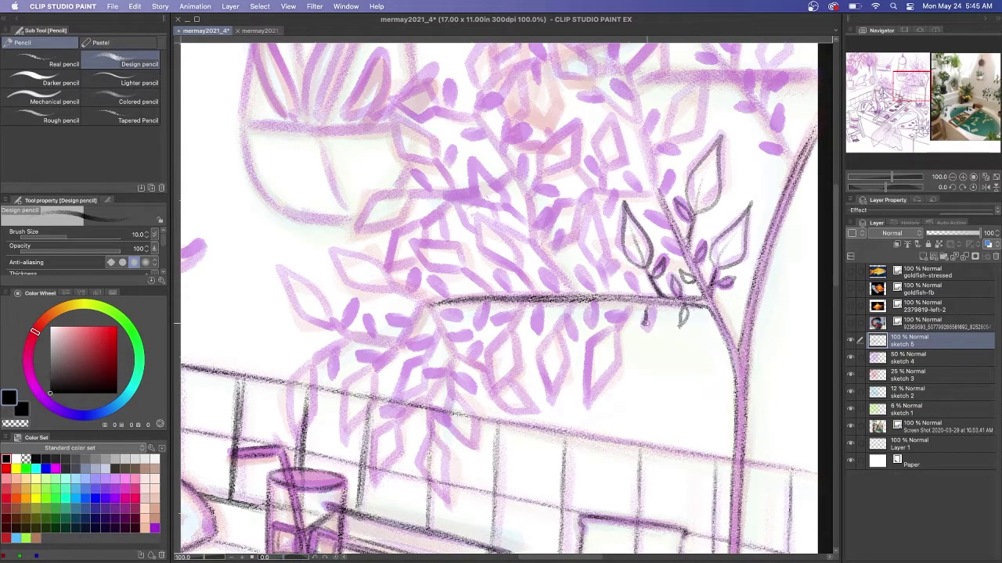
{"action": "mouse_move", "coordinate": [651, 307]}
{"action": "left_mouse_down"}
{"action": "mouse_move", "coordinate": [589, 399]}
{"action": "mouse_move", "coordinate": [626, 311]}
{"action": "left_mouse_up"}
{"action": "mouse_move", "coordinate": [608, 266]}
{"action": "left_mouse_down"}
{"action": "mouse_move", "coordinate": [592, 205]}
{"action": "mouse_move", "coordinate": [611, 274]}
{"action": "mouse_move", "coordinate": [535, 243]}
{"action": "left_mouse_up"}
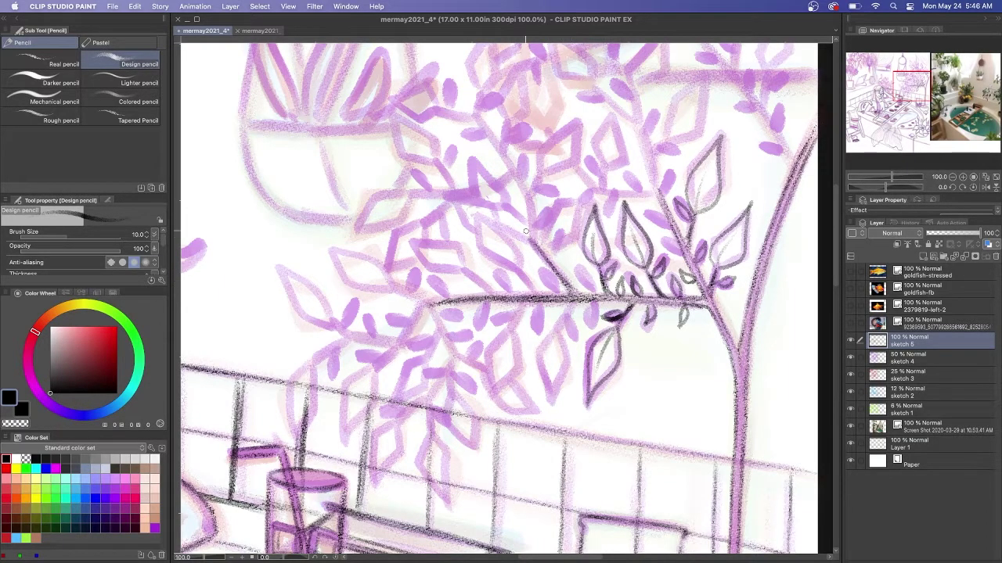
{"action": "mouse_move", "coordinate": [537, 296]}
{"action": "left_mouse_down"}
{"action": "mouse_move", "coordinate": [518, 271]}
{"action": "mouse_move", "coordinate": [528, 268]}
{"action": "mouse_move", "coordinate": [546, 295]}
{"action": "mouse_move", "coordinate": [558, 351]}
{"action": "mouse_move", "coordinate": [538, 333]}
{"action": "mouse_move", "coordinate": [571, 323]}
{"action": "left_mouse_up"}
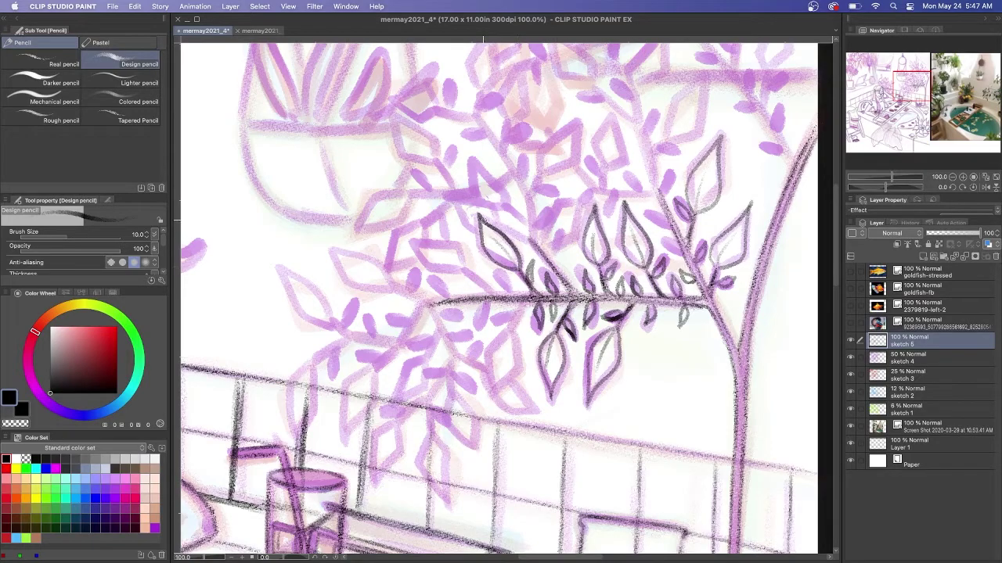
{"action": "mouse_move", "coordinate": [527, 307]}
{"action": "left_mouse_down"}
{"action": "mouse_move", "coordinate": [494, 391]}
{"action": "mouse_move", "coordinate": [507, 317]}
{"action": "mouse_move", "coordinate": [492, 319]}
{"action": "mouse_move", "coordinate": [513, 313]}
{"action": "mouse_move", "coordinate": [462, 263]}
{"action": "mouse_move", "coordinate": [475, 255]}
{"action": "left_mouse_up"}
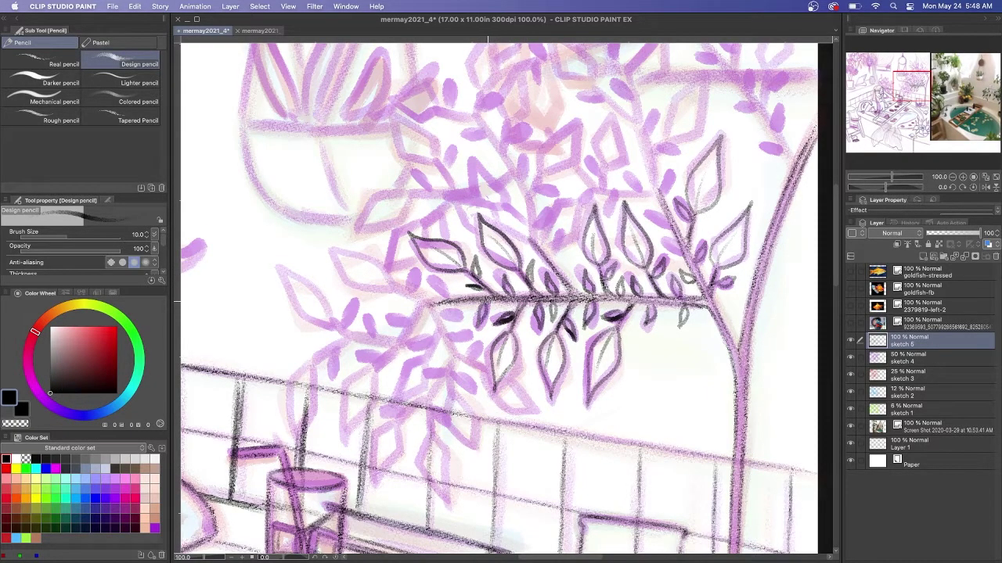
Trace the forking twigs that droop from the outer end of the horizontal branch.
{"action": "mouse_move", "coordinate": [429, 301]}
{"action": "left_mouse_down"}
{"action": "mouse_move", "coordinate": [400, 344]}
{"action": "mouse_move", "coordinate": [352, 338]}
{"action": "left_mouse_up"}
{"action": "left_click_drag", "start_coordinate": [427, 302], "coordinate": [394, 287]}
{"action": "mouse_move", "coordinate": [439, 331]}
{"action": "left_mouse_down"}
{"action": "mouse_move", "coordinate": [428, 357]}
{"action": "mouse_move", "coordinate": [486, 370]}
{"action": "left_mouse_up"}
{"action": "mouse_move", "coordinate": [452, 364]}
{"action": "left_mouse_down"}
{"action": "mouse_move", "coordinate": [427, 397]}
{"action": "mouse_move", "coordinate": [451, 396]}
{"action": "left_mouse_up"}
{"action": "left_click_drag", "start_coordinate": [429, 401], "coordinate": [433, 432]}
{"action": "left_click_drag", "start_coordinate": [427, 400], "coordinate": [405, 414]}
Outline the pointed leaf on the drooping twig's inner side with its vein, and add small leaflets beside it.
{"action": "left_click_drag", "start_coordinate": [485, 370], "coordinate": [535, 406]}
{"action": "left_click_drag", "start_coordinate": [503, 377], "coordinate": [535, 406]}
{"action": "left_click_drag", "start_coordinate": [504, 387], "coordinate": [522, 400]}
{"action": "left_click_drag", "start_coordinate": [470, 363], "coordinate": [484, 347]}
{"action": "mouse_move", "coordinate": [484, 347]}
{"action": "left_mouse_down"}
{"action": "mouse_move", "coordinate": [461, 383]}
{"action": "mouse_move", "coordinate": [451, 374]}
{"action": "mouse_move", "coordinate": [447, 327]}
{"action": "left_mouse_up"}
{"action": "left_click_drag", "start_coordinate": [453, 328], "coordinate": [442, 311]}
Outline the next hanging leaf further down the drooping twig and add leaflets along the stem.
{"action": "left_click_drag", "start_coordinate": [457, 397], "coordinate": [473, 450]}
{"action": "mouse_move", "coordinate": [459, 396]}
{"action": "left_mouse_down"}
{"action": "mouse_move", "coordinate": [474, 450]}
{"action": "mouse_move", "coordinate": [462, 426]}
{"action": "left_mouse_up"}
{"action": "left_click_drag", "start_coordinate": [450, 385], "coordinate": [440, 406]}
{"action": "left_click_drag", "start_coordinate": [441, 371], "coordinate": [419, 381]}
{"action": "left_click_drag", "start_coordinate": [435, 374], "coordinate": [454, 369]}
Outline the lowest pointed leaf at the drooping twig's tip, redrawing it shorter, and add its centre vein.
{"action": "mouse_move", "coordinate": [432, 433]}
{"action": "left_mouse_down"}
{"action": "mouse_move", "coordinate": [421, 461]}
{"action": "mouse_move", "coordinate": [447, 502]}
{"action": "left_mouse_up"}
{"action": "key", "text": "super+z"}
{"action": "key", "text": "super+z"}
{"action": "mouse_move", "coordinate": [433, 433]}
{"action": "left_mouse_down"}
{"action": "mouse_move", "coordinate": [447, 502]}
{"action": "mouse_move", "coordinate": [441, 489]}
{"action": "left_mouse_up"}
{"action": "mouse_move", "coordinate": [432, 433]}
{"action": "left_mouse_down"}
{"action": "mouse_move", "coordinate": [442, 488]}
{"action": "mouse_move", "coordinate": [439, 465]}
{"action": "left_mouse_up"}
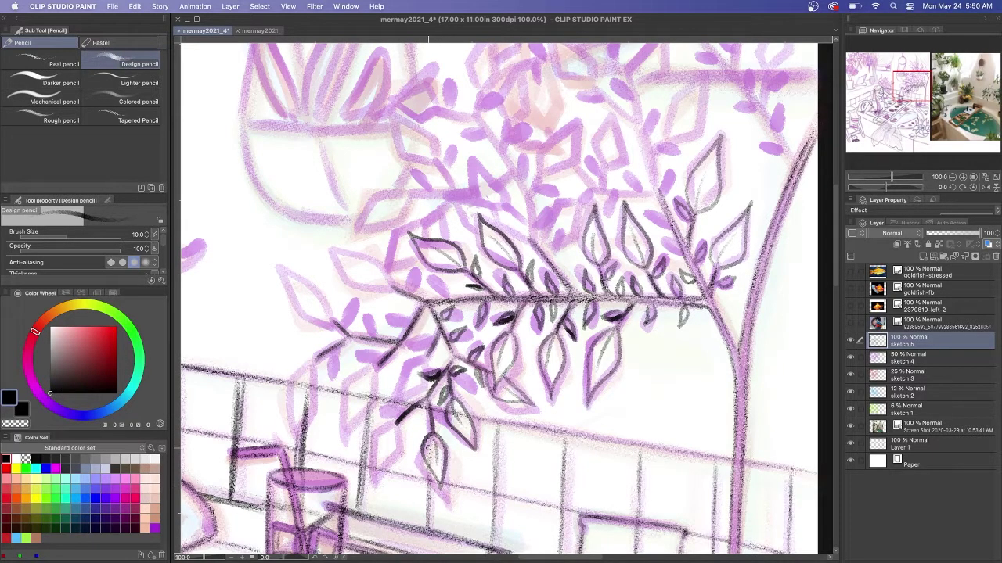
Outline the hanging leaf on the outer side of the lowest leaf, with its vein and leaflets around the twig.
{"action": "left_click_drag", "start_coordinate": [417, 432], "coordinate": [430, 418]}
{"action": "mouse_move", "coordinate": [399, 425]}
{"action": "left_mouse_down"}
{"action": "mouse_move", "coordinate": [402, 452]}
{"action": "mouse_move", "coordinate": [374, 487]}
{"action": "left_mouse_up"}
{"action": "left_click_drag", "start_coordinate": [396, 425], "coordinate": [375, 486]}
{"action": "key", "text": "super+z"}
{"action": "key", "text": "super+z"}
{"action": "left_click_drag", "start_coordinate": [393, 429], "coordinate": [383, 455]}
{"action": "left_click_drag", "start_coordinate": [408, 416], "coordinate": [413, 435]}
{"action": "left_click_drag", "start_coordinate": [410, 405], "coordinate": [390, 406]}
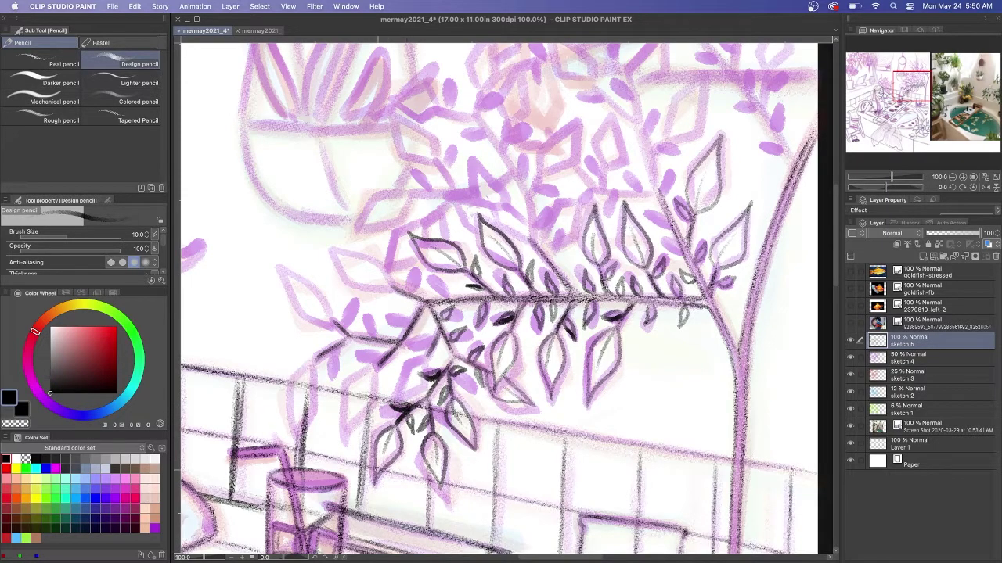
Outline two more hanging leaves with veins between the drooping twig and the outermost twig.
{"action": "left_click_drag", "start_coordinate": [428, 358], "coordinate": [392, 403]}
{"action": "left_click_drag", "start_coordinate": [422, 366], "coordinate": [403, 388]}
{"action": "left_click_drag", "start_coordinate": [432, 339], "coordinate": [411, 346]}
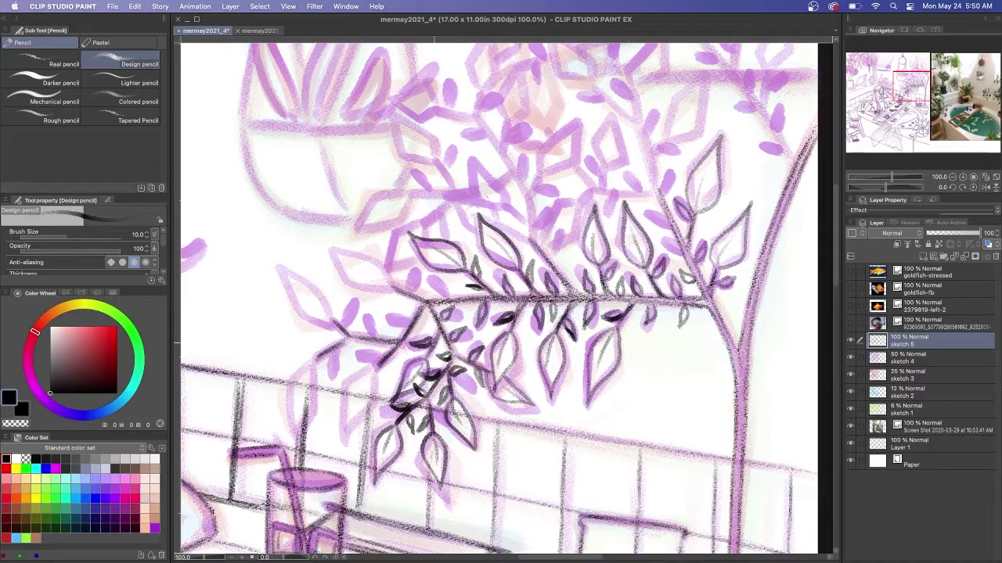
{"action": "mouse_move", "coordinate": [384, 365]}
{"action": "left_mouse_down"}
{"action": "mouse_move", "coordinate": [354, 408]}
{"action": "mouse_move", "coordinate": [356, 426]}
{"action": "left_mouse_up"}
{"action": "left_click_drag", "start_coordinate": [374, 373], "coordinate": [360, 419]}
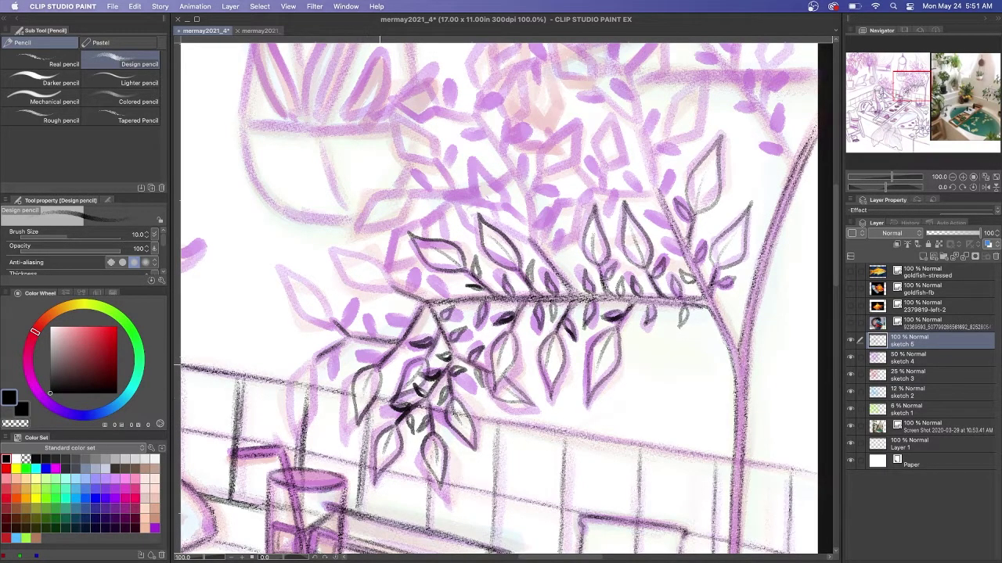
Outline the outermost twig's upward-pointing leaf and hanging leaf, and add small leaflets near their stems.
{"action": "mouse_move", "coordinate": [392, 313]}
{"action": "left_mouse_down"}
{"action": "mouse_move", "coordinate": [410, 324]}
{"action": "mouse_move", "coordinate": [400, 360]}
{"action": "left_mouse_up"}
{"action": "left_click_drag", "start_coordinate": [333, 322], "coordinate": [300, 277]}
{"action": "mouse_move", "coordinate": [300, 278]}
{"action": "left_mouse_down"}
{"action": "mouse_move", "coordinate": [333, 318]}
{"action": "mouse_move", "coordinate": [306, 304]}
{"action": "left_mouse_up"}
{"action": "mouse_move", "coordinate": [316, 362]}
{"action": "left_mouse_down"}
{"action": "mouse_move", "coordinate": [297, 377]}
{"action": "mouse_move", "coordinate": [313, 416]}
{"action": "left_mouse_up"}
{"action": "left_click_drag", "start_coordinate": [338, 350], "coordinate": [327, 372]}
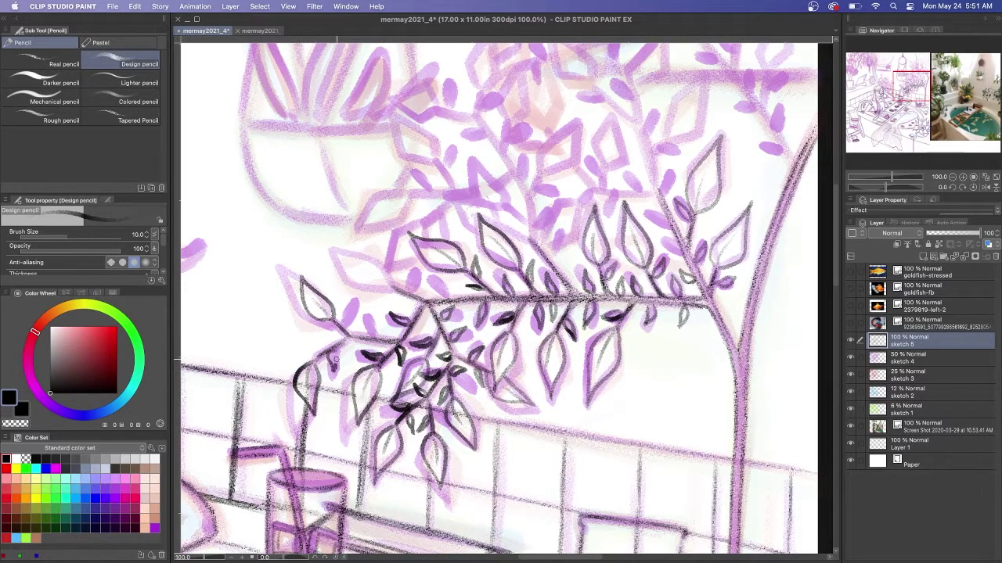
Add leaflets along the outermost twig and outline the pointed leaf above the horizontal branch's outer end.
{"action": "left_click_drag", "start_coordinate": [371, 316], "coordinate": [374, 338]}
{"action": "mouse_move", "coordinate": [370, 316]}
{"action": "left_mouse_down"}
{"action": "mouse_move", "coordinate": [350, 354]}
{"action": "mouse_move", "coordinate": [361, 353]}
{"action": "left_mouse_up"}
{"action": "key", "text": "super+z"}
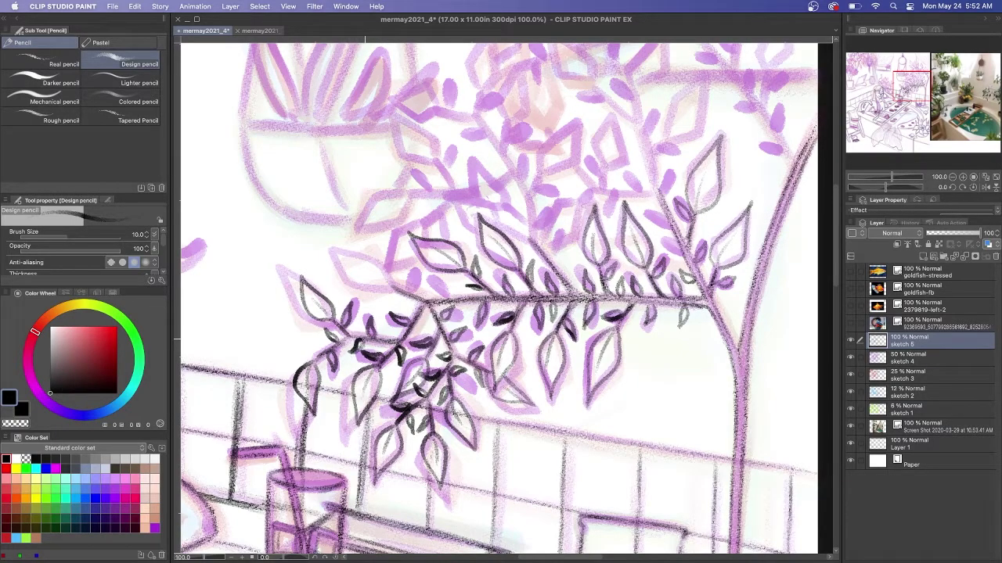
{"action": "mouse_move", "coordinate": [338, 245]}
{"action": "left_mouse_down"}
{"action": "mouse_move", "coordinate": [390, 282]}
{"action": "mouse_move", "coordinate": [407, 270]}
{"action": "left_mouse_up"}
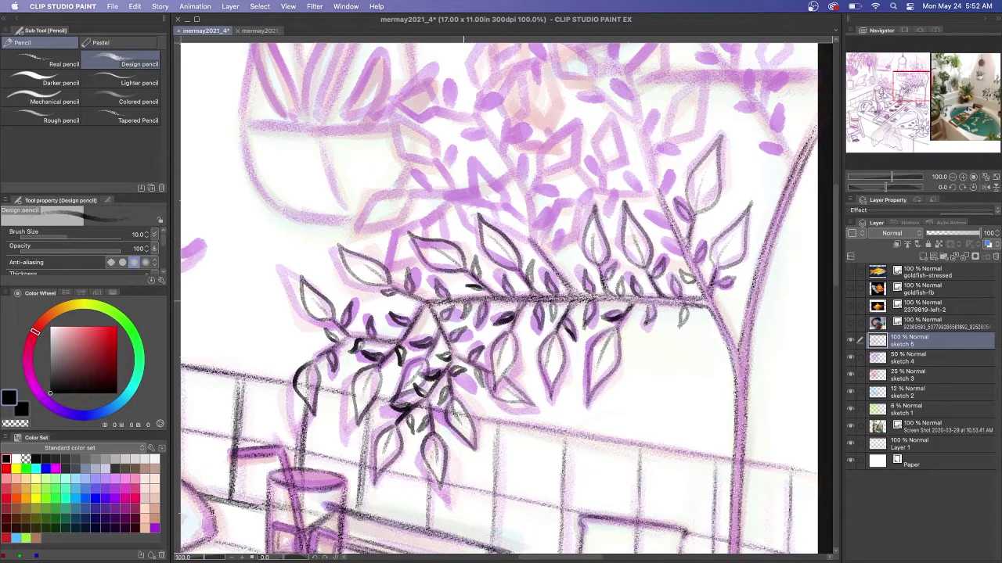
Trace the middle branch's stem, its forked tip and side twigs, plus the short crosswise twig nearer the trunk.
{"action": "left_click_drag", "start_coordinate": [498, 224], "coordinate": [532, 246]}
{"action": "mouse_move", "coordinate": [529, 192]}
{"action": "left_mouse_down"}
{"action": "mouse_move", "coordinate": [533, 246]}
{"action": "mouse_move", "coordinate": [476, 117]}
{"action": "left_mouse_up"}
{"action": "mouse_move", "coordinate": [478, 119]}
{"action": "left_mouse_down"}
{"action": "mouse_move", "coordinate": [518, 173]}
{"action": "mouse_move", "coordinate": [429, 199]}
{"action": "mouse_move", "coordinate": [451, 188]}
{"action": "left_mouse_up"}
{"action": "left_click_drag", "start_coordinate": [443, 112], "coordinate": [474, 117]}
{"action": "left_click_drag", "start_coordinate": [481, 91], "coordinate": [478, 118]}
{"action": "left_click_drag", "start_coordinate": [507, 121], "coordinate": [501, 153]}
{"action": "left_click_drag", "start_coordinate": [570, 255], "coordinate": [559, 277]}
{"action": "left_click_drag", "start_coordinate": [657, 192], "coordinate": [577, 191]}
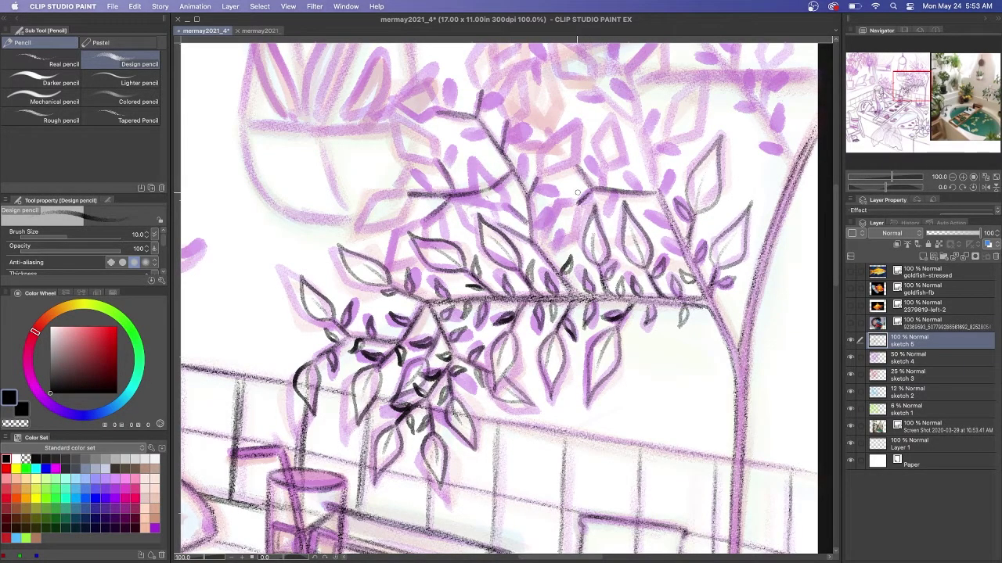
Outline the pointed leaves and leaflets on the middle branch's side twigs and on the crosswise twig.
{"action": "left_click_drag", "start_coordinate": [549, 245], "coordinate": [550, 256]}
{"action": "left_click_drag", "start_coordinate": [523, 248], "coordinate": [539, 251]}
{"action": "left_click_drag", "start_coordinate": [454, 196], "coordinate": [498, 216]}
{"action": "mouse_move", "coordinate": [458, 205]}
{"action": "left_mouse_down"}
{"action": "mouse_move", "coordinate": [478, 229]}
{"action": "mouse_move", "coordinate": [491, 205]}
{"action": "mouse_move", "coordinate": [557, 177]}
{"action": "mouse_move", "coordinate": [579, 118]}
{"action": "mouse_move", "coordinate": [527, 180]}
{"action": "left_mouse_up"}
{"action": "mouse_move", "coordinate": [449, 206]}
{"action": "left_mouse_down"}
{"action": "mouse_move", "coordinate": [415, 209]}
{"action": "mouse_move", "coordinate": [418, 222]}
{"action": "mouse_move", "coordinate": [410, 190]}
{"action": "mouse_move", "coordinate": [438, 202]}
{"action": "mouse_move", "coordinate": [414, 177]}
{"action": "mouse_move", "coordinate": [398, 116]}
{"action": "mouse_move", "coordinate": [453, 182]}
{"action": "left_mouse_up"}
{"action": "left_click_drag", "start_coordinate": [561, 125], "coordinate": [558, 108]}
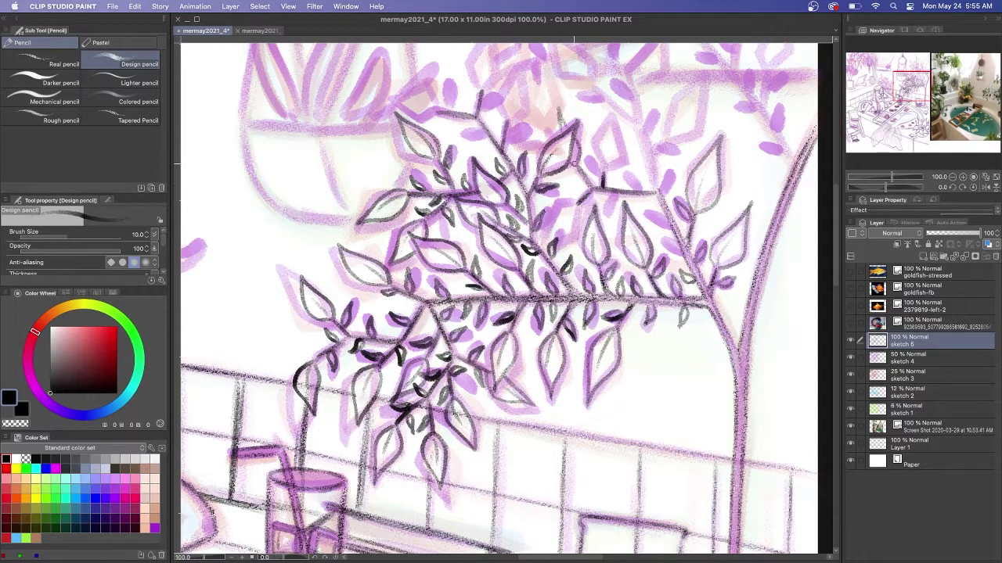
{"action": "left_click_drag", "start_coordinate": [577, 201], "coordinate": [547, 239]}
{"action": "mouse_move", "coordinate": [585, 194]}
{"action": "left_mouse_down"}
{"action": "mouse_move", "coordinate": [572, 192]}
{"action": "mouse_move", "coordinate": [601, 169]}
{"action": "left_mouse_up"}
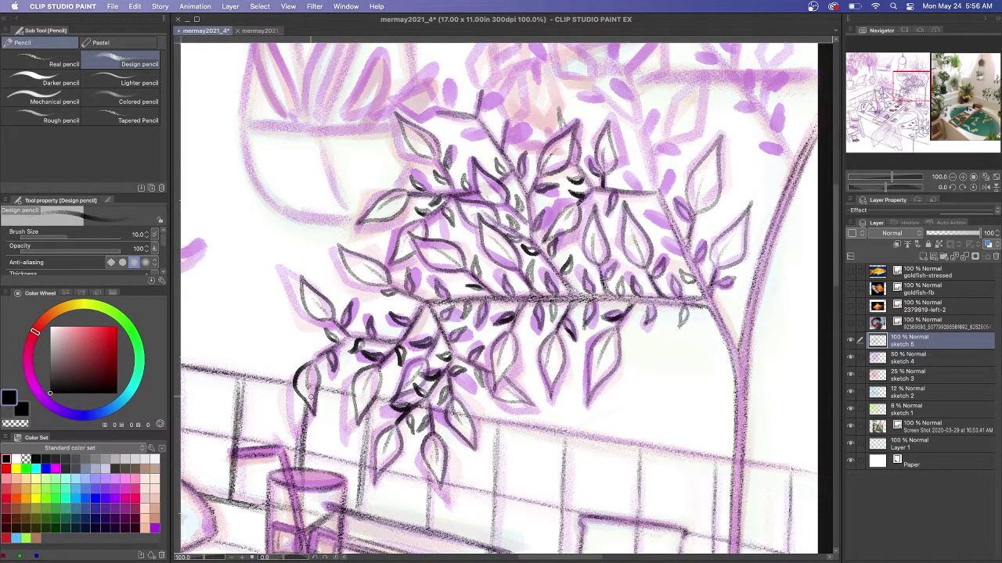
Outline the pointed leaves and leaflets around the forked tip of the middle branch.
{"action": "scroll", "coordinate": [311, 396], "scroll_direction": "up", "scroll_amount": 4}
{"action": "left_click_drag", "start_coordinate": [515, 252], "coordinate": [506, 230]}
{"action": "mouse_move", "coordinate": [512, 215]}
{"action": "left_mouse_down"}
{"action": "mouse_move", "coordinate": [527, 191]}
{"action": "mouse_move", "coordinate": [510, 214]}
{"action": "left_mouse_up"}
{"action": "mouse_move", "coordinate": [508, 209]}
{"action": "left_mouse_down"}
{"action": "mouse_move", "coordinate": [511, 187]}
{"action": "mouse_move", "coordinate": [508, 229]}
{"action": "mouse_move", "coordinate": [485, 125]}
{"action": "left_mouse_up"}
{"action": "mouse_move", "coordinate": [438, 205]}
{"action": "left_mouse_down"}
{"action": "mouse_move", "coordinate": [388, 188]}
{"action": "mouse_move", "coordinate": [486, 221]}
{"action": "left_mouse_up"}
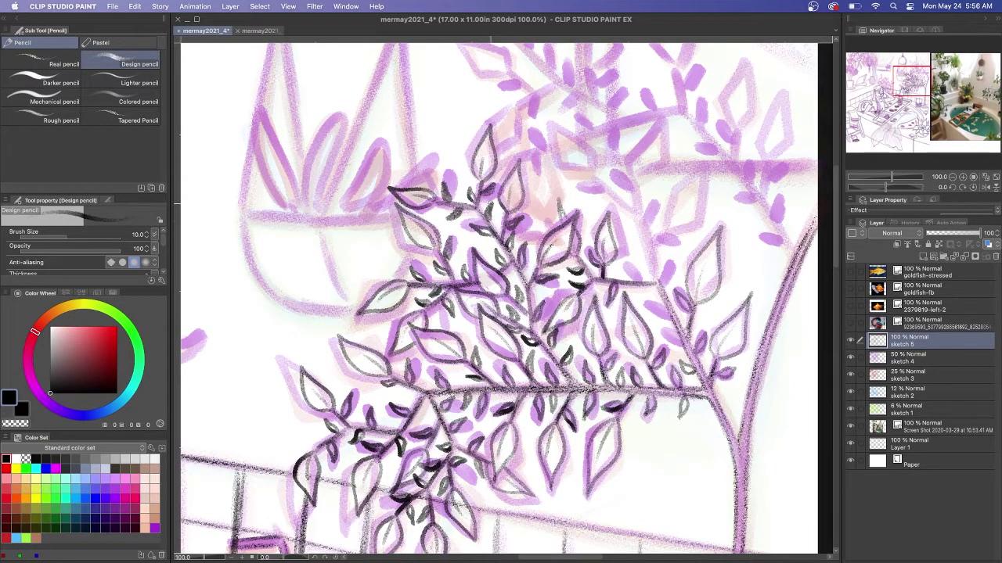
Trace the upper part of the branch nearest the trunk and outline its three pointed leaves, veins and leaflets.
{"action": "left_click_drag", "start_coordinate": [638, 277], "coordinate": [630, 266]}
{"action": "mouse_move", "coordinate": [658, 282]}
{"action": "left_mouse_down"}
{"action": "mouse_move", "coordinate": [640, 206]}
{"action": "mouse_move", "coordinate": [649, 241]}
{"action": "mouse_move", "coordinate": [554, 127]}
{"action": "left_mouse_up"}
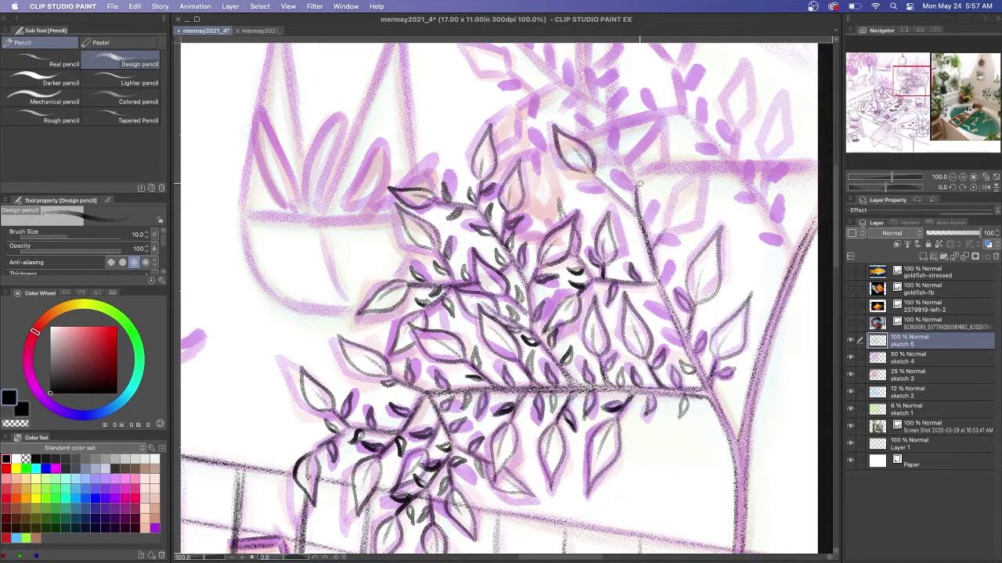
{"action": "left_click_drag", "start_coordinate": [635, 182], "coordinate": [662, 125]}
{"action": "left_click_drag", "start_coordinate": [667, 225], "coordinate": [703, 178]}
{"action": "left_click_drag", "start_coordinate": [635, 194], "coordinate": [617, 173]}
{"action": "left_click_drag", "start_coordinate": [604, 191], "coordinate": [589, 192]}
{"action": "mouse_move", "coordinate": [617, 179]}
{"action": "left_mouse_down"}
{"action": "mouse_move", "coordinate": [609, 193]}
{"action": "mouse_move", "coordinate": [642, 217]}
{"action": "left_mouse_up"}
{"action": "mouse_move", "coordinate": [646, 226]}
{"action": "left_mouse_down"}
{"action": "mouse_move", "coordinate": [628, 236]}
{"action": "mouse_move", "coordinate": [662, 244]}
{"action": "mouse_move", "coordinate": [660, 286]}
{"action": "left_mouse_up"}
{"action": "left_click_drag", "start_coordinate": [671, 307], "coordinate": [647, 313]}
{"action": "left_click_drag", "start_coordinate": [683, 325], "coordinate": [662, 343]}
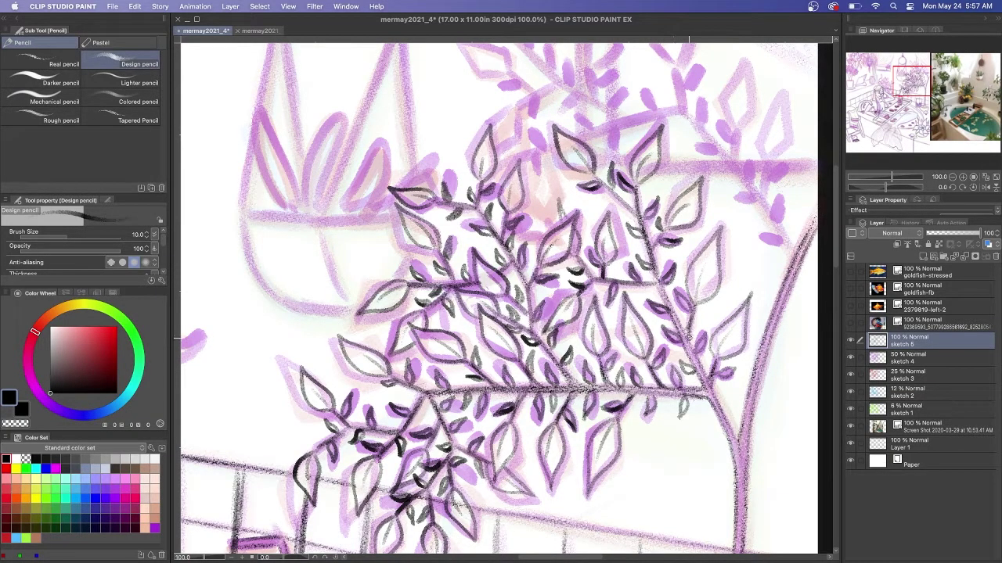
Trace the tree's topmost branch from the trunk outward, including its forks and short side twigs.
{"action": "scroll", "coordinate": [688, 338], "scroll_direction": "up", "scroll_amount": 3}
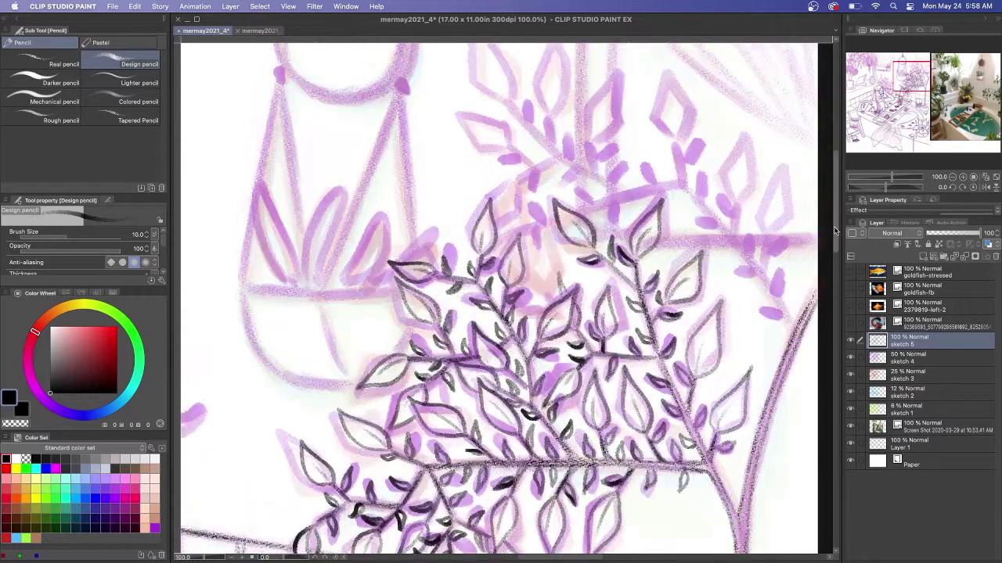
{"action": "left_click_drag", "start_coordinate": [684, 187], "coordinate": [791, 318]}
{"action": "mouse_move", "coordinate": [677, 143]}
{"action": "left_mouse_down"}
{"action": "mouse_move", "coordinate": [684, 186]}
{"action": "mouse_move", "coordinate": [577, 211]}
{"action": "left_mouse_up"}
{"action": "mouse_move", "coordinate": [510, 106]}
{"action": "left_mouse_down"}
{"action": "mouse_move", "coordinate": [619, 191]}
{"action": "mouse_move", "coordinate": [497, 241]}
{"action": "left_mouse_up"}
{"action": "left_click_drag", "start_coordinate": [560, 158], "coordinate": [519, 181]}
{"action": "left_click_drag", "start_coordinate": [512, 147], "coordinate": [536, 166]}
{"action": "left_click_drag", "start_coordinate": [590, 146], "coordinate": [600, 178]}
{"action": "left_click_drag", "start_coordinate": [549, 117], "coordinate": [553, 138]}
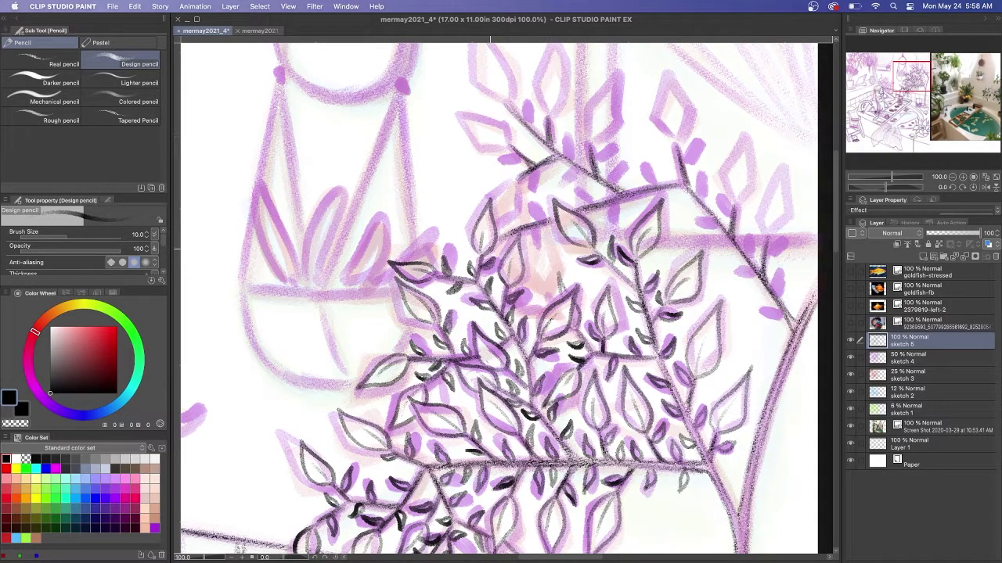
Outline the small hanging leaves and leaflets on the lower twigs at the topmost branch's outer side.
{"action": "mouse_move", "coordinate": [551, 218]}
{"action": "left_mouse_down"}
{"action": "mouse_move", "coordinate": [533, 279]}
{"action": "mouse_move", "coordinate": [550, 258]}
{"action": "left_mouse_up"}
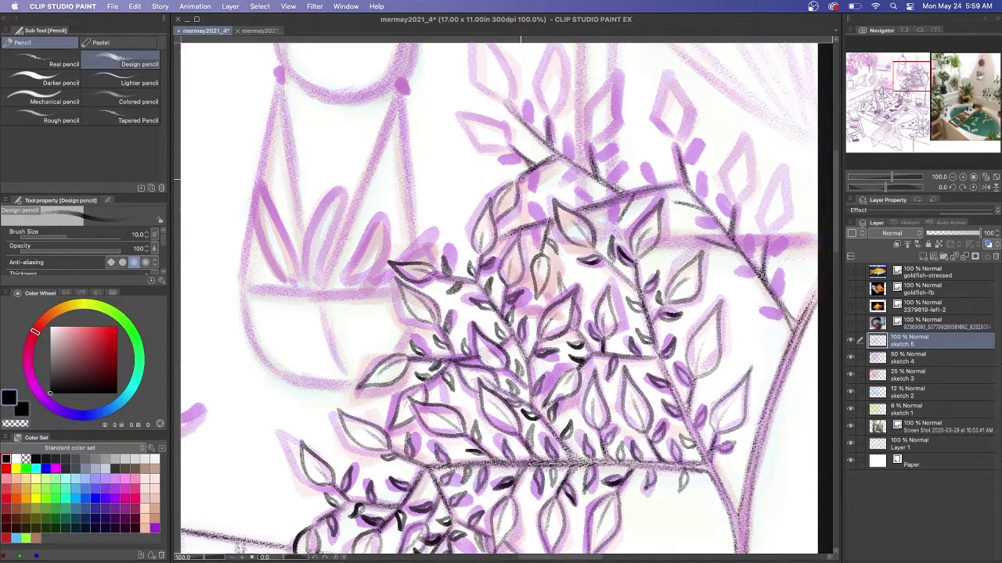
{"action": "left_click_drag", "start_coordinate": [518, 165], "coordinate": [560, 182]}
{"action": "left_click_drag", "start_coordinate": [561, 183], "coordinate": [519, 167]}
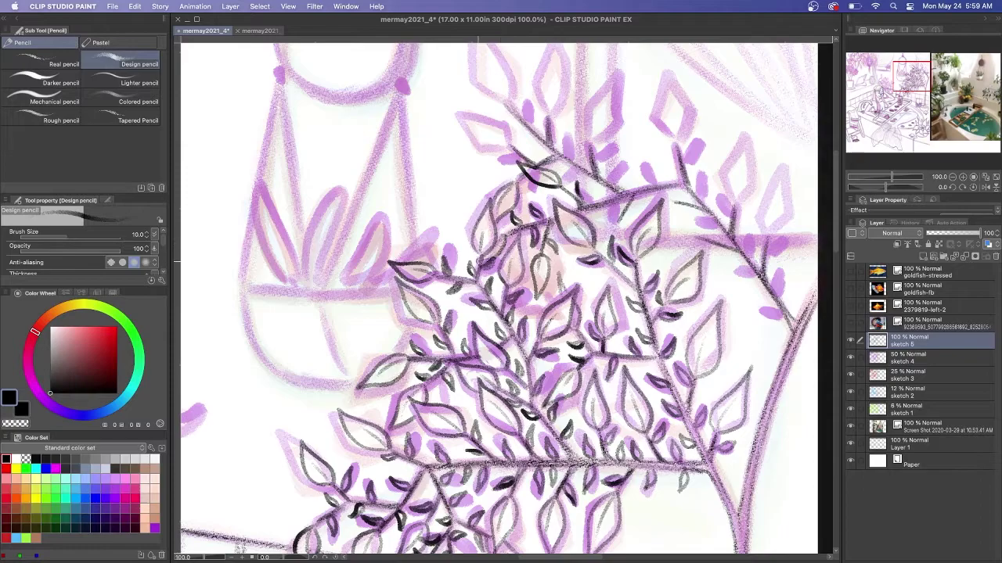
Outline the pointed leaves and leaflets along the part of the topmost branch closest to the trunk.
{"action": "mouse_move", "coordinate": [608, 225]}
{"action": "left_mouse_down"}
{"action": "mouse_move", "coordinate": [624, 210]}
{"action": "mouse_move", "coordinate": [697, 239]}
{"action": "mouse_move", "coordinate": [677, 231]}
{"action": "left_mouse_up"}
{"action": "mouse_move", "coordinate": [789, 321]}
{"action": "left_mouse_down"}
{"action": "mouse_move", "coordinate": [732, 274]}
{"action": "mouse_move", "coordinate": [748, 280]}
{"action": "mouse_move", "coordinate": [747, 211]}
{"action": "mouse_move", "coordinate": [737, 226]}
{"action": "left_mouse_up"}
{"action": "mouse_move", "coordinate": [732, 216]}
{"action": "left_mouse_down"}
{"action": "mouse_move", "coordinate": [720, 194]}
{"action": "mouse_move", "coordinate": [635, 205]}
{"action": "left_mouse_up"}
{"action": "left_click_drag", "start_coordinate": [702, 178], "coordinate": [701, 198]}
{"action": "left_click_drag", "start_coordinate": [786, 174], "coordinate": [772, 234]}
{"action": "left_click_drag", "start_coordinate": [744, 153], "coordinate": [736, 204]}
{"action": "left_click_drag", "start_coordinate": [744, 168], "coordinate": [730, 200]}
Outline the two tall upright leaves on the middle of the topmost branch and add leaflets between them.
{"action": "left_click_drag", "start_coordinate": [697, 146], "coordinate": [682, 177]}
{"action": "mouse_move", "coordinate": [670, 81]}
{"action": "left_mouse_down"}
{"action": "mouse_move", "coordinate": [670, 137]}
{"action": "mouse_move", "coordinate": [672, 106]}
{"action": "left_mouse_up"}
{"action": "left_click_drag", "start_coordinate": [658, 161], "coordinate": [650, 185]}
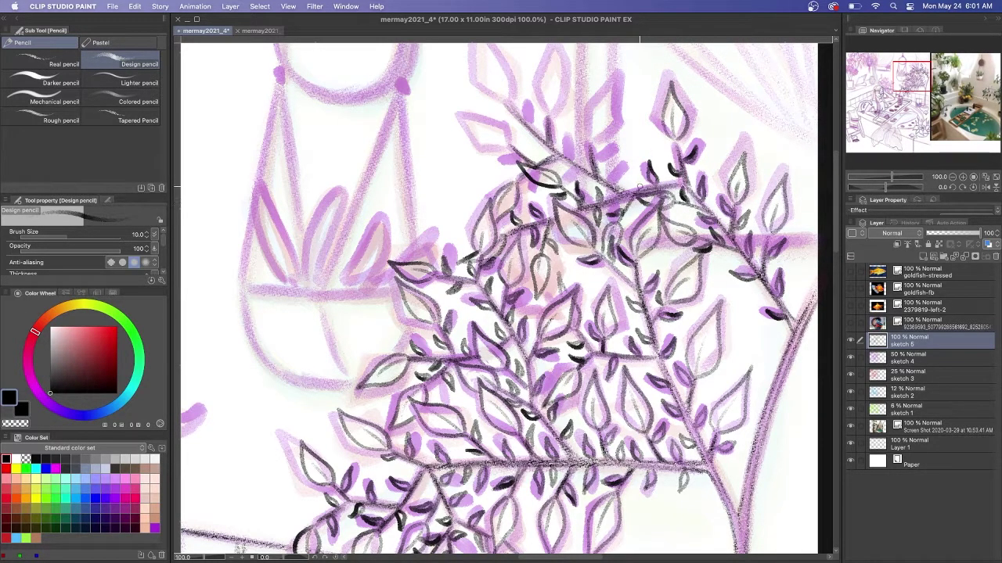
{"action": "left_click_drag", "start_coordinate": [595, 159], "coordinate": [613, 145]}
{"action": "mouse_move", "coordinate": [581, 169]}
{"action": "left_mouse_down"}
{"action": "mouse_move", "coordinate": [564, 181]}
{"action": "mouse_move", "coordinate": [570, 134]}
{"action": "mouse_move", "coordinate": [605, 113]}
{"action": "left_mouse_up"}
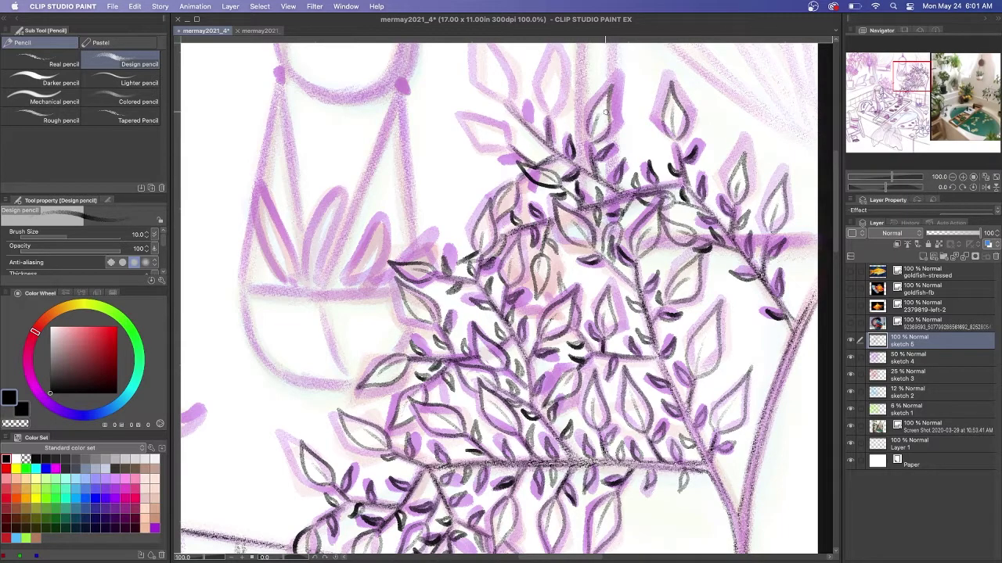
Outline the three pointed leaves at the topmost branch's tip and add small leaflets along their twig.
{"action": "left_click_drag", "start_coordinate": [499, 159], "coordinate": [516, 158]}
{"action": "scroll", "coordinate": [507, 160], "scroll_direction": "up", "scroll_amount": 5}
{"action": "left_click_drag", "start_coordinate": [464, 220], "coordinate": [507, 252]}
{"action": "left_click_drag", "start_coordinate": [487, 239], "coordinate": [506, 256]}
{"action": "left_click_drag", "start_coordinate": [528, 209], "coordinate": [528, 232]}
{"action": "left_click_drag", "start_coordinate": [520, 243], "coordinate": [535, 249]}
{"action": "left_click_drag", "start_coordinate": [564, 226], "coordinate": [551, 237]}
{"action": "mouse_move", "coordinate": [551, 164]}
{"action": "left_mouse_down"}
{"action": "mouse_move", "coordinate": [552, 222]}
{"action": "mouse_move", "coordinate": [476, 153]}
{"action": "left_mouse_up"}
{"action": "left_click_drag", "start_coordinate": [477, 157], "coordinate": [510, 207]}
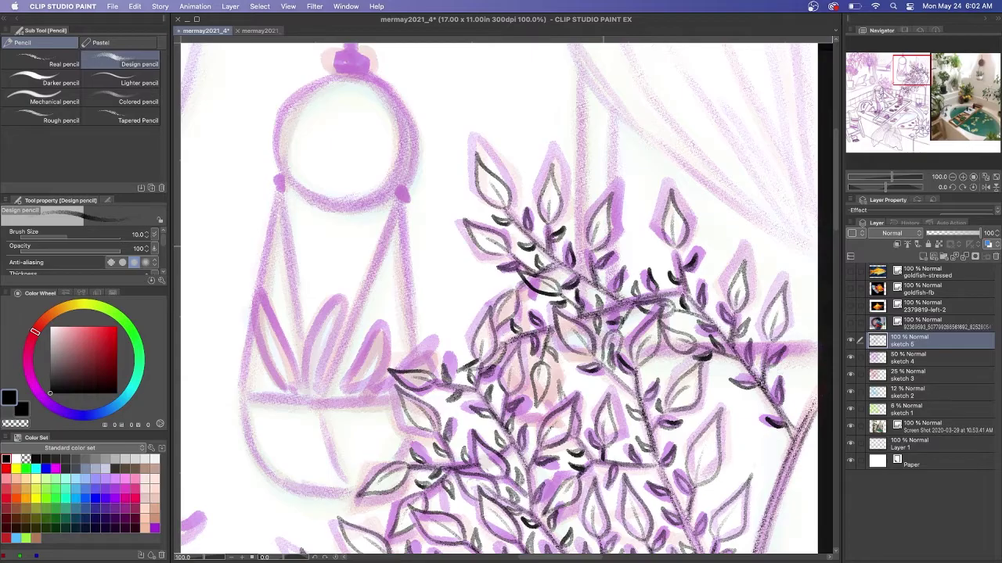
Outline the pointed leaves and stems of the upper part of the fruit plant behind the mermaid's head.
{"action": "left_click", "coordinate": [952, 177]}
{"action": "left_click_drag", "start_coordinate": [552, 472], "coordinate": [622, 337]}
{"action": "mouse_move", "coordinate": [337, 289]}
{"action": "left_mouse_down"}
{"action": "mouse_move", "coordinate": [562, 179]}
{"action": "mouse_move", "coordinate": [486, 262]}
{"action": "mouse_move", "coordinate": [529, 188]}
{"action": "mouse_move", "coordinate": [493, 234]}
{"action": "mouse_move", "coordinate": [604, 195]}
{"action": "mouse_move", "coordinate": [557, 213]}
{"action": "mouse_move", "coordinate": [594, 234]}
{"action": "mouse_move", "coordinate": [583, 289]}
{"action": "mouse_move", "coordinate": [505, 161]}
{"action": "left_mouse_up"}
{"action": "key", "text": "super+plus"}
{"action": "key", "text": "super+plus"}
{"action": "mouse_move", "coordinate": [419, 127]}
{"action": "left_mouse_down"}
{"action": "mouse_move", "coordinate": [423, 165]}
{"action": "mouse_move", "coordinate": [403, 156]}
{"action": "mouse_move", "coordinate": [479, 219]}
{"action": "mouse_move", "coordinate": [428, 170]}
{"action": "mouse_move", "coordinate": [539, 141]}
{"action": "mouse_move", "coordinate": [489, 160]}
{"action": "mouse_move", "coordinate": [507, 194]}
{"action": "mouse_move", "coordinate": [454, 156]}
{"action": "mouse_move", "coordinate": [458, 149]}
{"action": "mouse_move", "coordinate": [524, 161]}
{"action": "left_mouse_up"}
{"action": "mouse_move", "coordinate": [568, 230]}
{"action": "left_mouse_down"}
{"action": "mouse_move", "coordinate": [521, 239]}
{"action": "mouse_move", "coordinate": [546, 270]}
{"action": "left_mouse_up"}
{"action": "left_click_drag", "start_coordinate": [536, 212], "coordinate": [532, 224]}
{"action": "left_click_drag", "start_coordinate": [410, 224], "coordinate": [383, 161]}
{"action": "mouse_move", "coordinate": [383, 160]}
{"action": "left_mouse_down"}
{"action": "mouse_move", "coordinate": [438, 221]}
{"action": "mouse_move", "coordinate": [448, 185]}
{"action": "left_mouse_up"}
{"action": "left_click_drag", "start_coordinate": [457, 207], "coordinate": [469, 240]}
{"action": "left_click_drag", "start_coordinate": [469, 237], "coordinate": [461, 246]}
Outline the fruit plant's lower leaves beside the mermaid's raised arm and darken the short stem between them.
{"action": "left_click_drag", "start_coordinate": [516, 288], "coordinate": [509, 330]}
{"action": "mouse_move", "coordinate": [516, 289]}
{"action": "left_mouse_down"}
{"action": "mouse_move", "coordinate": [501, 317]}
{"action": "mouse_move", "coordinate": [557, 343]}
{"action": "left_mouse_up"}
{"action": "left_click_drag", "start_coordinate": [546, 277], "coordinate": [558, 342]}
{"action": "left_click_drag", "start_coordinate": [580, 306], "coordinate": [623, 270]}
{"action": "left_click_drag", "start_coordinate": [624, 270], "coordinate": [606, 302]}
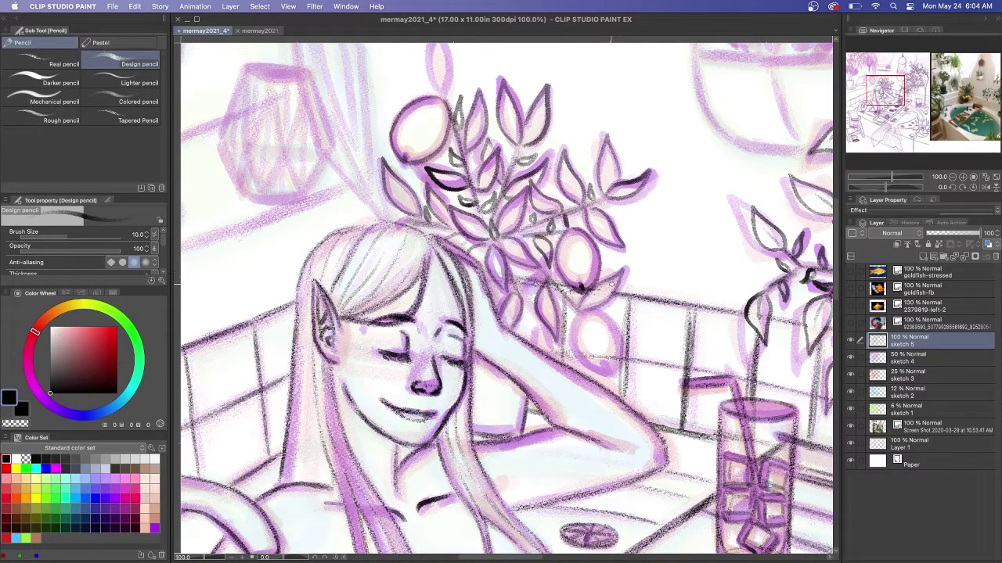
{"action": "left_click_drag", "start_coordinate": [535, 269], "coordinate": [527, 290]}
{"action": "left_click_drag", "start_coordinate": [526, 270], "coordinate": [512, 280]}
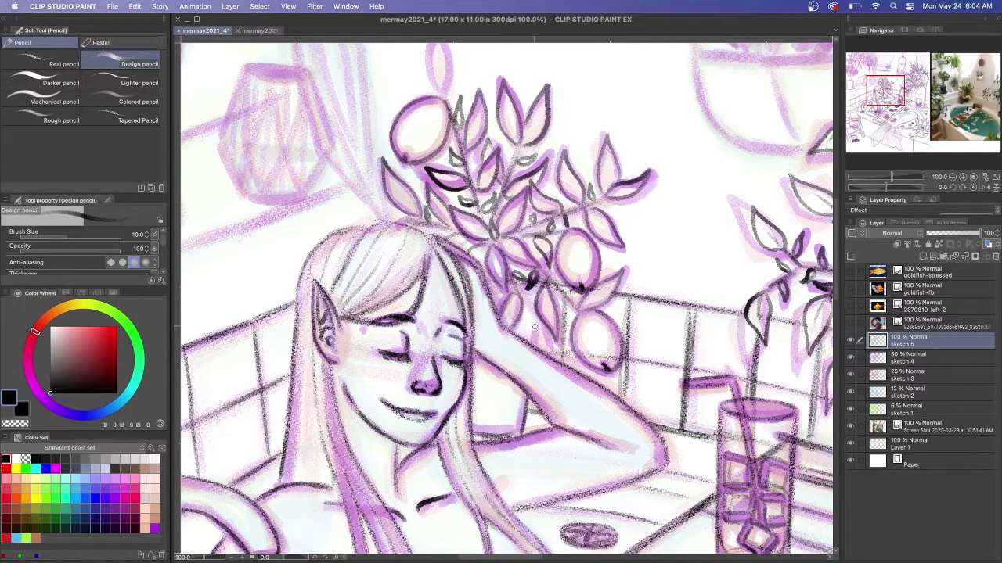
Trace the draped curtain's edge and long folds in the upper corner above the leafy tree.
{"action": "left_click_drag", "start_coordinate": [876, 87], "coordinate": [917, 66]}
{"action": "left_click_drag", "start_coordinate": [465, 94], "coordinate": [552, 224]}
{"action": "mouse_move", "coordinate": [465, 93]}
{"action": "left_mouse_down"}
{"action": "mouse_move", "coordinate": [502, 175]}
{"action": "mouse_move", "coordinate": [718, 338]}
{"action": "left_mouse_up"}
{"action": "mouse_move", "coordinate": [515, 100]}
{"action": "left_mouse_down"}
{"action": "mouse_move", "coordinate": [647, 274]}
{"action": "mouse_move", "coordinate": [699, 319]}
{"action": "left_mouse_up"}
{"action": "left_click_drag", "start_coordinate": [588, 157], "coordinate": [693, 300]}
{"action": "left_click_drag", "start_coordinate": [629, 115], "coordinate": [720, 311]}
{"action": "left_click_drag", "start_coordinate": [699, 97], "coordinate": [713, 243]}
{"action": "left_click_drag", "start_coordinate": [539, 94], "coordinate": [554, 122]}
{"action": "left_click_drag", "start_coordinate": [548, 98], "coordinate": [576, 132]}
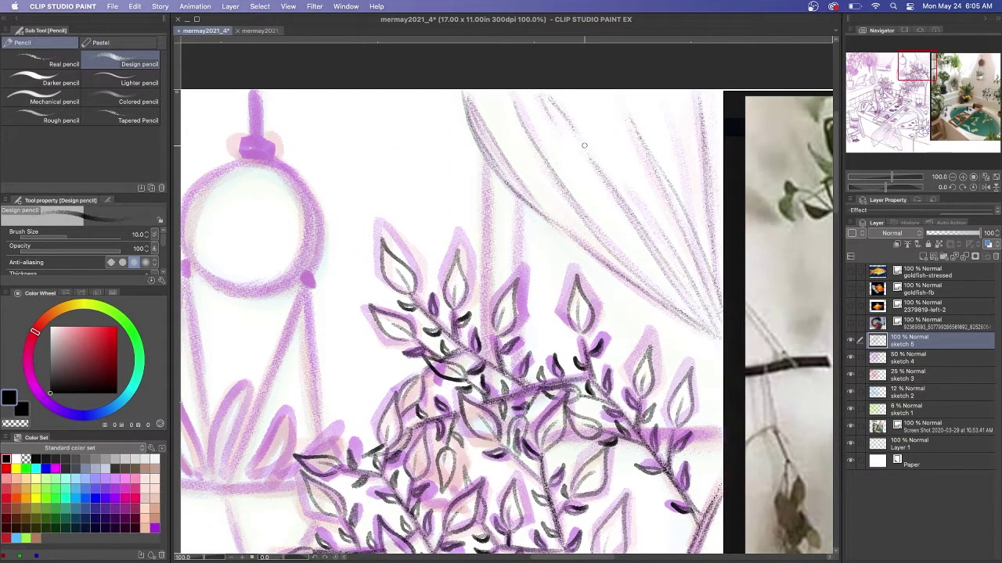
Trace the two vertical window frame lines and the horizontal sill line behind the tree's branches.
{"action": "left_click_drag", "start_coordinate": [486, 156], "coordinate": [487, 391]}
{"action": "left_click_drag", "start_coordinate": [517, 201], "coordinate": [517, 407]}
{"action": "left_click_drag", "start_coordinate": [563, 436], "coordinate": [721, 428]}
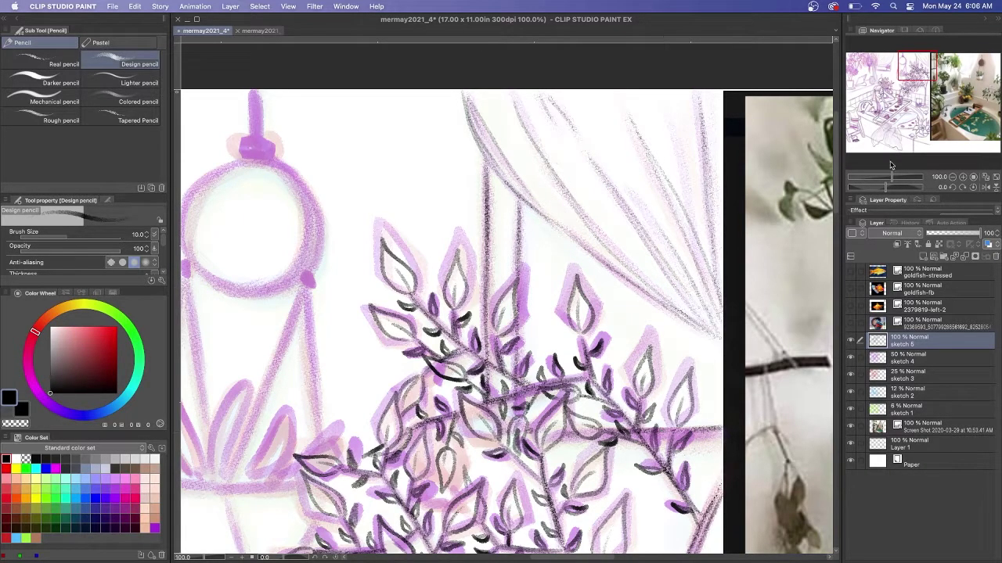
{"action": "left_click_drag", "start_coordinate": [920, 63], "coordinate": [907, 65]}
{"action": "left_click", "coordinate": [931, 462]}
{"action": "left_click", "coordinate": [47, 79]}
{"action": "left_click", "coordinate": [121, 60]}
{"action": "left_click", "coordinate": [931, 341]}
Outline the hanging planter's top cord and round ring, and darken the knots on the ring.
{"action": "left_click_drag", "start_coordinate": [509, 47], "coordinate": [509, 89]}
{"action": "mouse_move", "coordinate": [519, 47]}
{"action": "left_mouse_down"}
{"action": "mouse_move", "coordinate": [519, 92]}
{"action": "mouse_move", "coordinate": [514, 75]}
{"action": "left_mouse_up"}
{"action": "mouse_move", "coordinate": [508, 90]}
{"action": "left_mouse_down"}
{"action": "mouse_move", "coordinate": [501, 110]}
{"action": "mouse_move", "coordinate": [533, 101]}
{"action": "mouse_move", "coordinate": [578, 227]}
{"action": "left_mouse_up"}
{"action": "mouse_move", "coordinate": [544, 119]}
{"action": "left_mouse_down"}
{"action": "mouse_move", "coordinate": [440, 167]}
{"action": "mouse_move", "coordinate": [462, 234]}
{"action": "mouse_move", "coordinate": [568, 229]}
{"action": "left_mouse_up"}
{"action": "mouse_move", "coordinate": [501, 110]}
{"action": "left_mouse_down"}
{"action": "mouse_move", "coordinate": [443, 161]}
{"action": "mouse_move", "coordinate": [479, 246]}
{"action": "left_mouse_up"}
{"action": "mouse_move", "coordinate": [529, 116]}
{"action": "left_mouse_down"}
{"action": "mouse_move", "coordinate": [555, 146]}
{"action": "mouse_move", "coordinate": [520, 244]}
{"action": "mouse_move", "coordinate": [572, 239]}
{"action": "left_mouse_up"}
{"action": "left_click_drag", "start_coordinate": [439, 220], "coordinate": [447, 229]}
{"action": "left_click_drag", "start_coordinate": [524, 117], "coordinate": [529, 105]}
Trace the hanging planter's slanted ropes running from the ring's knots down to the bowl.
{"action": "left_click_drag", "start_coordinate": [836, 215], "coordinate": [838, 251]}
{"action": "left_click_drag", "start_coordinate": [564, 61], "coordinate": [482, 254]}
{"action": "left_click_drag", "start_coordinate": [549, 101], "coordinate": [487, 249]}
{"action": "left_click_drag", "start_coordinate": [564, 64], "coordinate": [578, 211]}
{"action": "left_click_drag", "start_coordinate": [565, 65], "coordinate": [580, 211]}
{"action": "mouse_move", "coordinate": [587, 217]}
{"action": "left_mouse_down"}
{"action": "mouse_move", "coordinate": [601, 198]}
{"action": "mouse_move", "coordinate": [589, 230]}
{"action": "left_mouse_up"}
Outline the hanging planter's bowl, rim and remaining rope, including the rope line curving down the bowl's front.
{"action": "left_click_drag", "start_coordinate": [557, 248], "coordinate": [510, 253]}
{"action": "mouse_move", "coordinate": [550, 236]}
{"action": "left_mouse_down"}
{"action": "mouse_move", "coordinate": [516, 227]}
{"action": "mouse_move", "coordinate": [542, 235]}
{"action": "left_mouse_up"}
{"action": "mouse_move", "coordinate": [595, 205]}
{"action": "left_mouse_down"}
{"action": "mouse_move", "coordinate": [503, 248]}
{"action": "mouse_move", "coordinate": [504, 161]}
{"action": "mouse_move", "coordinate": [474, 245]}
{"action": "mouse_move", "coordinate": [416, 150]}
{"action": "mouse_move", "coordinate": [455, 234]}
{"action": "left_mouse_up"}
{"action": "mouse_move", "coordinate": [443, 52]}
{"action": "left_mouse_down"}
{"action": "mouse_move", "coordinate": [405, 249]}
{"action": "mouse_move", "coordinate": [466, 213]}
{"action": "mouse_move", "coordinate": [469, 201]}
{"action": "left_mouse_up"}
{"action": "left_click_drag", "start_coordinate": [449, 251], "coordinate": [429, 250]}
{"action": "left_click_drag", "start_coordinate": [557, 260], "coordinate": [412, 255]}
{"action": "mouse_move", "coordinate": [485, 260]}
{"action": "left_mouse_down"}
{"action": "mouse_move", "coordinate": [416, 335]}
{"action": "mouse_move", "coordinate": [505, 356]}
{"action": "mouse_move", "coordinate": [508, 349]}
{"action": "left_mouse_up"}
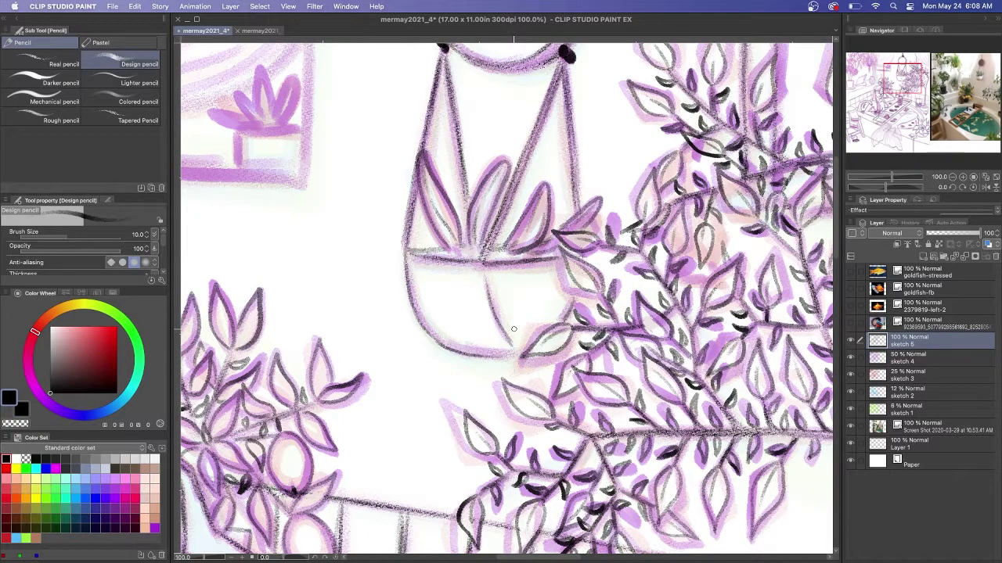
Trace the ledge's long front edge above the tiled wall and its back edge between the objects.
{"action": "left_click_drag", "start_coordinate": [423, 290], "coordinate": [759, 462]}
{"action": "left_click_drag", "start_coordinate": [407, 501], "coordinate": [585, 221]}
{"action": "mouse_move", "coordinate": [576, 289]}
{"action": "left_mouse_down"}
{"action": "mouse_move", "coordinate": [442, 340]}
{"action": "mouse_move", "coordinate": [661, 240]}
{"action": "left_mouse_up"}
{"action": "left_click_drag", "start_coordinate": [678, 227], "coordinate": [277, 357]}
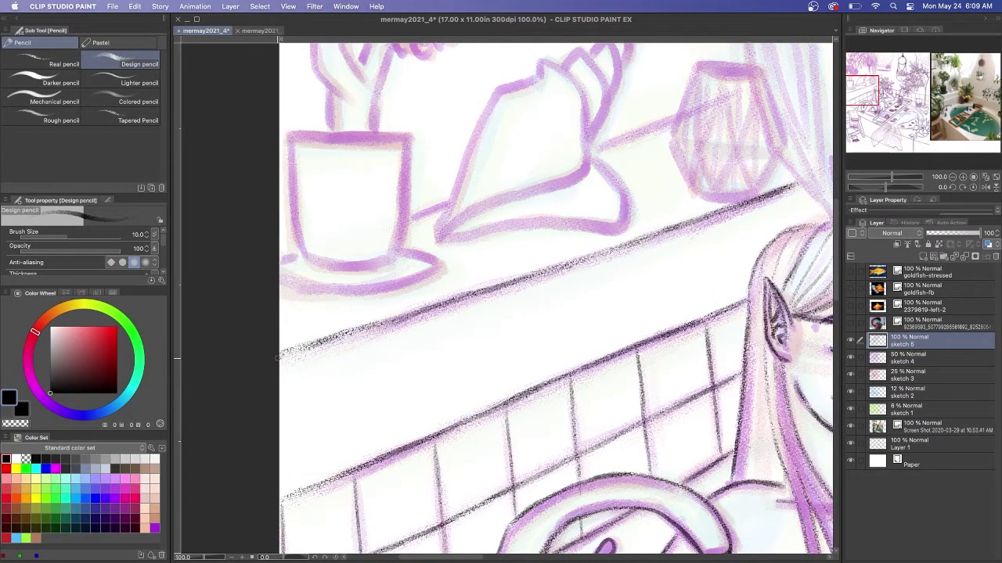
{"action": "scroll", "coordinate": [555, 298], "scroll_direction": "up", "scroll_amount": 5}
{"action": "left_click_drag", "start_coordinate": [764, 222], "coordinate": [617, 280]}
{"action": "left_click_drag", "start_coordinate": [468, 336], "coordinate": [427, 354]}
Outline the plant pot on the ledge and the saucer beneath it.
{"action": "mouse_move", "coordinate": [425, 267]}
{"action": "left_mouse_down"}
{"action": "mouse_move", "coordinate": [306, 267]}
{"action": "mouse_move", "coordinate": [415, 393]}
{"action": "left_mouse_up"}
{"action": "mouse_move", "coordinate": [307, 268]}
{"action": "left_mouse_down"}
{"action": "mouse_move", "coordinate": [318, 389]}
{"action": "mouse_move", "coordinate": [407, 398]}
{"action": "left_mouse_up"}
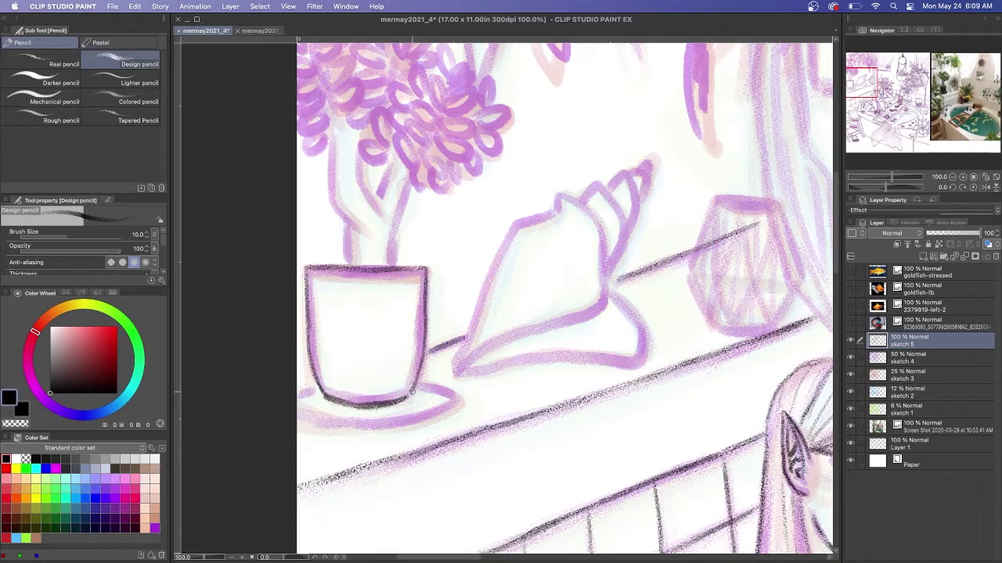
{"action": "left_click_drag", "start_coordinate": [321, 389], "coordinate": [297, 396]}
{"action": "left_click_drag", "start_coordinate": [414, 394], "coordinate": [305, 424]}
Outline the conch shell on the ledge, including its body, open lip and spiral tip.
{"action": "mouse_move", "coordinate": [556, 194]}
{"action": "left_mouse_down"}
{"action": "mouse_move", "coordinate": [607, 256]}
{"action": "mouse_move", "coordinate": [456, 371]}
{"action": "left_mouse_up"}
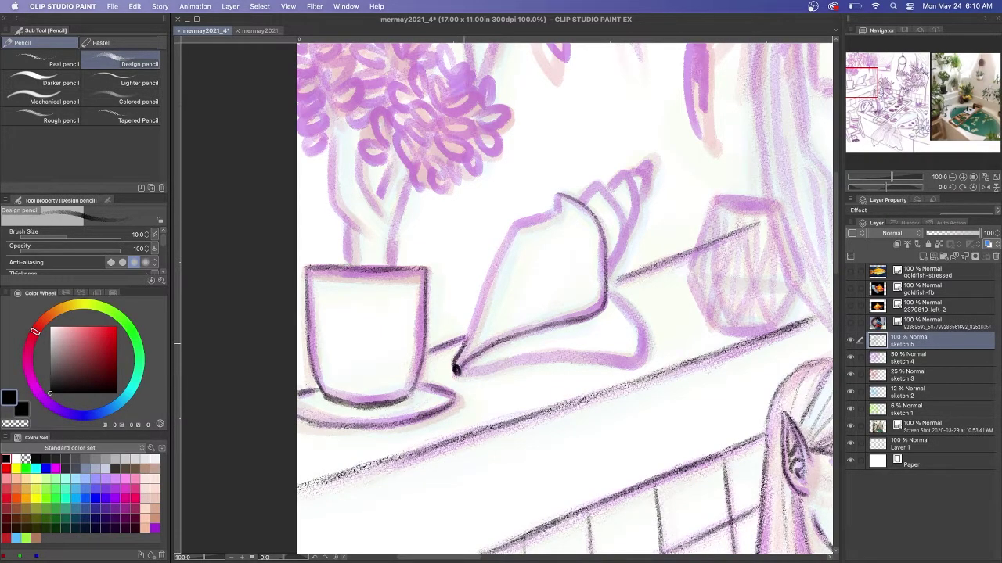
{"action": "mouse_move", "coordinate": [607, 288]}
{"action": "left_mouse_down"}
{"action": "mouse_move", "coordinate": [646, 356]}
{"action": "mouse_move", "coordinate": [457, 373]}
{"action": "left_mouse_up"}
{"action": "mouse_move", "coordinate": [556, 196]}
{"action": "left_mouse_down"}
{"action": "mouse_move", "coordinate": [513, 226]}
{"action": "mouse_move", "coordinate": [465, 339]}
{"action": "left_mouse_up"}
{"action": "left_click_drag", "start_coordinate": [626, 234], "coordinate": [609, 279]}
{"action": "left_click_drag", "start_coordinate": [629, 202], "coordinate": [614, 270]}
{"action": "left_click_drag", "start_coordinate": [595, 181], "coordinate": [625, 225]}
{"action": "left_click_drag", "start_coordinate": [580, 200], "coordinate": [600, 182]}
{"action": "left_click_drag", "start_coordinate": [639, 177], "coordinate": [626, 235]}
{"action": "left_click_drag", "start_coordinate": [606, 195], "coordinate": [636, 171]}
{"action": "mouse_move", "coordinate": [638, 178]}
{"action": "left_mouse_down"}
{"action": "mouse_move", "coordinate": [650, 205]}
{"action": "mouse_move", "coordinate": [648, 161]}
{"action": "left_mouse_up"}
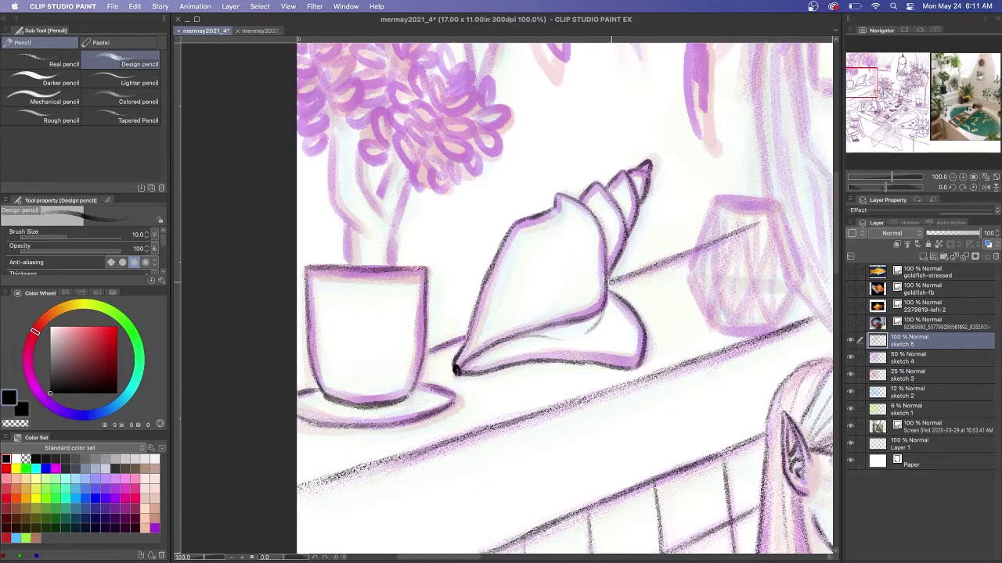
Outline the faceted vase beside the shell with its rim, angled sides and flat base.
{"action": "mouse_move", "coordinate": [777, 205]}
{"action": "left_mouse_down"}
{"action": "mouse_move", "coordinate": [715, 202]}
{"action": "mouse_move", "coordinate": [689, 271]}
{"action": "mouse_move", "coordinate": [799, 279]}
{"action": "mouse_move", "coordinate": [775, 329]}
{"action": "left_mouse_up"}
{"action": "left_click_drag", "start_coordinate": [689, 266], "coordinate": [711, 325]}
{"action": "key", "text": "super+z"}
{"action": "left_click_drag", "start_coordinate": [690, 277], "coordinate": [713, 321]}
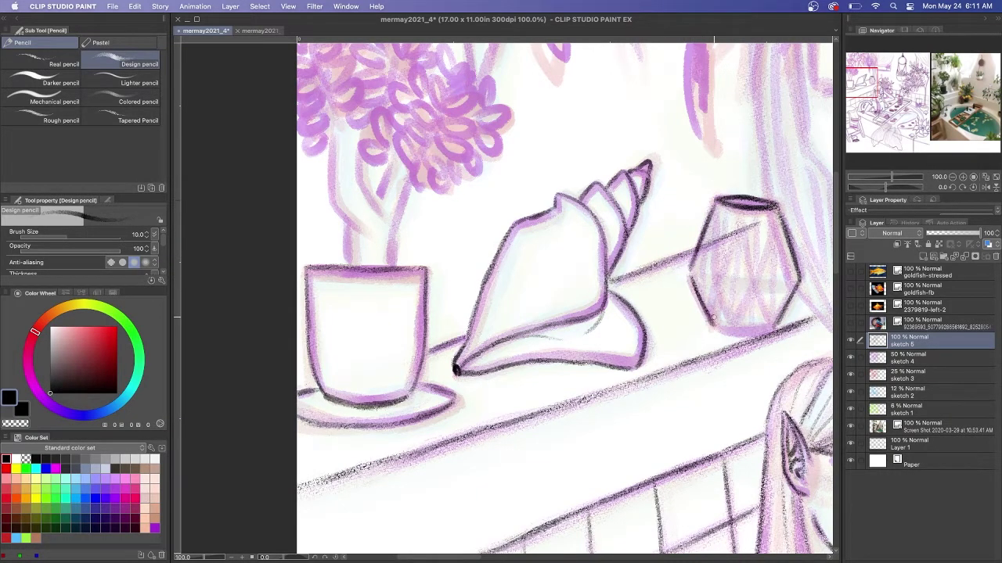
{"action": "left_click_drag", "start_coordinate": [798, 275], "coordinate": [775, 324]}
{"action": "left_click_drag", "start_coordinate": [690, 271], "coordinate": [715, 328]}
{"action": "left_click_drag", "start_coordinate": [771, 329], "coordinate": [715, 331]}
Draw the main crossing diagonal lines that form large diamonds inside the faceted vase.
{"action": "left_click_drag", "start_coordinate": [740, 216], "coordinate": [756, 290]}
{"action": "mouse_move", "coordinate": [775, 212]}
{"action": "left_mouse_down"}
{"action": "mouse_move", "coordinate": [756, 290]}
{"action": "mouse_move", "coordinate": [771, 329]}
{"action": "left_mouse_up"}
{"action": "left_click_drag", "start_coordinate": [756, 292], "coordinate": [737, 330]}
{"action": "mouse_move", "coordinate": [738, 216]}
{"action": "left_mouse_down"}
{"action": "mouse_move", "coordinate": [712, 281]}
{"action": "mouse_move", "coordinate": [743, 335]}
{"action": "left_mouse_up"}
{"action": "left_click_drag", "start_coordinate": [709, 278], "coordinate": [717, 321]}
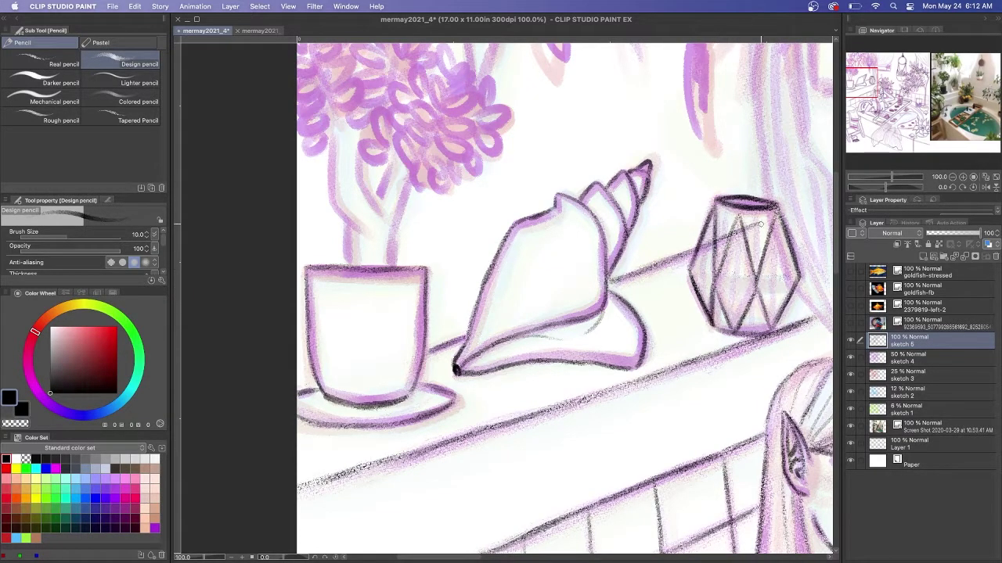
Add a second set of diagonal lines to the faceted vase to make its lattice denser.
{"action": "left_click_drag", "start_coordinate": [773, 263], "coordinate": [775, 324]}
{"action": "mouse_move", "coordinate": [777, 218]}
{"action": "left_mouse_down"}
{"action": "mouse_move", "coordinate": [765, 285]}
{"action": "mouse_move", "coordinate": [771, 325]}
{"action": "left_mouse_up"}
{"action": "mouse_move", "coordinate": [743, 213]}
{"action": "left_mouse_down"}
{"action": "mouse_move", "coordinate": [768, 282]}
{"action": "mouse_move", "coordinate": [730, 271]}
{"action": "left_mouse_up"}
{"action": "mouse_move", "coordinate": [750, 274]}
{"action": "left_mouse_down"}
{"action": "mouse_move", "coordinate": [770, 330]}
{"action": "mouse_move", "coordinate": [744, 330]}
{"action": "left_mouse_up"}
{"action": "left_click_drag", "start_coordinate": [762, 283], "coordinate": [736, 332]}
{"action": "left_click_drag", "start_coordinate": [731, 214], "coordinate": [715, 274]}
{"action": "left_click_drag", "start_coordinate": [730, 252], "coordinate": [715, 327]}
{"action": "left_click_drag", "start_coordinate": [716, 216], "coordinate": [696, 274]}
{"action": "left_click_drag", "start_coordinate": [712, 252], "coordinate": [696, 314]}
{"action": "left_click_drag", "start_coordinate": [789, 219], "coordinate": [778, 274]}
{"action": "left_click_drag", "start_coordinate": [793, 240], "coordinate": [781, 311]}
{"action": "left_click_drag", "start_coordinate": [797, 270], "coordinate": [776, 318]}
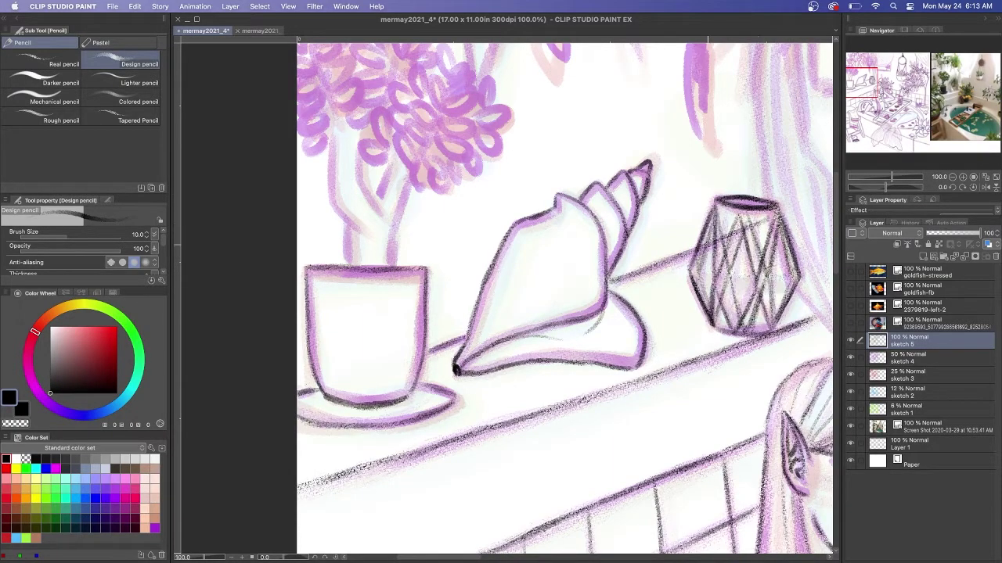
Trace the forked trunk of the potted plant from the pot's rim up to the foliage.
{"action": "scroll", "coordinate": [707, 245], "scroll_direction": "up", "scroll_amount": 3}
{"action": "left_click_drag", "start_coordinate": [391, 231], "coordinate": [378, 271]}
{"action": "left_click_drag", "start_coordinate": [408, 256], "coordinate": [390, 337]}
{"action": "left_click_drag", "start_coordinate": [332, 199], "coordinate": [340, 276]}
{"action": "left_click_drag", "start_coordinate": [358, 219], "coordinate": [379, 280]}
{"action": "left_click_drag", "start_coordinate": [350, 291], "coordinate": [345, 337]}
{"action": "left_click_drag", "start_coordinate": [444, 179], "coordinate": [473, 161]}
{"action": "mouse_move", "coordinate": [472, 162]}
{"action": "left_mouse_down"}
{"action": "mouse_move", "coordinate": [447, 181]}
{"action": "mouse_move", "coordinate": [428, 145]}
{"action": "mouse_move", "coordinate": [471, 200]}
{"action": "left_mouse_up"}
{"action": "key", "text": "super+z"}
{"action": "key", "text": "super+z"}
Draw the stem and rounded leaves of the leaf cluster on the potted plant's right branch.
{"action": "mouse_move", "coordinate": [438, 191]}
{"action": "left_mouse_down"}
{"action": "mouse_move", "coordinate": [413, 180]}
{"action": "mouse_move", "coordinate": [407, 205]}
{"action": "mouse_move", "coordinate": [462, 221]}
{"action": "left_mouse_up"}
{"action": "left_click_drag", "start_coordinate": [415, 200], "coordinate": [395, 227]}
{"action": "left_click_drag", "start_coordinate": [429, 228], "coordinate": [445, 247]}
{"action": "left_click_drag", "start_coordinate": [441, 186], "coordinate": [406, 258]}
{"action": "mouse_move", "coordinate": [428, 220]}
{"action": "left_mouse_down"}
{"action": "mouse_move", "coordinate": [408, 239]}
{"action": "mouse_move", "coordinate": [415, 226]}
{"action": "left_mouse_up"}
{"action": "left_click_drag", "start_coordinate": [445, 196], "coordinate": [427, 205]}
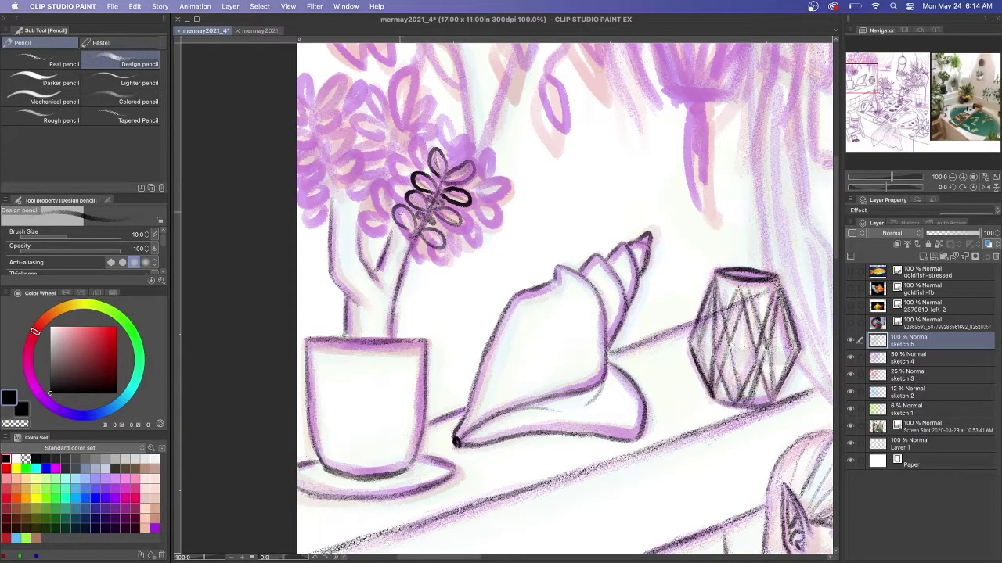
Draw the stem and rounded leaves of the cluster at the canvas edge on the potted plant's left branch.
{"action": "left_click_drag", "start_coordinate": [316, 110], "coordinate": [332, 199]}
{"action": "left_click_drag", "start_coordinate": [327, 159], "coordinate": [313, 111]}
{"action": "mouse_move", "coordinate": [318, 107]}
{"action": "left_mouse_down"}
{"action": "mouse_move", "coordinate": [341, 79]}
{"action": "mouse_move", "coordinate": [302, 75]}
{"action": "left_mouse_up"}
{"action": "mouse_move", "coordinate": [318, 110]}
{"action": "left_mouse_down"}
{"action": "mouse_move", "coordinate": [343, 122]}
{"action": "mouse_move", "coordinate": [294, 122]}
{"action": "left_mouse_up"}
{"action": "left_click_drag", "start_coordinate": [327, 171], "coordinate": [335, 197]}
{"action": "left_click_drag", "start_coordinate": [316, 139], "coordinate": [297, 133]}
{"action": "mouse_move", "coordinate": [321, 141]}
{"action": "left_mouse_down"}
{"action": "mouse_move", "coordinate": [342, 123]}
{"action": "mouse_move", "coordinate": [297, 159]}
{"action": "mouse_move", "coordinate": [301, 187]}
{"action": "left_mouse_up"}
{"action": "left_click_drag", "start_coordinate": [328, 166], "coordinate": [359, 155]}
{"action": "left_click_drag", "start_coordinate": [328, 184], "coordinate": [308, 202]}
{"action": "left_click_drag", "start_coordinate": [333, 180], "coordinate": [351, 170]}
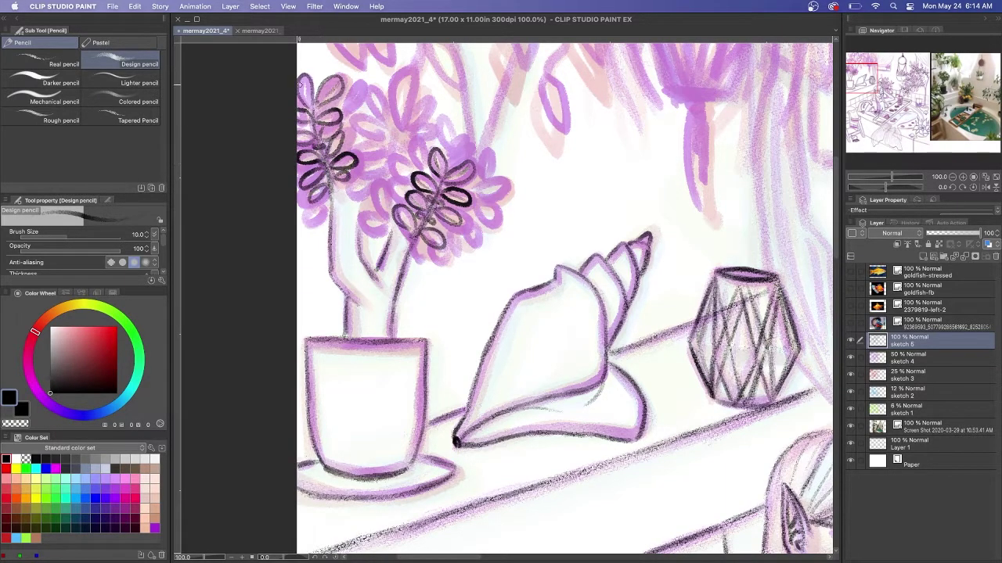
{"action": "left_click_drag", "start_coordinate": [332, 127], "coordinate": [330, 154]}
{"action": "left_click_drag", "start_coordinate": [319, 156], "coordinate": [302, 161]}
Draw the rounded leaves of the potted plant's middle cluster between the two outer clusters.
{"action": "mouse_move", "coordinate": [398, 121]}
{"action": "left_mouse_down"}
{"action": "mouse_move", "coordinate": [402, 72]}
{"action": "mouse_move", "coordinate": [429, 104]}
{"action": "left_mouse_up"}
{"action": "mouse_move", "coordinate": [393, 117]}
{"action": "left_mouse_down"}
{"action": "mouse_move", "coordinate": [366, 89]}
{"action": "mouse_move", "coordinate": [352, 117]}
{"action": "mouse_move", "coordinate": [360, 155]}
{"action": "left_mouse_up"}
{"action": "mouse_move", "coordinate": [393, 122]}
{"action": "left_mouse_down"}
{"action": "mouse_move", "coordinate": [390, 158]}
{"action": "mouse_move", "coordinate": [411, 137]}
{"action": "left_mouse_up"}
{"action": "mouse_move", "coordinate": [416, 172]}
{"action": "left_mouse_down"}
{"action": "mouse_move", "coordinate": [391, 157]}
{"action": "mouse_move", "coordinate": [391, 177]}
{"action": "left_mouse_up"}
{"action": "mouse_move", "coordinate": [390, 215]}
{"action": "left_mouse_down"}
{"action": "mouse_move", "coordinate": [379, 181]}
{"action": "mouse_move", "coordinate": [360, 231]}
{"action": "left_mouse_up"}
{"action": "left_click_drag", "start_coordinate": [402, 131], "coordinate": [436, 127]}
{"action": "left_click_drag", "start_coordinate": [387, 158], "coordinate": [357, 176]}
{"action": "left_click_drag", "start_coordinate": [372, 185], "coordinate": [349, 197]}
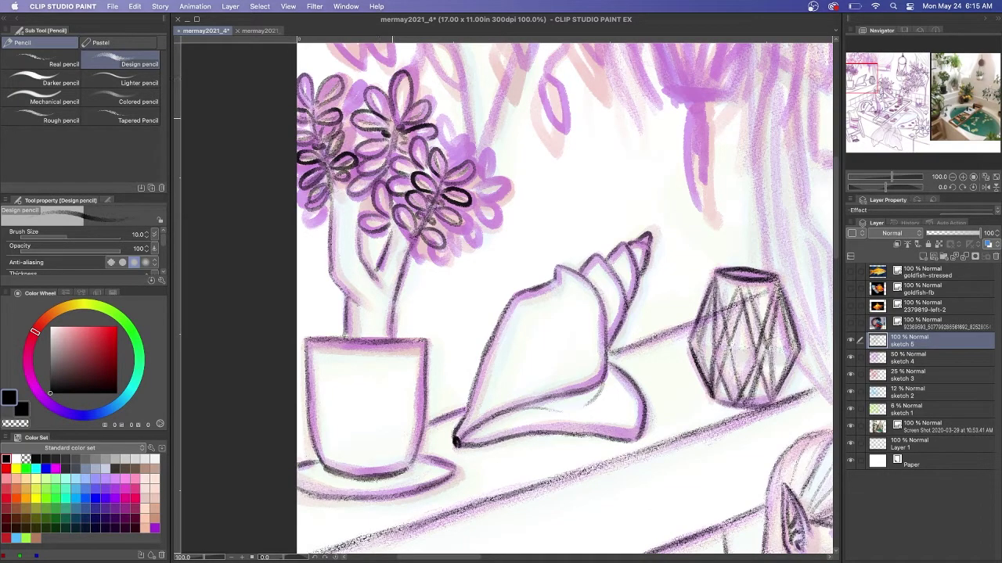
Fill the gaps in the potted plant's left and middle clusters with additional rounded leaves.
{"action": "left_click_drag", "start_coordinate": [384, 145], "coordinate": [363, 153]}
{"action": "left_click_drag", "start_coordinate": [369, 182], "coordinate": [346, 193]}
{"action": "left_click_drag", "start_coordinate": [421, 161], "coordinate": [418, 142]}
{"action": "mouse_move", "coordinate": [407, 108]}
{"action": "left_mouse_down"}
{"action": "mouse_move", "coordinate": [420, 68]}
{"action": "mouse_move", "coordinate": [435, 95]}
{"action": "left_mouse_up"}
{"action": "left_click_drag", "start_coordinate": [342, 117], "coordinate": [364, 83]}
{"action": "left_click_drag", "start_coordinate": [341, 150], "coordinate": [355, 128]}
{"action": "left_click_drag", "start_coordinate": [328, 199], "coordinate": [317, 210]}
{"action": "left_click_drag", "start_coordinate": [318, 165], "coordinate": [302, 174]}
{"action": "left_click_drag", "start_coordinate": [374, 197], "coordinate": [353, 216]}
Draw additional rounded leaves along the upper side of the potted plant's right cluster.
{"action": "left_click_drag", "start_coordinate": [475, 211], "coordinate": [440, 234]}
{"action": "left_click_drag", "start_coordinate": [458, 147], "coordinate": [451, 161]}
{"action": "left_click_drag", "start_coordinate": [474, 141], "coordinate": [451, 164]}
{"action": "left_click_drag", "start_coordinate": [462, 117], "coordinate": [437, 155]}
{"action": "mouse_move", "coordinate": [466, 131]}
{"action": "left_mouse_down"}
{"action": "mouse_move", "coordinate": [458, 143]}
{"action": "mouse_move", "coordinate": [492, 150]}
{"action": "left_mouse_up"}
{"action": "left_click_drag", "start_coordinate": [493, 152], "coordinate": [482, 177]}
Complete the potted plant's foliage with rounded leaves around the right cluster's outer tip and underside.
{"action": "mouse_move", "coordinate": [476, 192]}
{"action": "left_mouse_down"}
{"action": "mouse_move", "coordinate": [506, 180]}
{"action": "mouse_move", "coordinate": [482, 193]}
{"action": "left_mouse_up"}
{"action": "left_click_drag", "start_coordinate": [474, 200], "coordinate": [497, 228]}
{"action": "mouse_move", "coordinate": [478, 197]}
{"action": "left_mouse_down"}
{"action": "mouse_move", "coordinate": [496, 220]}
{"action": "mouse_move", "coordinate": [463, 199]}
{"action": "left_mouse_up"}
{"action": "left_click_drag", "start_coordinate": [507, 188], "coordinate": [466, 220]}
{"action": "left_click_drag", "start_coordinate": [479, 240], "coordinate": [471, 248]}
{"action": "left_click_drag", "start_coordinate": [460, 198], "coordinate": [443, 212]}
{"action": "left_click_drag", "start_coordinate": [462, 232], "coordinate": [443, 250]}
{"action": "left_click_drag", "start_coordinate": [451, 244], "coordinate": [432, 258]}
{"action": "left_click_drag", "start_coordinate": [443, 221], "coordinate": [416, 262]}
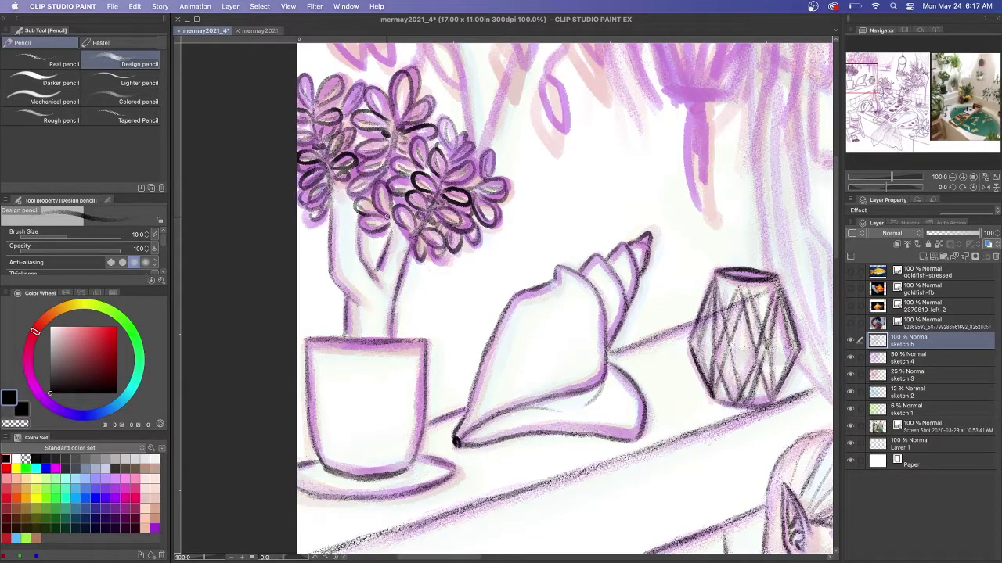
{"action": "left_click_drag", "start_coordinate": [493, 164], "coordinate": [504, 178]}
{"action": "left_click_drag", "start_coordinate": [319, 69], "coordinate": [315, 92]}
Trace the wavy vine stems trailing down both sides of the tall planter above the potted plant.
{"action": "mouse_move", "coordinate": [384, 127]}
{"action": "left_mouse_down"}
{"action": "mouse_move", "coordinate": [365, 140]}
{"action": "mouse_move", "coordinate": [295, 344]}
{"action": "left_mouse_up"}
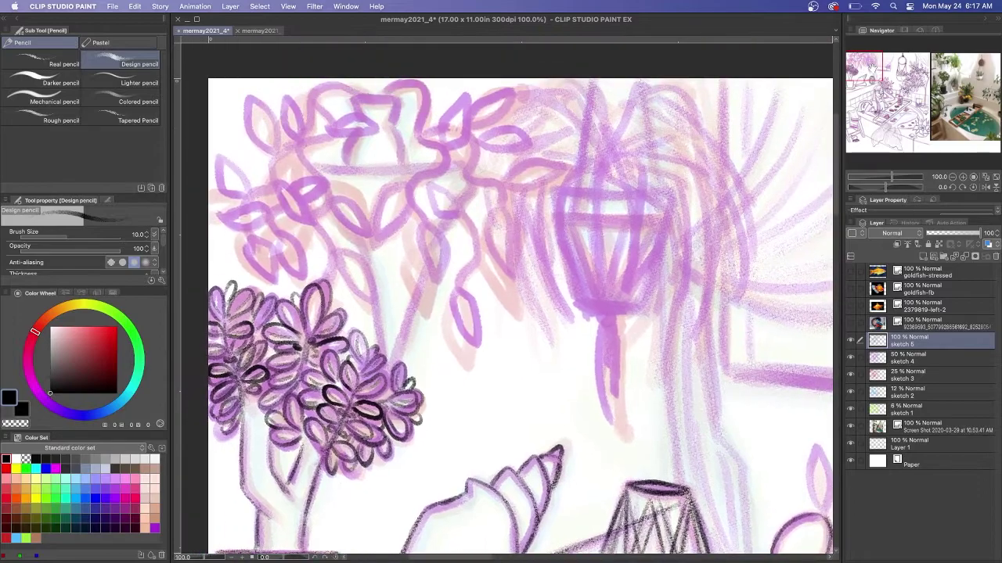
{"action": "mouse_move", "coordinate": [382, 90]}
{"action": "left_mouse_down"}
{"action": "mouse_move", "coordinate": [438, 157]}
{"action": "mouse_move", "coordinate": [410, 215]}
{"action": "left_mouse_up"}
{"action": "mouse_move", "coordinate": [382, 87]}
{"action": "left_mouse_down"}
{"action": "mouse_move", "coordinate": [427, 118]}
{"action": "mouse_move", "coordinate": [473, 184]}
{"action": "mouse_move", "coordinate": [460, 283]}
{"action": "mouse_move", "coordinate": [305, 105]}
{"action": "mouse_move", "coordinate": [331, 272]}
{"action": "left_mouse_up"}
{"action": "key", "text": "super+z"}
{"action": "mouse_move", "coordinate": [302, 143]}
{"action": "left_mouse_down"}
{"action": "mouse_move", "coordinate": [325, 185]}
{"action": "mouse_move", "coordinate": [328, 265]}
{"action": "left_mouse_up"}
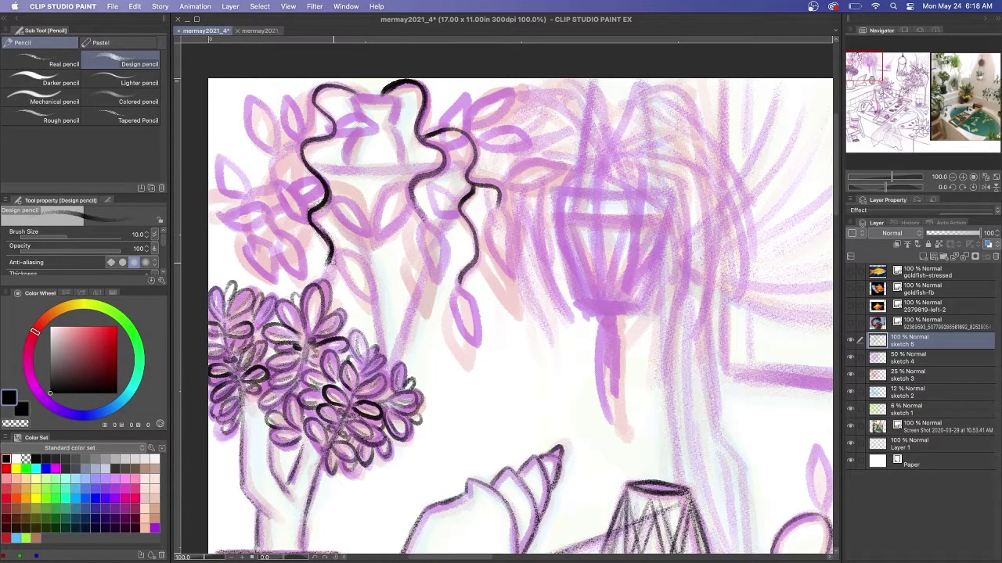
{"action": "left_click_drag", "start_coordinate": [318, 88], "coordinate": [244, 227]}
Draw pointed leaves along the outer strands of the planter's right-hand vine down to its tip.
{"action": "mouse_move", "coordinate": [450, 109]}
{"action": "left_mouse_down"}
{"action": "mouse_move", "coordinate": [457, 125]}
{"action": "mouse_move", "coordinate": [486, 99]}
{"action": "left_mouse_up"}
{"action": "mouse_move", "coordinate": [477, 141]}
{"action": "left_mouse_down"}
{"action": "mouse_move", "coordinate": [514, 126]}
{"action": "mouse_move", "coordinate": [478, 139]}
{"action": "left_mouse_up"}
{"action": "mouse_move", "coordinate": [498, 206]}
{"action": "left_mouse_down"}
{"action": "mouse_move", "coordinate": [503, 254]}
{"action": "mouse_move", "coordinate": [537, 161]}
{"action": "left_mouse_up"}
{"action": "left_click_drag", "start_coordinate": [430, 185], "coordinate": [459, 205]}
{"action": "left_click_drag", "start_coordinate": [460, 286], "coordinate": [471, 333]}
{"action": "left_click_drag", "start_coordinate": [483, 259], "coordinate": [491, 283]}
{"action": "mouse_move", "coordinate": [461, 180]}
{"action": "left_mouse_down"}
{"action": "mouse_move", "coordinate": [492, 174]}
{"action": "mouse_move", "coordinate": [523, 200]}
{"action": "left_mouse_up"}
{"action": "left_click_drag", "start_coordinate": [468, 216], "coordinate": [451, 237]}
{"action": "mouse_move", "coordinate": [462, 261]}
{"action": "left_mouse_down"}
{"action": "mouse_move", "coordinate": [447, 265]}
{"action": "mouse_move", "coordinate": [461, 274]}
{"action": "left_mouse_up"}
{"action": "left_click_drag", "start_coordinate": [474, 232], "coordinate": [492, 244]}
Fill in the right-hand vine with leaves along its inner strand and small leaflets near the stems.
{"action": "left_click_drag", "start_coordinate": [473, 192], "coordinate": [486, 208]}
{"action": "mouse_move", "coordinate": [476, 187]}
{"action": "left_mouse_down"}
{"action": "mouse_move", "coordinate": [480, 156]}
{"action": "mouse_move", "coordinate": [458, 157]}
{"action": "left_mouse_up"}
{"action": "left_click_drag", "start_coordinate": [426, 219], "coordinate": [437, 267]}
{"action": "left_click_drag", "start_coordinate": [410, 185], "coordinate": [384, 216]}
{"action": "mouse_move", "coordinate": [446, 160]}
{"action": "left_mouse_down"}
{"action": "mouse_move", "coordinate": [459, 158]}
{"action": "mouse_move", "coordinate": [402, 166]}
{"action": "left_mouse_up"}
{"action": "mouse_move", "coordinate": [413, 205]}
{"action": "left_mouse_down"}
{"action": "mouse_move", "coordinate": [405, 230]}
{"action": "mouse_move", "coordinate": [407, 220]}
{"action": "left_mouse_up"}
{"action": "key", "text": "super+z"}
{"action": "left_click_drag", "start_coordinate": [435, 112], "coordinate": [429, 133]}
{"action": "left_click_drag", "start_coordinate": [424, 142], "coordinate": [421, 161]}
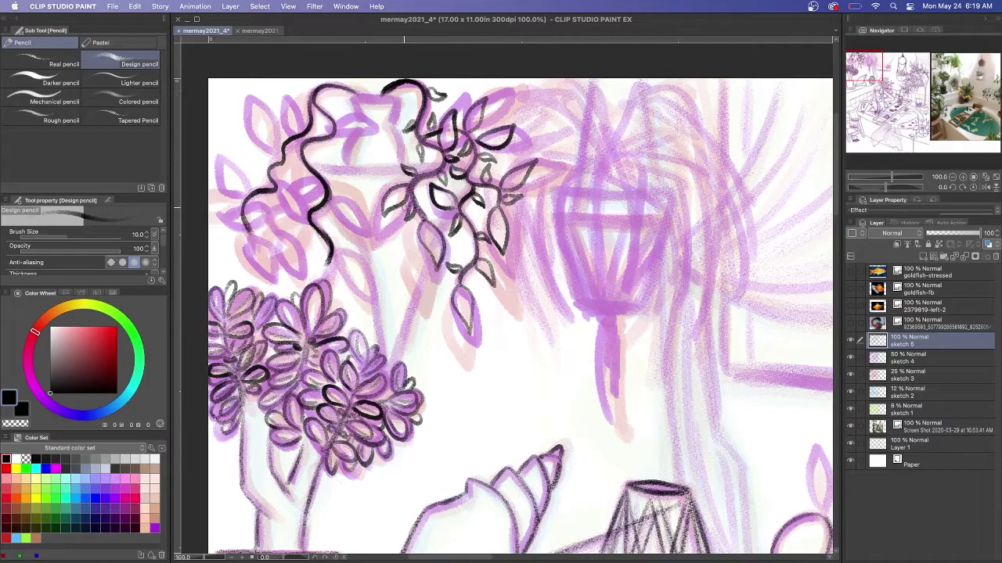
{"action": "left_click_drag", "start_coordinate": [448, 133], "coordinate": [442, 149]}
{"action": "left_click_drag", "start_coordinate": [500, 137], "coordinate": [481, 141]}
Draw pointed leaves and small leaflets along both strands of the planter's left-hand vine.
{"action": "left_click_drag", "start_coordinate": [328, 227], "coordinate": [360, 200]}
{"action": "left_click_drag", "start_coordinate": [307, 214], "coordinate": [289, 245]}
{"action": "mouse_move", "coordinate": [335, 263]}
{"action": "left_mouse_down"}
{"action": "mouse_move", "coordinate": [316, 285]}
{"action": "mouse_move", "coordinate": [367, 244]}
{"action": "left_mouse_up"}
{"action": "mouse_move", "coordinate": [330, 131]}
{"action": "left_mouse_down"}
{"action": "mouse_move", "coordinate": [348, 147]}
{"action": "mouse_move", "coordinate": [286, 190]}
{"action": "mouse_move", "coordinate": [283, 131]}
{"action": "mouse_move", "coordinate": [269, 168]}
{"action": "left_mouse_up"}
{"action": "mouse_move", "coordinate": [271, 192]}
{"action": "left_mouse_down"}
{"action": "mouse_move", "coordinate": [292, 220]}
{"action": "mouse_move", "coordinate": [222, 154]}
{"action": "left_mouse_up"}
{"action": "left_click_drag", "start_coordinate": [246, 232], "coordinate": [275, 273]}
{"action": "left_click_drag", "start_coordinate": [248, 193], "coordinate": [237, 175]}
{"action": "left_click_drag", "start_coordinate": [293, 120], "coordinate": [296, 133]}
{"action": "left_click_drag", "start_coordinate": [239, 215], "coordinate": [247, 212]}
{"action": "left_click_drag", "start_coordinate": [284, 180], "coordinate": [281, 164]}
{"action": "left_click_drag", "start_coordinate": [273, 127], "coordinate": [285, 147]}
{"action": "left_click_drag", "start_coordinate": [312, 94], "coordinate": [298, 83]}
{"action": "left_click_drag", "start_coordinate": [335, 127], "coordinate": [352, 121]}
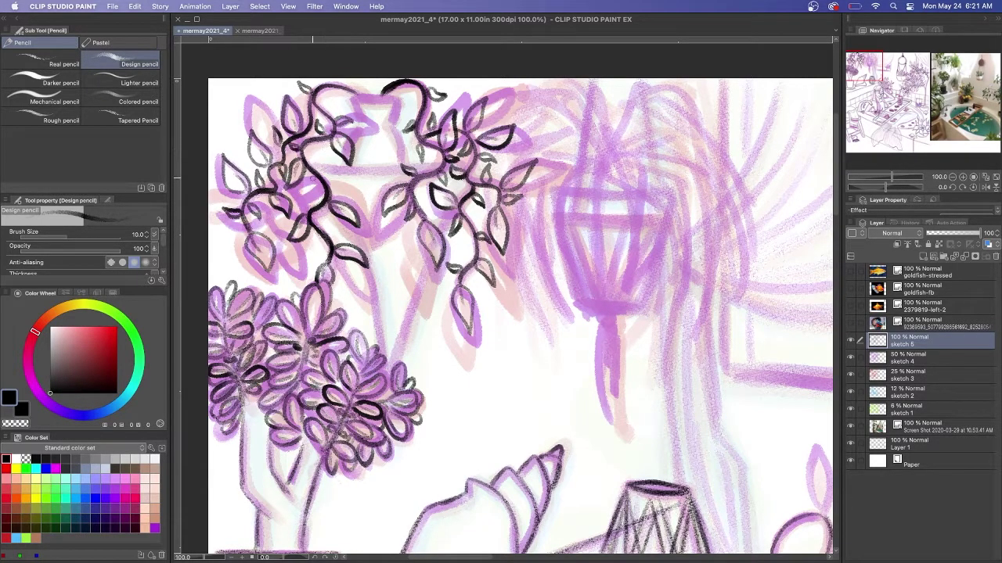
{"action": "left_click_drag", "start_coordinate": [318, 224], "coordinate": [337, 232]}
{"action": "left_click_drag", "start_coordinate": [328, 244], "coordinate": [317, 259]}
Trace the vine planter's narrow neck, wide rim and long tapering sides between the vines.
{"action": "mouse_move", "coordinate": [354, 98]}
{"action": "left_mouse_down"}
{"action": "mouse_move", "coordinate": [395, 95]}
{"action": "mouse_move", "coordinate": [390, 123]}
{"action": "mouse_move", "coordinate": [360, 122]}
{"action": "left_mouse_up"}
{"action": "mouse_move", "coordinate": [337, 87]}
{"action": "left_mouse_down"}
{"action": "mouse_move", "coordinate": [358, 105]}
{"action": "mouse_move", "coordinate": [362, 129]}
{"action": "left_mouse_up"}
{"action": "left_click_drag", "start_coordinate": [401, 118], "coordinate": [406, 163]}
{"action": "mouse_move", "coordinate": [360, 124]}
{"action": "left_mouse_down"}
{"action": "mouse_move", "coordinate": [343, 169]}
{"action": "mouse_move", "coordinate": [470, 167]}
{"action": "left_mouse_up"}
{"action": "left_click_drag", "start_coordinate": [366, 269], "coordinate": [382, 358]}
{"action": "left_click_drag", "start_coordinate": [478, 164], "coordinate": [440, 235]}
{"action": "left_click_drag", "start_coordinate": [430, 260], "coordinate": [396, 362]}
{"action": "left_click_drag", "start_coordinate": [413, 310], "coordinate": [394, 364]}
{"action": "left_click_drag", "start_coordinate": [371, 175], "coordinate": [389, 351]}
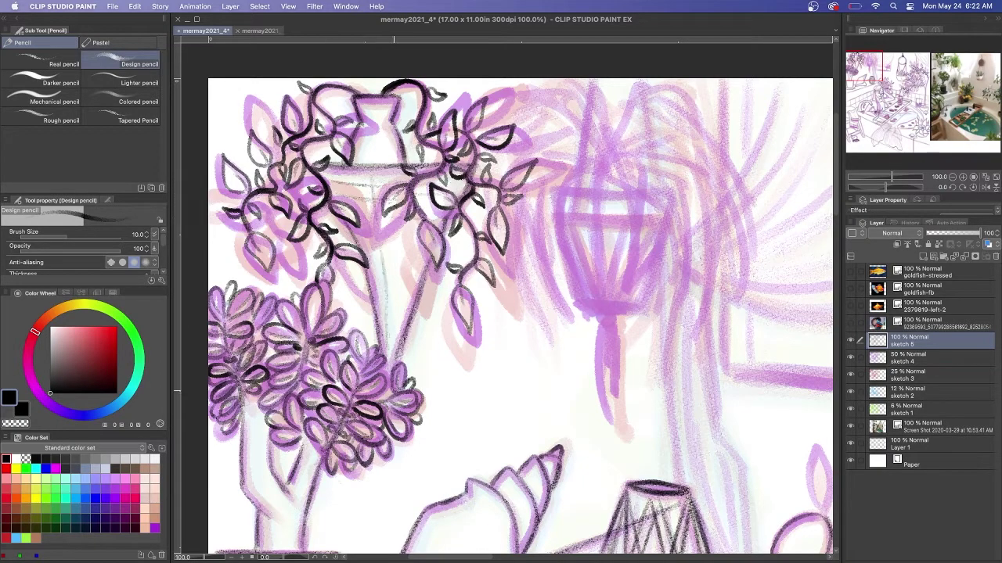
Trace the neighbouring hanging planter's cord, rim, tapered ribbed body and the tassel beneath it.
{"action": "left_click_drag", "start_coordinate": [592, 81], "coordinate": [576, 218]}
{"action": "mouse_move", "coordinate": [587, 109]}
{"action": "left_mouse_down"}
{"action": "mouse_move", "coordinate": [574, 218]}
{"action": "mouse_move", "coordinate": [659, 219]}
{"action": "left_mouse_up"}
{"action": "left_click_drag", "start_coordinate": [552, 189], "coordinate": [673, 188]}
{"action": "left_click_drag", "start_coordinate": [577, 219], "coordinate": [604, 308]}
{"action": "left_click_drag", "start_coordinate": [639, 227], "coordinate": [605, 317]}
{"action": "left_click_drag", "start_coordinate": [662, 216], "coordinate": [609, 315]}
{"action": "left_click_drag", "start_coordinate": [557, 218], "coordinate": [606, 313]}
{"action": "left_click_drag", "start_coordinate": [662, 215], "coordinate": [609, 315]}
{"action": "mouse_move", "coordinate": [557, 225]}
{"action": "left_mouse_down"}
{"action": "mouse_move", "coordinate": [607, 313]}
{"action": "mouse_move", "coordinate": [658, 224]}
{"action": "left_mouse_up"}
{"action": "mouse_move", "coordinate": [607, 318]}
{"action": "left_mouse_down"}
{"action": "mouse_move", "coordinate": [603, 418]}
{"action": "mouse_move", "coordinate": [600, 393]}
{"action": "left_mouse_up"}
{"action": "left_click_drag", "start_coordinate": [608, 318], "coordinate": [615, 396]}
Draw the long thin leaves arching over the left side of the tasselled hanging planter.
{"action": "mouse_move", "coordinate": [616, 173]}
{"action": "left_mouse_down"}
{"action": "mouse_move", "coordinate": [534, 107]}
{"action": "mouse_move", "coordinate": [524, 111]}
{"action": "left_mouse_up"}
{"action": "mouse_move", "coordinate": [615, 178]}
{"action": "left_mouse_down"}
{"action": "mouse_move", "coordinate": [498, 141]}
{"action": "mouse_move", "coordinate": [527, 187]}
{"action": "left_mouse_up"}
{"action": "left_click_drag", "start_coordinate": [570, 135], "coordinate": [522, 313]}
{"action": "left_click_drag", "start_coordinate": [600, 148], "coordinate": [538, 294]}
{"action": "left_click_drag", "start_coordinate": [558, 154], "coordinate": [526, 250]}
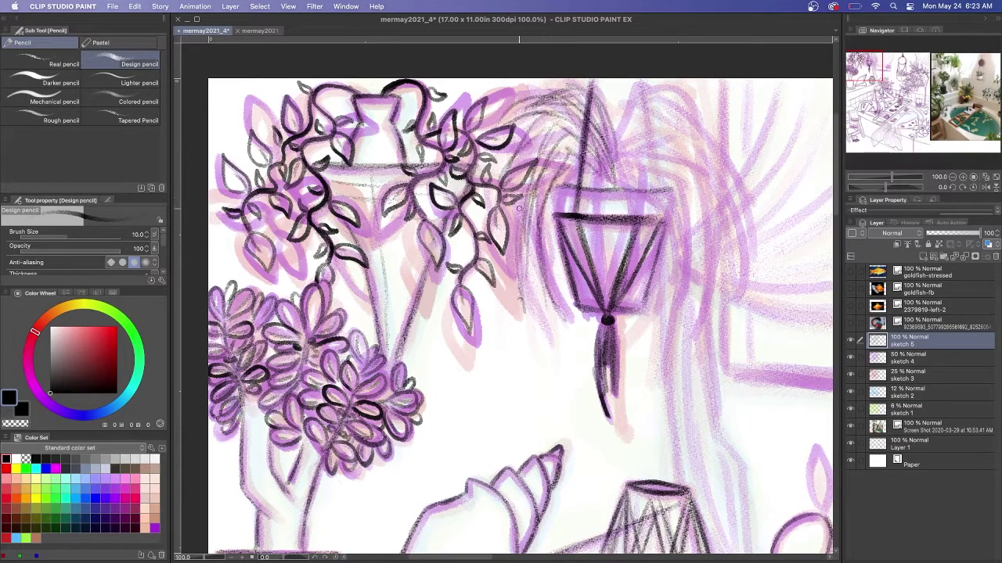
Draw the long thin leaves arching up and over the right side of the tasselled hanging planter.
{"action": "left_click_drag", "start_coordinate": [618, 84], "coordinate": [641, 155]}
{"action": "left_click_drag", "start_coordinate": [640, 83], "coordinate": [761, 240]}
{"action": "left_click_drag", "start_coordinate": [626, 104], "coordinate": [747, 233]}
{"action": "left_click_drag", "start_coordinate": [627, 92], "coordinate": [708, 161]}
{"action": "left_click_drag", "start_coordinate": [678, 130], "coordinate": [744, 340]}
{"action": "left_click_drag", "start_coordinate": [618, 128], "coordinate": [716, 289]}
{"action": "left_click_drag", "start_coordinate": [645, 138], "coordinate": [704, 333]}
{"action": "left_click_drag", "start_coordinate": [595, 147], "coordinate": [634, 187]}
Outline the upper band of the tasselled planter and add thin leaves drooping across it.
{"action": "left_click_drag", "start_coordinate": [551, 186], "coordinate": [667, 187]}
{"action": "left_click_drag", "start_coordinate": [665, 191], "coordinate": [662, 252]}
{"action": "left_click_drag", "start_coordinate": [557, 184], "coordinate": [560, 224]}
{"action": "left_click_drag", "start_coordinate": [667, 191], "coordinate": [657, 234]}
{"action": "left_click_drag", "start_coordinate": [640, 153], "coordinate": [631, 271]}
{"action": "left_click_drag", "start_coordinate": [650, 156], "coordinate": [671, 297]}
{"action": "left_click_drag", "start_coordinate": [666, 138], "coordinate": [690, 287]}
{"action": "left_click_drag", "start_coordinate": [618, 138], "coordinate": [585, 200]}
{"action": "left_click_drag", "start_coordinate": [584, 161], "coordinate": [607, 275]}
{"action": "left_click_drag", "start_coordinate": [640, 77], "coordinate": [650, 170]}
{"action": "left_click_drag", "start_coordinate": [550, 189], "coordinate": [561, 245]}
Trace the curtain's long vertical edge behind the hanging planter down to the geometric vase.
{"action": "mouse_move", "coordinate": [679, 227]}
{"action": "left_mouse_down"}
{"action": "mouse_move", "coordinate": [438, 236]}
{"action": "mouse_move", "coordinate": [439, 227]}
{"action": "left_mouse_up"}
{"action": "left_click_drag", "start_coordinate": [482, 79], "coordinate": [483, 137]}
{"action": "left_click_drag", "start_coordinate": [444, 77], "coordinate": [431, 501]}
{"action": "left_click_drag", "start_coordinate": [434, 415], "coordinate": [430, 482]}
{"action": "left_click_drag", "start_coordinate": [442, 79], "coordinate": [432, 503]}
Trace the curtain's lower folds narrowing down toward the mermaid's head.
{"action": "left_click_drag", "start_coordinate": [836, 165], "coordinate": [836, 214]}
{"action": "left_click_drag", "start_coordinate": [436, 249], "coordinate": [479, 290]}
{"action": "left_click_drag", "start_coordinate": [465, 284], "coordinate": [519, 302]}
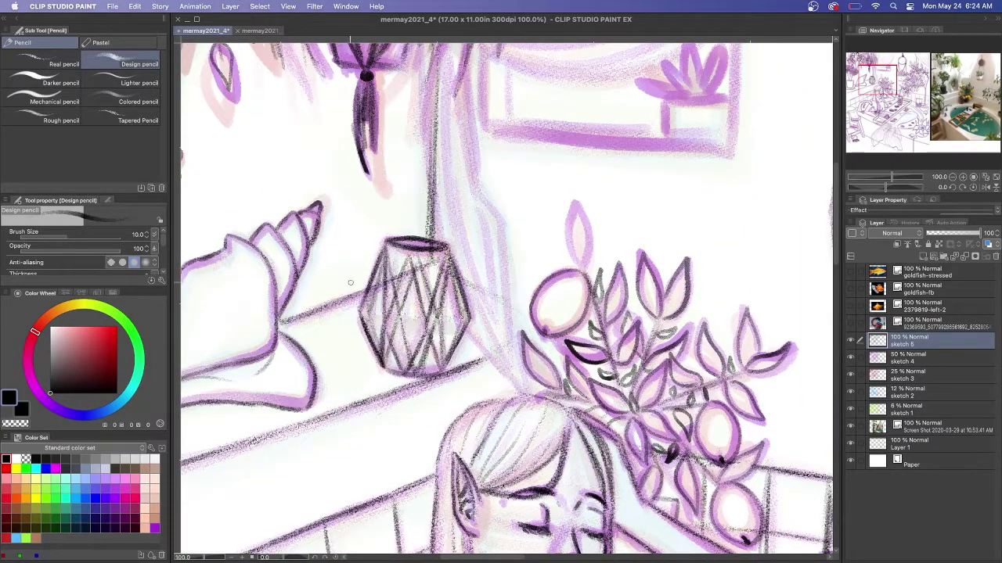
{"action": "key", "text": "super+z"}
{"action": "left_click_drag", "start_coordinate": [836, 223], "coordinate": [836, 192]}
{"action": "left_click_drag", "start_coordinate": [436, 169], "coordinate": [469, 197]}
{"action": "mouse_move", "coordinate": [434, 195]}
{"action": "left_mouse_down"}
{"action": "mouse_move", "coordinate": [480, 504]}
{"action": "mouse_move", "coordinate": [507, 530]}
{"action": "left_mouse_up"}
{"action": "mouse_move", "coordinate": [468, 201]}
{"action": "left_mouse_down"}
{"action": "mouse_move", "coordinate": [522, 546]}
{"action": "mouse_move", "coordinate": [486, 456]}
{"action": "mouse_move", "coordinate": [497, 516]}
{"action": "left_mouse_up"}
Trace the upper curtain edges where the fabric sweeps across the window.
{"action": "left_click_drag", "start_coordinate": [508, 235], "coordinate": [411, 306]}
{"action": "mouse_move", "coordinate": [439, 69]}
{"action": "left_mouse_down"}
{"action": "mouse_move", "coordinate": [374, 195]}
{"action": "mouse_move", "coordinate": [405, 145]}
{"action": "left_mouse_up"}
{"action": "left_click_drag", "start_coordinate": [695, 69], "coordinate": [599, 271]}
Draw the spiky leaves and the pot of the small succulent on the windowsill.
{"action": "left_click_drag", "start_coordinate": [637, 227], "coordinate": [603, 264]}
{"action": "left_click_drag", "start_coordinate": [625, 273], "coordinate": [603, 322]}
{"action": "left_click_drag", "start_coordinate": [589, 263], "coordinate": [606, 312]}
{"action": "left_click_drag", "start_coordinate": [565, 287], "coordinate": [592, 321]}
{"action": "left_click_drag", "start_coordinate": [538, 304], "coordinate": [582, 325]}
{"action": "mouse_move", "coordinate": [621, 280]}
{"action": "left_mouse_down"}
{"action": "mouse_move", "coordinate": [610, 316]}
{"action": "mouse_move", "coordinate": [582, 327]}
{"action": "left_mouse_up"}
{"action": "left_click_drag", "start_coordinate": [566, 328], "coordinate": [566, 366]}
{"action": "mouse_move", "coordinate": [582, 278]}
{"action": "left_mouse_down"}
{"action": "mouse_move", "coordinate": [369, 266]}
{"action": "mouse_move", "coordinate": [540, 259]}
{"action": "left_mouse_up"}
Draw the hem and sweeping folds of the curtain draped over the window.
{"action": "left_click_drag", "start_coordinate": [616, 200], "coordinate": [466, 292]}
{"action": "left_click_drag", "start_coordinate": [550, 177], "coordinate": [625, 92]}
{"action": "left_click_drag", "start_coordinate": [618, 165], "coordinate": [662, 76]}
{"action": "mouse_move", "coordinate": [429, 233]}
{"action": "left_mouse_down"}
{"action": "mouse_move", "coordinate": [499, 190]}
{"action": "mouse_move", "coordinate": [556, 128]}
{"action": "left_mouse_up"}
{"action": "left_click_drag", "start_coordinate": [552, 93], "coordinate": [462, 186]}
{"action": "left_click_drag", "start_coordinate": [481, 115], "coordinate": [393, 224]}
{"action": "left_click_drag", "start_coordinate": [455, 105], "coordinate": [360, 227]}
Trace the window frame's side edges and sill beneath the curtain, and fit the whole canvas in view.
{"action": "left_click_drag", "start_coordinate": [371, 269], "coordinate": [360, 368]}
{"action": "left_click_drag", "start_coordinate": [383, 106], "coordinate": [386, 358]}
{"action": "left_click_drag", "start_coordinate": [623, 375], "coordinate": [384, 356]}
{"action": "left_click_drag", "start_coordinate": [638, 238], "coordinate": [633, 378]}
{"action": "mouse_move", "coordinate": [410, 295]}
{"action": "left_mouse_down"}
{"action": "mouse_move", "coordinate": [412, 353]}
{"action": "mouse_move", "coordinate": [565, 365]}
{"action": "left_mouse_up"}
{"action": "left_click", "coordinate": [995, 178]}
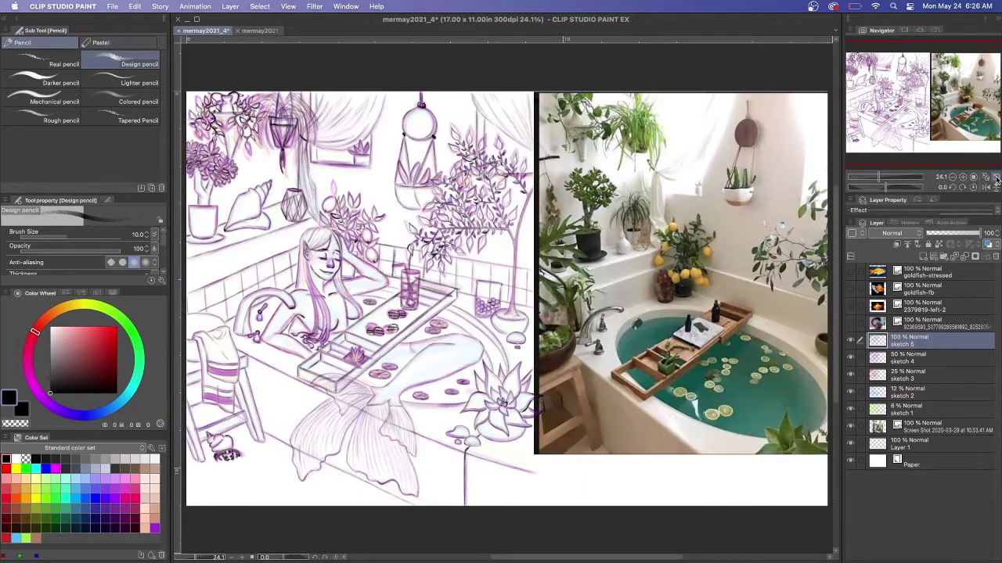
Lower the opacity of sketch 4 to 25%, sketch 3 to 12%, sketch 2 to 6% and sketch 1 to 3%, then reactivate sketch 5.
{"action": "left_click_drag", "start_coordinate": [352, 161], "coordinate": [376, 174]}
{"action": "left_click", "coordinate": [995, 178]}
{"action": "left_click", "coordinate": [939, 358]}
{"action": "left_click", "coordinate": [997, 236]}
{"action": "left_click", "coordinate": [941, 376]}
{"action": "left_click", "coordinate": [996, 236]}
{"action": "left_click", "coordinate": [941, 392]}
{"action": "left_click", "coordinate": [997, 237]}
{"action": "left_click", "coordinate": [944, 409]}
{"action": "left_click", "coordinate": [997, 236]}
{"action": "left_click", "coordinate": [950, 340]}
Select the mermaid's nose on sketch 5 and stretch its width to 107%, keeping the height at 100%.
{"action": "scroll", "coordinate": [307, 253], "scroll_direction": "up", "scroll_amount": 10}
{"action": "key", "text": "m"}
{"action": "mouse_move", "coordinate": [430, 278]}
{"action": "left_mouse_down"}
{"action": "mouse_move", "coordinate": [403, 325]}
{"action": "mouse_move", "coordinate": [432, 280]}
{"action": "left_mouse_up"}
{"action": "key", "text": "ctrl+t"}
{"action": "left_click_drag", "start_coordinate": [399, 308], "coordinate": [399, 308]}
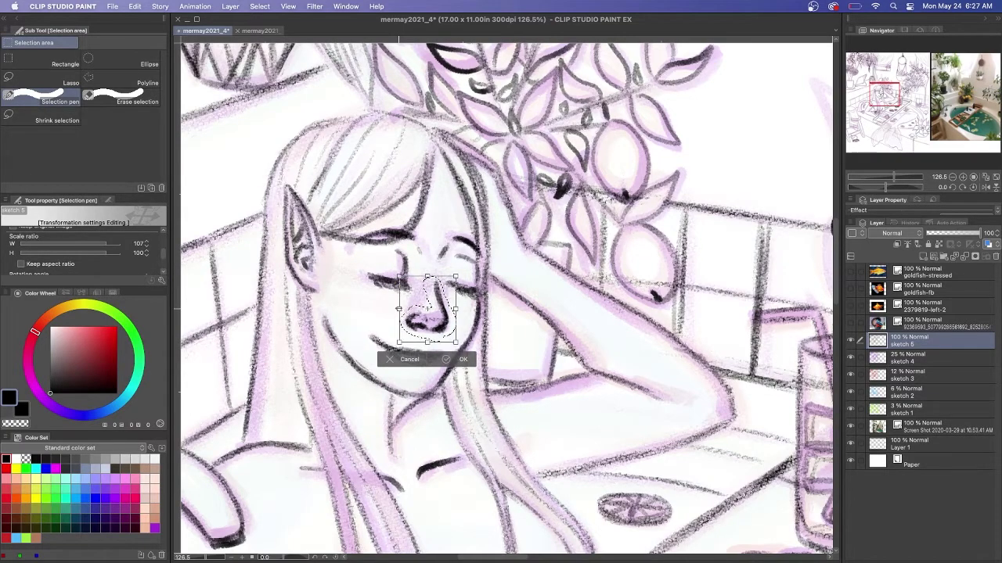
{"action": "key", "text": "Return"}
{"action": "left_click", "coordinate": [995, 179]}
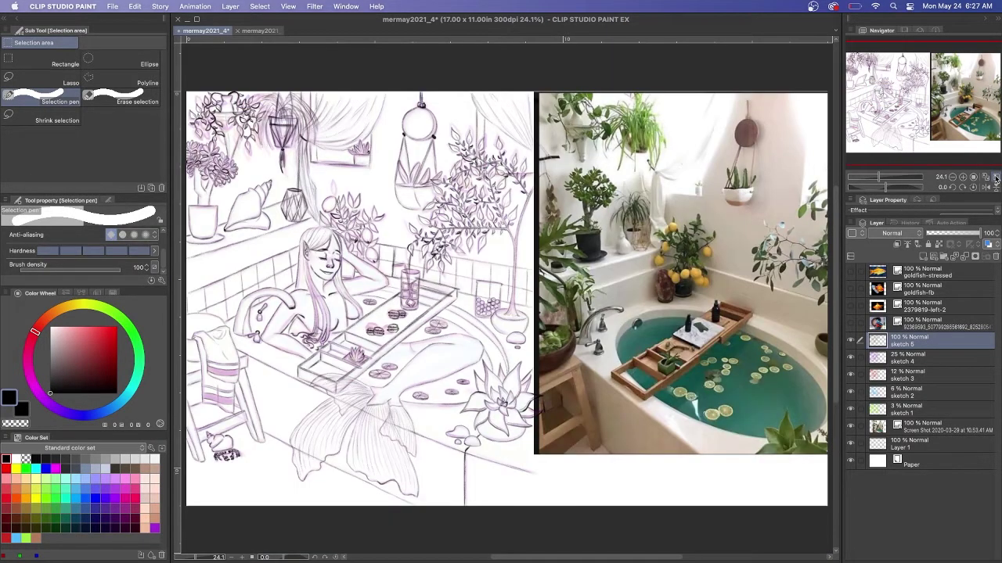
Pencil more leaves into the gaps of the tree's branches beside the hanging planter.
{"action": "scroll", "coordinate": [290, 198], "scroll_direction": "up", "scroll_amount": 5}
{"action": "key", "text": "p"}
{"action": "key", "text": "p"}
{"action": "left_click_drag", "start_coordinate": [436, 141], "coordinate": [440, 194]}
{"action": "left_click", "coordinate": [996, 179]}
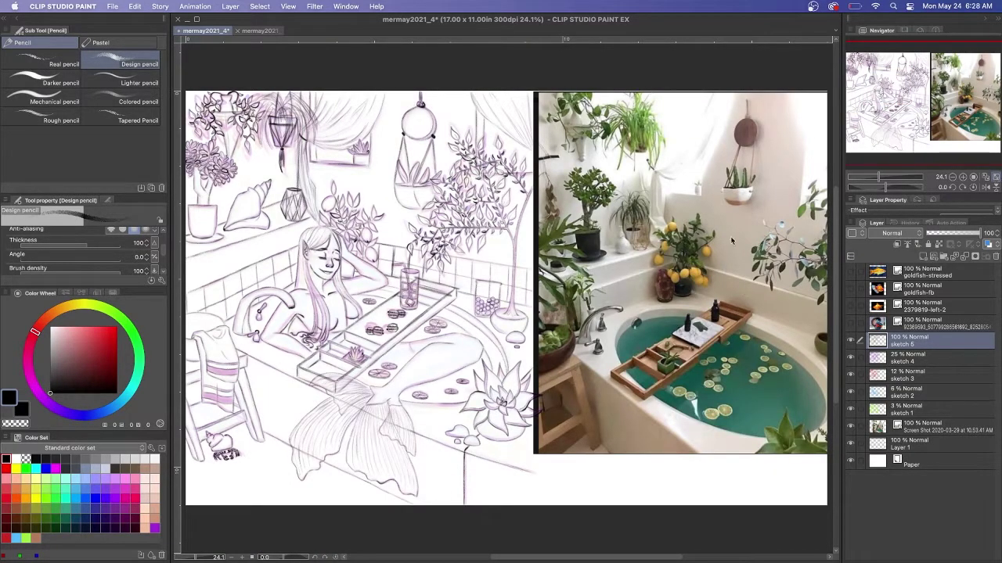
{"action": "scroll", "coordinate": [320, 130], "scroll_direction": "up", "scroll_amount": 5}
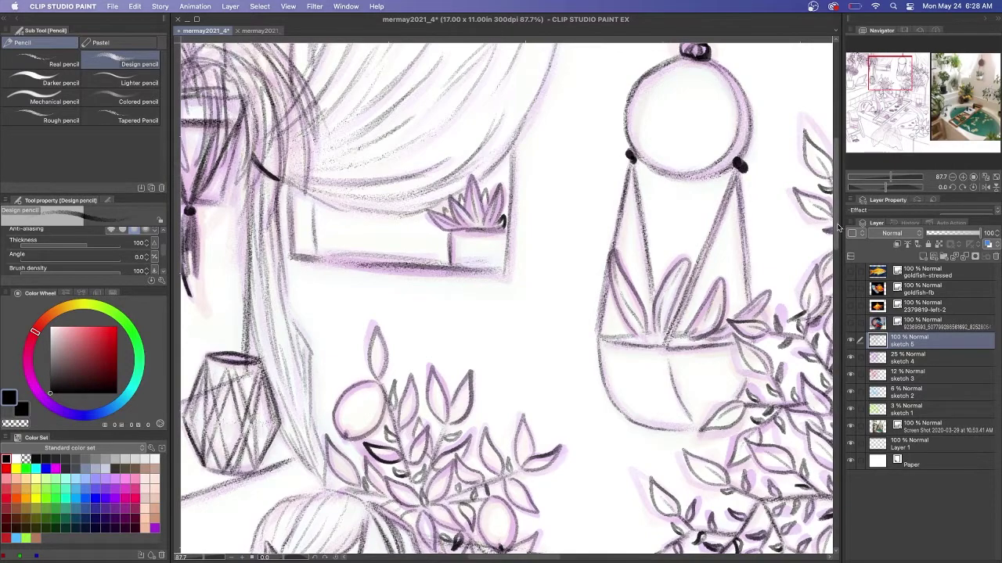
{"action": "left_click_drag", "start_coordinate": [837, 226], "coordinate": [837, 204]}
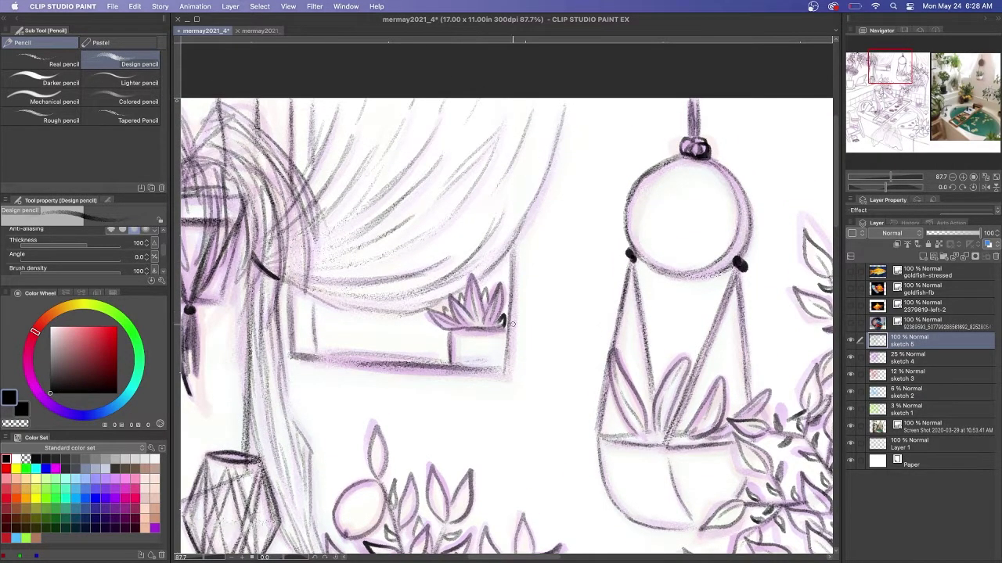
{"action": "left_click", "coordinate": [996, 180]}
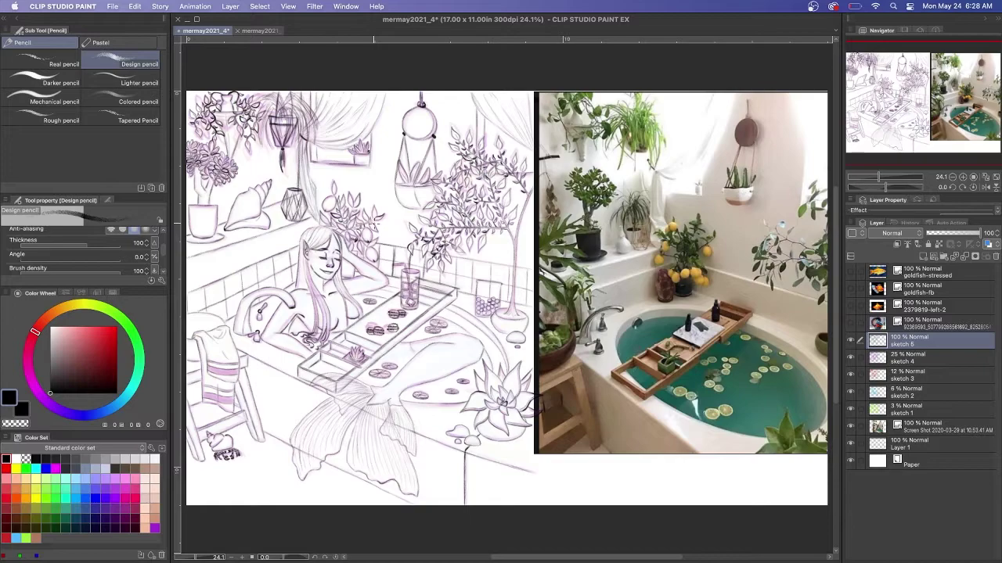
{"action": "key", "text": "super+Tab"}
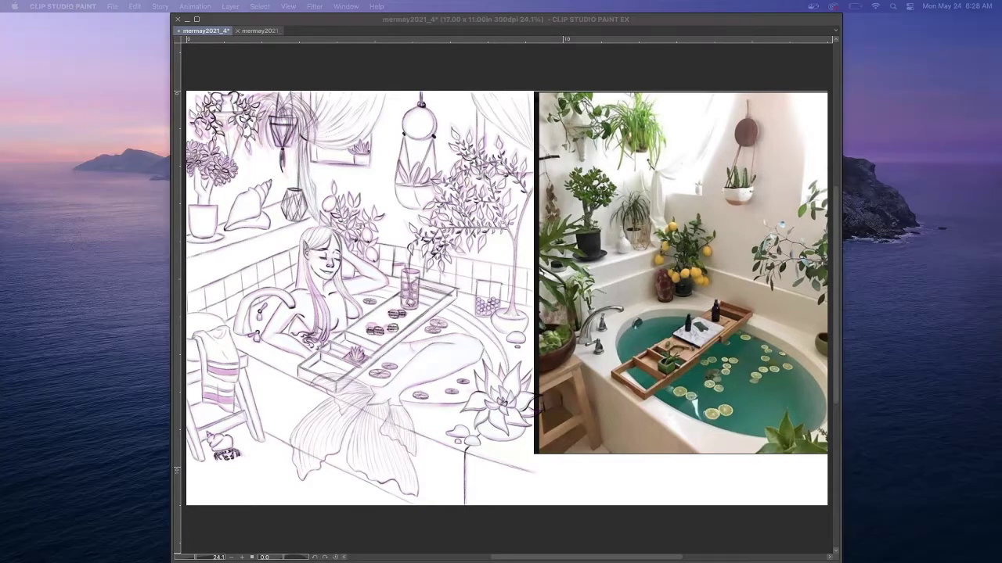
{"action": "left_click", "coordinate": [430, 532]}
Hide the sketch 4, sketch 3, sketch 2 and sketch 1 layers and keep sketch 5 active.
{"action": "left_click", "coordinate": [878, 357]}
{"action": "left_click", "coordinate": [850, 358]}
{"action": "left_click", "coordinate": [850, 375]}
{"action": "left_click", "coordinate": [851, 392]}
{"action": "key", "text": "alt+bracketright"}
{"action": "scroll", "coordinate": [335, 295], "scroll_direction": "up", "scroll_amount": 4}
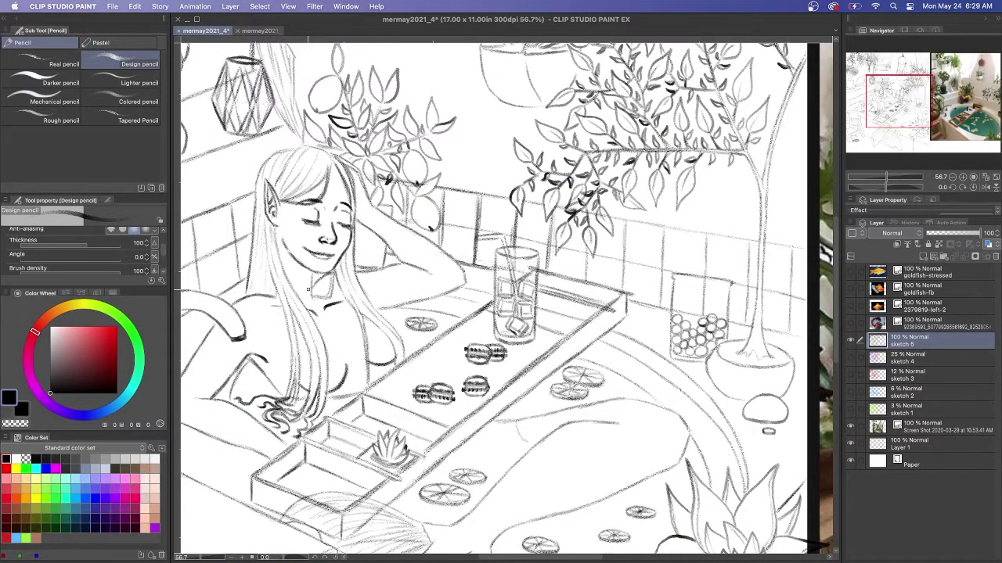
{"action": "scroll", "coordinate": [335, 286], "scroll_direction": "down", "scroll_amount": 4}
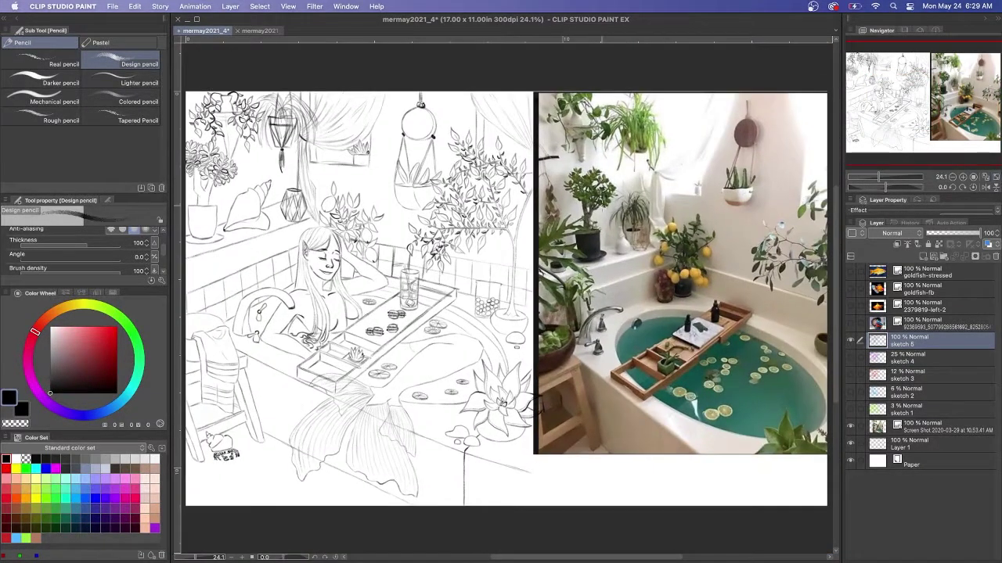
{"action": "scroll", "coordinate": [219, 175], "scroll_direction": "up", "scroll_amount": 4}
{"action": "scroll", "coordinate": [391, 241], "scroll_direction": "left", "scroll_amount": 1}
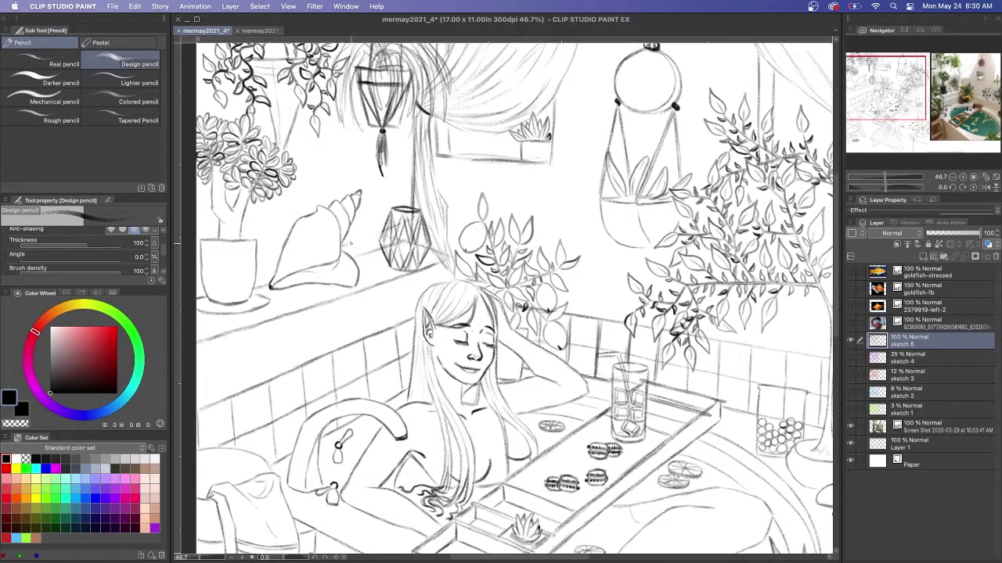
{"action": "left_click", "coordinate": [932, 464]}
{"action": "left_click", "coordinate": [942, 342]}
{"action": "left_click", "coordinate": [931, 464]}
{"action": "left_click", "coordinate": [936, 344]}
{"action": "scroll", "coordinate": [428, 295], "scroll_direction": "up", "scroll_amount": 2}
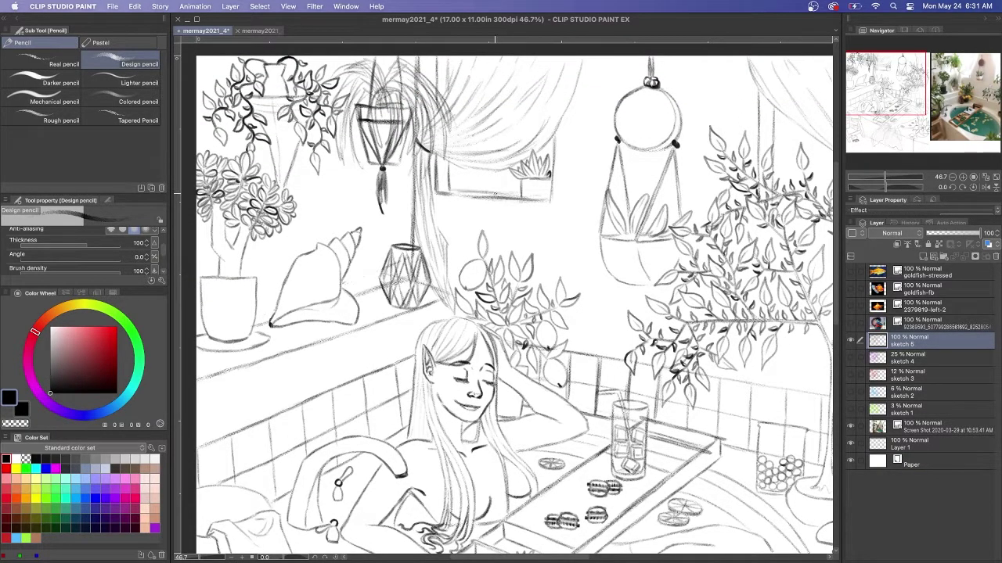
Pencil the ledge's back edge beside the geometric lantern and darken the lower folds of the hanging curtain.
{"action": "scroll", "coordinate": [438, 214], "scroll_direction": "down", "scroll_amount": 3}
{"action": "left_click", "coordinate": [996, 177]}
{"action": "scroll", "coordinate": [317, 219], "scroll_direction": "up", "scroll_amount": 5}
{"action": "left_click_drag", "start_coordinate": [316, 234], "coordinate": [370, 221]}
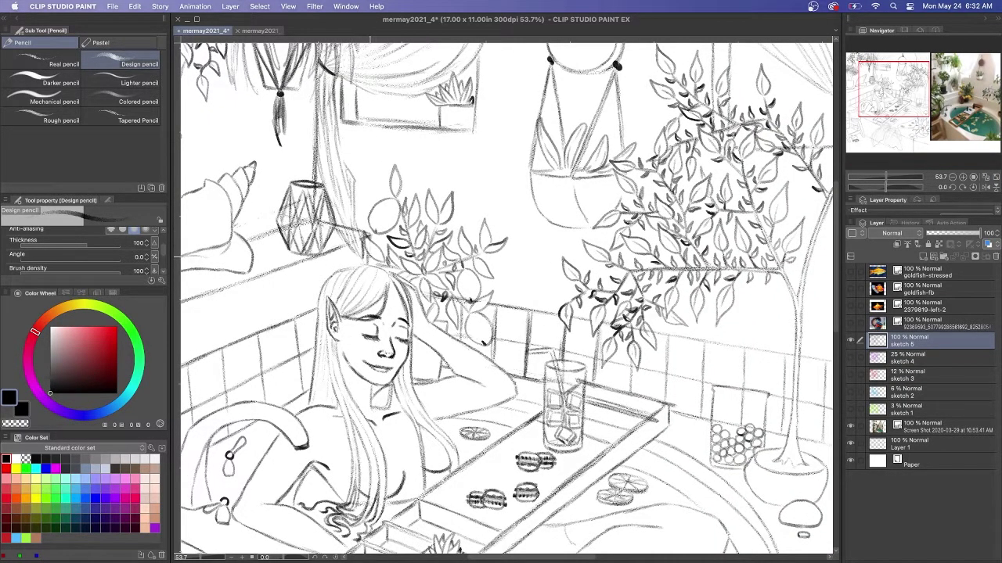
{"action": "left_click_drag", "start_coordinate": [336, 214], "coordinate": [362, 260]}
{"action": "mouse_move", "coordinate": [334, 211]}
{"action": "left_mouse_down"}
{"action": "mouse_move", "coordinate": [359, 255]}
{"action": "mouse_move", "coordinate": [349, 238]}
{"action": "left_mouse_up"}
{"action": "scroll", "coordinate": [364, 249], "scroll_direction": "down", "scroll_amount": 4}
Strengthen the ledge's edges below and behind the conch shell, and fit the whole canvas in view.
{"action": "scroll", "coordinate": [363, 270], "scroll_direction": "up", "scroll_amount": 5}
{"action": "mouse_move", "coordinate": [364, 274]}
{"action": "left_mouse_down"}
{"action": "mouse_move", "coordinate": [590, 200]}
{"action": "mouse_move", "coordinate": [542, 211]}
{"action": "left_mouse_up"}
{"action": "left_click_drag", "start_coordinate": [436, 187], "coordinate": [298, 234]}
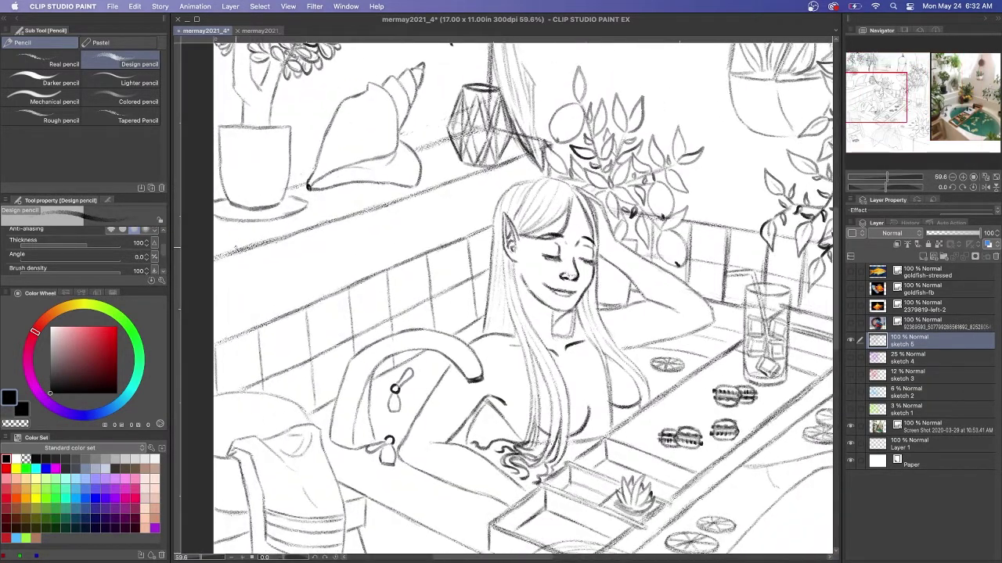
{"action": "scroll", "coordinate": [367, 296], "scroll_direction": "down", "scroll_amount": 5}
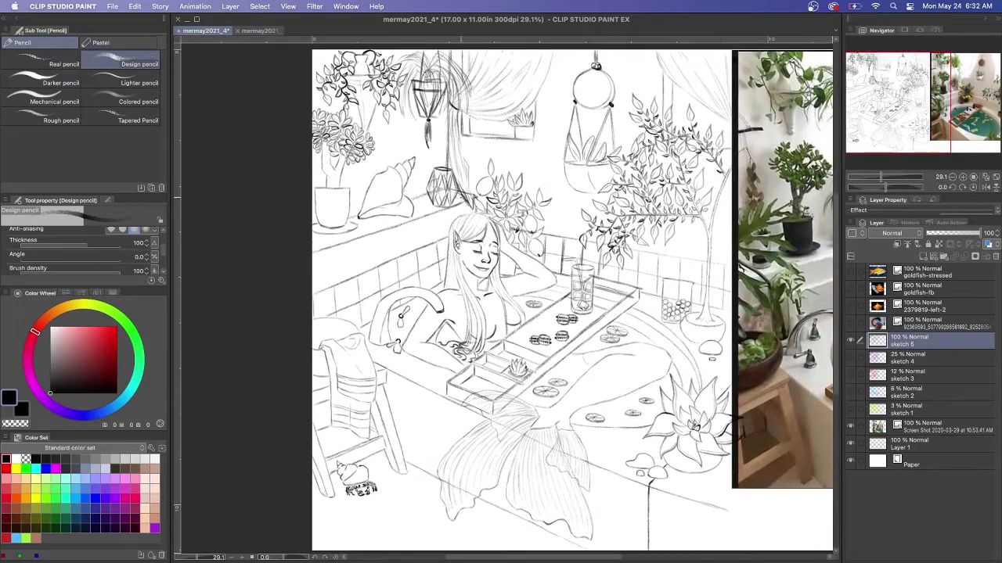
{"action": "left_click_drag", "start_coordinate": [671, 295], "coordinate": [554, 299]}
{"action": "left_click", "coordinate": [996, 178]}
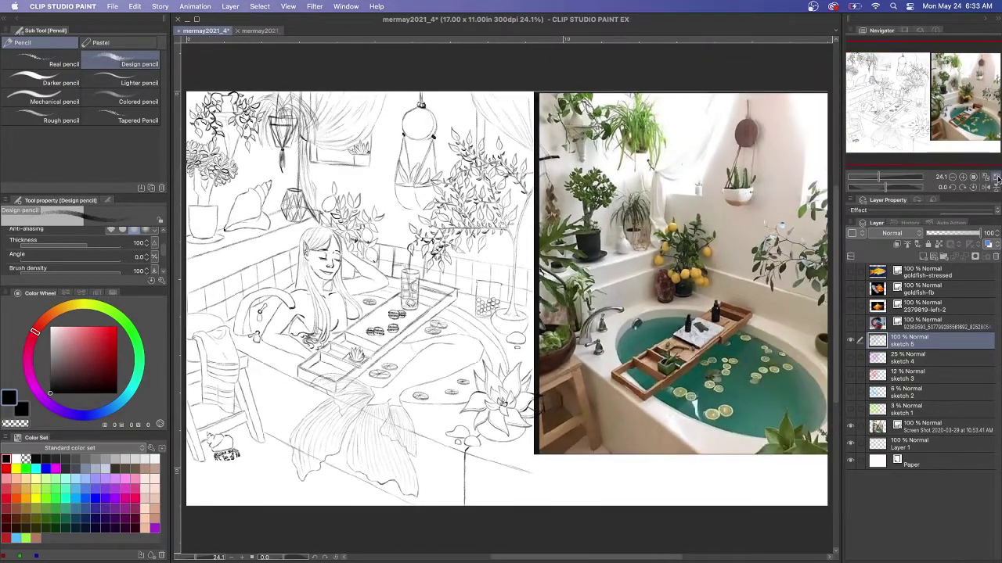
Add a layer clipped to sketch 5 and paint over the whole sketch in purple with the Fill-in mono pen.
{"action": "left_click", "coordinate": [922, 257]}
{"action": "left_click", "coordinate": [897, 244]}
{"action": "key", "text": "p"}
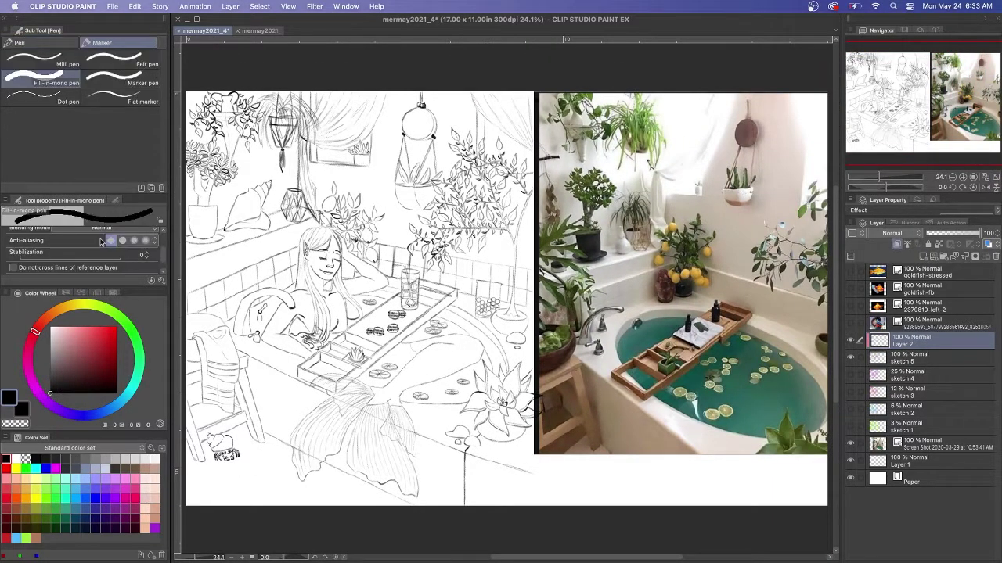
{"action": "left_click", "coordinate": [155, 529]}
{"action": "mouse_move", "coordinate": [197, 100]}
{"action": "left_mouse_down"}
{"action": "mouse_move", "coordinate": [421, 74]}
{"action": "mouse_move", "coordinate": [512, 414]}
{"action": "mouse_move", "coordinate": [477, 203]}
{"action": "mouse_move", "coordinate": [343, 148]}
{"action": "mouse_move", "coordinate": [202, 341]}
{"action": "mouse_move", "coordinate": [274, 307]}
{"action": "mouse_move", "coordinate": [458, 439]}
{"action": "mouse_move", "coordinate": [279, 324]}
{"action": "left_mouse_up"}
Merge the purple layer into sketch 5, set sketch 5's opacity to 50%, and save the file.
{"action": "right_click", "coordinate": [900, 339]}
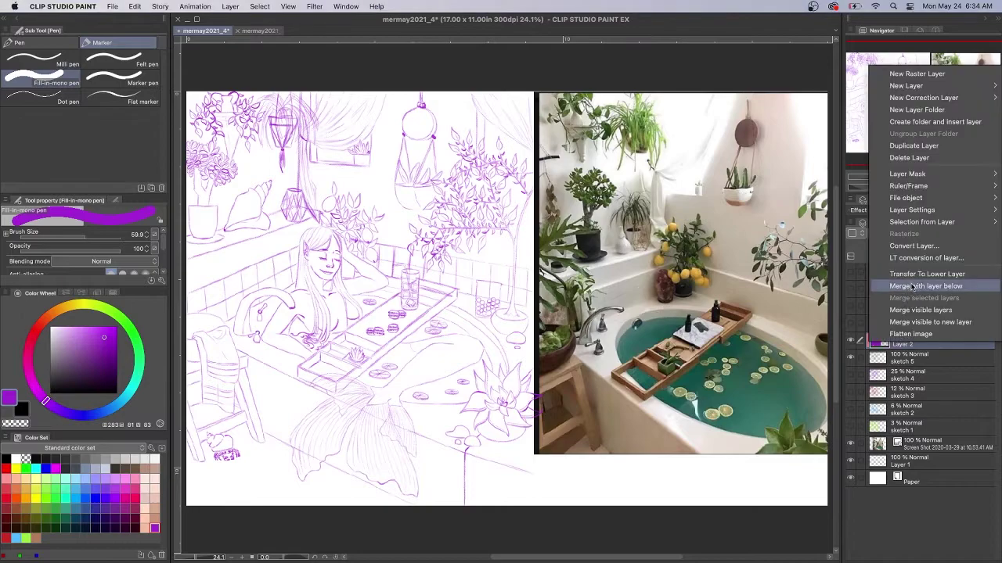
{"action": "left_click", "coordinate": [932, 346]}
{"action": "left_click", "coordinate": [955, 233]}
{"action": "key", "text": "super+s"}
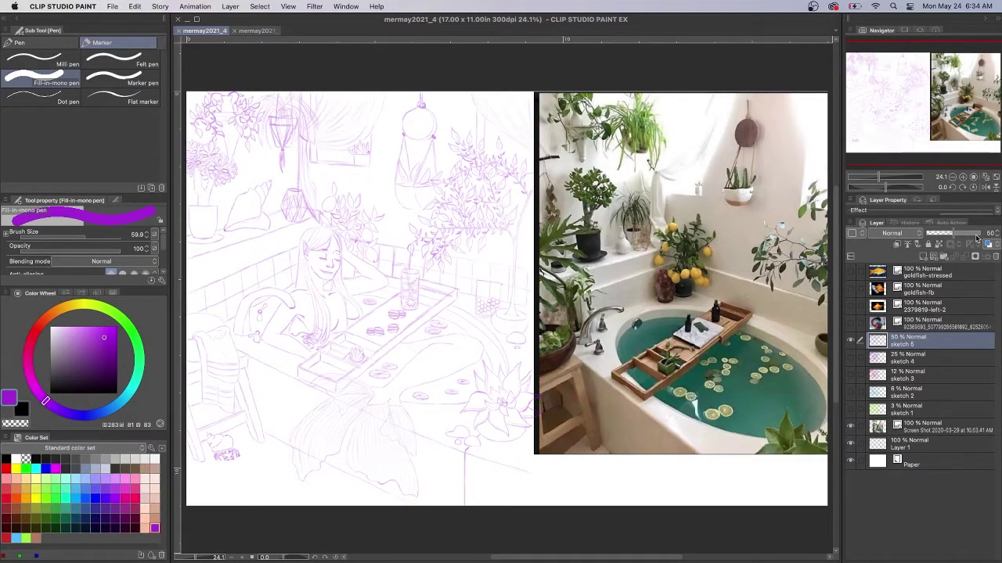
Create a new layer above sketch 5 and name it lineart.
{"action": "left_click", "coordinate": [923, 257]}
{"action": "double_click", "coordinate": [906, 345]}
{"action": "type", "text": "lineart"}
{"action": "key", "text": "Return"}
Set up the Tapered Pen with brush size 10 and black as the drawing colour.
{"action": "left_click", "coordinate": [40, 43]}
{"action": "left_click", "coordinate": [136, 235]}
{"action": "type", "text": "10"}
{"action": "key", "text": "Return"}
{"action": "key", "text": "d"}
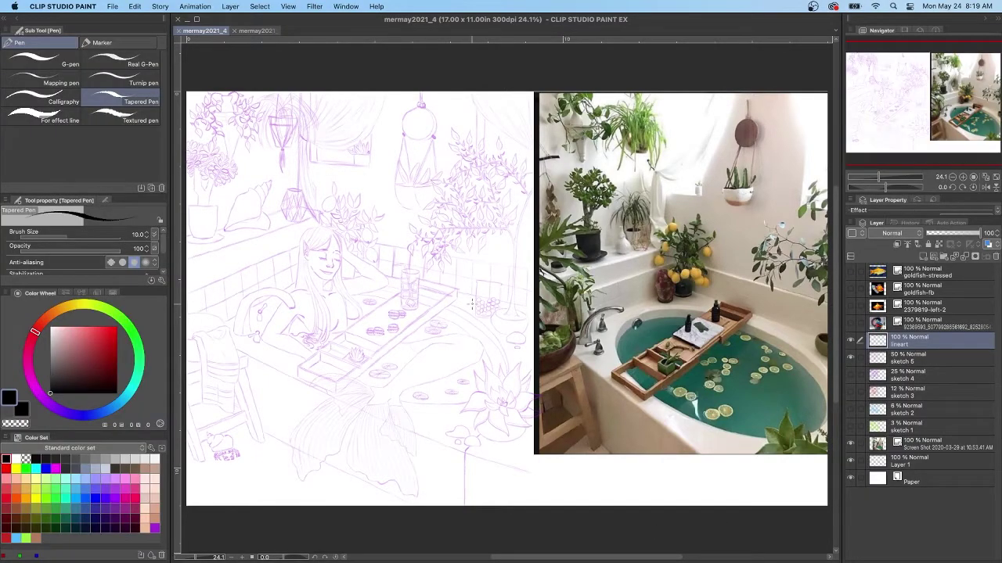
Ink the bridge, tip and nostrils of the mermaid's nose at 200% zoom.
{"action": "scroll", "coordinate": [892, 99], "scroll_direction": "up", "scroll_amount": 5}
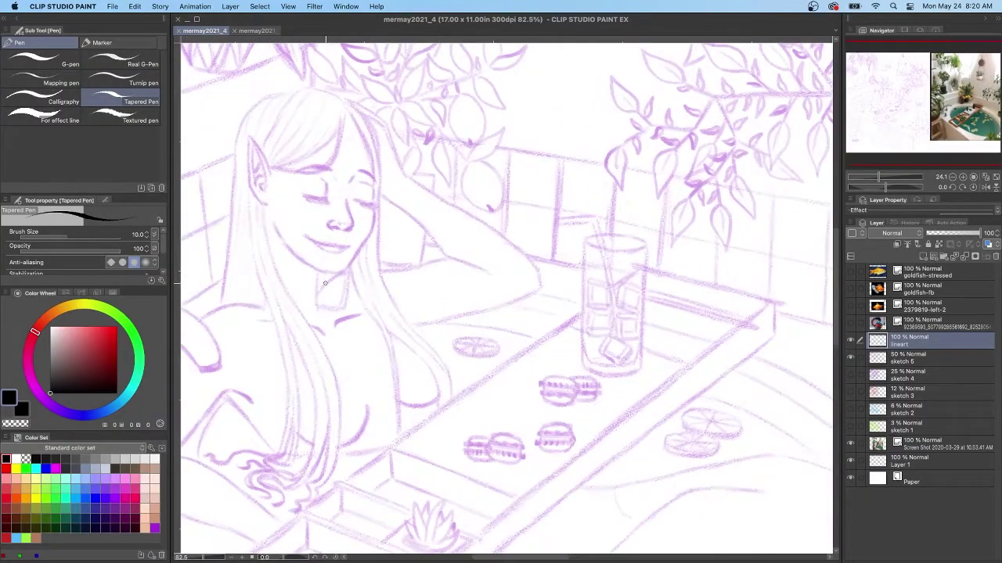
{"action": "left_click_drag", "start_coordinate": [892, 98], "coordinate": [882, 97]}
{"action": "left_click", "coordinate": [963, 177]}
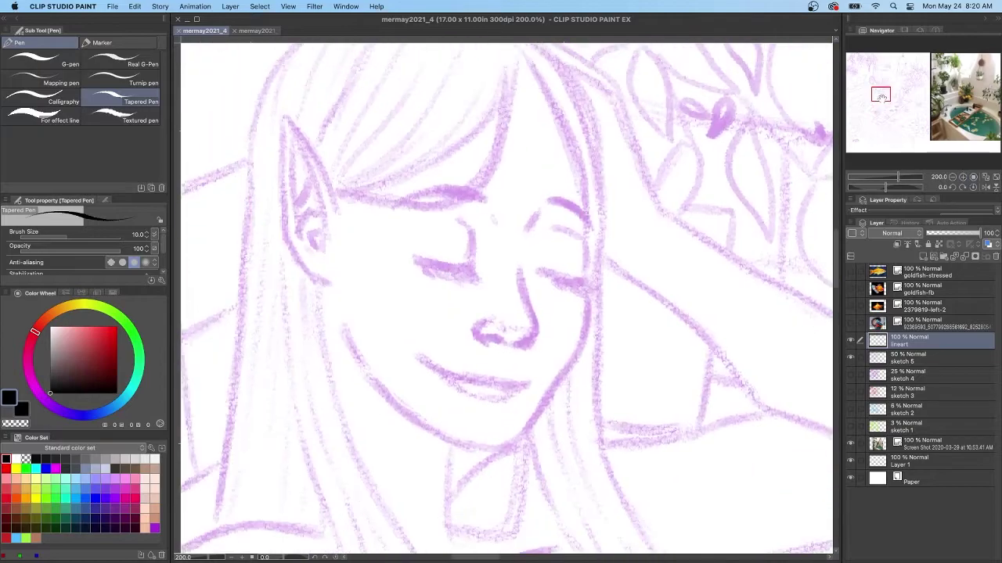
{"action": "left_click_drag", "start_coordinate": [520, 270], "coordinate": [536, 324]}
{"action": "mouse_move", "coordinate": [537, 331]}
{"action": "left_mouse_down"}
{"action": "mouse_move", "coordinate": [513, 349]}
{"action": "mouse_move", "coordinate": [482, 337]}
{"action": "mouse_move", "coordinate": [493, 326]}
{"action": "mouse_move", "coordinate": [523, 353]}
{"action": "mouse_move", "coordinate": [499, 328]}
{"action": "mouse_move", "coordinate": [539, 329]}
{"action": "left_mouse_up"}
{"action": "left_click_drag", "start_coordinate": [520, 263], "coordinate": [540, 320]}
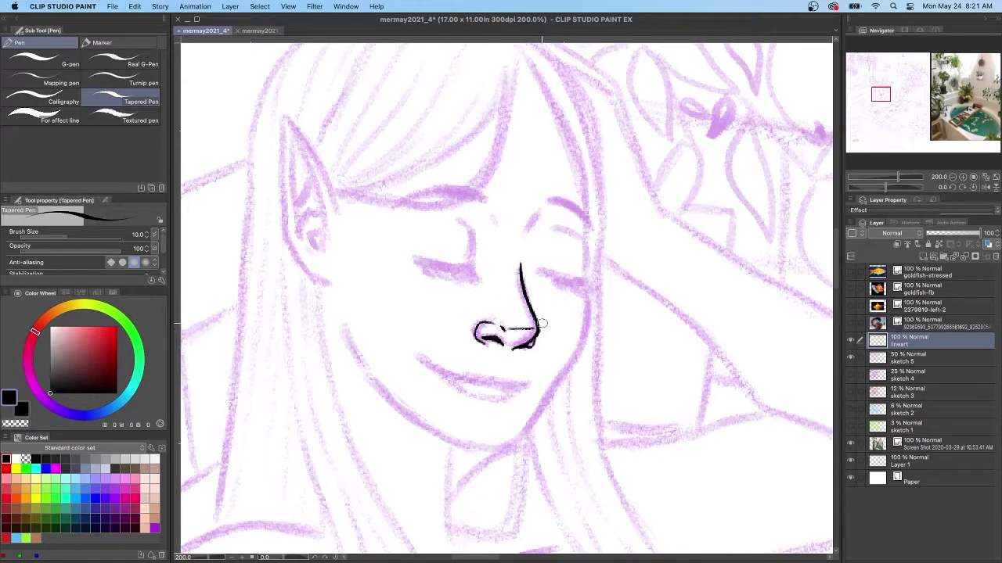
Ink the swept fringe across the forehead and the pointed ear with its inner folds.
{"action": "mouse_move", "coordinate": [520, 52]}
{"action": "left_mouse_down"}
{"action": "mouse_move", "coordinate": [494, 165]}
{"action": "mouse_move", "coordinate": [508, 128]}
{"action": "mouse_move", "coordinate": [427, 207]}
{"action": "mouse_move", "coordinate": [336, 192]}
{"action": "left_mouse_up"}
{"action": "mouse_move", "coordinate": [505, 66]}
{"action": "left_mouse_down"}
{"action": "mouse_move", "coordinate": [486, 165]}
{"action": "mouse_move", "coordinate": [460, 193]}
{"action": "mouse_move", "coordinate": [438, 202]}
{"action": "mouse_move", "coordinate": [345, 189]}
{"action": "left_mouse_up"}
{"action": "mouse_move", "coordinate": [283, 115]}
{"action": "left_mouse_down"}
{"action": "mouse_move", "coordinate": [330, 184]}
{"action": "mouse_move", "coordinate": [282, 158]}
{"action": "mouse_move", "coordinate": [293, 243]}
{"action": "mouse_move", "coordinate": [306, 268]}
{"action": "mouse_move", "coordinate": [345, 285]}
{"action": "mouse_move", "coordinate": [324, 216]}
{"action": "mouse_move", "coordinate": [314, 250]}
{"action": "left_mouse_up"}
{"action": "left_click_drag", "start_coordinate": [288, 129], "coordinate": [310, 253]}
{"action": "left_click_drag", "start_coordinate": [321, 210], "coordinate": [315, 244]}
{"action": "left_click_drag", "start_coordinate": [313, 173], "coordinate": [296, 211]}
{"action": "left_click_drag", "start_coordinate": [501, 95], "coordinate": [372, 191]}
Ink the smiling mouth with its upper and lower lip, redoing the strokes until the curve fits the sketch.
{"action": "left_click_drag", "start_coordinate": [437, 369], "coordinate": [454, 379]}
{"action": "mouse_move", "coordinate": [529, 388]}
{"action": "left_mouse_down"}
{"action": "mouse_move", "coordinate": [454, 379]}
{"action": "mouse_move", "coordinate": [488, 387]}
{"action": "left_mouse_up"}
{"action": "key", "text": "super+z"}
{"action": "left_click_drag", "start_coordinate": [531, 385], "coordinate": [491, 389]}
{"action": "mouse_move", "coordinate": [438, 371]}
{"action": "left_mouse_down"}
{"action": "mouse_move", "coordinate": [479, 397]}
{"action": "mouse_move", "coordinate": [470, 399]}
{"action": "mouse_move", "coordinate": [520, 385]}
{"action": "mouse_move", "coordinate": [495, 380]}
{"action": "left_mouse_up"}
{"action": "key", "text": "super+z"}
{"action": "mouse_move", "coordinate": [446, 372]}
{"action": "left_mouse_down"}
{"action": "mouse_move", "coordinate": [522, 391]}
{"action": "mouse_move", "coordinate": [471, 398]}
{"action": "left_mouse_up"}
{"action": "key", "text": "super+z"}
{"action": "key", "text": "super+z"}
{"action": "key", "text": "super+z"}
{"action": "key", "text": "super+z"}
{"action": "left_click_drag", "start_coordinate": [528, 385], "coordinate": [448, 375]}
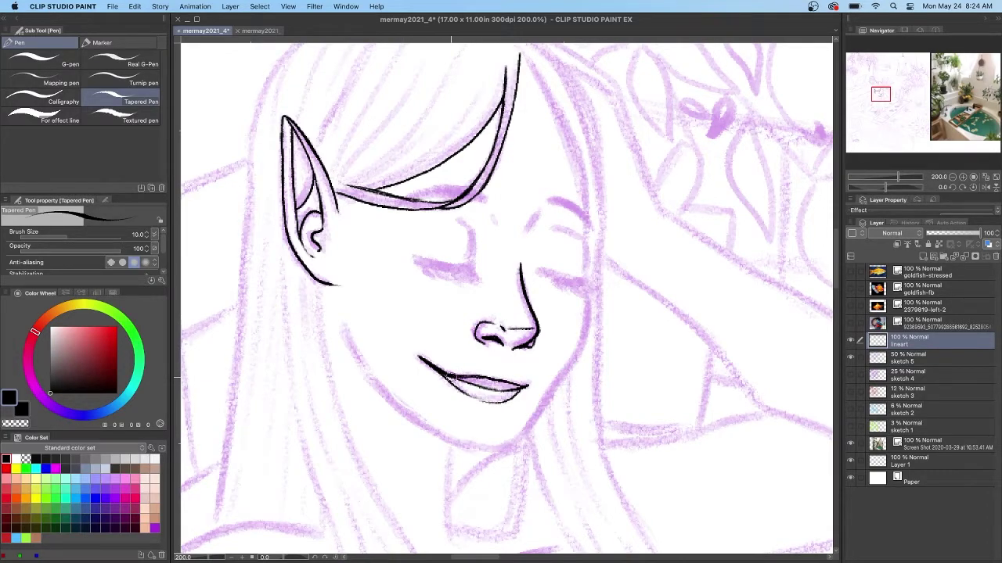
{"action": "key", "text": "super+z"}
{"action": "key", "text": "super+z"}
{"action": "left_click_drag", "start_coordinate": [493, 382], "coordinate": [449, 375]}
Select the inked mouth, widen and reposition it slightly under the nose, and deselect it.
{"action": "key", "text": "m"}
{"action": "mouse_move", "coordinate": [419, 358]}
{"action": "left_mouse_down"}
{"action": "mouse_move", "coordinate": [538, 388]}
{"action": "mouse_move", "coordinate": [480, 401]}
{"action": "left_mouse_up"}
{"action": "key", "text": "super+t"}
{"action": "left_click_drag", "start_coordinate": [164, 240], "coordinate": [164, 257]}
{"action": "left_click_drag", "start_coordinate": [554, 344], "coordinate": [564, 339]}
{"action": "left_click_drag", "start_coordinate": [485, 379], "coordinate": [488, 379]}
{"action": "left_click", "coordinate": [513, 432]}
{"action": "left_click", "coordinate": [396, 435]}
Ink the brow creases, the near closed eye with its lashes, and the far eye's lids.
{"action": "key", "text": "p"}
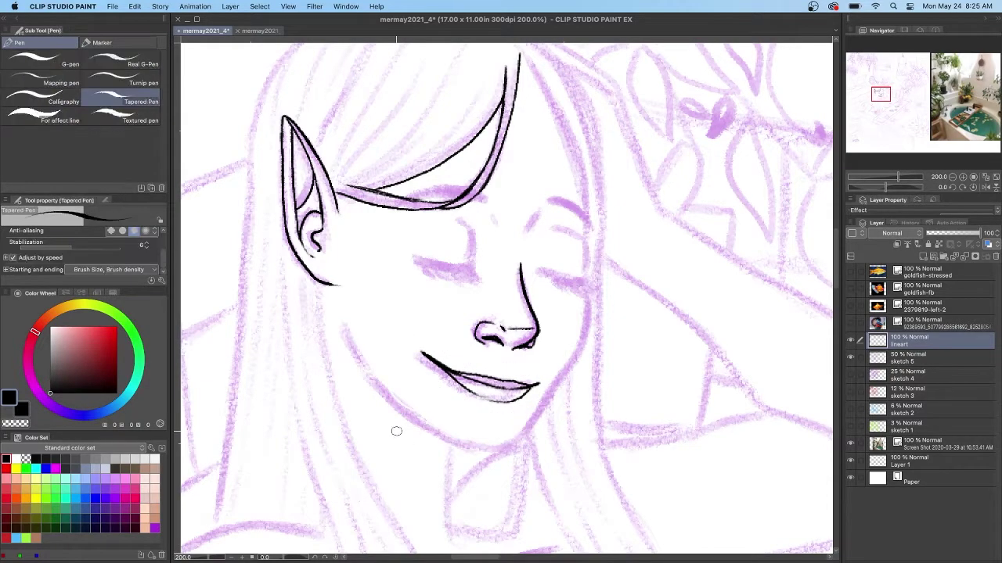
{"action": "left_click_drag", "start_coordinate": [539, 211], "coordinate": [529, 228]}
{"action": "mouse_move", "coordinate": [493, 216]}
{"action": "left_mouse_down"}
{"action": "mouse_move", "coordinate": [458, 220]}
{"action": "mouse_move", "coordinate": [471, 270]}
{"action": "left_mouse_up"}
{"action": "mouse_move", "coordinate": [413, 256]}
{"action": "left_mouse_down"}
{"action": "mouse_move", "coordinate": [478, 266]}
{"action": "mouse_move", "coordinate": [452, 268]}
{"action": "left_mouse_up"}
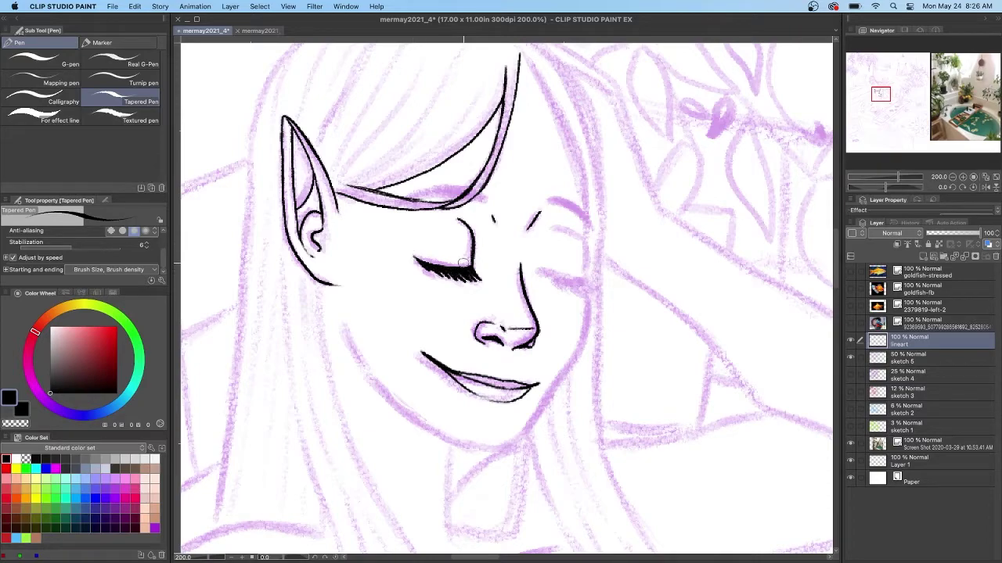
{"action": "left_click_drag", "start_coordinate": [552, 228], "coordinate": [587, 283]}
Ink the hairline from the parting down the far side of the forehead to the eye.
{"action": "scroll", "coordinate": [502, 100], "scroll_direction": "up", "scroll_amount": 3}
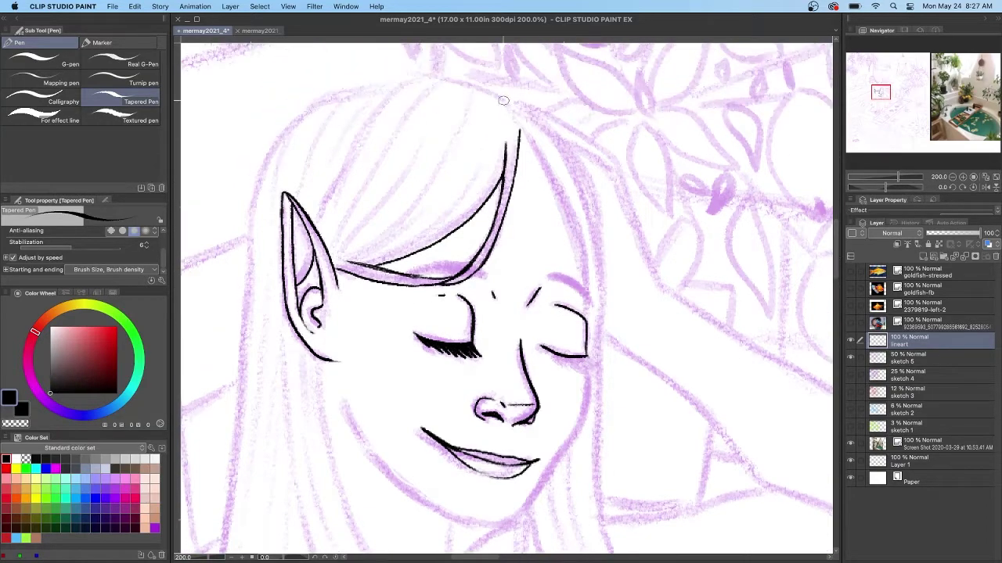
{"action": "mouse_move", "coordinate": [499, 96]}
{"action": "left_mouse_down"}
{"action": "mouse_move", "coordinate": [591, 282]}
{"action": "mouse_move", "coordinate": [595, 332]}
{"action": "left_mouse_up"}
{"action": "scroll", "coordinate": [596, 206], "scroll_direction": "down", "scroll_amount": 6}
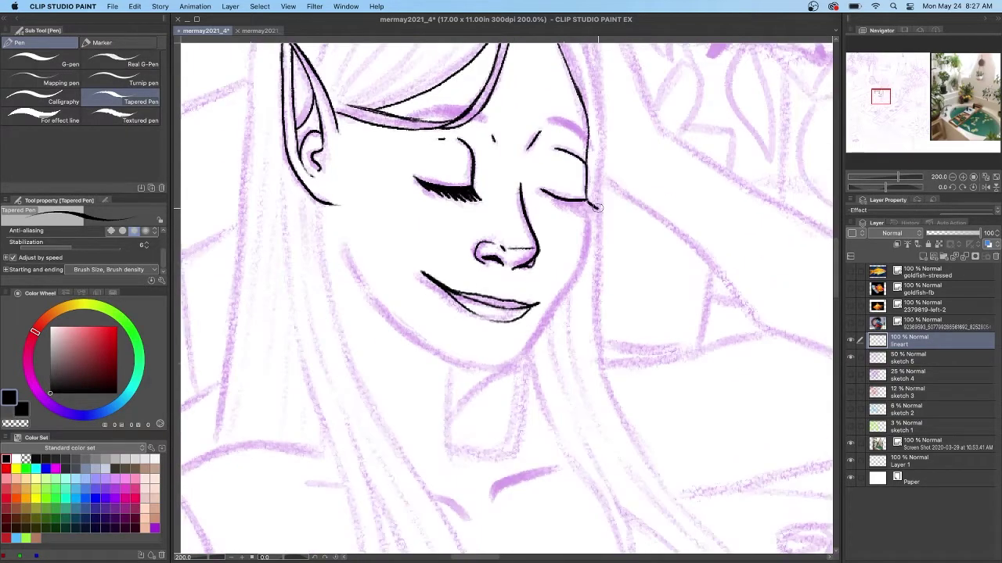
Ink the lashes of the far eye and the arched eyebrow above the near eye.
{"action": "mouse_move", "coordinate": [589, 205]}
{"action": "left_mouse_down"}
{"action": "mouse_move", "coordinate": [544, 191]}
{"action": "mouse_move", "coordinate": [590, 202]}
{"action": "mouse_move", "coordinate": [585, 145]}
{"action": "mouse_move", "coordinate": [546, 120]}
{"action": "left_mouse_up"}
{"action": "key", "text": "super+z"}
{"action": "left_click_drag", "start_coordinate": [446, 115], "coordinate": [385, 125]}
{"action": "mouse_move", "coordinate": [484, 118]}
{"action": "left_mouse_down"}
{"action": "mouse_move", "coordinate": [461, 102]}
{"action": "mouse_move", "coordinate": [385, 133]}
{"action": "left_mouse_up"}
{"action": "mouse_move", "coordinate": [587, 142]}
{"action": "left_mouse_down"}
{"action": "mouse_move", "coordinate": [549, 124]}
{"action": "mouse_move", "coordinate": [584, 123]}
{"action": "mouse_move", "coordinate": [587, 144]}
{"action": "left_mouse_up"}
{"action": "key", "text": "super+z"}
{"action": "key", "text": "super+z"}
{"action": "left_click_drag", "start_coordinate": [549, 123], "coordinate": [590, 134]}
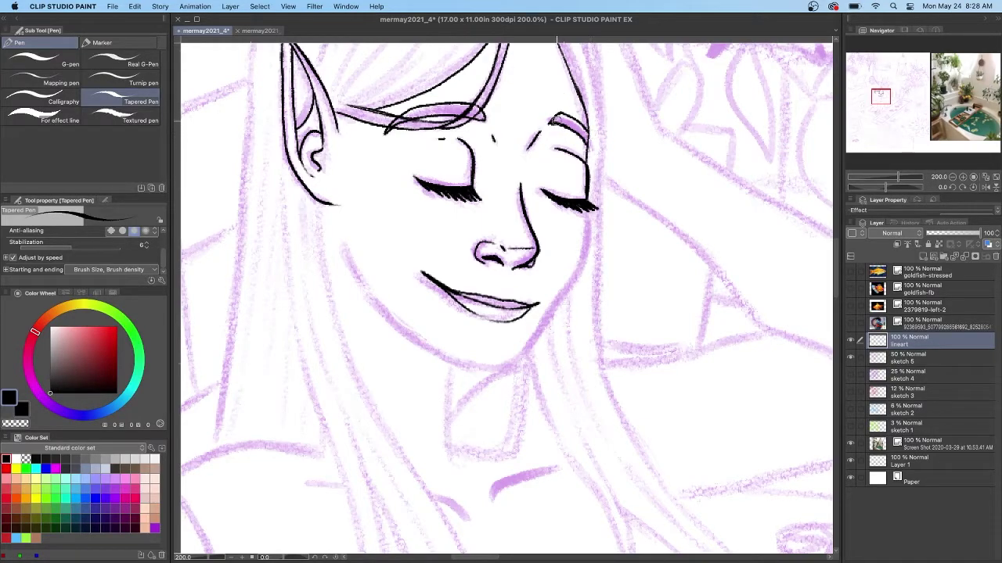
{"action": "key", "text": "super+z"}
Select the near eyebrow, copy it, and paste it as a separate layer.
{"action": "key", "text": "m"}
{"action": "mouse_move", "coordinate": [490, 119]}
{"action": "left_mouse_down"}
{"action": "mouse_move", "coordinate": [461, 101]}
{"action": "mouse_move", "coordinate": [480, 116]}
{"action": "mouse_move", "coordinate": [403, 116]}
{"action": "mouse_move", "coordinate": [385, 133]}
{"action": "left_mouse_up"}
{"action": "key", "text": "super+c"}
{"action": "key", "text": "super+v"}
Flip the pasted eyebrow horizontally, rotate it into place above the far eye, and trim the part beyond the face.
{"action": "key", "text": "super+t"}
{"action": "left_click_drag", "start_coordinate": [432, 111], "coordinate": [591, 112]}
{"action": "key", "text": "h"}
{"action": "left_click_drag", "start_coordinate": [656, 144], "coordinate": [638, 169]}
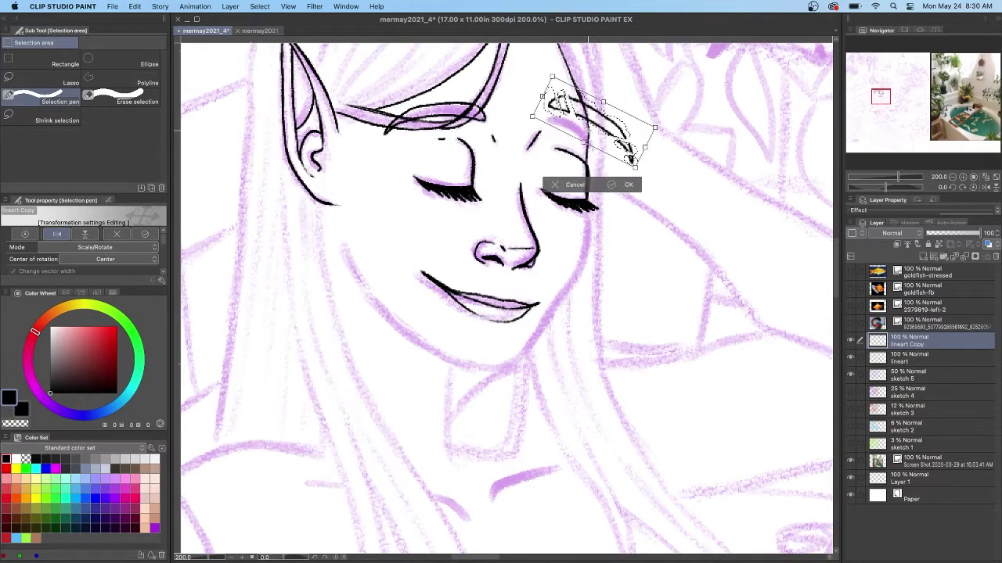
{"action": "left_click_drag", "start_coordinate": [608, 130], "coordinate": [602, 145]}
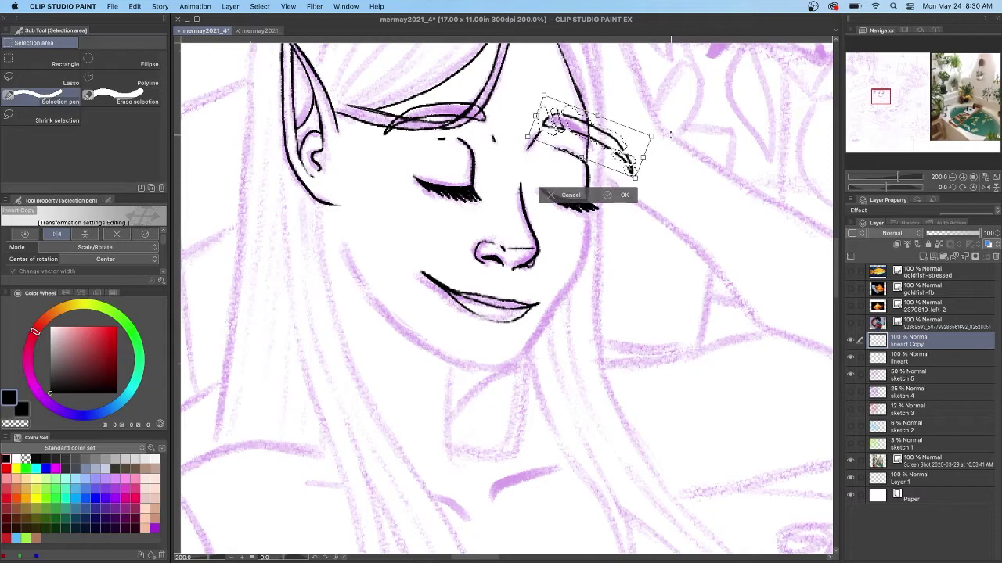
{"action": "key", "text": "Return"}
{"action": "key", "text": "p"}
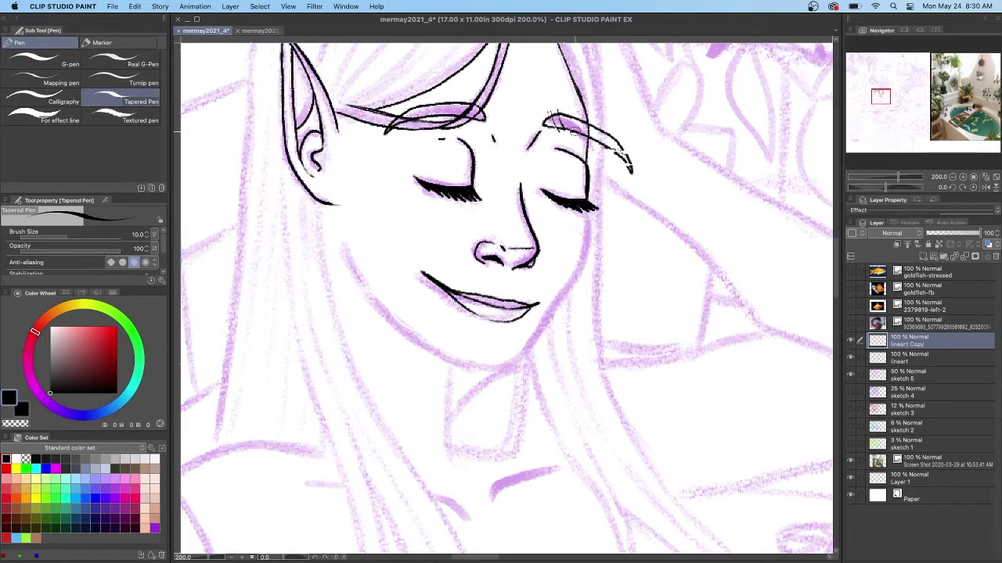
{"action": "left_click_drag", "start_coordinate": [592, 128], "coordinate": [630, 172]}
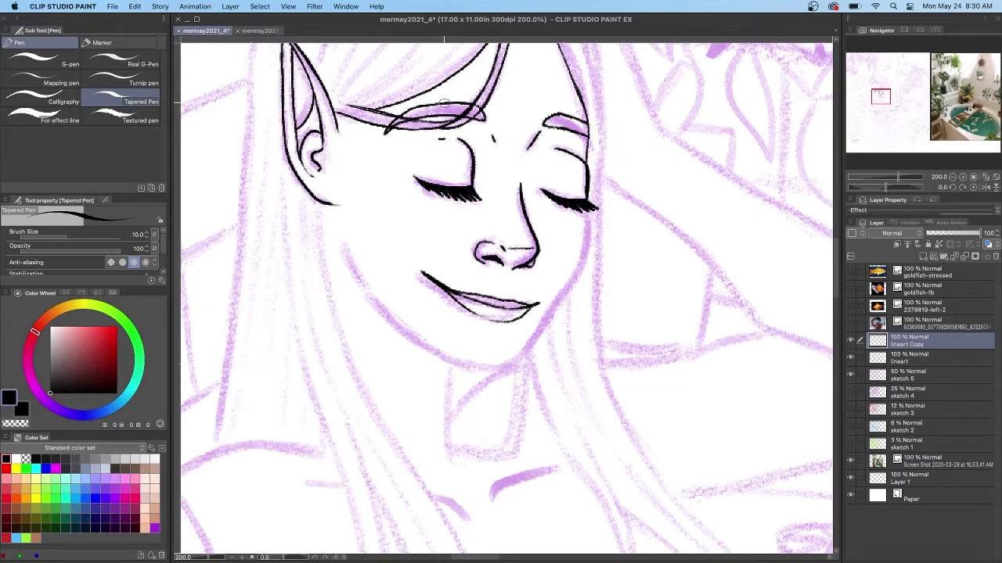
Ink the far cheek contour from the eye down to the chin with a thickened line.
{"action": "mouse_move", "coordinate": [588, 223]}
{"action": "left_mouse_down"}
{"action": "mouse_move", "coordinate": [583, 265]}
{"action": "mouse_move", "coordinate": [561, 298]}
{"action": "left_mouse_up"}
{"action": "mouse_move", "coordinate": [588, 207]}
{"action": "left_mouse_down"}
{"action": "mouse_move", "coordinate": [579, 262]}
{"action": "mouse_move", "coordinate": [528, 349]}
{"action": "left_mouse_up"}
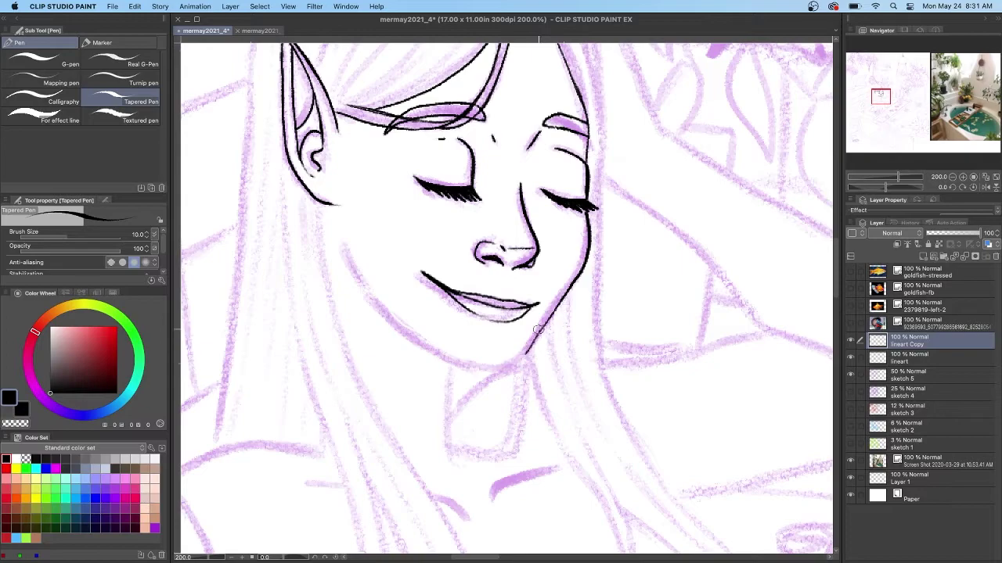
{"action": "mouse_move", "coordinate": [587, 209]}
{"action": "left_mouse_down"}
{"action": "mouse_move", "coordinate": [584, 254]}
{"action": "mouse_move", "coordinate": [554, 310]}
{"action": "mouse_move", "coordinate": [523, 356]}
{"action": "mouse_move", "coordinate": [495, 370]}
{"action": "left_mouse_up"}
{"action": "mouse_move", "coordinate": [587, 217]}
{"action": "left_mouse_down"}
{"action": "mouse_move", "coordinate": [579, 266]}
{"action": "mouse_move", "coordinate": [508, 363]}
{"action": "left_mouse_up"}
Ink the near jawline from below the ear to the chin and thicken its upper part.
{"action": "left_click_drag", "start_coordinate": [344, 248], "coordinate": [418, 343]}
{"action": "key", "text": "super+z"}
{"action": "key", "text": "super+z"}
{"action": "mouse_move", "coordinate": [342, 245]}
{"action": "left_mouse_down"}
{"action": "mouse_move", "coordinate": [380, 311]}
{"action": "mouse_move", "coordinate": [417, 343]}
{"action": "mouse_move", "coordinate": [494, 370]}
{"action": "left_mouse_up"}
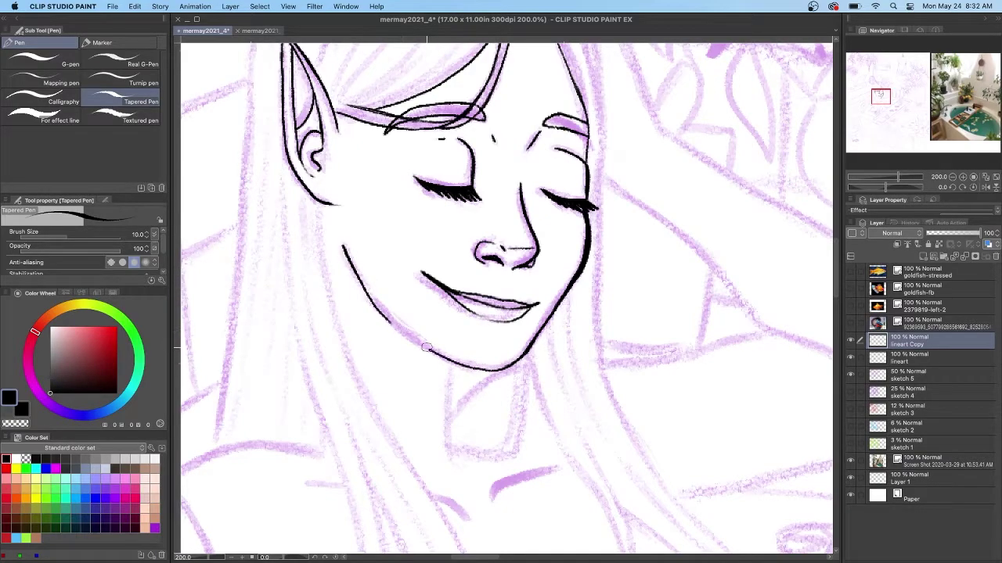
{"action": "mouse_move", "coordinate": [352, 268]}
{"action": "left_mouse_down"}
{"action": "mouse_move", "coordinate": [386, 318]}
{"action": "mouse_move", "coordinate": [424, 348]}
{"action": "left_mouse_up"}
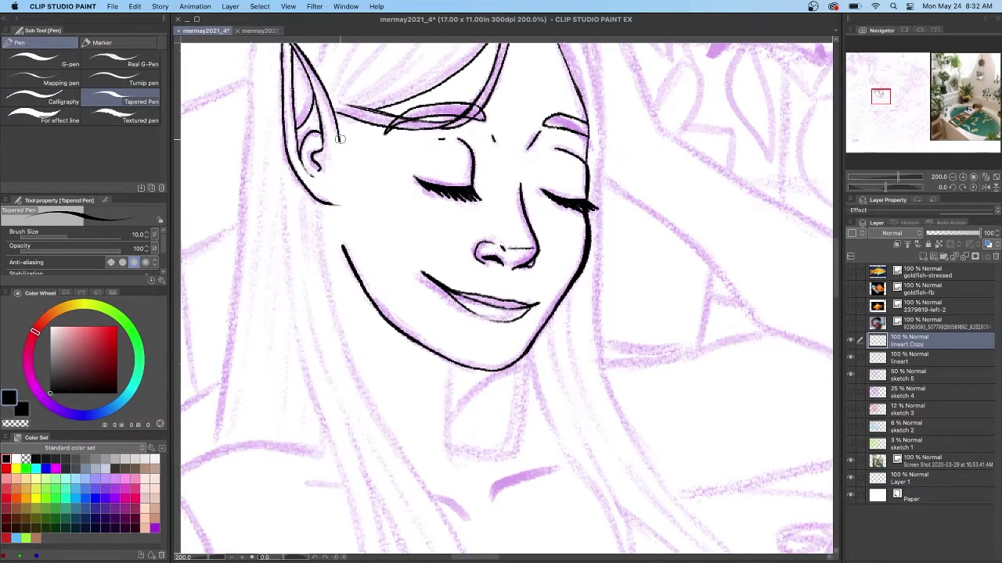
Merge the eyebrow copy into the lineart layer and ink the near side of the neck downward from the jaw.
{"action": "key", "text": "super+e"}
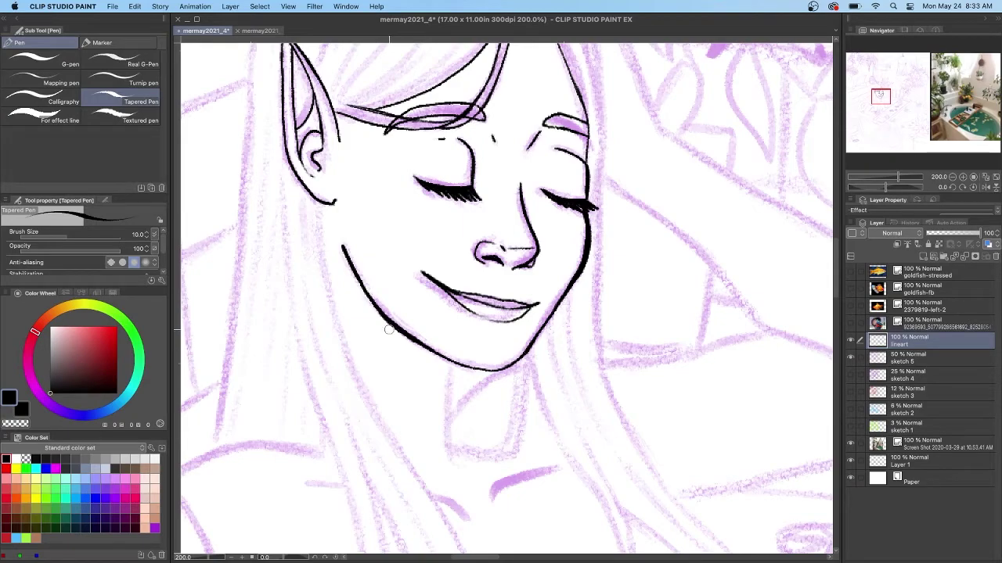
{"action": "left_click_drag", "start_coordinate": [450, 385], "coordinate": [449, 462]}
{"action": "key", "text": "super+z"}
{"action": "left_click_drag", "start_coordinate": [450, 362], "coordinate": [450, 460]}
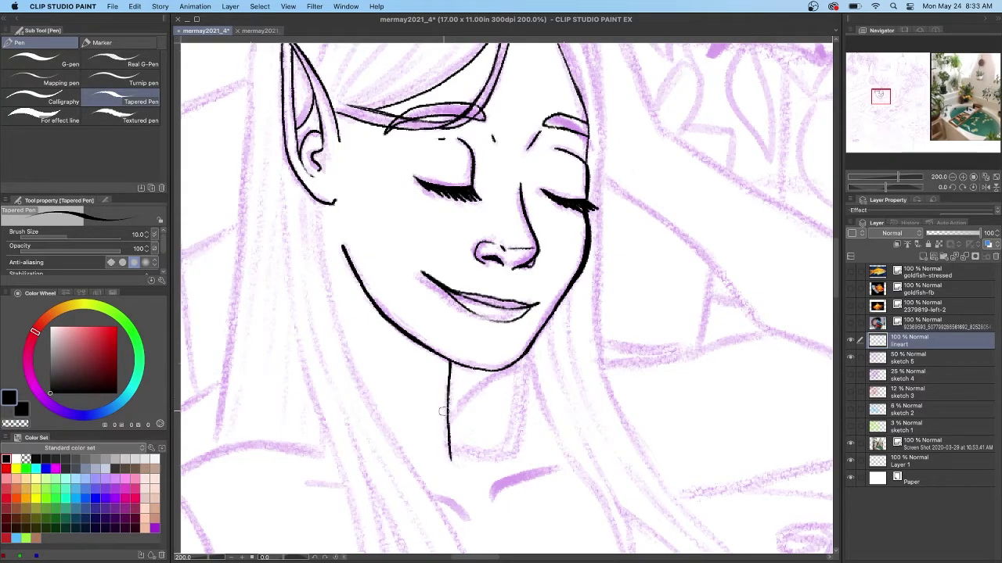
Ink the outer edge of the far-side hair from the parting down past the face, thickening parts of the line.
{"action": "scroll", "coordinate": [444, 411], "scroll_direction": "up", "scroll_amount": 5}
{"action": "mouse_move", "coordinate": [502, 124]}
{"action": "left_mouse_down"}
{"action": "mouse_move", "coordinate": [578, 195]}
{"action": "mouse_move", "coordinate": [602, 291]}
{"action": "left_mouse_up"}
{"action": "left_click_drag", "start_coordinate": [837, 258], "coordinate": [837, 280]}
{"action": "left_click_drag", "start_coordinate": [601, 86], "coordinate": [603, 195]}
{"action": "left_click_drag", "start_coordinate": [603, 109], "coordinate": [603, 202]}
{"action": "left_click_drag", "start_coordinate": [837, 288], "coordinate": [836, 302]}
{"action": "mouse_move", "coordinate": [533, 252]}
{"action": "left_mouse_down"}
{"action": "mouse_move", "coordinate": [562, 347]}
{"action": "mouse_move", "coordinate": [601, 403]}
{"action": "left_mouse_up"}
{"action": "key", "text": "ctrl+z"}
{"action": "left_click_drag", "start_coordinate": [836, 291], "coordinate": [836, 279]}
{"action": "left_click_drag", "start_coordinate": [601, 183], "coordinate": [598, 287]}
{"action": "scroll", "coordinate": [597, 287], "scroll_direction": "down", "scroll_amount": 3}
{"action": "left_click_drag", "start_coordinate": [599, 157], "coordinate": [607, 285]}
Ink the far side of the neck and the line across its base.
{"action": "scroll", "coordinate": [607, 285], "scroll_direction": "down", "scroll_amount": 3}
{"action": "mouse_move", "coordinate": [526, 141]}
{"action": "left_mouse_down"}
{"action": "mouse_move", "coordinate": [538, 189]}
{"action": "mouse_move", "coordinate": [611, 317]}
{"action": "mouse_move", "coordinate": [512, 194]}
{"action": "mouse_move", "coordinate": [497, 250]}
{"action": "mouse_move", "coordinate": [531, 164]}
{"action": "mouse_move", "coordinate": [501, 249]}
{"action": "mouse_move", "coordinate": [450, 238]}
{"action": "mouse_move", "coordinate": [509, 230]}
{"action": "mouse_move", "coordinate": [500, 250]}
{"action": "mouse_move", "coordinate": [513, 185]}
{"action": "left_mouse_up"}
{"action": "left_click_drag", "start_coordinate": [504, 245], "coordinate": [452, 234]}
Ink the far lock of hair falling over the shoulder, with its edges and inner strands.
{"action": "left_click_drag", "start_coordinate": [836, 301], "coordinate": [835, 307]}
{"action": "mouse_move", "coordinate": [603, 106]}
{"action": "left_mouse_down"}
{"action": "mouse_move", "coordinate": [638, 184]}
{"action": "mouse_move", "coordinate": [770, 354]}
{"action": "mouse_move", "coordinate": [776, 408]}
{"action": "left_mouse_up"}
{"action": "key", "text": "super+z"}
{"action": "mouse_move", "coordinate": [588, 189]}
{"action": "left_mouse_down"}
{"action": "mouse_move", "coordinate": [634, 287]}
{"action": "mouse_move", "coordinate": [650, 500]}
{"action": "left_mouse_up"}
{"action": "mouse_move", "coordinate": [607, 255]}
{"action": "left_mouse_down"}
{"action": "mouse_move", "coordinate": [645, 409]}
{"action": "mouse_move", "coordinate": [646, 508]}
{"action": "left_mouse_up"}
{"action": "left_click_drag", "start_coordinate": [547, 61], "coordinate": [572, 155]}
{"action": "mouse_move", "coordinate": [623, 251]}
{"action": "left_mouse_down"}
{"action": "mouse_move", "coordinate": [662, 280]}
{"action": "mouse_move", "coordinate": [731, 362]}
{"action": "mouse_move", "coordinate": [746, 426]}
{"action": "left_mouse_up"}
{"action": "scroll", "coordinate": [746, 426], "scroll_direction": "up", "scroll_amount": 3}
{"action": "mouse_move", "coordinate": [548, 129]}
{"action": "left_mouse_down"}
{"action": "mouse_move", "coordinate": [576, 260]}
{"action": "mouse_move", "coordinate": [748, 477]}
{"action": "left_mouse_up"}
Ink the fringe strands sweeping toward the ear and add strands to the far hair beside the forehead.
{"action": "scroll", "coordinate": [747, 477], "scroll_direction": "up", "scroll_amount": 5}
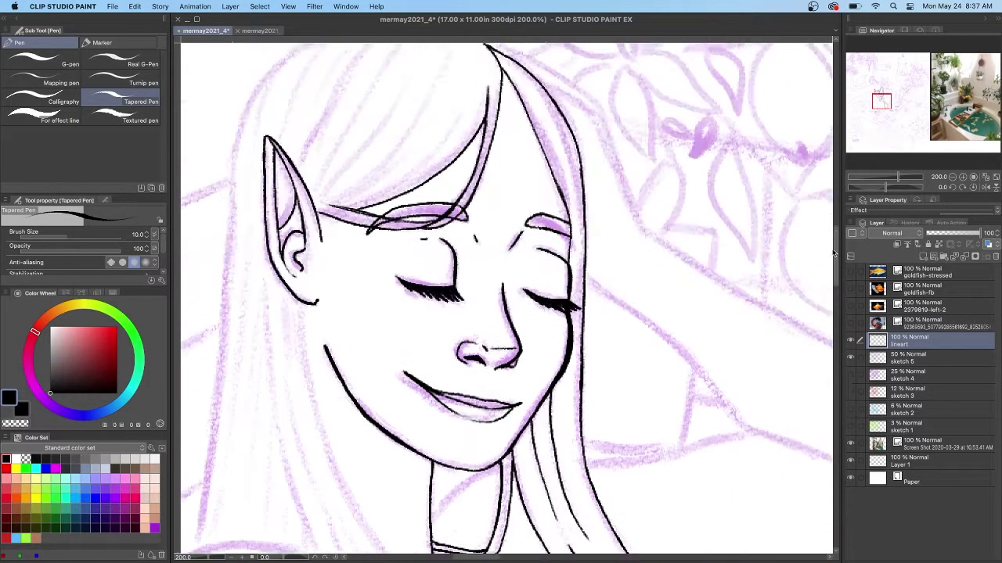
{"action": "mouse_move", "coordinate": [467, 135]}
{"action": "left_mouse_down"}
{"action": "mouse_move", "coordinate": [411, 205]}
{"action": "mouse_move", "coordinate": [348, 240]}
{"action": "left_mouse_up"}
{"action": "mouse_move", "coordinate": [455, 72]}
{"action": "left_mouse_down"}
{"action": "mouse_move", "coordinate": [436, 118]}
{"action": "mouse_move", "coordinate": [317, 238]}
{"action": "left_mouse_up"}
{"action": "left_click_drag", "start_coordinate": [409, 188], "coordinate": [327, 238]}
{"action": "left_click_drag", "start_coordinate": [406, 115], "coordinate": [319, 236]}
{"action": "mouse_move", "coordinate": [482, 76]}
{"action": "left_mouse_down"}
{"action": "mouse_move", "coordinate": [433, 58]}
{"action": "mouse_move", "coordinate": [320, 208]}
{"action": "left_mouse_up"}
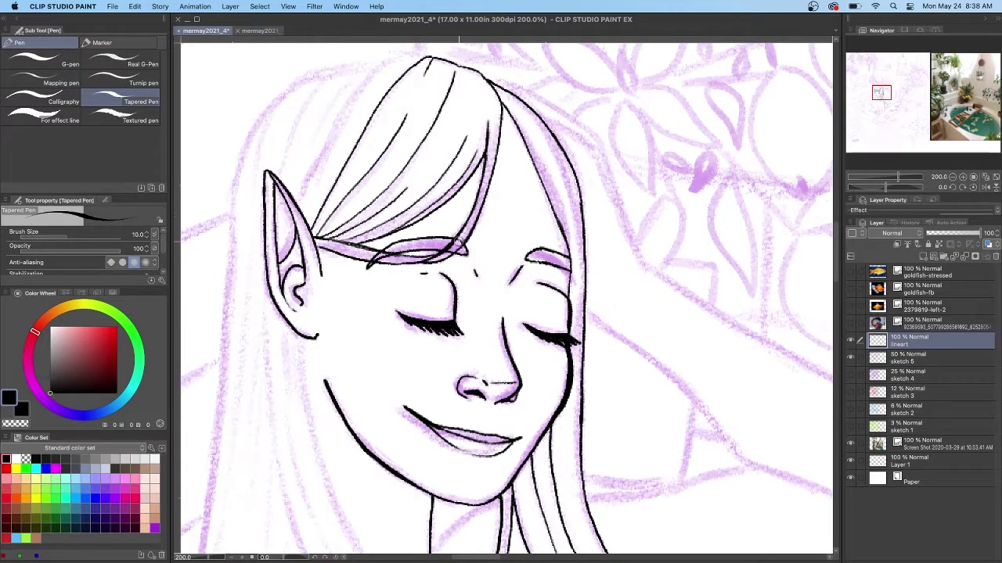
{"action": "mouse_move", "coordinate": [538, 124]}
{"action": "left_mouse_down"}
{"action": "mouse_move", "coordinate": [581, 261]}
{"action": "mouse_move", "coordinate": [583, 305]}
{"action": "left_mouse_up"}
{"action": "mouse_move", "coordinate": [513, 116]}
{"action": "left_mouse_down"}
{"action": "mouse_move", "coordinate": [559, 195]}
{"action": "mouse_move", "coordinate": [573, 268]}
{"action": "left_mouse_up"}
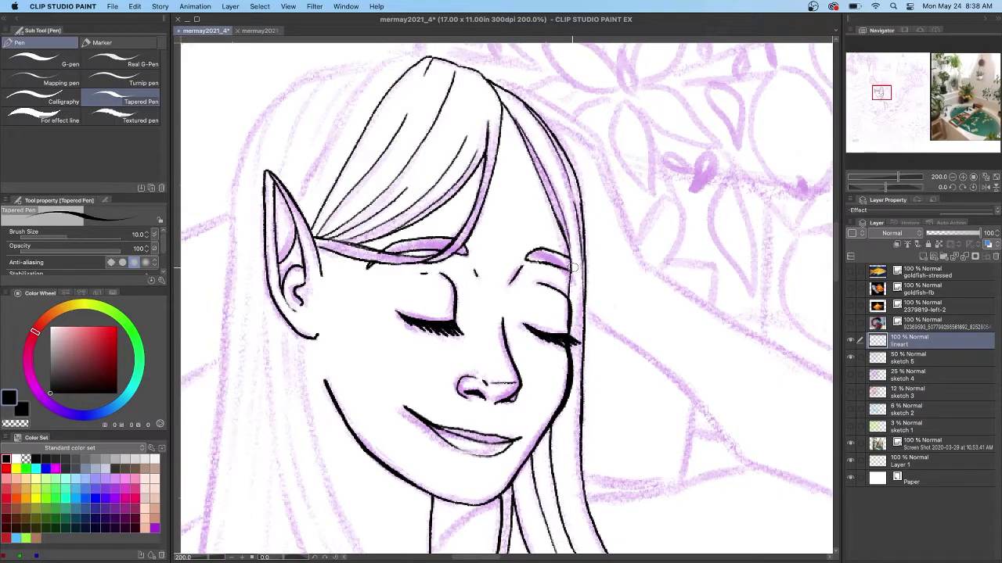
Ink the crown outline of the head and the hair strands running down behind the pointed ear.
{"action": "mouse_move", "coordinate": [483, 77]}
{"action": "left_mouse_down"}
{"action": "mouse_move", "coordinate": [480, 103]}
{"action": "mouse_move", "coordinate": [632, 125]}
{"action": "left_mouse_up"}
{"action": "mouse_move", "coordinate": [587, 75]}
{"action": "left_mouse_down"}
{"action": "mouse_move", "coordinate": [523, 99]}
{"action": "mouse_move", "coordinate": [461, 227]}
{"action": "mouse_move", "coordinate": [530, 105]}
{"action": "mouse_move", "coordinate": [563, 75]}
{"action": "mouse_move", "coordinate": [479, 142]}
{"action": "left_mouse_up"}
{"action": "mouse_move", "coordinate": [545, 81]}
{"action": "left_mouse_down"}
{"action": "mouse_move", "coordinate": [500, 90]}
{"action": "mouse_move", "coordinate": [438, 194]}
{"action": "left_mouse_up"}
{"action": "mouse_move", "coordinate": [502, 90]}
{"action": "left_mouse_down"}
{"action": "mouse_move", "coordinate": [486, 92]}
{"action": "mouse_move", "coordinate": [407, 163]}
{"action": "mouse_move", "coordinate": [486, 91]}
{"action": "mouse_move", "coordinate": [423, 137]}
{"action": "left_mouse_up"}
{"action": "key", "text": "super+z"}
{"action": "key", "text": "super+z"}
{"action": "left_click_drag", "start_coordinate": [457, 222], "coordinate": [462, 190]}
{"action": "mouse_move", "coordinate": [492, 92]}
{"action": "left_mouse_down"}
{"action": "mouse_move", "coordinate": [415, 141]}
{"action": "mouse_move", "coordinate": [391, 240]}
{"action": "left_mouse_up"}
{"action": "mouse_move", "coordinate": [451, 108]}
{"action": "left_mouse_down"}
{"action": "mouse_move", "coordinate": [428, 139]}
{"action": "mouse_move", "coordinate": [416, 188]}
{"action": "left_mouse_up"}
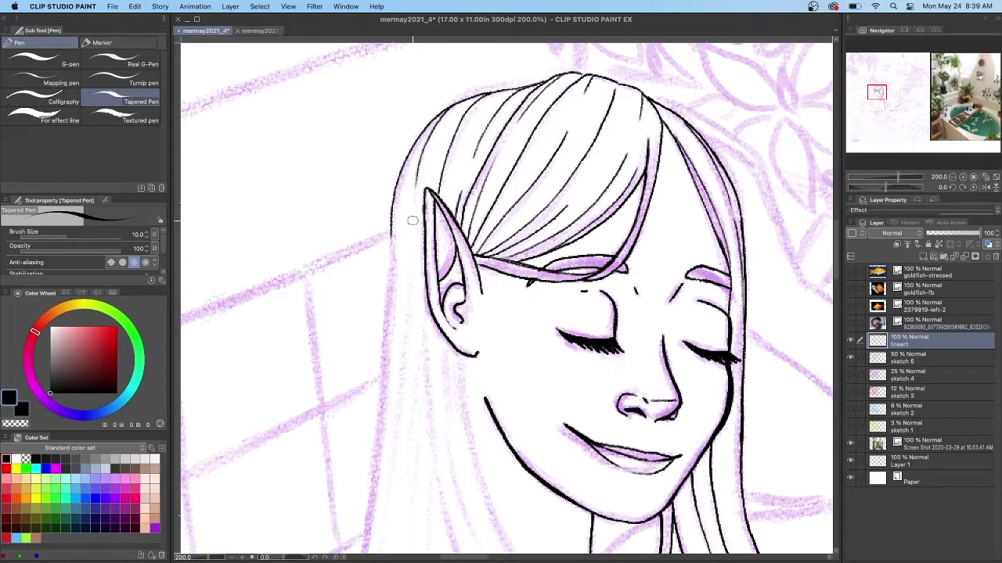
Ink the outer edge of the back hair in one long line from beside the ear down to the shoulder.
{"action": "scroll", "coordinate": [412, 221], "scroll_direction": "down", "scroll_amount": 3}
{"action": "left_click_drag", "start_coordinate": [396, 88], "coordinate": [359, 507]}
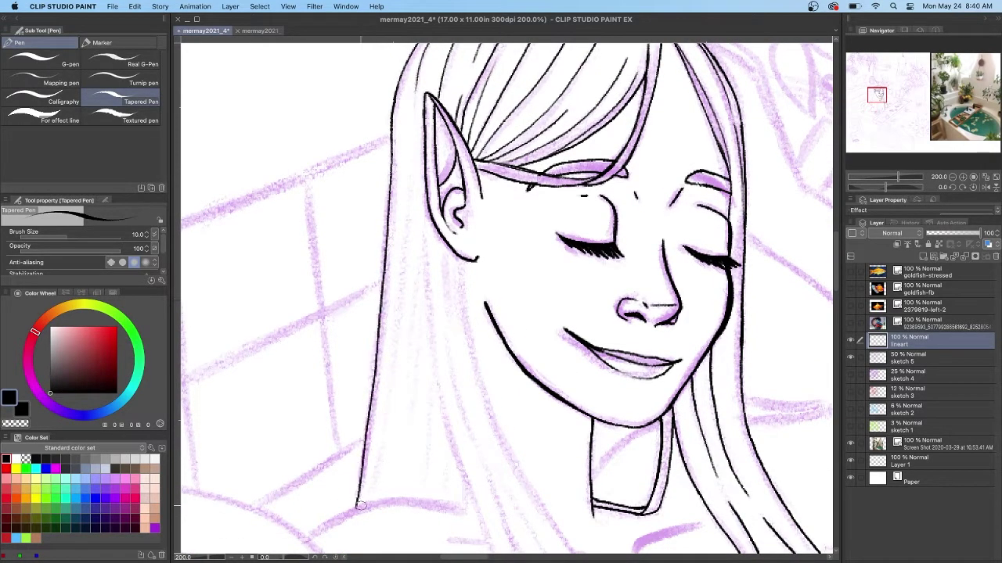
{"action": "key", "text": "ctrl+z"}
{"action": "left_click_drag", "start_coordinate": [395, 109], "coordinate": [351, 510]}
{"action": "key", "text": "ctrl+z"}
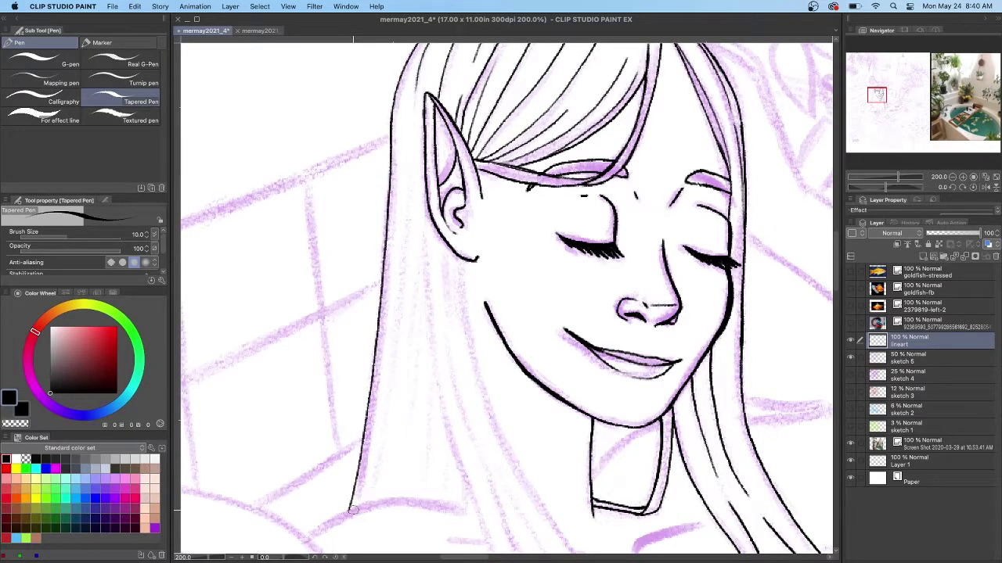
Ink both edges of the near hair lock from the ear down to the upper chest.
{"action": "scroll", "coordinate": [514, 366], "scroll_direction": "down", "scroll_amount": 4}
{"action": "left_click_drag", "start_coordinate": [423, 74], "coordinate": [487, 406]}
{"action": "mouse_move", "coordinate": [462, 119]}
{"action": "left_mouse_down"}
{"action": "mouse_move", "coordinate": [494, 298]}
{"action": "mouse_move", "coordinate": [561, 396]}
{"action": "left_mouse_up"}
{"action": "key", "text": "ctrl+z"}
{"action": "left_click_drag", "start_coordinate": [438, 265], "coordinate": [487, 401]}
{"action": "key", "text": "ctrl+z"}
{"action": "left_click_drag", "start_coordinate": [454, 324], "coordinate": [478, 392]}
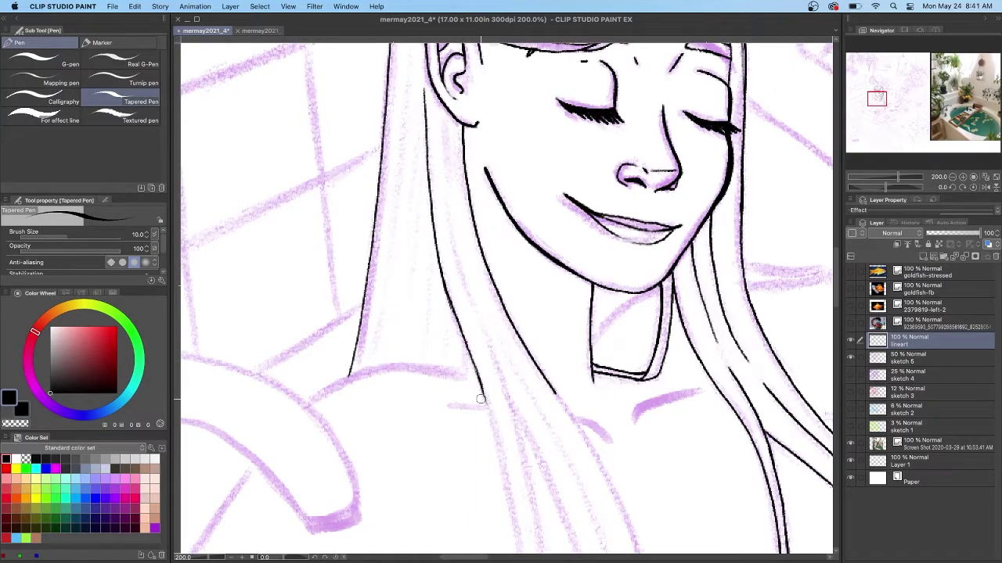
Extend the front edge of the near lock in a long curve down to a small hooked tip and thicken it.
{"action": "scroll", "coordinate": [480, 399], "scroll_direction": "down", "scroll_amount": 5}
{"action": "mouse_move", "coordinate": [547, 111]}
{"action": "left_mouse_down"}
{"action": "mouse_move", "coordinate": [590, 169]}
{"action": "mouse_move", "coordinate": [635, 268]}
{"action": "mouse_move", "coordinate": [647, 432]}
{"action": "left_mouse_up"}
{"action": "mouse_move", "coordinate": [648, 417]}
{"action": "left_mouse_down"}
{"action": "mouse_move", "coordinate": [635, 476]}
{"action": "mouse_move", "coordinate": [590, 542]}
{"action": "left_mouse_up"}
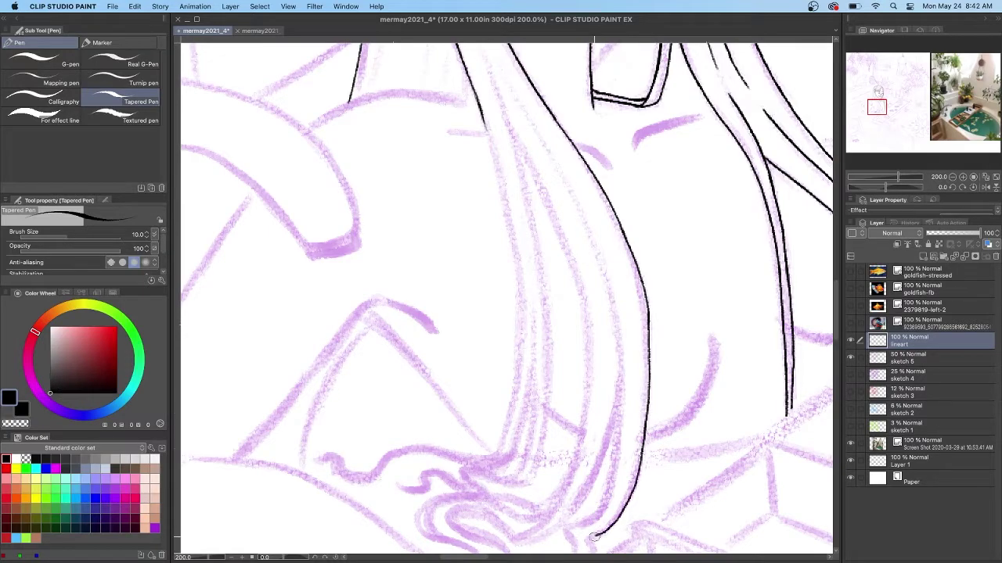
{"action": "key", "text": "ctrl+z"}
{"action": "scroll", "coordinate": [626, 407], "scroll_direction": "down", "scroll_amount": 3}
{"action": "mouse_move", "coordinate": [648, 255]}
{"action": "left_mouse_down"}
{"action": "mouse_move", "coordinate": [604, 362]}
{"action": "mouse_move", "coordinate": [604, 395]}
{"action": "left_mouse_up"}
{"action": "left_click_drag", "start_coordinate": [638, 114], "coordinate": [647, 252]}
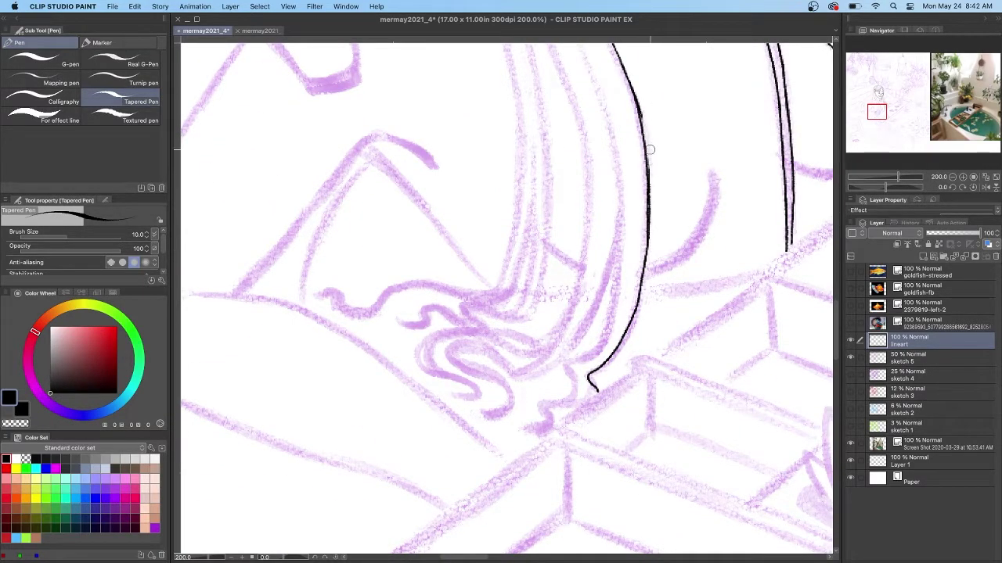
Ink thin inner strands in the upper part of the near lock between the ear and the chest.
{"action": "left_click_drag", "start_coordinate": [837, 341], "coordinate": [839, 313]}
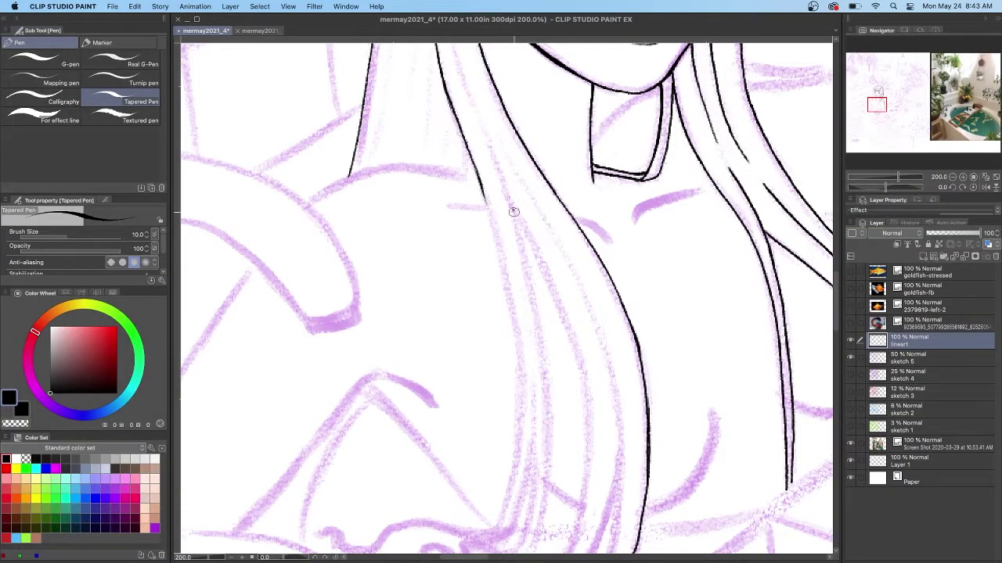
{"action": "left_click_drag", "start_coordinate": [514, 212], "coordinate": [560, 309]}
{"action": "left_click_drag", "start_coordinate": [477, 119], "coordinate": [517, 216]}
{"action": "scroll", "coordinate": [445, 182], "scroll_direction": "up", "scroll_amount": 4}
{"action": "left_click_drag", "start_coordinate": [445, 183], "coordinate": [472, 288]}
{"action": "left_click_drag", "start_coordinate": [485, 327], "coordinate": [513, 396]}
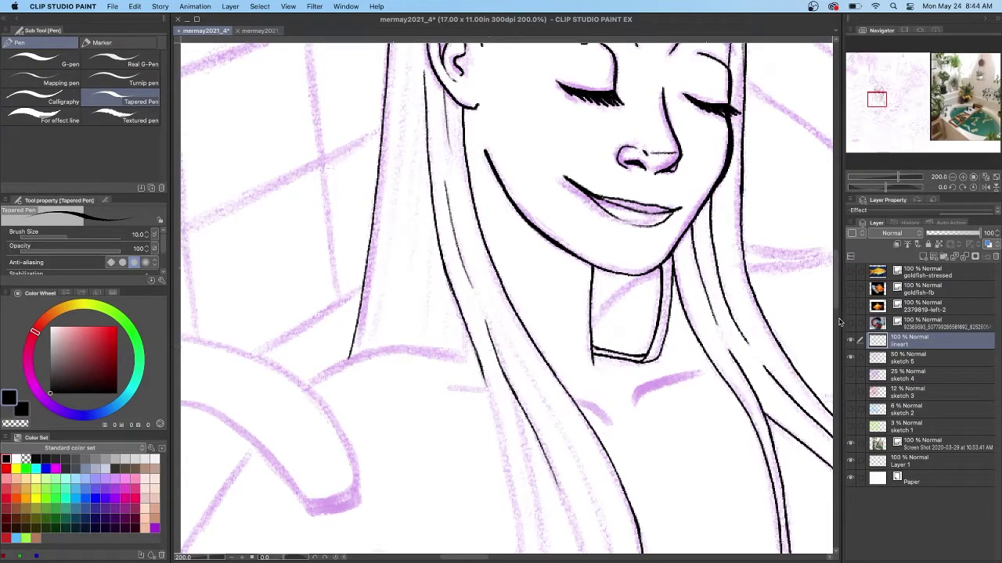
Ink a long curved strand down the middle of the near lock and a shorter strand beside its front edge.
{"action": "scroll", "coordinate": [489, 347], "scroll_direction": "down", "scroll_amount": 10}
{"action": "mouse_move", "coordinate": [535, 147]}
{"action": "left_mouse_down"}
{"action": "mouse_move", "coordinate": [582, 254]}
{"action": "mouse_move", "coordinate": [589, 384]}
{"action": "mouse_move", "coordinate": [583, 373]}
{"action": "mouse_move", "coordinate": [559, 447]}
{"action": "mouse_move", "coordinate": [533, 469]}
{"action": "left_mouse_up"}
{"action": "mouse_move", "coordinate": [584, 251]}
{"action": "left_mouse_down"}
{"action": "mouse_move", "coordinate": [590, 364]}
{"action": "mouse_move", "coordinate": [581, 421]}
{"action": "left_mouse_up"}
{"action": "left_click_drag", "start_coordinate": [580, 396], "coordinate": [588, 307]}
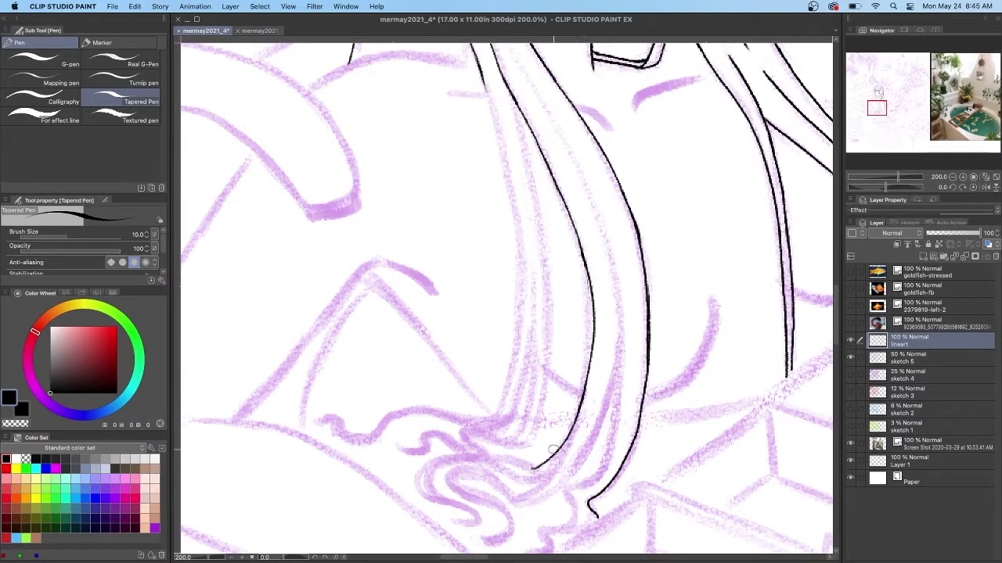
{"action": "scroll", "coordinate": [517, 133], "scroll_direction": "up", "scroll_amount": 3}
{"action": "left_click_drag", "start_coordinate": [488, 94], "coordinate": [569, 223]}
Ink a long strand ending in a wavy tip inside the near lock and thicken the lock's lower front edge.
{"action": "scroll", "coordinate": [569, 223], "scroll_direction": "down", "scroll_amount": 5}
{"action": "mouse_move", "coordinate": [571, 88]}
{"action": "left_mouse_down"}
{"action": "mouse_move", "coordinate": [596, 142]}
{"action": "mouse_move", "coordinate": [621, 263]}
{"action": "mouse_move", "coordinate": [604, 391]}
{"action": "mouse_move", "coordinate": [521, 487]}
{"action": "left_mouse_up"}
{"action": "left_click_drag", "start_coordinate": [646, 297], "coordinate": [604, 426]}
{"action": "key", "text": "super+z"}
{"action": "mouse_move", "coordinate": [649, 294]}
{"action": "left_mouse_down"}
{"action": "mouse_move", "coordinate": [647, 340]}
{"action": "mouse_move", "coordinate": [612, 421]}
{"action": "left_mouse_up"}
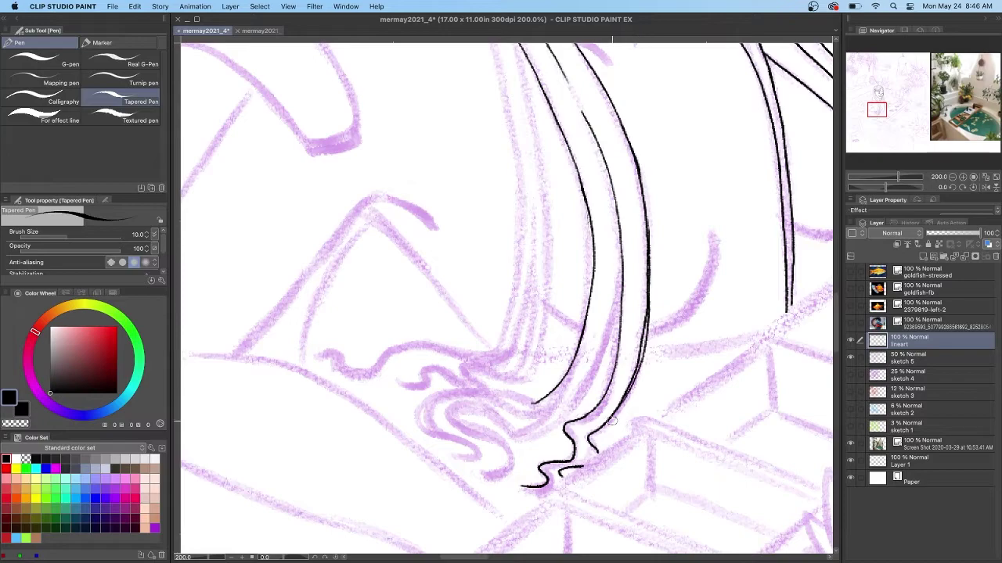
Add fine strands along the lower front of the near lock and thicken its wavy tips.
{"action": "mouse_move", "coordinate": [623, 270]}
{"action": "left_mouse_down"}
{"action": "mouse_move", "coordinate": [578, 399]}
{"action": "mouse_move", "coordinate": [527, 437]}
{"action": "left_mouse_up"}
{"action": "mouse_move", "coordinate": [632, 232]}
{"action": "left_mouse_down"}
{"action": "mouse_move", "coordinate": [634, 320]}
{"action": "mouse_move", "coordinate": [619, 387]}
{"action": "mouse_move", "coordinate": [629, 364]}
{"action": "mouse_move", "coordinate": [595, 421]}
{"action": "mouse_move", "coordinate": [596, 452]}
{"action": "left_mouse_up"}
{"action": "left_click_drag", "start_coordinate": [638, 262], "coordinate": [619, 382]}
{"action": "key", "text": "super+z"}
{"action": "mouse_move", "coordinate": [639, 299]}
{"action": "left_mouse_down"}
{"action": "mouse_move", "coordinate": [628, 355]}
{"action": "mouse_move", "coordinate": [605, 412]}
{"action": "mouse_move", "coordinate": [571, 430]}
{"action": "mouse_move", "coordinate": [563, 473]}
{"action": "left_mouse_up"}
{"action": "left_click_drag", "start_coordinate": [576, 425], "coordinate": [608, 400]}
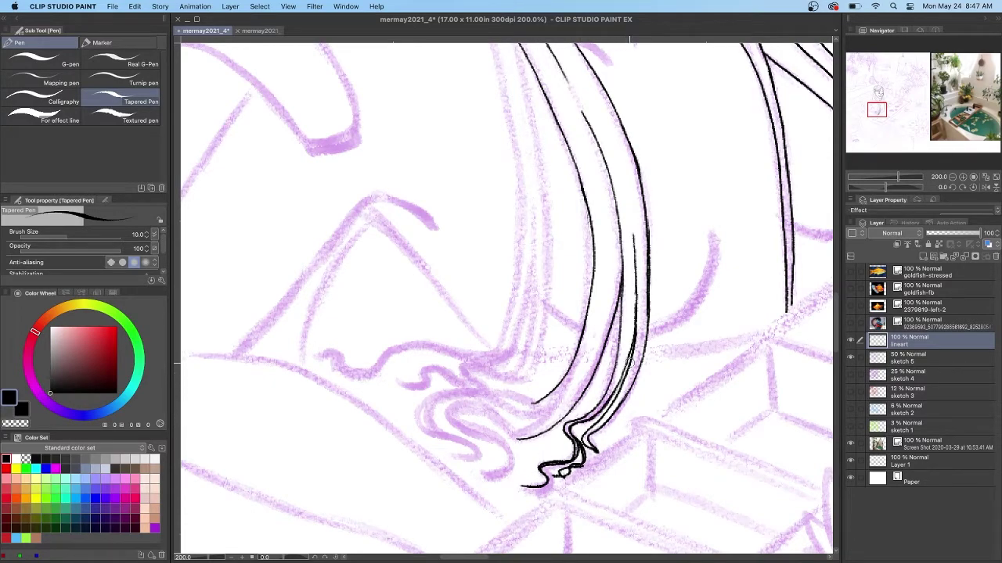
Ink the looping curl at the end of the near lock's middle section, with doubled strands and hooked tips.
{"action": "mouse_move", "coordinate": [593, 330]}
{"action": "left_mouse_down"}
{"action": "mouse_move", "coordinate": [540, 420]}
{"action": "mouse_move", "coordinate": [511, 434]}
{"action": "mouse_move", "coordinate": [462, 436]}
{"action": "mouse_move", "coordinate": [486, 471]}
{"action": "mouse_move", "coordinate": [501, 449]}
{"action": "left_mouse_up"}
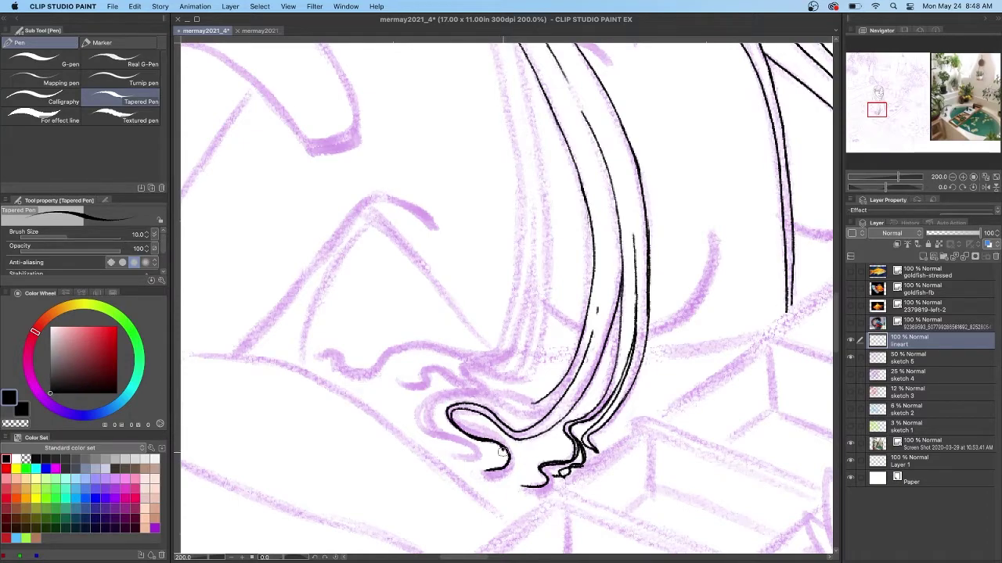
{"action": "mouse_move", "coordinate": [592, 332]}
{"action": "left_mouse_down"}
{"action": "mouse_move", "coordinate": [559, 408]}
{"action": "mouse_move", "coordinate": [514, 430]}
{"action": "left_mouse_up"}
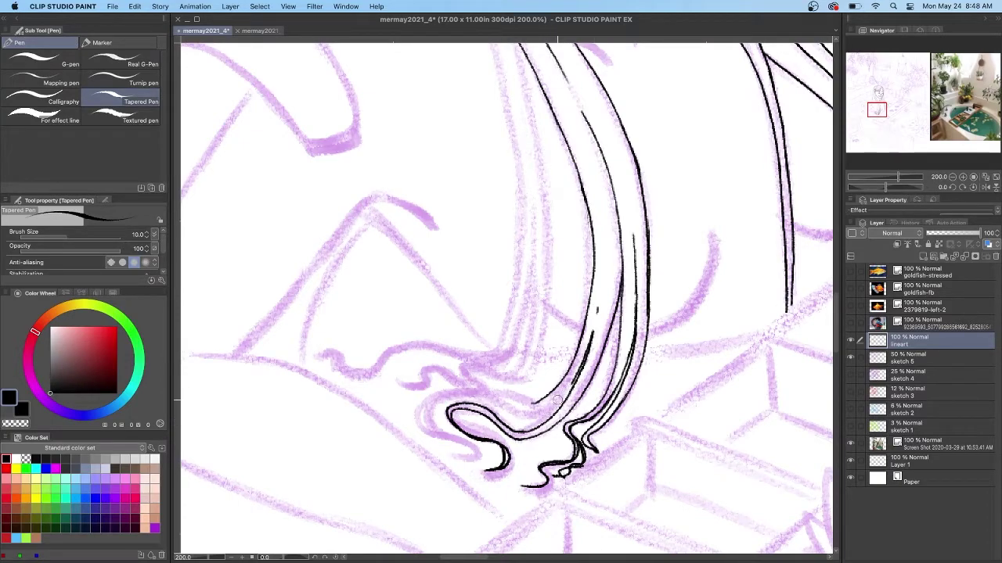
{"action": "mouse_move", "coordinate": [573, 376]}
{"action": "left_mouse_down"}
{"action": "mouse_move", "coordinate": [507, 414]}
{"action": "mouse_move", "coordinate": [438, 401]}
{"action": "mouse_move", "coordinate": [457, 461]}
{"action": "left_mouse_up"}
{"action": "mouse_move", "coordinate": [535, 401]}
{"action": "left_mouse_down"}
{"action": "mouse_move", "coordinate": [424, 383]}
{"action": "mouse_move", "coordinate": [438, 443]}
{"action": "left_mouse_up"}
{"action": "key", "text": "ctrl+z"}
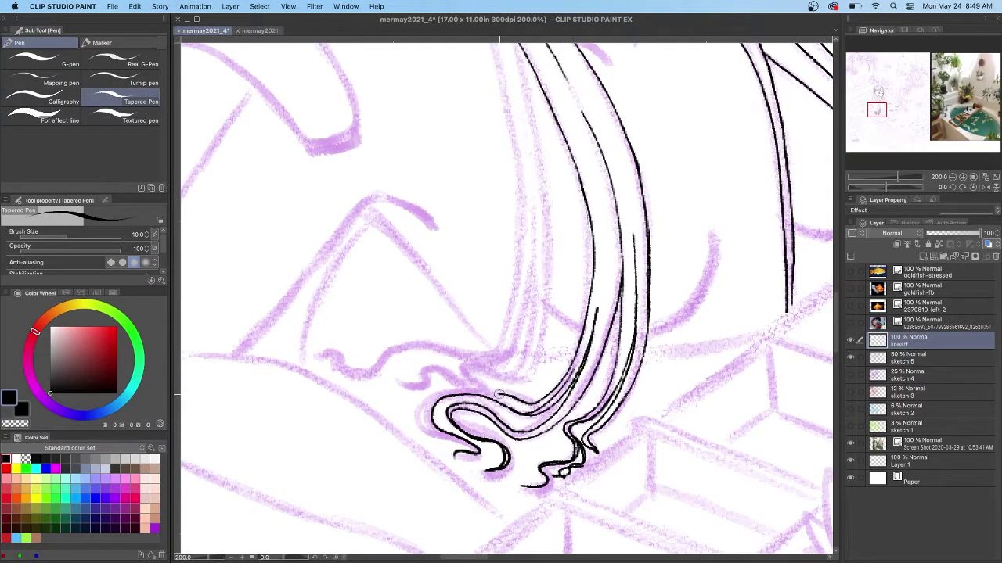
{"action": "left_click_drag", "start_coordinate": [516, 413], "coordinate": [439, 404]}
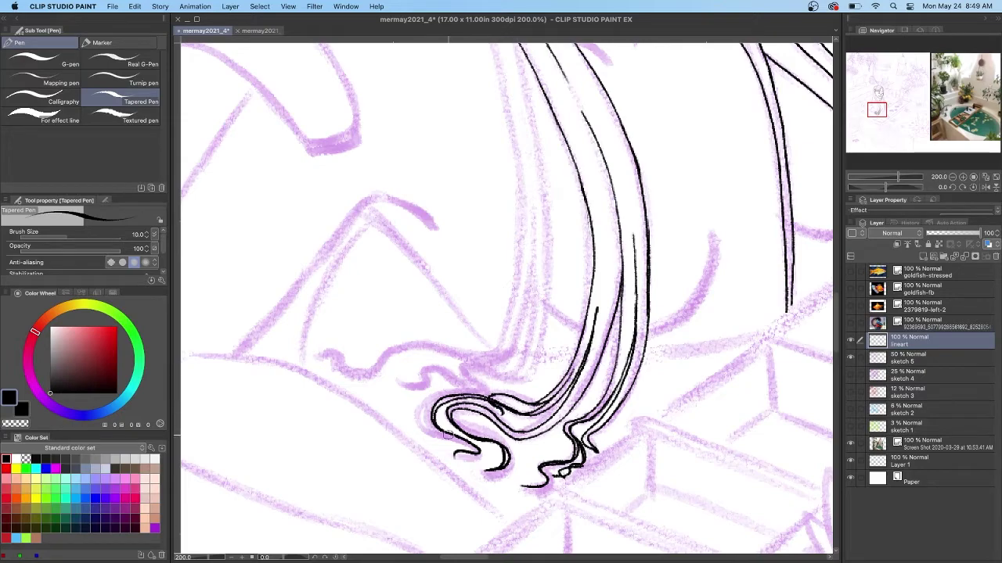
{"action": "left_click_drag", "start_coordinate": [600, 278], "coordinate": [600, 295]}
Extend the back edge of the near lock downward and ink the long strand bordering its rear section.
{"action": "scroll", "coordinate": [603, 299], "scroll_direction": "up", "scroll_amount": 3}
{"action": "left_click_drag", "start_coordinate": [517, 173], "coordinate": [539, 283]}
{"action": "key", "text": "super+z"}
{"action": "left_click_drag", "start_coordinate": [482, 151], "coordinate": [512, 265]}
{"action": "left_click_drag", "start_coordinate": [503, 222], "coordinate": [517, 286]}
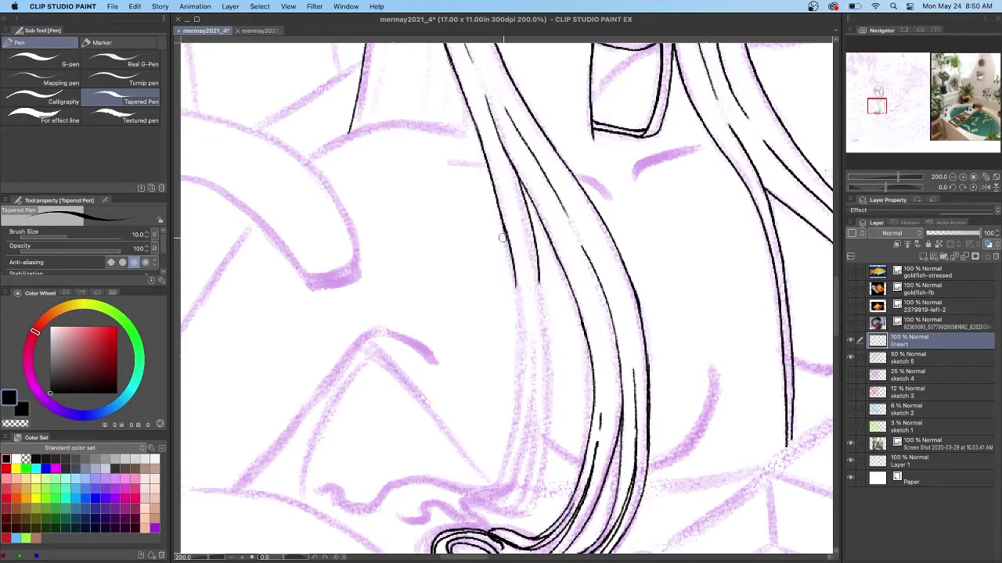
{"action": "scroll", "coordinate": [510, 258], "scroll_direction": "down", "scroll_amount": 3}
{"action": "mouse_move", "coordinate": [538, 127]}
{"action": "left_mouse_down"}
{"action": "mouse_move", "coordinate": [550, 274]}
{"action": "mouse_move", "coordinate": [535, 356]}
{"action": "mouse_move", "coordinate": [519, 384]}
{"action": "left_mouse_up"}
{"action": "left_click_drag", "start_coordinate": [508, 107], "coordinate": [517, 172]}
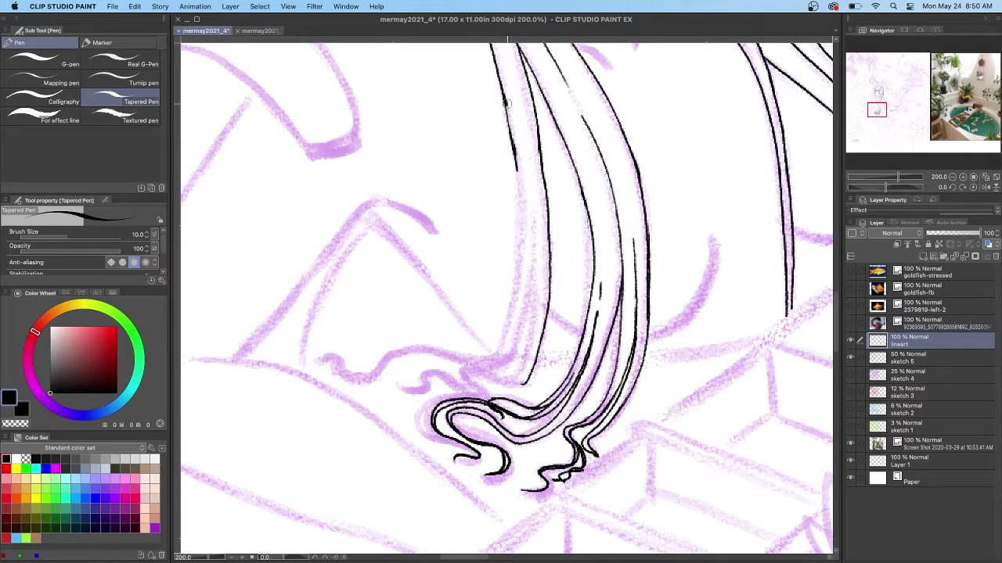
{"action": "left_click_drag", "start_coordinate": [510, 119], "coordinate": [516, 163]}
Ink a thin inner strand down the rear section of the near lock, closing it at the bottom.
{"action": "mouse_move", "coordinate": [539, 130]}
{"action": "left_mouse_down"}
{"action": "mouse_move", "coordinate": [535, 321]}
{"action": "mouse_move", "coordinate": [512, 383]}
{"action": "left_mouse_up"}
{"action": "key", "text": "super+z"}
{"action": "mouse_move", "coordinate": [530, 202]}
{"action": "left_mouse_down"}
{"action": "mouse_move", "coordinate": [544, 295]}
{"action": "mouse_move", "coordinate": [534, 322]}
{"action": "left_mouse_up"}
{"action": "left_click_drag", "start_coordinate": [537, 284], "coordinate": [527, 344]}
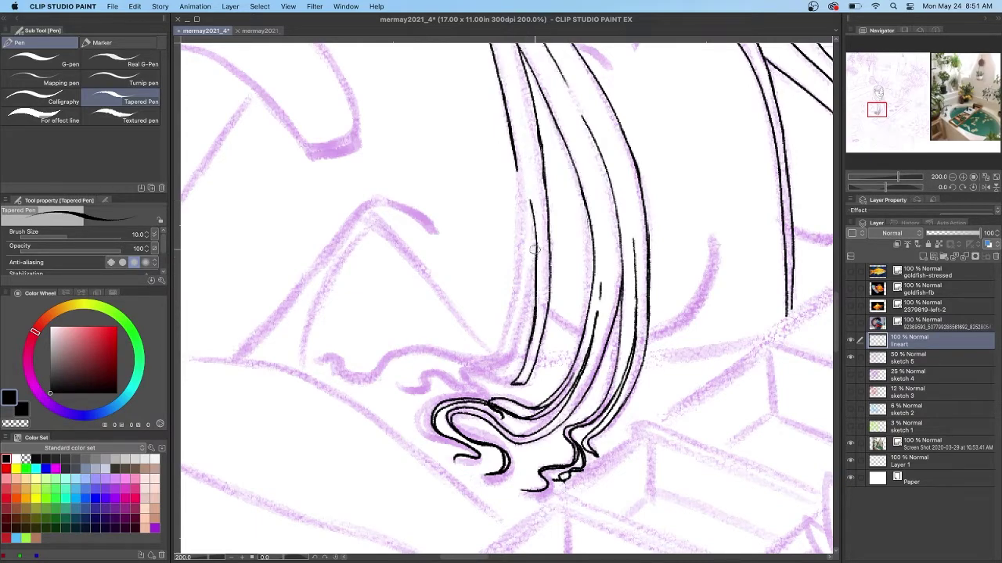
Complete the near lock's back edge and ink the wavy curls spreading from the bottom of its rear section.
{"action": "mouse_move", "coordinate": [516, 169]}
{"action": "left_mouse_down"}
{"action": "mouse_move", "coordinate": [505, 311]}
{"action": "mouse_move", "coordinate": [481, 358]}
{"action": "mouse_move", "coordinate": [400, 385]}
{"action": "left_mouse_up"}
{"action": "left_click_drag", "start_coordinate": [521, 383], "coordinate": [428, 393]}
{"action": "left_click_drag", "start_coordinate": [523, 278], "coordinate": [491, 365]}
{"action": "left_click_drag", "start_coordinate": [510, 357], "coordinate": [491, 367]}
{"action": "left_click_drag", "start_coordinate": [512, 325], "coordinate": [478, 356]}
{"action": "key", "text": "super+z"}
{"action": "mouse_move", "coordinate": [520, 298]}
{"action": "left_mouse_down"}
{"action": "mouse_move", "coordinate": [498, 349]}
{"action": "mouse_move", "coordinate": [453, 370]}
{"action": "mouse_move", "coordinate": [439, 349]}
{"action": "mouse_move", "coordinate": [328, 364]}
{"action": "left_mouse_up"}
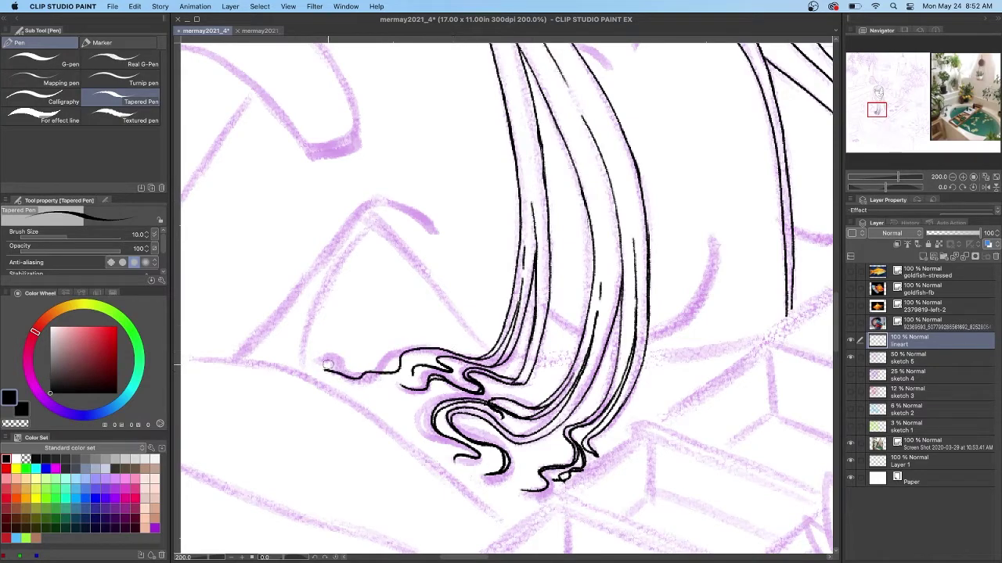
{"action": "mouse_move", "coordinate": [460, 361]}
{"action": "left_mouse_down"}
{"action": "mouse_move", "coordinate": [408, 354]}
{"action": "mouse_move", "coordinate": [399, 374]}
{"action": "mouse_move", "coordinate": [400, 359]}
{"action": "left_mouse_up"}
{"action": "key", "text": "super+z"}
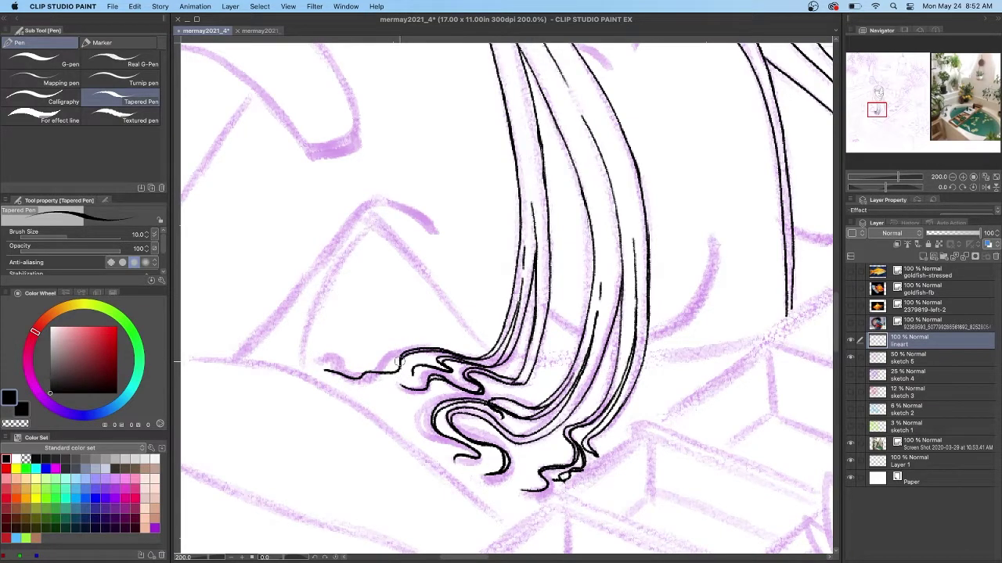
Ink long vertical strands in the back hair behind the ear, running down to the shoulder.
{"action": "left_click_drag", "start_coordinate": [835, 313], "coordinate": [836, 253]}
{"action": "left_click_drag", "start_coordinate": [409, 176], "coordinate": [374, 493]}
{"action": "mouse_move", "coordinate": [417, 271]}
{"action": "left_mouse_down"}
{"action": "mouse_move", "coordinate": [411, 461]}
{"action": "mouse_move", "coordinate": [410, 496]}
{"action": "left_mouse_up"}
{"action": "left_click_drag", "start_coordinate": [428, 385], "coordinate": [431, 498]}
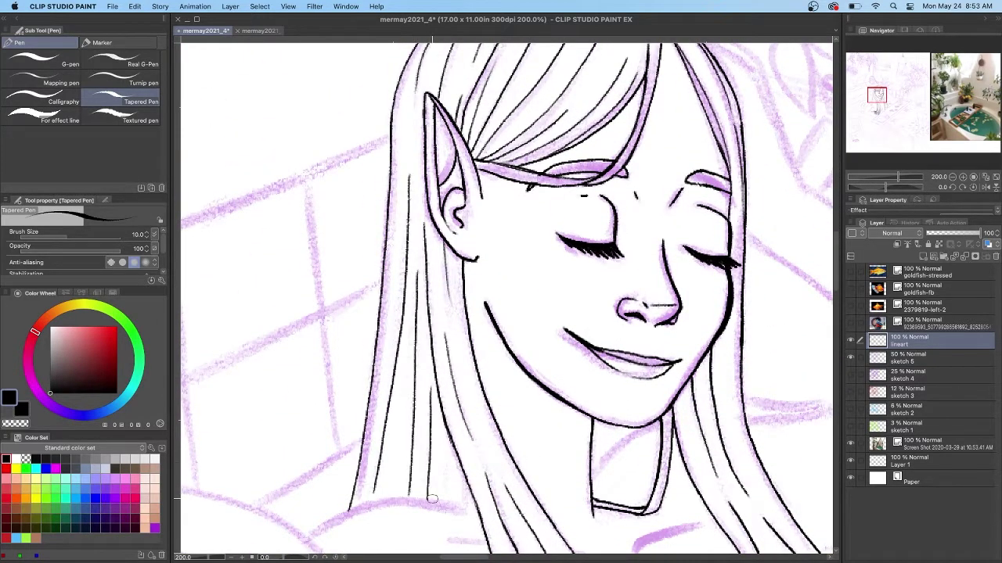
{"action": "left_click", "coordinate": [297, 540]}
{"action": "left_click", "coordinate": [296, 403]}
{"action": "left_click_drag", "start_coordinate": [447, 462], "coordinate": [445, 498]}
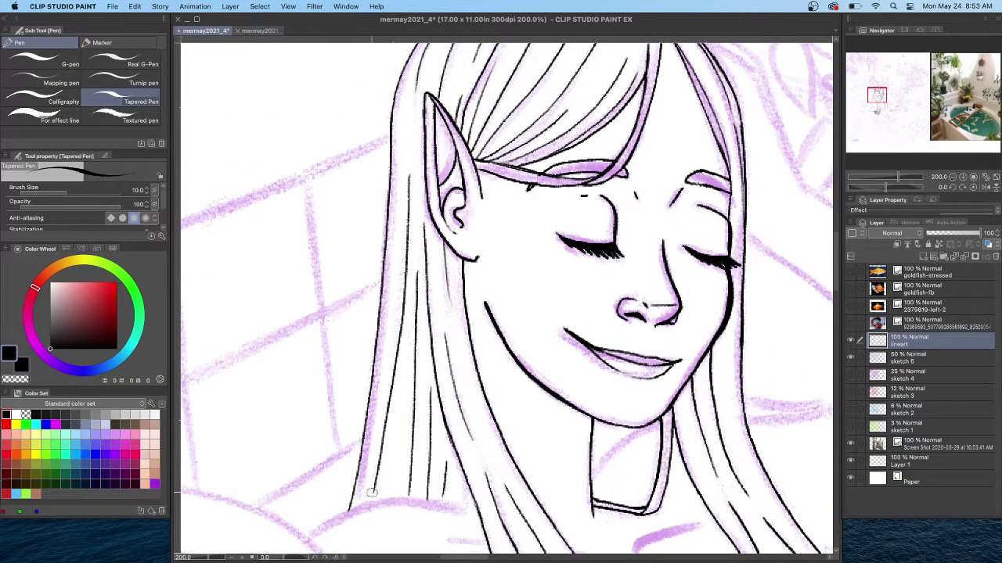
Ink the contour of the hand behind the head and the start of the raised forearm's outer edge.
{"action": "left_click_drag", "start_coordinate": [877, 96], "coordinate": [881, 93]}
{"action": "mouse_move", "coordinate": [556, 143]}
{"action": "left_mouse_down"}
{"action": "mouse_move", "coordinate": [612, 177]}
{"action": "mouse_move", "coordinate": [630, 228]}
{"action": "left_mouse_up"}
{"action": "left_click_drag", "start_coordinate": [571, 162], "coordinate": [604, 225]}
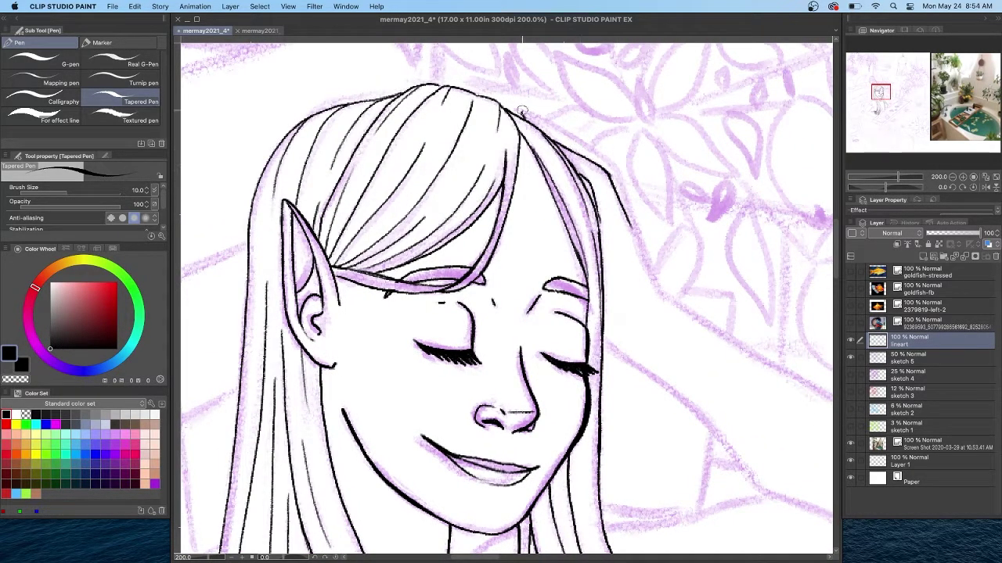
{"action": "mouse_move", "coordinate": [522, 115]}
{"action": "left_mouse_down"}
{"action": "mouse_move", "coordinate": [553, 125]}
{"action": "mouse_move", "coordinate": [626, 184]}
{"action": "mouse_move", "coordinate": [661, 290]}
{"action": "left_mouse_up"}
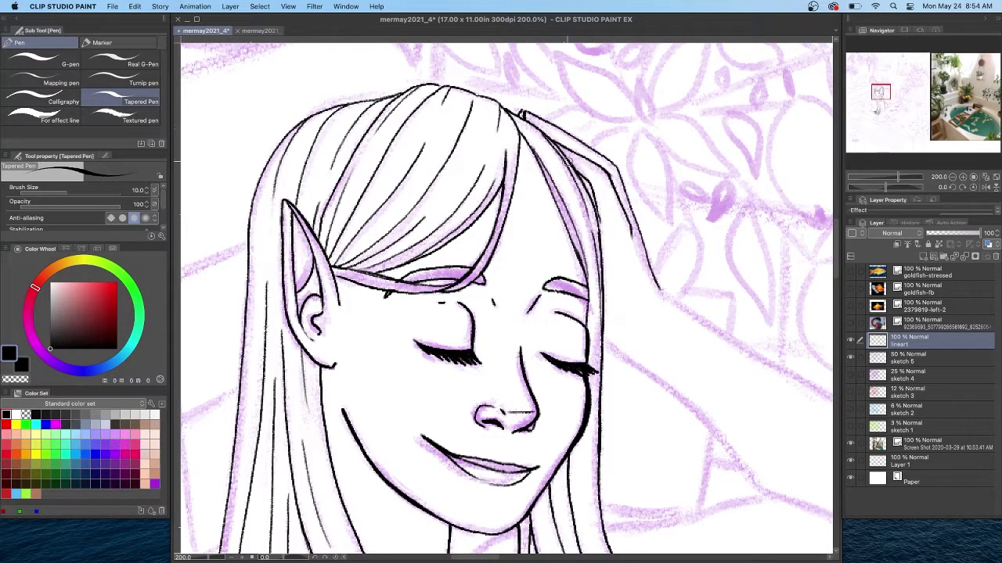
Ink the raised arm's inner forearm edge, elbow crease and inner upper-arm line, thickening them where they meet.
{"action": "left_click_drag", "start_coordinate": [678, 323], "coordinate": [554, 180]}
{"action": "mouse_move", "coordinate": [478, 194]}
{"action": "left_mouse_down"}
{"action": "mouse_move", "coordinate": [552, 249]}
{"action": "mouse_move", "coordinate": [641, 352]}
{"action": "mouse_move", "coordinate": [742, 384]}
{"action": "left_mouse_up"}
{"action": "key", "text": "super+z"}
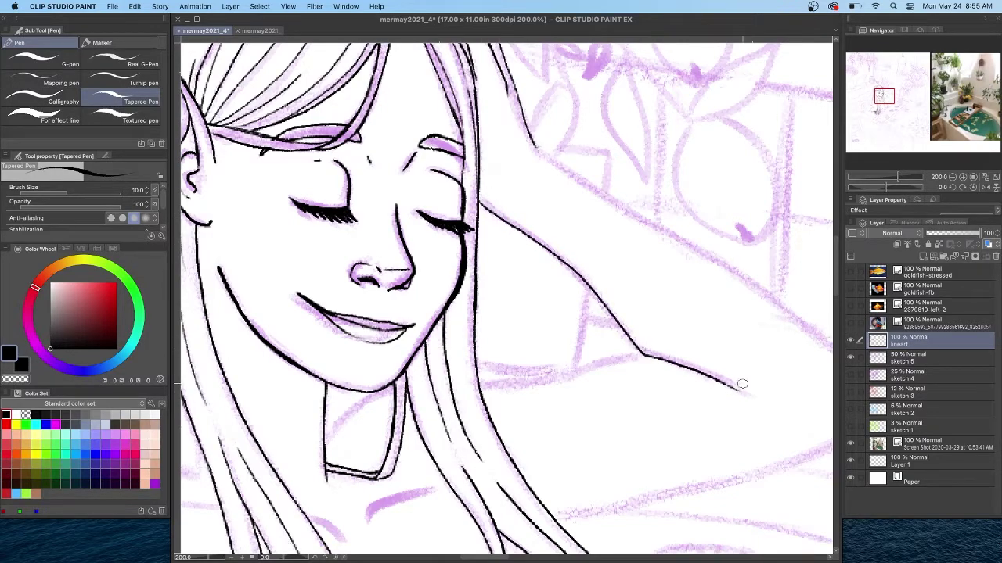
{"action": "left_click_drag", "start_coordinate": [642, 353], "coordinate": [477, 381]}
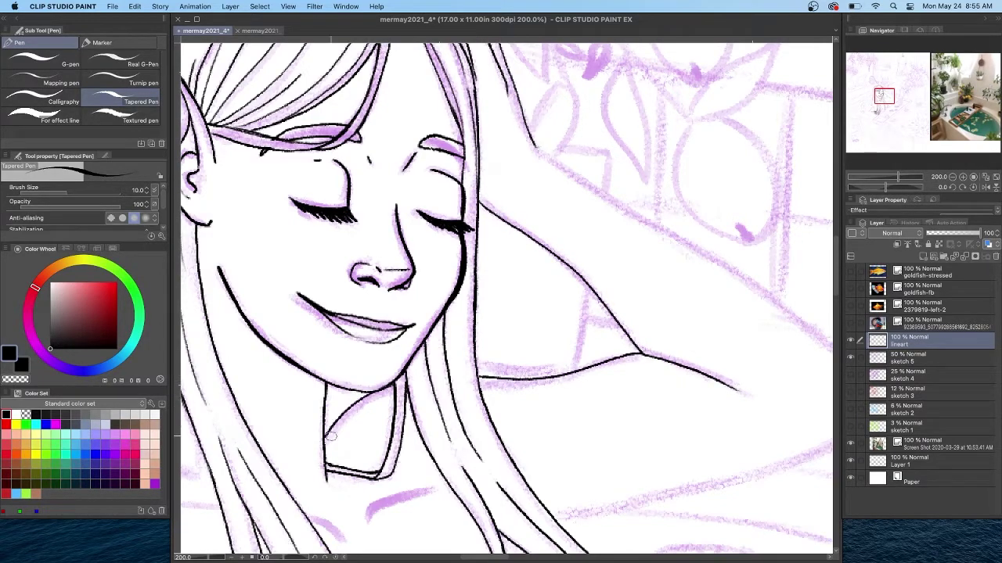
{"action": "mouse_move", "coordinate": [484, 205]}
{"action": "left_mouse_down"}
{"action": "mouse_move", "coordinate": [578, 273]}
{"action": "mouse_move", "coordinate": [645, 354]}
{"action": "left_mouse_up"}
{"action": "key", "text": "super+z"}
{"action": "mouse_move", "coordinate": [565, 261]}
{"action": "left_mouse_down"}
{"action": "mouse_move", "coordinate": [640, 352]}
{"action": "mouse_move", "coordinate": [610, 361]}
{"action": "left_mouse_up"}
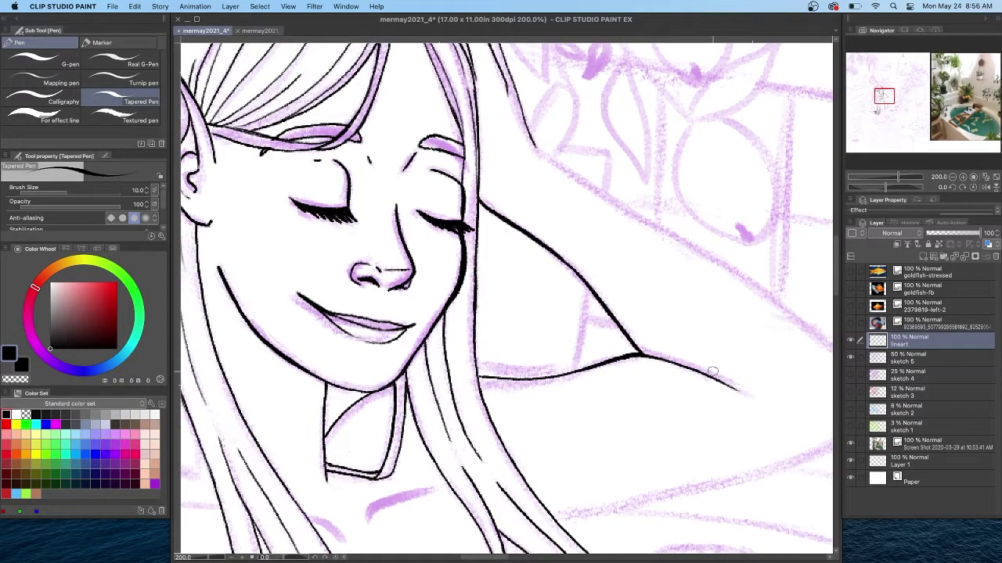
Ink the raised arm's outer forearm edge down to the elbow and the upper arm's underside back to the hair.
{"action": "scroll", "coordinate": [712, 372], "scroll_direction": "down", "scroll_amount": 10}
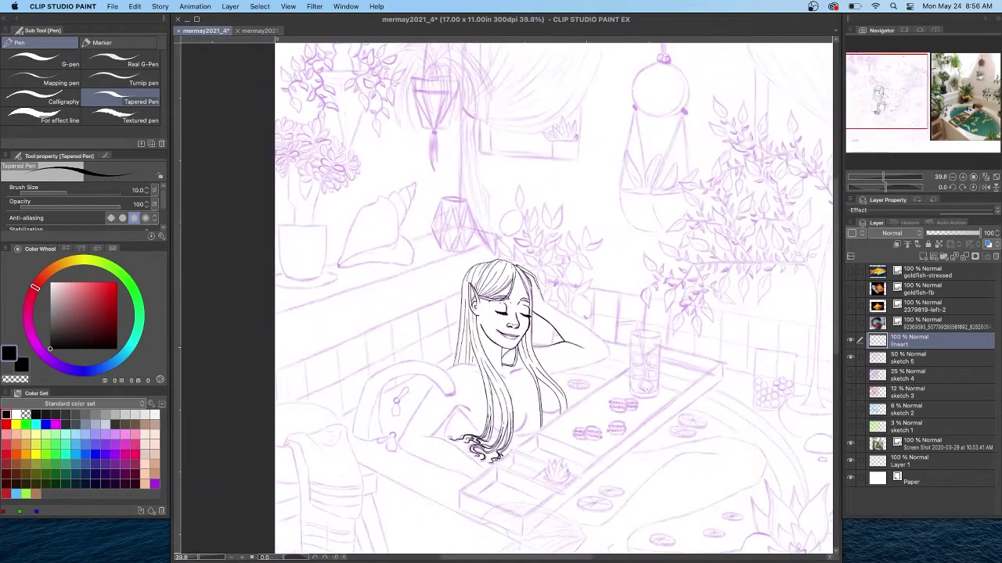
{"action": "scroll", "coordinate": [550, 324], "scroll_direction": "up", "scroll_amount": 10}
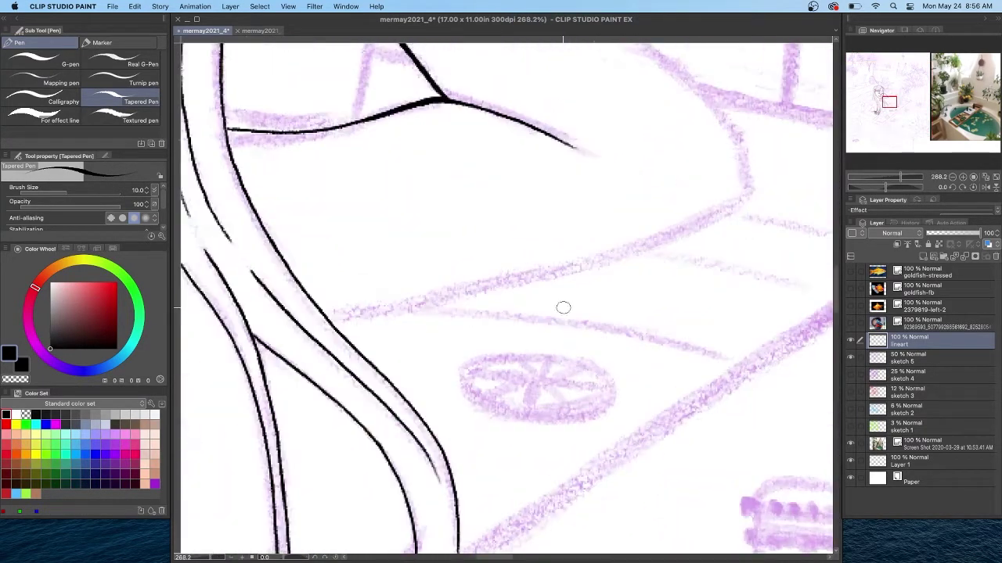
{"action": "key", "text": "super+z"}
{"action": "mouse_move", "coordinate": [339, 123]}
{"action": "left_mouse_down"}
{"action": "mouse_move", "coordinate": [492, 220]}
{"action": "mouse_move", "coordinate": [662, 361]}
{"action": "mouse_move", "coordinate": [405, 167]}
{"action": "mouse_move", "coordinate": [635, 323]}
{"action": "mouse_move", "coordinate": [665, 360]}
{"action": "left_mouse_up"}
{"action": "key", "text": "super+z"}
{"action": "key", "text": "super+z"}
{"action": "mouse_move", "coordinate": [339, 123]}
{"action": "left_mouse_down"}
{"action": "mouse_move", "coordinate": [501, 223]}
{"action": "mouse_move", "coordinate": [663, 360]}
{"action": "mouse_move", "coordinate": [532, 244]}
{"action": "left_mouse_up"}
{"action": "scroll", "coordinate": [520, 235], "scroll_direction": "down", "scroll_amount": 3}
{"action": "mouse_move", "coordinate": [665, 232]}
{"action": "left_mouse_down"}
{"action": "mouse_move", "coordinate": [668, 267]}
{"action": "mouse_move", "coordinate": [490, 340]}
{"action": "mouse_move", "coordinate": [356, 360]}
{"action": "left_mouse_up"}
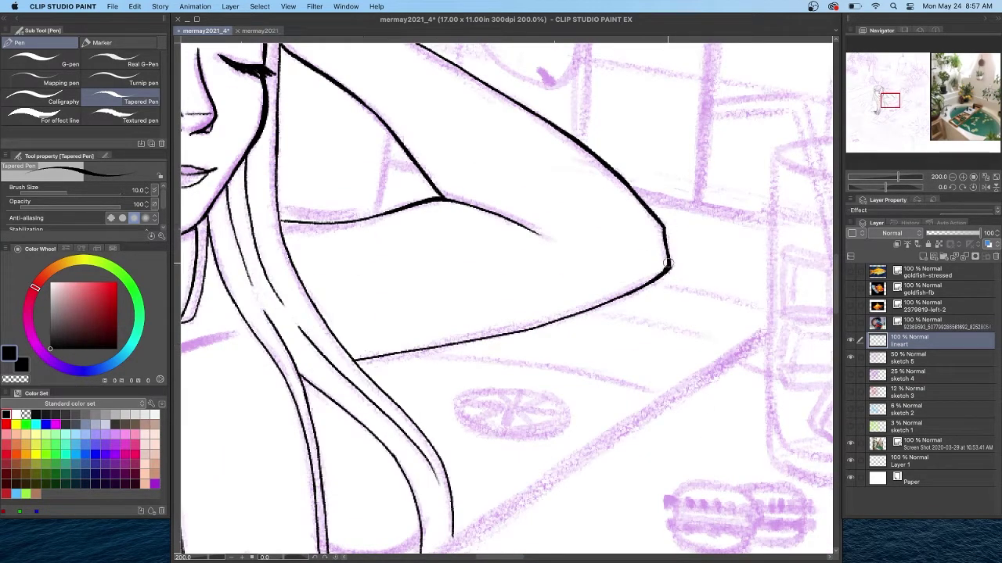
Thicken the underside of the raised upper arm from the elbow back to the hair.
{"action": "left_click_drag", "start_coordinate": [641, 286], "coordinate": [523, 329]}
{"action": "key", "text": "super+z"}
{"action": "left_click_drag", "start_coordinate": [623, 295], "coordinate": [353, 360]}
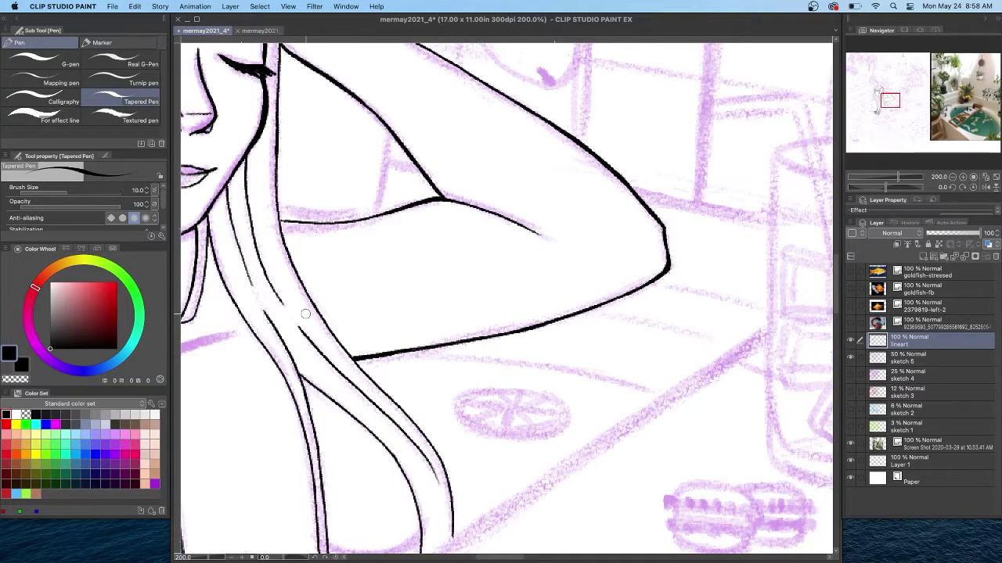
Ink a thick curve under the bust on the raised-arm side, ending it at the hair strands.
{"action": "left_click_drag", "start_coordinate": [888, 100], "coordinate": [885, 107]}
{"action": "left_click_drag", "start_coordinate": [584, 318], "coordinate": [490, 333]}
{"action": "key", "text": "super+z"}
{"action": "left_click_drag", "start_coordinate": [835, 312], "coordinate": [835, 320]}
{"action": "mouse_move", "coordinate": [583, 236]}
{"action": "left_mouse_down"}
{"action": "mouse_move", "coordinate": [545, 258]}
{"action": "mouse_move", "coordinate": [475, 241]}
{"action": "left_mouse_up"}
{"action": "mouse_move", "coordinate": [583, 235]}
{"action": "left_mouse_down"}
{"action": "mouse_move", "coordinate": [574, 245]}
{"action": "mouse_move", "coordinate": [475, 241]}
{"action": "left_mouse_up"}
{"action": "left_click_drag", "start_coordinate": [546, 257], "coordinate": [493, 248]}
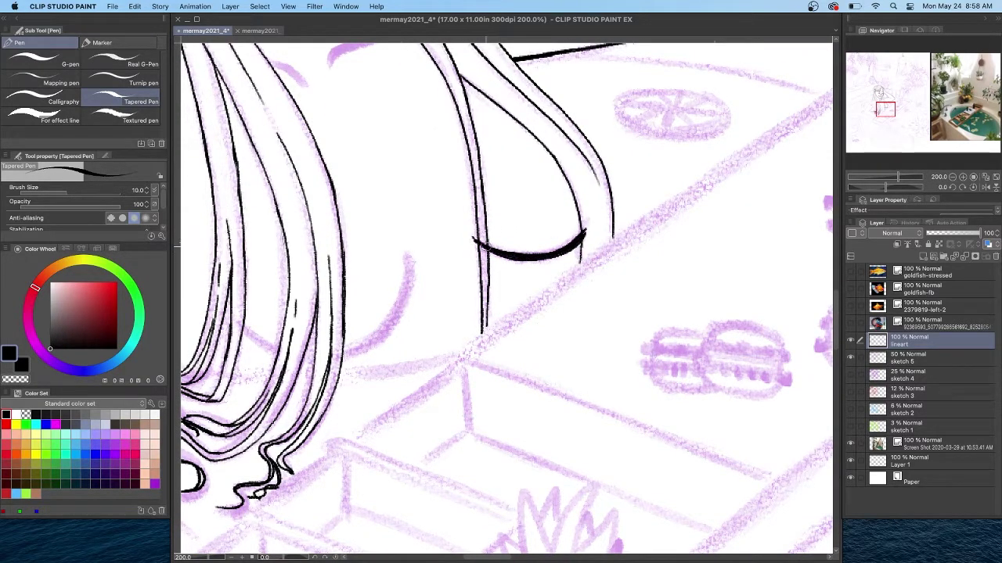
{"action": "left_click_drag", "start_coordinate": [584, 232], "coordinate": [524, 253]}
{"action": "key", "text": "super+z"}
Ink and thicken the larger curve under the bust where it passes behind the long front hair strands.
{"action": "mouse_move", "coordinate": [404, 254]}
{"action": "left_mouse_down"}
{"action": "mouse_move", "coordinate": [353, 346]}
{"action": "mouse_move", "coordinate": [298, 352]}
{"action": "mouse_move", "coordinate": [329, 350]}
{"action": "left_mouse_up"}
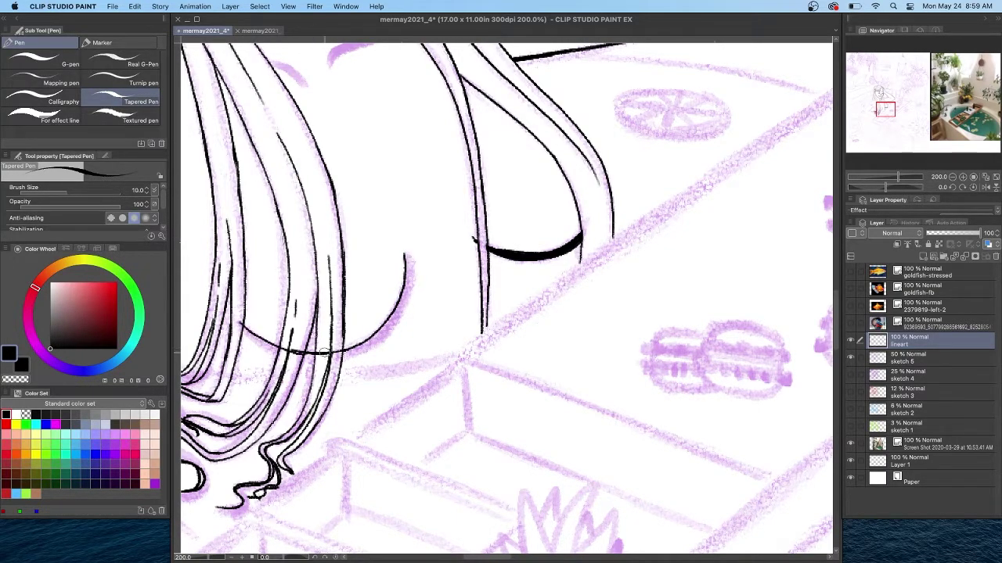
{"action": "mouse_move", "coordinate": [240, 323]}
{"action": "left_mouse_down"}
{"action": "mouse_move", "coordinate": [277, 353]}
{"action": "mouse_move", "coordinate": [364, 345]}
{"action": "mouse_move", "coordinate": [399, 317]}
{"action": "mouse_move", "coordinate": [409, 261]}
{"action": "left_mouse_up"}
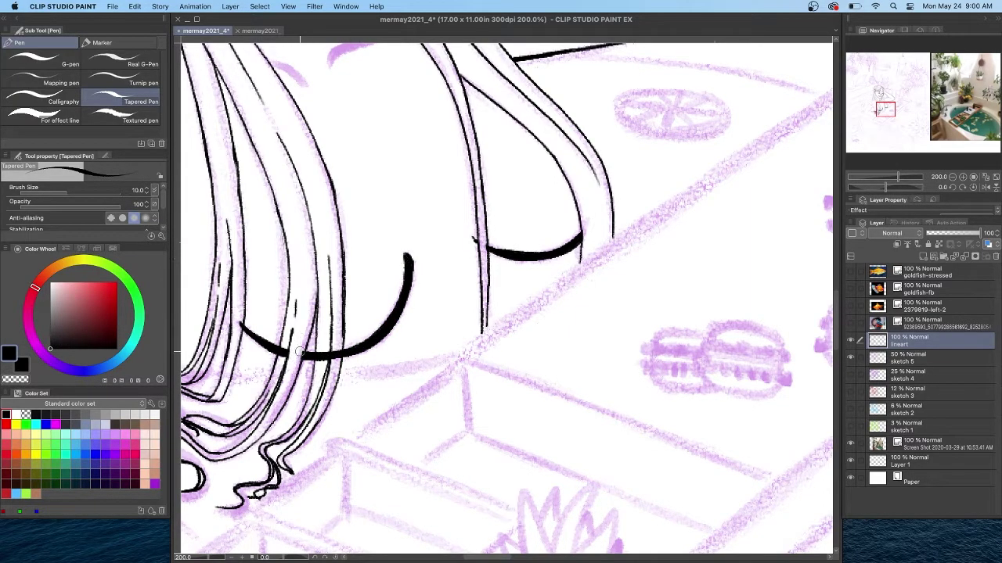
{"action": "left_click_drag", "start_coordinate": [320, 361], "coordinate": [327, 348]}
Ink both collarbone strokes, the short shoulder line behind the hair and one more back hair strand.
{"action": "scroll", "coordinate": [362, 332], "scroll_direction": "down", "scroll_amount": 6}
{"action": "left_click", "coordinate": [963, 178]}
{"action": "left_click_drag", "start_coordinate": [545, 280], "coordinate": [611, 248]}
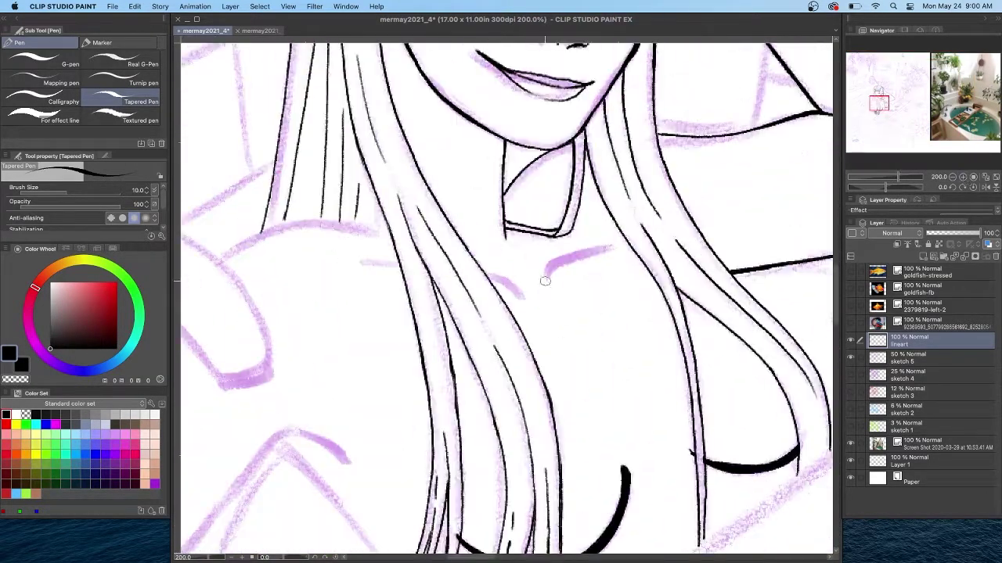
{"action": "left_click_drag", "start_coordinate": [526, 301], "coordinate": [487, 278]}
{"action": "left_click_drag", "start_coordinate": [364, 264], "coordinate": [404, 267]}
{"action": "left_click_drag", "start_coordinate": [378, 197], "coordinate": [374, 226]}
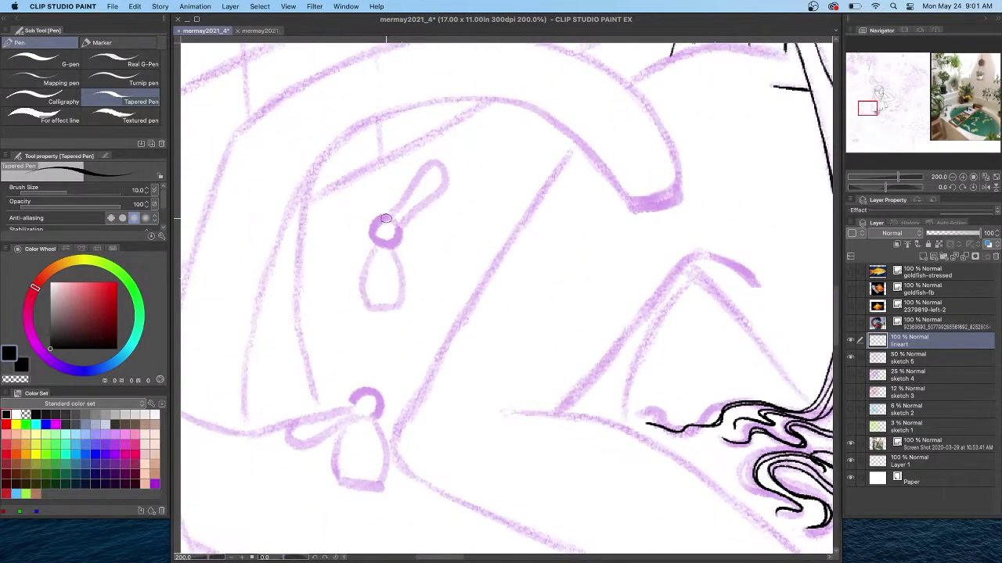
Ink the upper faucet handle with its round knob, angled lever and teardrop-shaped lower lever.
{"action": "mouse_move", "coordinate": [389, 217]}
{"action": "left_mouse_down"}
{"action": "mouse_move", "coordinate": [369, 235]}
{"action": "mouse_move", "coordinate": [401, 227]}
{"action": "mouse_move", "coordinate": [418, 174]}
{"action": "mouse_move", "coordinate": [408, 216]}
{"action": "left_mouse_up"}
{"action": "left_click_drag", "start_coordinate": [364, 263], "coordinate": [365, 306]}
{"action": "left_click_drag", "start_coordinate": [393, 250], "coordinate": [401, 308]}
{"action": "mouse_move", "coordinate": [400, 309]}
{"action": "left_mouse_down"}
{"action": "mouse_move", "coordinate": [364, 307]}
{"action": "mouse_move", "coordinate": [402, 305]}
{"action": "left_mouse_up"}
{"action": "key", "text": "super+z"}
Ink the lower faucet handle with its round knob, slanted side lever and teardrop-shaped lower lever.
{"action": "left_click_drag", "start_coordinate": [838, 328], "coordinate": [840, 345]}
{"action": "mouse_move", "coordinate": [367, 282]}
{"action": "left_mouse_down"}
{"action": "mouse_move", "coordinate": [352, 274]}
{"action": "mouse_move", "coordinate": [288, 293]}
{"action": "mouse_move", "coordinate": [291, 309]}
{"action": "left_mouse_up"}
{"action": "left_click_drag", "start_coordinate": [363, 279], "coordinate": [289, 308]}
{"action": "left_click_drag", "start_coordinate": [344, 286], "coordinate": [338, 349]}
{"action": "left_click_drag", "start_coordinate": [375, 283], "coordinate": [376, 350]}
{"action": "key", "text": "super+z"}
{"action": "key", "text": "super+z"}
{"action": "left_click_drag", "start_coordinate": [374, 277], "coordinate": [384, 352]}
{"action": "left_click_drag", "start_coordinate": [357, 281], "coordinate": [340, 344]}
{"action": "left_click_drag", "start_coordinate": [381, 352], "coordinate": [345, 349]}
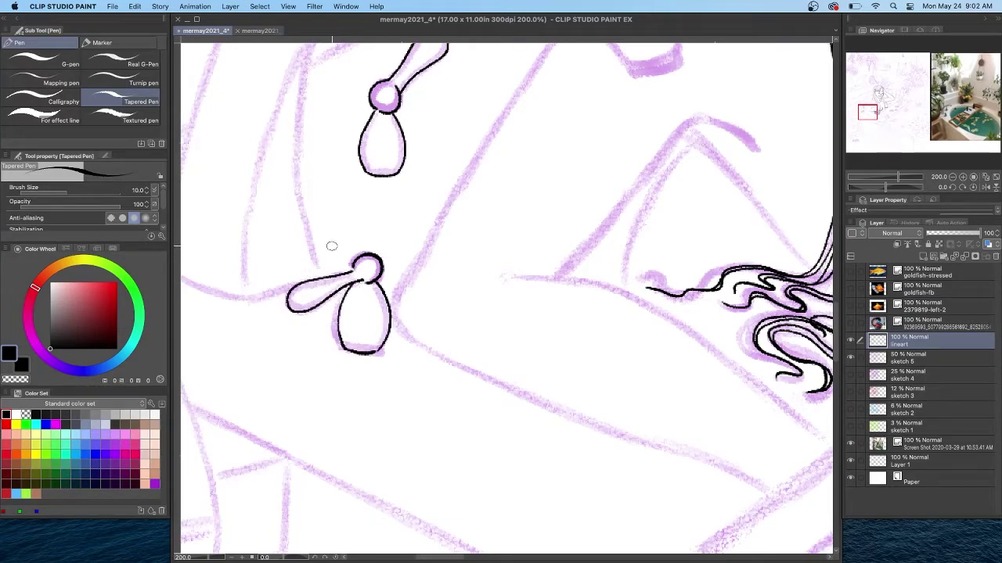
Ink the faucet spout's tip and its inner curve sweeping back toward the base.
{"action": "scroll", "coordinate": [332, 246], "scroll_direction": "up", "scroll_amount": 5}
{"action": "left_click_drag", "start_coordinate": [662, 227], "coordinate": [607, 246]}
{"action": "mouse_move", "coordinate": [511, 150]}
{"action": "left_mouse_down"}
{"action": "mouse_move", "coordinate": [612, 244]}
{"action": "mouse_move", "coordinate": [646, 168]}
{"action": "left_mouse_up"}
{"action": "left_click_drag", "start_coordinate": [557, 95], "coordinate": [650, 171]}
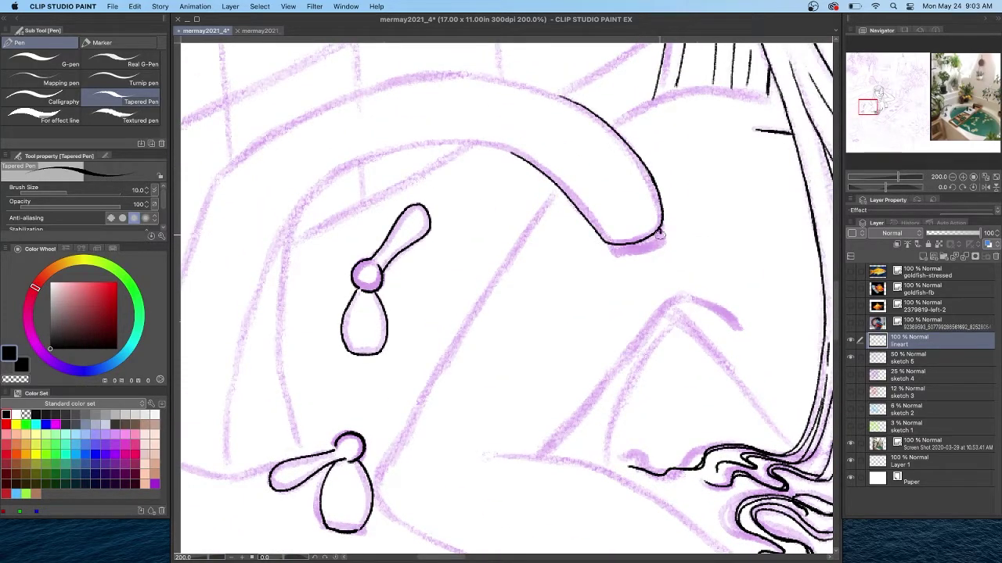
{"action": "mouse_move", "coordinate": [510, 150]}
{"action": "left_mouse_down"}
{"action": "mouse_move", "coordinate": [440, 141]}
{"action": "mouse_move", "coordinate": [319, 186]}
{"action": "mouse_move", "coordinate": [283, 274]}
{"action": "mouse_move", "coordinate": [285, 398]}
{"action": "mouse_move", "coordinate": [302, 454]}
{"action": "mouse_move", "coordinate": [225, 479]}
{"action": "left_mouse_up"}
{"action": "left_click_drag", "start_coordinate": [610, 239], "coordinate": [554, 175]}
{"action": "key", "text": "super+z"}
{"action": "mouse_move", "coordinate": [460, 142]}
{"action": "left_mouse_down"}
{"action": "mouse_move", "coordinate": [550, 169]}
{"action": "mouse_move", "coordinate": [608, 236]}
{"action": "left_mouse_up"}
Ink the faucet spout's outer curve, inner side line and bottom edge at the base.
{"action": "scroll", "coordinate": [629, 240], "scroll_direction": "left", "scroll_amount": 4}
{"action": "mouse_move", "coordinate": [538, 154]}
{"action": "left_mouse_down"}
{"action": "mouse_move", "coordinate": [469, 196]}
{"action": "mouse_move", "coordinate": [385, 444]}
{"action": "mouse_move", "coordinate": [388, 463]}
{"action": "left_mouse_up"}
{"action": "left_click_drag", "start_coordinate": [720, 97], "coordinate": [680, 87]}
{"action": "key", "text": "super+z"}
{"action": "left_click_drag", "start_coordinate": [618, 73], "coordinate": [729, 93]}
{"action": "mouse_move", "coordinate": [618, 72]}
{"action": "left_mouse_down"}
{"action": "mouse_move", "coordinate": [591, 74]}
{"action": "mouse_move", "coordinate": [386, 167]}
{"action": "mouse_move", "coordinate": [370, 185]}
{"action": "mouse_move", "coordinate": [303, 413]}
{"action": "mouse_move", "coordinate": [308, 451]}
{"action": "left_mouse_up"}
{"action": "key", "text": "super+z"}
{"action": "left_click_drag", "start_coordinate": [391, 477], "coordinate": [310, 451]}
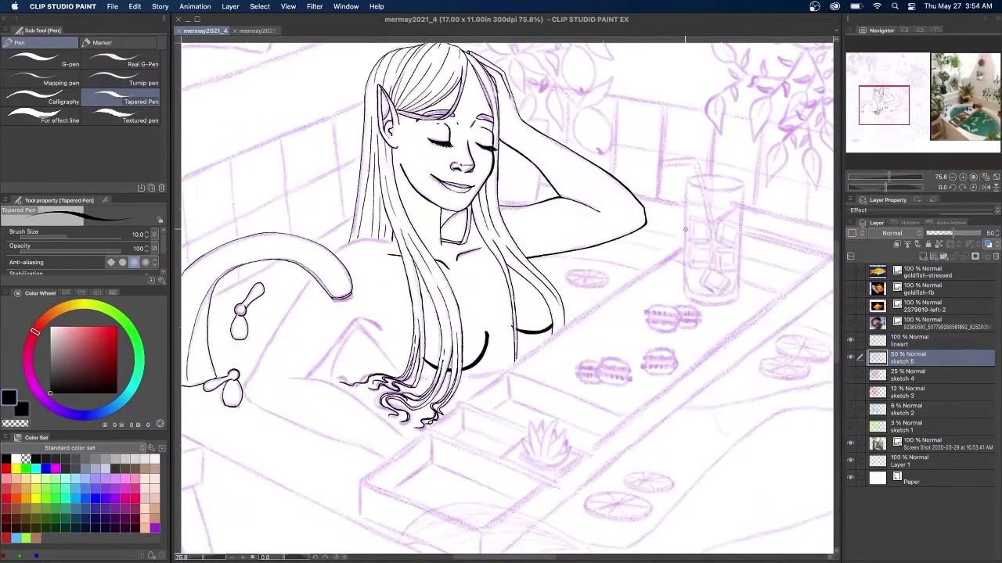
Make the lineart layer active again at 150% zoom and thicken the faucet's outer back edge.
{"action": "left_click", "coordinate": [953, 188]}
{"action": "left_click", "coordinate": [962, 177]}
{"action": "left_click_drag", "start_coordinate": [876, 106], "coordinate": [867, 108]}
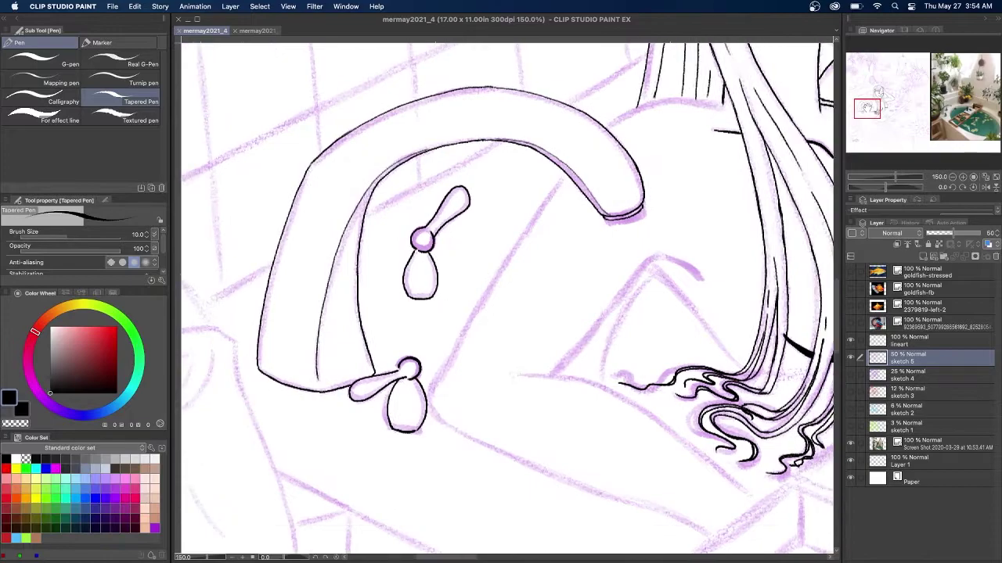
{"action": "left_click_drag", "start_coordinate": [300, 185], "coordinate": [284, 237]}
{"action": "key", "text": "super+z"}
{"action": "left_click", "coordinate": [929, 341]}
{"action": "mouse_move", "coordinate": [311, 163]}
{"action": "left_mouse_down"}
{"action": "mouse_move", "coordinate": [270, 280]}
{"action": "mouse_move", "coordinate": [257, 360]}
{"action": "left_mouse_up"}
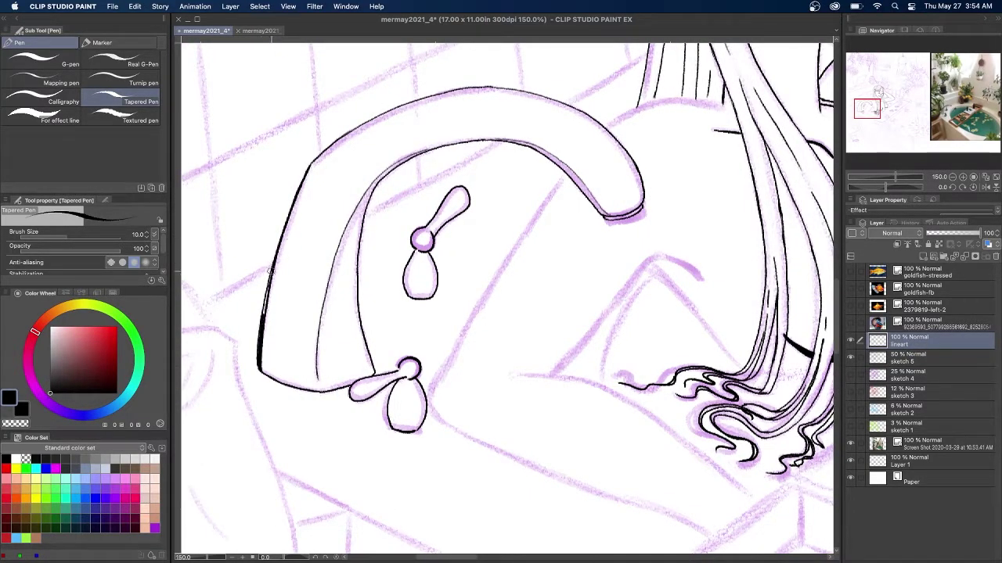
Thicken the faucet spout's upper curve, inner edge and base line.
{"action": "mouse_move", "coordinate": [641, 186]}
{"action": "left_mouse_down"}
{"action": "mouse_move", "coordinate": [576, 110]}
{"action": "mouse_move", "coordinate": [490, 86]}
{"action": "left_mouse_up"}
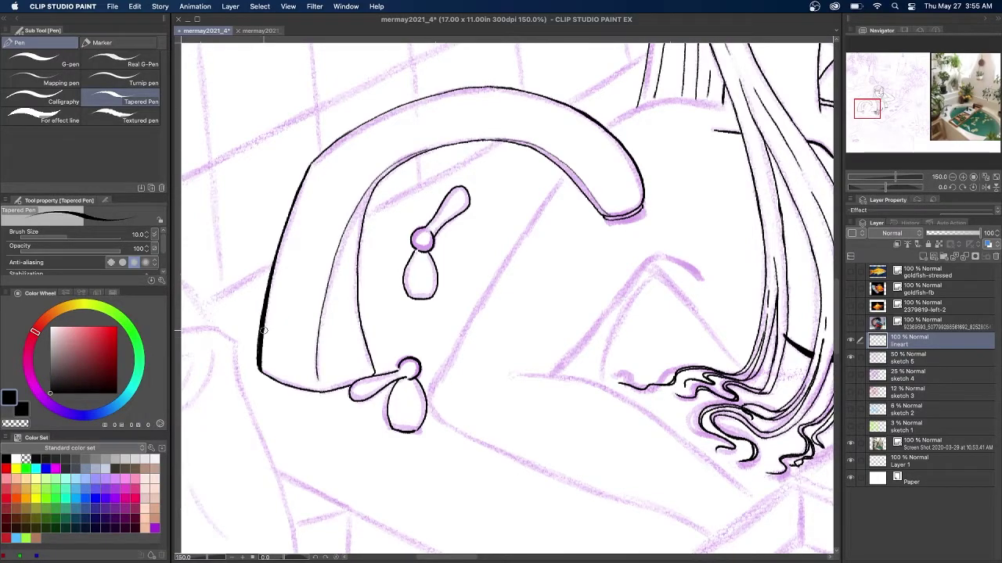
{"action": "left_click_drag", "start_coordinate": [597, 198], "coordinate": [541, 143]}
{"action": "mouse_move", "coordinate": [356, 256]}
{"action": "left_mouse_down"}
{"action": "mouse_move", "coordinate": [362, 221]}
{"action": "mouse_move", "coordinate": [354, 309]}
{"action": "mouse_move", "coordinate": [372, 374]}
{"action": "mouse_move", "coordinate": [267, 376]}
{"action": "left_mouse_up"}
{"action": "key", "text": "super+z"}
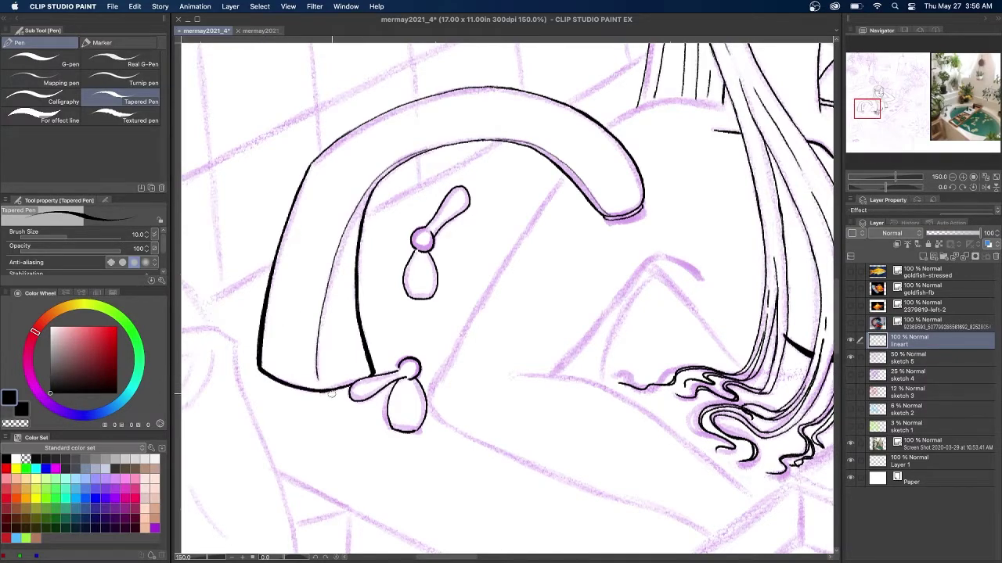
Thicken the outlines of both faucet handles.
{"action": "mouse_move", "coordinate": [407, 241]}
{"action": "left_mouse_down"}
{"action": "mouse_move", "coordinate": [434, 236]}
{"action": "mouse_move", "coordinate": [468, 197]}
{"action": "left_mouse_up"}
{"action": "mouse_move", "coordinate": [412, 248]}
{"action": "left_mouse_down"}
{"action": "mouse_move", "coordinate": [402, 270]}
{"action": "mouse_move", "coordinate": [409, 295]}
{"action": "mouse_move", "coordinate": [434, 285]}
{"action": "left_mouse_up"}
{"action": "mouse_move", "coordinate": [420, 370]}
{"action": "left_mouse_down"}
{"action": "mouse_move", "coordinate": [352, 374]}
{"action": "mouse_move", "coordinate": [400, 390]}
{"action": "mouse_move", "coordinate": [390, 392]}
{"action": "mouse_move", "coordinate": [389, 420]}
{"action": "mouse_move", "coordinate": [412, 377]}
{"action": "mouse_move", "coordinate": [424, 398]}
{"action": "mouse_move", "coordinate": [416, 428]}
{"action": "left_mouse_up"}
Ink the shoulder contour from the hair ends down to the faucet spout as a tapered line.
{"action": "mouse_move", "coordinate": [718, 102]}
{"action": "left_mouse_down"}
{"action": "mouse_move", "coordinate": [640, 104]}
{"action": "mouse_move", "coordinate": [605, 129]}
{"action": "left_mouse_up"}
{"action": "key", "text": "super+z"}
{"action": "mouse_move", "coordinate": [724, 103]}
{"action": "left_mouse_down"}
{"action": "mouse_move", "coordinate": [673, 99]}
{"action": "mouse_move", "coordinate": [607, 127]}
{"action": "left_mouse_up"}
{"action": "key", "text": "super+z"}
{"action": "mouse_move", "coordinate": [724, 104]}
{"action": "left_mouse_down"}
{"action": "mouse_move", "coordinate": [672, 99]}
{"action": "mouse_move", "coordinate": [608, 124]}
{"action": "mouse_move", "coordinate": [723, 103]}
{"action": "mouse_move", "coordinate": [701, 101]}
{"action": "mouse_move", "coordinate": [633, 108]}
{"action": "mouse_move", "coordinate": [613, 128]}
{"action": "mouse_move", "coordinate": [732, 111]}
{"action": "mouse_move", "coordinate": [701, 101]}
{"action": "mouse_move", "coordinate": [644, 106]}
{"action": "mouse_move", "coordinate": [604, 130]}
{"action": "left_mouse_up"}
{"action": "key", "text": "ctrl+z"}
{"action": "left_click_drag", "start_coordinate": [654, 102], "coordinate": [613, 128]}
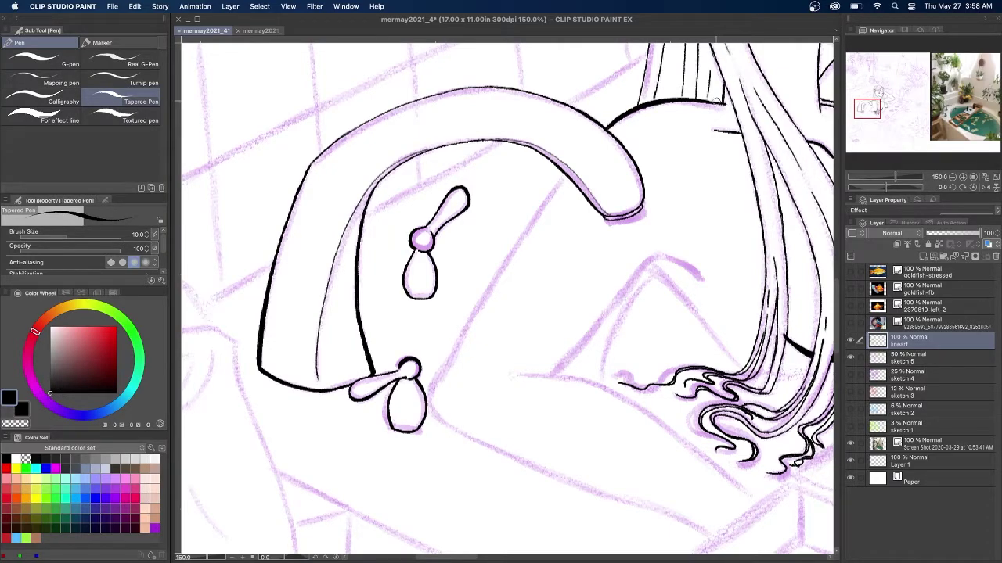
Ink the lowered arm's outer edge from the spout around the elbow, and its inner edge from the armpit.
{"action": "left_click_drag", "start_coordinate": [872, 109], "coordinate": [875, 110]}
{"action": "left_click_drag", "start_coordinate": [470, 133], "coordinate": [360, 306]}
{"action": "key", "text": "super+z"}
{"action": "mouse_move", "coordinate": [417, 207]}
{"action": "left_mouse_down"}
{"action": "mouse_move", "coordinate": [335, 346]}
{"action": "mouse_move", "coordinate": [338, 370]}
{"action": "mouse_move", "coordinate": [368, 391]}
{"action": "left_mouse_up"}
{"action": "mouse_move", "coordinate": [607, 235]}
{"action": "left_mouse_down"}
{"action": "mouse_move", "coordinate": [564, 210]}
{"action": "mouse_move", "coordinate": [458, 333]}
{"action": "left_mouse_up"}
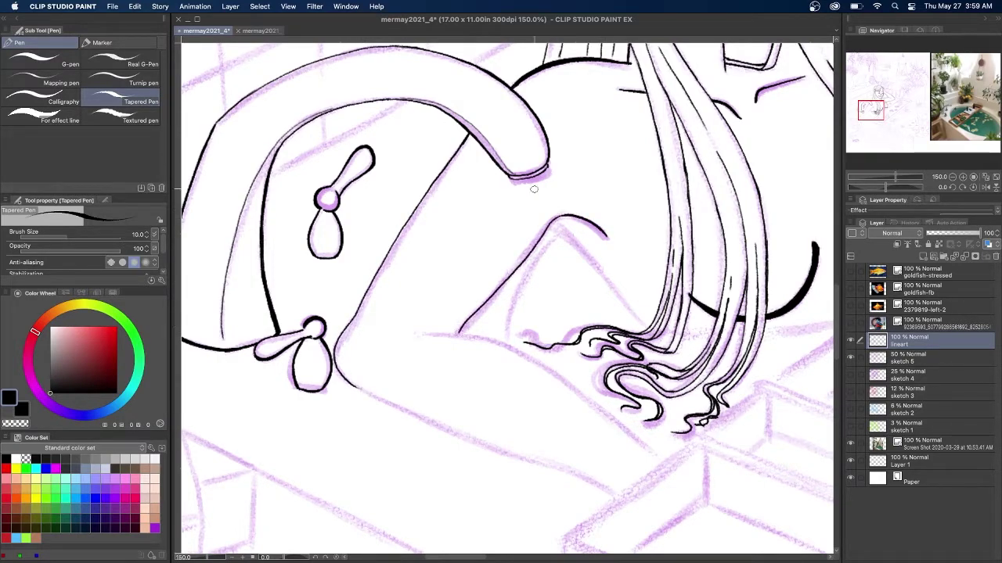
Thicken both edges of the lowered upper arm and ink the torso's side from the armpit to the hair.
{"action": "mouse_move", "coordinate": [605, 235]}
{"action": "left_mouse_down"}
{"action": "mouse_move", "coordinate": [575, 218]}
{"action": "mouse_move", "coordinate": [545, 228]}
{"action": "mouse_move", "coordinate": [460, 332]}
{"action": "left_mouse_up"}
{"action": "key", "text": "super+z"}
{"action": "mouse_move", "coordinate": [573, 216]}
{"action": "left_mouse_down"}
{"action": "mouse_move", "coordinate": [540, 243]}
{"action": "mouse_move", "coordinate": [561, 222]}
{"action": "mouse_move", "coordinate": [543, 229]}
{"action": "mouse_move", "coordinate": [457, 327]}
{"action": "left_mouse_up"}
{"action": "left_click_drag", "start_coordinate": [459, 149], "coordinate": [333, 362]}
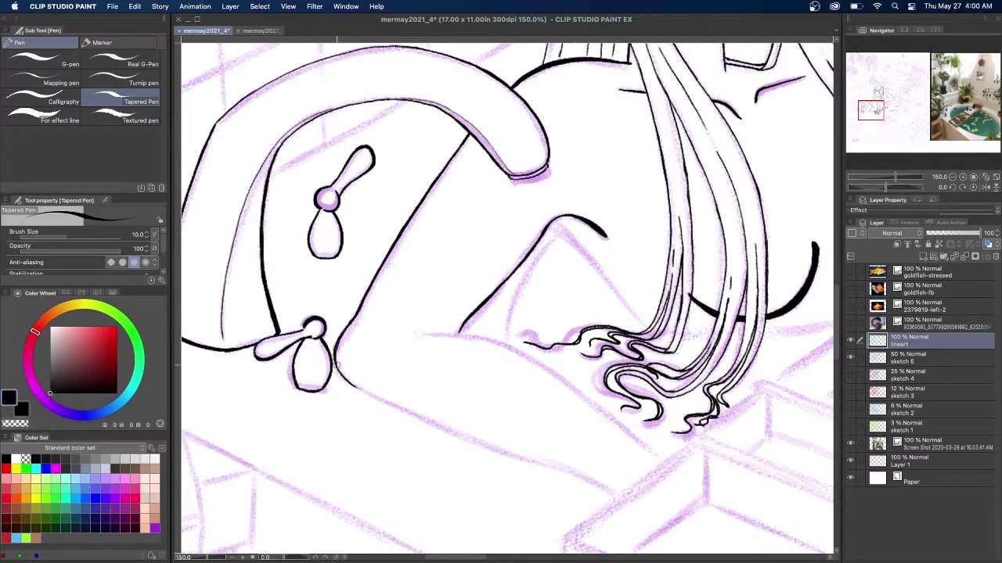
{"action": "left_click_drag", "start_coordinate": [547, 225], "coordinate": [648, 330]}
Ink the lowered forearm's upper edge from the elbow crease to the bath tray.
{"action": "left_click_drag", "start_coordinate": [428, 321], "coordinate": [319, 279]}
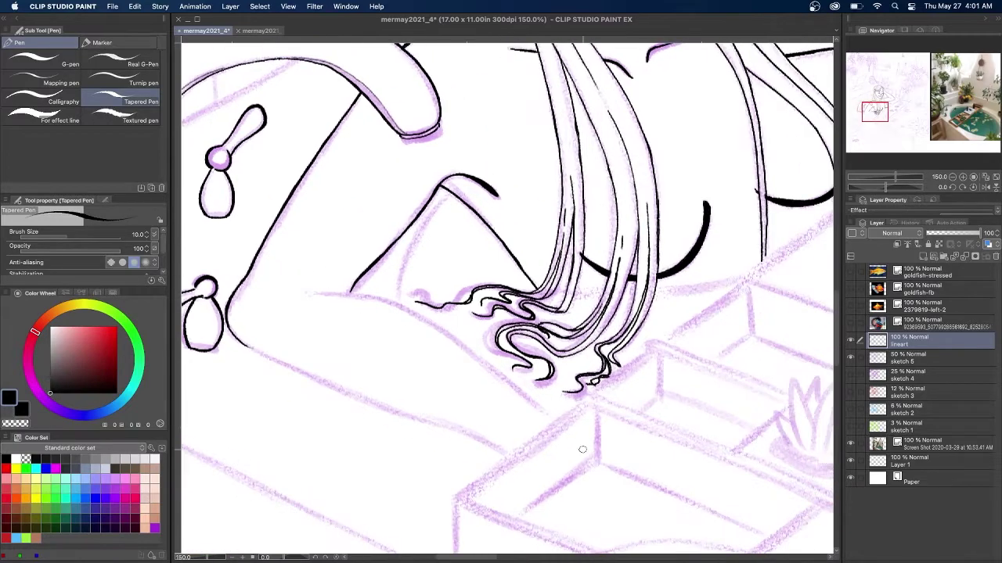
{"action": "scroll", "coordinate": [837, 325], "scroll_direction": "down", "scroll_amount": 3}
{"action": "mouse_move", "coordinate": [305, 196]}
{"action": "left_mouse_down"}
{"action": "mouse_move", "coordinate": [370, 197]}
{"action": "mouse_move", "coordinate": [439, 219]}
{"action": "mouse_move", "coordinate": [435, 226]}
{"action": "mouse_move", "coordinate": [554, 318]}
{"action": "left_mouse_up"}
Ink the forearm's lower edge from the elbow to the tray and thicken both forearm edges.
{"action": "left_click_drag", "start_coordinate": [264, 255], "coordinate": [358, 298]}
{"action": "key", "text": "super+z"}
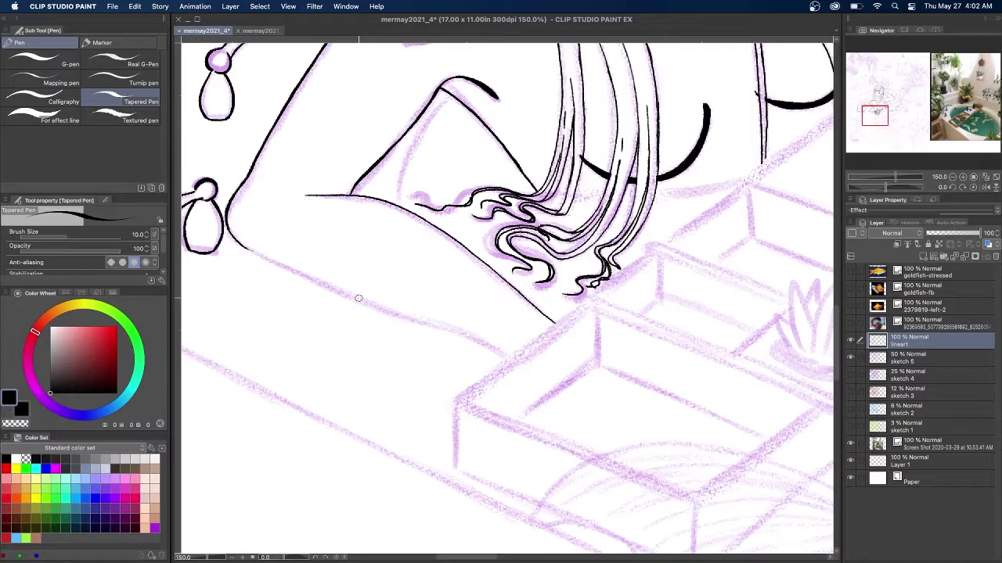
{"action": "mouse_move", "coordinate": [245, 247]}
{"action": "left_mouse_down"}
{"action": "mouse_move", "coordinate": [344, 298]}
{"action": "mouse_move", "coordinate": [507, 357]}
{"action": "mouse_move", "coordinate": [291, 270]}
{"action": "mouse_move", "coordinate": [386, 311]}
{"action": "left_mouse_up"}
{"action": "key", "text": "super+z"}
{"action": "mouse_move", "coordinate": [321, 194]}
{"action": "left_mouse_down"}
{"action": "mouse_move", "coordinate": [432, 222]}
{"action": "mouse_move", "coordinate": [338, 195]}
{"action": "mouse_move", "coordinate": [377, 199]}
{"action": "mouse_move", "coordinate": [445, 231]}
{"action": "mouse_move", "coordinate": [558, 324]}
{"action": "left_mouse_up"}
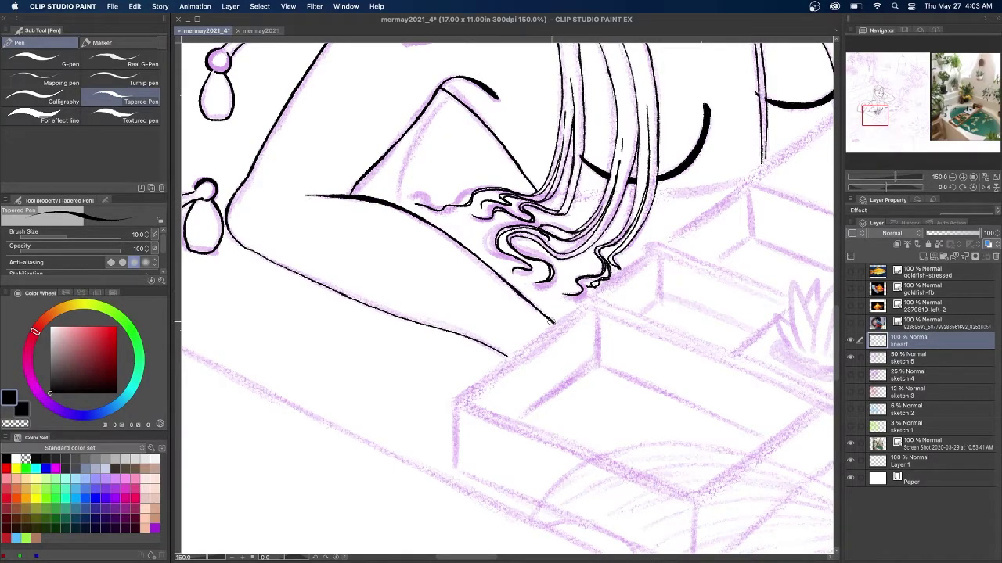
{"action": "left_click_drag", "start_coordinate": [251, 248], "coordinate": [385, 313]}
{"action": "left_click_drag", "start_coordinate": [322, 283], "coordinate": [508, 356]}
{"action": "left_click_drag", "start_coordinate": [383, 311], "coordinate": [444, 330]}
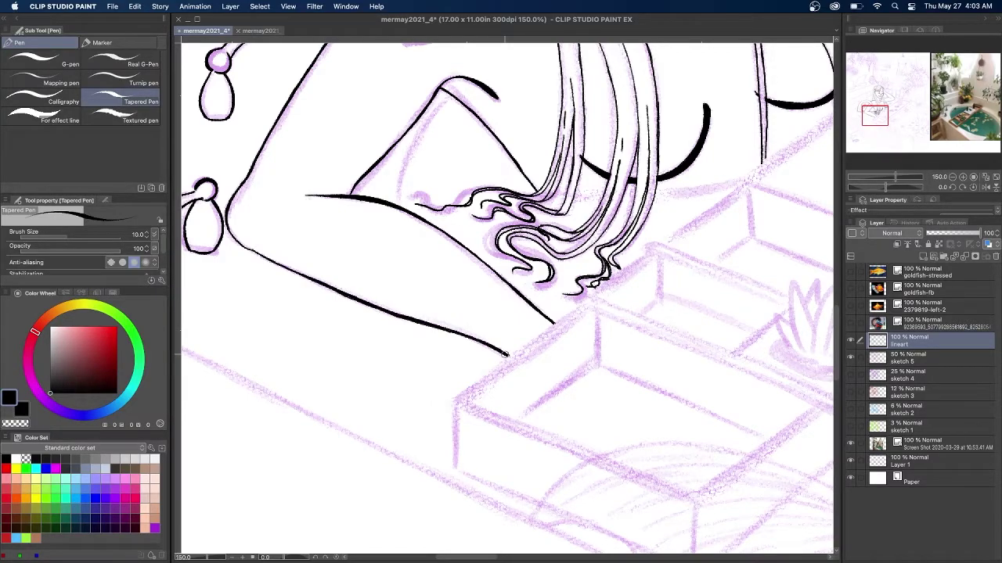
Ink the bath tray's front divider as a long narrow strip with closed ends.
{"action": "mouse_move", "coordinate": [581, 296]}
{"action": "left_mouse_down"}
{"action": "mouse_move", "coordinate": [363, 282]}
{"action": "mouse_move", "coordinate": [466, 319]}
{"action": "left_mouse_up"}
{"action": "scroll", "coordinate": [467, 319], "scroll_direction": "down", "scroll_amount": 5}
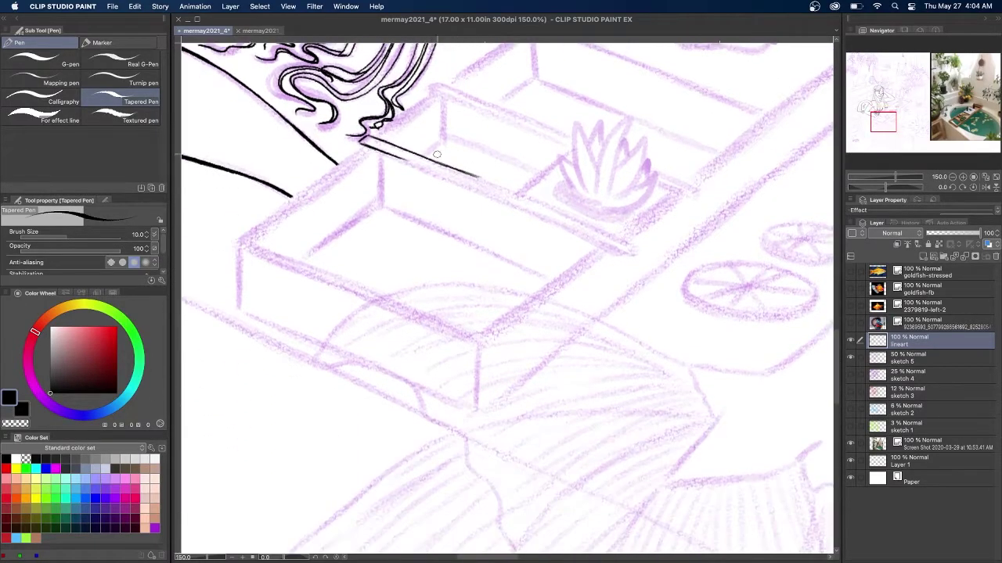
{"action": "left_click_drag", "start_coordinate": [471, 173], "coordinate": [634, 247]}
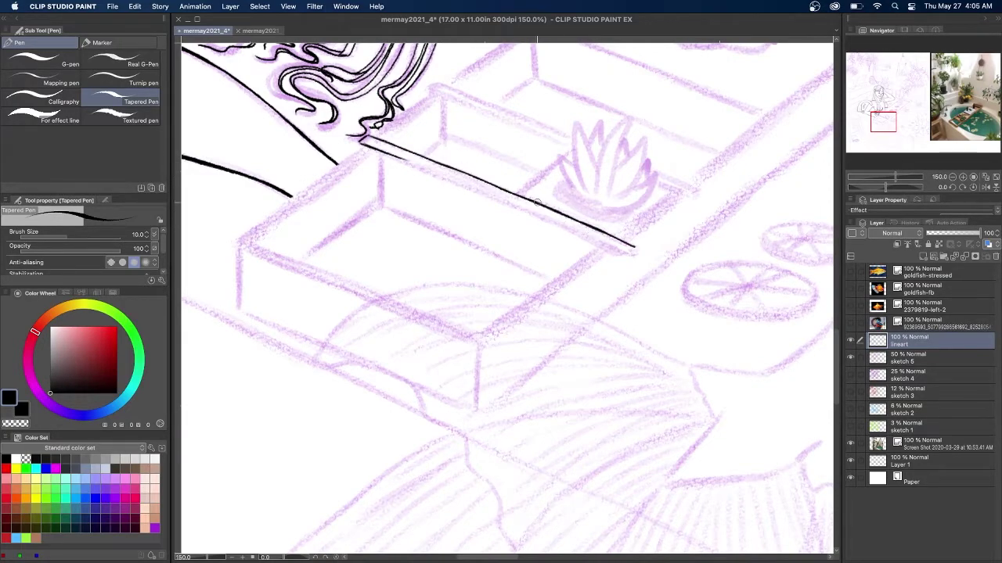
{"action": "left_click_drag", "start_coordinate": [380, 148], "coordinate": [631, 250]}
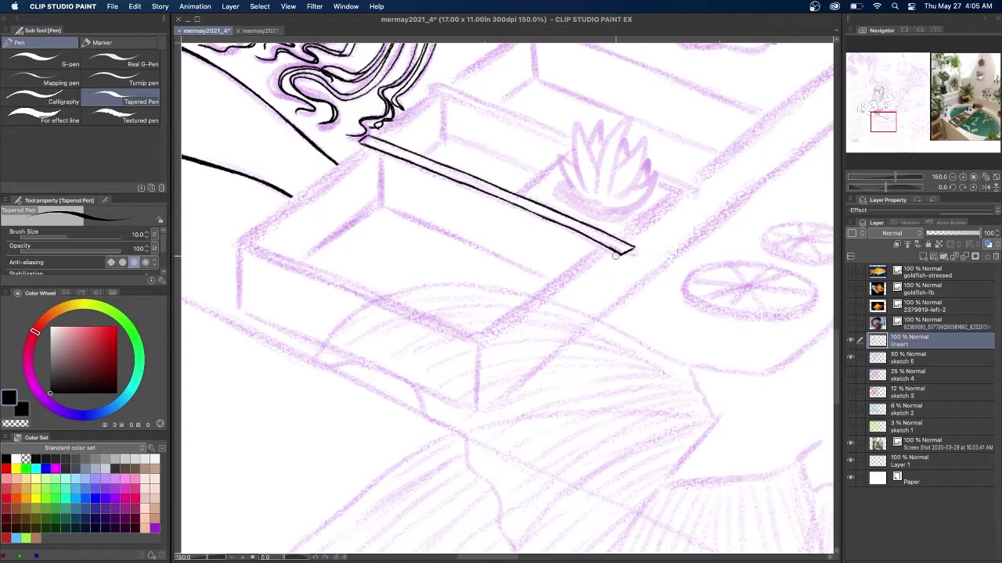
Ink the succulent's pointed leaves, adding the overlapping back leaves and inner fold lines.
{"action": "left_click_drag", "start_coordinate": [653, 202], "coordinate": [610, 210]}
{"action": "mouse_move", "coordinate": [657, 170]}
{"action": "left_mouse_down"}
{"action": "mouse_move", "coordinate": [615, 205]}
{"action": "mouse_move", "coordinate": [646, 138]}
{"action": "left_mouse_up"}
{"action": "mouse_move", "coordinate": [613, 202]}
{"action": "left_mouse_down"}
{"action": "mouse_move", "coordinate": [631, 120]}
{"action": "mouse_move", "coordinate": [595, 200]}
{"action": "mouse_move", "coordinate": [575, 122]}
{"action": "left_mouse_up"}
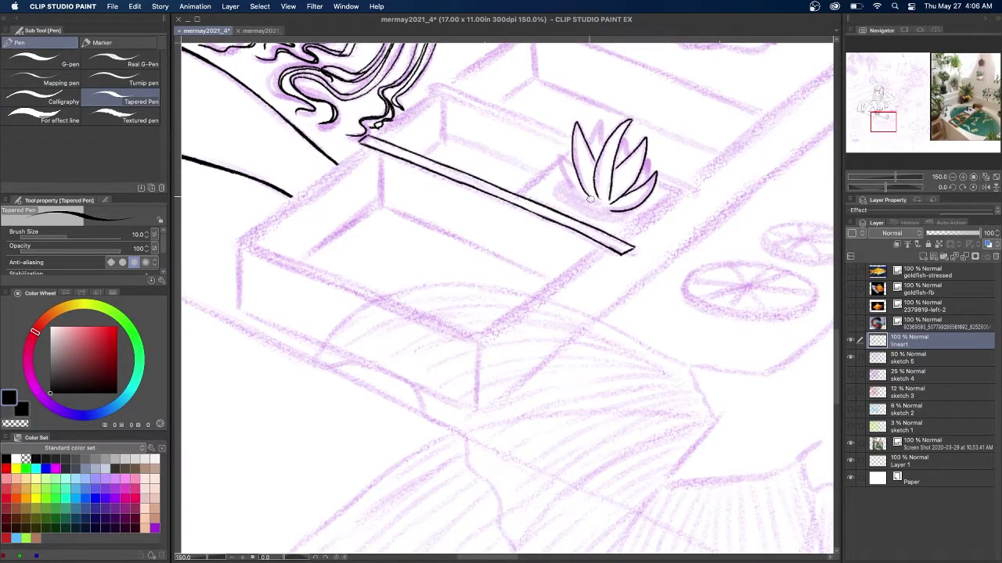
{"action": "left_click_drag", "start_coordinate": [586, 199], "coordinate": [560, 155]}
{"action": "left_click_drag", "start_coordinate": [629, 141], "coordinate": [619, 149]}
{"action": "mouse_move", "coordinate": [603, 144]}
{"action": "left_mouse_down"}
{"action": "mouse_move", "coordinate": [560, 157]}
{"action": "mouse_move", "coordinate": [579, 188]}
{"action": "left_mouse_up"}
{"action": "left_click_drag", "start_coordinate": [578, 123], "coordinate": [591, 185]}
{"action": "left_click_drag", "start_coordinate": [629, 120], "coordinate": [609, 190]}
{"action": "left_click_drag", "start_coordinate": [647, 141], "coordinate": [616, 181]}
{"action": "mouse_move", "coordinate": [655, 174]}
{"action": "left_mouse_down"}
{"action": "mouse_move", "coordinate": [620, 202]}
{"action": "mouse_move", "coordinate": [636, 185]}
{"action": "left_mouse_up"}
{"action": "left_click_drag", "start_coordinate": [629, 143], "coordinate": [623, 155]}
{"action": "left_click_drag", "start_coordinate": [600, 123], "coordinate": [594, 153]}
Ink the bath tray's rear divider strip on both sides of the succulent.
{"action": "mouse_move", "coordinate": [656, 182]}
{"action": "left_mouse_down"}
{"action": "mouse_move", "coordinate": [689, 196]}
{"action": "mouse_move", "coordinate": [696, 186]}
{"action": "mouse_move", "coordinate": [690, 197]}
{"action": "left_mouse_up"}
{"action": "left_click_drag", "start_coordinate": [429, 88], "coordinate": [575, 149]}
{"action": "key", "text": "super+z"}
{"action": "left_click_drag", "start_coordinate": [652, 166], "coordinate": [640, 159]}
{"action": "left_click_drag", "start_coordinate": [569, 136], "coordinate": [552, 128]}
{"action": "mouse_move", "coordinate": [440, 83]}
{"action": "left_mouse_down"}
{"action": "mouse_move", "coordinate": [570, 136]}
{"action": "mouse_move", "coordinate": [428, 88]}
{"action": "mouse_move", "coordinate": [573, 147]}
{"action": "left_mouse_up"}
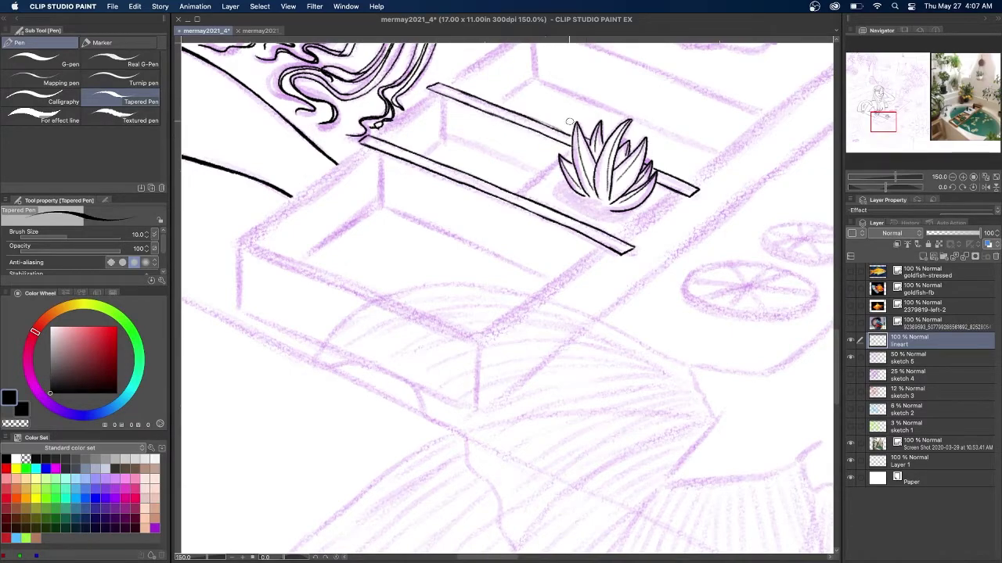
Ink the middle compartment's inner corner and floor edges, and the rounded base under the succulent.
{"action": "left_click_drag", "start_coordinate": [443, 97], "coordinate": [443, 131]}
{"action": "left_click_drag", "start_coordinate": [423, 156], "coordinate": [442, 136]}
{"action": "mouse_move", "coordinate": [444, 137]}
{"action": "left_mouse_down"}
{"action": "mouse_move", "coordinate": [527, 168]}
{"action": "mouse_move", "coordinate": [517, 194]}
{"action": "left_mouse_up"}
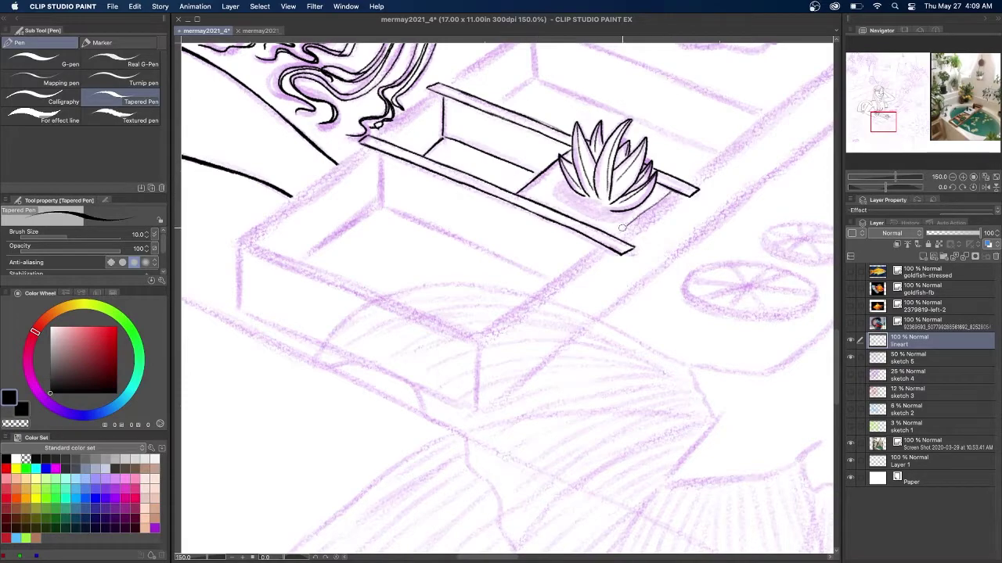
{"action": "left_click_drag", "start_coordinate": [633, 208], "coordinate": [600, 221]}
{"action": "left_click_drag", "start_coordinate": [552, 194], "coordinate": [602, 220]}
Ink the tray's far inner rim past both dividers, and the front compartment's inner corner and rear floor edge.
{"action": "left_click_drag", "start_coordinate": [704, 167], "coordinate": [586, 254]}
{"action": "key", "text": "super+z"}
{"action": "left_click_drag", "start_coordinate": [676, 188], "coordinate": [533, 296]}
{"action": "mouse_move", "coordinate": [379, 152]}
{"action": "left_mouse_down"}
{"action": "mouse_move", "coordinate": [380, 208]}
{"action": "mouse_move", "coordinate": [469, 247]}
{"action": "left_mouse_up"}
{"action": "key", "text": "super+z"}
{"action": "left_click_drag", "start_coordinate": [384, 208], "coordinate": [550, 277]}
{"action": "key", "text": "super+z"}
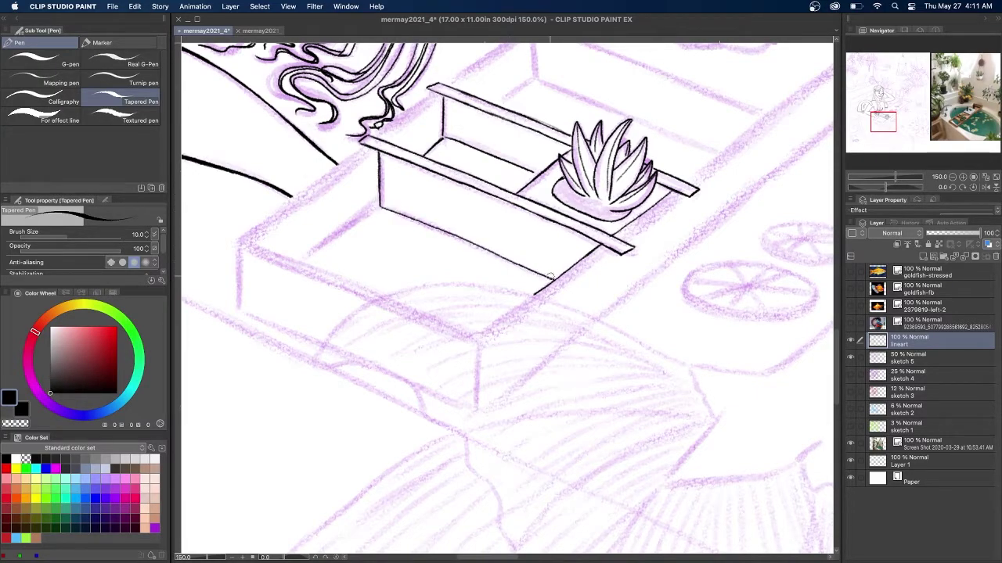
{"action": "left_click_drag", "start_coordinate": [689, 175], "coordinate": [765, 115]}
{"action": "left_click_drag", "start_coordinate": [441, 95], "coordinate": [240, 243]}
{"action": "key", "text": "super+z"}
{"action": "key", "text": "super+z"}
{"action": "key", "text": "super+z"}
{"action": "left_click_drag", "start_coordinate": [367, 147], "coordinate": [307, 193]}
{"action": "key", "text": "super+z"}
{"action": "key", "text": "super+z"}
{"action": "left_click_drag", "start_coordinate": [405, 173], "coordinate": [515, 255]}
{"action": "left_click_drag", "start_coordinate": [477, 227], "coordinate": [348, 320]}
{"action": "mouse_move", "coordinate": [484, 230]}
{"action": "left_mouse_down"}
{"action": "mouse_move", "coordinate": [462, 247]}
{"action": "mouse_move", "coordinate": [547, 166]}
{"action": "mouse_move", "coordinate": [708, 48]}
{"action": "left_mouse_up"}
{"action": "key", "text": "super+z"}
{"action": "key", "text": "super+z"}
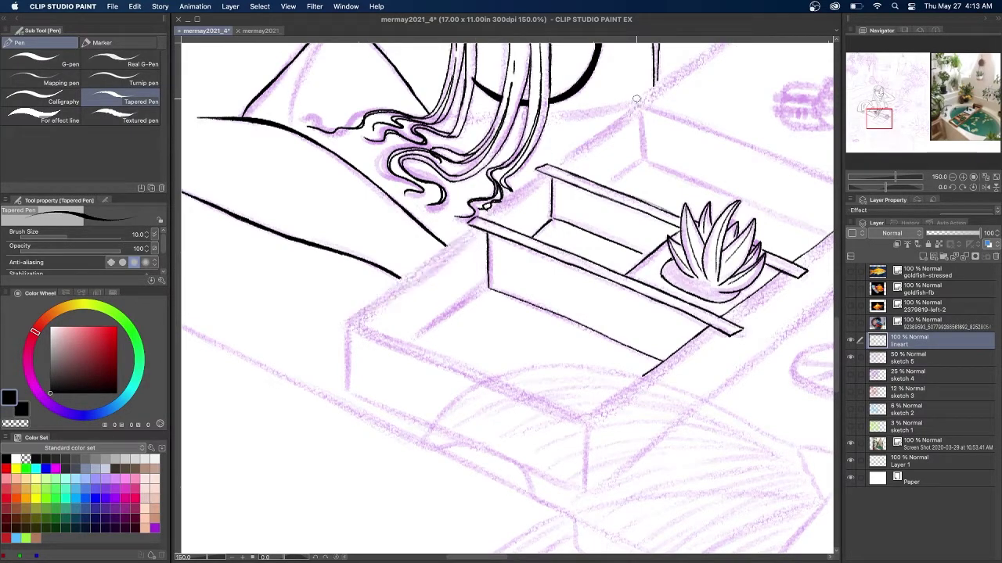
Ink the tray rim's long edges on the mermaid's side, running from the back to the front corner.
{"action": "mouse_move", "coordinate": [473, 225]}
{"action": "left_mouse_down"}
{"action": "mouse_move", "coordinate": [346, 323]}
{"action": "mouse_move", "coordinate": [385, 305]}
{"action": "mouse_move", "coordinate": [359, 324]}
{"action": "left_mouse_up"}
{"action": "mouse_move", "coordinate": [474, 221]}
{"action": "left_mouse_down"}
{"action": "mouse_move", "coordinate": [643, 107]}
{"action": "mouse_move", "coordinate": [473, 227]}
{"action": "mouse_move", "coordinate": [614, 122]}
{"action": "left_mouse_up"}
{"action": "key", "text": "super+z"}
{"action": "key", "text": "super+z"}
Ink the tray's front rim up to the tail fin, plus the front panel's corner and bottom edge.
{"action": "scroll", "coordinate": [839, 379], "scroll_direction": "down", "scroll_amount": 4}
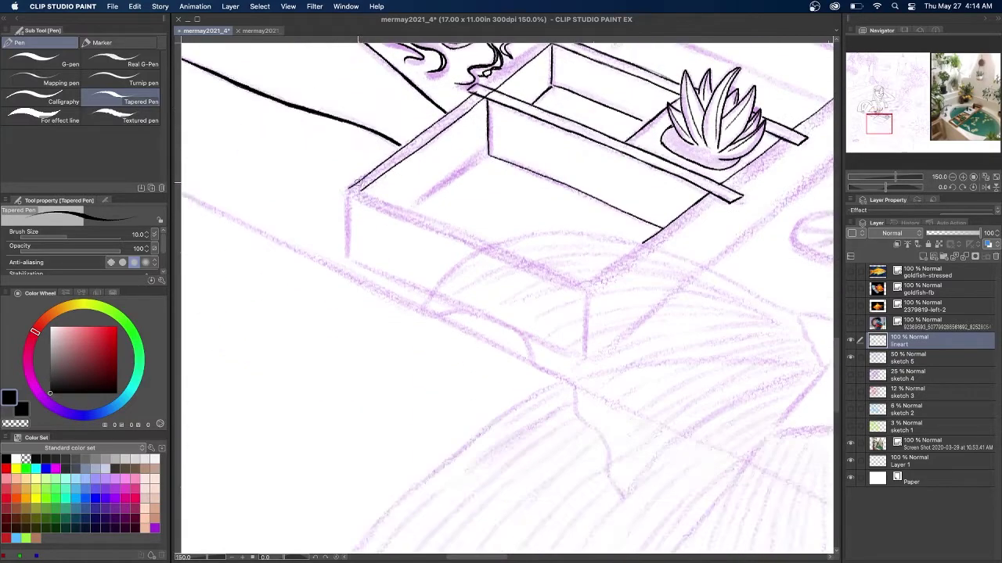
{"action": "left_click_drag", "start_coordinate": [368, 197], "coordinate": [495, 245]}
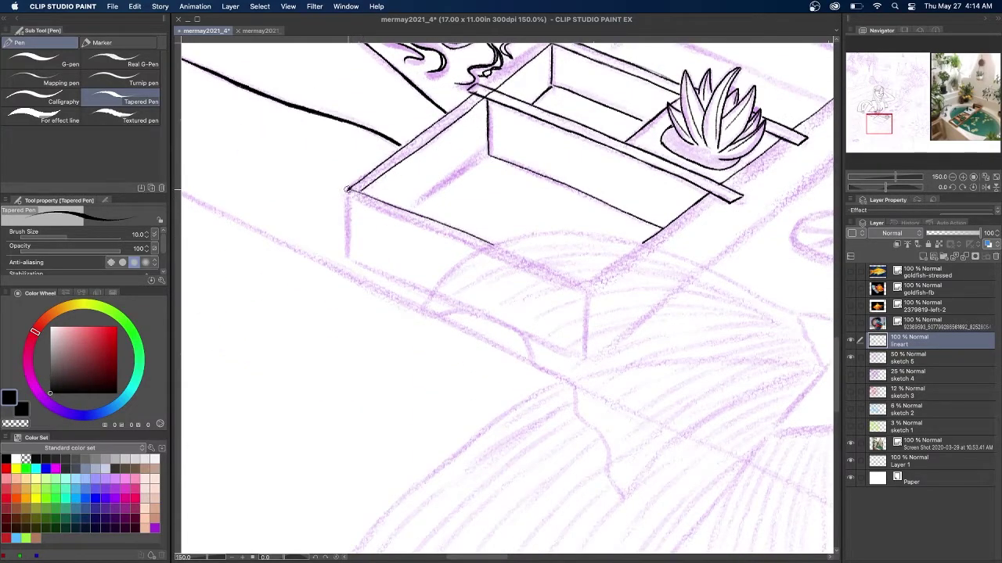
{"action": "left_click_drag", "start_coordinate": [375, 205], "coordinate": [483, 249]}
{"action": "left_click_drag", "start_coordinate": [345, 193], "coordinate": [478, 248]}
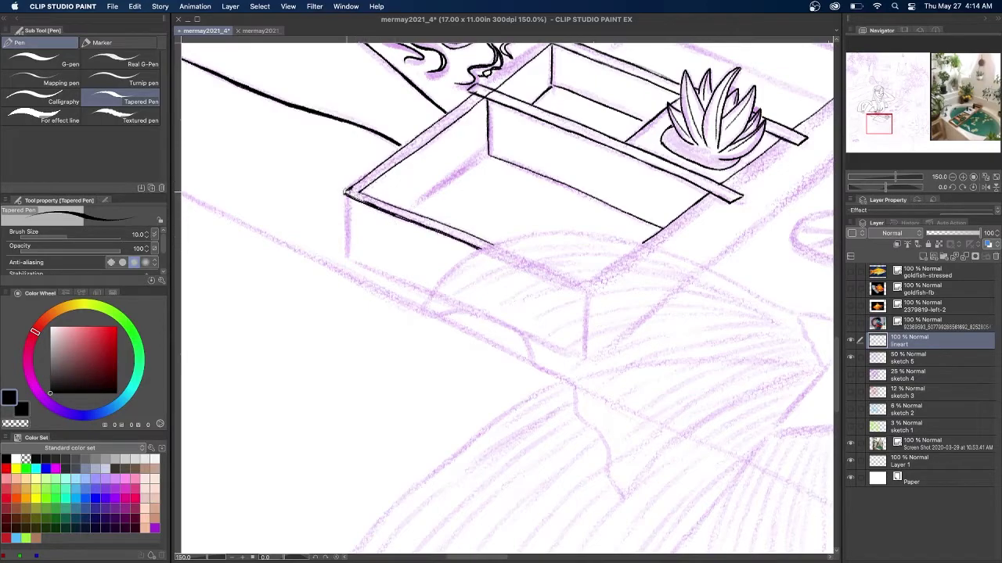
{"action": "left_click_drag", "start_coordinate": [347, 189], "coordinate": [344, 241]}
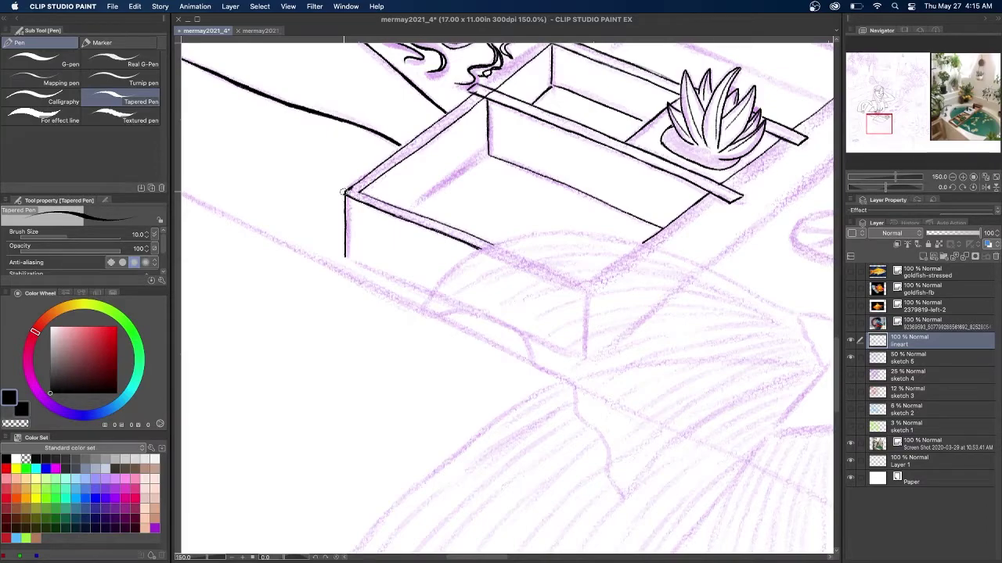
{"action": "left_click_drag", "start_coordinate": [349, 260], "coordinate": [430, 294]}
Ink the front compartment's floor edge along the inner wall on the mermaid's side.
{"action": "left_click_drag", "start_coordinate": [490, 154], "coordinate": [408, 210]}
{"action": "key", "text": "super+z"}
{"action": "left_click_drag", "start_coordinate": [490, 153], "coordinate": [423, 209]}
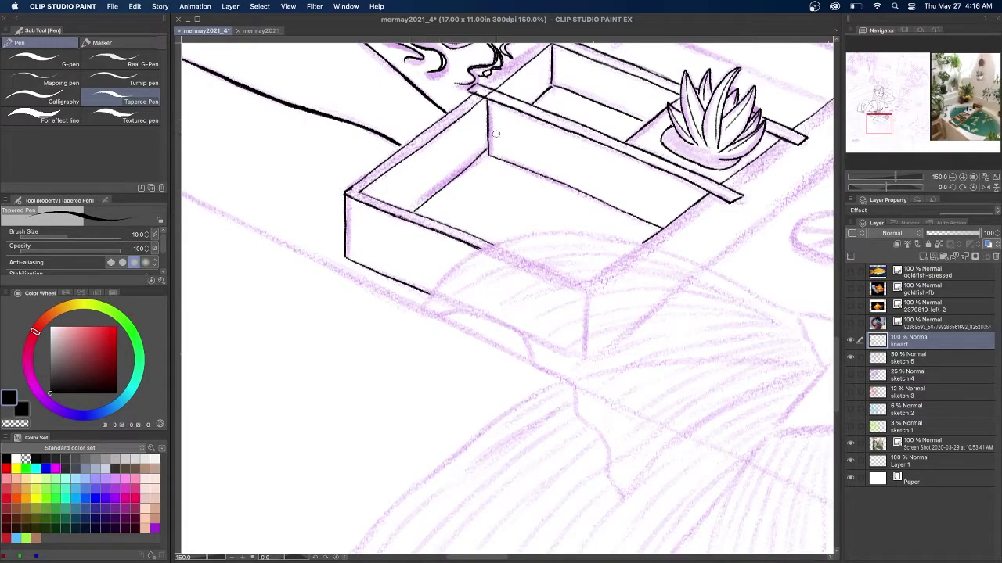
Ink the tray's outer edge beside the hair tips, between the dividers and up to the back corner.
{"action": "left_click", "coordinate": [883, 118]}
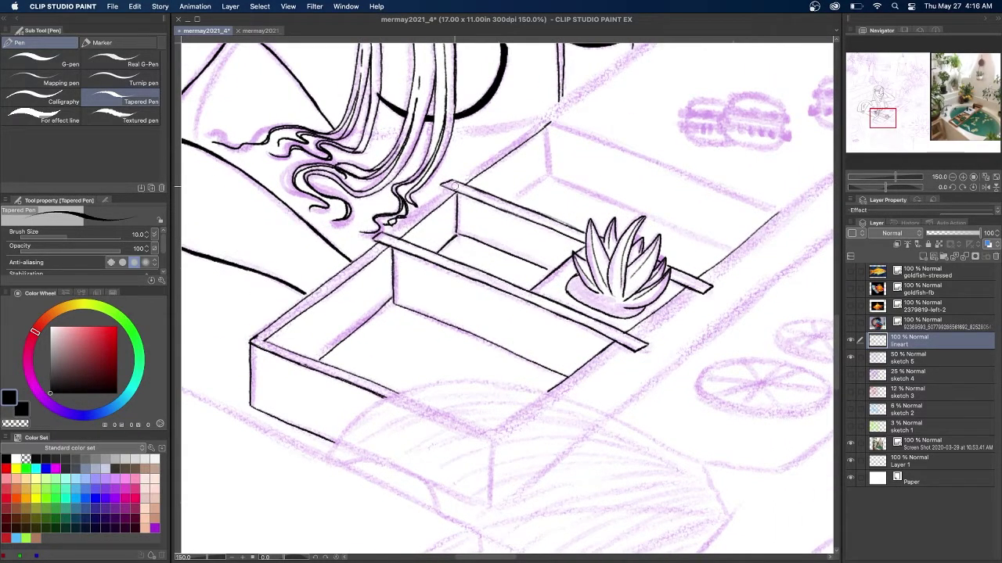
{"action": "left_click_drag", "start_coordinate": [445, 186], "coordinate": [379, 241]}
{"action": "left_click_drag", "start_coordinate": [549, 122], "coordinate": [442, 188]}
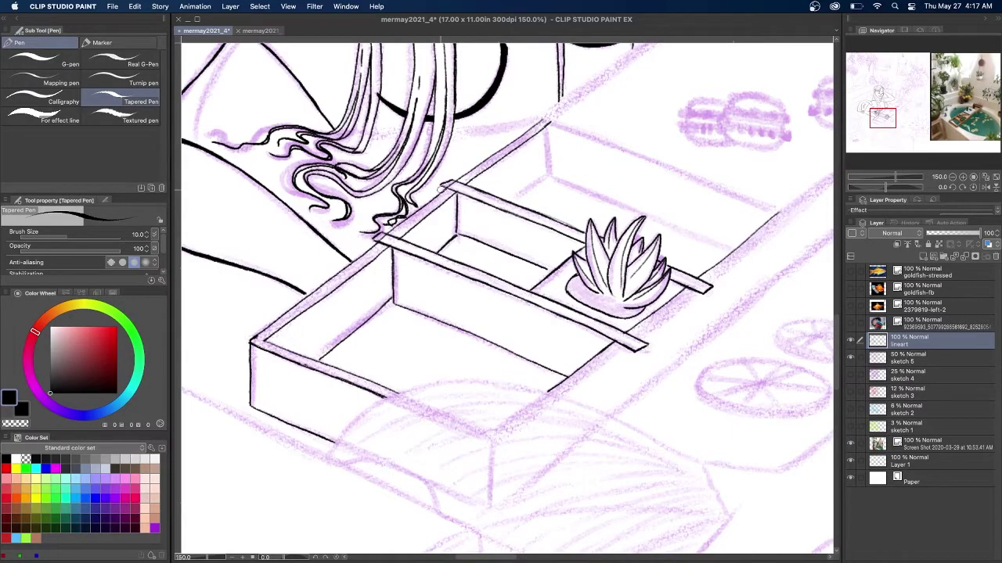
Ink the back compartment's inner corner, floor edges and rim edge, and retrace the front compartment's floor edge on the mermaid's side.
{"action": "left_click_drag", "start_coordinate": [545, 128], "coordinate": [546, 178]}
{"action": "mouse_move", "coordinate": [456, 235]}
{"action": "left_mouse_down"}
{"action": "mouse_move", "coordinate": [546, 167]}
{"action": "mouse_move", "coordinate": [747, 244]}
{"action": "left_mouse_up"}
{"action": "key", "text": "super+z"}
{"action": "key", "text": "ctrl+z"}
{"action": "left_click_drag", "start_coordinate": [544, 169], "coordinate": [741, 243]}
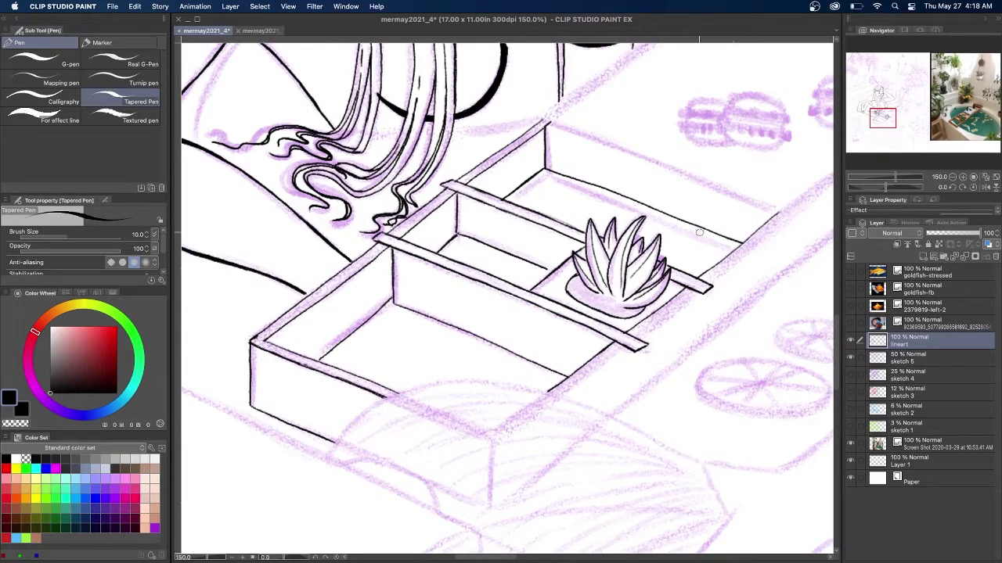
{"action": "mouse_move", "coordinate": [545, 124]}
{"action": "left_mouse_down"}
{"action": "mouse_move", "coordinate": [780, 206]}
{"action": "mouse_move", "coordinate": [696, 282]}
{"action": "left_mouse_up"}
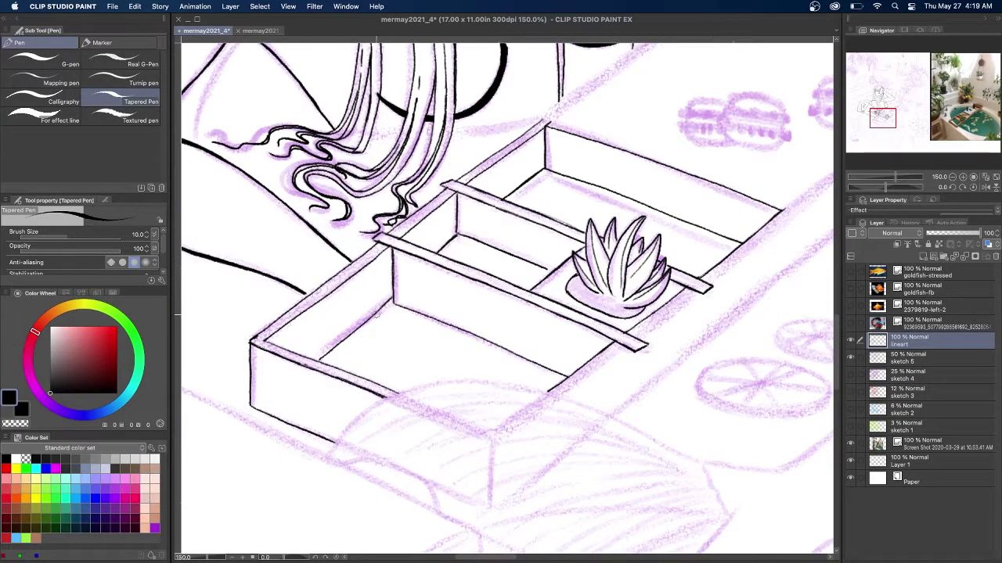
{"action": "left_click_drag", "start_coordinate": [392, 300], "coordinate": [321, 359]}
Ink the tray's rim on the side away from the mermaid, beside the compartments and dividers.
{"action": "left_click_drag", "start_coordinate": [884, 113], "coordinate": [889, 109]}
{"action": "mouse_move", "coordinate": [576, 385]}
{"action": "left_mouse_down"}
{"action": "mouse_move", "coordinate": [515, 444]}
{"action": "mouse_move", "coordinate": [623, 229]}
{"action": "mouse_move", "coordinate": [544, 275]}
{"action": "mouse_move", "coordinate": [828, 55]}
{"action": "left_mouse_up"}
{"action": "left_click_drag", "start_coordinate": [879, 123], "coordinate": [892, 118]}
{"action": "left_click_drag", "start_coordinate": [613, 178], "coordinate": [558, 223]}
{"action": "left_click_drag", "start_coordinate": [648, 149], "coordinate": [559, 219]}
{"action": "key", "text": "super+z"}
{"action": "left_click_drag", "start_coordinate": [667, 135], "coordinate": [553, 226]}
{"action": "left_click_drag", "start_coordinate": [592, 189], "coordinate": [564, 212]}
Ink the bottom edge of the tray's outer side panel up to the tray's far end.
{"action": "scroll", "coordinate": [574, 205], "scroll_direction": "down", "scroll_amount": 5}
{"action": "scroll", "coordinate": [574, 205], "scroll_direction": "left", "scroll_amount": 5}
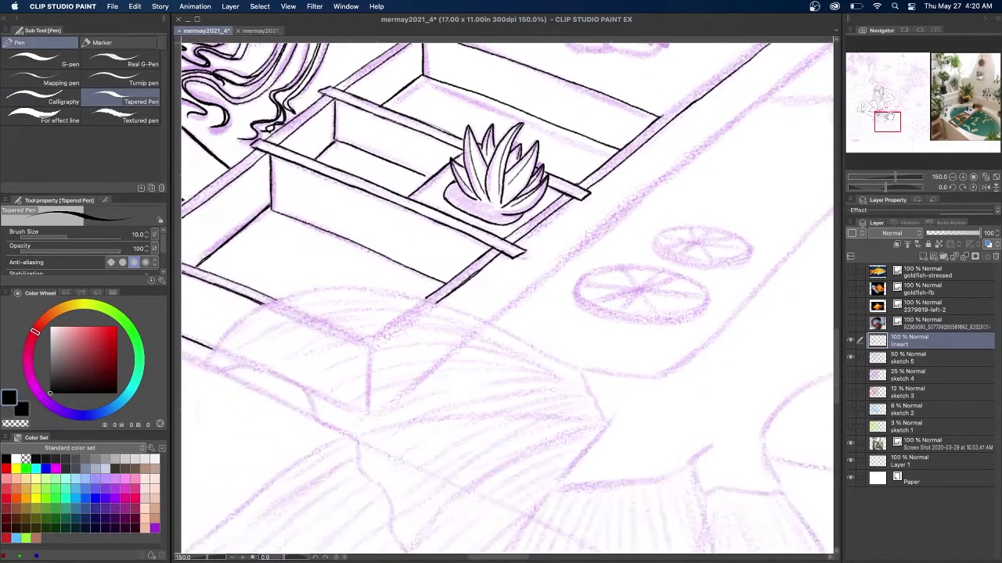
{"action": "left_click_drag", "start_coordinate": [547, 277], "coordinate": [806, 68]}
{"action": "left_click_drag", "start_coordinate": [886, 120], "coordinate": [894, 112]}
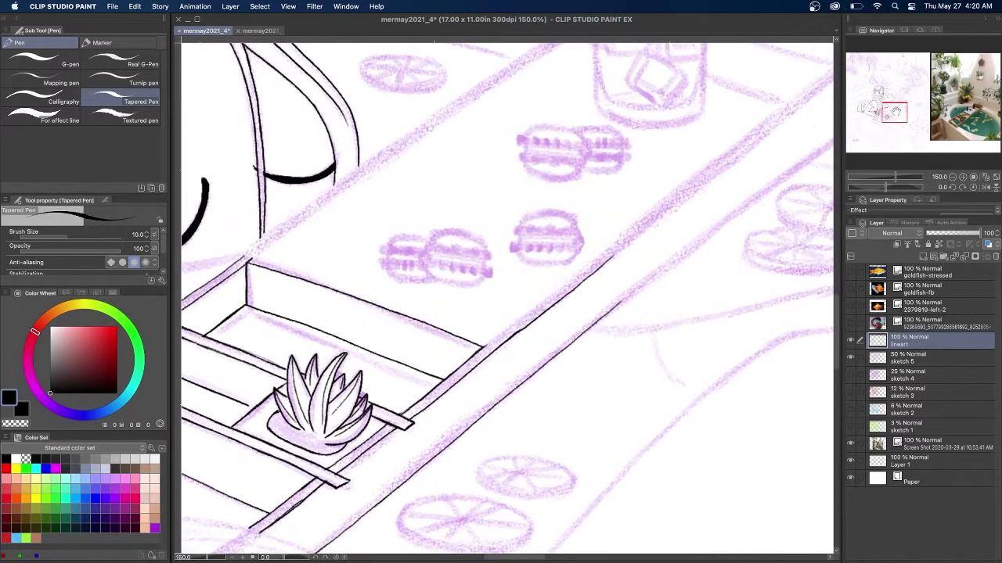
{"action": "mouse_move", "coordinate": [602, 316]}
{"action": "left_mouse_down"}
{"action": "mouse_move", "coordinate": [744, 209]}
{"action": "mouse_move", "coordinate": [595, 325]}
{"action": "mouse_move", "coordinate": [447, 414]}
{"action": "left_mouse_up"}
{"action": "key", "text": "super+z"}
{"action": "left_click_drag", "start_coordinate": [782, 176], "coordinate": [572, 339]}
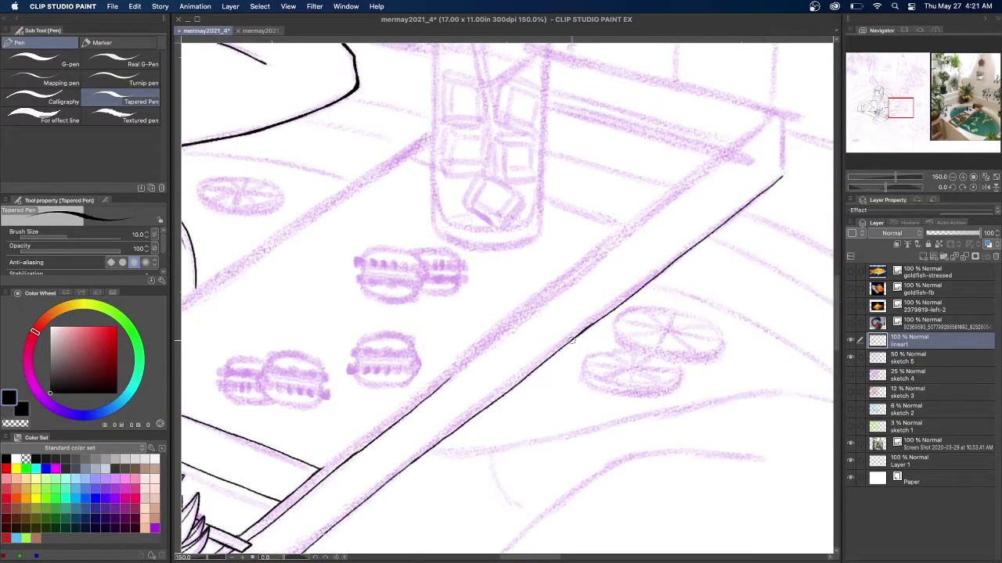
Ink both long edges of the tray's outer rim from the back compartment to the far end.
{"action": "left_click", "coordinate": [952, 177]}
{"action": "left_click", "coordinate": [952, 177]}
{"action": "left_click", "coordinate": [952, 177]}
{"action": "left_click", "coordinate": [952, 177]}
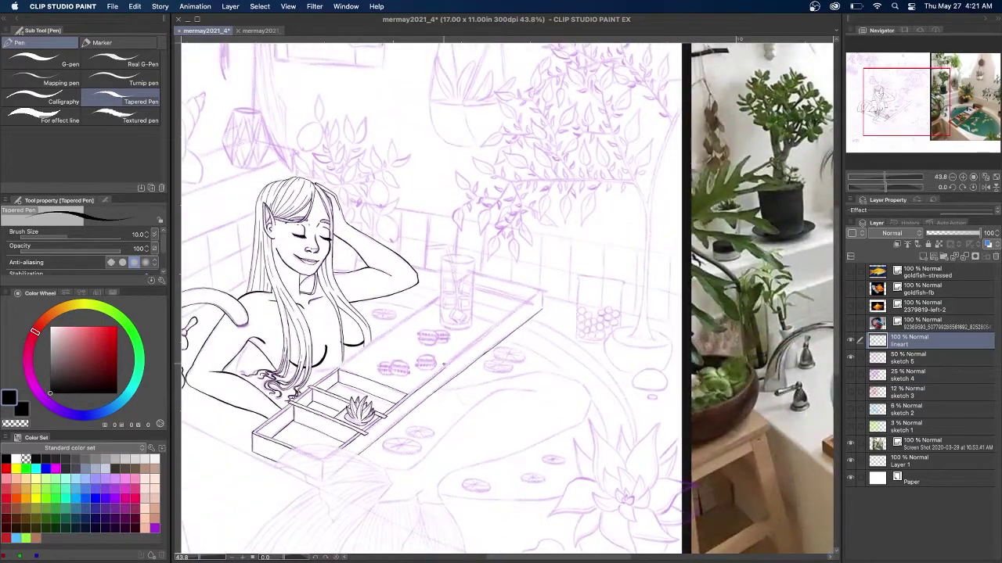
{"action": "left_click", "coordinate": [963, 177]}
{"action": "left_click", "coordinate": [963, 177]}
{"action": "left_click", "coordinate": [963, 178]}
{"action": "left_click", "coordinate": [962, 178]}
{"action": "left_click_drag", "start_coordinate": [904, 110], "coordinate": [896, 116]}
{"action": "scroll", "coordinate": [508, 324], "scroll_direction": "up", "scroll_amount": 2}
{"action": "left_click_drag", "start_coordinate": [555, 318], "coordinate": [465, 349]}
{"action": "mouse_move", "coordinate": [394, 374]}
{"action": "left_mouse_down"}
{"action": "mouse_move", "coordinate": [753, 86]}
{"action": "mouse_move", "coordinate": [738, 88]}
{"action": "mouse_move", "coordinate": [233, 488]}
{"action": "left_mouse_up"}
{"action": "key", "text": "super+z"}
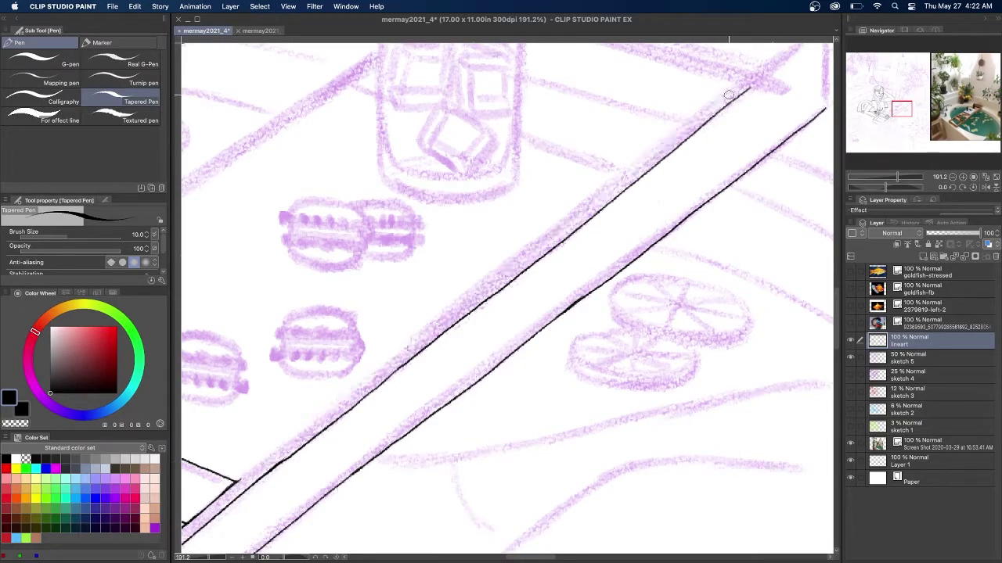
{"action": "mouse_move", "coordinate": [739, 83]}
{"action": "left_mouse_down"}
{"action": "mouse_move", "coordinate": [253, 471]}
{"action": "mouse_move", "coordinate": [250, 485]}
{"action": "mouse_move", "coordinate": [279, 446]}
{"action": "mouse_move", "coordinate": [739, 83]}
{"action": "left_mouse_up"}
{"action": "key", "text": "super+z"}
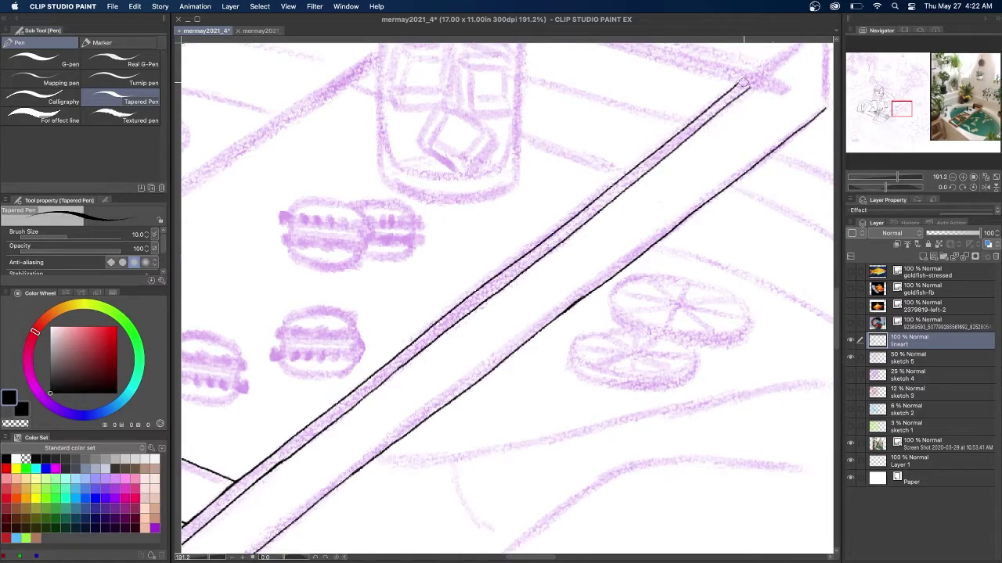
Ink the inner edge of the tray rim on the mermaid's side, from the back compartment to the drinking glass.
{"action": "left_click_drag", "start_coordinate": [899, 108], "coordinate": [892, 111]}
{"action": "key", "text": "super+z"}
{"action": "left_click_drag", "start_coordinate": [253, 281], "coordinate": [579, 48]}
{"action": "key", "text": "super+z"}
{"action": "left_click_drag", "start_coordinate": [895, 109], "coordinate": [898, 104]}
{"action": "left_click_drag", "start_coordinate": [615, 135], "coordinate": [510, 205]}
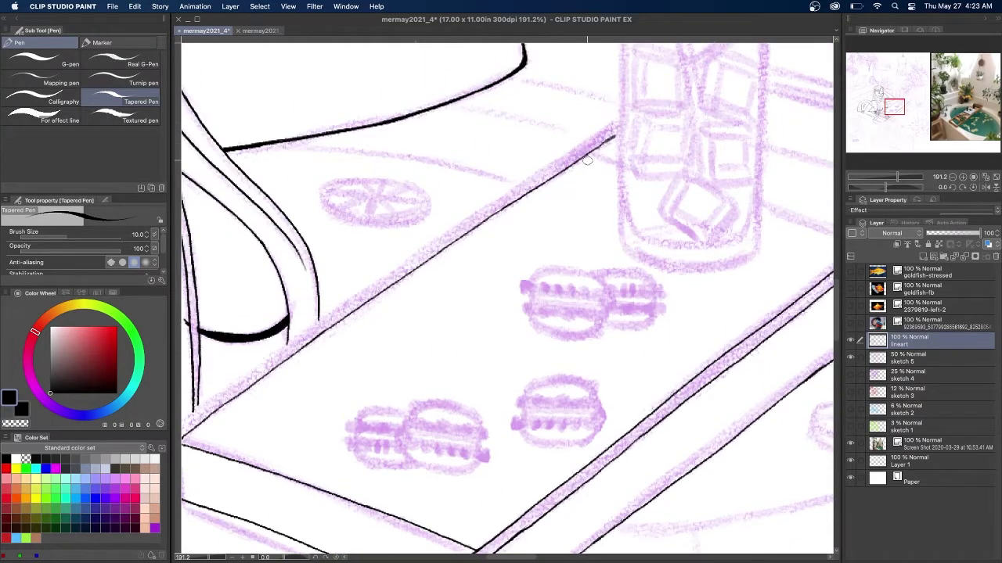
Ink the outer edge of the mermaid-side rim from the drinking glass down to the back divider.
{"action": "left_click_drag", "start_coordinate": [622, 114], "coordinate": [294, 340]}
{"action": "scroll", "coordinate": [664, 88], "scroll_direction": "left", "scroll_amount": 10}
{"action": "scroll", "coordinate": [663, 88], "scroll_direction": "down", "scroll_amount": 6}
{"action": "left_click_drag", "start_coordinate": [628, 116], "coordinate": [589, 146]}
{"action": "key", "text": "super+z"}
{"action": "left_click_drag", "start_coordinate": [652, 97], "coordinate": [486, 219]}
{"action": "mouse_move", "coordinate": [540, 180]}
{"action": "left_mouse_down"}
{"action": "mouse_move", "coordinate": [514, 198]}
{"action": "mouse_move", "coordinate": [529, 184]}
{"action": "mouse_move", "coordinate": [472, 227]}
{"action": "left_mouse_up"}
{"action": "key", "text": "super+z"}
{"action": "key", "text": "super+z"}
{"action": "mouse_move", "coordinate": [431, 266]}
{"action": "left_mouse_down"}
{"action": "mouse_move", "coordinate": [493, 217]}
{"action": "mouse_move", "coordinate": [431, 254]}
{"action": "left_mouse_up"}
{"action": "key", "text": "super+z"}
{"action": "key", "text": "super+z"}
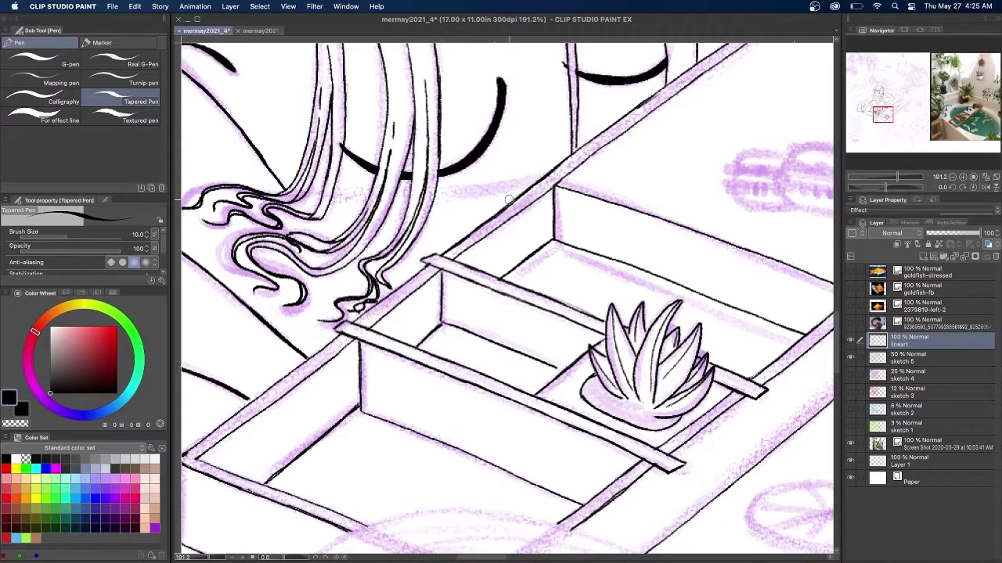
{"action": "left_click_drag", "start_coordinate": [568, 174], "coordinate": [524, 208]}
Ink the single macaron near the tray's outer rim, adjusting part of its linework with a selection and transform.
{"action": "left_click_drag", "start_coordinate": [882, 114], "coordinate": [900, 108]}
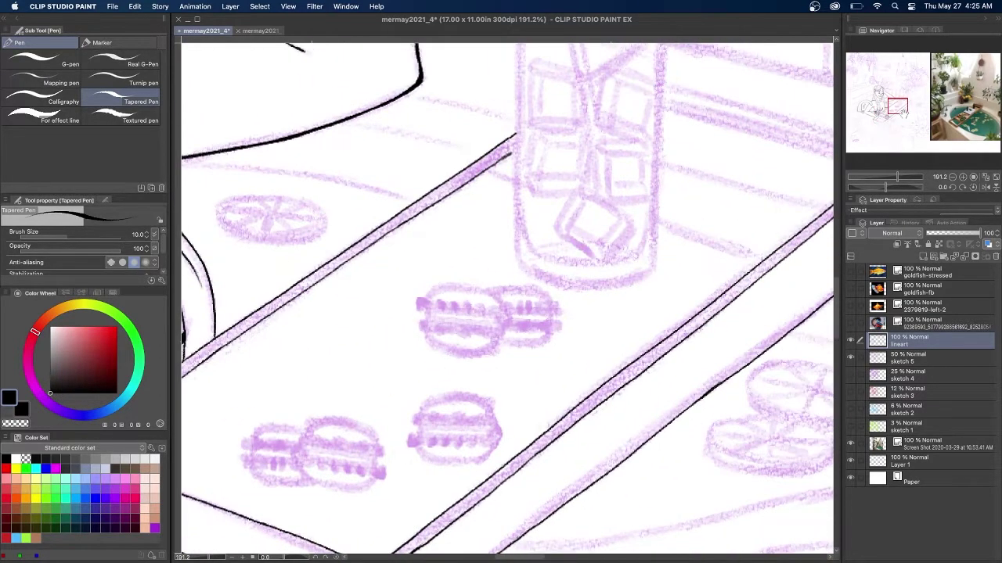
{"action": "mouse_move", "coordinate": [418, 418]}
{"action": "left_mouse_down"}
{"action": "mouse_move", "coordinate": [591, 212]}
{"action": "mouse_move", "coordinate": [665, 212]}
{"action": "mouse_move", "coordinate": [585, 226]}
{"action": "mouse_move", "coordinate": [646, 206]}
{"action": "mouse_move", "coordinate": [669, 211]}
{"action": "mouse_move", "coordinate": [596, 233]}
{"action": "left_mouse_up"}
{"action": "key", "text": "m"}
{"action": "key", "text": "super+t"}
{"action": "key", "text": "Return"}
{"action": "key", "text": "super+d"}
{"action": "key", "text": "p"}
{"action": "key", "text": "p"}
{"action": "left_click_drag", "start_coordinate": [591, 210], "coordinate": [607, 194]}
{"action": "mouse_move", "coordinate": [664, 210]}
{"action": "left_mouse_down"}
{"action": "mouse_move", "coordinate": [647, 191]}
{"action": "mouse_move", "coordinate": [610, 191]}
{"action": "left_mouse_up"}
{"action": "mouse_move", "coordinate": [589, 234]}
{"action": "left_mouse_down"}
{"action": "mouse_move", "coordinate": [618, 254]}
{"action": "mouse_move", "coordinate": [662, 221]}
{"action": "left_mouse_up"}
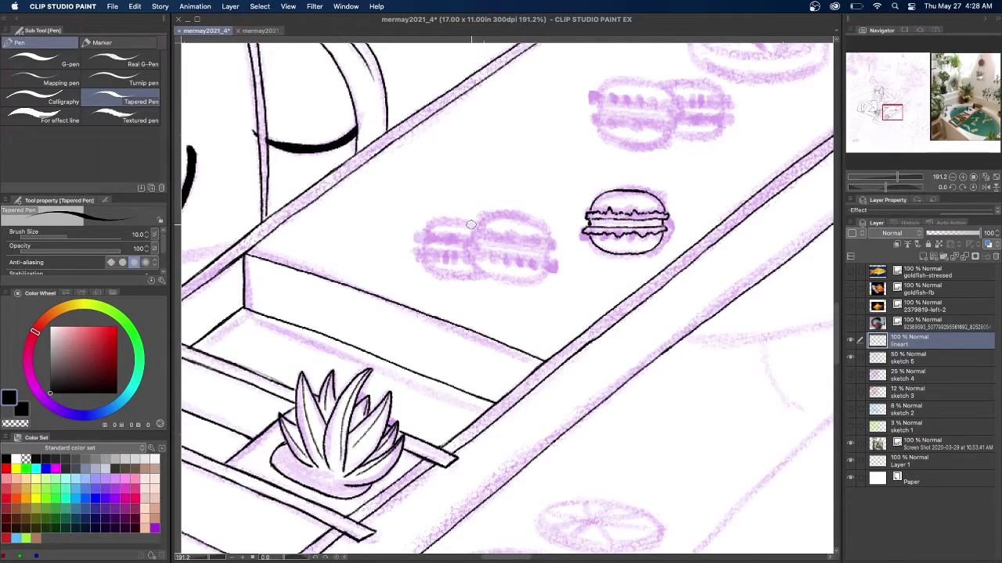
Ink the ruffled bands of the front macaron in the pair by the back compartment and adjust them with a transform.
{"action": "left_click_drag", "start_coordinate": [549, 246], "coordinate": [473, 237]}
{"action": "left_click_drag", "start_coordinate": [552, 239], "coordinate": [500, 234]}
{"action": "mouse_move", "coordinate": [552, 260]}
{"action": "left_mouse_down"}
{"action": "mouse_move", "coordinate": [482, 256]}
{"action": "mouse_move", "coordinate": [538, 263]}
{"action": "mouse_move", "coordinate": [514, 263]}
{"action": "mouse_move", "coordinate": [480, 230]}
{"action": "mouse_move", "coordinate": [550, 242]}
{"action": "left_mouse_up"}
{"action": "key", "text": "m"}
{"action": "mouse_move", "coordinate": [526, 244]}
{"action": "left_mouse_down"}
{"action": "mouse_move", "coordinate": [472, 235]}
{"action": "mouse_move", "coordinate": [542, 255]}
{"action": "left_mouse_up"}
{"action": "key", "text": "super+t"}
{"action": "key", "text": "Return"}
{"action": "left_click", "coordinate": [420, 275]}
Ink the upper and lower shells of the front macaron in the pair by the back compartment.
{"action": "key", "text": "p"}
{"action": "left_click_drag", "start_coordinate": [478, 235], "coordinate": [501, 216]}
{"action": "mouse_move", "coordinate": [549, 244]}
{"action": "left_mouse_down"}
{"action": "mouse_move", "coordinate": [496, 216]}
{"action": "mouse_move", "coordinate": [479, 233]}
{"action": "left_mouse_up"}
{"action": "left_click_drag", "start_coordinate": [552, 260], "coordinate": [520, 285]}
{"action": "left_click_drag", "start_coordinate": [471, 259], "coordinate": [513, 286]}
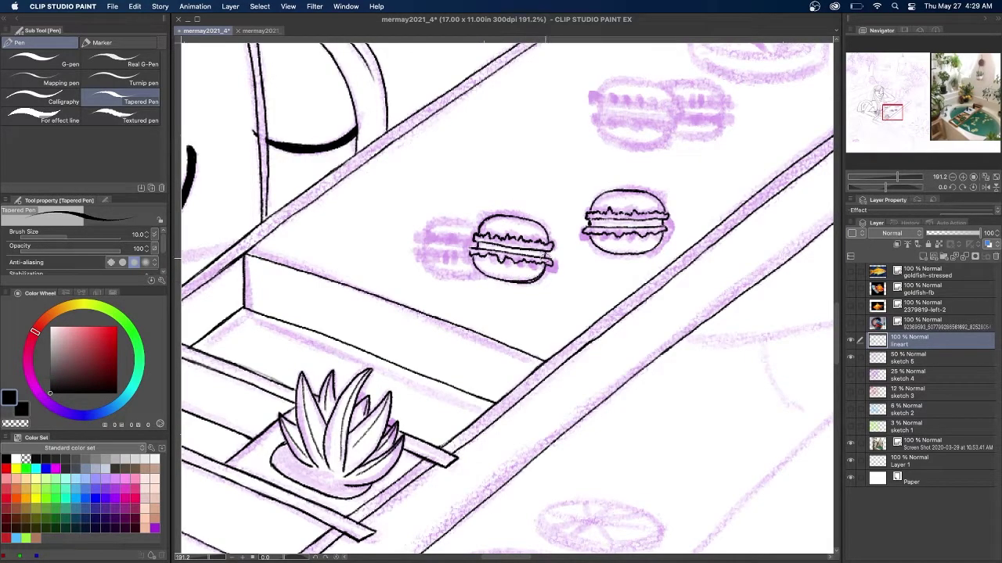
Ink the macaron overlapped by the front one beside the back compartment, including its ruffles, filling and shells.
{"action": "left_click_drag", "start_coordinate": [477, 245], "coordinate": [421, 245]}
{"action": "left_click_drag", "start_coordinate": [419, 240], "coordinate": [473, 238]}
{"action": "left_click_drag", "start_coordinate": [472, 252], "coordinate": [420, 250]}
{"action": "left_click_drag", "start_coordinate": [418, 252], "coordinate": [475, 261]}
{"action": "mouse_move", "coordinate": [437, 219]}
{"action": "left_mouse_down"}
{"action": "mouse_move", "coordinate": [478, 216]}
{"action": "mouse_move", "coordinate": [426, 224]}
{"action": "left_mouse_up"}
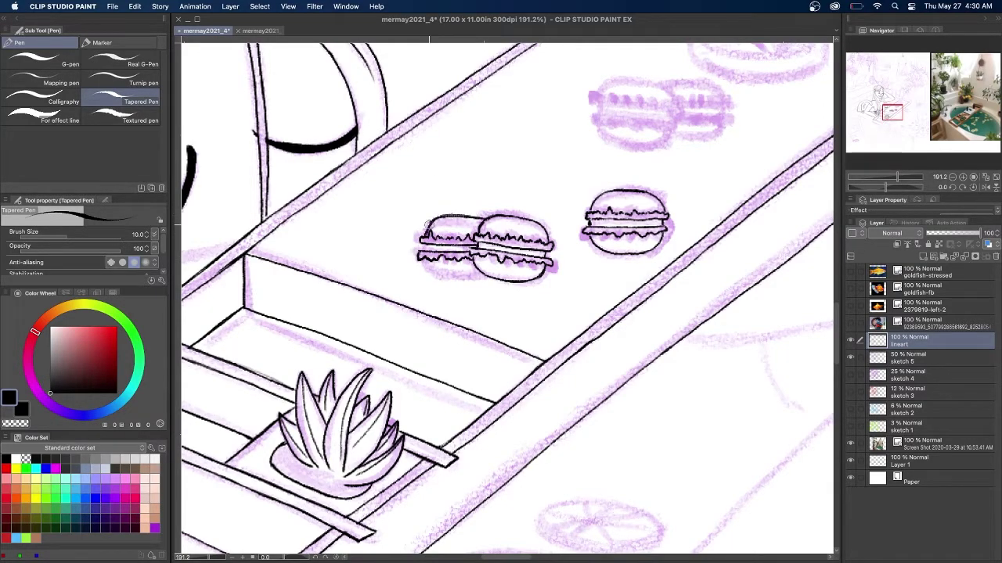
{"action": "left_click_drag", "start_coordinate": [421, 259], "coordinate": [467, 277]}
Ink the ruffles and shells of the front macaron in the pair below the drinking glass.
{"action": "mouse_move", "coordinate": [626, 117]}
{"action": "left_mouse_down"}
{"action": "mouse_move", "coordinate": [505, 256]}
{"action": "mouse_move", "coordinate": [471, 244]}
{"action": "mouse_move", "coordinate": [562, 237]}
{"action": "left_mouse_up"}
{"action": "key", "text": "super+z"}
{"action": "key", "text": "super+z"}
{"action": "mouse_move", "coordinate": [475, 238]}
{"action": "left_mouse_down"}
{"action": "mouse_move", "coordinate": [557, 244]}
{"action": "mouse_move", "coordinate": [474, 259]}
{"action": "mouse_move", "coordinate": [547, 255]}
{"action": "left_mouse_up"}
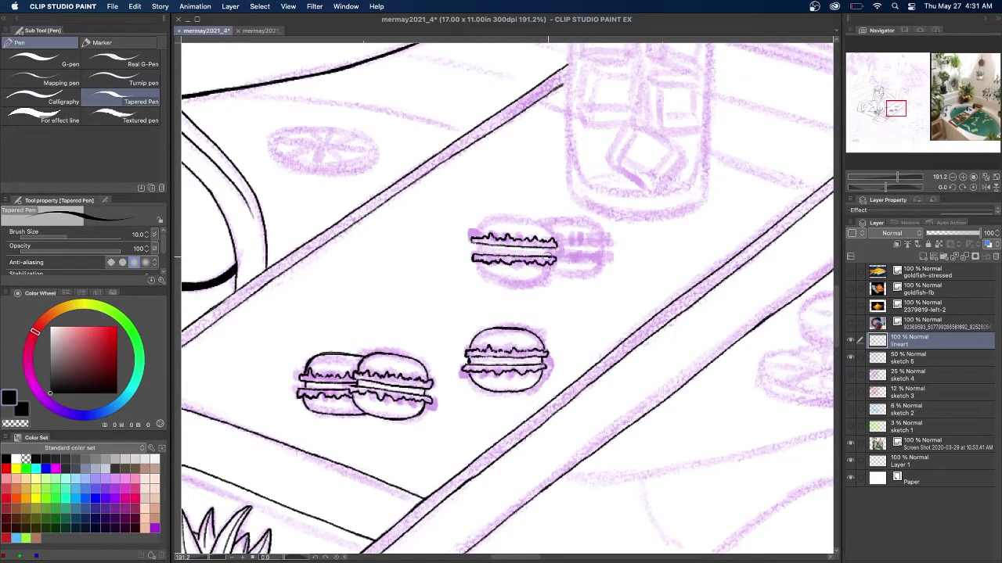
{"action": "mouse_move", "coordinate": [538, 221]}
{"action": "left_mouse_down"}
{"action": "mouse_move", "coordinate": [476, 238]}
{"action": "mouse_move", "coordinate": [519, 215]}
{"action": "mouse_move", "coordinate": [551, 238]}
{"action": "mouse_move", "coordinate": [484, 219]}
{"action": "left_mouse_up"}
{"action": "key", "text": "super+z"}
{"action": "key", "text": "super+z"}
{"action": "mouse_move", "coordinate": [551, 264]}
{"action": "left_mouse_down"}
{"action": "mouse_move", "coordinate": [525, 284]}
{"action": "mouse_move", "coordinate": [494, 282]}
{"action": "mouse_move", "coordinate": [527, 284]}
{"action": "mouse_move", "coordinate": [501, 266]}
{"action": "mouse_move", "coordinate": [481, 282]}
{"action": "mouse_move", "coordinate": [532, 288]}
{"action": "left_mouse_up"}
Select the lower half of the macaron below the glass and transform it to sit closer to the upper half.
{"action": "key", "text": "m"}
{"action": "key", "text": "super+t"}
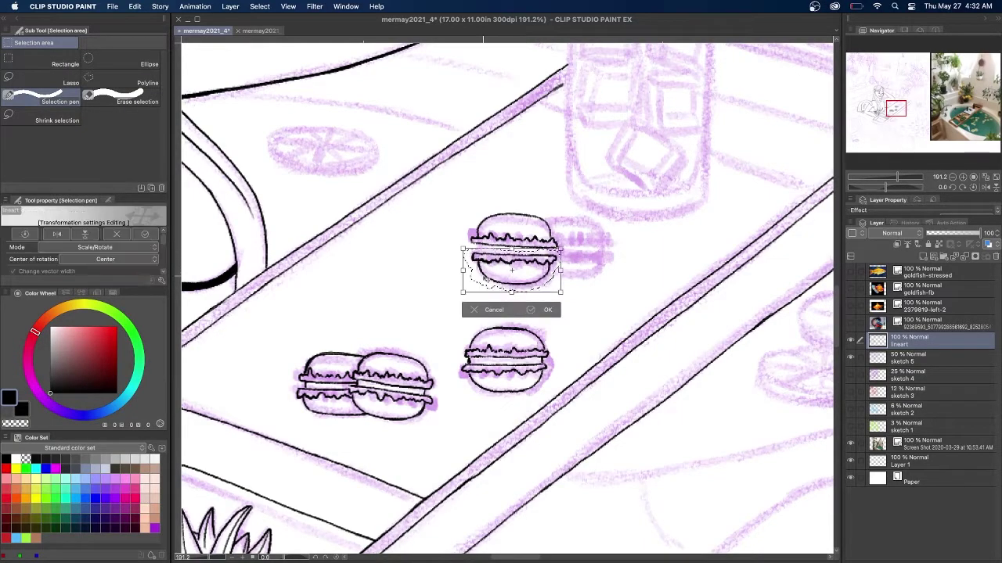
{"action": "key", "text": "Return"}
{"action": "key", "text": "super+d"}
{"action": "key", "text": "p"}
Ink the front macaron's filling edge and the macaron tucked behind it below the drinking glass.
{"action": "mouse_move", "coordinate": [557, 238]}
{"action": "left_mouse_down"}
{"action": "mouse_move", "coordinate": [609, 234]}
{"action": "mouse_move", "coordinate": [551, 235]}
{"action": "mouse_move", "coordinate": [561, 248]}
{"action": "mouse_move", "coordinate": [553, 252]}
{"action": "left_mouse_up"}
{"action": "mouse_move", "coordinate": [607, 249]}
{"action": "left_mouse_down"}
{"action": "mouse_move", "coordinate": [556, 257]}
{"action": "mouse_move", "coordinate": [565, 218]}
{"action": "mouse_move", "coordinate": [550, 222]}
{"action": "mouse_move", "coordinate": [543, 228]}
{"action": "mouse_move", "coordinate": [583, 279]}
{"action": "mouse_move", "coordinate": [543, 273]}
{"action": "left_mouse_up"}
{"action": "key", "text": "super+z"}
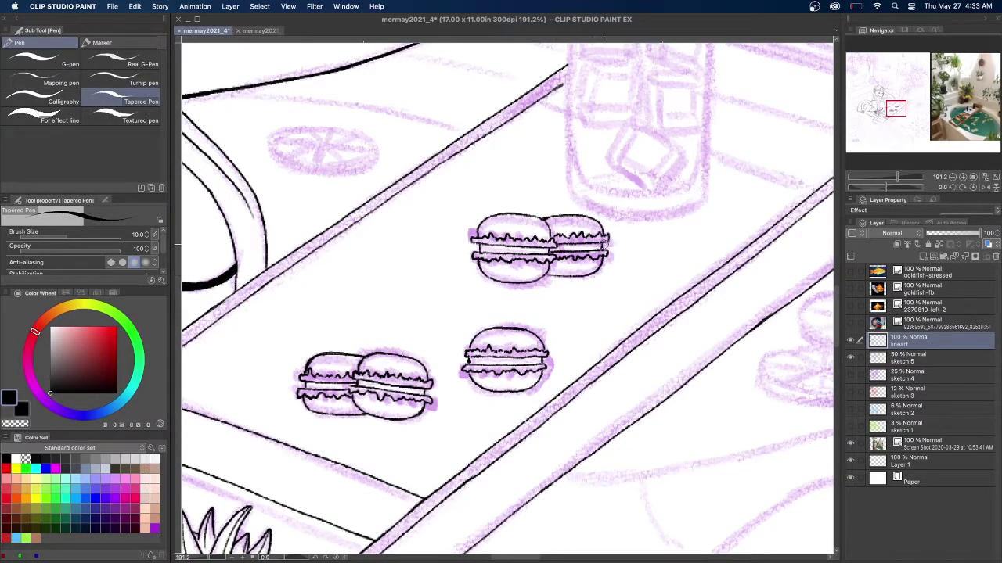
{"action": "left_click_drag", "start_coordinate": [905, 116], "coordinate": [910, 111]}
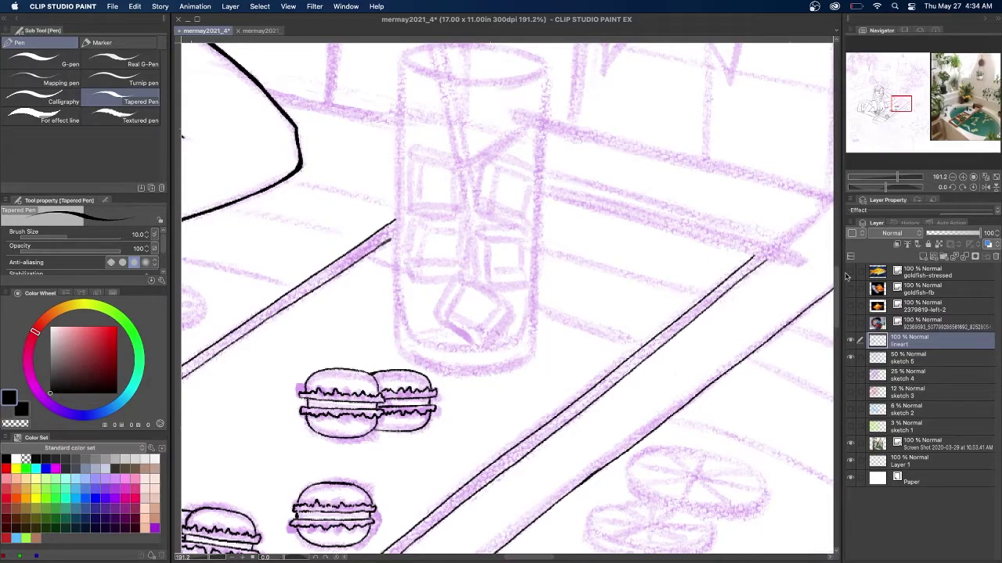
Ink the outer sides and rounded base of the tall drinking glass over the sketch with the Tapered Pen.
{"action": "left_click_drag", "start_coordinate": [399, 66], "coordinate": [401, 149]}
{"action": "key", "text": "ctrl+z"}
{"action": "mouse_move", "coordinate": [531, 358]}
{"action": "left_mouse_down"}
{"action": "mouse_move", "coordinate": [493, 374]}
{"action": "mouse_move", "coordinate": [417, 364]}
{"action": "left_mouse_up"}
{"action": "left_click_drag", "start_coordinate": [546, 69], "coordinate": [531, 356]}
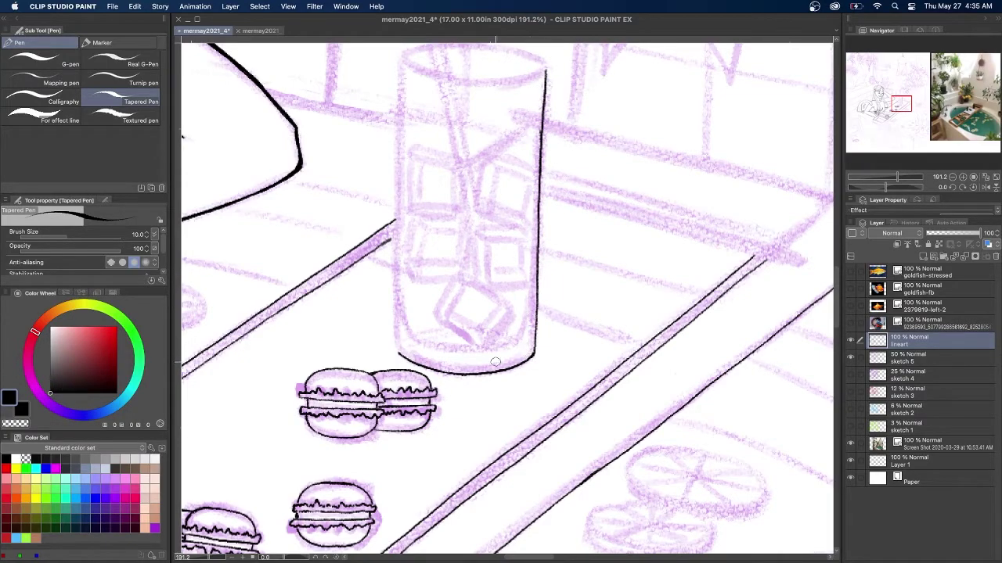
{"action": "left_click_drag", "start_coordinate": [399, 58], "coordinate": [403, 329]}
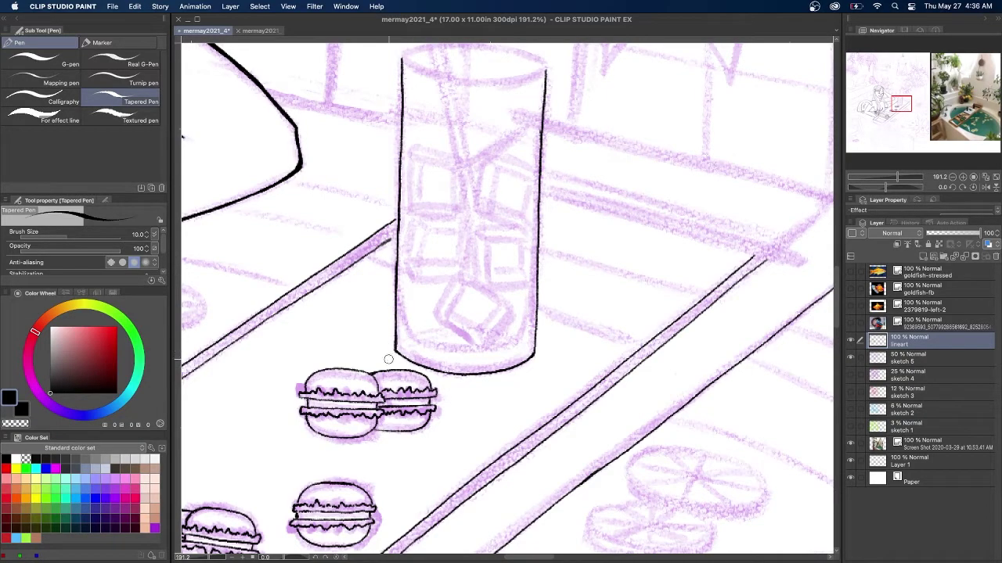
Ink the glass's tapering inner walls, inner bottom curve and short base corner lines.
{"action": "left_click_drag", "start_coordinate": [537, 234], "coordinate": [513, 342]}
{"action": "left_click_drag", "start_coordinate": [398, 223], "coordinate": [417, 341]}
{"action": "mouse_move", "coordinate": [515, 341]}
{"action": "left_mouse_down"}
{"action": "mouse_move", "coordinate": [491, 350]}
{"action": "mouse_move", "coordinate": [416, 342]}
{"action": "left_mouse_up"}
{"action": "left_click_drag", "start_coordinate": [527, 347], "coordinate": [509, 334]}
{"action": "mouse_move", "coordinate": [399, 344]}
{"action": "left_mouse_down"}
{"action": "mouse_move", "coordinate": [439, 330]}
{"action": "mouse_move", "coordinate": [478, 346]}
{"action": "mouse_move", "coordinate": [513, 319]}
{"action": "mouse_move", "coordinate": [463, 273]}
{"action": "mouse_move", "coordinate": [436, 317]}
{"action": "left_mouse_up"}
Ink the tilted ice cube at the bottom of the glass with its inner facets.
{"action": "mouse_move", "coordinate": [464, 275]}
{"action": "left_mouse_down"}
{"action": "mouse_move", "coordinate": [445, 299]}
{"action": "mouse_move", "coordinate": [488, 289]}
{"action": "mouse_move", "coordinate": [513, 311]}
{"action": "left_mouse_up"}
{"action": "left_click_drag", "start_coordinate": [506, 304], "coordinate": [482, 329]}
{"action": "mouse_move", "coordinate": [482, 328]}
{"action": "left_mouse_down"}
{"action": "mouse_move", "coordinate": [481, 346]}
{"action": "mouse_move", "coordinate": [446, 315]}
{"action": "left_mouse_up"}
Ink the ice cube in the middle row against the glass's right wall, with both faces and connecting edges.
{"action": "mouse_move", "coordinate": [486, 239]}
{"action": "left_mouse_down"}
{"action": "mouse_move", "coordinate": [488, 287]}
{"action": "mouse_move", "coordinate": [536, 283]}
{"action": "left_mouse_up"}
{"action": "left_click_drag", "start_coordinate": [535, 238], "coordinate": [486, 238]}
{"action": "left_click_drag", "start_coordinate": [487, 287], "coordinate": [473, 274]}
{"action": "left_click_drag", "start_coordinate": [472, 230], "coordinate": [473, 275]}
{"action": "left_click_drag", "start_coordinate": [532, 237], "coordinate": [534, 285]}
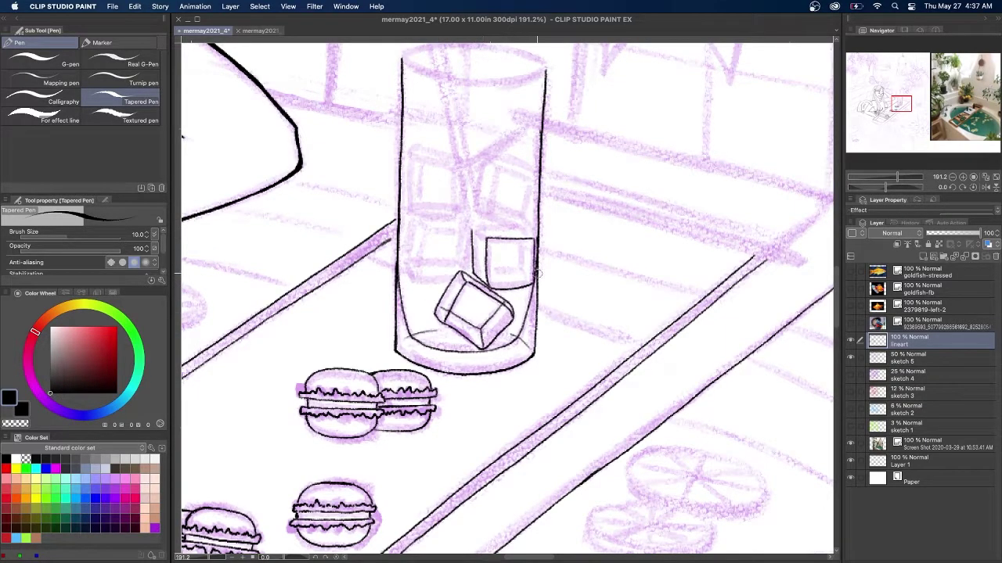
{"action": "left_click_drag", "start_coordinate": [516, 224], "coordinate": [472, 228]}
{"action": "left_click_drag", "start_coordinate": [472, 227], "coordinate": [518, 270]}
{"action": "mouse_move", "coordinate": [518, 270]}
{"action": "left_mouse_down"}
{"action": "mouse_move", "coordinate": [533, 283]}
{"action": "mouse_move", "coordinate": [474, 272]}
{"action": "left_mouse_up"}
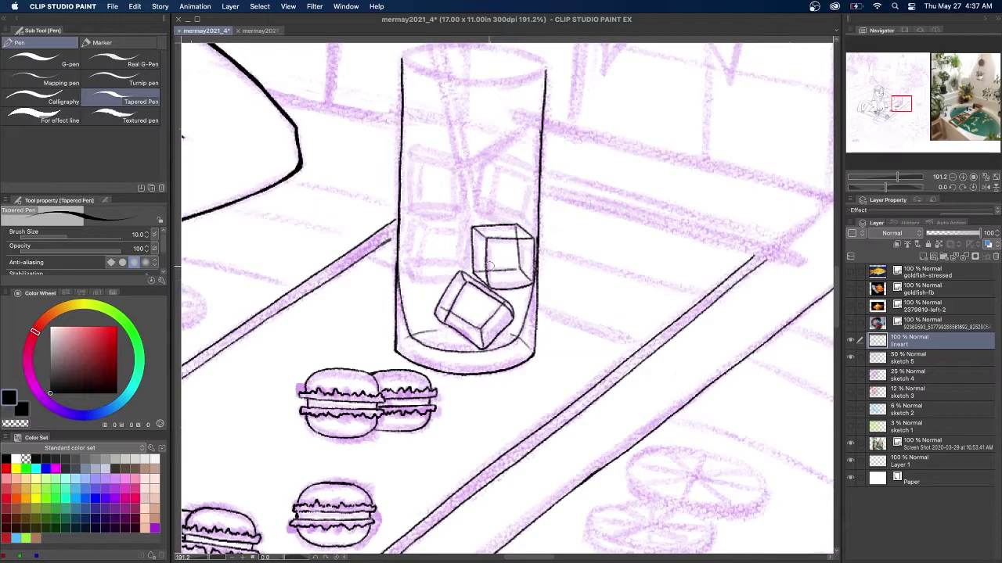
Ink the ice cube in the middle row beside the glass's left wall.
{"action": "left_click_drag", "start_coordinate": [470, 230], "coordinate": [429, 233]}
{"action": "left_click_drag", "start_coordinate": [428, 233], "coordinate": [416, 277]}
{"action": "mouse_move", "coordinate": [470, 238]}
{"action": "left_mouse_down"}
{"action": "mouse_move", "coordinate": [469, 268]}
{"action": "mouse_move", "coordinate": [416, 277]}
{"action": "left_mouse_up"}
{"action": "mouse_move", "coordinate": [416, 218]}
{"action": "left_mouse_down"}
{"action": "mouse_move", "coordinate": [429, 233]}
{"action": "mouse_move", "coordinate": [402, 270]}
{"action": "left_mouse_up"}
{"action": "mouse_move", "coordinate": [437, 213]}
{"action": "left_mouse_down"}
{"action": "mouse_move", "coordinate": [471, 225]}
{"action": "mouse_move", "coordinate": [459, 204]}
{"action": "mouse_move", "coordinate": [456, 279]}
{"action": "mouse_move", "coordinate": [407, 255]}
{"action": "left_mouse_up"}
Ink the upper-right ice cube in the glass with its outer outline and inner face edges.
{"action": "left_click_drag", "start_coordinate": [497, 167], "coordinate": [489, 216]}
{"action": "left_click_drag", "start_coordinate": [490, 216], "coordinate": [529, 228]}
{"action": "left_click_drag", "start_coordinate": [537, 183], "coordinate": [525, 221]}
{"action": "mouse_move", "coordinate": [501, 168]}
{"action": "left_mouse_down"}
{"action": "mouse_move", "coordinate": [537, 183]}
{"action": "mouse_move", "coordinate": [485, 164]}
{"action": "left_mouse_up"}
{"action": "mouse_move", "coordinate": [485, 162]}
{"action": "left_mouse_down"}
{"action": "mouse_move", "coordinate": [477, 209]}
{"action": "mouse_move", "coordinate": [491, 216]}
{"action": "mouse_move", "coordinate": [532, 170]}
{"action": "left_mouse_up"}
{"action": "mouse_move", "coordinate": [532, 167]}
{"action": "left_mouse_down"}
{"action": "mouse_move", "coordinate": [517, 213]}
{"action": "mouse_move", "coordinate": [477, 203]}
{"action": "left_mouse_up"}
Ink the upper-left ice cube in the glass and undo the last stray stroke.
{"action": "left_click_drag", "start_coordinate": [450, 166], "coordinate": [408, 150]}
{"action": "left_click_drag", "start_coordinate": [407, 153], "coordinate": [411, 205]}
{"action": "left_click_drag", "start_coordinate": [452, 168], "coordinate": [456, 211]}
{"action": "mouse_move", "coordinate": [456, 161]}
{"action": "left_mouse_down"}
{"action": "mouse_move", "coordinate": [473, 166]}
{"action": "mouse_move", "coordinate": [468, 208]}
{"action": "left_mouse_up"}
{"action": "left_click_drag", "start_coordinate": [467, 207], "coordinate": [415, 209]}
{"action": "left_click_drag", "start_coordinate": [437, 165], "coordinate": [438, 205]}
{"action": "left_click_drag", "start_coordinate": [466, 161], "coordinate": [411, 149]}
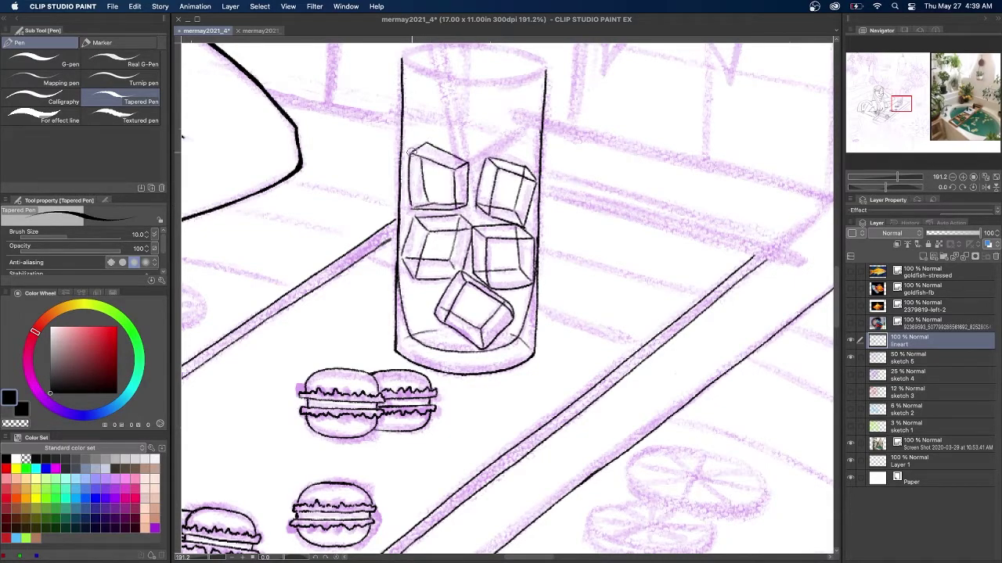
{"action": "key", "text": "super+z"}
Ink the elliptical rim of the glass and the bent straw running down between the ice cubes.
{"action": "mouse_move", "coordinate": [471, 165]}
{"action": "left_mouse_down"}
{"action": "mouse_move", "coordinate": [469, 216]}
{"action": "mouse_move", "coordinate": [490, 288]}
{"action": "left_mouse_up"}
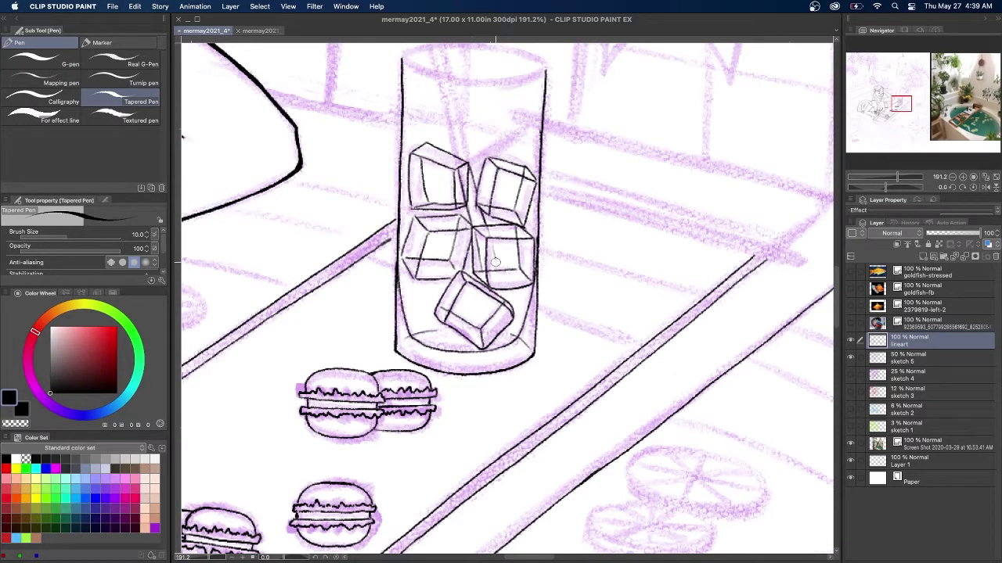
{"action": "left_click_drag", "start_coordinate": [469, 149], "coordinate": [473, 182]}
{"action": "scroll", "coordinate": [460, 141], "scroll_direction": "left", "scroll_amount": 5}
{"action": "scroll", "coordinate": [459, 141], "scroll_direction": "up", "scroll_amount": 4}
{"action": "mouse_move", "coordinate": [680, 167]}
{"action": "left_mouse_down"}
{"action": "mouse_move", "coordinate": [587, 147]}
{"action": "mouse_move", "coordinate": [543, 164]}
{"action": "mouse_move", "coordinate": [682, 169]}
{"action": "mouse_move", "coordinate": [670, 182]}
{"action": "mouse_move", "coordinate": [540, 161]}
{"action": "mouse_move", "coordinate": [558, 151]}
{"action": "mouse_move", "coordinate": [541, 162]}
{"action": "left_mouse_up"}
{"action": "key", "text": "super+z"}
{"action": "key", "text": "super+z"}
{"action": "key", "text": "super+z"}
{"action": "key", "text": "super+z"}
{"action": "mouse_move", "coordinate": [683, 172]}
{"action": "left_mouse_down"}
{"action": "mouse_move", "coordinate": [552, 152]}
{"action": "mouse_move", "coordinate": [540, 160]}
{"action": "left_mouse_up"}
{"action": "mouse_move", "coordinate": [682, 172]}
{"action": "left_mouse_down"}
{"action": "mouse_move", "coordinate": [567, 180]}
{"action": "mouse_move", "coordinate": [541, 164]}
{"action": "left_mouse_up"}
{"action": "mouse_move", "coordinate": [562, 105]}
{"action": "left_mouse_down"}
{"action": "mouse_move", "coordinate": [608, 260]}
{"action": "mouse_move", "coordinate": [599, 263]}
{"action": "left_mouse_up"}
{"action": "mouse_move", "coordinate": [549, 106]}
{"action": "left_mouse_down"}
{"action": "mouse_move", "coordinate": [562, 103]}
{"action": "mouse_move", "coordinate": [487, 123]}
{"action": "mouse_move", "coordinate": [487, 111]}
{"action": "mouse_move", "coordinate": [485, 123]}
{"action": "left_mouse_up"}
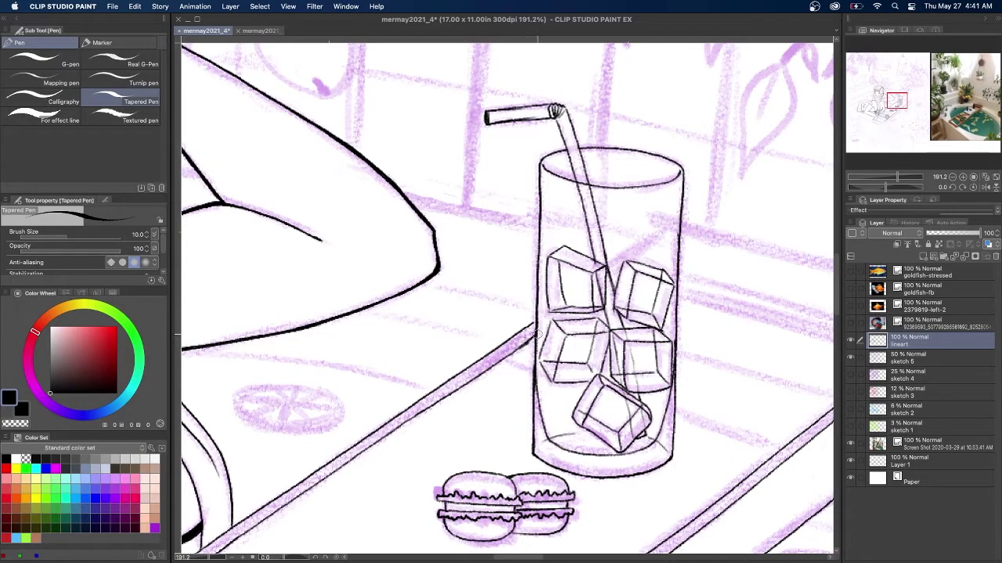
Ink the tray's far floor edge on both sides of the glass, redoing the stretch towards the long rail.
{"action": "left_click_drag", "start_coordinate": [505, 360], "coordinate": [540, 372]}
{"action": "left_click_drag", "start_coordinate": [635, 398], "coordinate": [668, 406]}
{"action": "left_click_drag", "start_coordinate": [674, 407], "coordinate": [787, 446]}
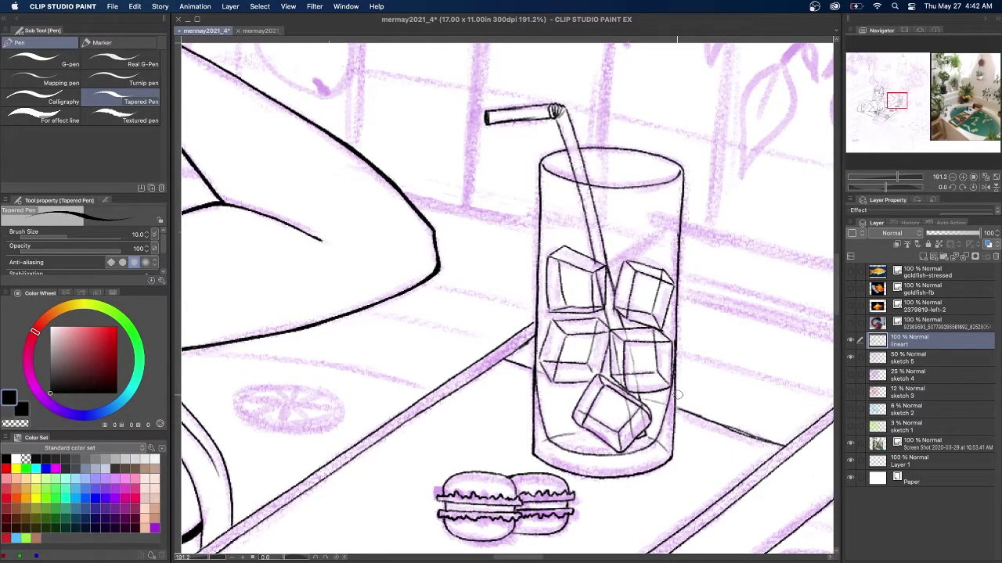
{"action": "key", "text": "super+z"}
{"action": "scroll", "coordinate": [688, 288], "scroll_direction": "down", "scroll_amount": 4}
{"action": "left_click_drag", "start_coordinate": [675, 286], "coordinate": [786, 320]}
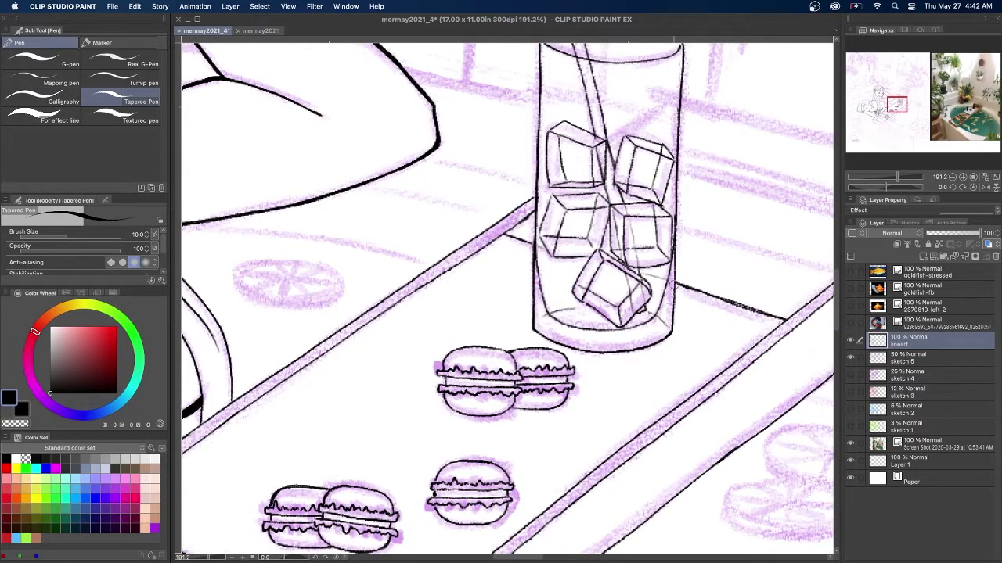
Ink the tray's crossbar behind the glass, and undo the trial line beneath it.
{"action": "left_click_drag", "start_coordinate": [558, 170], "coordinate": [320, 186]}
{"action": "mouse_move", "coordinate": [435, 190]}
{"action": "left_mouse_down"}
{"action": "mouse_move", "coordinate": [693, 261]}
{"action": "mouse_move", "coordinate": [436, 181]}
{"action": "left_mouse_up"}
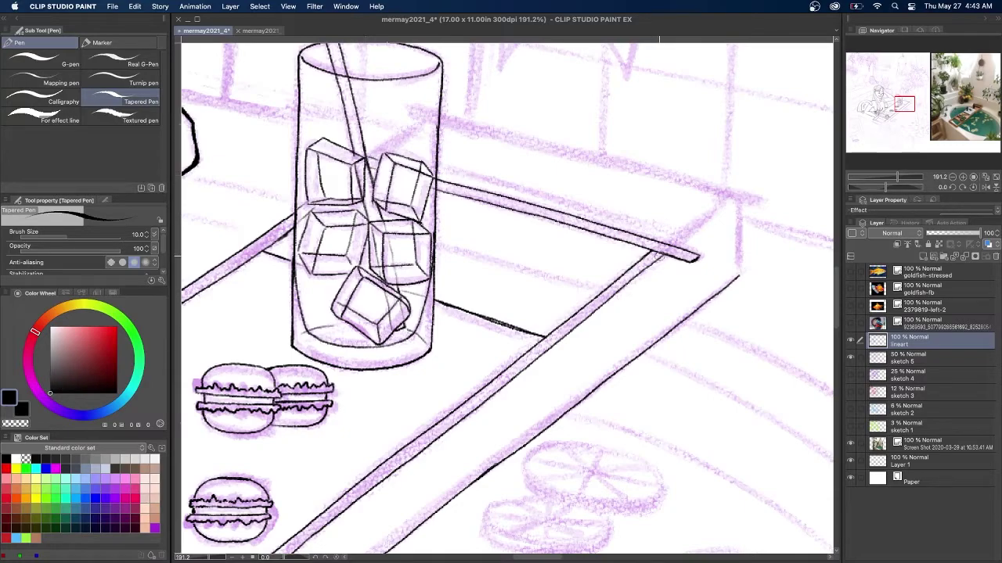
{"action": "left_click_drag", "start_coordinate": [436, 246], "coordinate": [599, 293]}
{"action": "key", "text": "super+z"}
Ink the short rail seen through the glass and the tray's farthest crossbar with its squared end.
{"action": "left_click_drag", "start_coordinate": [427, 121], "coordinate": [373, 162]}
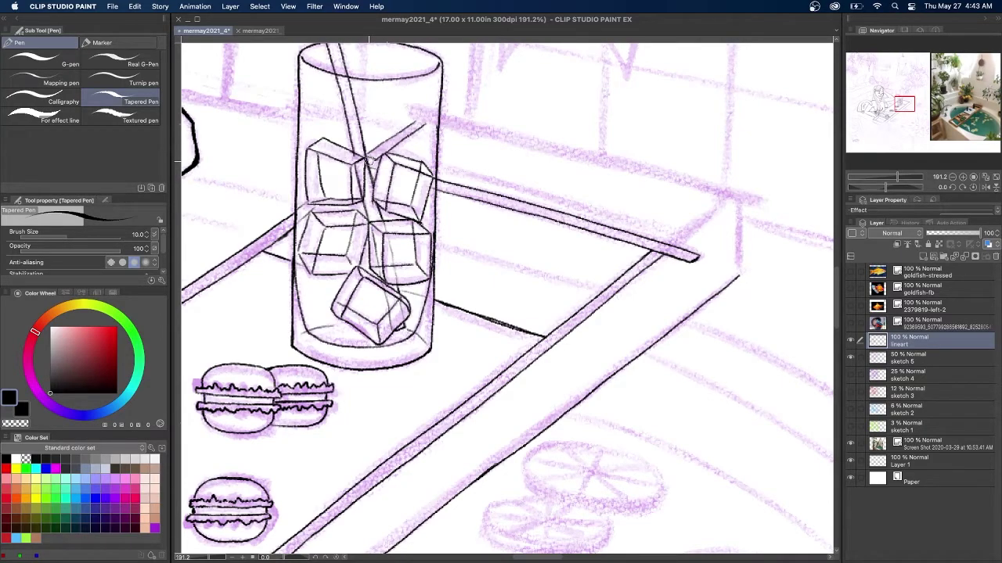
{"action": "mouse_move", "coordinate": [410, 116]}
{"action": "left_mouse_down"}
{"action": "mouse_move", "coordinate": [443, 123]}
{"action": "mouse_move", "coordinate": [426, 108]}
{"action": "mouse_move", "coordinate": [756, 205]}
{"action": "left_mouse_up"}
{"action": "mouse_move", "coordinate": [754, 197]}
{"action": "left_mouse_down"}
{"action": "mouse_move", "coordinate": [468, 115]}
{"action": "mouse_move", "coordinate": [755, 205]}
{"action": "left_mouse_up"}
{"action": "key", "text": "super+z"}
Extend the tray's side rail to the farthest crossbar and ink the remaining inner edges and outer corner of that end.
{"action": "left_click_drag", "start_coordinate": [654, 250], "coordinate": [720, 202]}
{"action": "left_click_drag", "start_coordinate": [666, 253], "coordinate": [727, 205]}
{"action": "left_click_drag", "start_coordinate": [436, 243], "coordinate": [602, 292]}
{"action": "left_click_drag", "start_coordinate": [738, 210], "coordinate": [739, 276]}
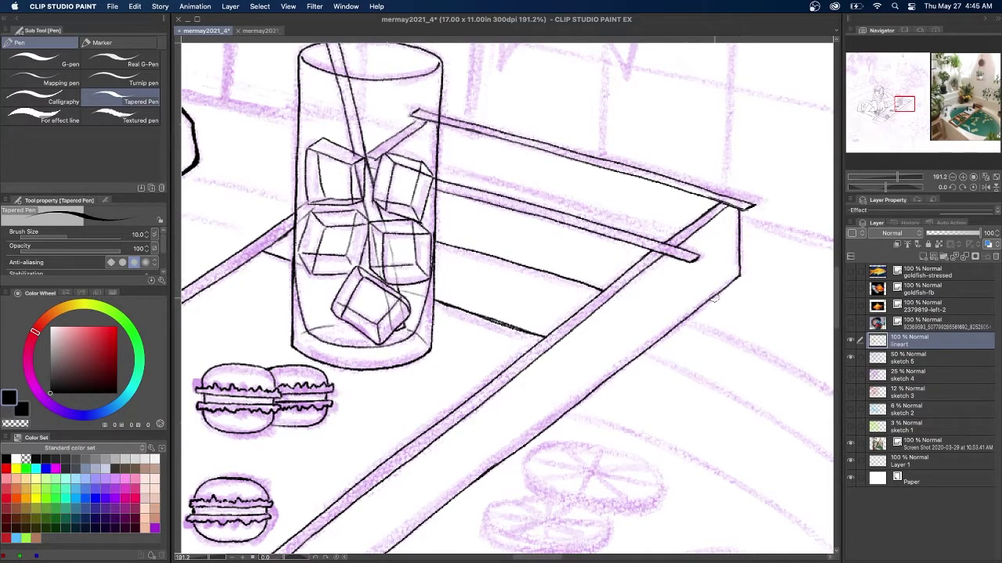
{"action": "mouse_move", "coordinate": [429, 120]}
{"action": "left_mouse_down"}
{"action": "mouse_move", "coordinate": [438, 168]}
{"action": "mouse_move", "coordinate": [677, 236]}
{"action": "left_mouse_up"}
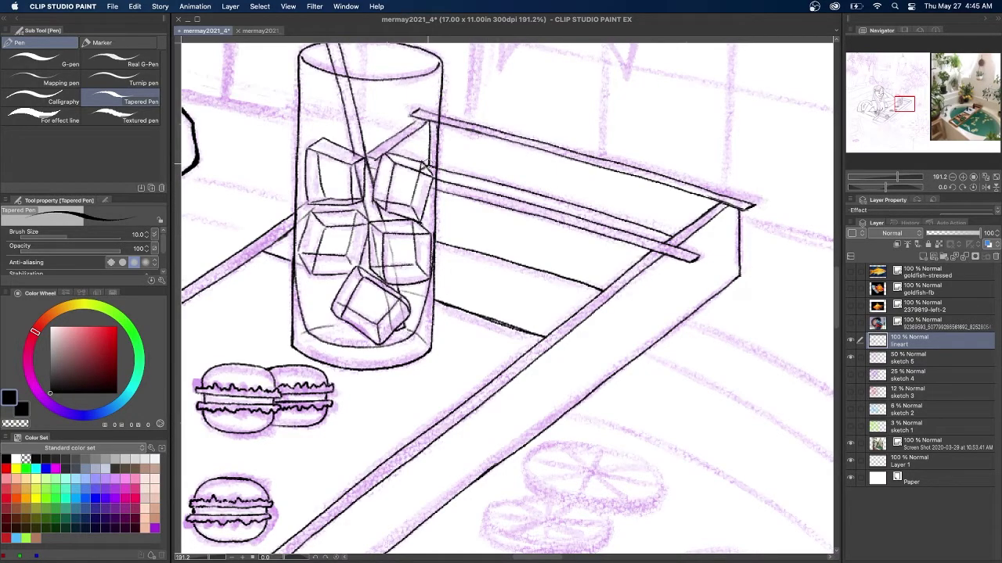
Ink the thin contour running down from the mermaid's armpit to her forearm beside the hair ends.
{"action": "scroll", "coordinate": [429, 227], "scroll_direction": "down", "scroll_amount": 5}
{"action": "left_click_drag", "start_coordinate": [897, 123], "coordinate": [882, 107]}
{"action": "scroll", "coordinate": [401, 327], "scroll_direction": "up", "scroll_amount": 3}
{"action": "mouse_move", "coordinate": [493, 386]}
{"action": "left_mouse_down"}
{"action": "mouse_move", "coordinate": [371, 293]}
{"action": "mouse_move", "coordinate": [506, 295]}
{"action": "left_mouse_up"}
{"action": "mouse_move", "coordinate": [275, 194]}
{"action": "left_mouse_down"}
{"action": "mouse_move", "coordinate": [239, 247]}
{"action": "mouse_move", "coordinate": [227, 303]}
{"action": "mouse_move", "coordinate": [250, 228]}
{"action": "mouse_move", "coordinate": [243, 236]}
{"action": "mouse_move", "coordinate": [226, 301]}
{"action": "left_mouse_up"}
{"action": "key", "text": "super+z"}
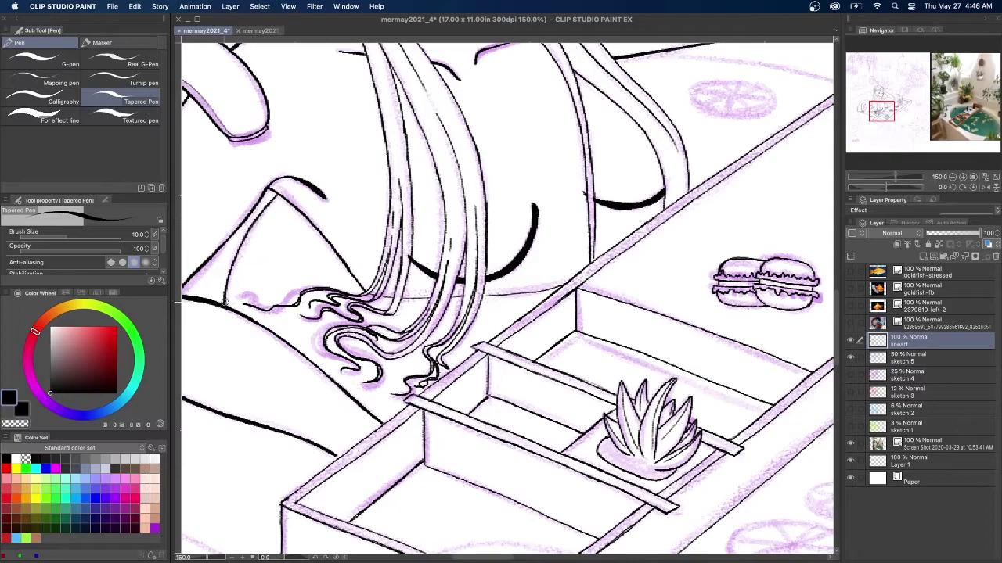
{"action": "scroll", "coordinate": [380, 413], "scroll_direction": "down", "scroll_amount": 5}
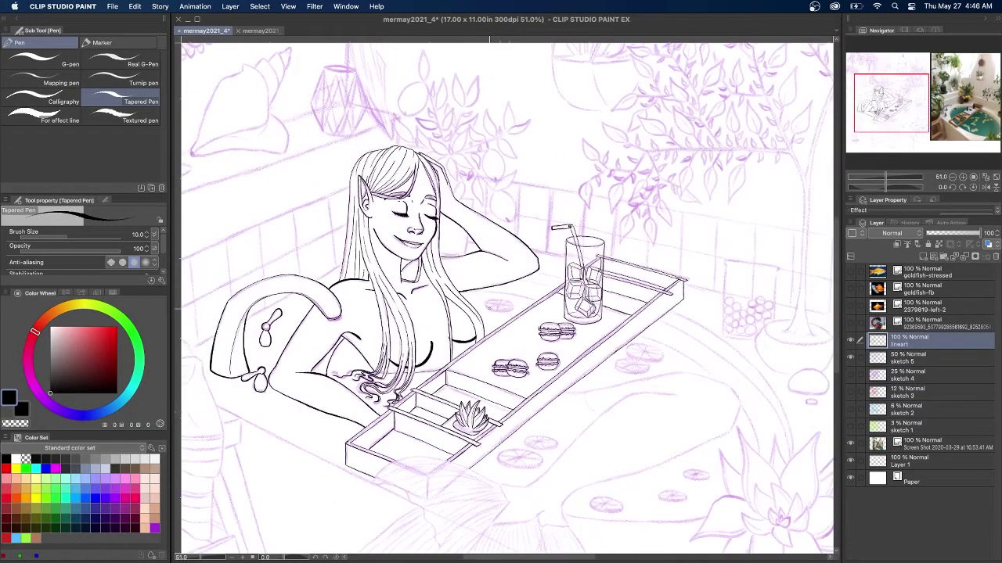
Ink the citrus slice floating between the mermaid's raised arm and the tray, and undo stray strokes.
{"action": "scroll", "coordinate": [488, 308], "scroll_direction": "up", "scroll_amount": 5}
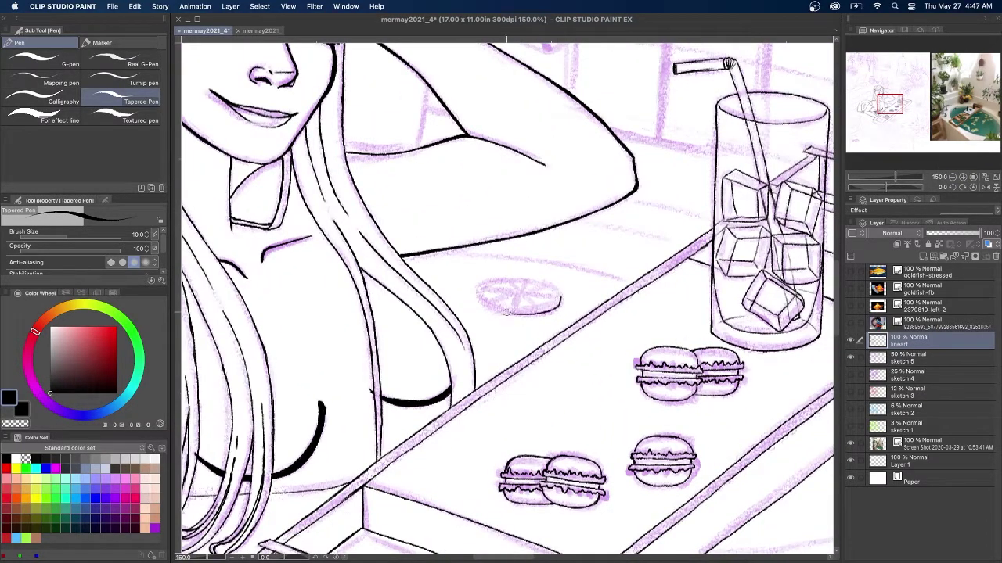
{"action": "mouse_move", "coordinate": [560, 297]}
{"action": "left_mouse_down"}
{"action": "mouse_move", "coordinate": [513, 310]}
{"action": "mouse_move", "coordinate": [498, 306]}
{"action": "mouse_move", "coordinate": [558, 296]}
{"action": "mouse_move", "coordinate": [520, 294]}
{"action": "mouse_move", "coordinate": [539, 285]}
{"action": "mouse_move", "coordinate": [486, 290]}
{"action": "mouse_move", "coordinate": [499, 280]}
{"action": "mouse_move", "coordinate": [479, 288]}
{"action": "mouse_move", "coordinate": [494, 305]}
{"action": "mouse_move", "coordinate": [533, 307]}
{"action": "left_mouse_up"}
{"action": "mouse_move", "coordinate": [632, 282]}
{"action": "left_mouse_down"}
{"action": "mouse_move", "coordinate": [513, 252]}
{"action": "mouse_move", "coordinate": [449, 250]}
{"action": "mouse_move", "coordinate": [526, 258]}
{"action": "mouse_move", "coordinate": [419, 253]}
{"action": "mouse_move", "coordinate": [536, 260]}
{"action": "left_mouse_up"}
{"action": "key", "text": "super+z"}
{"action": "key", "text": "super+z"}
Ink the front slice of the overlapping citrus pair beyond the tray, with its rim, thickness and segments.
{"action": "left_click_drag", "start_coordinate": [891, 104], "coordinate": [903, 112]}
{"action": "left_click_drag", "start_coordinate": [617, 268], "coordinate": [537, 252]}
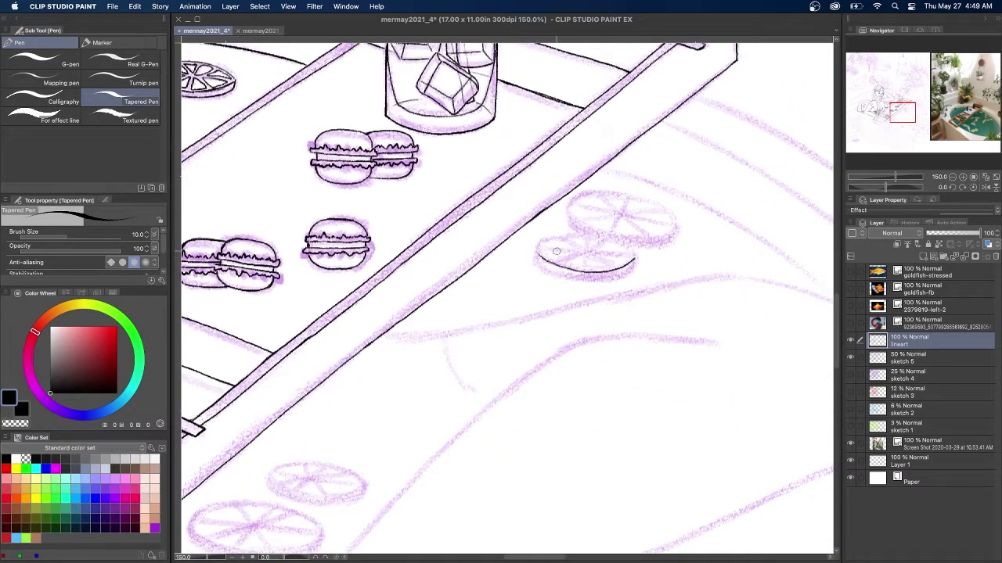
{"action": "mouse_move", "coordinate": [634, 260]}
{"action": "left_mouse_down"}
{"action": "mouse_move", "coordinate": [581, 279]}
{"action": "mouse_move", "coordinate": [538, 268]}
{"action": "left_mouse_up"}
{"action": "mouse_move", "coordinate": [639, 247]}
{"action": "left_mouse_down"}
{"action": "mouse_move", "coordinate": [583, 232]}
{"action": "mouse_move", "coordinate": [537, 250]}
{"action": "left_mouse_up"}
Ink the rear slice of the overlapping citrus pair, with its rim, thickness and wedge segments.
{"action": "mouse_move", "coordinate": [608, 238]}
{"action": "left_mouse_down"}
{"action": "mouse_move", "coordinate": [551, 242]}
{"action": "mouse_move", "coordinate": [579, 248]}
{"action": "mouse_move", "coordinate": [545, 254]}
{"action": "mouse_move", "coordinate": [562, 264]}
{"action": "mouse_move", "coordinate": [582, 257]}
{"action": "mouse_move", "coordinate": [586, 269]}
{"action": "mouse_move", "coordinate": [581, 254]}
{"action": "mouse_move", "coordinate": [560, 265]}
{"action": "mouse_move", "coordinate": [614, 270]}
{"action": "mouse_move", "coordinate": [631, 249]}
{"action": "mouse_move", "coordinate": [619, 264]}
{"action": "mouse_move", "coordinate": [678, 241]}
{"action": "left_mouse_up"}
{"action": "key", "text": "super+z"}
{"action": "key", "text": "super+z"}
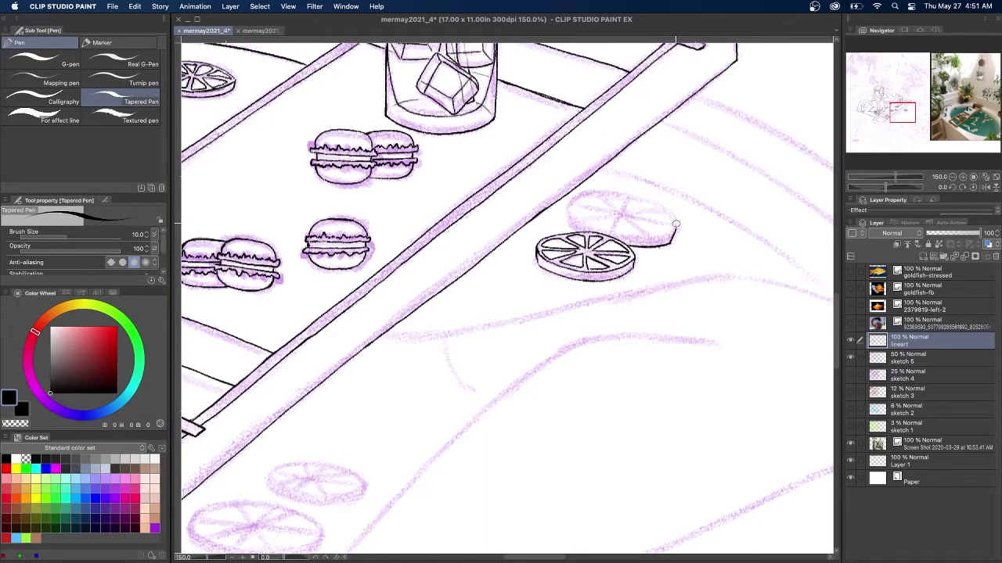
{"action": "left_click_drag", "start_coordinate": [566, 210], "coordinate": [580, 233]}
{"action": "mouse_move", "coordinate": [675, 229]}
{"action": "left_mouse_down"}
{"action": "mouse_move", "coordinate": [626, 236]}
{"action": "mouse_move", "coordinate": [573, 216]}
{"action": "mouse_move", "coordinate": [675, 226]}
{"action": "mouse_move", "coordinate": [682, 216]}
{"action": "mouse_move", "coordinate": [580, 192]}
{"action": "mouse_move", "coordinate": [579, 214]}
{"action": "mouse_move", "coordinate": [624, 217]}
{"action": "left_mouse_up"}
{"action": "left_click_drag", "start_coordinate": [627, 216], "coordinate": [653, 234]}
{"action": "mouse_move", "coordinate": [652, 234]}
{"action": "left_mouse_down"}
{"action": "mouse_move", "coordinate": [671, 213]}
{"action": "mouse_move", "coordinate": [659, 208]}
{"action": "mouse_move", "coordinate": [666, 222]}
{"action": "mouse_move", "coordinate": [632, 212]}
{"action": "mouse_move", "coordinate": [648, 203]}
{"action": "mouse_move", "coordinate": [602, 230]}
{"action": "mouse_move", "coordinate": [594, 218]}
{"action": "mouse_move", "coordinate": [615, 213]}
{"action": "mouse_move", "coordinate": [579, 216]}
{"action": "mouse_move", "coordinate": [613, 213]}
{"action": "mouse_move", "coordinate": [585, 205]}
{"action": "mouse_move", "coordinate": [623, 213]}
{"action": "left_mouse_up"}
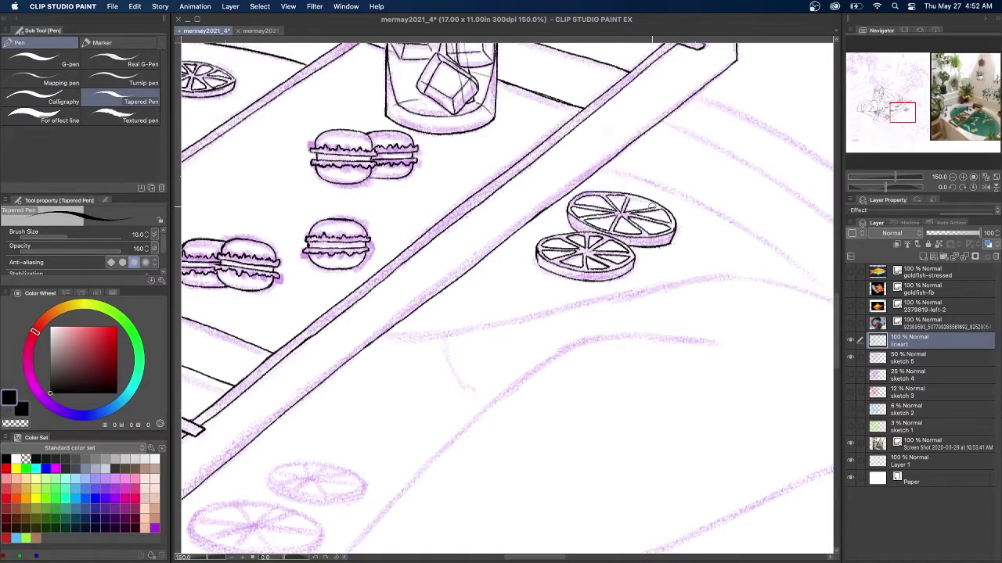
Ink the oval rims and thickness of the two citrus slices floating beside the tray's succulent end.
{"action": "left_click_drag", "start_coordinate": [904, 110], "coordinate": [898, 124]}
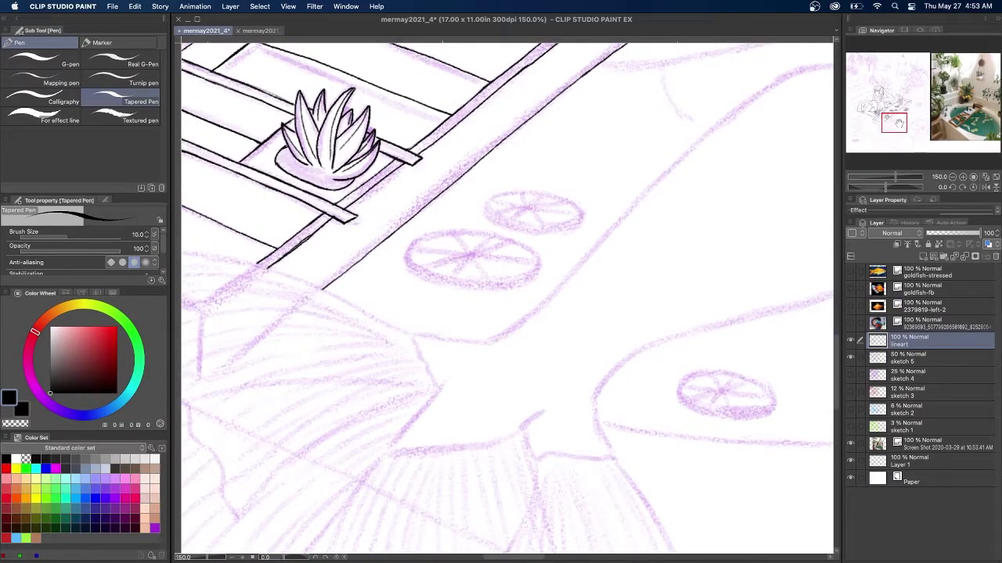
{"action": "mouse_move", "coordinate": [580, 220]}
{"action": "left_mouse_down"}
{"action": "mouse_move", "coordinate": [515, 232]}
{"action": "mouse_move", "coordinate": [489, 203]}
{"action": "mouse_move", "coordinate": [488, 214]}
{"action": "mouse_move", "coordinate": [521, 231]}
{"action": "mouse_move", "coordinate": [574, 215]}
{"action": "mouse_move", "coordinate": [531, 229]}
{"action": "left_mouse_up"}
{"action": "left_click_drag", "start_coordinate": [546, 194], "coordinate": [492, 202]}
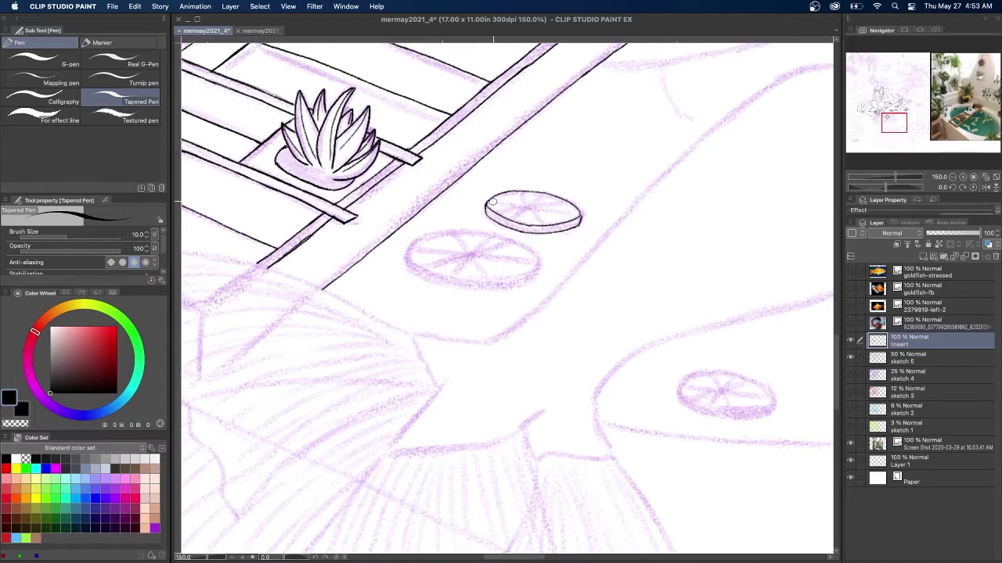
{"action": "mouse_move", "coordinate": [539, 266]}
{"action": "left_mouse_down"}
{"action": "mouse_move", "coordinate": [515, 284]}
{"action": "mouse_move", "coordinate": [477, 288]}
{"action": "left_mouse_up"}
{"action": "mouse_move", "coordinate": [406, 259]}
{"action": "left_mouse_down"}
{"action": "mouse_move", "coordinate": [444, 283]}
{"action": "mouse_move", "coordinate": [489, 289]}
{"action": "left_mouse_up"}
{"action": "mouse_move", "coordinate": [540, 259]}
{"action": "left_mouse_down"}
{"action": "mouse_move", "coordinate": [494, 233]}
{"action": "mouse_move", "coordinate": [417, 239]}
{"action": "mouse_move", "coordinate": [406, 254]}
{"action": "mouse_move", "coordinate": [447, 276]}
{"action": "mouse_move", "coordinate": [539, 265]}
{"action": "left_mouse_up"}
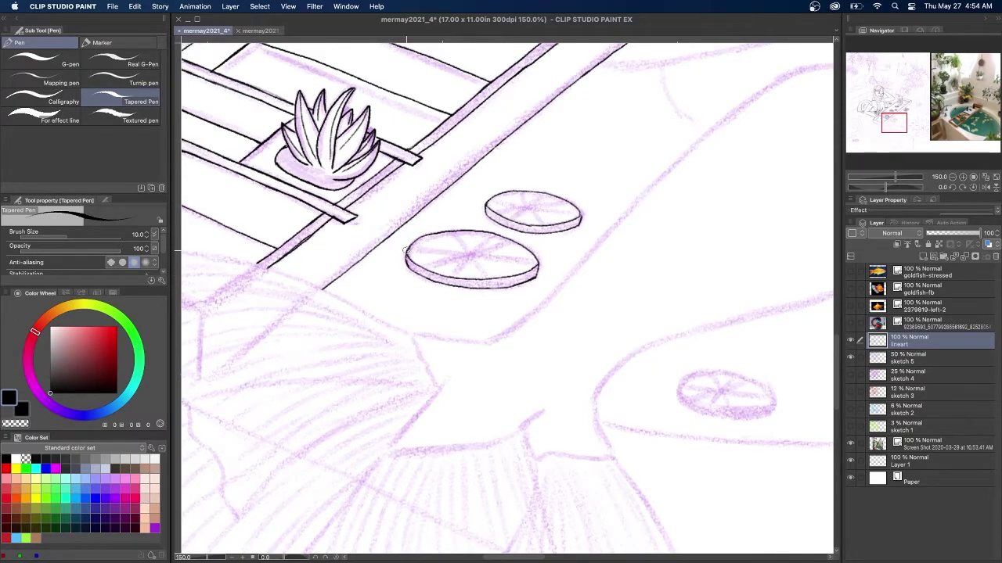
Ink the wedge segments inside the two citrus slices beside the tray's succulent end.
{"action": "mouse_move", "coordinate": [528, 208]}
{"action": "left_mouse_down"}
{"action": "mouse_move", "coordinate": [520, 215]}
{"action": "mouse_move", "coordinate": [576, 212]}
{"action": "mouse_move", "coordinate": [536, 210]}
{"action": "mouse_move", "coordinate": [556, 195]}
{"action": "mouse_move", "coordinate": [518, 196]}
{"action": "mouse_move", "coordinate": [490, 208]}
{"action": "mouse_move", "coordinate": [511, 214]}
{"action": "mouse_move", "coordinate": [503, 219]}
{"action": "left_mouse_up"}
{"action": "mouse_move", "coordinate": [472, 261]}
{"action": "left_mouse_down"}
{"action": "mouse_move", "coordinate": [459, 277]}
{"action": "mouse_move", "coordinate": [535, 266]}
{"action": "left_mouse_up"}
{"action": "left_click_drag", "start_coordinate": [535, 265], "coordinate": [477, 257]}
{"action": "left_click_drag", "start_coordinate": [514, 244], "coordinate": [535, 259]}
{"action": "left_click_drag", "start_coordinate": [535, 262], "coordinate": [478, 256]}
{"action": "mouse_move", "coordinate": [512, 244]}
{"action": "left_mouse_down"}
{"action": "mouse_move", "coordinate": [479, 253]}
{"action": "mouse_move", "coordinate": [503, 239]}
{"action": "mouse_move", "coordinate": [459, 235]}
{"action": "mouse_move", "coordinate": [468, 252]}
{"action": "left_mouse_up"}
{"action": "mouse_move", "coordinate": [467, 254]}
{"action": "left_mouse_down"}
{"action": "mouse_move", "coordinate": [418, 247]}
{"action": "mouse_move", "coordinate": [427, 239]}
{"action": "mouse_move", "coordinate": [455, 255]}
{"action": "mouse_move", "coordinate": [416, 252]}
{"action": "mouse_move", "coordinate": [446, 277]}
{"action": "left_mouse_up"}
{"action": "left_click_drag", "start_coordinate": [429, 266], "coordinate": [462, 260]}
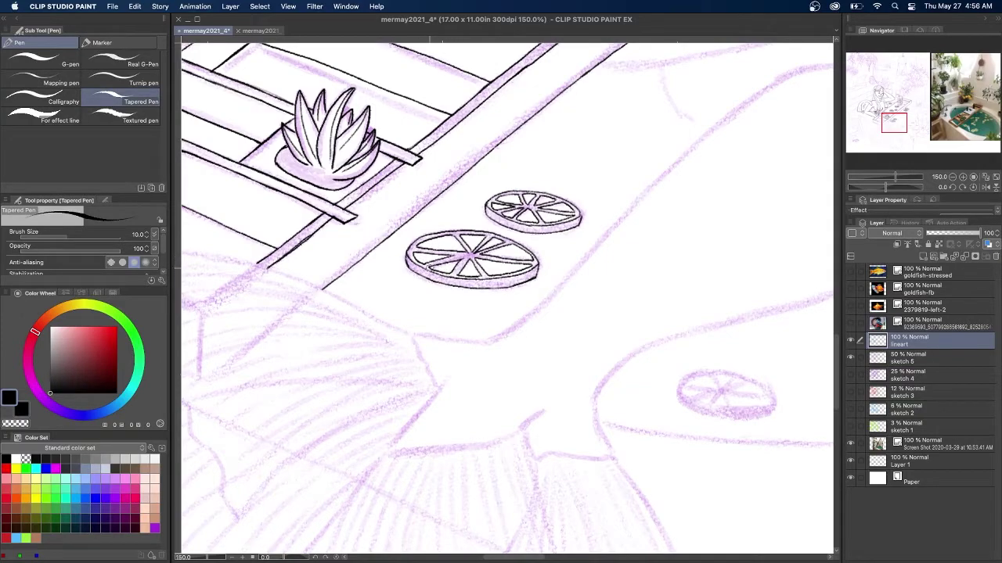
Ink the citrus slice floating nearest the tail fin, including its rim, thickness and segments.
{"action": "left_click_drag", "start_coordinate": [705, 404], "coordinate": [460, 241]}
{"action": "mouse_move", "coordinate": [529, 239]}
{"action": "left_mouse_down"}
{"action": "mouse_move", "coordinate": [467, 252]}
{"action": "mouse_move", "coordinate": [523, 218]}
{"action": "mouse_move", "coordinate": [461, 208]}
{"action": "mouse_move", "coordinate": [433, 227]}
{"action": "left_mouse_up"}
{"action": "mouse_move", "coordinate": [529, 234]}
{"action": "left_mouse_down"}
{"action": "mouse_move", "coordinate": [519, 243]}
{"action": "mouse_move", "coordinate": [435, 229]}
{"action": "mouse_move", "coordinate": [487, 245]}
{"action": "mouse_move", "coordinate": [524, 241]}
{"action": "mouse_move", "coordinate": [480, 232]}
{"action": "mouse_move", "coordinate": [523, 224]}
{"action": "mouse_move", "coordinate": [438, 227]}
{"action": "mouse_move", "coordinate": [449, 211]}
{"action": "mouse_move", "coordinate": [437, 233]}
{"action": "mouse_move", "coordinate": [482, 243]}
{"action": "left_mouse_up"}
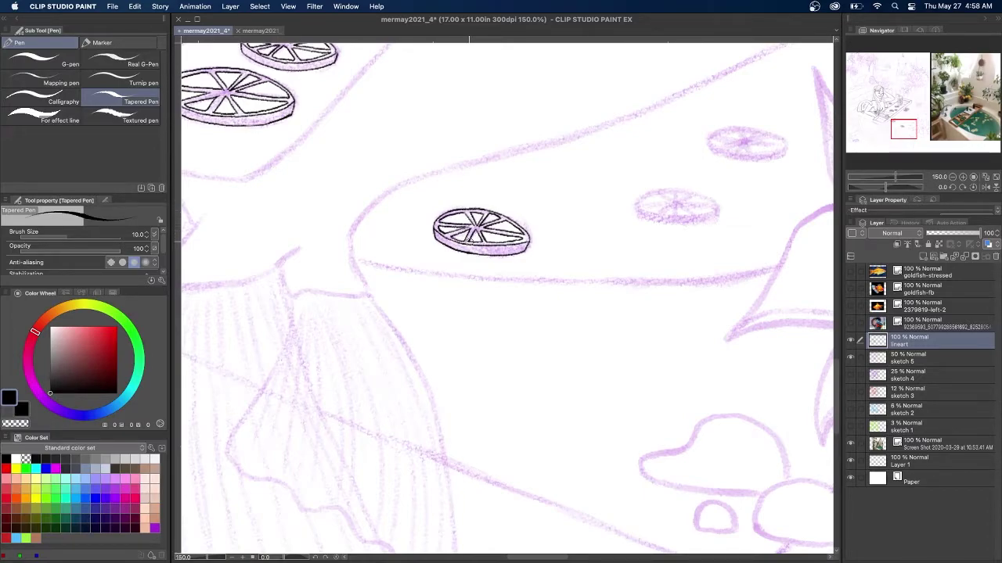
Ink the two remaining citrus slices floating near the large flower.
{"action": "mouse_move", "coordinate": [718, 207]}
{"action": "left_mouse_down"}
{"action": "mouse_move", "coordinate": [672, 225]}
{"action": "mouse_move", "coordinate": [636, 216]}
{"action": "left_mouse_up"}
{"action": "mouse_move", "coordinate": [719, 203]}
{"action": "left_mouse_down"}
{"action": "mouse_move", "coordinate": [650, 191]}
{"action": "mouse_move", "coordinate": [636, 209]}
{"action": "left_mouse_up"}
{"action": "mouse_move", "coordinate": [719, 210]}
{"action": "left_mouse_down"}
{"action": "mouse_move", "coordinate": [637, 208]}
{"action": "mouse_move", "coordinate": [688, 213]}
{"action": "left_mouse_up"}
{"action": "left_click_drag", "start_coordinate": [681, 205], "coordinate": [714, 207]}
{"action": "mouse_move", "coordinate": [715, 208]}
{"action": "left_mouse_down"}
{"action": "mouse_move", "coordinate": [696, 214]}
{"action": "mouse_move", "coordinate": [712, 205]}
{"action": "left_mouse_up"}
{"action": "mouse_move", "coordinate": [681, 201]}
{"action": "left_mouse_down"}
{"action": "mouse_move", "coordinate": [702, 194]}
{"action": "mouse_move", "coordinate": [715, 203]}
{"action": "mouse_move", "coordinate": [660, 187]}
{"action": "mouse_move", "coordinate": [642, 205]}
{"action": "mouse_move", "coordinate": [658, 213]}
{"action": "mouse_move", "coordinate": [645, 213]}
{"action": "left_mouse_up"}
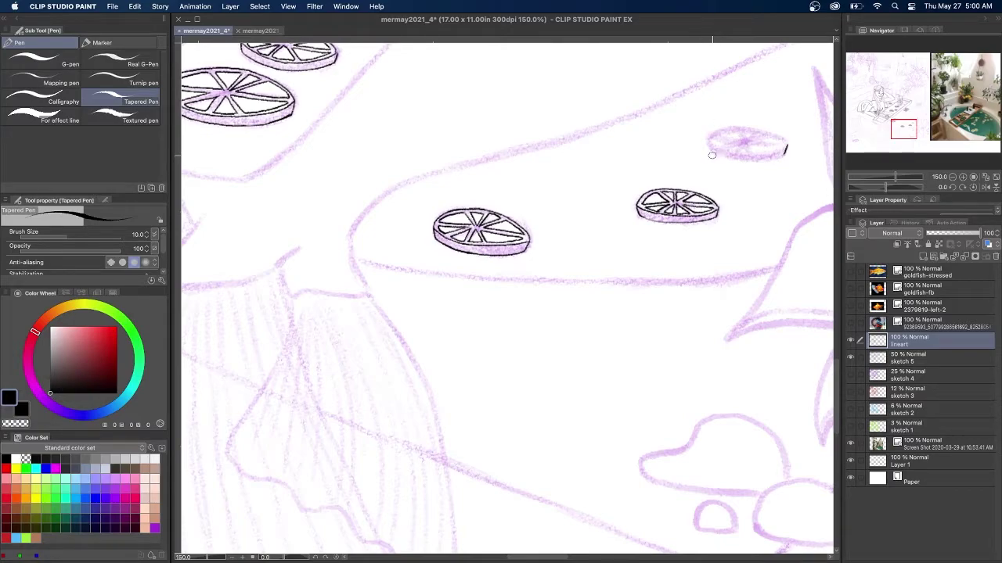
{"action": "mouse_move", "coordinate": [710, 147]}
{"action": "left_mouse_down"}
{"action": "mouse_move", "coordinate": [781, 155]}
{"action": "mouse_move", "coordinate": [786, 144]}
{"action": "mouse_move", "coordinate": [706, 139]}
{"action": "mouse_move", "coordinate": [783, 149]}
{"action": "mouse_move", "coordinate": [725, 132]}
{"action": "mouse_move", "coordinate": [714, 141]}
{"action": "mouse_move", "coordinate": [728, 151]}
{"action": "mouse_move", "coordinate": [669, 175]}
{"action": "mouse_move", "coordinate": [395, 226]}
{"action": "left_mouse_up"}
Ink the tail's upper contour from the tray's edge to its crest, redoing strokes and thickening the crest.
{"action": "scroll", "coordinate": [730, 147], "scroll_direction": "up", "scroll_amount": 10}
{"action": "key", "text": "ctrl+z"}
{"action": "left_click_drag", "start_coordinate": [690, 171], "coordinate": [397, 227]}
{"action": "key", "text": "ctrl+z"}
{"action": "key", "text": "ctrl+z"}
{"action": "mouse_move", "coordinate": [759, 166]}
{"action": "left_mouse_down"}
{"action": "mouse_move", "coordinate": [399, 225]}
{"action": "mouse_move", "coordinate": [731, 164]}
{"action": "mouse_move", "coordinate": [632, 185]}
{"action": "left_mouse_up"}
{"action": "key", "text": "ctrl+z"}
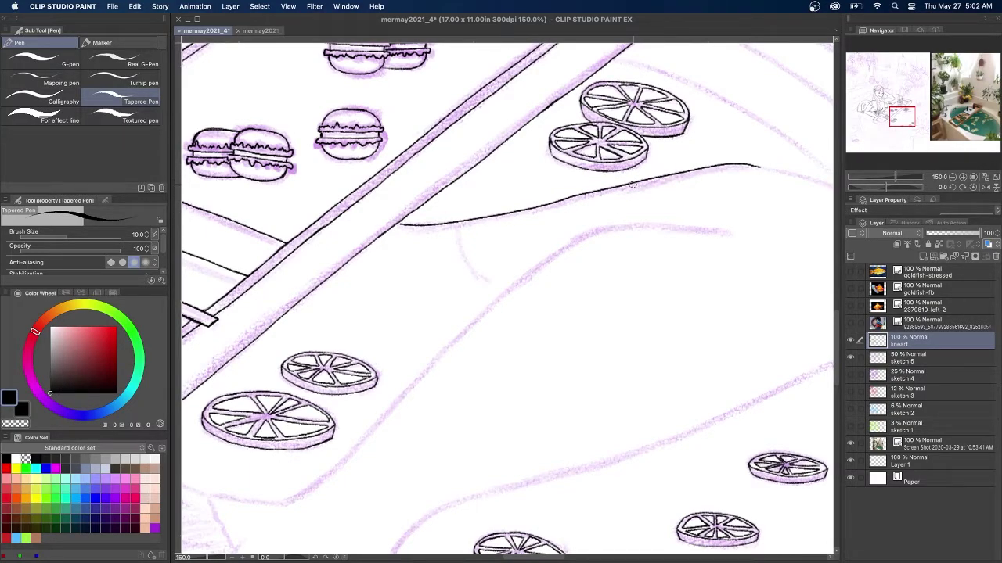
{"action": "left_click_drag", "start_coordinate": [756, 165], "coordinate": [583, 192]}
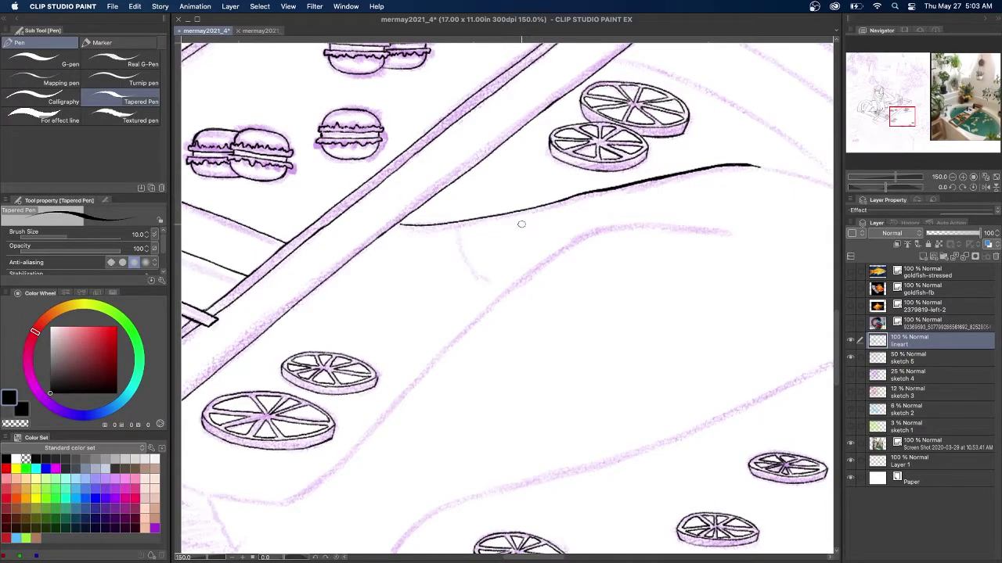
Continue the tail's upper contour from the crest down to the outer bend and thicken the line there.
{"action": "scroll", "coordinate": [521, 224], "scroll_direction": "right", "scroll_amount": 3}
{"action": "mouse_move", "coordinate": [634, 165]}
{"action": "left_mouse_down"}
{"action": "mouse_move", "coordinate": [733, 191]}
{"action": "mouse_move", "coordinate": [796, 249]}
{"action": "left_mouse_up"}
{"action": "key", "text": "ctrl+z"}
{"action": "key", "text": "ctrl+z"}
{"action": "mouse_move", "coordinate": [613, 164]}
{"action": "left_mouse_down"}
{"action": "mouse_move", "coordinate": [695, 179]}
{"action": "mouse_move", "coordinate": [798, 254]}
{"action": "left_mouse_up"}
{"action": "left_click_drag", "start_coordinate": [757, 205], "coordinate": [793, 253]}
{"action": "left_click_drag", "start_coordinate": [764, 209], "coordinate": [795, 249]}
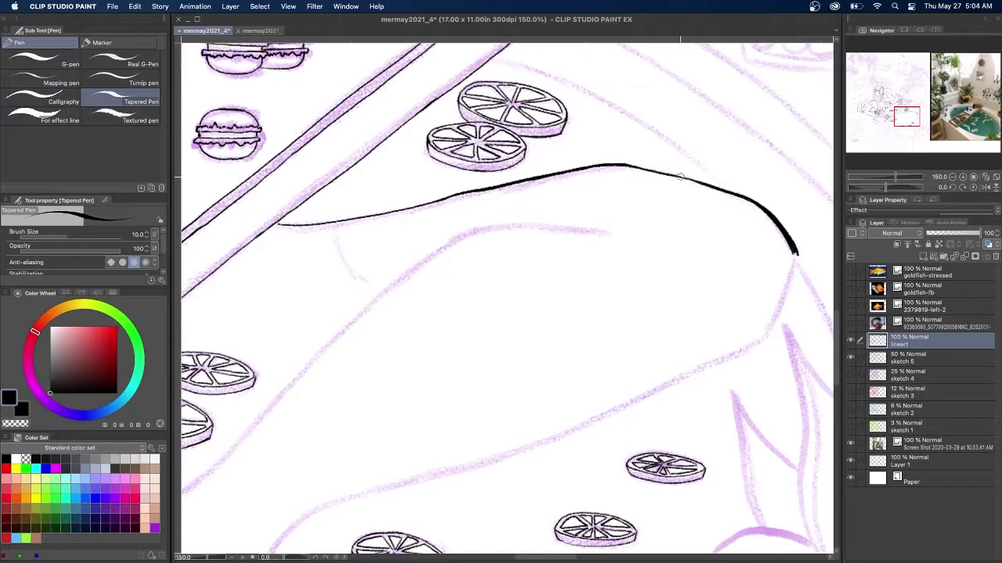
{"action": "left_click_drag", "start_coordinate": [664, 173], "coordinate": [604, 165]}
Ink the tail's outer bend turning back beneath itself and thicken the line around the curve.
{"action": "left_click_drag", "start_coordinate": [760, 209], "coordinate": [692, 154]}
{"action": "left_click_drag", "start_coordinate": [729, 198], "coordinate": [694, 284]}
{"action": "key", "text": "super+z"}
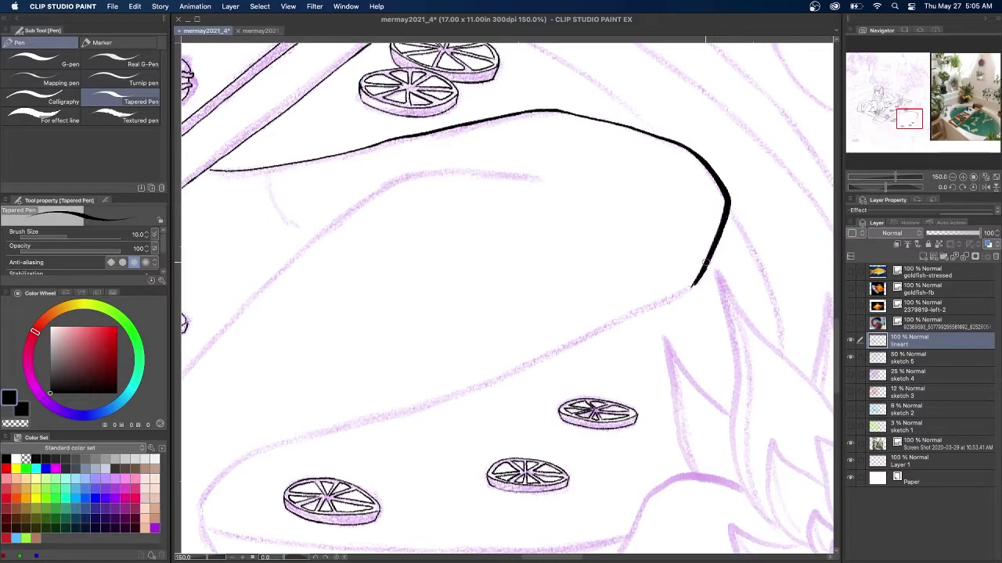
{"action": "left_click_drag", "start_coordinate": [698, 158], "coordinate": [726, 200]}
{"action": "left_click_drag", "start_coordinate": [702, 165], "coordinate": [724, 218]}
Ink the tail's lower contour from the outer bend to the base of the fin and thicken it along its length.
{"action": "mouse_move", "coordinate": [682, 261]}
{"action": "left_mouse_down"}
{"action": "mouse_move", "coordinate": [748, 149]}
{"action": "mouse_move", "coordinate": [763, 152]}
{"action": "left_mouse_up"}
{"action": "left_click_drag", "start_coordinate": [781, 169], "coordinate": [706, 211]}
{"action": "mouse_move", "coordinate": [780, 169]}
{"action": "left_mouse_down"}
{"action": "mouse_move", "coordinate": [669, 226]}
{"action": "mouse_move", "coordinate": [391, 323]}
{"action": "mouse_move", "coordinate": [288, 383]}
{"action": "mouse_move", "coordinate": [299, 454]}
{"action": "left_mouse_up"}
{"action": "left_click_drag", "start_coordinate": [759, 183], "coordinate": [624, 249]}
{"action": "mouse_move", "coordinate": [686, 218]}
{"action": "left_mouse_down"}
{"action": "mouse_move", "coordinate": [587, 273]}
{"action": "mouse_move", "coordinate": [599, 259]}
{"action": "mouse_move", "coordinate": [492, 300]}
{"action": "left_mouse_up"}
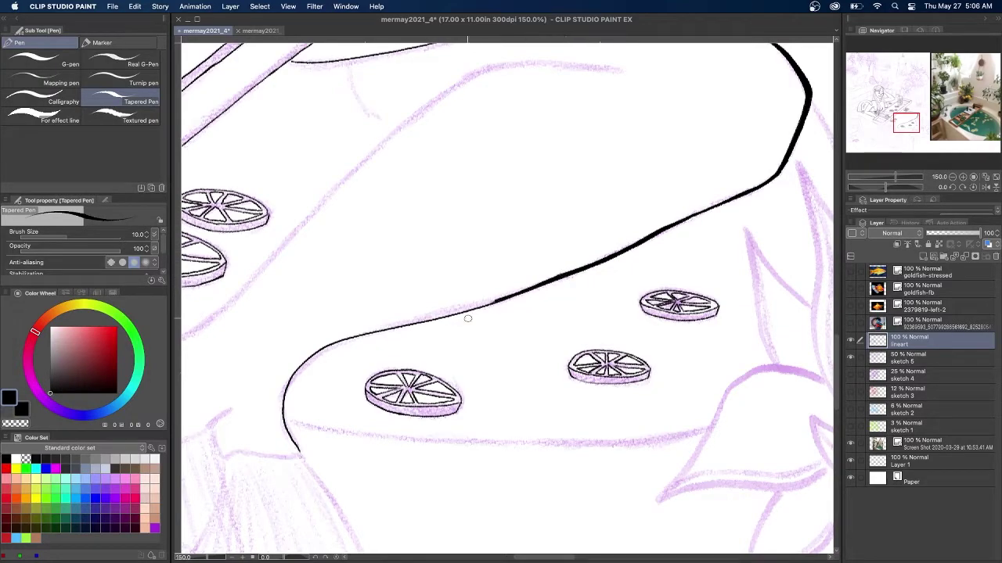
{"action": "mouse_move", "coordinate": [477, 305]}
{"action": "left_mouse_down"}
{"action": "mouse_move", "coordinate": [416, 320]}
{"action": "mouse_move", "coordinate": [537, 297]}
{"action": "left_mouse_up"}
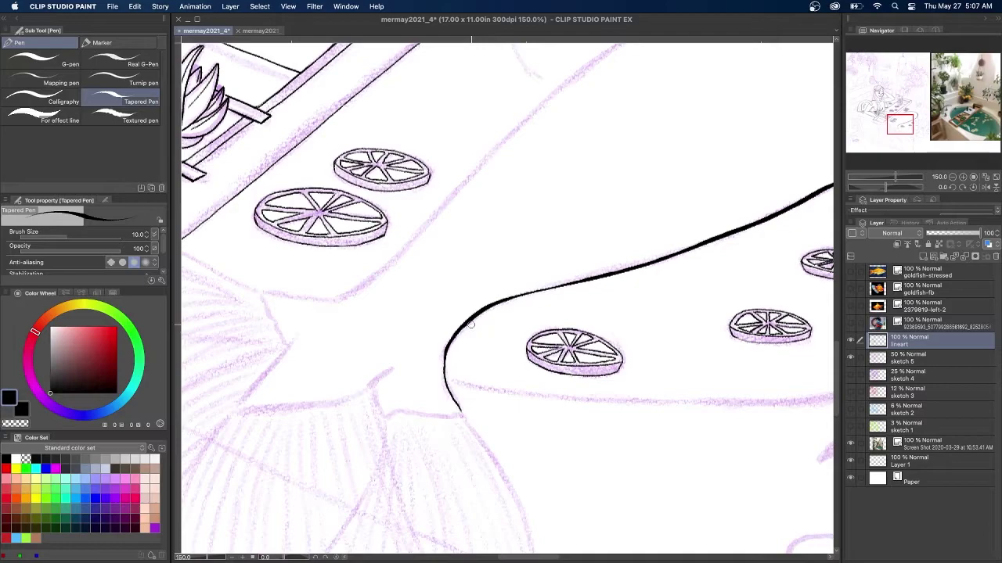
{"action": "left_click_drag", "start_coordinate": [491, 307], "coordinate": [356, 454]}
Ink the tail's inner contour from the fold down to the fin base and add the short crease near the tray.
{"action": "mouse_move", "coordinate": [649, 179]}
{"action": "left_mouse_down"}
{"action": "mouse_move", "coordinate": [507, 175]}
{"action": "mouse_move", "coordinate": [435, 223]}
{"action": "mouse_move", "coordinate": [230, 432]}
{"action": "left_mouse_up"}
{"action": "key", "text": "super+z"}
{"action": "mouse_move", "coordinate": [491, 186]}
{"action": "left_mouse_down"}
{"action": "mouse_move", "coordinate": [412, 243]}
{"action": "mouse_move", "coordinate": [352, 308]}
{"action": "mouse_move", "coordinate": [541, 214]}
{"action": "left_mouse_up"}
{"action": "key", "text": "super+z"}
{"action": "mouse_move", "coordinate": [573, 178]}
{"action": "left_mouse_down"}
{"action": "mouse_move", "coordinate": [450, 307]}
{"action": "mouse_move", "coordinate": [382, 354]}
{"action": "left_mouse_up"}
{"action": "mouse_move", "coordinate": [565, 76]}
{"action": "left_mouse_down"}
{"action": "mouse_move", "coordinate": [585, 122]}
{"action": "mouse_move", "coordinate": [612, 137]}
{"action": "left_mouse_up"}
{"action": "mouse_move", "coordinate": [383, 353]}
{"action": "left_mouse_down"}
{"action": "mouse_move", "coordinate": [340, 349]}
{"action": "mouse_move", "coordinate": [232, 389]}
{"action": "left_mouse_up"}
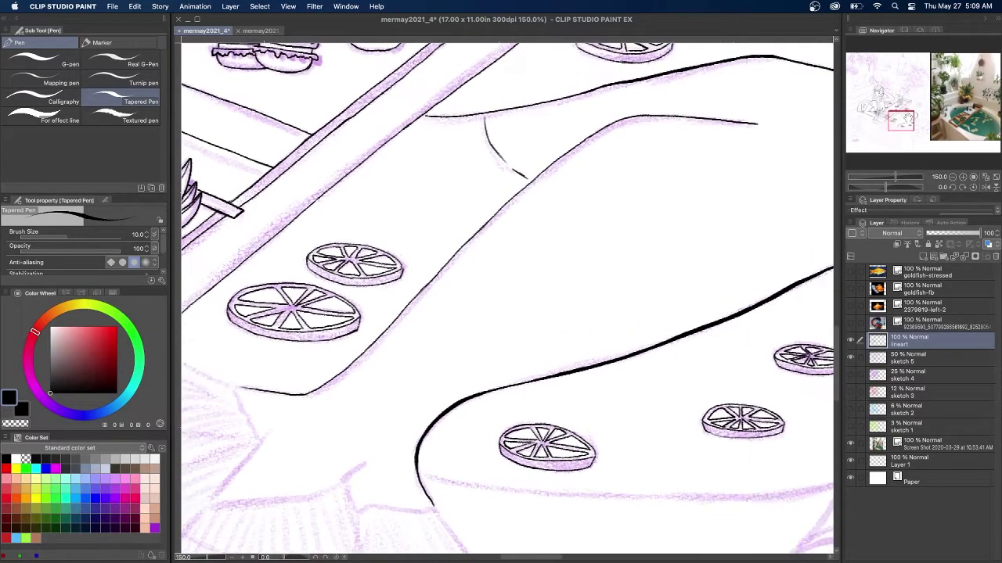
Thicken the upper part of the tail's inner contour around the fold, redoing the stroke towards the crease.
{"action": "left_click_drag", "start_coordinate": [756, 123], "coordinate": [649, 117]}
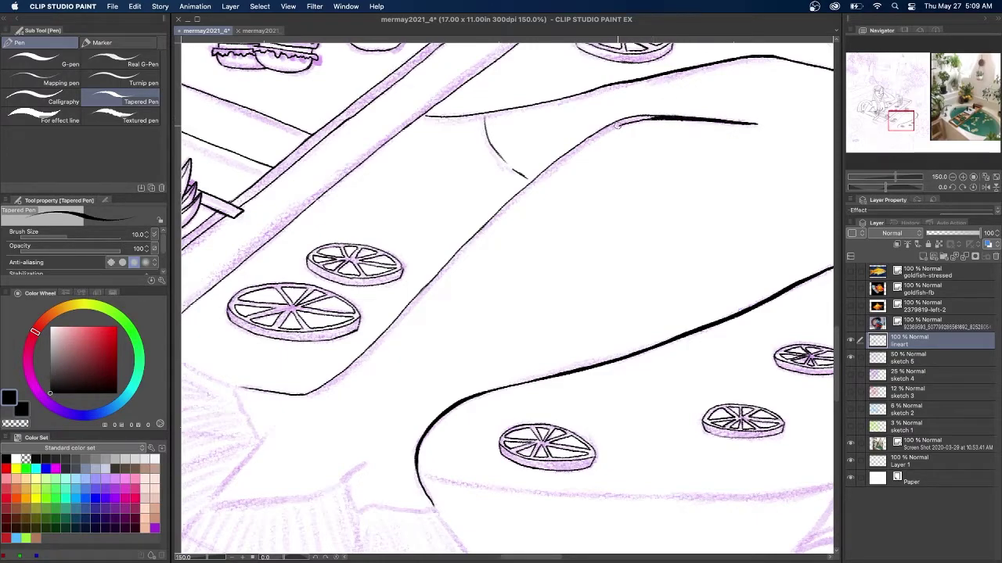
{"action": "left_click_drag", "start_coordinate": [597, 137], "coordinate": [523, 193]}
{"action": "key", "text": "super+z"}
{"action": "key", "text": "super+z"}
{"action": "mouse_move", "coordinate": [640, 118]}
{"action": "left_mouse_down"}
{"action": "mouse_move", "coordinate": [606, 127]}
{"action": "mouse_move", "coordinate": [523, 188]}
{"action": "left_mouse_up"}
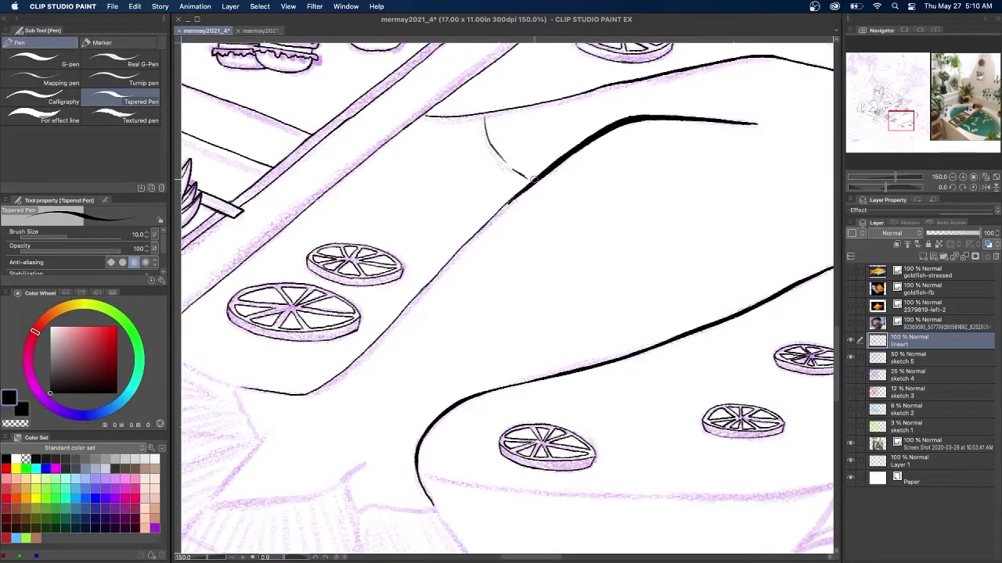
Thicken the tail's inner contour from the crease down to the base of the fin.
{"action": "left_click_drag", "start_coordinate": [567, 159], "coordinate": [519, 196]}
{"action": "mouse_move", "coordinate": [505, 202]}
{"action": "left_mouse_down"}
{"action": "mouse_move", "coordinate": [642, 106]}
{"action": "mouse_move", "coordinate": [550, 204]}
{"action": "left_mouse_up"}
{"action": "left_click_drag", "start_coordinate": [600, 152], "coordinate": [588, 163]}
{"action": "mouse_move", "coordinate": [550, 205]}
{"action": "left_mouse_down"}
{"action": "mouse_move", "coordinate": [479, 279]}
{"action": "mouse_move", "coordinate": [430, 302]}
{"action": "left_mouse_up"}
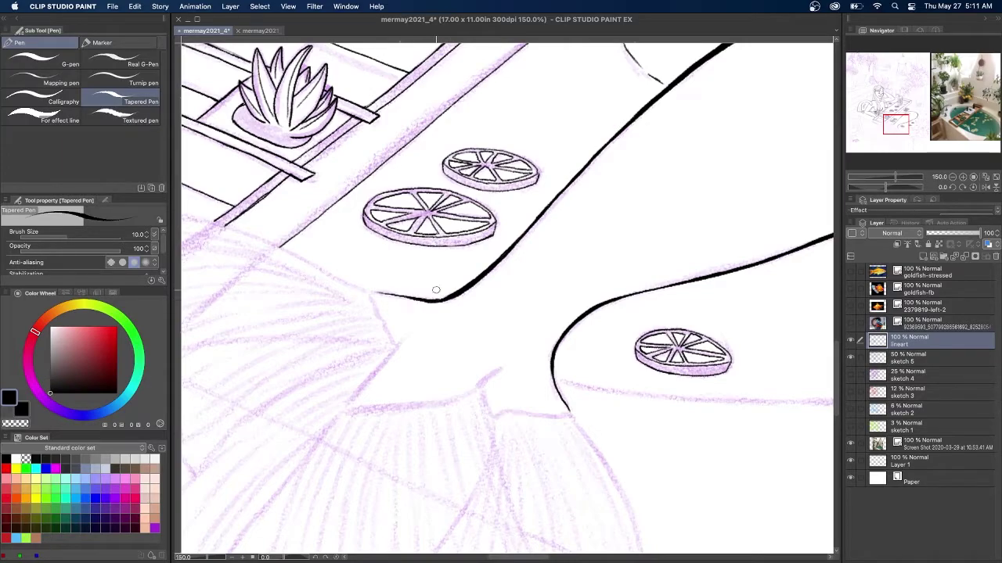
Ink the ragged edge where the tail meets the fin, including the pointed flap and its notch, redoing the strokes that miss.
{"action": "left_click_drag", "start_coordinate": [899, 121], "coordinate": [895, 125]}
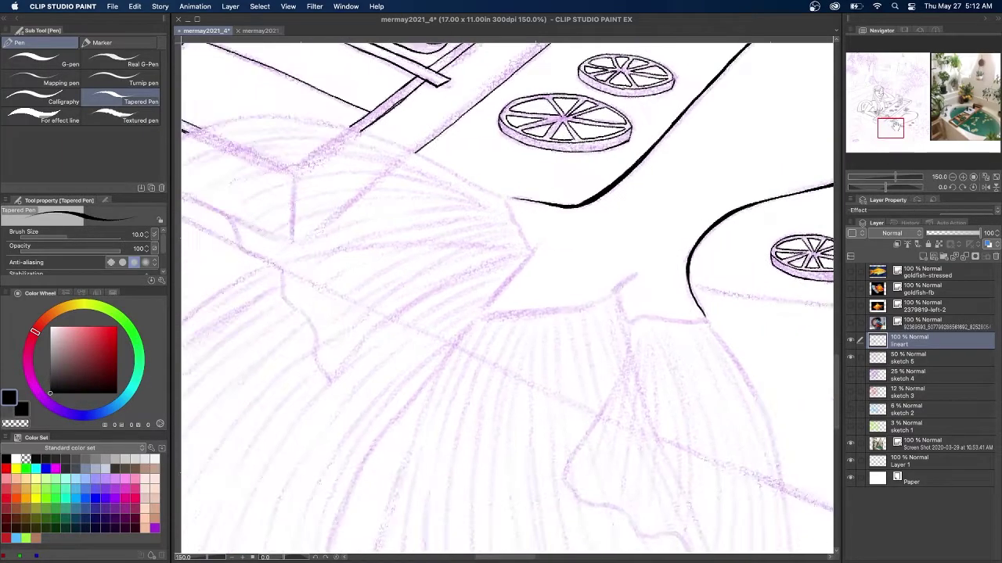
{"action": "left_click_drag", "start_coordinate": [628, 323], "coordinate": [706, 318]}
{"action": "mouse_move", "coordinate": [618, 291]}
{"action": "left_mouse_down"}
{"action": "mouse_move", "coordinate": [576, 313]}
{"action": "mouse_move", "coordinate": [483, 319]}
{"action": "left_mouse_up"}
{"action": "left_click_drag", "start_coordinate": [540, 240], "coordinate": [477, 317]}
{"action": "key", "text": "super+z"}
{"action": "left_click_drag", "start_coordinate": [541, 240], "coordinate": [479, 317]}
{"action": "left_click_drag", "start_coordinate": [504, 198], "coordinate": [529, 255]}
{"action": "key", "text": "super+z"}
{"action": "left_click_drag", "start_coordinate": [510, 198], "coordinate": [536, 252]}
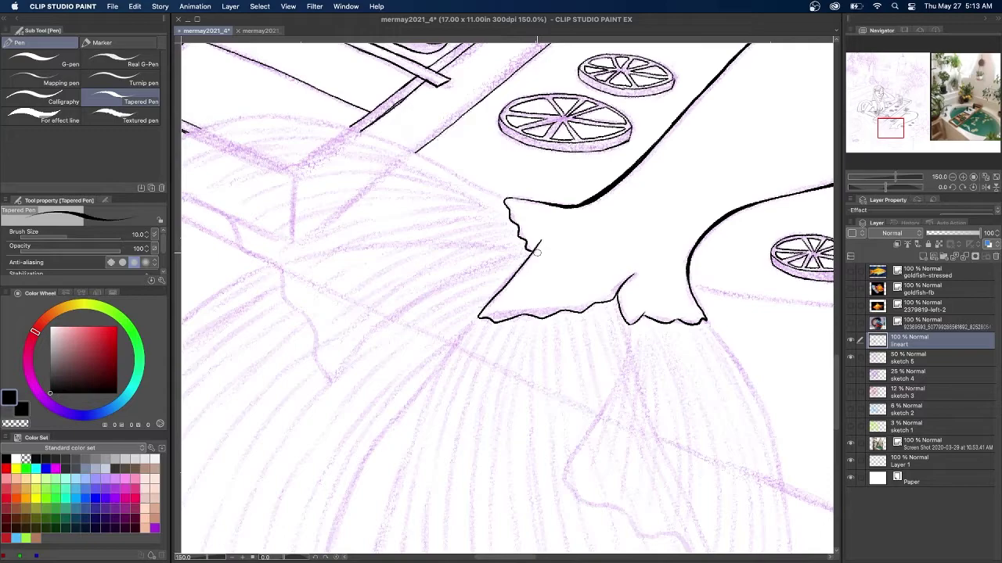
Ink the small right fin lobe with its outer edge, folded inner edge and wavy hem.
{"action": "scroll", "coordinate": [538, 248], "scroll_direction": "down", "scroll_amount": 5}
{"action": "left_click_drag", "start_coordinate": [587, 186], "coordinate": [522, 341]}
{"action": "mouse_move", "coordinate": [666, 186]}
{"action": "left_mouse_down"}
{"action": "mouse_move", "coordinate": [735, 309]}
{"action": "mouse_move", "coordinate": [750, 501]}
{"action": "left_mouse_up"}
{"action": "scroll", "coordinate": [750, 501], "scroll_direction": "down", "scroll_amount": 5}
{"action": "mouse_move", "coordinate": [468, 151]}
{"action": "left_mouse_down"}
{"action": "mouse_move", "coordinate": [543, 208]}
{"action": "mouse_move", "coordinate": [566, 200]}
{"action": "mouse_move", "coordinate": [619, 242]}
{"action": "mouse_move", "coordinate": [639, 277]}
{"action": "mouse_move", "coordinate": [688, 311]}
{"action": "left_mouse_up"}
{"action": "left_click_drag", "start_coordinate": [439, 157], "coordinate": [723, 439]}
Ink the upper-left fin lobe with its lower edge, arched upper edge and wavy hem.
{"action": "mouse_move", "coordinate": [720, 210]}
{"action": "left_mouse_down"}
{"action": "mouse_move", "coordinate": [674, 221]}
{"action": "mouse_move", "coordinate": [571, 282]}
{"action": "mouse_move", "coordinate": [520, 340]}
{"action": "left_mouse_up"}
{"action": "mouse_move", "coordinate": [695, 158]}
{"action": "left_mouse_down"}
{"action": "mouse_move", "coordinate": [487, 76]}
{"action": "mouse_move", "coordinate": [322, 152]}
{"action": "left_mouse_up"}
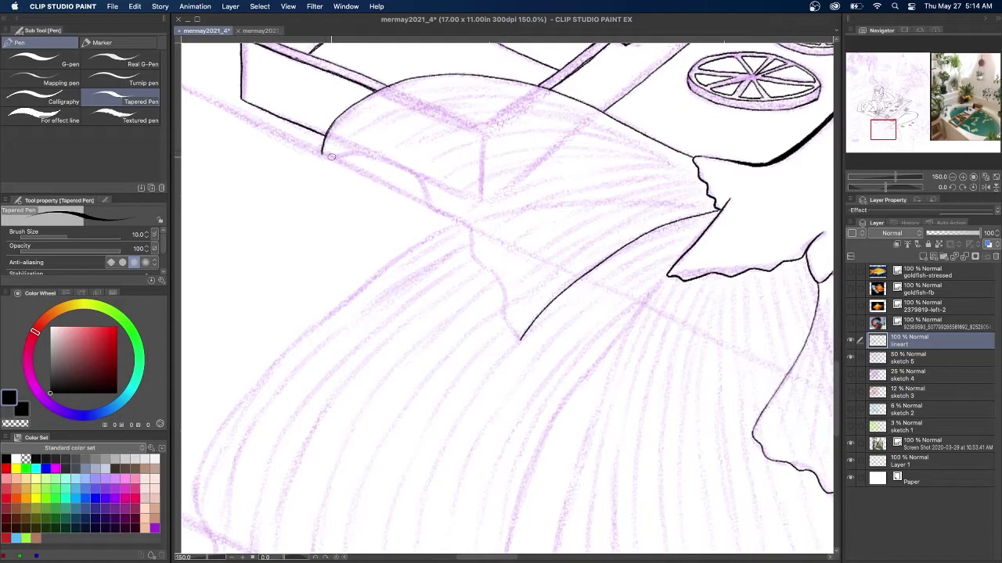
{"action": "mouse_move", "coordinate": [508, 328]}
{"action": "left_mouse_down"}
{"action": "mouse_move", "coordinate": [501, 282]}
{"action": "mouse_move", "coordinate": [479, 267]}
{"action": "mouse_move", "coordinate": [467, 211]}
{"action": "mouse_move", "coordinate": [455, 219]}
{"action": "mouse_move", "coordinate": [415, 176]}
{"action": "mouse_move", "coordinate": [364, 155]}
{"action": "mouse_move", "coordinate": [321, 156]}
{"action": "left_mouse_up"}
{"action": "key", "text": "super+z"}
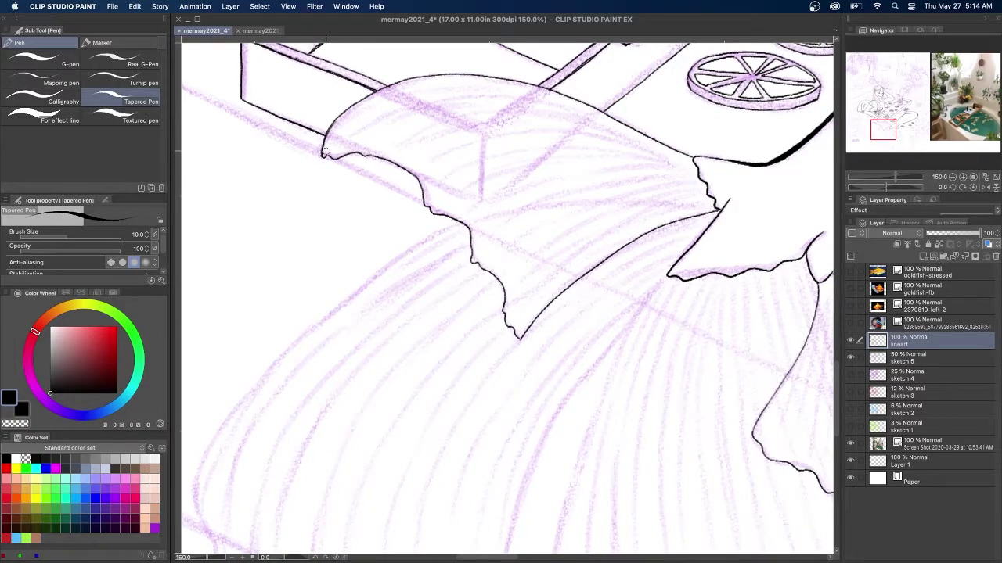
Ink the facing side edges of the two large fin lobes, redoing the stroke that misses.
{"action": "left_click_drag", "start_coordinate": [889, 130], "coordinate": [894, 138]}
{"action": "mouse_move", "coordinate": [547, 85]}
{"action": "left_mouse_down"}
{"action": "mouse_move", "coordinate": [520, 116]}
{"action": "mouse_move", "coordinate": [436, 396]}
{"action": "mouse_move", "coordinate": [476, 195]}
{"action": "mouse_move", "coordinate": [430, 446]}
{"action": "left_mouse_up"}
{"action": "key", "text": "ctrl+z"}
{"action": "mouse_move", "coordinate": [540, 90]}
{"action": "left_mouse_down"}
{"action": "mouse_move", "coordinate": [472, 173]}
{"action": "mouse_move", "coordinate": [392, 373]}
{"action": "left_mouse_up"}
Ink the central fin lobe's long right edge and its wavy hem along the bottom of the fin.
{"action": "left_click_drag", "start_coordinate": [893, 140], "coordinate": [895, 138]}
{"action": "left_click_drag", "start_coordinate": [510, 56], "coordinate": [615, 334]}
{"action": "key", "text": "ctrl+z"}
{"action": "key", "text": "ctrl+z"}
{"action": "key", "text": "ctrl+z"}
{"action": "left_click_drag", "start_coordinate": [520, 79], "coordinate": [664, 445]}
{"action": "scroll", "coordinate": [665, 445], "scroll_direction": "down", "scroll_amount": 5}
{"action": "mouse_move", "coordinate": [647, 227]}
{"action": "left_mouse_down"}
{"action": "mouse_move", "coordinate": [682, 321]}
{"action": "mouse_move", "coordinate": [697, 467]}
{"action": "left_mouse_up"}
{"action": "key", "text": "ctrl+z"}
{"action": "mouse_move", "coordinate": [647, 228]}
{"action": "left_mouse_down"}
{"action": "mouse_move", "coordinate": [687, 332]}
{"action": "mouse_move", "coordinate": [692, 437]}
{"action": "left_mouse_up"}
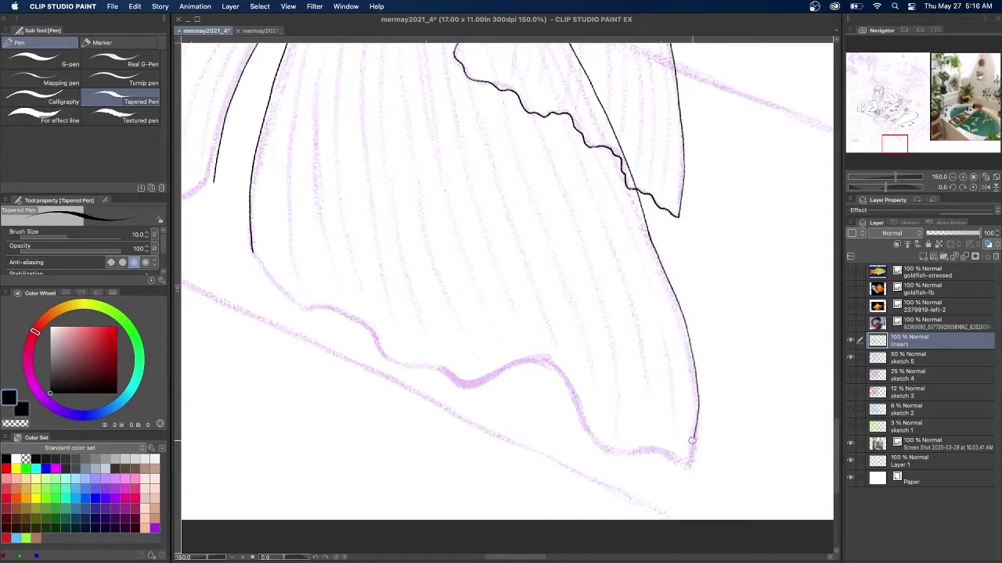
{"action": "mouse_move", "coordinate": [251, 252]}
{"action": "left_mouse_down"}
{"action": "mouse_move", "coordinate": [395, 369]}
{"action": "mouse_move", "coordinate": [458, 389]}
{"action": "mouse_move", "coordinate": [539, 356]}
{"action": "mouse_move", "coordinate": [592, 435]}
{"action": "mouse_move", "coordinate": [674, 464]}
{"action": "left_mouse_up"}
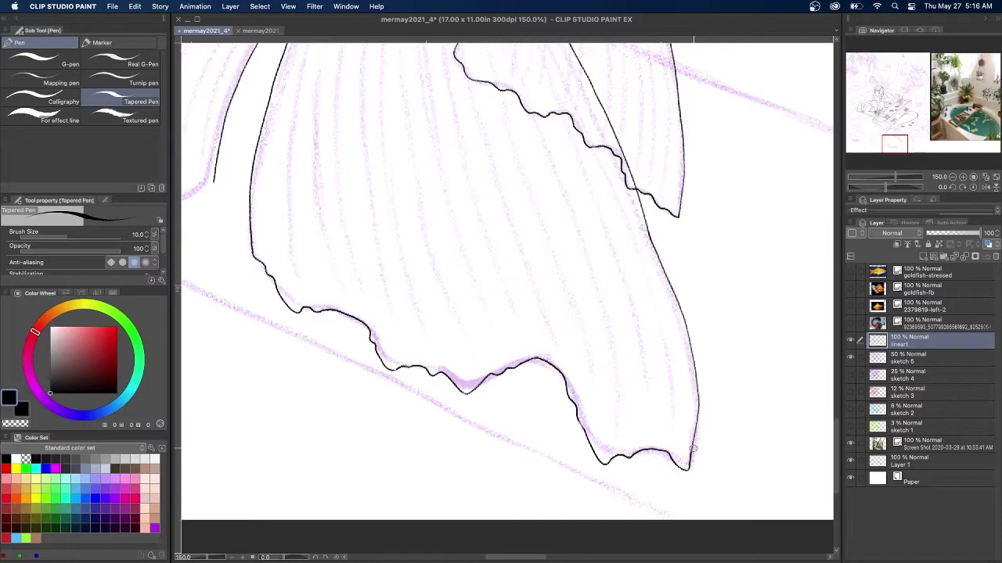
{"action": "left_click_drag", "start_coordinate": [368, 172], "coordinate": [666, 457]}
Ink the large left fin lobe's upper and outer edge and thicken the outer curve.
{"action": "mouse_move", "coordinate": [714, 107]}
{"action": "left_mouse_down"}
{"action": "mouse_move", "coordinate": [624, 103]}
{"action": "mouse_move", "coordinate": [434, 129]}
{"action": "left_mouse_up"}
{"action": "key", "text": "super+z"}
{"action": "mouse_move", "coordinate": [709, 101]}
{"action": "left_mouse_down"}
{"action": "mouse_move", "coordinate": [448, 130]}
{"action": "mouse_move", "coordinate": [418, 146]}
{"action": "left_mouse_up"}
{"action": "left_click", "coordinate": [877, 133]}
{"action": "left_click_drag", "start_coordinate": [877, 133], "coordinate": [876, 135]}
{"action": "mouse_move", "coordinate": [627, 117]}
{"action": "left_mouse_down"}
{"action": "mouse_move", "coordinate": [544, 172]}
{"action": "mouse_move", "coordinate": [373, 378]}
{"action": "mouse_move", "coordinate": [571, 147]}
{"action": "mouse_move", "coordinate": [415, 303]}
{"action": "left_mouse_up"}
{"action": "key", "text": "super+z"}
{"action": "mouse_move", "coordinate": [523, 187]}
{"action": "left_mouse_down"}
{"action": "mouse_move", "coordinate": [433, 272]}
{"action": "mouse_move", "coordinate": [403, 313]}
{"action": "left_mouse_up"}
{"action": "mouse_move", "coordinate": [420, 300]}
{"action": "left_mouse_down"}
{"action": "mouse_move", "coordinate": [470, 237]}
{"action": "mouse_move", "coordinate": [565, 157]}
{"action": "left_mouse_up"}
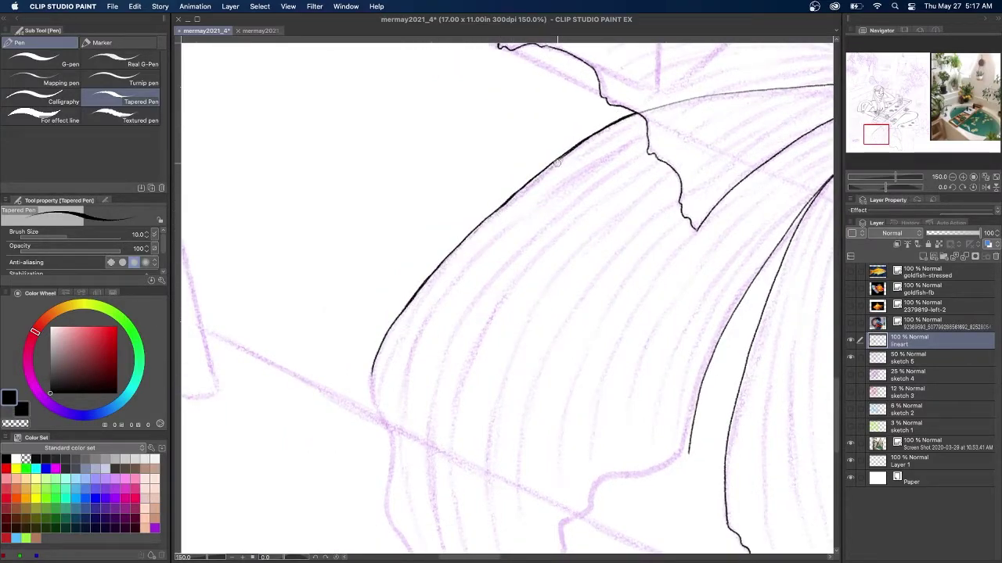
Ink the large left fin lobe's wavy hem from the outer edge to the inner side edge.
{"action": "scroll", "coordinate": [481, 234], "scroll_direction": "down", "scroll_amount": 5}
{"action": "mouse_move", "coordinate": [412, 181]}
{"action": "left_mouse_down"}
{"action": "mouse_move", "coordinate": [432, 242]}
{"action": "mouse_move", "coordinate": [429, 336]}
{"action": "mouse_move", "coordinate": [472, 434]}
{"action": "mouse_move", "coordinate": [706, 264]}
{"action": "mouse_move", "coordinate": [728, 260]}
{"action": "left_mouse_up"}
{"action": "scroll", "coordinate": [620, 153], "scroll_direction": "down", "scroll_amount": 3}
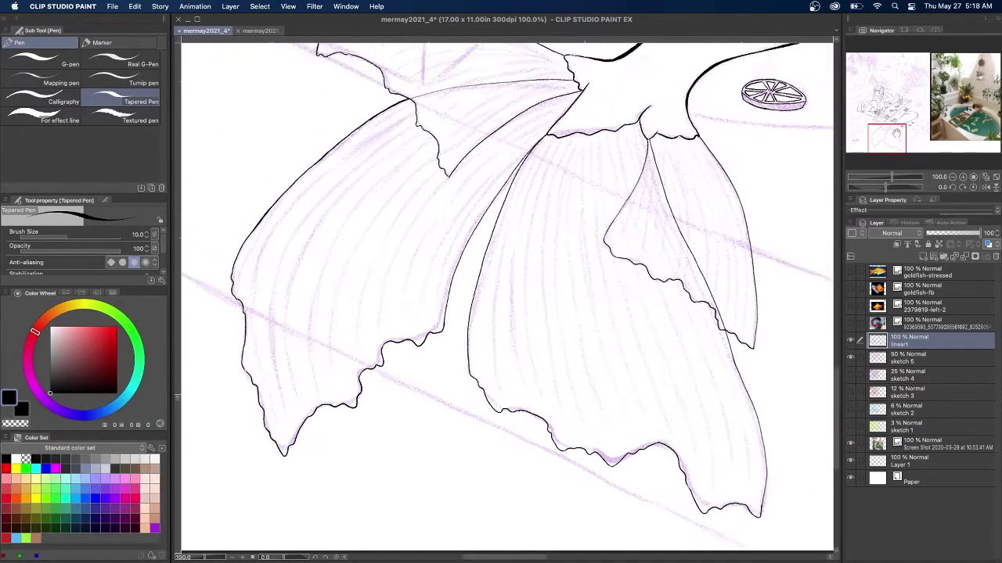
{"action": "scroll", "coordinate": [890, 132], "scroll_direction": "up", "scroll_amount": 5}
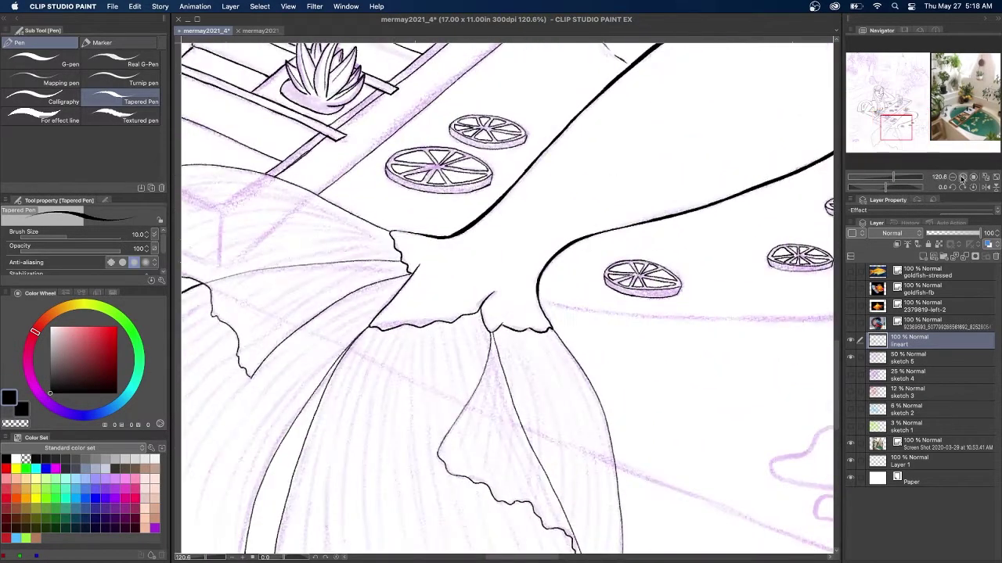
{"action": "left_click_drag", "start_coordinate": [423, 179], "coordinate": [530, 235]}
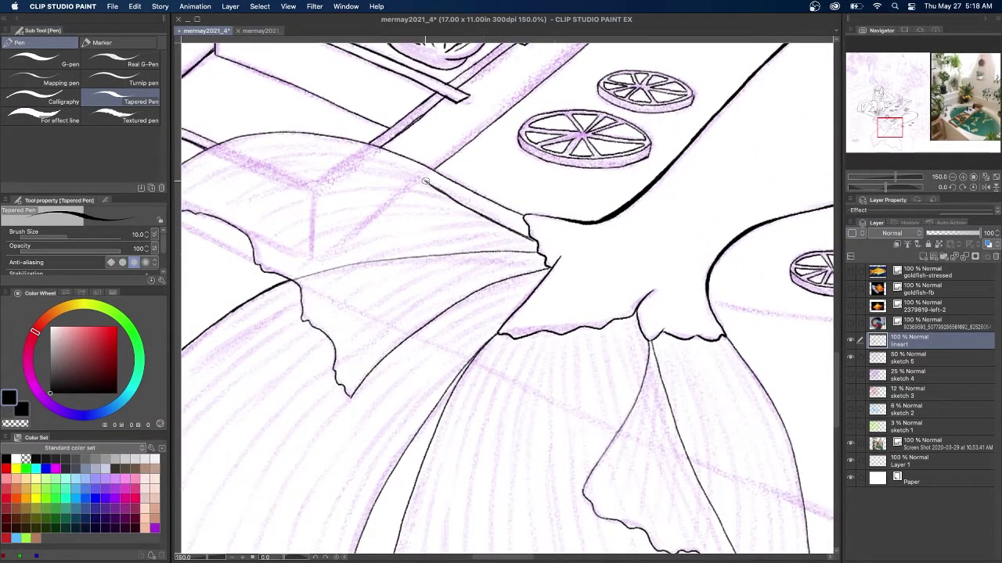
{"action": "left_click_drag", "start_coordinate": [889, 128], "coordinate": [904, 132]}
{"action": "mouse_move", "coordinate": [344, 217]}
{"action": "left_mouse_down"}
{"action": "mouse_move", "coordinate": [496, 239]}
{"action": "mouse_move", "coordinate": [770, 227]}
{"action": "mouse_move", "coordinate": [365, 223]}
{"action": "mouse_move", "coordinate": [342, 211]}
{"action": "left_mouse_up"}
{"action": "key", "text": "super+z"}
{"action": "key", "text": "super+z"}
Ink the tub's curved edge below the citrus slices from the tail to the succulent and thicken it evenly.
{"action": "left_click_drag", "start_coordinate": [907, 130], "coordinate": [907, 130]}
{"action": "mouse_move", "coordinate": [691, 252]}
{"action": "left_mouse_down"}
{"action": "mouse_move", "coordinate": [646, 264]}
{"action": "mouse_move", "coordinate": [263, 248]}
{"action": "left_mouse_up"}
{"action": "mouse_move", "coordinate": [688, 253]}
{"action": "left_mouse_down"}
{"action": "mouse_move", "coordinate": [642, 265]}
{"action": "mouse_move", "coordinate": [339, 261]}
{"action": "mouse_move", "coordinate": [262, 248]}
{"action": "left_mouse_up"}
{"action": "mouse_move", "coordinate": [263, 248]}
{"action": "left_mouse_down"}
{"action": "mouse_move", "coordinate": [374, 265]}
{"action": "mouse_move", "coordinate": [554, 270]}
{"action": "mouse_move", "coordinate": [408, 268]}
{"action": "left_mouse_up"}
{"action": "mouse_move", "coordinate": [510, 271]}
{"action": "left_mouse_down"}
{"action": "mouse_move", "coordinate": [415, 269]}
{"action": "mouse_move", "coordinate": [492, 267]}
{"action": "left_mouse_up"}
{"action": "key", "text": "super+z"}
{"action": "key", "text": "super+z"}
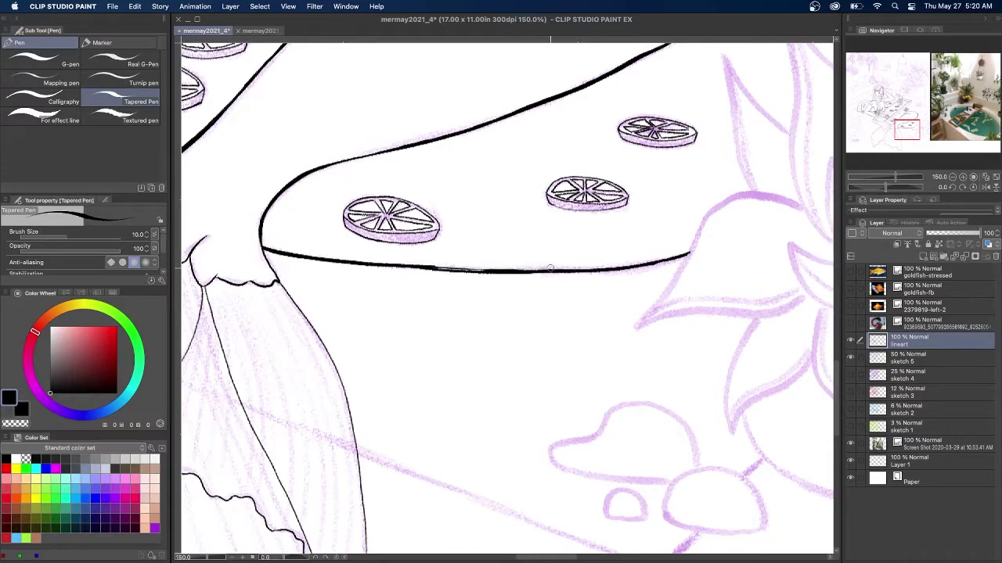
{"action": "mouse_move", "coordinate": [432, 268]}
{"action": "left_mouse_down"}
{"action": "mouse_move", "coordinate": [485, 271]}
{"action": "mouse_move", "coordinate": [375, 267]}
{"action": "left_mouse_up"}
{"action": "mouse_move", "coordinate": [426, 268]}
{"action": "left_mouse_down"}
{"action": "mouse_move", "coordinate": [379, 264]}
{"action": "mouse_move", "coordinate": [522, 268]}
{"action": "mouse_move", "coordinate": [395, 267]}
{"action": "left_mouse_up"}
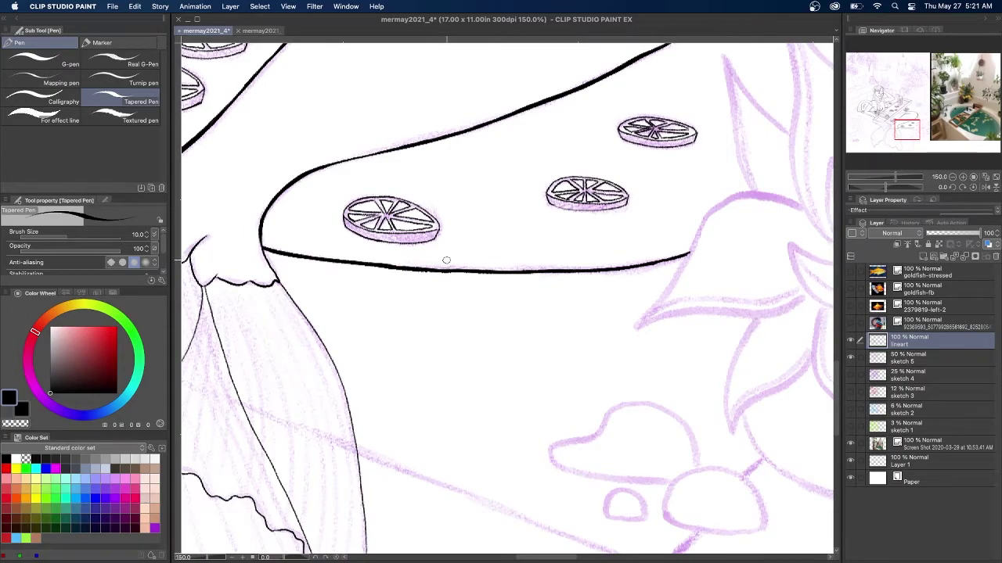
Ink the tightly packed small leaves forming the center of the large succulent.
{"action": "left_click_drag", "start_coordinate": [688, 258], "coordinate": [417, 286]}
{"action": "left_click_drag", "start_coordinate": [633, 303], "coordinate": [622, 286]}
{"action": "mouse_move", "coordinate": [622, 286]}
{"action": "left_mouse_down"}
{"action": "mouse_move", "coordinate": [618, 299]}
{"action": "mouse_move", "coordinate": [632, 308]}
{"action": "left_mouse_up"}
{"action": "left_click_drag", "start_coordinate": [633, 302], "coordinate": [661, 283]}
{"action": "mouse_move", "coordinate": [661, 283]}
{"action": "left_mouse_down"}
{"action": "mouse_move", "coordinate": [632, 305]}
{"action": "mouse_move", "coordinate": [641, 304]}
{"action": "left_mouse_up"}
{"action": "mouse_move", "coordinate": [622, 289]}
{"action": "left_mouse_down"}
{"action": "mouse_move", "coordinate": [629, 303]}
{"action": "mouse_move", "coordinate": [628, 294]}
{"action": "left_mouse_up"}
{"action": "left_click_drag", "start_coordinate": [635, 277], "coordinate": [640, 295]}
{"action": "mouse_move", "coordinate": [635, 282]}
{"action": "left_mouse_down"}
{"action": "mouse_move", "coordinate": [633, 294]}
{"action": "mouse_move", "coordinate": [602, 257]}
{"action": "left_mouse_up"}
{"action": "mouse_move", "coordinate": [603, 257]}
{"action": "left_mouse_down"}
{"action": "mouse_move", "coordinate": [612, 306]}
{"action": "mouse_move", "coordinate": [643, 278]}
{"action": "left_mouse_up"}
Ink the succulent's small leaves below, right and upper right of its center with their inner edge lines.
{"action": "mouse_move", "coordinate": [613, 311]}
{"action": "left_mouse_down"}
{"action": "mouse_move", "coordinate": [610, 344]}
{"action": "mouse_move", "coordinate": [667, 370]}
{"action": "left_mouse_up"}
{"action": "left_click_drag", "start_coordinate": [652, 317], "coordinate": [667, 369]}
{"action": "mouse_move", "coordinate": [623, 313]}
{"action": "left_mouse_down"}
{"action": "mouse_move", "coordinate": [618, 341]}
{"action": "mouse_move", "coordinate": [710, 252]}
{"action": "mouse_move", "coordinate": [662, 307]}
{"action": "left_mouse_up"}
{"action": "mouse_move", "coordinate": [713, 255]}
{"action": "left_mouse_down"}
{"action": "mouse_move", "coordinate": [698, 306]}
{"action": "mouse_move", "coordinate": [656, 319]}
{"action": "left_mouse_up"}
{"action": "mouse_move", "coordinate": [692, 274]}
{"action": "left_mouse_down"}
{"action": "mouse_move", "coordinate": [662, 249]}
{"action": "mouse_move", "coordinate": [654, 283]}
{"action": "left_mouse_up"}
{"action": "left_click_drag", "start_coordinate": [680, 211], "coordinate": [692, 280]}
{"action": "mouse_move", "coordinate": [670, 239]}
{"action": "left_mouse_down"}
{"action": "mouse_move", "coordinate": [622, 190]}
{"action": "mouse_move", "coordinate": [615, 273]}
{"action": "left_mouse_up"}
Ink the succulent's small upper, upper-left and left leaves around its center with their inner edge lines.
{"action": "mouse_move", "coordinate": [615, 191]}
{"action": "left_mouse_down"}
{"action": "mouse_move", "coordinate": [667, 249]}
{"action": "mouse_move", "coordinate": [659, 241]}
{"action": "left_mouse_up"}
{"action": "key", "text": "super+z"}
{"action": "mouse_move", "coordinate": [556, 191]}
{"action": "left_mouse_down"}
{"action": "mouse_move", "coordinate": [604, 291]}
{"action": "mouse_move", "coordinate": [606, 227]}
{"action": "mouse_move", "coordinate": [600, 290]}
{"action": "left_mouse_up"}
{"action": "mouse_move", "coordinate": [517, 271]}
{"action": "left_mouse_down"}
{"action": "mouse_move", "coordinate": [544, 326]}
{"action": "mouse_move", "coordinate": [585, 336]}
{"action": "left_mouse_up"}
{"action": "left_click_drag", "start_coordinate": [516, 271], "coordinate": [583, 291]}
Ink the succulent's large downward-pointing leaf with its curved tip and inner edge lines.
{"action": "mouse_move", "coordinate": [519, 275]}
{"action": "left_mouse_down"}
{"action": "mouse_move", "coordinate": [541, 304]}
{"action": "mouse_move", "coordinate": [594, 316]}
{"action": "mouse_move", "coordinate": [552, 418]}
{"action": "mouse_move", "coordinate": [667, 501]}
{"action": "left_mouse_up"}
{"action": "left_click_drag", "start_coordinate": [641, 365], "coordinate": [670, 487]}
{"action": "mouse_move", "coordinate": [553, 335]}
{"action": "left_mouse_down"}
{"action": "mouse_move", "coordinate": [595, 434]}
{"action": "mouse_move", "coordinate": [664, 481]}
{"action": "left_mouse_up"}
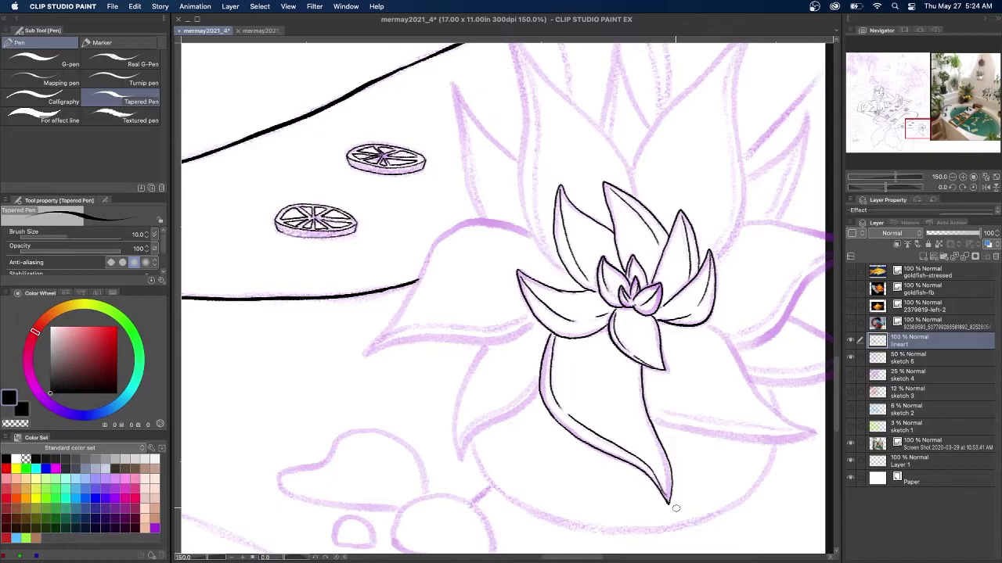
Ink the succulent's two tall upper leaves with their inner edge lines, redoing the strokes that miss.
{"action": "left_click_drag", "start_coordinate": [564, 274], "coordinate": [536, 355]}
{"action": "mouse_move", "coordinate": [476, 96]}
{"action": "left_mouse_down"}
{"action": "mouse_move", "coordinate": [497, 181]}
{"action": "mouse_move", "coordinate": [505, 315]}
{"action": "mouse_move", "coordinate": [534, 352]}
{"action": "left_mouse_up"}
{"action": "key", "text": "super+z"}
{"action": "mouse_move", "coordinate": [486, 110]}
{"action": "left_mouse_down"}
{"action": "mouse_move", "coordinate": [548, 180]}
{"action": "mouse_move", "coordinate": [480, 102]}
{"action": "mouse_move", "coordinate": [609, 273]}
{"action": "mouse_move", "coordinate": [499, 160]}
{"action": "mouse_move", "coordinate": [509, 259]}
{"action": "mouse_move", "coordinate": [533, 342]}
{"action": "left_mouse_up"}
{"action": "key", "text": "super+z"}
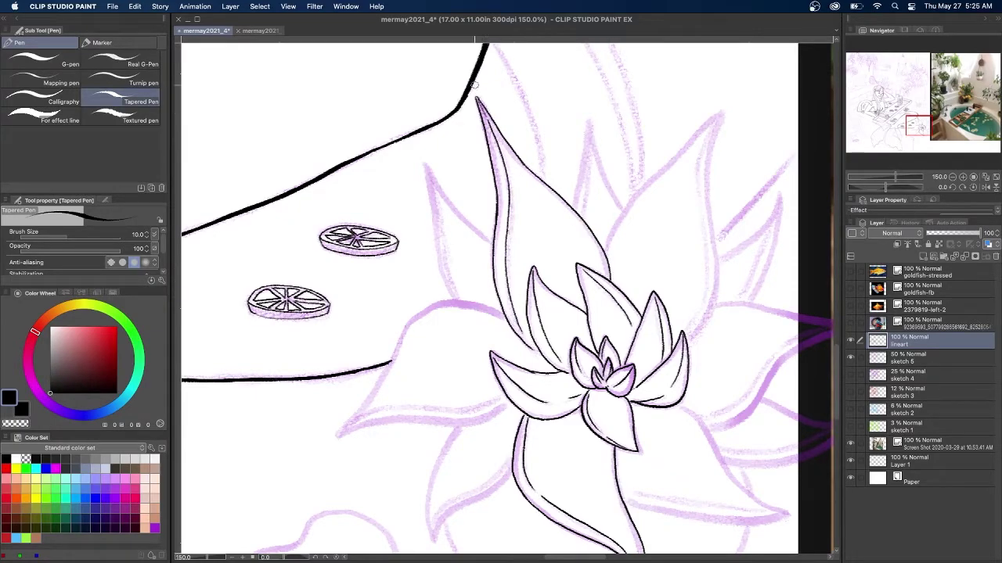
{"action": "mouse_move", "coordinate": [724, 112]}
{"action": "left_mouse_down"}
{"action": "mouse_move", "coordinate": [708, 160]}
{"action": "mouse_move", "coordinate": [715, 239]}
{"action": "mouse_move", "coordinate": [686, 340]}
{"action": "mouse_move", "coordinate": [670, 162]}
{"action": "mouse_move", "coordinate": [607, 252]}
{"action": "mouse_move", "coordinate": [700, 213]}
{"action": "mouse_move", "coordinate": [681, 332]}
{"action": "left_mouse_up"}
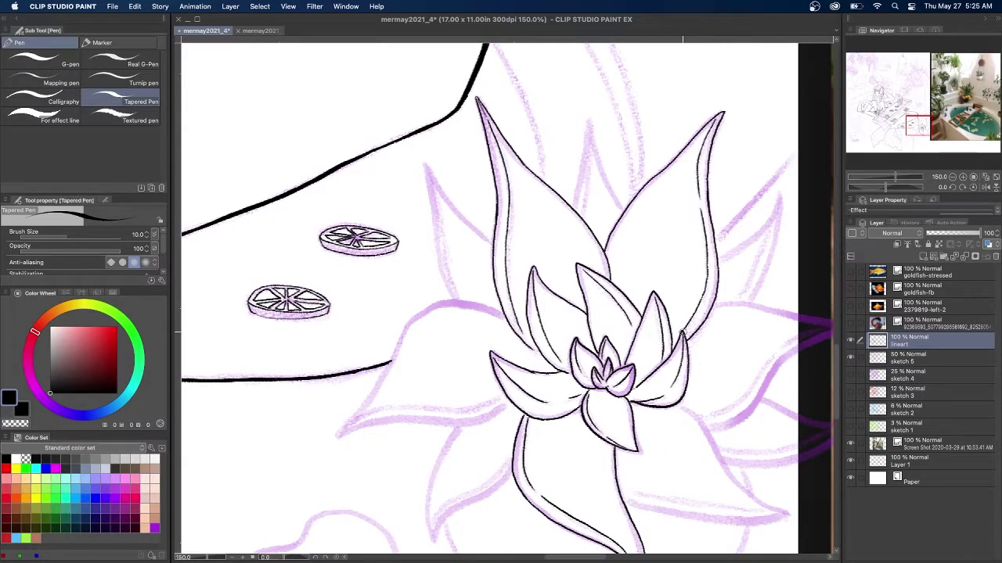
Ink the narrow pointed leaf behind the succulent's two tall leaves with its inner edge line.
{"action": "left_click_drag", "start_coordinate": [583, 144], "coordinate": [573, 212]}
{"action": "left_click_drag", "start_coordinate": [590, 120], "coordinate": [624, 209]}
{"action": "left_click_drag", "start_coordinate": [591, 137], "coordinate": [583, 219]}
Ink the succulent's broad left leaf overlapping the tub edge, with its inner edge line.
{"action": "left_click_drag", "start_coordinate": [836, 358], "coordinate": [840, 373]}
{"action": "left_click_drag", "start_coordinate": [509, 291], "coordinate": [342, 324]}
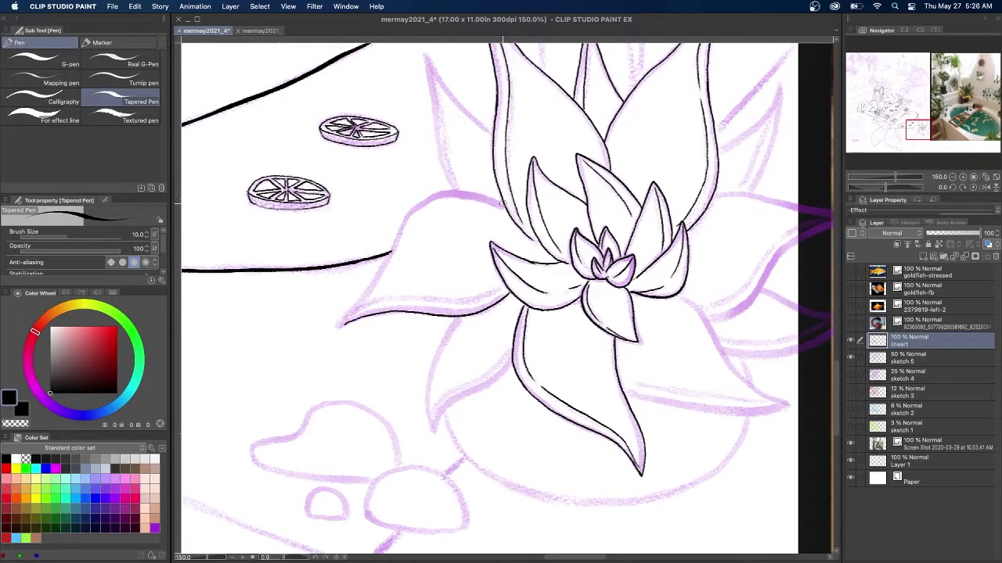
{"action": "left_click_drag", "start_coordinate": [442, 190], "coordinate": [337, 326]}
{"action": "left_click_drag", "start_coordinate": [497, 289], "coordinate": [401, 294]}
Ink the succulent's large lower-right leaf and its inner edge line, redoing the inner stroke.
{"action": "mouse_move", "coordinate": [787, 406]}
{"action": "left_mouse_down"}
{"action": "mouse_move", "coordinate": [728, 410]}
{"action": "mouse_move", "coordinate": [622, 385]}
{"action": "left_mouse_up"}
{"action": "mouse_move", "coordinate": [678, 295]}
{"action": "left_mouse_down"}
{"action": "mouse_move", "coordinate": [787, 405]}
{"action": "mouse_move", "coordinate": [628, 376]}
{"action": "left_mouse_up"}
{"action": "key", "text": "super+z"}
{"action": "left_click_drag", "start_coordinate": [764, 403], "coordinate": [628, 377]}
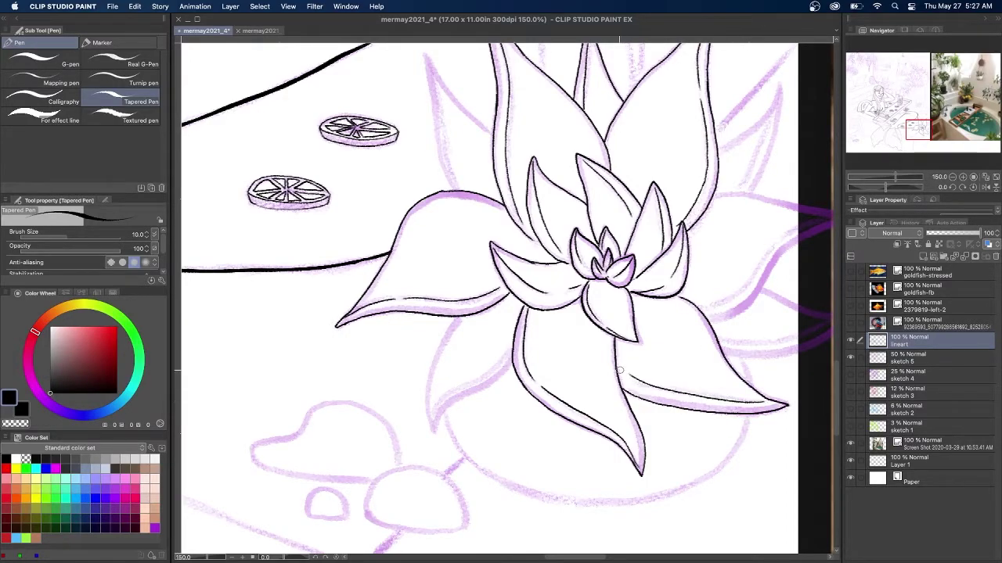
Ink the succulent's thin upper-left back leaf and its lower-left leaf, redoing the outer strokes.
{"action": "mouse_move", "coordinate": [424, 54]}
{"action": "left_mouse_down"}
{"action": "mouse_move", "coordinate": [454, 190]}
{"action": "mouse_move", "coordinate": [490, 132]}
{"action": "left_mouse_up"}
{"action": "key", "text": "super+z"}
{"action": "mouse_move", "coordinate": [423, 53]}
{"action": "left_mouse_down"}
{"action": "mouse_move", "coordinate": [493, 133]}
{"action": "mouse_move", "coordinate": [460, 180]}
{"action": "left_mouse_up"}
{"action": "left_click_drag", "start_coordinate": [486, 387], "coordinate": [432, 431]}
{"action": "left_click_drag", "start_coordinate": [458, 317], "coordinate": [429, 426]}
{"action": "key", "text": "super+z"}
{"action": "left_click_drag", "start_coordinate": [460, 317], "coordinate": [431, 432]}
Ink the succulent's remaining right-side leaves, including those extending past the page edge.
{"action": "mouse_move", "coordinate": [512, 346]}
{"action": "left_mouse_down"}
{"action": "mouse_move", "coordinate": [435, 409]}
{"action": "mouse_move", "coordinate": [292, 447]}
{"action": "mouse_move", "coordinate": [292, 434]}
{"action": "left_mouse_up"}
{"action": "mouse_move", "coordinate": [560, 334]}
{"action": "left_mouse_down"}
{"action": "mouse_move", "coordinate": [611, 308]}
{"action": "mouse_move", "coordinate": [703, 227]}
{"action": "left_mouse_up"}
{"action": "mouse_move", "coordinate": [565, 209]}
{"action": "left_mouse_down"}
{"action": "mouse_move", "coordinate": [701, 227]}
{"action": "mouse_move", "coordinate": [552, 312]}
{"action": "left_mouse_up"}
{"action": "mouse_move", "coordinate": [603, 205]}
{"action": "left_mouse_down"}
{"action": "mouse_move", "coordinate": [631, 110]}
{"action": "mouse_move", "coordinate": [568, 163]}
{"action": "left_mouse_up"}
{"action": "left_click_drag", "start_coordinate": [629, 117], "coordinate": [589, 205]}
{"action": "mouse_move", "coordinate": [573, 365]}
{"action": "left_mouse_down"}
{"action": "mouse_move", "coordinate": [631, 371]}
{"action": "mouse_move", "coordinate": [705, 322]}
{"action": "left_mouse_up"}
{"action": "mouse_move", "coordinate": [615, 303]}
{"action": "left_mouse_down"}
{"action": "mouse_move", "coordinate": [670, 328]}
{"action": "mouse_move", "coordinate": [706, 321]}
{"action": "left_mouse_up"}
{"action": "mouse_move", "coordinate": [696, 332]}
{"action": "left_mouse_down"}
{"action": "mouse_move", "coordinate": [605, 358]}
{"action": "mouse_move", "coordinate": [572, 354]}
{"action": "mouse_move", "coordinate": [671, 261]}
{"action": "mouse_move", "coordinate": [686, 295]}
{"action": "mouse_move", "coordinate": [637, 389]}
{"action": "left_mouse_up"}
Ink the rounded bowl beneath the succulent's leaves, redoing its side curves.
{"action": "left_click_drag", "start_coordinate": [375, 319], "coordinate": [397, 362]}
{"action": "mouse_move", "coordinate": [643, 383]}
{"action": "left_mouse_down"}
{"action": "mouse_move", "coordinate": [576, 405]}
{"action": "mouse_move", "coordinate": [463, 401]}
{"action": "left_mouse_up"}
{"action": "mouse_move", "coordinate": [675, 266]}
{"action": "left_mouse_down"}
{"action": "mouse_move", "coordinate": [686, 327]}
{"action": "mouse_move", "coordinate": [660, 373]}
{"action": "left_mouse_up"}
{"action": "key", "text": "ctrl+z"}
{"action": "key", "text": "super+z"}
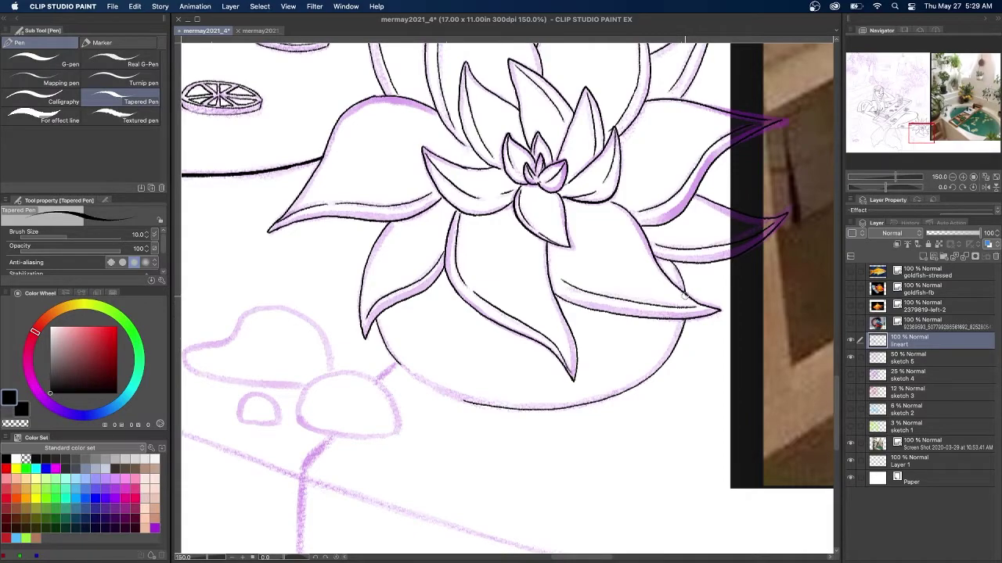
{"action": "mouse_move", "coordinate": [376, 319]}
{"action": "left_mouse_down"}
{"action": "mouse_move", "coordinate": [423, 382]}
{"action": "mouse_move", "coordinate": [474, 404]}
{"action": "left_mouse_up"}
Ink the small rounded shape, the dome and the larger curved shape beside the succulent's bowl.
{"action": "left_click_drag", "start_coordinate": [920, 134], "coordinate": [910, 134]}
{"action": "left_click_drag", "start_coordinate": [550, 394], "coordinate": [514, 370]}
{"action": "mouse_move", "coordinate": [609, 345]}
{"action": "left_mouse_down"}
{"action": "mouse_move", "coordinate": [571, 395]}
{"action": "mouse_move", "coordinate": [654, 408]}
{"action": "left_mouse_up"}
{"action": "left_click_drag", "start_coordinate": [642, 350], "coordinate": [669, 403]}
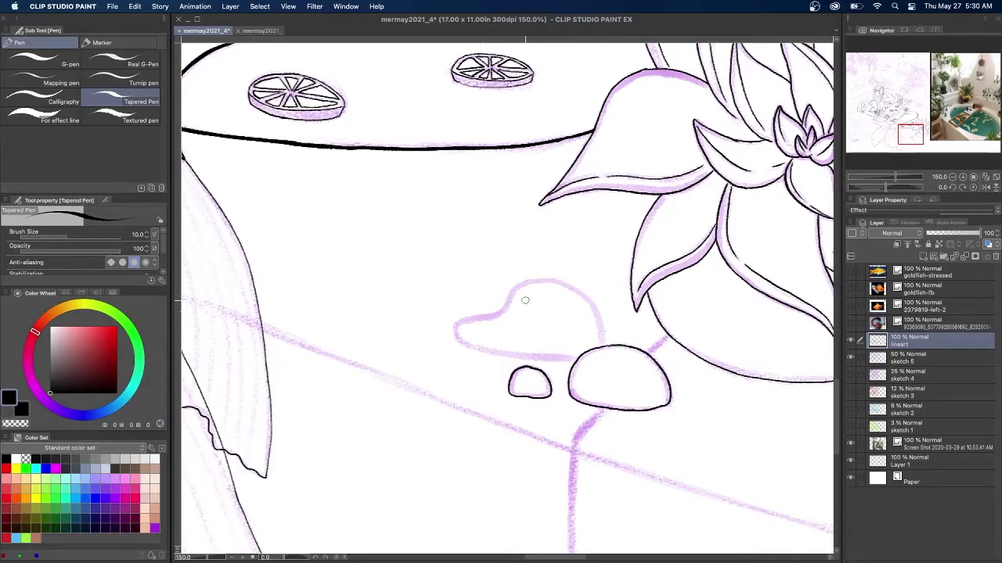
{"action": "left_click_drag", "start_coordinate": [575, 358], "coordinate": [462, 344]}
{"action": "mouse_move", "coordinate": [599, 322]}
{"action": "left_mouse_down"}
{"action": "mouse_move", "coordinate": [549, 273]}
{"action": "mouse_move", "coordinate": [485, 316]}
{"action": "mouse_move", "coordinate": [468, 346]}
{"action": "left_mouse_up"}
Ink the thick diagonal edge running from the succulent's bowl behind the dome to the corner below it.
{"action": "mouse_move", "coordinate": [666, 338]}
{"action": "left_mouse_down"}
{"action": "mouse_move", "coordinate": [645, 353]}
{"action": "mouse_move", "coordinate": [729, 203]}
{"action": "left_mouse_up"}
{"action": "left_click_drag", "start_coordinate": [686, 259], "coordinate": [650, 294]}
{"action": "left_click_drag", "start_coordinate": [686, 259], "coordinate": [665, 274]}
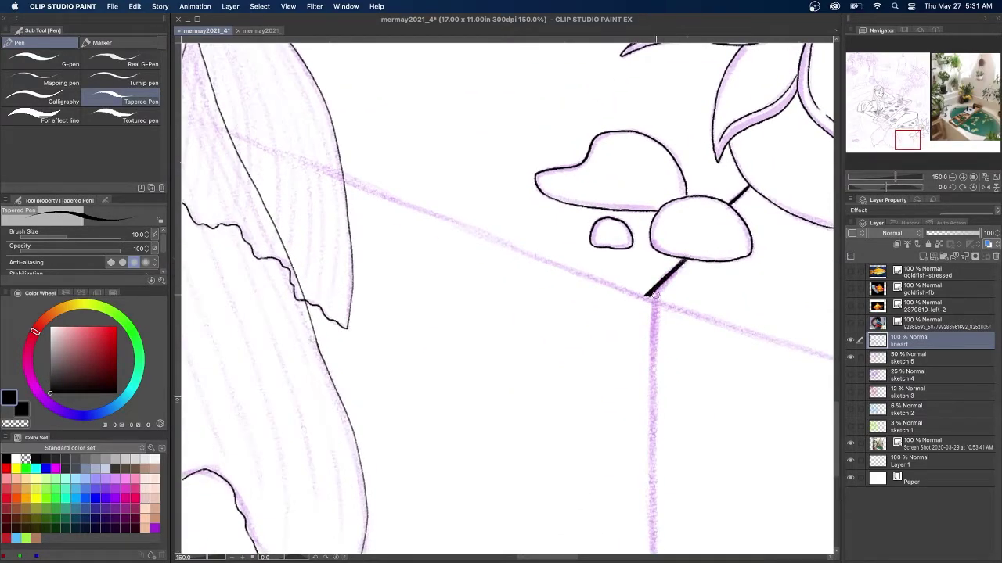
Ink the thick vertical edge running straight down from the corner beneath the dome.
{"action": "left_click_drag", "start_coordinate": [903, 140], "coordinate": [903, 145]}
{"action": "left_click_drag", "start_coordinate": [649, 187], "coordinate": [650, 217]}
{"action": "key", "text": "super+z"}
{"action": "mouse_move", "coordinate": [655, 180]}
{"action": "left_mouse_down"}
{"action": "mouse_move", "coordinate": [644, 190]}
{"action": "mouse_move", "coordinate": [644, 316]}
{"action": "left_mouse_up"}
{"action": "left_click_drag", "start_coordinate": [644, 274], "coordinate": [644, 418]}
{"action": "left_click_drag", "start_coordinate": [644, 367], "coordinate": [644, 454]}
{"action": "left_click_drag", "start_coordinate": [644, 419], "coordinate": [644, 504]}
{"action": "left_click_drag", "start_coordinate": [644, 460], "coordinate": [645, 517]}
{"action": "left_click_drag", "start_coordinate": [645, 320], "coordinate": [644, 391]}
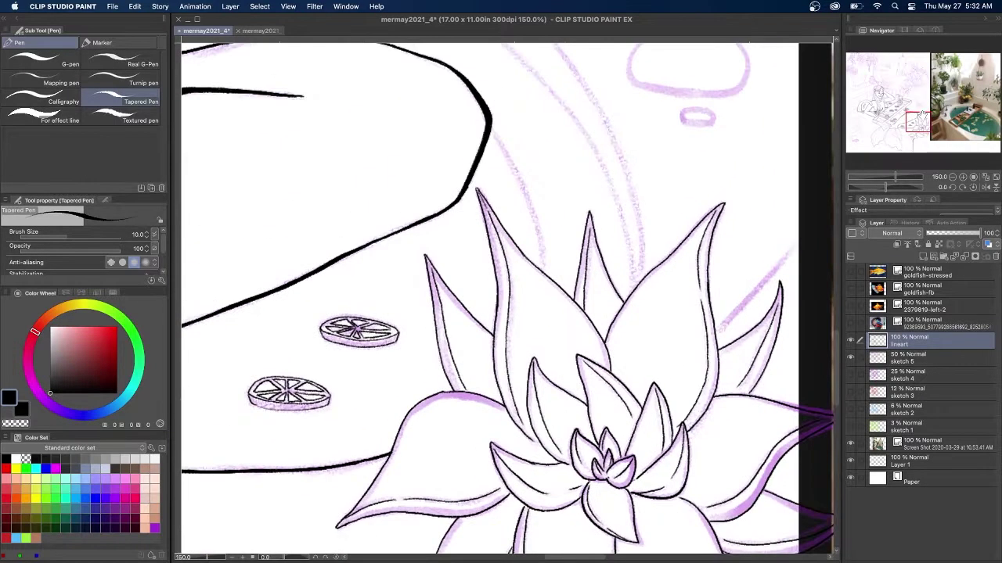
Ink the tub's inner curve from the tail's outer bend to the succulent and thicken its start.
{"action": "mouse_move", "coordinate": [491, 128]}
{"action": "left_mouse_down"}
{"action": "mouse_move", "coordinate": [538, 217]}
{"action": "mouse_move", "coordinate": [543, 270]}
{"action": "left_mouse_up"}
{"action": "mouse_move", "coordinate": [492, 129]}
{"action": "left_mouse_down"}
{"action": "mouse_move", "coordinate": [519, 171]}
{"action": "mouse_move", "coordinate": [542, 270]}
{"action": "mouse_move", "coordinate": [517, 166]}
{"action": "left_mouse_up"}
Ink the large dome shape above the succulent and the small rounded shape beneath it.
{"action": "left_click_drag", "start_coordinate": [915, 112], "coordinate": [912, 105]}
{"action": "left_click_drag", "start_coordinate": [762, 308], "coordinate": [793, 316]}
{"action": "mouse_move", "coordinate": [762, 309]}
{"action": "left_mouse_down"}
{"action": "mouse_move", "coordinate": [793, 298]}
{"action": "mouse_move", "coordinate": [794, 316]}
{"action": "left_mouse_up"}
{"action": "left_click_drag", "start_coordinate": [914, 115], "coordinate": [920, 116]}
{"action": "mouse_move", "coordinate": [582, 229]}
{"action": "left_mouse_down"}
{"action": "mouse_move", "coordinate": [653, 238]}
{"action": "mouse_move", "coordinate": [692, 205]}
{"action": "mouse_move", "coordinate": [640, 154]}
{"action": "mouse_move", "coordinate": [584, 187]}
{"action": "mouse_move", "coordinate": [581, 228]}
{"action": "left_mouse_up"}
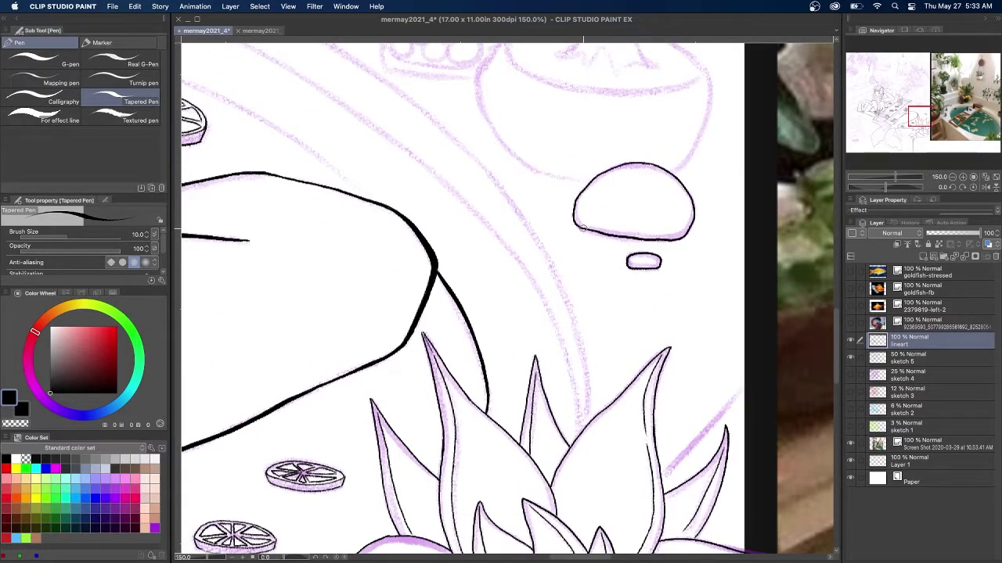
Ink the tub's inner curve from the tray past the citrus slices to the tail's upper contour.
{"action": "left_click_drag", "start_coordinate": [472, 346], "coordinate": [635, 400]}
{"action": "mouse_move", "coordinate": [293, 119]}
{"action": "left_mouse_down"}
{"action": "mouse_move", "coordinate": [458, 195]}
{"action": "mouse_move", "coordinate": [527, 252]}
{"action": "mouse_move", "coordinate": [415, 158]}
{"action": "left_mouse_up"}
{"action": "mouse_move", "coordinate": [356, 75]}
{"action": "left_mouse_down"}
{"action": "mouse_move", "coordinate": [436, 108]}
{"action": "mouse_move", "coordinate": [532, 179]}
{"action": "left_mouse_up"}
Ink the tub rim's two long parallel curves from the tray to the succulent, redrawing the inner curve's lower part.
{"action": "mouse_move", "coordinate": [438, 114]}
{"action": "left_mouse_down"}
{"action": "mouse_move", "coordinate": [639, 270]}
{"action": "mouse_move", "coordinate": [696, 340]}
{"action": "mouse_move", "coordinate": [739, 464]}
{"action": "left_mouse_up"}
{"action": "mouse_move", "coordinate": [387, 44]}
{"action": "left_mouse_down"}
{"action": "mouse_move", "coordinate": [529, 119]}
{"action": "mouse_move", "coordinate": [644, 208]}
{"action": "mouse_move", "coordinate": [710, 322]}
{"action": "mouse_move", "coordinate": [745, 407]}
{"action": "mouse_move", "coordinate": [750, 455]}
{"action": "left_mouse_up"}
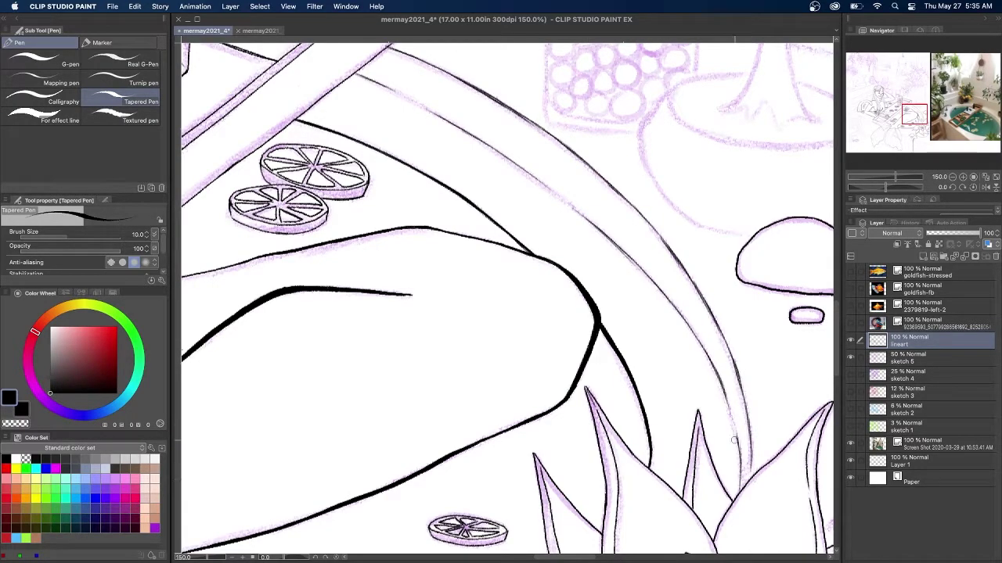
{"action": "mouse_move", "coordinate": [570, 209]}
{"action": "left_mouse_down"}
{"action": "mouse_move", "coordinate": [625, 271]}
{"action": "mouse_move", "coordinate": [673, 375]}
{"action": "mouse_move", "coordinate": [674, 469]}
{"action": "left_mouse_up"}
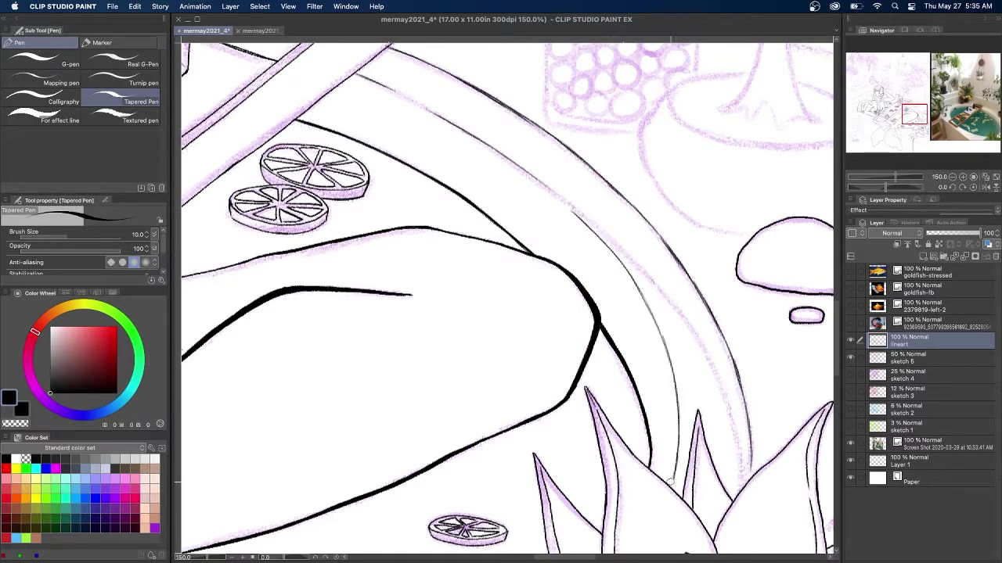
{"action": "left_click", "coordinate": [952, 178]}
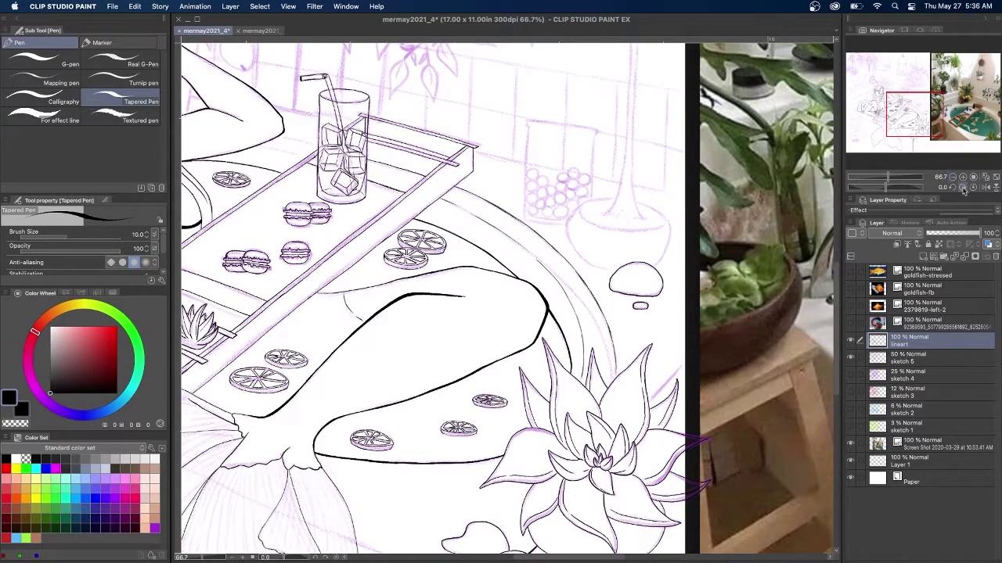
Ink the outline of the glass jar behind the tub, with its sides, base and lipped rim.
{"action": "left_click", "coordinate": [995, 177]}
{"action": "scroll", "coordinate": [416, 320], "scroll_direction": "up", "scroll_amount": 4}
{"action": "left_click", "coordinate": [963, 177]}
{"action": "left_click", "coordinate": [963, 178]}
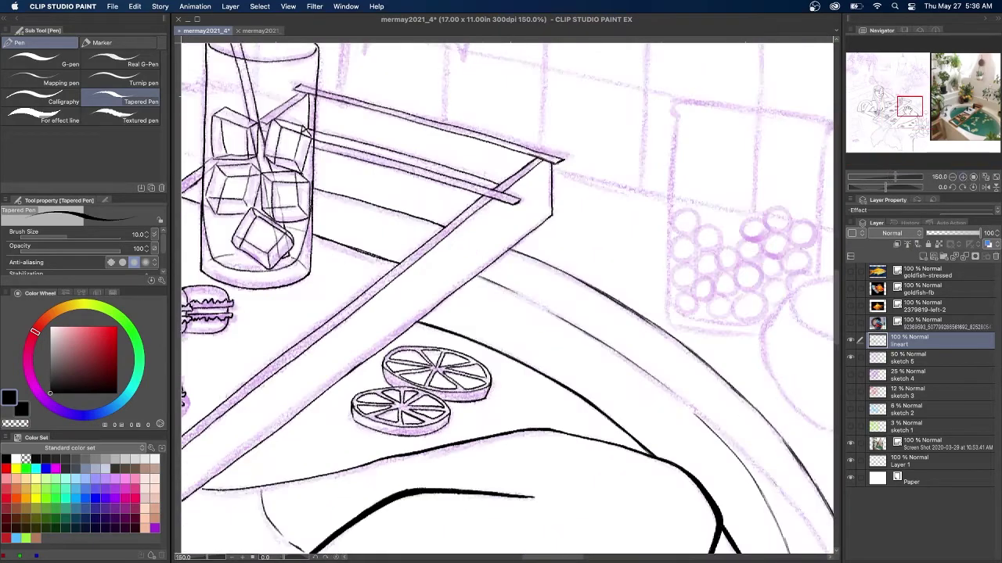
{"action": "left_click_drag", "start_coordinate": [907, 110], "coordinate": [893, 105]}
{"action": "left_click_drag", "start_coordinate": [562, 190], "coordinate": [648, 214]}
{"action": "left_click_drag", "start_coordinate": [516, 215], "coordinate": [603, 233]}
{"action": "left_click_drag", "start_coordinate": [900, 103], "coordinate": [919, 105]}
{"action": "left_click_drag", "start_coordinate": [579, 172], "coordinate": [573, 289]}
{"action": "left_click_drag", "start_coordinate": [431, 132], "coordinate": [423, 338]}
{"action": "left_click_drag", "start_coordinate": [515, 349], "coordinate": [423, 338]}
{"action": "left_click_drag", "start_coordinate": [572, 131], "coordinate": [435, 112]}
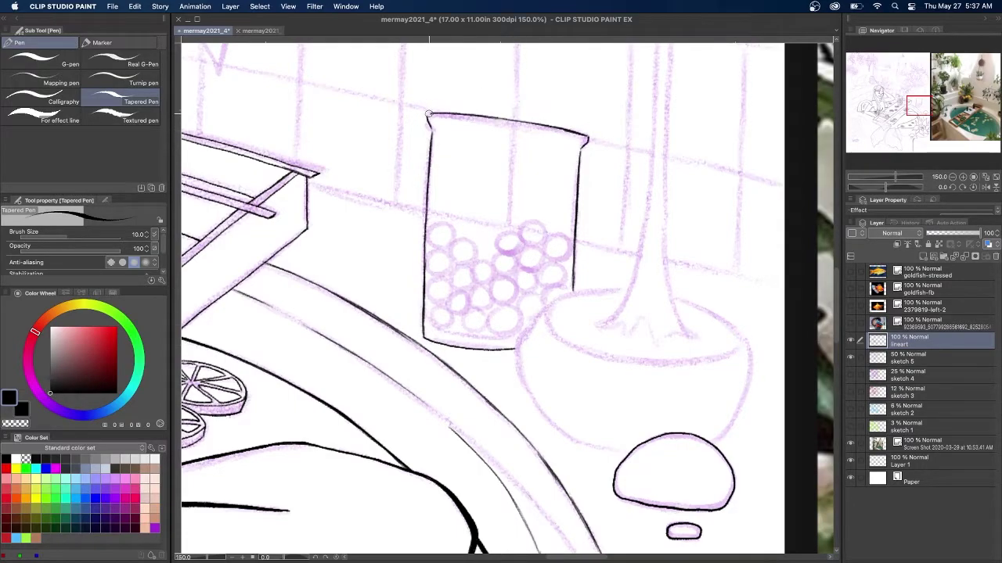
Ink the cluster of round balls filling the lower part of the glass jar.
{"action": "mouse_move", "coordinate": [518, 338]}
{"action": "left_mouse_down"}
{"action": "mouse_move", "coordinate": [431, 324]}
{"action": "mouse_move", "coordinate": [441, 315]}
{"action": "left_mouse_up"}
{"action": "mouse_move", "coordinate": [501, 334]}
{"action": "left_mouse_down"}
{"action": "mouse_move", "coordinate": [426, 287]}
{"action": "mouse_move", "coordinate": [446, 302]}
{"action": "left_mouse_up"}
{"action": "mouse_move", "coordinate": [573, 290]}
{"action": "left_mouse_down"}
{"action": "mouse_move", "coordinate": [543, 300]}
{"action": "mouse_move", "coordinate": [518, 285]}
{"action": "mouse_move", "coordinate": [513, 303]}
{"action": "left_mouse_up"}
{"action": "mouse_move", "coordinate": [490, 299]}
{"action": "left_mouse_down"}
{"action": "mouse_move", "coordinate": [468, 293]}
{"action": "mouse_move", "coordinate": [486, 297]}
{"action": "mouse_move", "coordinate": [481, 264]}
{"action": "mouse_move", "coordinate": [429, 268]}
{"action": "left_mouse_up"}
{"action": "mouse_move", "coordinate": [470, 240]}
{"action": "left_mouse_down"}
{"action": "mouse_move", "coordinate": [434, 225]}
{"action": "mouse_move", "coordinate": [451, 245]}
{"action": "left_mouse_up"}
{"action": "mouse_move", "coordinate": [543, 282]}
{"action": "left_mouse_down"}
{"action": "mouse_move", "coordinate": [565, 274]}
{"action": "mouse_move", "coordinate": [541, 283]}
{"action": "left_mouse_up"}
{"action": "mouse_move", "coordinate": [523, 291]}
{"action": "left_mouse_down"}
{"action": "mouse_move", "coordinate": [518, 282]}
{"action": "mouse_move", "coordinate": [535, 275]}
{"action": "mouse_move", "coordinate": [515, 250]}
{"action": "mouse_move", "coordinate": [498, 275]}
{"action": "left_mouse_up"}
{"action": "mouse_move", "coordinate": [536, 248]}
{"action": "left_mouse_down"}
{"action": "mouse_move", "coordinate": [571, 244]}
{"action": "mouse_move", "coordinate": [546, 251]}
{"action": "mouse_move", "coordinate": [529, 230]}
{"action": "mouse_move", "coordinate": [542, 219]}
{"action": "mouse_move", "coordinate": [536, 243]}
{"action": "mouse_move", "coordinate": [515, 225]}
{"action": "left_mouse_up"}
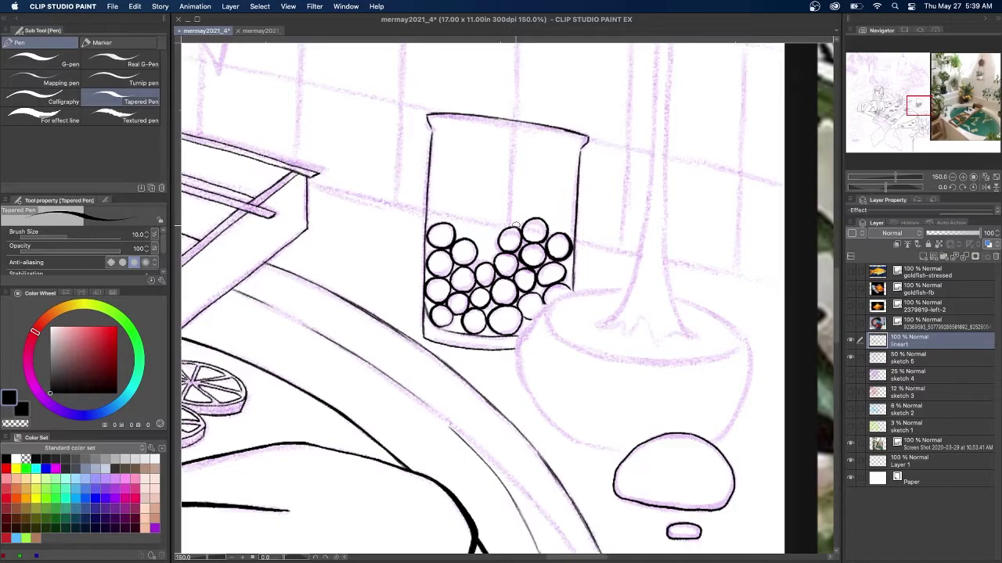
Ink the round plant pot beside the jar and thicken the front edge of its opening.
{"action": "scroll", "coordinate": [516, 225], "scroll_direction": "down", "scroll_amount": 3}
{"action": "key", "text": "ctrl+z"}
{"action": "mouse_move", "coordinate": [629, 219]}
{"action": "left_mouse_down"}
{"action": "mouse_move", "coordinate": [552, 232]}
{"action": "mouse_move", "coordinate": [518, 276]}
{"action": "mouse_move", "coordinate": [559, 227]}
{"action": "mouse_move", "coordinate": [535, 245]}
{"action": "mouse_move", "coordinate": [523, 308]}
{"action": "mouse_move", "coordinate": [578, 372]}
{"action": "mouse_move", "coordinate": [626, 381]}
{"action": "mouse_move", "coordinate": [736, 257]}
{"action": "mouse_move", "coordinate": [714, 373]}
{"action": "left_mouse_up"}
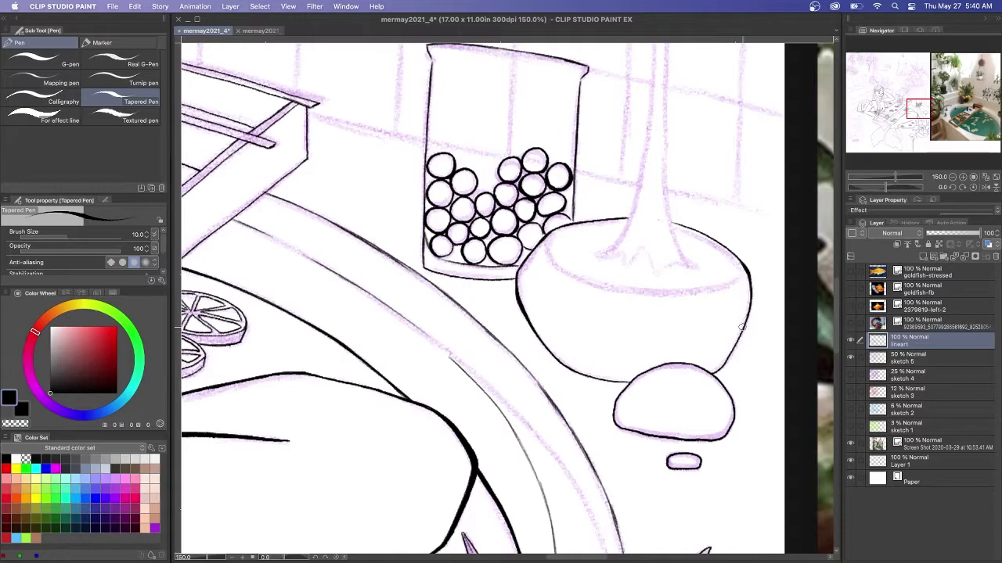
{"action": "left_click_drag", "start_coordinate": [751, 316], "coordinate": [726, 358]}
{"action": "left_click_drag", "start_coordinate": [743, 273], "coordinate": [634, 288]}
{"action": "left_click_drag", "start_coordinate": [554, 264], "coordinate": [631, 290]}
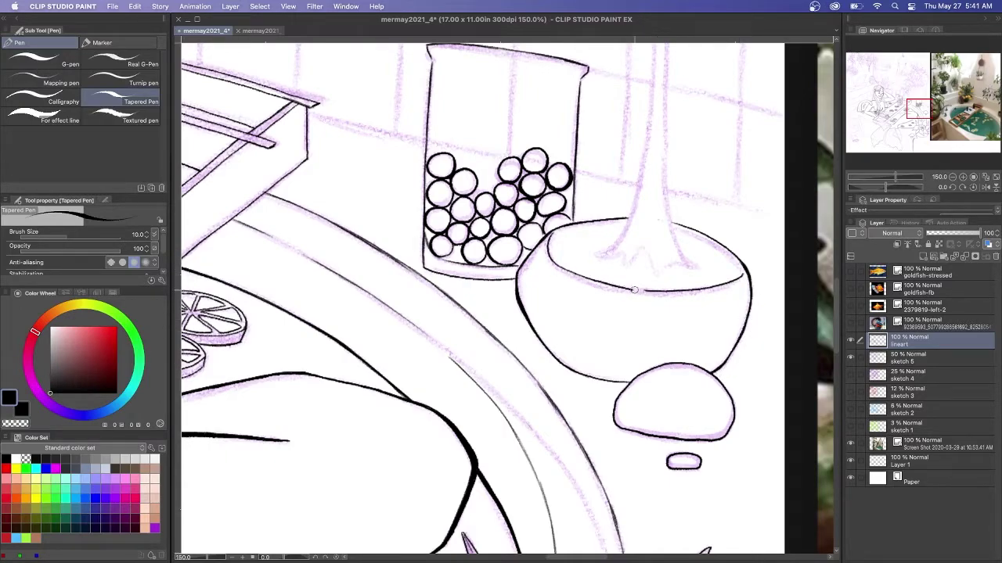
{"action": "left_click_drag", "start_coordinate": [719, 287], "coordinate": [631, 293]}
{"action": "mouse_move", "coordinate": [549, 230]}
{"action": "left_mouse_down"}
{"action": "mouse_move", "coordinate": [558, 271]}
{"action": "mouse_move", "coordinate": [600, 288]}
{"action": "left_mouse_up"}
Ink the short line behind the mermaid's raised arm and the leaves hanging beside her hand.
{"action": "mouse_move", "coordinate": [925, 102]}
{"action": "left_mouse_down"}
{"action": "mouse_move", "coordinate": [913, 85]}
{"action": "mouse_move", "coordinate": [893, 89]}
{"action": "left_mouse_up"}
{"action": "left_click_drag", "start_coordinate": [512, 306], "coordinate": [502, 364]}
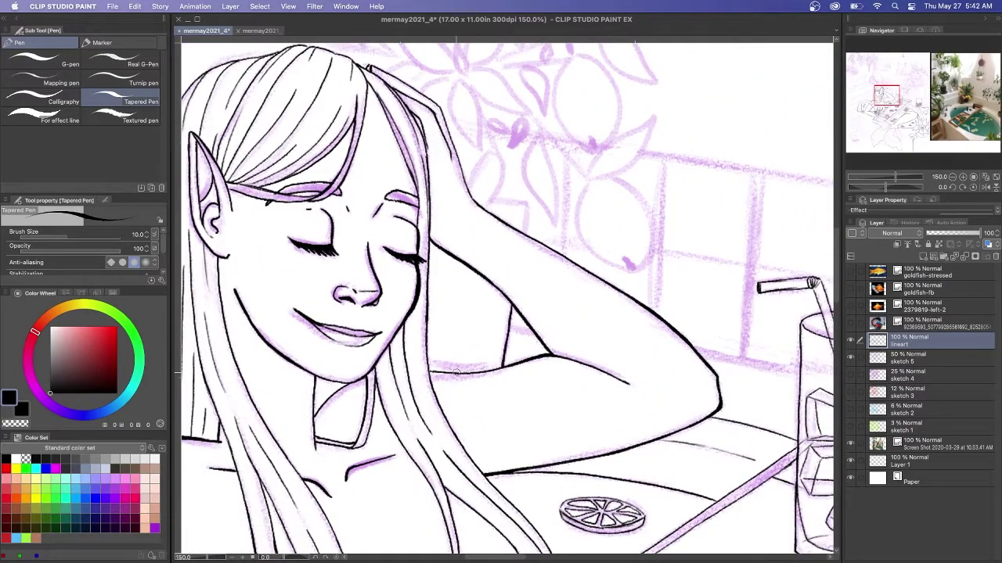
{"action": "key", "text": "super+z"}
{"action": "mouse_move", "coordinate": [481, 112]}
{"action": "left_mouse_down"}
{"action": "mouse_move", "coordinate": [499, 155]}
{"action": "mouse_move", "coordinate": [472, 193]}
{"action": "left_mouse_up"}
{"action": "left_click_drag", "start_coordinate": [496, 154], "coordinate": [480, 198]}
{"action": "left_click_drag", "start_coordinate": [499, 153], "coordinate": [485, 200]}
{"action": "left_click_drag", "start_coordinate": [458, 81], "coordinate": [481, 150]}
{"action": "mouse_move", "coordinate": [457, 81]}
{"action": "left_mouse_down"}
{"action": "mouse_move", "coordinate": [450, 91]}
{"action": "mouse_move", "coordinate": [478, 153]}
{"action": "mouse_move", "coordinate": [505, 120]}
{"action": "mouse_move", "coordinate": [588, 249]}
{"action": "left_mouse_up"}
Ink the central bud, the leaves radiating from it and the leaves reaching over the mermaid's head.
{"action": "left_click_drag", "start_coordinate": [525, 163], "coordinate": [529, 194]}
{"action": "left_click_drag", "start_coordinate": [524, 163], "coordinate": [526, 195]}
{"action": "mouse_move", "coordinate": [579, 114]}
{"action": "left_mouse_down"}
{"action": "mouse_move", "coordinate": [569, 161]}
{"action": "mouse_move", "coordinate": [537, 190]}
{"action": "left_mouse_up"}
{"action": "mouse_move", "coordinate": [579, 115]}
{"action": "left_mouse_down"}
{"action": "mouse_move", "coordinate": [545, 144]}
{"action": "mouse_move", "coordinate": [530, 188]}
{"action": "mouse_move", "coordinate": [603, 235]}
{"action": "left_mouse_up"}
{"action": "left_click_drag", "start_coordinate": [602, 234], "coordinate": [547, 228]}
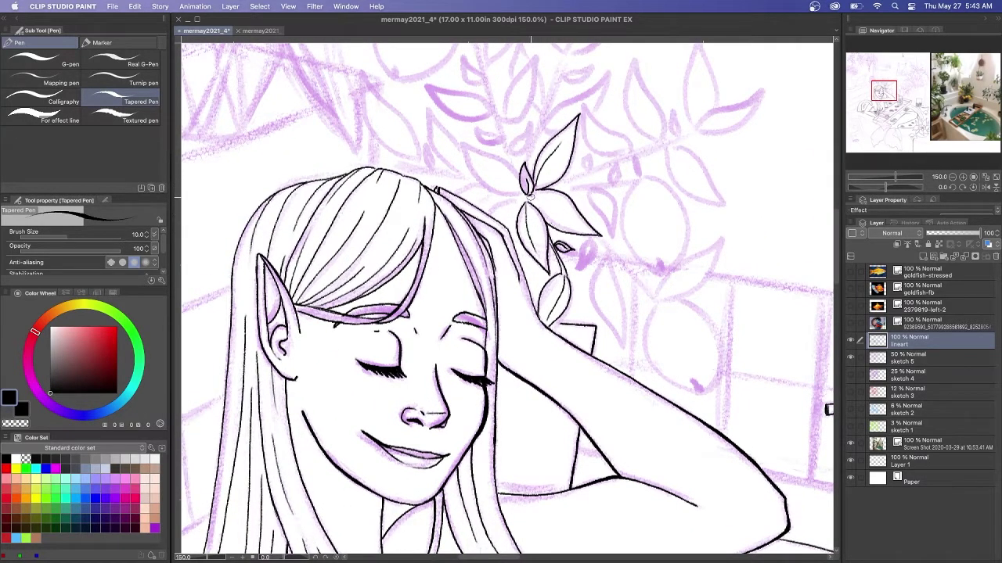
{"action": "mouse_move", "coordinate": [523, 194]}
{"action": "left_mouse_down"}
{"action": "mouse_move", "coordinate": [467, 161]}
{"action": "mouse_move", "coordinate": [522, 183]}
{"action": "left_mouse_up"}
{"action": "mouse_move", "coordinate": [466, 144]}
{"action": "left_mouse_down"}
{"action": "mouse_move", "coordinate": [523, 190]}
{"action": "mouse_move", "coordinate": [457, 190]}
{"action": "mouse_move", "coordinate": [426, 103]}
{"action": "mouse_move", "coordinate": [463, 171]}
{"action": "mouse_move", "coordinate": [417, 167]}
{"action": "mouse_move", "coordinate": [363, 78]}
{"action": "mouse_move", "coordinate": [421, 166]}
{"action": "mouse_move", "coordinate": [378, 105]}
{"action": "left_mouse_up"}
Ink the two lemons beside the raised arm and the leaf between them.
{"action": "mouse_move", "coordinate": [640, 178]}
{"action": "left_mouse_down"}
{"action": "mouse_move", "coordinate": [620, 212]}
{"action": "mouse_move", "coordinate": [659, 267]}
{"action": "left_mouse_up"}
{"action": "mouse_move", "coordinate": [640, 176]}
{"action": "left_mouse_down"}
{"action": "mouse_move", "coordinate": [692, 235]}
{"action": "mouse_move", "coordinate": [662, 271]}
{"action": "mouse_move", "coordinate": [634, 157]}
{"action": "left_mouse_up"}
{"action": "left_click_drag", "start_coordinate": [646, 324], "coordinate": [702, 391]}
{"action": "mouse_move", "coordinate": [658, 300]}
{"action": "left_mouse_down"}
{"action": "mouse_move", "coordinate": [725, 238]}
{"action": "mouse_move", "coordinate": [704, 389]}
{"action": "left_mouse_up"}
{"action": "mouse_move", "coordinate": [725, 237]}
{"action": "left_mouse_down"}
{"action": "mouse_move", "coordinate": [658, 296]}
{"action": "mouse_move", "coordinate": [697, 266]}
{"action": "left_mouse_up"}
Ink the twig leading to the lower lemon with its hanging leaf and small leaves.
{"action": "left_click_drag", "start_coordinate": [599, 238], "coordinate": [654, 305]}
{"action": "left_click_drag", "start_coordinate": [602, 238], "coordinate": [657, 298]}
{"action": "mouse_move", "coordinate": [608, 250]}
{"action": "left_mouse_down"}
{"action": "mouse_move", "coordinate": [592, 305]}
{"action": "mouse_move", "coordinate": [623, 349]}
{"action": "left_mouse_up"}
{"action": "left_click_drag", "start_coordinate": [595, 234], "coordinate": [581, 267]}
{"action": "left_click_drag", "start_coordinate": [598, 200], "coordinate": [584, 232]}
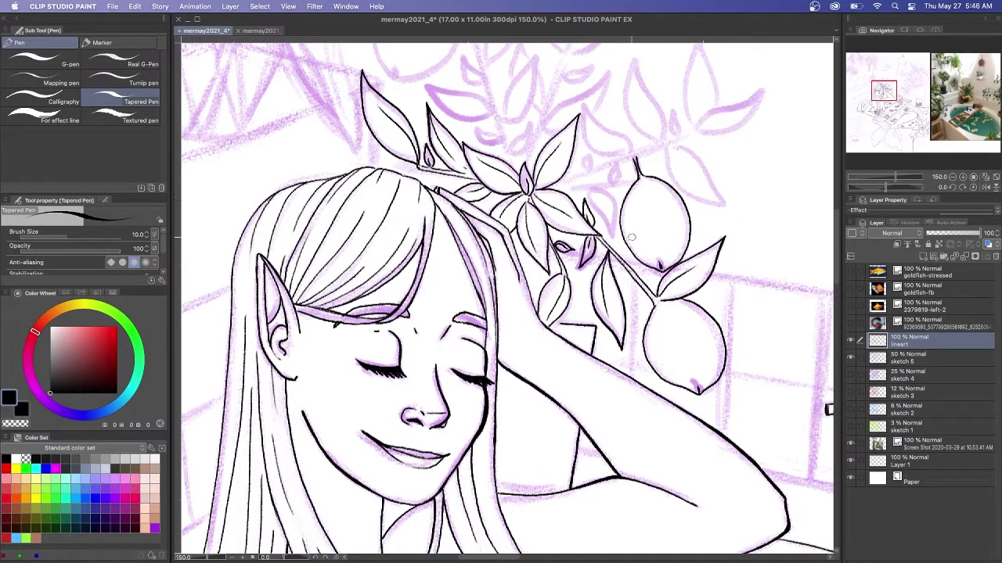
{"action": "left_click_drag", "start_coordinate": [642, 283], "coordinate": [641, 301]}
{"action": "mouse_move", "coordinate": [610, 183]}
{"action": "left_mouse_down"}
{"action": "mouse_move", "coordinate": [558, 192]}
{"action": "mouse_move", "coordinate": [609, 234]}
{"action": "mouse_move", "coordinate": [590, 233]}
{"action": "mouse_move", "coordinate": [619, 235]}
{"action": "mouse_move", "coordinate": [616, 160]}
{"action": "mouse_move", "coordinate": [609, 186]}
{"action": "left_mouse_up"}
Ink the branch stretching out above the upper lemon with its leaves and buds.
{"action": "left_click_drag", "start_coordinate": [693, 131], "coordinate": [562, 178]}
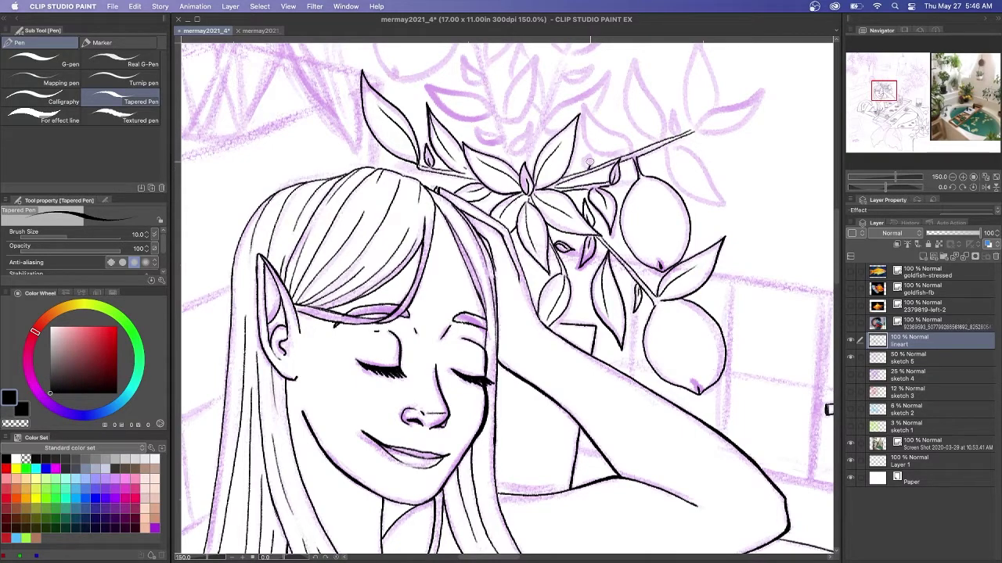
{"action": "mouse_move", "coordinate": [629, 152]}
{"action": "left_mouse_down"}
{"action": "mouse_move", "coordinate": [583, 105]}
{"action": "mouse_move", "coordinate": [725, 206]}
{"action": "left_mouse_up"}
{"action": "mouse_move", "coordinate": [666, 147]}
{"action": "left_mouse_down"}
{"action": "mouse_move", "coordinate": [725, 208]}
{"action": "mouse_move", "coordinate": [656, 110]}
{"action": "mouse_move", "coordinate": [634, 53]}
{"action": "left_mouse_up"}
{"action": "left_click_drag", "start_coordinate": [634, 55], "coordinate": [663, 144]}
{"action": "left_click_drag", "start_coordinate": [677, 134], "coordinate": [674, 111]}
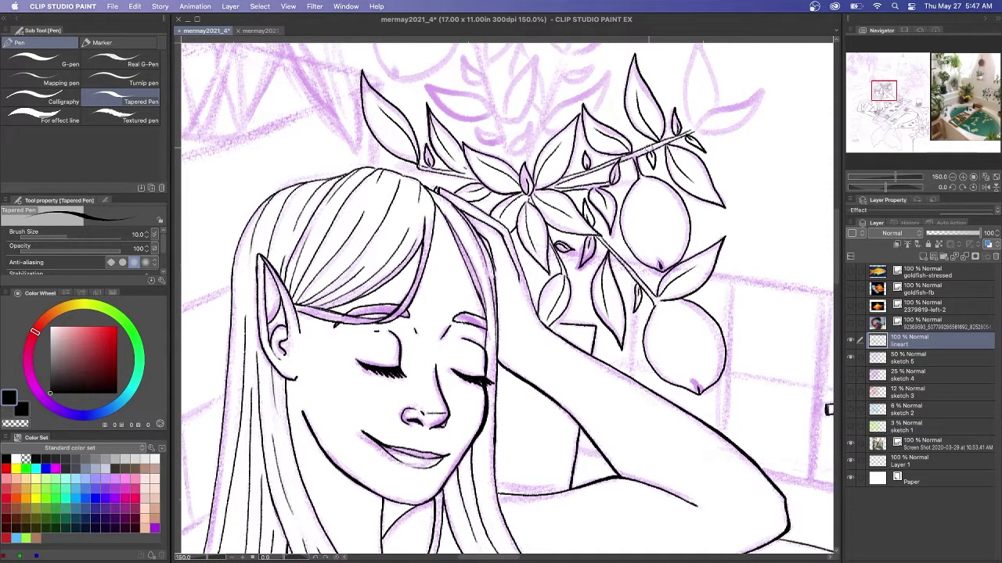
Ink the two leaves at the tip of the branch above the upper lemon, adding a midrib.
{"action": "scroll", "coordinate": [648, 147], "scroll_direction": "up", "scroll_amount": 4}
{"action": "left_click_drag", "start_coordinate": [697, 195], "coordinate": [763, 154]}
{"action": "mouse_move", "coordinate": [763, 153]}
{"action": "left_mouse_down"}
{"action": "mouse_move", "coordinate": [702, 201]}
{"action": "mouse_move", "coordinate": [741, 180]}
{"action": "left_mouse_up"}
{"action": "mouse_move", "coordinate": [695, 193]}
{"action": "left_mouse_down"}
{"action": "mouse_move", "coordinate": [685, 136]}
{"action": "mouse_move", "coordinate": [700, 104]}
{"action": "left_mouse_up"}
{"action": "left_click_drag", "start_coordinate": [699, 104], "coordinate": [698, 192]}
{"action": "left_click_drag", "start_coordinate": [698, 190], "coordinate": [702, 141]}
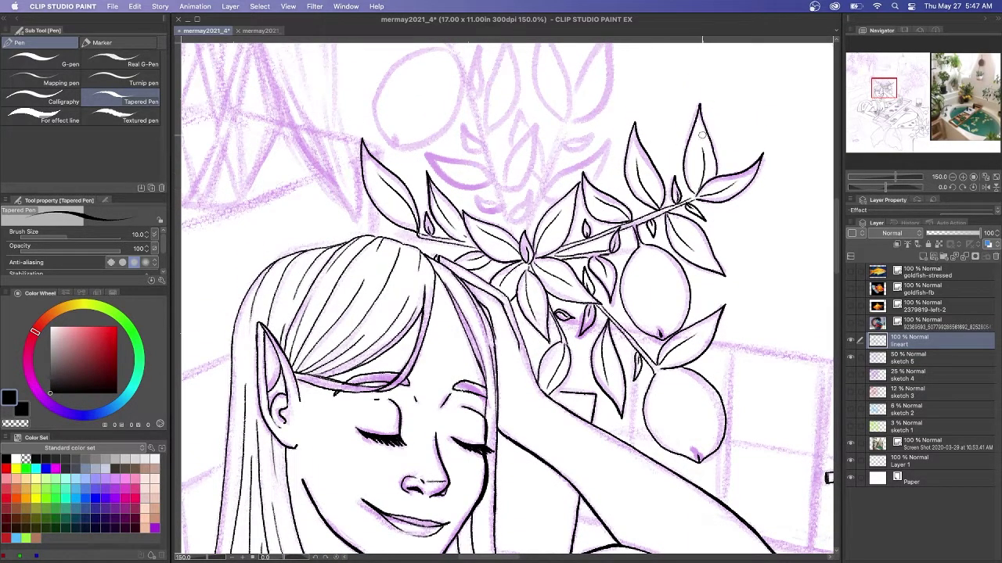
Ink the lemon above the mermaid's head and the upright leaf at the tip of its branch.
{"action": "scroll", "coordinate": [702, 134], "scroll_direction": "up", "scroll_amount": 4}
{"action": "mouse_move", "coordinate": [451, 138]}
{"action": "left_mouse_down"}
{"action": "mouse_move", "coordinate": [462, 188]}
{"action": "mouse_move", "coordinate": [390, 228]}
{"action": "left_mouse_up"}
{"action": "left_click_drag", "start_coordinate": [452, 138], "coordinate": [383, 219]}
{"action": "scroll", "coordinate": [402, 223], "scroll_direction": "up", "scroll_amount": 2}
{"action": "left_click_drag", "start_coordinate": [452, 165], "coordinate": [452, 68]}
{"action": "mouse_move", "coordinate": [453, 68]}
{"action": "left_mouse_down"}
{"action": "mouse_move", "coordinate": [436, 116]}
{"action": "mouse_move", "coordinate": [450, 164]}
{"action": "left_mouse_up"}
{"action": "left_click_drag", "start_coordinate": [453, 162], "coordinate": [453, 119]}
Ink the upright branch's stem with the leaf beside the lemon and the leaves beneath it.
{"action": "left_click_drag", "start_coordinate": [474, 216], "coordinate": [481, 165]}
{"action": "mouse_move", "coordinate": [481, 165]}
{"action": "left_mouse_down"}
{"action": "mouse_move", "coordinate": [473, 215]}
{"action": "mouse_move", "coordinate": [484, 252]}
{"action": "left_mouse_up"}
{"action": "left_click_drag", "start_coordinate": [466, 201], "coordinate": [501, 304]}
{"action": "left_click_drag", "start_coordinate": [483, 259], "coordinate": [462, 241]}
{"action": "left_click_drag", "start_coordinate": [463, 242], "coordinate": [482, 265]}
{"action": "left_click_drag", "start_coordinate": [493, 299], "coordinate": [424, 270]}
{"action": "mouse_move", "coordinate": [424, 272]}
{"action": "left_mouse_down"}
{"action": "mouse_move", "coordinate": [493, 302]}
{"action": "mouse_move", "coordinate": [475, 321]}
{"action": "left_mouse_up"}
Ink the remaining leaves along the upright branch's lower stem and the small bud near its tip.
{"action": "mouse_move", "coordinate": [476, 323]}
{"action": "left_mouse_down"}
{"action": "mouse_move", "coordinate": [502, 328]}
{"action": "mouse_move", "coordinate": [533, 311]}
{"action": "left_mouse_up"}
{"action": "left_click_drag", "start_coordinate": [532, 313], "coordinate": [507, 340]}
{"action": "left_click_drag", "start_coordinate": [506, 305], "coordinate": [538, 246]}
{"action": "left_click_drag", "start_coordinate": [538, 247], "coordinate": [508, 306]}
{"action": "mouse_move", "coordinate": [488, 244]}
{"action": "left_mouse_down"}
{"action": "mouse_move", "coordinate": [513, 152]}
{"action": "mouse_move", "coordinate": [490, 245]}
{"action": "left_mouse_up"}
{"action": "left_click_drag", "start_coordinate": [494, 280], "coordinate": [505, 258]}
{"action": "left_click_drag", "start_coordinate": [505, 259], "coordinate": [495, 282]}
{"action": "left_click_drag", "start_coordinate": [462, 158], "coordinate": [469, 175]}
{"action": "left_click_drag", "start_coordinate": [469, 174], "coordinate": [467, 156]}
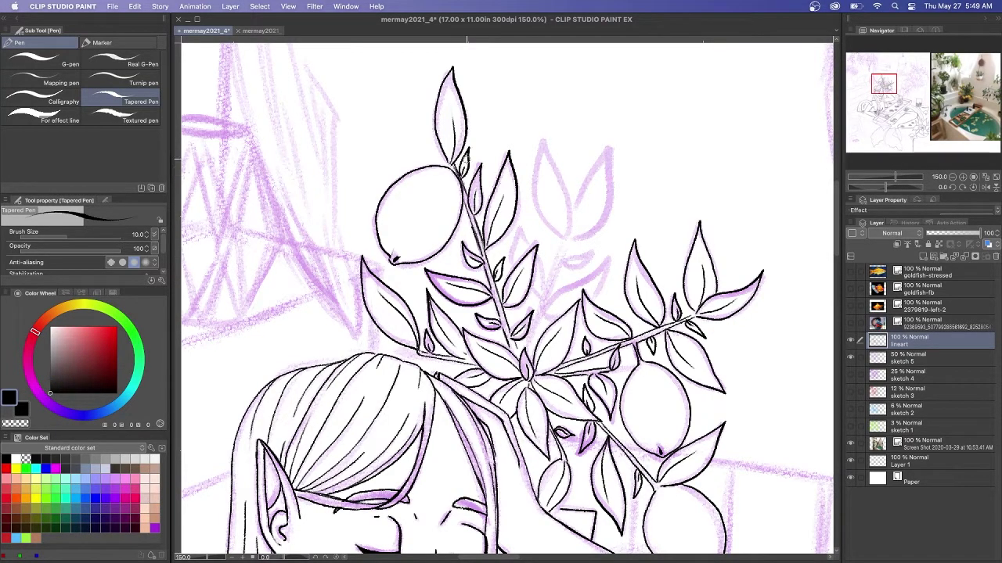
Ink the second upright branch with its paired tip leaves and side leaves, plus small details beside the raised hand.
{"action": "mouse_move", "coordinate": [565, 235]}
{"action": "left_mouse_down"}
{"action": "mouse_move", "coordinate": [543, 140]}
{"action": "mouse_move", "coordinate": [565, 237]}
{"action": "mouse_move", "coordinate": [611, 148]}
{"action": "left_mouse_up"}
{"action": "mouse_move", "coordinate": [610, 150]}
{"action": "left_mouse_down"}
{"action": "mouse_move", "coordinate": [568, 234]}
{"action": "mouse_move", "coordinate": [590, 194]}
{"action": "left_mouse_up"}
{"action": "mouse_move", "coordinate": [564, 261]}
{"action": "left_mouse_down"}
{"action": "mouse_move", "coordinate": [593, 258]}
{"action": "mouse_move", "coordinate": [565, 264]}
{"action": "left_mouse_up"}
{"action": "left_click_drag", "start_coordinate": [564, 239], "coordinate": [534, 318]}
{"action": "left_click_drag", "start_coordinate": [568, 238], "coordinate": [528, 343]}
{"action": "mouse_move", "coordinate": [542, 315]}
{"action": "left_mouse_down"}
{"action": "mouse_move", "coordinate": [555, 319]}
{"action": "mouse_move", "coordinate": [609, 256]}
{"action": "mouse_move", "coordinate": [548, 308]}
{"action": "left_mouse_up"}
{"action": "mouse_move", "coordinate": [540, 299]}
{"action": "left_mouse_down"}
{"action": "mouse_move", "coordinate": [538, 259]}
{"action": "mouse_move", "coordinate": [520, 221]}
{"action": "left_mouse_up"}
{"action": "left_click_drag", "start_coordinate": [516, 224], "coordinate": [534, 292]}
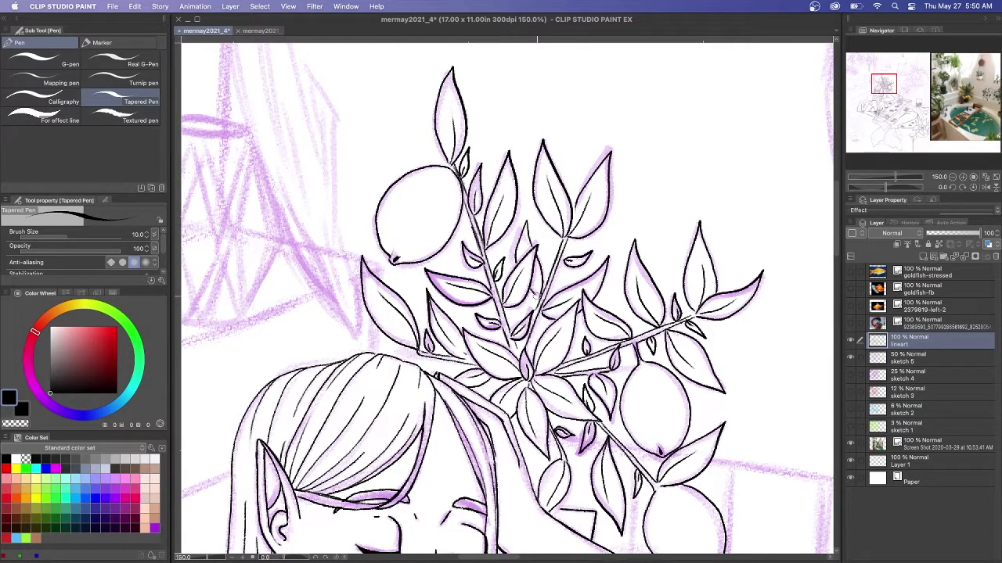
{"action": "left_click_drag", "start_coordinate": [556, 252], "coordinate": [544, 276]}
{"action": "left_click_drag", "start_coordinate": [837, 249], "coordinate": [846, 304]}
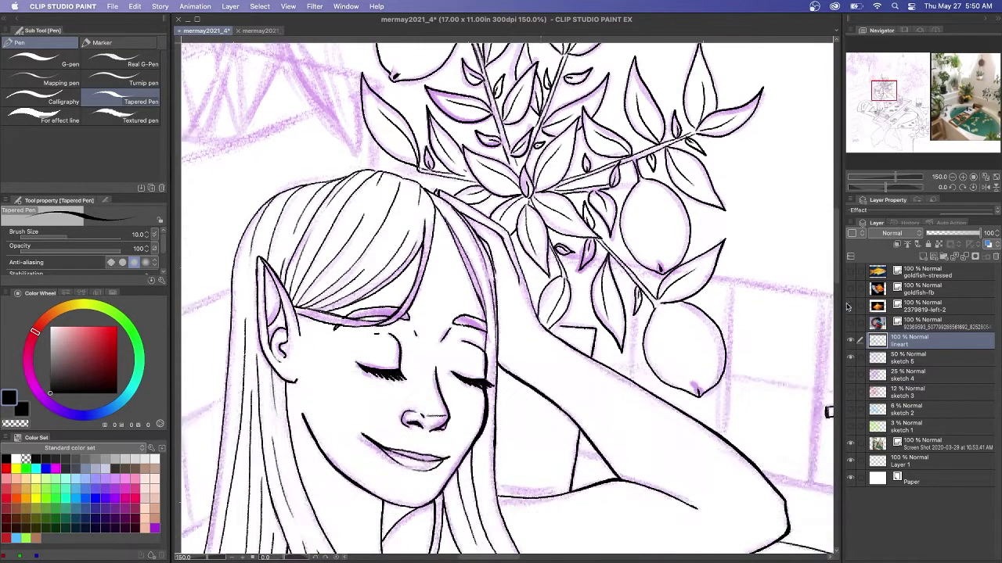
{"action": "mouse_move", "coordinate": [559, 269]}
{"action": "left_mouse_down"}
{"action": "mouse_move", "coordinate": [574, 263]}
{"action": "mouse_move", "coordinate": [533, 313]}
{"action": "left_mouse_up"}
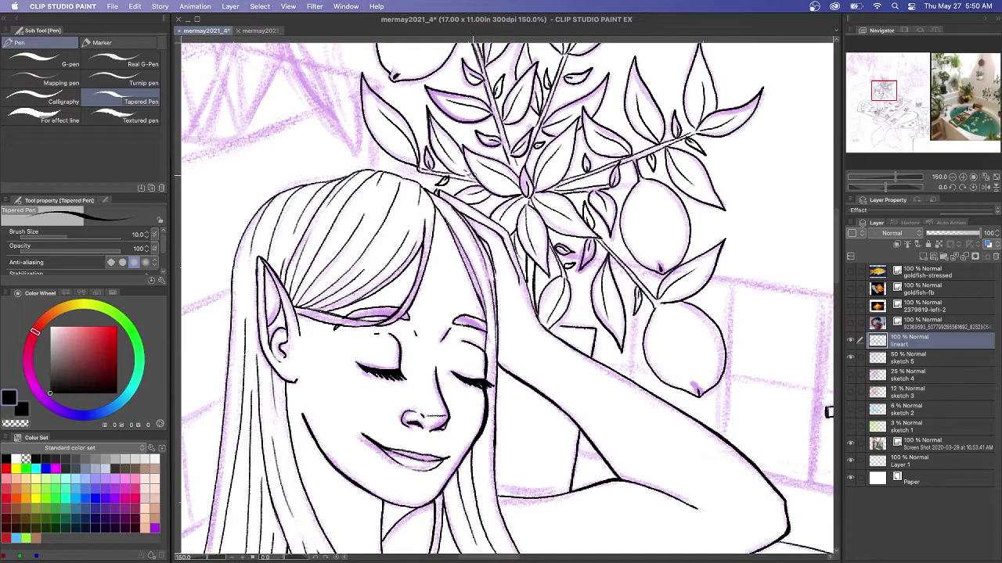
Ink the potted tree's flared, jagged trunk base and the two edges rising from it.
{"action": "left_click", "coordinate": [920, 101]}
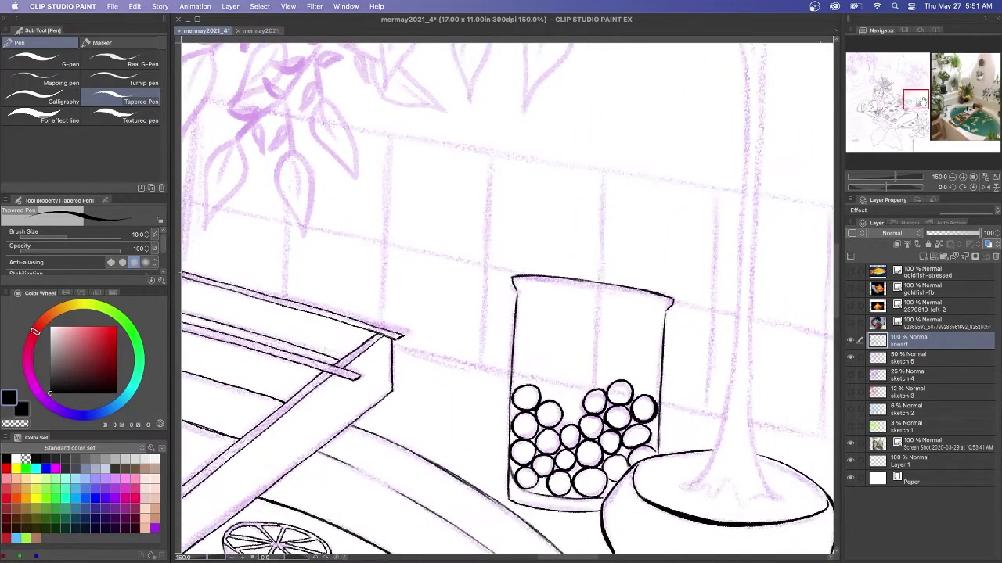
{"action": "left_click_drag", "start_coordinate": [920, 101], "coordinate": [920, 107]}
{"action": "left_click_drag", "start_coordinate": [685, 127], "coordinate": [675, 189]}
{"action": "key", "text": "super+z"}
{"action": "mouse_move", "coordinate": [686, 139]}
{"action": "left_mouse_down"}
{"action": "mouse_move", "coordinate": [644, 228]}
{"action": "mouse_move", "coordinate": [722, 248]}
{"action": "mouse_move", "coordinate": [739, 241]}
{"action": "mouse_move", "coordinate": [723, 228]}
{"action": "left_mouse_up"}
{"action": "scroll", "coordinate": [713, 150], "scroll_direction": "up", "scroll_amount": 5}
{"action": "left_click_drag", "start_coordinate": [714, 119], "coordinate": [707, 270]}
{"action": "left_click_drag", "start_coordinate": [701, 109], "coordinate": [683, 289]}
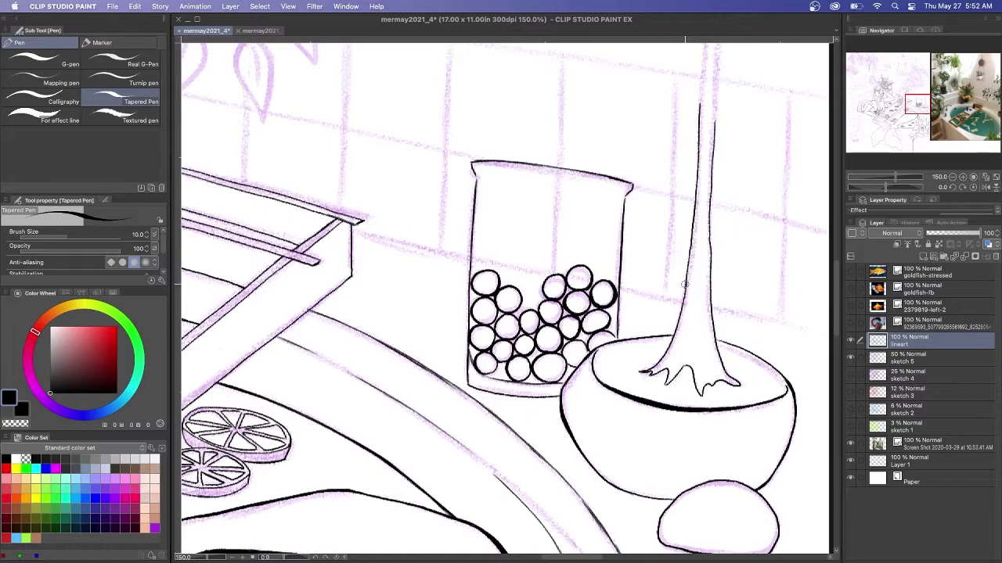
Extend the potted tree's trunk upward and ink its fork, redrawing the long edge of the upper limb.
{"action": "scroll", "coordinate": [683, 290], "scroll_direction": "up", "scroll_amount": 7}
{"action": "left_click_drag", "start_coordinate": [706, 168], "coordinate": [696, 332]}
{"action": "left_click_drag", "start_coordinate": [724, 132], "coordinate": [713, 338]}
{"action": "scroll", "coordinate": [713, 328], "scroll_direction": "up", "scroll_amount": 4}
{"action": "left_click_drag", "start_coordinate": [665, 186], "coordinate": [704, 300]}
{"action": "scroll", "coordinate": [708, 270], "scroll_direction": "up", "scroll_amount": 4}
{"action": "mouse_move", "coordinate": [759, 77]}
{"action": "left_mouse_down"}
{"action": "mouse_move", "coordinate": [690, 249]}
{"action": "mouse_move", "coordinate": [656, 404]}
{"action": "mouse_move", "coordinate": [714, 139]}
{"action": "mouse_move", "coordinate": [653, 340]}
{"action": "mouse_move", "coordinate": [650, 407]}
{"action": "left_mouse_up"}
{"action": "key", "text": "ctrl+z"}
{"action": "mouse_move", "coordinate": [729, 119]}
{"action": "left_mouse_down"}
{"action": "mouse_move", "coordinate": [675, 261]}
{"action": "mouse_move", "coordinate": [643, 406]}
{"action": "left_mouse_up"}
{"action": "mouse_move", "coordinate": [728, 150]}
{"action": "left_mouse_down"}
{"action": "mouse_move", "coordinate": [675, 306]}
{"action": "mouse_move", "coordinate": [724, 158]}
{"action": "left_mouse_up"}
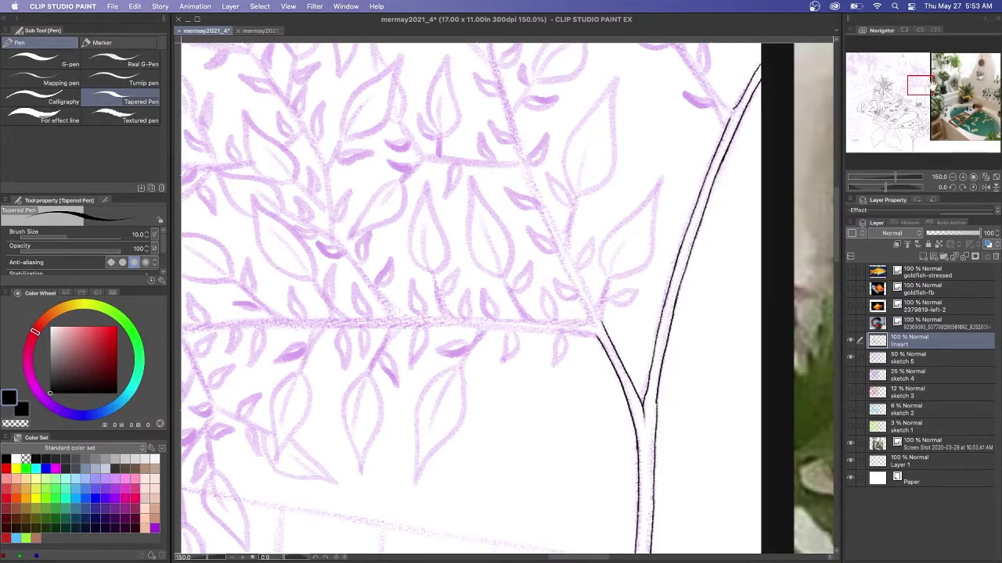
Ink the three twigs hanging from the tree's horizontal branch and the small leaf on the first one.
{"action": "scroll", "coordinate": [707, 217], "scroll_direction": "down", "scroll_amount": 5}
{"action": "mouse_move", "coordinate": [569, 208]}
{"action": "left_mouse_down"}
{"action": "mouse_move", "coordinate": [545, 243]}
{"action": "mouse_move", "coordinate": [550, 223]}
{"action": "left_mouse_up"}
{"action": "left_click_drag", "start_coordinate": [549, 223], "coordinate": [518, 227]}
{"action": "mouse_move", "coordinate": [518, 227]}
{"action": "left_mouse_down"}
{"action": "mouse_move", "coordinate": [549, 225]}
{"action": "mouse_move", "coordinate": [530, 228]}
{"action": "left_mouse_up"}
{"action": "left_click_drag", "start_coordinate": [549, 226], "coordinate": [540, 241]}
{"action": "left_click_drag", "start_coordinate": [481, 206], "coordinate": [449, 250]}
{"action": "left_click_drag", "start_coordinate": [406, 206], "coordinate": [383, 251]}
Ink the horizontal branch's underside with its small hanging leaves and the small leaf near the fork.
{"action": "mouse_move", "coordinate": [677, 212]}
{"action": "left_mouse_down"}
{"action": "mouse_move", "coordinate": [484, 196]}
{"action": "mouse_move", "coordinate": [399, 207]}
{"action": "left_mouse_up"}
{"action": "left_click_drag", "start_coordinate": [643, 209], "coordinate": [636, 241]}
{"action": "left_click_drag", "start_coordinate": [687, 180], "coordinate": [717, 174]}
{"action": "left_click_drag", "start_coordinate": [593, 210], "coordinate": [586, 238]}
{"action": "left_click_drag", "start_coordinate": [506, 210], "coordinate": [478, 263]}
{"action": "mouse_move", "coordinate": [479, 263]}
{"action": "left_mouse_down"}
{"action": "mouse_move", "coordinate": [436, 210]}
{"action": "mouse_move", "coordinate": [427, 246]}
{"action": "left_mouse_up"}
Ink the three large leaves hanging below the horizontal branch, with midribs and a small side leaf.
{"action": "mouse_move", "coordinate": [543, 243]}
{"action": "left_mouse_down"}
{"action": "mouse_move", "coordinate": [498, 361]}
{"action": "mouse_move", "coordinate": [511, 309]}
{"action": "left_mouse_up"}
{"action": "mouse_move", "coordinate": [452, 252]}
{"action": "left_mouse_down"}
{"action": "mouse_move", "coordinate": [465, 300]}
{"action": "mouse_move", "coordinate": [441, 352]}
{"action": "left_mouse_up"}
{"action": "mouse_move", "coordinate": [450, 249]}
{"action": "left_mouse_down"}
{"action": "mouse_move", "coordinate": [429, 317]}
{"action": "mouse_move", "coordinate": [441, 352]}
{"action": "left_mouse_up"}
{"action": "left_click_drag", "start_coordinate": [444, 250], "coordinate": [446, 309]}
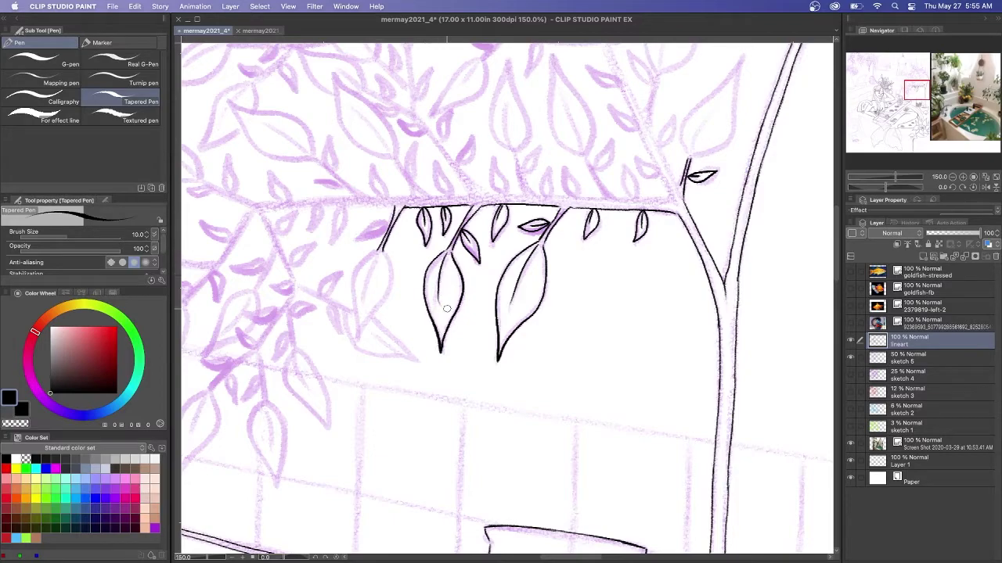
{"action": "left_click_drag", "start_coordinate": [386, 221], "coordinate": [358, 231]}
{"action": "mouse_move", "coordinate": [359, 232]}
{"action": "left_mouse_down"}
{"action": "mouse_move", "coordinate": [389, 226]}
{"action": "mouse_move", "coordinate": [357, 336]}
{"action": "left_mouse_up"}
{"action": "left_click_drag", "start_coordinate": [384, 252], "coordinate": [356, 335]}
Ink the three short twigs rising above the horizontal branch and the small leaves on them.
{"action": "mouse_move", "coordinate": [584, 157]}
{"action": "left_mouse_down"}
{"action": "mouse_move", "coordinate": [607, 191]}
{"action": "mouse_move", "coordinate": [613, 144]}
{"action": "left_mouse_up"}
{"action": "left_click_drag", "start_coordinate": [513, 154], "coordinate": [529, 196]}
{"action": "mouse_move", "coordinate": [397, 159]}
{"action": "left_mouse_down"}
{"action": "mouse_move", "coordinate": [430, 197]}
{"action": "mouse_move", "coordinate": [416, 196]}
{"action": "left_mouse_up"}
{"action": "left_click_drag", "start_coordinate": [522, 173], "coordinate": [538, 148]}
{"action": "left_click_drag", "start_coordinate": [538, 149], "coordinate": [524, 173]}
{"action": "left_click_drag", "start_coordinate": [411, 175], "coordinate": [415, 147]}
{"action": "left_click_drag", "start_coordinate": [415, 147], "coordinate": [407, 162]}
Ink the horizontal branch's upper edge and the small leaves and buds growing along it.
{"action": "left_click_drag", "start_coordinate": [672, 197], "coordinate": [532, 198]}
{"action": "left_click_drag", "start_coordinate": [526, 191], "coordinate": [479, 195]}
{"action": "left_click_drag", "start_coordinate": [634, 197], "coordinate": [626, 166]}
{"action": "mouse_move", "coordinate": [626, 166]}
{"action": "left_mouse_down"}
{"action": "mouse_move", "coordinate": [635, 196]}
{"action": "mouse_move", "coordinate": [654, 185]}
{"action": "left_mouse_up"}
{"action": "mouse_move", "coordinate": [574, 200]}
{"action": "left_mouse_down"}
{"action": "mouse_move", "coordinate": [571, 168]}
{"action": "mouse_move", "coordinate": [587, 188]}
{"action": "left_mouse_up"}
{"action": "mouse_move", "coordinate": [548, 197]}
{"action": "left_mouse_down"}
{"action": "mouse_move", "coordinate": [545, 168]}
{"action": "mouse_move", "coordinate": [559, 188]}
{"action": "left_mouse_up"}
{"action": "left_click_drag", "start_coordinate": [618, 200], "coordinate": [620, 188]}
{"action": "left_click_drag", "start_coordinate": [605, 186], "coordinate": [607, 175]}
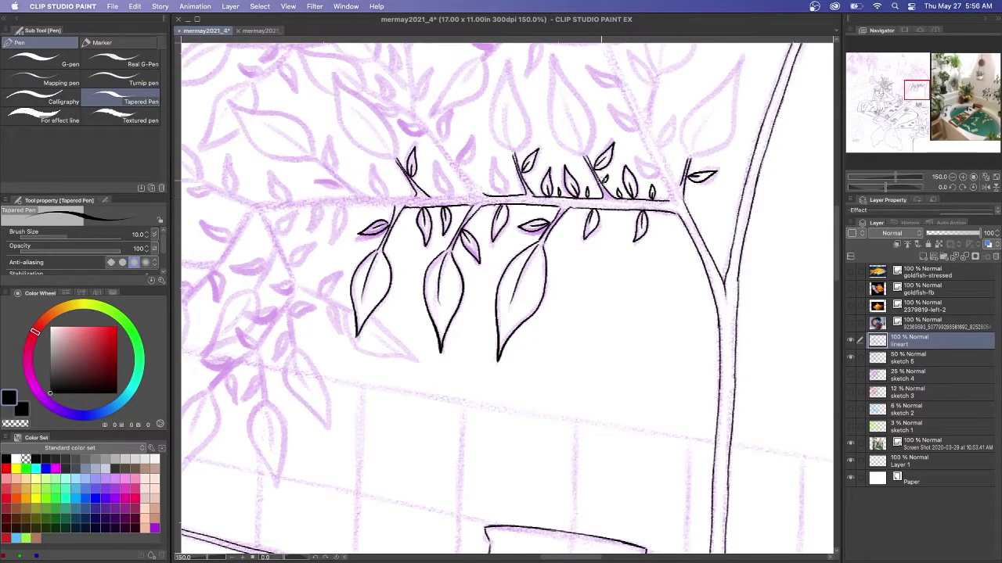
Add tiny leaves along both sides of the horizontal branch and ink the edge of the diagonal branch above it.
{"action": "left_click_drag", "start_coordinate": [564, 210], "coordinate": [559, 227]}
{"action": "left_click_drag", "start_coordinate": [614, 209], "coordinate": [618, 216]}
{"action": "left_click_drag", "start_coordinate": [659, 210], "coordinate": [662, 225]}
{"action": "mouse_move", "coordinate": [443, 197]}
{"action": "left_mouse_down"}
{"action": "mouse_move", "coordinate": [441, 162]}
{"action": "mouse_move", "coordinate": [455, 178]}
{"action": "left_mouse_up"}
{"action": "left_click_drag", "start_coordinate": [430, 196], "coordinate": [431, 184]}
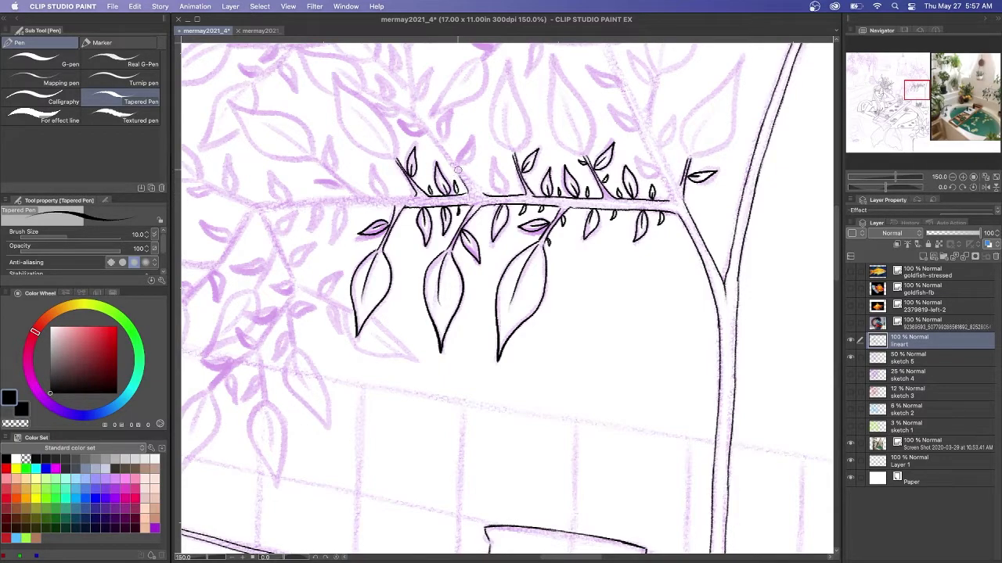
{"action": "mouse_move", "coordinate": [507, 198]}
{"action": "left_mouse_down"}
{"action": "mouse_move", "coordinate": [453, 171]}
{"action": "mouse_move", "coordinate": [425, 133]}
{"action": "left_mouse_up"}
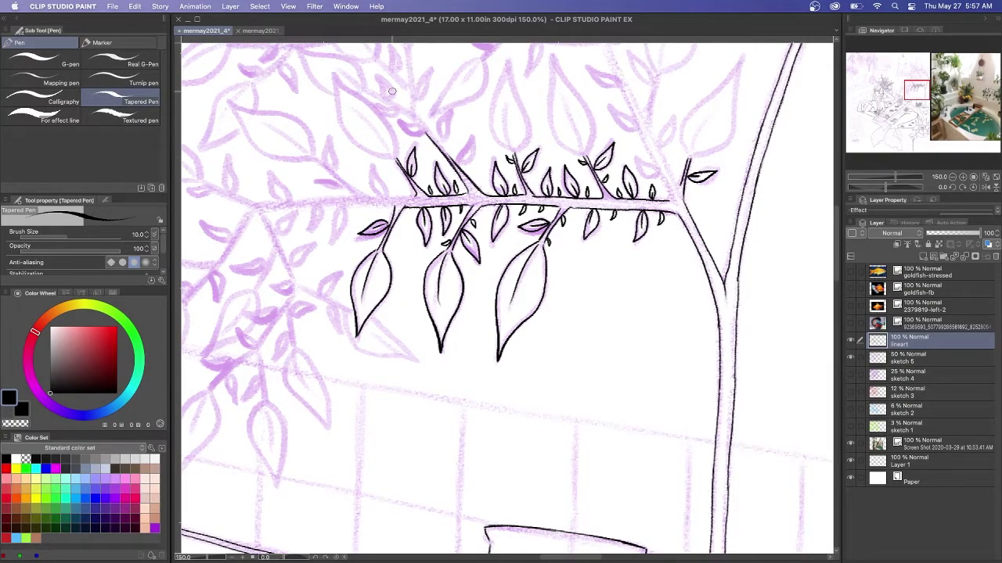
Extend the horizontal branch's inked edges to its left end, adding the angled twig and the small leaves growing above it.
{"action": "left_click_drag", "start_coordinate": [405, 214], "coordinate": [408, 208]}
{"action": "left_click_drag", "start_coordinate": [388, 234], "coordinate": [390, 244]}
{"action": "left_click_drag", "start_coordinate": [406, 167], "coordinate": [581, 141]}
{"action": "left_click_drag", "start_coordinate": [491, 130], "coordinate": [551, 171]}
{"action": "mouse_move", "coordinate": [490, 130]}
{"action": "left_mouse_down"}
{"action": "mouse_move", "coordinate": [518, 153]}
{"action": "mouse_move", "coordinate": [576, 168]}
{"action": "mouse_move", "coordinate": [543, 179]}
{"action": "mouse_move", "coordinate": [427, 178]}
{"action": "left_mouse_up"}
{"action": "mouse_move", "coordinate": [519, 164]}
{"action": "left_mouse_down"}
{"action": "mouse_move", "coordinate": [511, 130]}
{"action": "mouse_move", "coordinate": [522, 153]}
{"action": "mouse_move", "coordinate": [439, 178]}
{"action": "mouse_move", "coordinate": [517, 204]}
{"action": "left_mouse_up"}
{"action": "left_click_drag", "start_coordinate": [493, 178], "coordinate": [490, 202]}
{"action": "left_click_drag", "start_coordinate": [478, 162], "coordinate": [480, 169]}
{"action": "left_click_drag", "start_coordinate": [461, 173], "coordinate": [450, 146]}
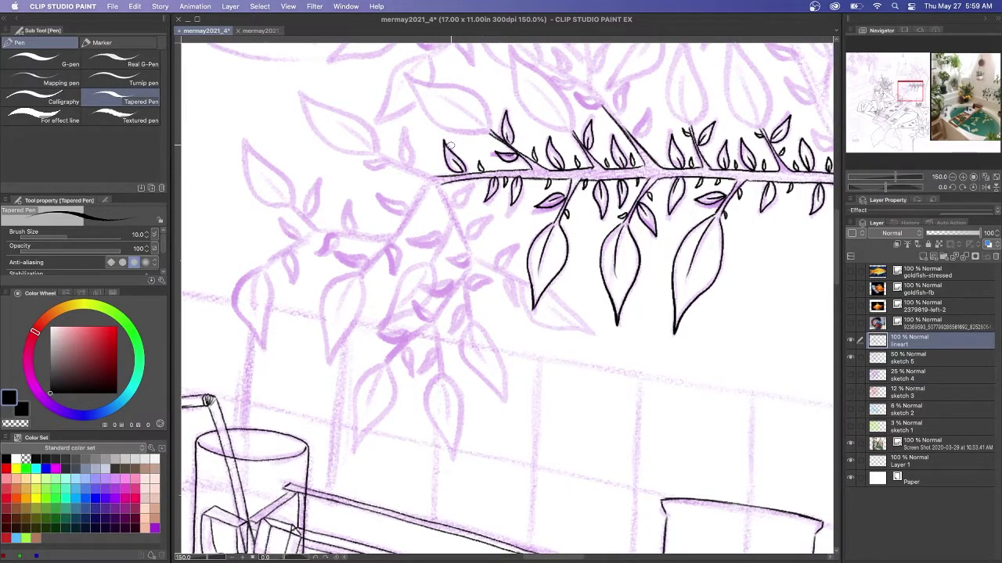
Ink the drooping stem at the horizontal branch's left end together with its forking twigs.
{"action": "left_click_drag", "start_coordinate": [449, 214], "coordinate": [431, 260]}
{"action": "mouse_move", "coordinate": [441, 194]}
{"action": "left_mouse_down"}
{"action": "mouse_move", "coordinate": [466, 248]}
{"action": "mouse_move", "coordinate": [431, 317]}
{"action": "left_mouse_up"}
{"action": "mouse_move", "coordinate": [471, 263]}
{"action": "left_mouse_down"}
{"action": "mouse_move", "coordinate": [528, 283]}
{"action": "mouse_move", "coordinate": [436, 339]}
{"action": "mouse_move", "coordinate": [442, 371]}
{"action": "left_mouse_up"}
{"action": "left_click_drag", "start_coordinate": [429, 327], "coordinate": [391, 357]}
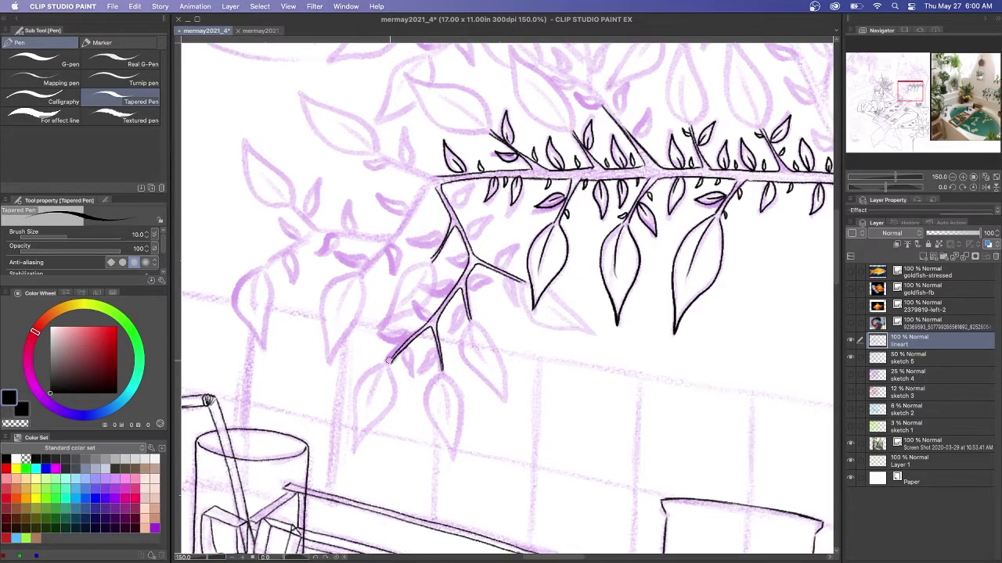
Ink the four large leaves at the ends of the drooping stem's right and lower twigs, including their midribs.
{"action": "left_click_drag", "start_coordinate": [520, 285], "coordinate": [590, 334]}
{"action": "left_click_drag", "start_coordinate": [531, 282], "coordinate": [590, 334]}
{"action": "left_click_drag", "start_coordinate": [534, 291], "coordinate": [567, 317]}
{"action": "mouse_move", "coordinate": [472, 318]}
{"action": "left_mouse_down"}
{"action": "mouse_move", "coordinate": [461, 362]}
{"action": "mouse_move", "coordinate": [500, 404]}
{"action": "left_mouse_up"}
{"action": "key", "text": "super+z"}
{"action": "left_click_drag", "start_coordinate": [439, 374], "coordinate": [448, 460]}
{"action": "mouse_move", "coordinate": [387, 364]}
{"action": "left_mouse_down"}
{"action": "mouse_move", "coordinate": [384, 418]}
{"action": "mouse_move", "coordinate": [353, 446]}
{"action": "left_mouse_up"}
{"action": "left_click_drag", "start_coordinate": [387, 365], "coordinate": [352, 446]}
{"action": "left_click_drag", "start_coordinate": [387, 363], "coordinate": [373, 395]}
Add small leaves along the right side of the drooping stem and ink the large leaf hanging on its left twig.
{"action": "mouse_move", "coordinate": [501, 268]}
{"action": "left_mouse_down"}
{"action": "mouse_move", "coordinate": [516, 247]}
{"action": "mouse_move", "coordinate": [508, 301]}
{"action": "mouse_move", "coordinate": [468, 286]}
{"action": "mouse_move", "coordinate": [459, 333]}
{"action": "left_mouse_up"}
{"action": "mouse_move", "coordinate": [467, 260]}
{"action": "left_mouse_down"}
{"action": "mouse_move", "coordinate": [449, 257]}
{"action": "mouse_move", "coordinate": [493, 218]}
{"action": "mouse_move", "coordinate": [476, 186]}
{"action": "mouse_move", "coordinate": [437, 194]}
{"action": "left_mouse_up"}
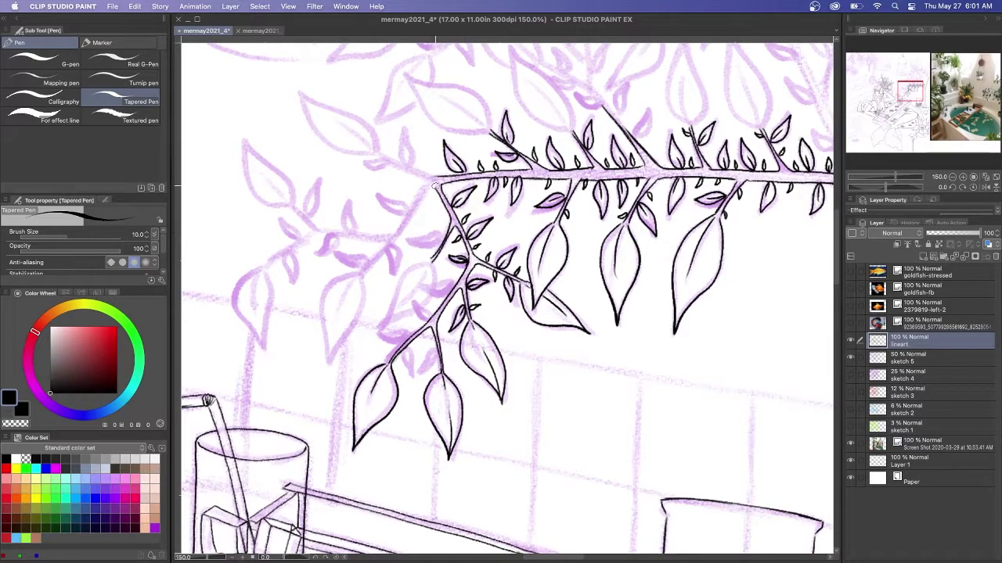
{"action": "mouse_move", "coordinate": [434, 261]}
{"action": "left_mouse_down"}
{"action": "mouse_move", "coordinate": [406, 313]}
{"action": "mouse_move", "coordinate": [382, 321]}
{"action": "left_mouse_up"}
{"action": "left_click_drag", "start_coordinate": [432, 257], "coordinate": [379, 328]}
Ink the small leaves and buds along the left side and lower twigs of the drooping stem.
{"action": "mouse_move", "coordinate": [427, 269]}
{"action": "left_mouse_down"}
{"action": "mouse_move", "coordinate": [402, 302]}
{"action": "mouse_move", "coordinate": [425, 283]}
{"action": "left_mouse_up"}
{"action": "left_click_drag", "start_coordinate": [425, 282], "coordinate": [453, 288]}
{"action": "left_click_drag", "start_coordinate": [428, 322], "coordinate": [415, 298]}
{"action": "left_click_drag", "start_coordinate": [415, 298], "coordinate": [431, 319]}
{"action": "left_click_drag", "start_coordinate": [408, 336], "coordinate": [421, 323]}
{"action": "mouse_move", "coordinate": [415, 349]}
{"action": "left_mouse_down"}
{"action": "mouse_move", "coordinate": [403, 377]}
{"action": "mouse_move", "coordinate": [401, 362]}
{"action": "left_mouse_up"}
{"action": "left_click_drag", "start_coordinate": [423, 349], "coordinate": [435, 373]}
{"action": "left_click_drag", "start_coordinate": [442, 235], "coordinate": [416, 246]}
{"action": "left_click_drag", "start_coordinate": [438, 345], "coordinate": [449, 338]}
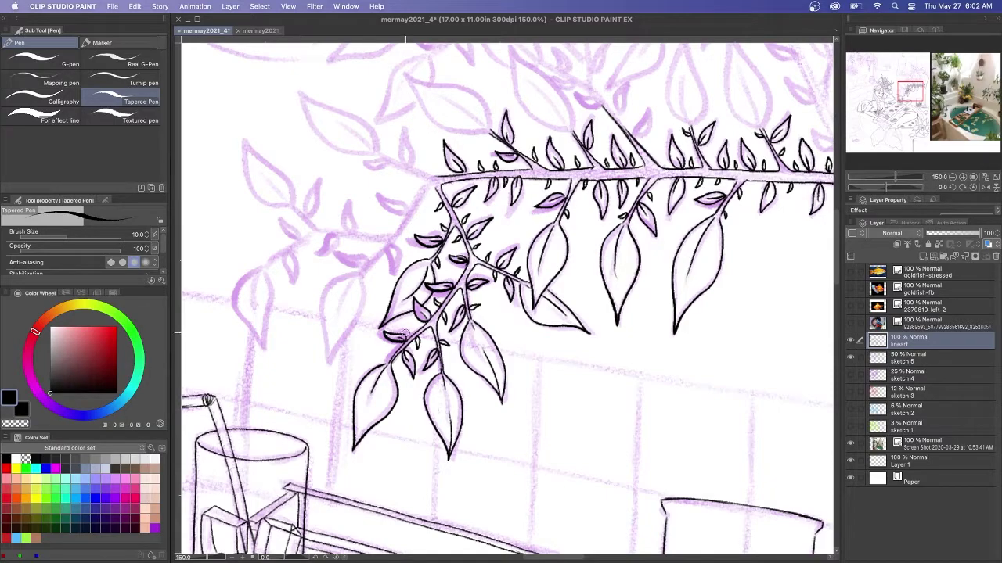
Ink the far-left fork of the horizontal branch with its upper twig, lower twig and long side twig.
{"action": "left_click_drag", "start_coordinate": [433, 186], "coordinate": [394, 240]}
{"action": "left_click_drag", "start_coordinate": [378, 152], "coordinate": [435, 176]}
{"action": "left_click_drag", "start_coordinate": [378, 155], "coordinate": [428, 181]}
{"action": "left_click_drag", "start_coordinate": [428, 183], "coordinate": [389, 238]}
{"action": "left_click_drag", "start_coordinate": [394, 239], "coordinate": [358, 271]}
{"action": "left_click_drag", "start_coordinate": [316, 232], "coordinate": [382, 242]}
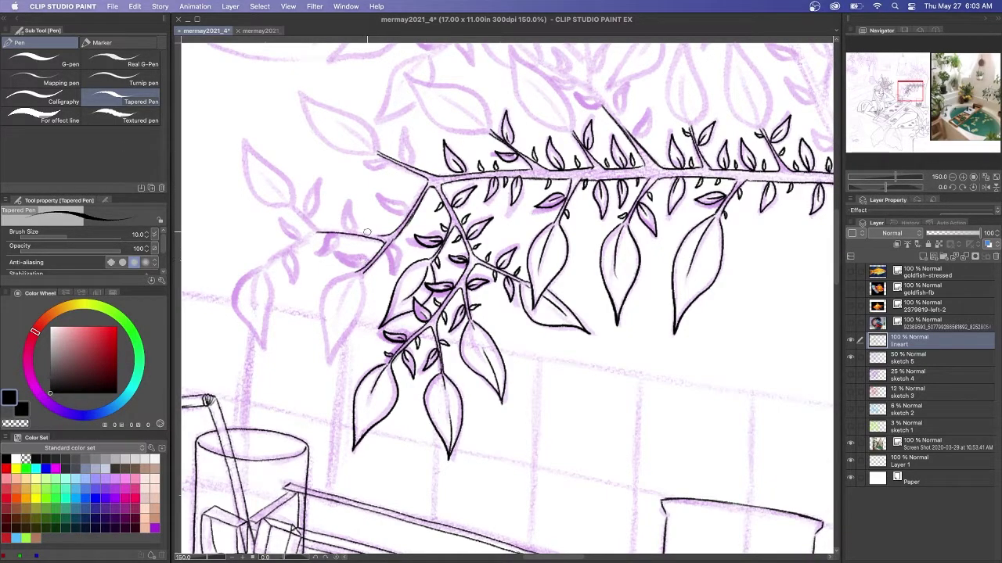
{"action": "key", "text": "super+z"}
{"action": "left_click_drag", "start_coordinate": [317, 231], "coordinate": [401, 239]}
Ink the end twigs of the far-left fork and the four large leaves growing from them.
{"action": "mouse_move", "coordinate": [293, 208]}
{"action": "left_mouse_down"}
{"action": "mouse_move", "coordinate": [313, 231]}
{"action": "mouse_move", "coordinate": [264, 268]}
{"action": "left_mouse_up"}
{"action": "left_click_drag", "start_coordinate": [363, 276], "coordinate": [327, 368]}
{"action": "left_click_drag", "start_coordinate": [275, 266], "coordinate": [264, 351]}
{"action": "left_click_drag", "start_coordinate": [262, 267], "coordinate": [255, 329]}
{"action": "left_click_drag", "start_coordinate": [244, 139], "coordinate": [296, 205]}
{"action": "left_click_drag", "start_coordinate": [246, 142], "coordinate": [291, 210]}
{"action": "left_click_drag", "start_coordinate": [299, 88], "coordinate": [377, 154]}
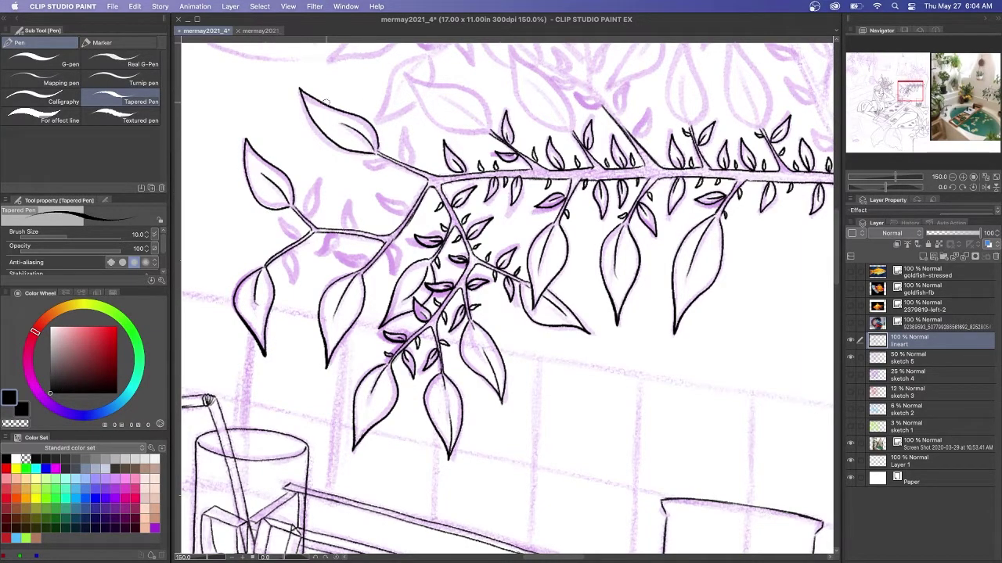
Ink the two large leaves on the twigs rising above the left half of the horizontal branch.
{"action": "mouse_move", "coordinate": [490, 130]}
{"action": "left_mouse_down"}
{"action": "mouse_move", "coordinate": [404, 73]}
{"action": "mouse_move", "coordinate": [491, 133]}
{"action": "left_mouse_up"}
{"action": "left_click_drag", "start_coordinate": [511, 48], "coordinate": [573, 130]}
{"action": "left_click_drag", "start_coordinate": [512, 50], "coordinate": [574, 133]}
Ink the sketched small leaves along the twigs of the far-left fork.
{"action": "mouse_move", "coordinate": [389, 243]}
{"action": "left_mouse_down"}
{"action": "mouse_move", "coordinate": [393, 265]}
{"action": "mouse_move", "coordinate": [390, 195]}
{"action": "left_mouse_up"}
{"action": "left_click_drag", "start_coordinate": [391, 197], "coordinate": [410, 215]}
{"action": "left_click_drag", "start_coordinate": [350, 230], "coordinate": [345, 199]}
{"action": "left_click_drag", "start_coordinate": [369, 265], "coordinate": [331, 255]}
{"action": "left_click_drag", "start_coordinate": [289, 248], "coordinate": [291, 280]}
{"action": "mouse_move", "coordinate": [299, 219]}
{"action": "left_mouse_down"}
{"action": "mouse_move", "coordinate": [280, 240]}
{"action": "mouse_move", "coordinate": [316, 186]}
{"action": "left_mouse_up"}
{"action": "mouse_move", "coordinate": [404, 163]}
{"action": "left_mouse_down"}
{"action": "mouse_move", "coordinate": [406, 130]}
{"action": "mouse_move", "coordinate": [406, 152]}
{"action": "left_mouse_up"}
{"action": "left_click_drag", "start_coordinate": [386, 163], "coordinate": [360, 160]}
Fill the gaps along the far-left fork's twigs with tiny extra leaves and buds.
{"action": "left_click_drag", "start_coordinate": [377, 274], "coordinate": [371, 243]}
{"action": "left_click_drag", "start_coordinate": [407, 245], "coordinate": [391, 214]}
{"action": "left_click_drag", "start_coordinate": [377, 234], "coordinate": [357, 216]}
{"action": "mouse_move", "coordinate": [349, 234]}
{"action": "left_mouse_down"}
{"action": "mouse_move", "coordinate": [343, 245]}
{"action": "mouse_move", "coordinate": [323, 212]}
{"action": "left_mouse_up"}
{"action": "left_click_drag", "start_coordinate": [313, 233], "coordinate": [308, 249]}
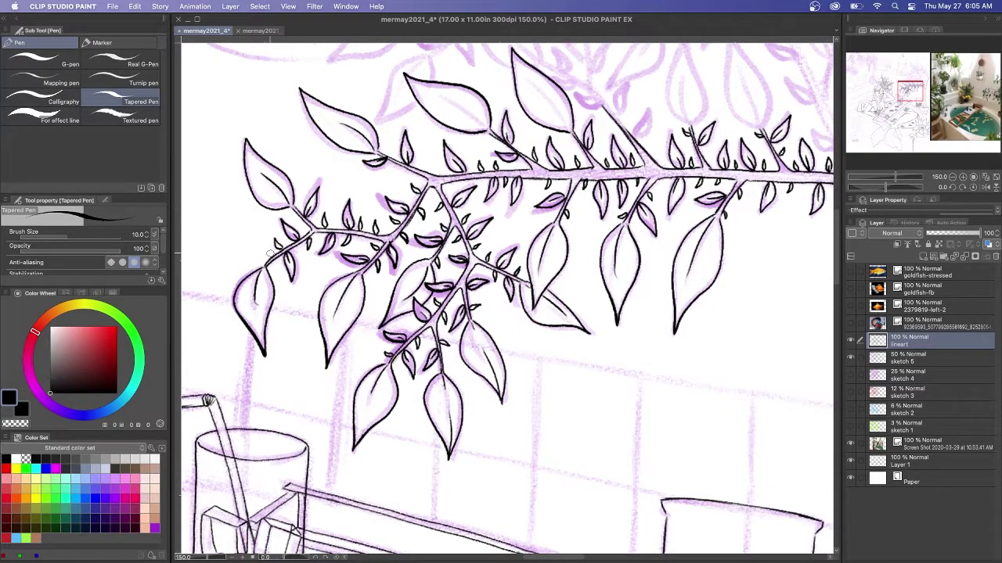
{"action": "left_click_drag", "start_coordinate": [300, 210], "coordinate": [295, 196]}
{"action": "left_click_drag", "start_coordinate": [435, 177], "coordinate": [436, 158]}
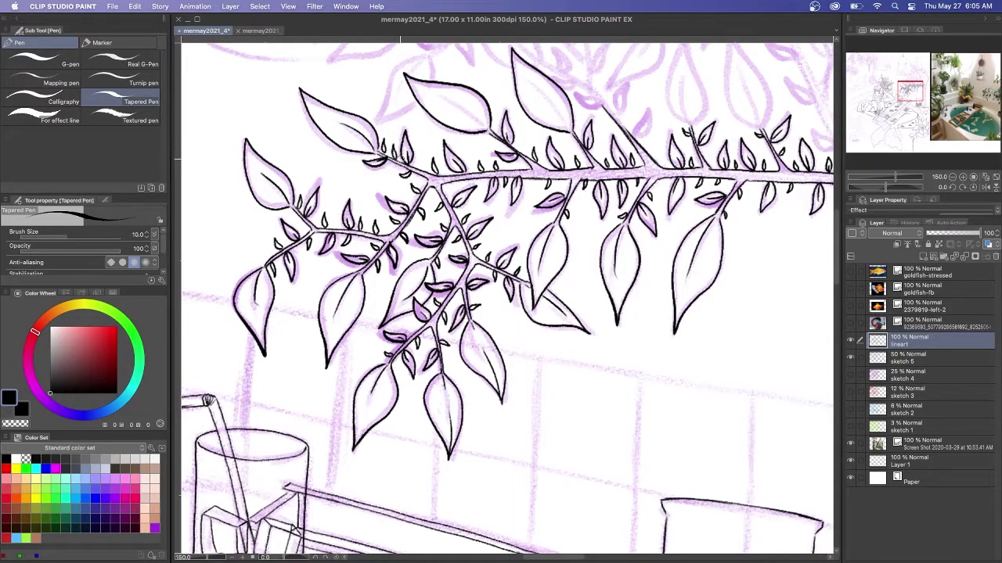
Ink the two large leaves above the horizontal branch's right-hand twigs and add midribs to the large upper leaves.
{"action": "left_click_drag", "start_coordinate": [484, 127], "coordinate": [446, 99]}
{"action": "mouse_move", "coordinate": [689, 156]}
{"action": "left_mouse_down"}
{"action": "mouse_move", "coordinate": [622, 188]}
{"action": "mouse_move", "coordinate": [525, 293]}
{"action": "left_mouse_up"}
{"action": "mouse_move", "coordinate": [603, 263]}
{"action": "left_mouse_down"}
{"action": "mouse_move", "coordinate": [608, 244]}
{"action": "mouse_move", "coordinate": [597, 264]}
{"action": "mouse_move", "coordinate": [585, 218]}
{"action": "left_mouse_up"}
{"action": "left_click_drag", "start_coordinate": [529, 260], "coordinate": [521, 259]}
{"action": "mouse_move", "coordinate": [406, 264]}
{"action": "left_mouse_down"}
{"action": "mouse_move", "coordinate": [367, 208]}
{"action": "mouse_move", "coordinate": [380, 201]}
{"action": "left_mouse_up"}
Ink the forking twigs of the diagonal branch with their two large leaves and a small leaf beneath the fork.
{"action": "mouse_move", "coordinate": [431, 225]}
{"action": "left_mouse_down"}
{"action": "mouse_move", "coordinate": [465, 267]}
{"action": "mouse_move", "coordinate": [428, 205]}
{"action": "left_mouse_up"}
{"action": "left_click_drag", "start_coordinate": [379, 197], "coordinate": [425, 219]}
{"action": "mouse_move", "coordinate": [389, 170]}
{"action": "left_mouse_down"}
{"action": "mouse_move", "coordinate": [412, 188]}
{"action": "mouse_move", "coordinate": [424, 165]}
{"action": "mouse_move", "coordinate": [424, 192]}
{"action": "left_mouse_up"}
{"action": "mouse_move", "coordinate": [420, 157]}
{"action": "left_mouse_down"}
{"action": "mouse_move", "coordinate": [423, 192]}
{"action": "mouse_move", "coordinate": [337, 94]}
{"action": "left_mouse_up"}
{"action": "left_click_drag", "start_coordinate": [337, 94], "coordinate": [366, 165]}
{"action": "mouse_move", "coordinate": [380, 198]}
{"action": "left_mouse_down"}
{"action": "mouse_move", "coordinate": [309, 156]}
{"action": "mouse_move", "coordinate": [376, 201]}
{"action": "left_mouse_up"}
{"action": "left_click_drag", "start_coordinate": [438, 240], "coordinate": [412, 229]}
{"action": "left_click_drag", "start_coordinate": [412, 228], "coordinate": [438, 241]}
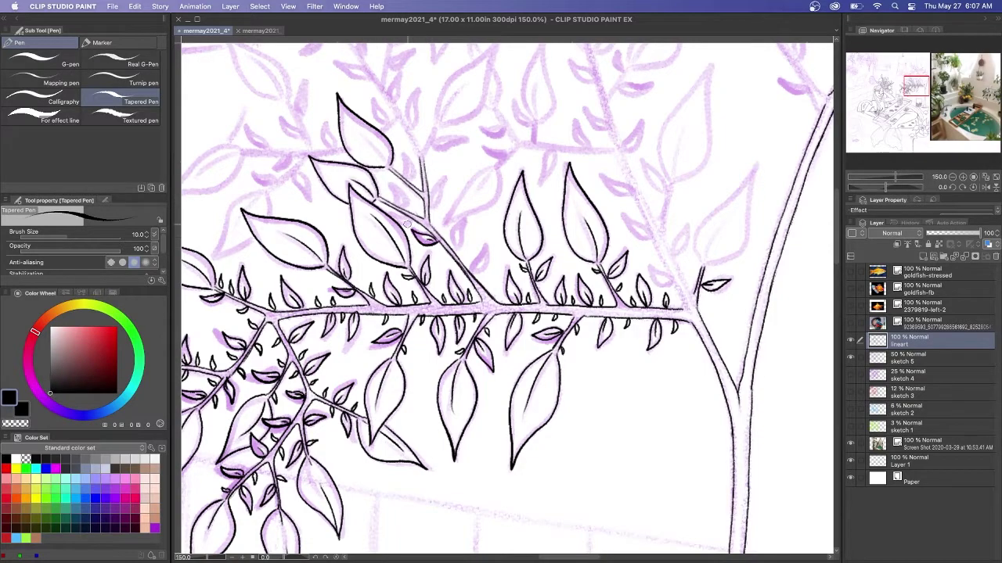
Ink small leaves and buds along both sides of the diagonal branch and its forking twigs.
{"action": "left_click_drag", "start_coordinate": [402, 208], "coordinate": [394, 187]}
{"action": "left_click_drag", "start_coordinate": [394, 187], "coordinate": [402, 207]}
{"action": "left_click_drag", "start_coordinate": [453, 253], "coordinate": [463, 228]}
{"action": "left_click_drag", "start_coordinate": [463, 228], "coordinate": [454, 252]}
{"action": "left_click_drag", "start_coordinate": [471, 271], "coordinate": [486, 248]}
{"action": "left_click_drag", "start_coordinate": [486, 248], "coordinate": [473, 272]}
{"action": "left_click_drag", "start_coordinate": [430, 208], "coordinate": [444, 185]}
{"action": "mouse_move", "coordinate": [443, 184]}
{"action": "left_mouse_down"}
{"action": "mouse_move", "coordinate": [431, 207]}
{"action": "mouse_move", "coordinate": [404, 159]}
{"action": "left_mouse_up"}
{"action": "left_click_drag", "start_coordinate": [416, 189], "coordinate": [383, 174]}
{"action": "left_click_drag", "start_coordinate": [429, 224], "coordinate": [442, 215]}
{"action": "mouse_move", "coordinate": [443, 244]}
{"action": "left_mouse_down"}
{"action": "mouse_move", "coordinate": [452, 229]}
{"action": "mouse_move", "coordinate": [471, 249]}
{"action": "left_mouse_up"}
{"action": "left_click_drag", "start_coordinate": [439, 259], "coordinate": [449, 252]}
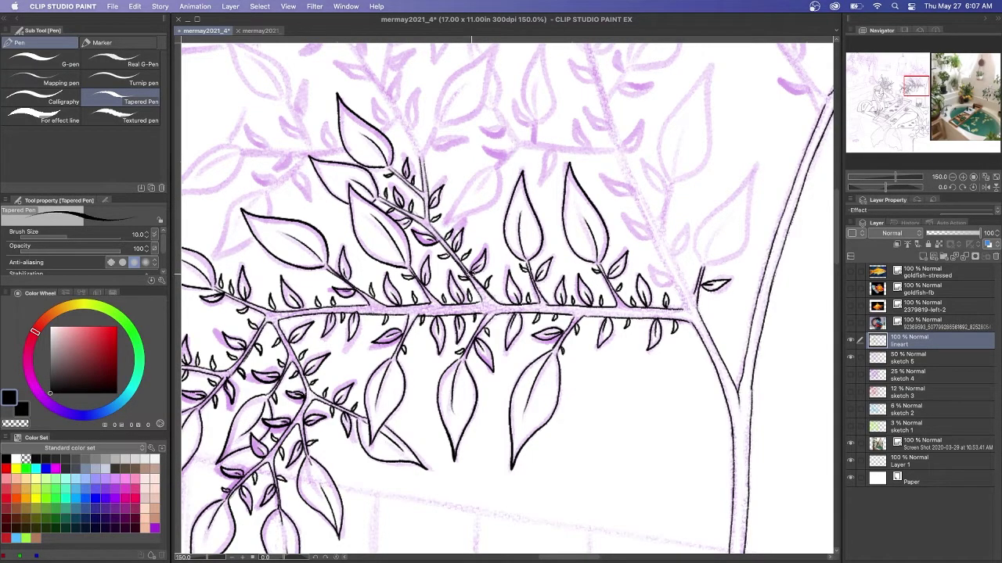
Extend the diagonal branch upward and ink the fork at its top.
{"action": "left_click_drag", "start_coordinate": [915, 84], "coordinate": [912, 80]}
{"action": "left_click_drag", "start_coordinate": [466, 251], "coordinate": [477, 261]}
{"action": "left_click_drag", "start_coordinate": [453, 228], "coordinate": [440, 240]}
{"action": "left_click_drag", "start_coordinate": [449, 227], "coordinate": [436, 238]}
Ink the three-pronged twig left of the diagonal branch and the large leaves at its ends.
{"action": "mouse_move", "coordinate": [343, 210]}
{"action": "left_mouse_down"}
{"action": "mouse_move", "coordinate": [361, 262]}
{"action": "mouse_move", "coordinate": [321, 299]}
{"action": "left_mouse_up"}
{"action": "mouse_move", "coordinate": [295, 258]}
{"action": "left_mouse_down"}
{"action": "mouse_move", "coordinate": [361, 263]}
{"action": "mouse_move", "coordinate": [342, 266]}
{"action": "left_mouse_up"}
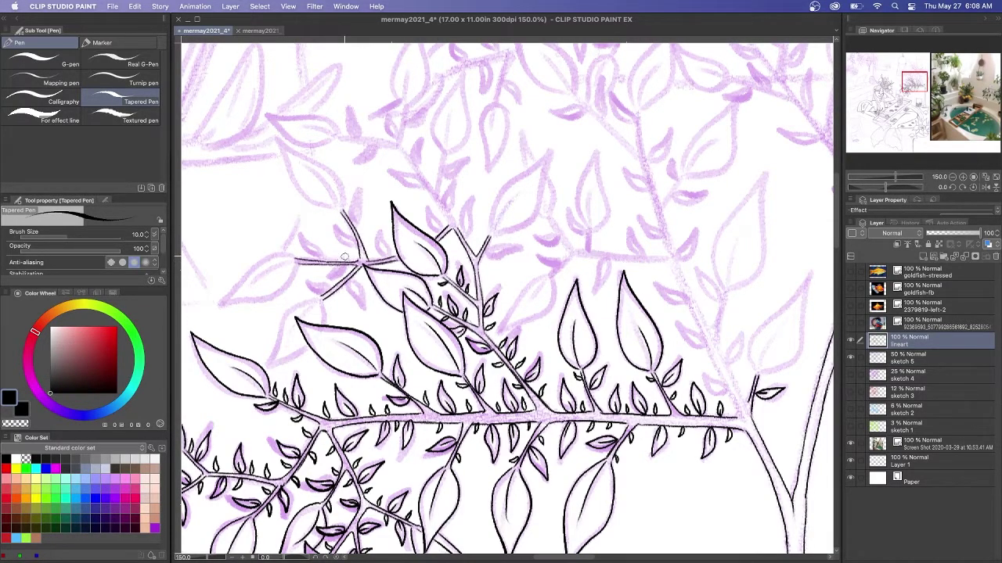
{"action": "mouse_move", "coordinate": [327, 302]}
{"action": "left_mouse_down"}
{"action": "mouse_move", "coordinate": [279, 328]}
{"action": "mouse_move", "coordinate": [310, 348]}
{"action": "left_mouse_up"}
{"action": "left_click_drag", "start_coordinate": [291, 252], "coordinate": [221, 298]}
{"action": "left_click_drag", "start_coordinate": [342, 207], "coordinate": [277, 139]}
{"action": "left_click_drag", "start_coordinate": [278, 141], "coordinate": [341, 212]}
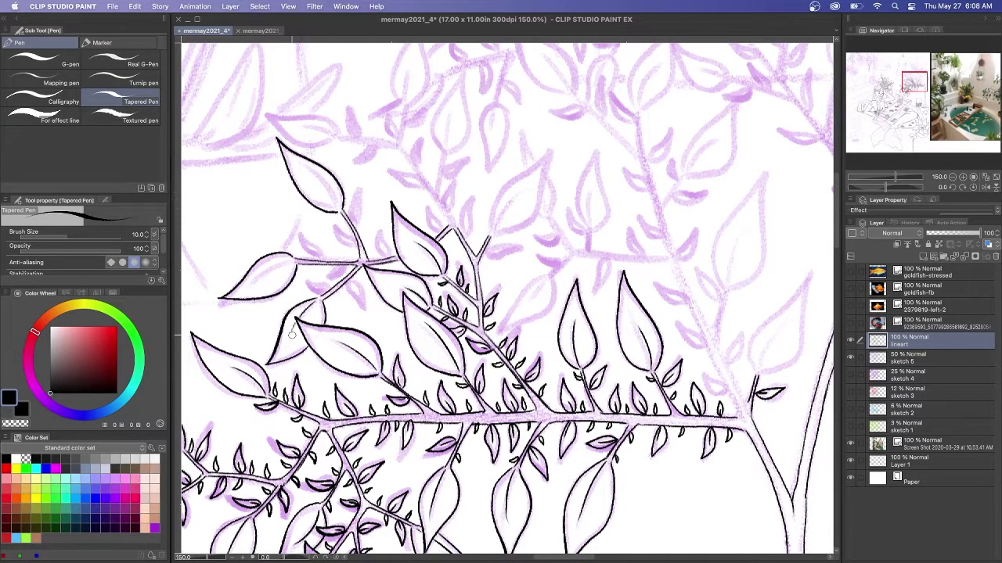
Ink the sketched small leaves along the three-pronged twig left of the diagonal branch.
{"action": "left_click_drag", "start_coordinate": [348, 282], "coordinate": [360, 304]}
{"action": "mouse_move", "coordinate": [349, 282]}
{"action": "left_mouse_down"}
{"action": "mouse_move", "coordinate": [360, 306]}
{"action": "mouse_move", "coordinate": [345, 267]}
{"action": "mouse_move", "coordinate": [311, 282]}
{"action": "left_mouse_up"}
{"action": "key", "text": "super+z"}
{"action": "mouse_move", "coordinate": [311, 291]}
{"action": "left_mouse_down"}
{"action": "mouse_move", "coordinate": [328, 289]}
{"action": "mouse_move", "coordinate": [342, 267]}
{"action": "left_mouse_up"}
{"action": "mouse_move", "coordinate": [303, 235]}
{"action": "left_mouse_down"}
{"action": "mouse_move", "coordinate": [319, 259]}
{"action": "mouse_move", "coordinate": [336, 234]}
{"action": "left_mouse_up"}
{"action": "mouse_move", "coordinate": [358, 227]}
{"action": "left_mouse_down"}
{"action": "mouse_move", "coordinate": [354, 196]}
{"action": "mouse_move", "coordinate": [362, 226]}
{"action": "left_mouse_up"}
{"action": "left_click_drag", "start_coordinate": [386, 260], "coordinate": [378, 232]}
{"action": "mouse_move", "coordinate": [380, 231]}
{"action": "left_mouse_down"}
{"action": "mouse_move", "coordinate": [392, 258]}
{"action": "mouse_move", "coordinate": [344, 250]}
{"action": "left_mouse_up"}
Add tiny filler leaves and buds between the small leaves on the three-pronged twig.
{"action": "mouse_move", "coordinate": [329, 262]}
{"action": "left_mouse_down"}
{"action": "mouse_move", "coordinate": [326, 245]}
{"action": "mouse_move", "coordinate": [330, 261]}
{"action": "left_mouse_up"}
{"action": "left_click_drag", "start_coordinate": [306, 265], "coordinate": [302, 276]}
{"action": "left_click_drag", "start_coordinate": [303, 276], "coordinate": [308, 265]}
{"action": "left_click_drag", "start_coordinate": [364, 248], "coordinate": [366, 230]}
{"action": "left_click_drag", "start_coordinate": [366, 230], "coordinate": [368, 247]}
{"action": "left_click_drag", "start_coordinate": [335, 219], "coordinate": [345, 222]}
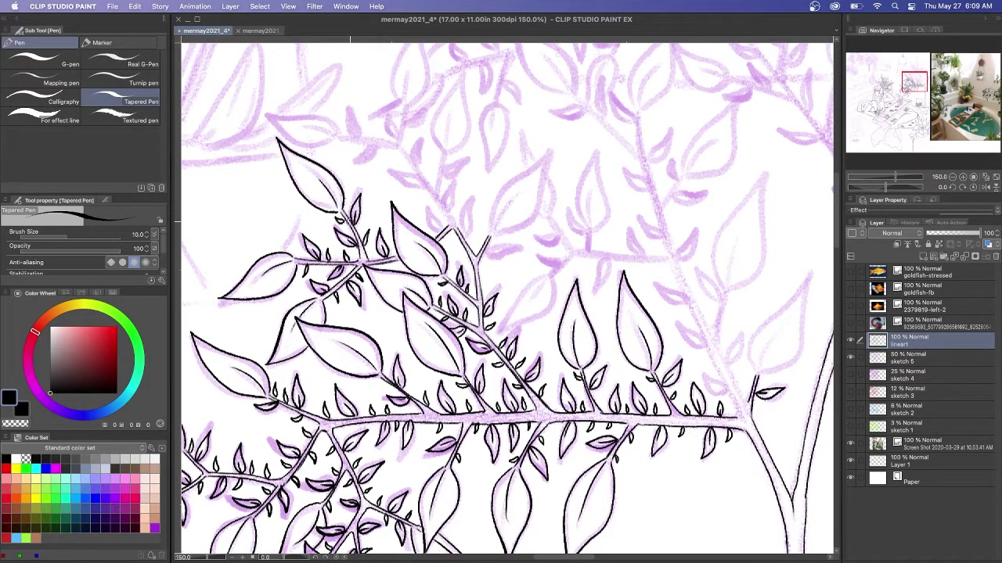
Ink the large leaf on the right twig of the diagonal branch's upper fork and the small leaf below it.
{"action": "left_click_drag", "start_coordinate": [430, 210], "coordinate": [442, 231]}
{"action": "mouse_move", "coordinate": [444, 245]}
{"action": "left_mouse_down"}
{"action": "mouse_move", "coordinate": [452, 222]}
{"action": "mouse_move", "coordinate": [550, 153]}
{"action": "mouse_move", "coordinate": [490, 233]}
{"action": "left_mouse_up"}
{"action": "mouse_move", "coordinate": [487, 247]}
{"action": "left_mouse_down"}
{"action": "mouse_move", "coordinate": [518, 249]}
{"action": "mouse_move", "coordinate": [485, 255]}
{"action": "left_mouse_up"}
{"action": "left_click_drag", "start_coordinate": [479, 233], "coordinate": [485, 239]}
Continue the diagonal branch upward past the fork and ink the small leaves along both sides of it.
{"action": "mouse_move", "coordinate": [400, 149]}
{"action": "left_mouse_down"}
{"action": "mouse_move", "coordinate": [453, 226]}
{"action": "mouse_move", "coordinate": [435, 190]}
{"action": "left_mouse_up"}
{"action": "left_click_drag", "start_coordinate": [443, 155], "coordinate": [435, 190]}
{"action": "mouse_move", "coordinate": [445, 156]}
{"action": "left_mouse_down"}
{"action": "mouse_move", "coordinate": [460, 226]}
{"action": "mouse_move", "coordinate": [473, 197]}
{"action": "left_mouse_up"}
{"action": "left_click_drag", "start_coordinate": [473, 197], "coordinate": [465, 235]}
{"action": "mouse_move", "coordinate": [446, 206]}
{"action": "left_mouse_down"}
{"action": "mouse_move", "coordinate": [456, 182]}
{"action": "mouse_move", "coordinate": [448, 211]}
{"action": "left_mouse_up"}
{"action": "mouse_move", "coordinate": [443, 173]}
{"action": "left_mouse_down"}
{"action": "mouse_move", "coordinate": [468, 158]}
{"action": "mouse_move", "coordinate": [390, 168]}
{"action": "left_mouse_up"}
{"action": "mouse_move", "coordinate": [389, 167]}
{"action": "left_mouse_down"}
{"action": "mouse_move", "coordinate": [422, 185]}
{"action": "mouse_move", "coordinate": [420, 139]}
{"action": "left_mouse_up"}
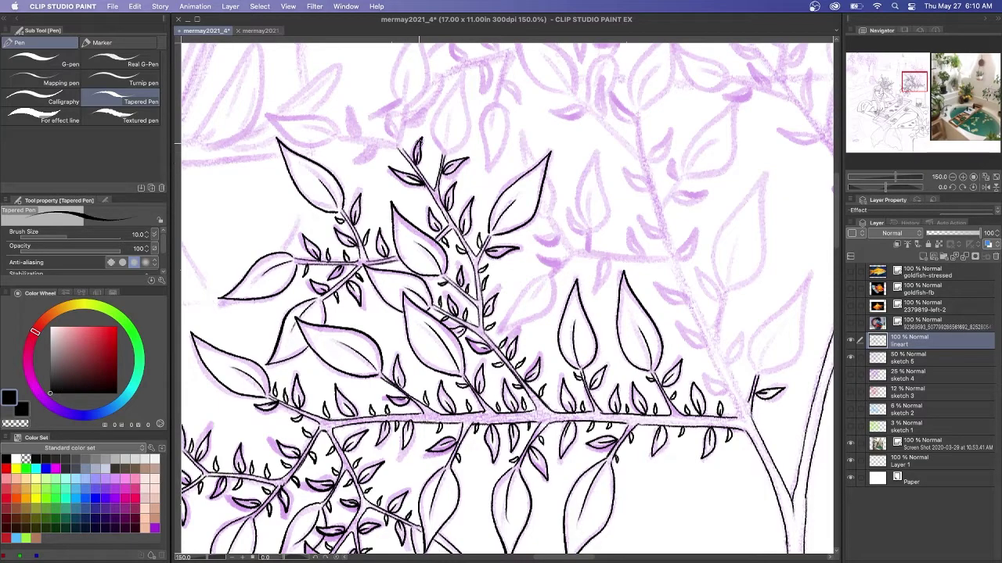
Ink the upright large leaf and tiny leaf on the right twig near the top of the diagonal branch.
{"action": "left_click_drag", "start_coordinate": [357, 119], "coordinate": [451, 160]}
{"action": "left_click_drag", "start_coordinate": [541, 195], "coordinate": [560, 115]}
{"action": "mouse_move", "coordinate": [559, 114]}
{"action": "left_mouse_down"}
{"action": "mouse_move", "coordinate": [528, 173]}
{"action": "mouse_move", "coordinate": [540, 194]}
{"action": "left_mouse_up"}
{"action": "left_click_drag", "start_coordinate": [534, 206], "coordinate": [531, 196]}
Ink the two end twigs at the diagonal branch's tip with their small leaves and two large leaves.
{"action": "left_click_drag", "start_coordinate": [503, 146], "coordinate": [493, 184]}
{"action": "mouse_move", "coordinate": [437, 175]}
{"action": "left_mouse_down"}
{"action": "mouse_move", "coordinate": [487, 185]}
{"action": "mouse_move", "coordinate": [496, 177]}
{"action": "mouse_move", "coordinate": [486, 154]}
{"action": "left_mouse_up"}
{"action": "left_click_drag", "start_coordinate": [498, 164], "coordinate": [518, 148]}
{"action": "mouse_move", "coordinate": [474, 184]}
{"action": "left_mouse_down"}
{"action": "mouse_move", "coordinate": [454, 200]}
{"action": "mouse_move", "coordinate": [443, 148]}
{"action": "left_mouse_up"}
{"action": "mouse_move", "coordinate": [436, 178]}
{"action": "left_mouse_down"}
{"action": "mouse_move", "coordinate": [415, 155]}
{"action": "mouse_move", "coordinate": [362, 155]}
{"action": "left_mouse_up"}
{"action": "left_click_drag", "start_coordinate": [361, 155], "coordinate": [435, 178]}
{"action": "left_click_drag", "start_coordinate": [502, 147], "coordinate": [514, 64]}
{"action": "left_click_drag", "start_coordinate": [514, 64], "coordinate": [501, 147]}
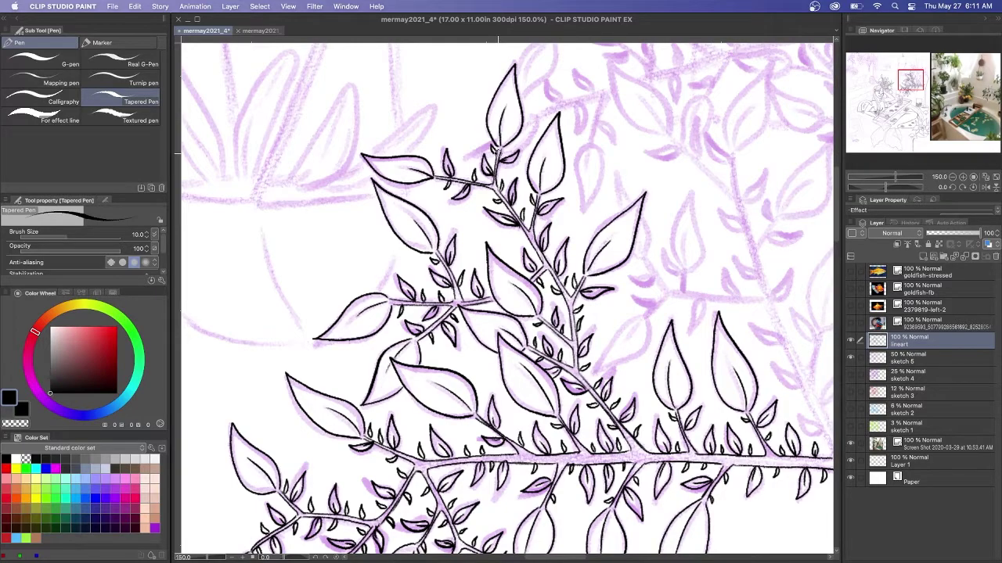
Ink the large leaf and tiny leaves on the short twig where the horizontal branch meets the trunk's fork.
{"action": "left_click_drag", "start_coordinate": [909, 78], "coordinate": [912, 82]}
{"action": "left_click_drag", "start_coordinate": [722, 303], "coordinate": [758, 207]}
{"action": "left_click_drag", "start_coordinate": [756, 208], "coordinate": [702, 306]}
{"action": "left_click_drag", "start_coordinate": [732, 260], "coordinate": [710, 291]}
{"action": "left_click_drag", "start_coordinate": [699, 338], "coordinate": [707, 342]}
{"action": "left_click_drag", "start_coordinate": [694, 307], "coordinate": [699, 320]}
Ink the branch rising from the trunk's fork, its left side branch with twigs, and the two large leaves at that side branch's end.
{"action": "mouse_move", "coordinate": [672, 225]}
{"action": "left_mouse_down"}
{"action": "mouse_move", "coordinate": [664, 275]}
{"action": "mouse_move", "coordinate": [693, 335]}
{"action": "mouse_move", "coordinate": [675, 323]}
{"action": "mouse_move", "coordinate": [688, 352]}
{"action": "left_mouse_up"}
{"action": "mouse_move", "coordinate": [618, 191]}
{"action": "left_mouse_down"}
{"action": "mouse_move", "coordinate": [655, 257]}
{"action": "mouse_move", "coordinate": [533, 180]}
{"action": "mouse_move", "coordinate": [516, 189]}
{"action": "left_mouse_up"}
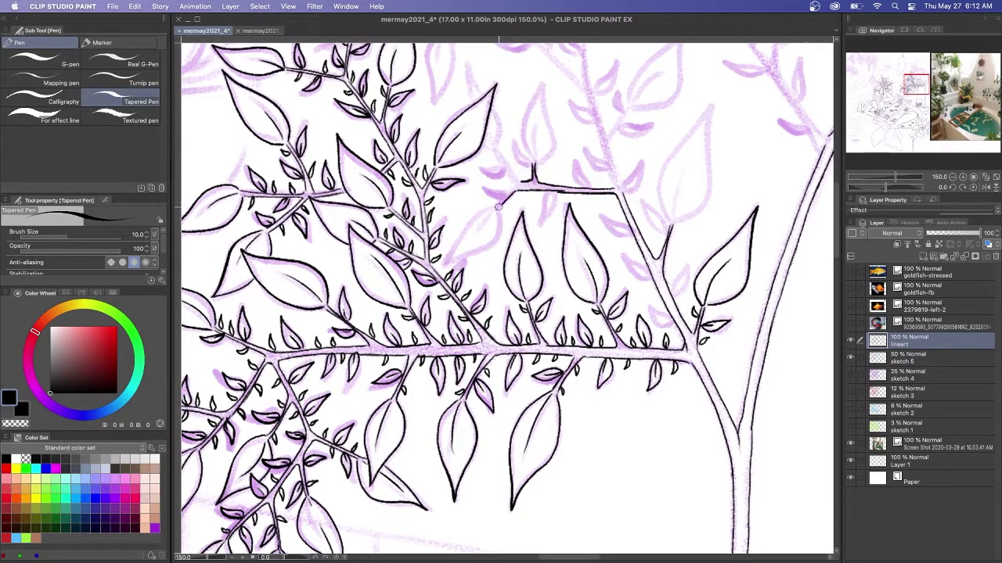
{"action": "mouse_move", "coordinate": [495, 148]}
{"action": "left_mouse_down"}
{"action": "mouse_move", "coordinate": [510, 185]}
{"action": "mouse_move", "coordinate": [448, 261]}
{"action": "left_mouse_up"}
{"action": "left_click_drag", "start_coordinate": [492, 209], "coordinate": [447, 263]}
{"action": "left_click_drag", "start_coordinate": [484, 222], "coordinate": [476, 233]}
{"action": "mouse_move", "coordinate": [497, 147]}
{"action": "left_mouse_down"}
{"action": "mouse_move", "coordinate": [501, 117]}
{"action": "mouse_move", "coordinate": [468, 64]}
{"action": "left_mouse_up"}
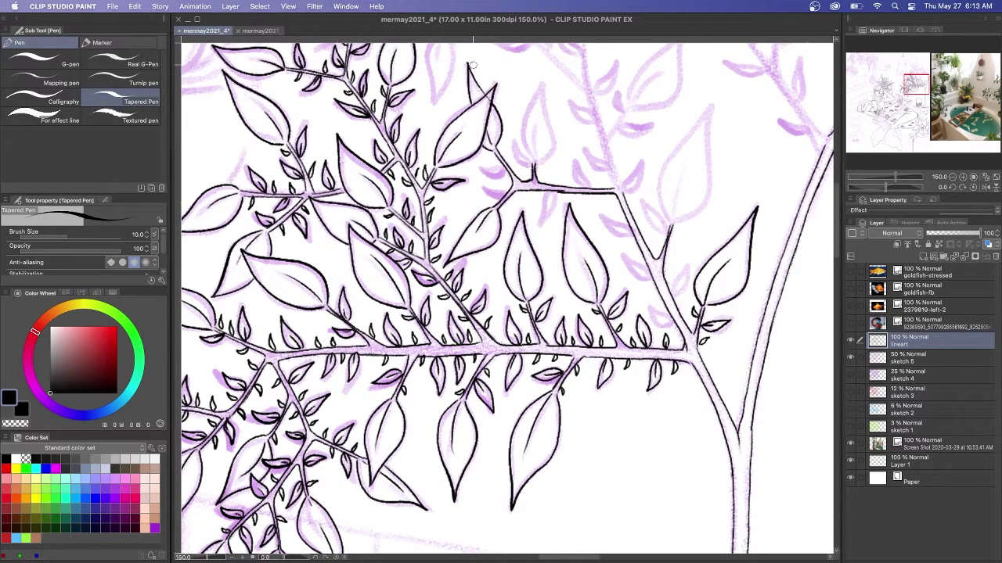
Ink the upright large leaf on the horizontal side twig and the tall leaf on the right-hand twig of the fork branch.
{"action": "mouse_move", "coordinate": [533, 161]}
{"action": "left_mouse_down"}
{"action": "mouse_move", "coordinate": [539, 90]}
{"action": "mouse_move", "coordinate": [531, 166]}
{"action": "mouse_move", "coordinate": [478, 166]}
{"action": "mouse_move", "coordinate": [488, 196]}
{"action": "left_mouse_up"}
{"action": "left_click_drag", "start_coordinate": [548, 191], "coordinate": [550, 199]}
{"action": "mouse_move", "coordinate": [672, 225]}
{"action": "left_mouse_down"}
{"action": "mouse_move", "coordinate": [708, 167]}
{"action": "mouse_move", "coordinate": [710, 109]}
{"action": "left_mouse_up"}
{"action": "left_click_drag", "start_coordinate": [710, 109], "coordinate": [670, 222]}
{"action": "left_click_drag", "start_coordinate": [682, 174], "coordinate": [668, 233]}
Ink the small and tiny leaves along the branch rising from the trunk's fork and along its horizontal side branch.
{"action": "mouse_move", "coordinate": [673, 296]}
{"action": "left_mouse_down"}
{"action": "mouse_move", "coordinate": [693, 266]}
{"action": "mouse_move", "coordinate": [673, 297]}
{"action": "left_mouse_up"}
{"action": "mouse_move", "coordinate": [674, 324]}
{"action": "left_mouse_down"}
{"action": "mouse_move", "coordinate": [650, 304]}
{"action": "mouse_move", "coordinate": [624, 253]}
{"action": "left_mouse_up"}
{"action": "left_click_drag", "start_coordinate": [635, 238], "coordinate": [601, 214]}
{"action": "left_click_drag", "start_coordinate": [601, 215], "coordinate": [633, 235]}
{"action": "mouse_move", "coordinate": [687, 322]}
{"action": "left_mouse_down"}
{"action": "mouse_move", "coordinate": [670, 274]}
{"action": "mouse_move", "coordinate": [648, 284]}
{"action": "left_mouse_up"}
{"action": "left_click_drag", "start_coordinate": [678, 254], "coordinate": [628, 229]}
{"action": "mouse_move", "coordinate": [644, 225]}
{"action": "left_mouse_down"}
{"action": "mouse_move", "coordinate": [636, 207]}
{"action": "mouse_move", "coordinate": [623, 208]}
{"action": "left_mouse_up"}
{"action": "mouse_move", "coordinate": [584, 186]}
{"action": "left_mouse_down"}
{"action": "mouse_move", "coordinate": [578, 161]}
{"action": "mouse_move", "coordinate": [587, 186]}
{"action": "left_mouse_up"}
{"action": "left_click_drag", "start_coordinate": [595, 187], "coordinate": [597, 177]}
{"action": "mouse_move", "coordinate": [569, 187]}
{"action": "left_mouse_down"}
{"action": "mouse_move", "coordinate": [568, 174]}
{"action": "mouse_move", "coordinate": [530, 168]}
{"action": "left_mouse_up"}
{"action": "left_click_drag", "start_coordinate": [534, 166], "coordinate": [496, 186]}
Ink the outlines of the fork branch's upper continuation and its left end twig.
{"action": "scroll", "coordinate": [510, 183], "scroll_direction": "up", "scroll_amount": 5}
{"action": "left_click_drag", "start_coordinate": [583, 193], "coordinate": [580, 269]}
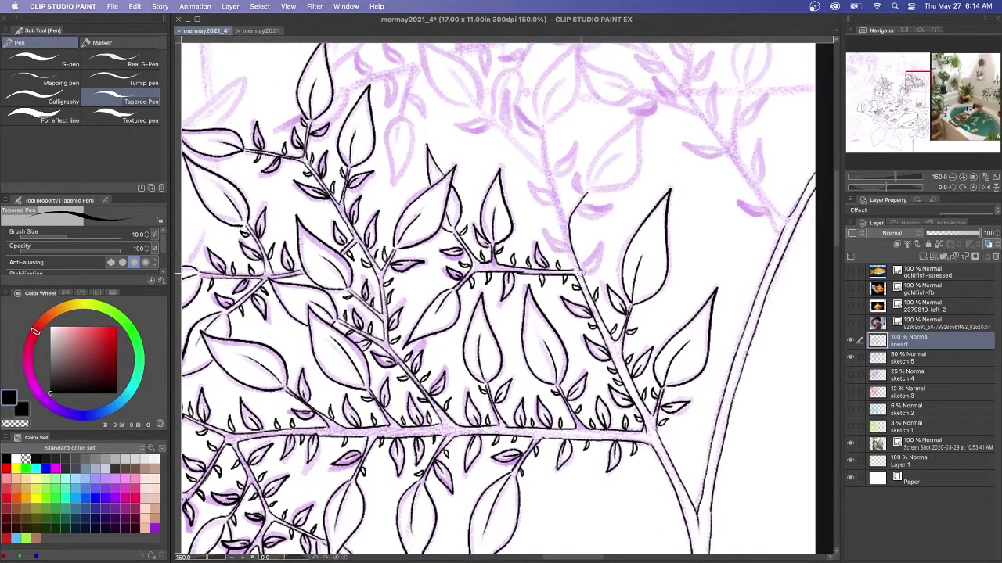
{"action": "left_click_drag", "start_coordinate": [544, 125], "coordinate": [560, 210]}
{"action": "left_click_drag", "start_coordinate": [483, 112], "coordinate": [541, 162]}
{"action": "left_click_drag", "start_coordinate": [543, 127], "coordinate": [542, 161]}
{"action": "left_click_drag", "start_coordinate": [481, 112], "coordinate": [548, 177]}
{"action": "mouse_move", "coordinate": [584, 272]}
{"action": "left_mouse_down"}
{"action": "mouse_move", "coordinate": [602, 254]}
{"action": "mouse_move", "coordinate": [595, 286]}
{"action": "left_mouse_up"}
Ink the large leaves at the upper end of the fork branch, including the upright leaf at its tip.
{"action": "mouse_move", "coordinate": [570, 252]}
{"action": "left_mouse_down"}
{"action": "mouse_move", "coordinate": [558, 230]}
{"action": "mouse_move", "coordinate": [609, 206]}
{"action": "mouse_move", "coordinate": [644, 116]}
{"action": "mouse_move", "coordinate": [584, 190]}
{"action": "left_mouse_up"}
{"action": "mouse_move", "coordinate": [579, 196]}
{"action": "left_mouse_down"}
{"action": "mouse_move", "coordinate": [578, 178]}
{"action": "mouse_move", "coordinate": [530, 183]}
{"action": "left_mouse_up"}
{"action": "mouse_move", "coordinate": [553, 176]}
{"action": "left_mouse_down"}
{"action": "mouse_move", "coordinate": [578, 147]}
{"action": "mouse_move", "coordinate": [552, 175]}
{"action": "left_mouse_up"}
{"action": "mouse_move", "coordinate": [557, 196]}
{"action": "left_mouse_down"}
{"action": "mouse_move", "coordinate": [567, 181]}
{"action": "mouse_move", "coordinate": [561, 235]}
{"action": "mouse_move", "coordinate": [575, 262]}
{"action": "left_mouse_up"}
{"action": "left_click_drag", "start_coordinate": [558, 206], "coordinate": [598, 115]}
{"action": "mouse_move", "coordinate": [598, 115]}
{"action": "left_mouse_down"}
{"action": "mouse_move", "coordinate": [576, 135]}
{"action": "mouse_move", "coordinate": [556, 207]}
{"action": "left_mouse_up"}
Ink the small and tiny leaves along the upper part of the fork branch and its left end twig.
{"action": "left_click_drag", "start_coordinate": [558, 184], "coordinate": [571, 163]}
{"action": "left_click_drag", "start_coordinate": [554, 218], "coordinate": [530, 188]}
{"action": "mouse_move", "coordinate": [494, 190]}
{"action": "left_mouse_down"}
{"action": "mouse_move", "coordinate": [432, 116]}
{"action": "mouse_move", "coordinate": [493, 191]}
{"action": "left_mouse_up"}
{"action": "left_click_drag", "start_coordinate": [483, 180], "coordinate": [457, 149]}
{"action": "mouse_move", "coordinate": [501, 205]}
{"action": "left_mouse_down"}
{"action": "mouse_move", "coordinate": [470, 209]}
{"action": "mouse_move", "coordinate": [501, 206]}
{"action": "left_mouse_up"}
{"action": "left_click_drag", "start_coordinate": [551, 238], "coordinate": [520, 178]}
{"action": "left_click_drag", "start_coordinate": [519, 178], "coordinate": [522, 211]}
{"action": "left_click_drag", "start_coordinate": [518, 219], "coordinate": [508, 224]}
{"action": "left_click_drag", "start_coordinate": [502, 183], "coordinate": [503, 197]}
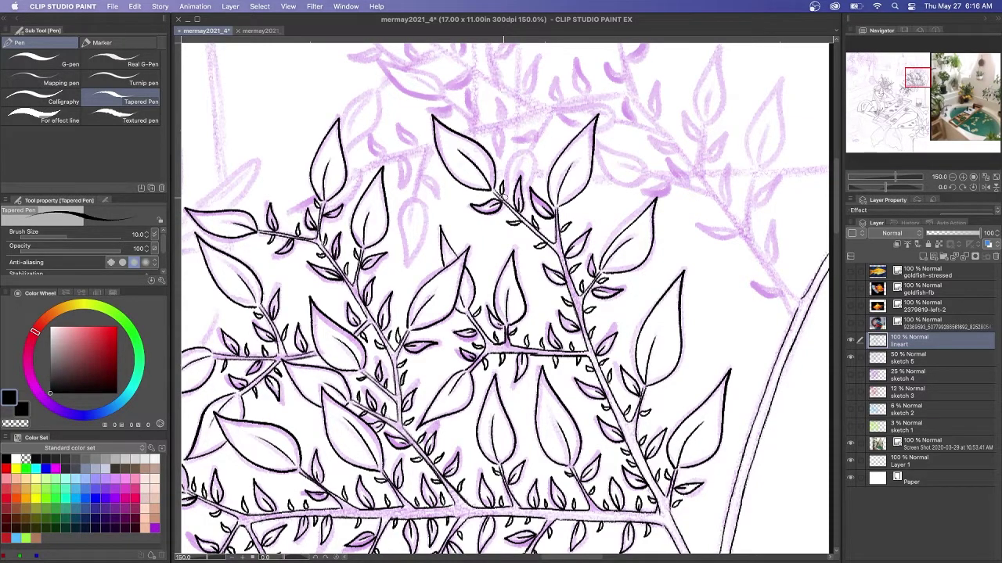
Ink the outlines of the higher branch growing from the trunk's right limb, with its short side twigs.
{"action": "mouse_move", "coordinate": [740, 231]}
{"action": "left_mouse_down"}
{"action": "mouse_move", "coordinate": [792, 316]}
{"action": "mouse_move", "coordinate": [748, 235]}
{"action": "left_mouse_up"}
{"action": "mouse_move", "coordinate": [756, 176]}
{"action": "left_mouse_down"}
{"action": "mouse_move", "coordinate": [748, 235]}
{"action": "mouse_move", "coordinate": [715, 196]}
{"action": "mouse_move", "coordinate": [701, 126]}
{"action": "left_mouse_up"}
{"action": "mouse_move", "coordinate": [650, 172]}
{"action": "left_mouse_down"}
{"action": "mouse_move", "coordinate": [700, 181]}
{"action": "mouse_move", "coordinate": [617, 122]}
{"action": "left_mouse_up"}
{"action": "scroll", "coordinate": [778, 335], "scroll_direction": "up", "scroll_amount": 3}
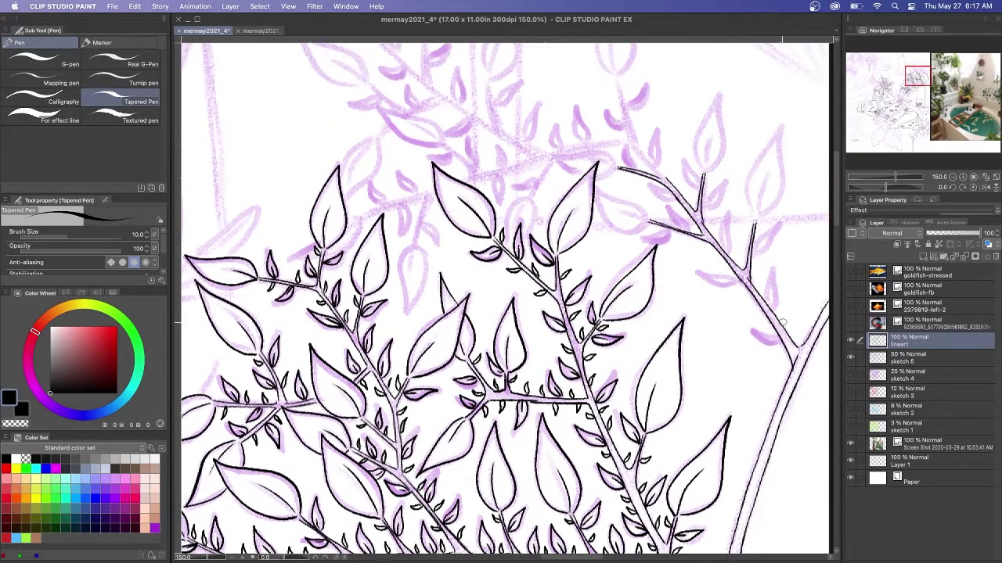
Ink the large leaves on the higher branch's side twigs and the small leaves beside them.
{"action": "mouse_move", "coordinate": [773, 312]}
{"action": "left_mouse_down"}
{"action": "mouse_move", "coordinate": [774, 270]}
{"action": "mouse_move", "coordinate": [709, 274]}
{"action": "mouse_move", "coordinate": [774, 232]}
{"action": "mouse_move", "coordinate": [774, 139]}
{"action": "left_mouse_up"}
{"action": "left_click_drag", "start_coordinate": [728, 251], "coordinate": [724, 223]}
{"action": "mouse_move", "coordinate": [654, 225]}
{"action": "left_mouse_down"}
{"action": "mouse_move", "coordinate": [623, 208]}
{"action": "mouse_move", "coordinate": [669, 235]}
{"action": "left_mouse_up"}
{"action": "left_click_drag", "start_coordinate": [702, 173], "coordinate": [699, 205]}
{"action": "mouse_move", "coordinate": [704, 205]}
{"action": "left_mouse_down"}
{"action": "mouse_move", "coordinate": [724, 183]}
{"action": "mouse_move", "coordinate": [685, 156]}
{"action": "left_mouse_up"}
{"action": "left_click_drag", "start_coordinate": [678, 200], "coordinate": [650, 187]}
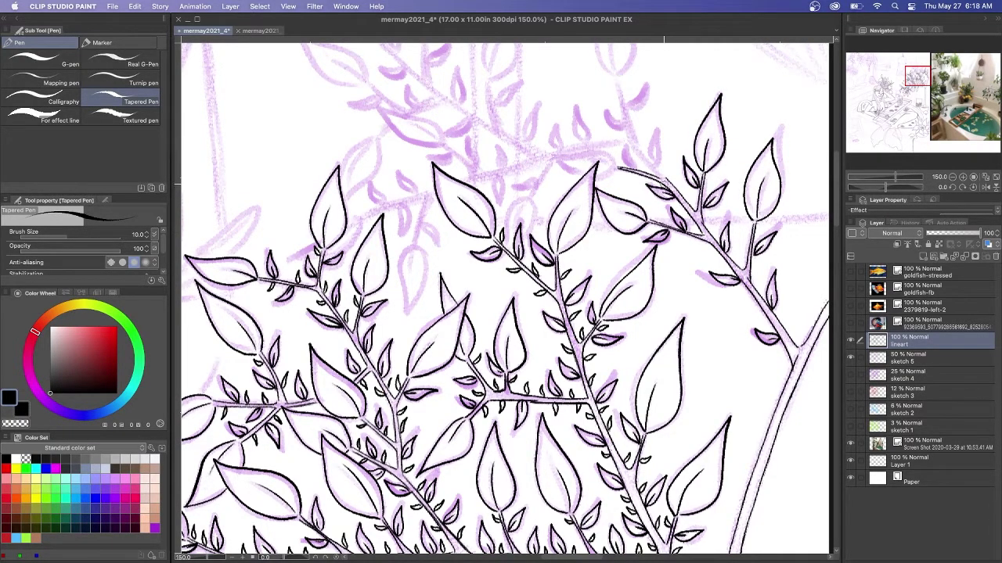
Ink the tiny leaves along the higher branch and its twigs, and the large leaf with small leaves at its left tip.
{"action": "left_click_drag", "start_coordinate": [785, 322], "coordinate": [795, 337]}
{"action": "left_click_drag", "start_coordinate": [787, 349], "coordinate": [779, 354]}
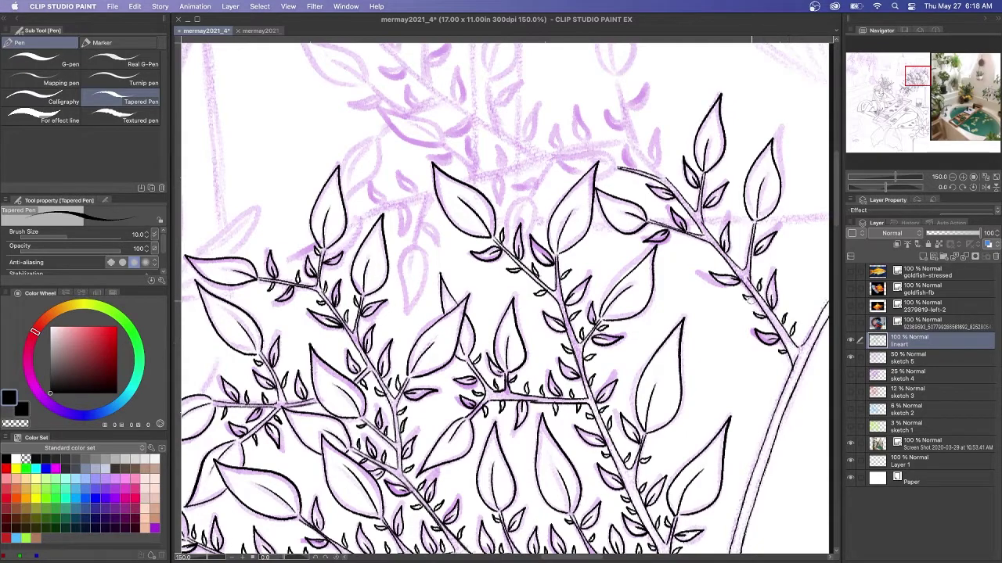
{"action": "left_click_drag", "start_coordinate": [750, 227], "coordinate": [743, 241]}
{"action": "left_click_drag", "start_coordinate": [750, 244], "coordinate": [744, 251]}
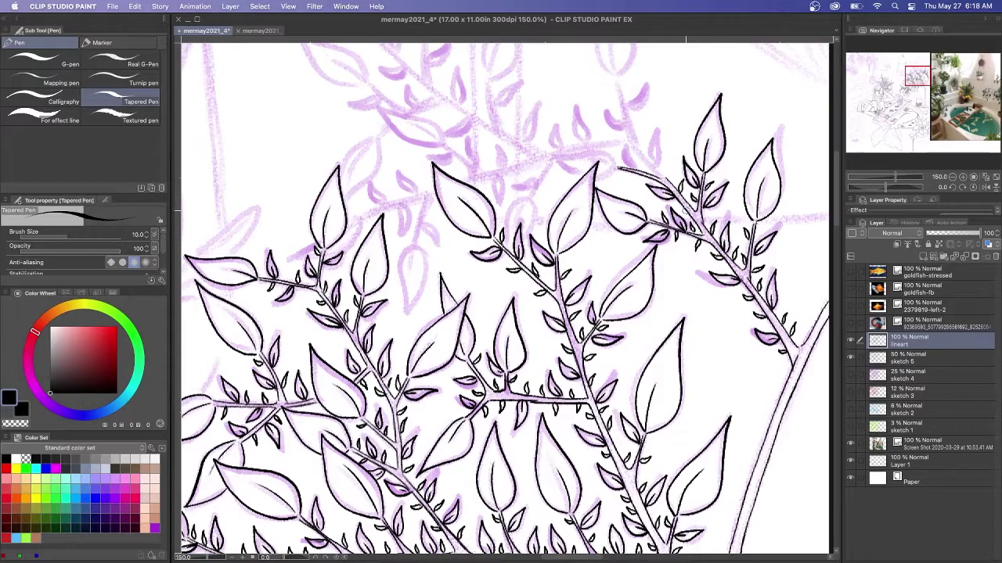
{"action": "mouse_move", "coordinate": [612, 157]}
{"action": "left_mouse_down"}
{"action": "mouse_move", "coordinate": [596, 175]}
{"action": "mouse_move", "coordinate": [601, 159]}
{"action": "mouse_move", "coordinate": [577, 159]}
{"action": "mouse_move", "coordinate": [585, 178]}
{"action": "mouse_move", "coordinate": [631, 168]}
{"action": "left_mouse_up"}
{"action": "mouse_move", "coordinate": [645, 161]}
{"action": "left_mouse_down"}
{"action": "mouse_move", "coordinate": [648, 173]}
{"action": "mouse_move", "coordinate": [632, 178]}
{"action": "mouse_move", "coordinate": [651, 171]}
{"action": "left_mouse_up"}
{"action": "left_click_drag", "start_coordinate": [659, 129], "coordinate": [656, 163]}
{"action": "left_click_drag", "start_coordinate": [665, 165], "coordinate": [668, 174]}
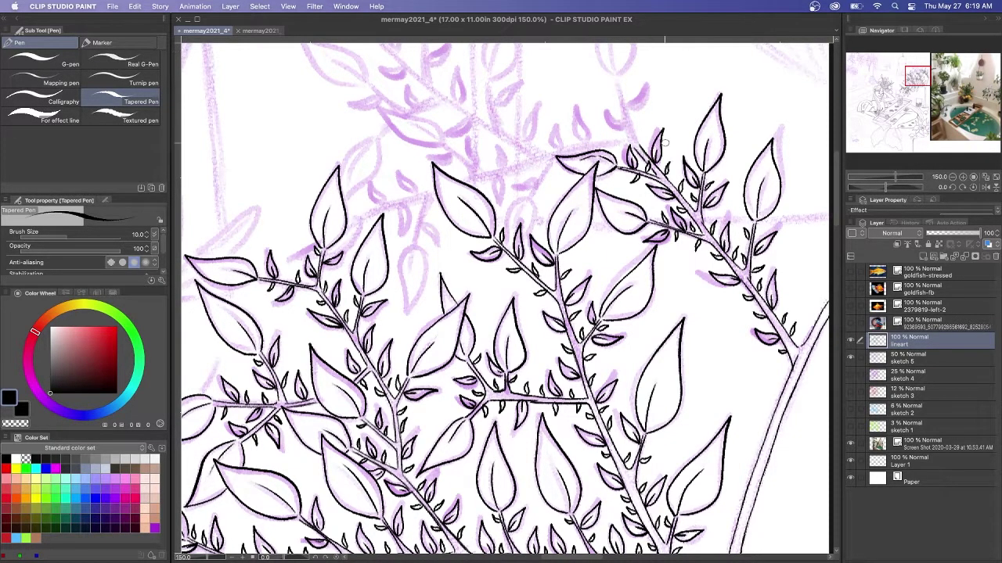
Ink the branch section extending left from the higher branch, and its upright twig with one large leaf and small leaves.
{"action": "left_click_drag", "start_coordinate": [918, 76], "coordinate": [914, 73]}
{"action": "mouse_move", "coordinate": [737, 149]}
{"action": "left_mouse_down"}
{"action": "mouse_move", "coordinate": [751, 207]}
{"action": "mouse_move", "coordinate": [702, 219]}
{"action": "left_mouse_up"}
{"action": "left_click_drag", "start_coordinate": [749, 206], "coordinate": [704, 211]}
{"action": "left_click_drag", "start_coordinate": [739, 144], "coordinate": [732, 55]}
{"action": "mouse_move", "coordinate": [732, 55]}
{"action": "left_mouse_down"}
{"action": "mouse_move", "coordinate": [739, 146]}
{"action": "mouse_move", "coordinate": [769, 155]}
{"action": "left_mouse_up"}
{"action": "mouse_move", "coordinate": [745, 191]}
{"action": "left_mouse_down"}
{"action": "mouse_move", "coordinate": [728, 181]}
{"action": "mouse_move", "coordinate": [763, 166]}
{"action": "left_mouse_up"}
{"action": "left_click_drag", "start_coordinate": [747, 192], "coordinate": [734, 187]}
Ink the drooping twig with its large hanging leaf under the left-extending branch, plus the small and tiny leaves above it.
{"action": "left_click_drag", "start_coordinate": [675, 227], "coordinate": [656, 262]}
{"action": "left_click_drag", "start_coordinate": [658, 252], "coordinate": [636, 253]}
{"action": "left_click_drag", "start_coordinate": [645, 311], "coordinate": [635, 264]}
{"action": "left_click_drag", "start_coordinate": [635, 264], "coordinate": [634, 318]}
{"action": "left_click_drag", "start_coordinate": [706, 210], "coordinate": [696, 175]}
{"action": "left_click_drag", "start_coordinate": [697, 175], "coordinate": [711, 208]}
{"action": "mouse_move", "coordinate": [678, 216]}
{"action": "left_mouse_down"}
{"action": "mouse_move", "coordinate": [679, 191]}
{"action": "mouse_move", "coordinate": [683, 214]}
{"action": "left_mouse_up"}
{"action": "left_click_drag", "start_coordinate": [726, 196], "coordinate": [730, 207]}
Continue the left-extending branch outward with its small leaves, and ink the large leaf on its upper-left twig.
{"action": "left_click_drag", "start_coordinate": [691, 206], "coordinate": [598, 249]}
{"action": "left_click_drag", "start_coordinate": [623, 200], "coordinate": [673, 222]}
{"action": "mouse_move", "coordinate": [624, 203]}
{"action": "left_mouse_down"}
{"action": "mouse_move", "coordinate": [658, 224]}
{"action": "mouse_move", "coordinate": [593, 207]}
{"action": "left_mouse_up"}
{"action": "mouse_move", "coordinate": [626, 235]}
{"action": "left_mouse_down"}
{"action": "mouse_move", "coordinate": [616, 177]}
{"action": "mouse_move", "coordinate": [628, 203]}
{"action": "left_mouse_up"}
{"action": "left_click_drag", "start_coordinate": [609, 152], "coordinate": [619, 191]}
{"action": "left_click_drag", "start_coordinate": [565, 208], "coordinate": [504, 173]}
{"action": "left_click_drag", "start_coordinate": [504, 173], "coordinate": [561, 212]}
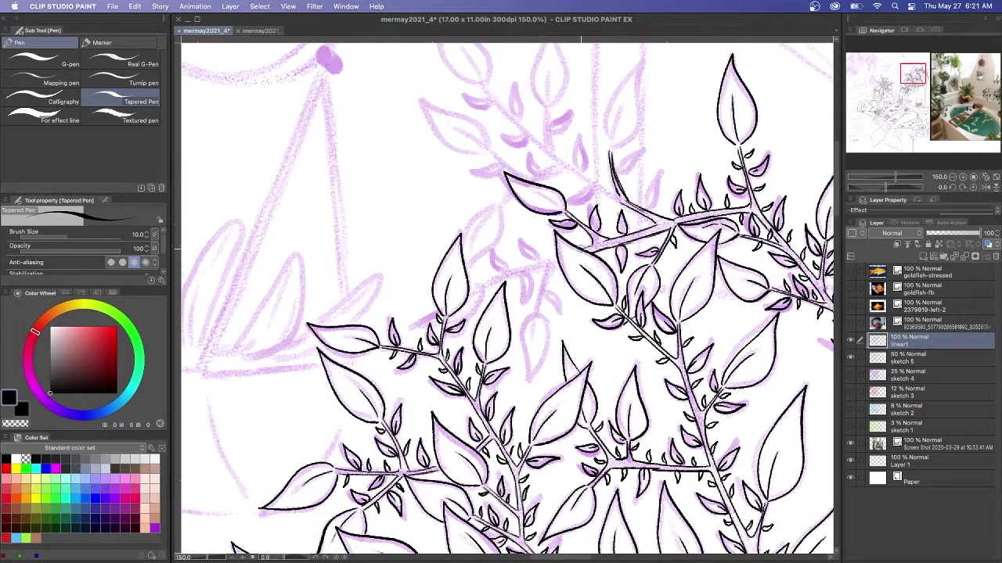
Ink the branch's far left end with its hanging large leaf and the surrounding small and tiny leaves.
{"action": "mouse_move", "coordinate": [550, 269]}
{"action": "left_mouse_down"}
{"action": "mouse_move", "coordinate": [520, 268]}
{"action": "mouse_move", "coordinate": [484, 286]}
{"action": "left_mouse_up"}
{"action": "mouse_move", "coordinate": [532, 315]}
{"action": "left_mouse_down"}
{"action": "mouse_move", "coordinate": [528, 374]}
{"action": "mouse_move", "coordinate": [557, 313]}
{"action": "left_mouse_up"}
{"action": "left_click_drag", "start_coordinate": [522, 300], "coordinate": [531, 269]}
{"action": "left_click_drag", "start_coordinate": [537, 258], "coordinate": [520, 234]}
{"action": "left_click_drag", "start_coordinate": [506, 274], "coordinate": [493, 252]}
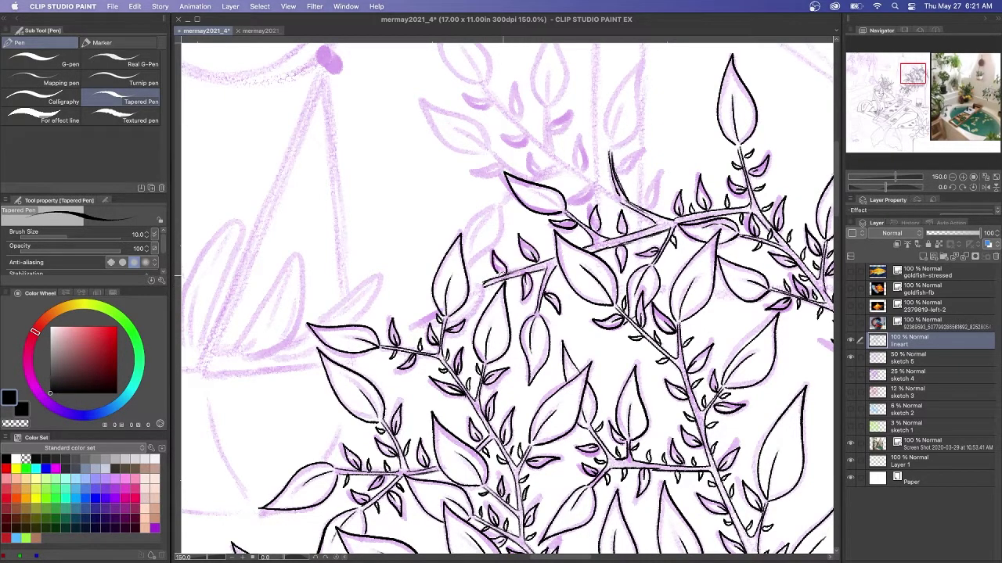
{"action": "left_click_drag", "start_coordinate": [484, 286], "coordinate": [447, 321]}
{"action": "left_click_drag", "start_coordinate": [490, 283], "coordinate": [494, 295]}
{"action": "left_click_drag", "start_coordinate": [514, 262], "coordinate": [524, 289]}
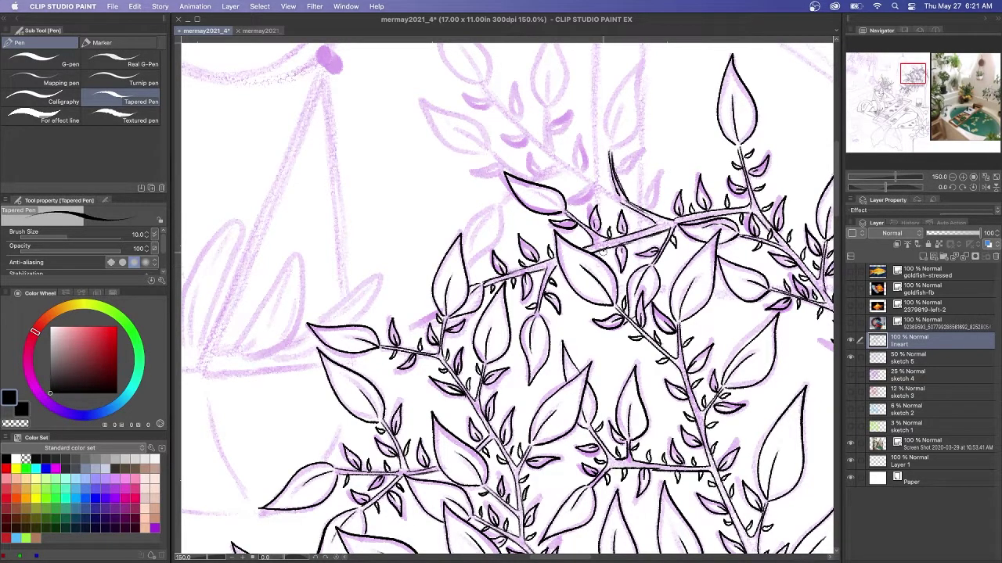
Ink the upright large leaf on the curved twig at the top of the tree, with small and tiny leaves around it.
{"action": "left_click_drag", "start_coordinate": [507, 174], "coordinate": [480, 255]}
{"action": "mouse_move", "coordinate": [588, 229]}
{"action": "left_mouse_down"}
{"action": "mouse_move", "coordinate": [618, 146]}
{"action": "mouse_move", "coordinate": [582, 226]}
{"action": "left_mouse_up"}
{"action": "left_click_drag", "start_coordinate": [588, 206], "coordinate": [600, 181]}
{"action": "mouse_move", "coordinate": [588, 254]}
{"action": "left_mouse_down"}
{"action": "mouse_move", "coordinate": [616, 233]}
{"action": "mouse_move", "coordinate": [590, 256]}
{"action": "left_mouse_up"}
{"action": "left_click_drag", "start_coordinate": [617, 288], "coordinate": [634, 255]}
{"action": "left_click_drag", "start_coordinate": [634, 255], "coordinate": [620, 292]}
Ink the topmost branch reaching up to the left with its twigs, and the large leaf drooping from its lower twig.
{"action": "left_click_drag", "start_coordinate": [539, 250], "coordinate": [596, 285]}
{"action": "left_click_drag", "start_coordinate": [536, 243], "coordinate": [591, 281]}
{"action": "left_click_drag", "start_coordinate": [457, 166], "coordinate": [517, 226]}
{"action": "left_click_drag", "start_coordinate": [518, 189], "coordinate": [518, 226]}
{"action": "mouse_move", "coordinate": [520, 192]}
{"action": "left_mouse_down"}
{"action": "mouse_move", "coordinate": [525, 230]}
{"action": "mouse_move", "coordinate": [542, 247]}
{"action": "left_mouse_up"}
{"action": "mouse_move", "coordinate": [455, 170]}
{"action": "left_mouse_down"}
{"action": "mouse_move", "coordinate": [543, 255]}
{"action": "mouse_move", "coordinate": [479, 282]}
{"action": "mouse_move", "coordinate": [469, 327]}
{"action": "left_mouse_up"}
{"action": "left_click_drag", "start_coordinate": [474, 283], "coordinate": [448, 323]}
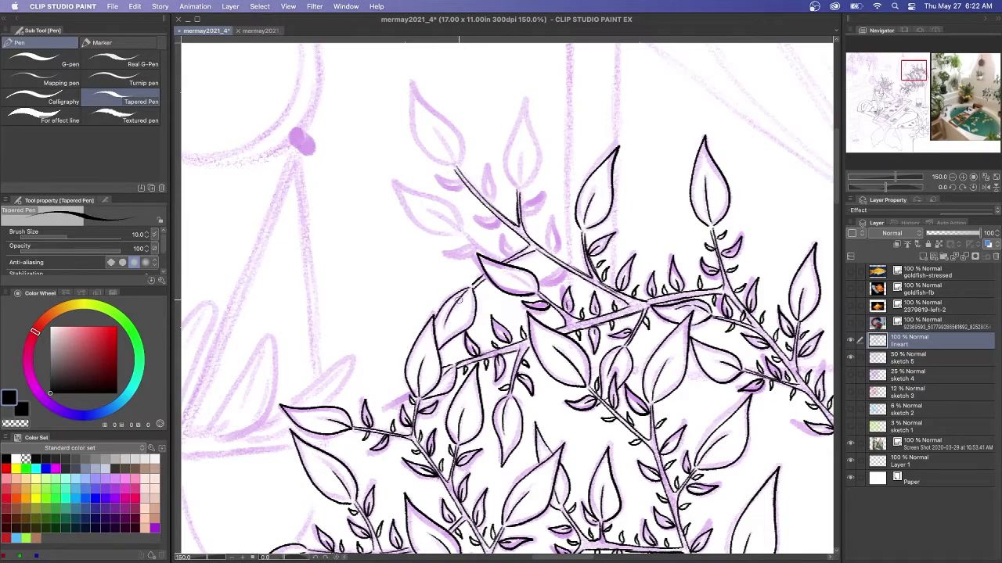
Ink the topmost branch's lower-left twig and the three large leaves at the ends of its twigs.
{"action": "left_click_drag", "start_coordinate": [461, 230], "coordinate": [493, 257]}
{"action": "left_click_drag", "start_coordinate": [460, 227], "coordinate": [392, 178]}
{"action": "left_click_drag", "start_coordinate": [392, 179], "coordinate": [460, 232]}
{"action": "left_click_drag", "start_coordinate": [457, 164], "coordinate": [417, 78]}
{"action": "left_click_drag", "start_coordinate": [416, 79], "coordinate": [453, 163]}
{"action": "left_click_drag", "start_coordinate": [519, 190], "coordinate": [527, 101]}
{"action": "left_click_drag", "start_coordinate": [527, 102], "coordinate": [516, 190]}
Ink the small leaves along the topmost branch and its lower-left twig.
{"action": "left_click_drag", "start_coordinate": [555, 254], "coordinate": [551, 216]}
{"action": "mouse_move", "coordinate": [544, 197]}
{"action": "left_mouse_down"}
{"action": "mouse_move", "coordinate": [524, 213]}
{"action": "mouse_move", "coordinate": [489, 169]}
{"action": "left_mouse_up"}
{"action": "left_click_drag", "start_coordinate": [468, 186], "coordinate": [436, 179]}
{"action": "left_click_drag", "start_coordinate": [501, 219], "coordinate": [466, 216]}
{"action": "left_click_drag", "start_coordinate": [567, 266], "coordinate": [545, 283]}
{"action": "mouse_move", "coordinate": [517, 235]}
{"action": "left_mouse_down"}
{"action": "mouse_move", "coordinate": [501, 258]}
{"action": "mouse_move", "coordinate": [473, 256]}
{"action": "left_mouse_up"}
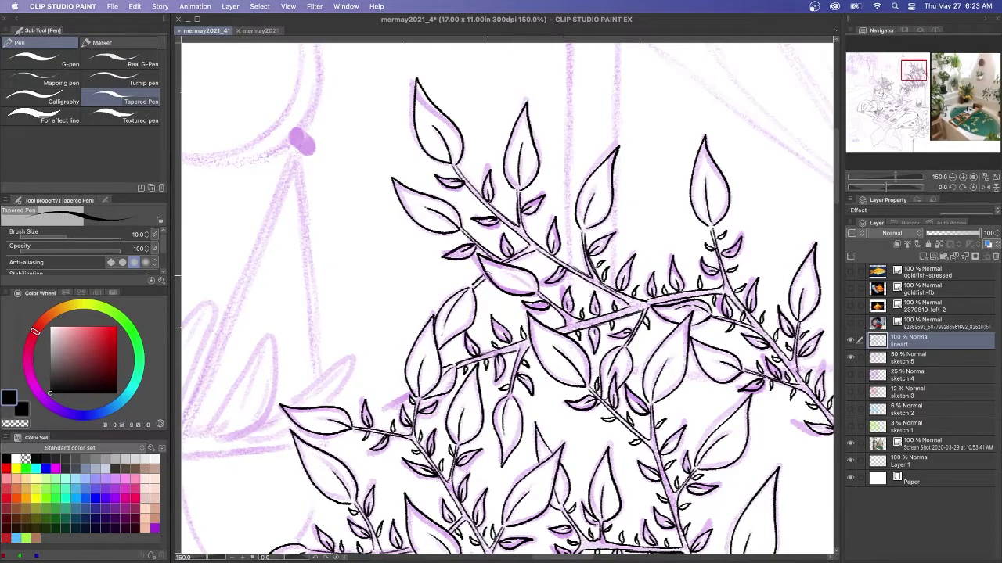
Fill the gaps along the topmost branch and its end twigs with tiny leaves.
{"action": "left_click_drag", "start_coordinate": [538, 230], "coordinate": [532, 244]}
{"action": "left_click_drag", "start_coordinate": [509, 204], "coordinate": [503, 219]}
{"action": "left_click_drag", "start_coordinate": [531, 191], "coordinate": [511, 232]}
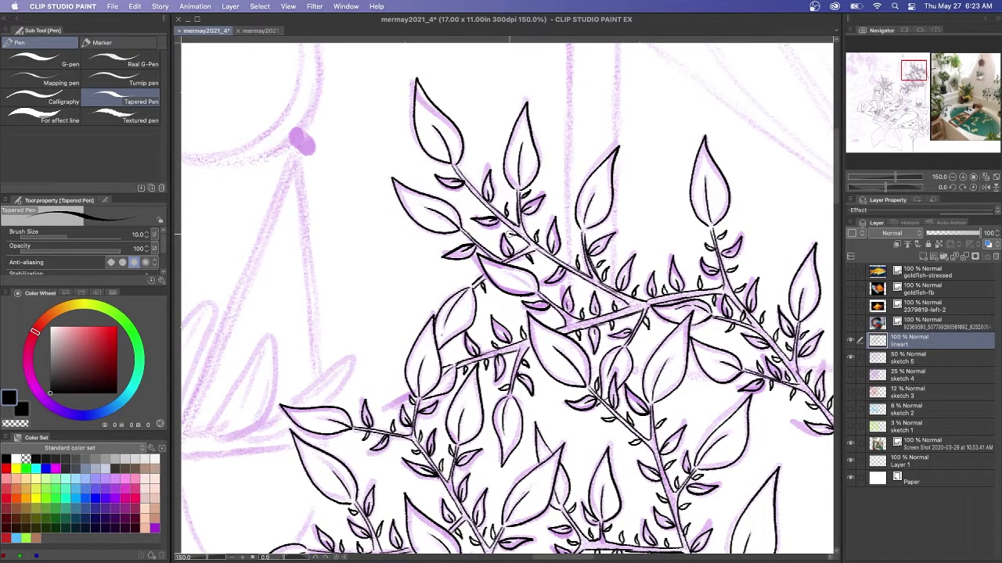
{"action": "left_click_drag", "start_coordinate": [464, 161], "coordinate": [467, 173]}
{"action": "left_click_drag", "start_coordinate": [474, 177], "coordinate": [471, 239]}
{"action": "left_click_drag", "start_coordinate": [487, 238], "coordinate": [498, 251]}
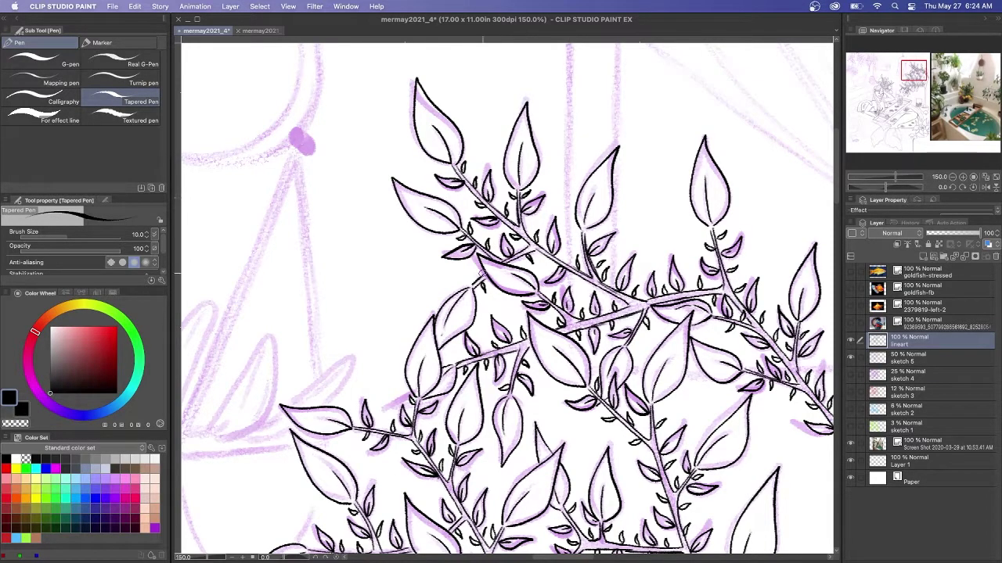
Ink the straight horizontal line and the two vertical window frame lines behind the tree's leaves.
{"action": "scroll", "coordinate": [639, 407], "scroll_direction": "down", "scroll_amount": 3}
{"action": "left_click", "coordinate": [909, 85]}
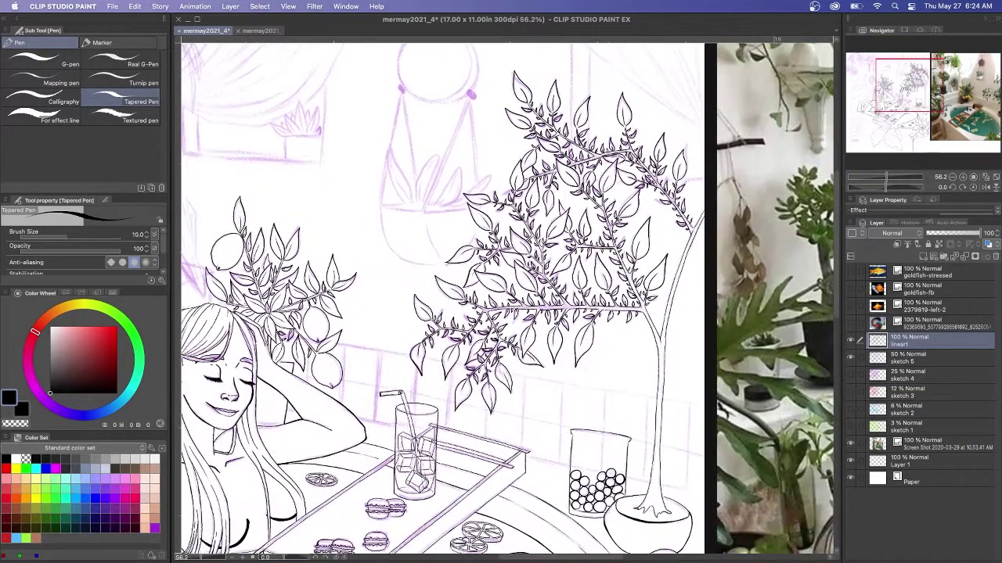
{"action": "left_click", "coordinate": [963, 177]}
{"action": "left_click", "coordinate": [963, 177]}
{"action": "left_click_drag", "start_coordinate": [914, 74], "coordinate": [918, 66]}
{"action": "left_click", "coordinate": [962, 177]}
{"action": "left_click", "coordinate": [918, 74]}
{"action": "left_click_drag", "start_coordinate": [561, 312], "coordinate": [822, 311]}
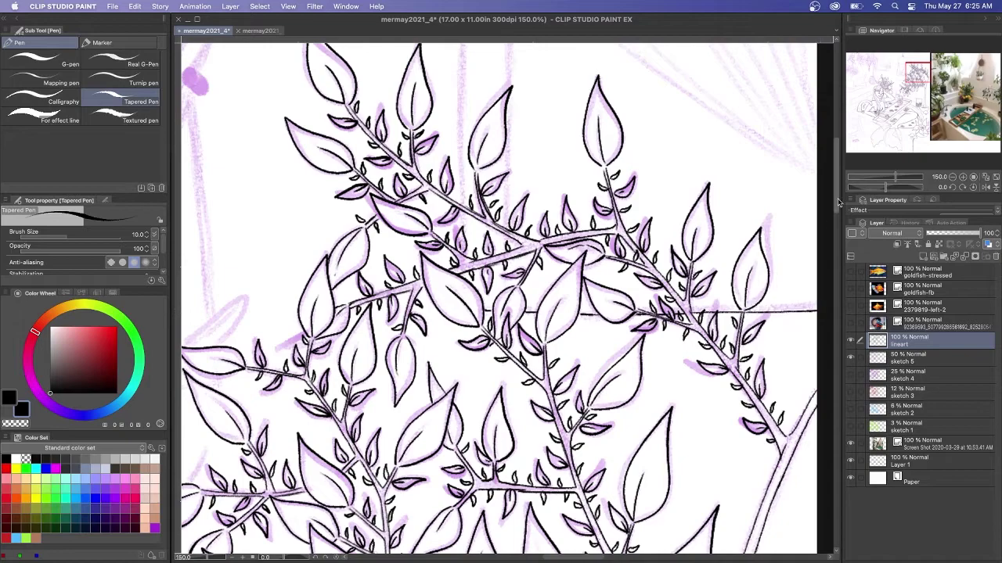
{"action": "scroll", "coordinate": [499, 297], "scroll_direction": "up", "scroll_amount": 5}
{"action": "left_click_drag", "start_coordinate": [461, 125], "coordinate": [460, 427]}
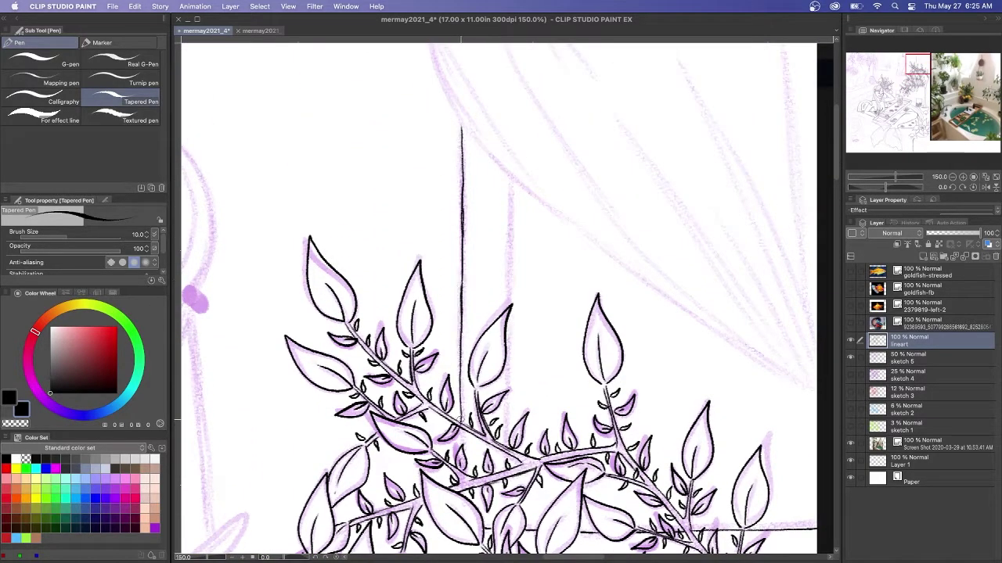
{"action": "left_click_drag", "start_coordinate": [512, 182], "coordinate": [509, 473]}
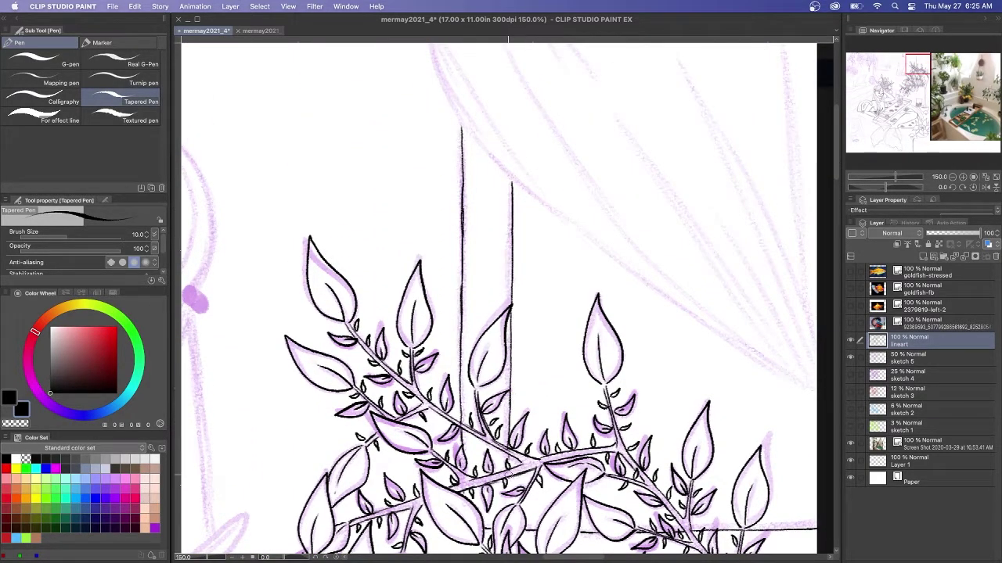
Ink the lower edge of the draped curtain, sweeping from the canvas top down to the right edge of the drawing.
{"action": "scroll", "coordinate": [510, 485], "scroll_direction": "up", "scroll_amount": 2}
{"action": "mouse_move", "coordinate": [424, 83]}
{"action": "left_mouse_down"}
{"action": "mouse_move", "coordinate": [455, 177]}
{"action": "mouse_move", "coordinate": [485, 221]}
{"action": "left_mouse_up"}
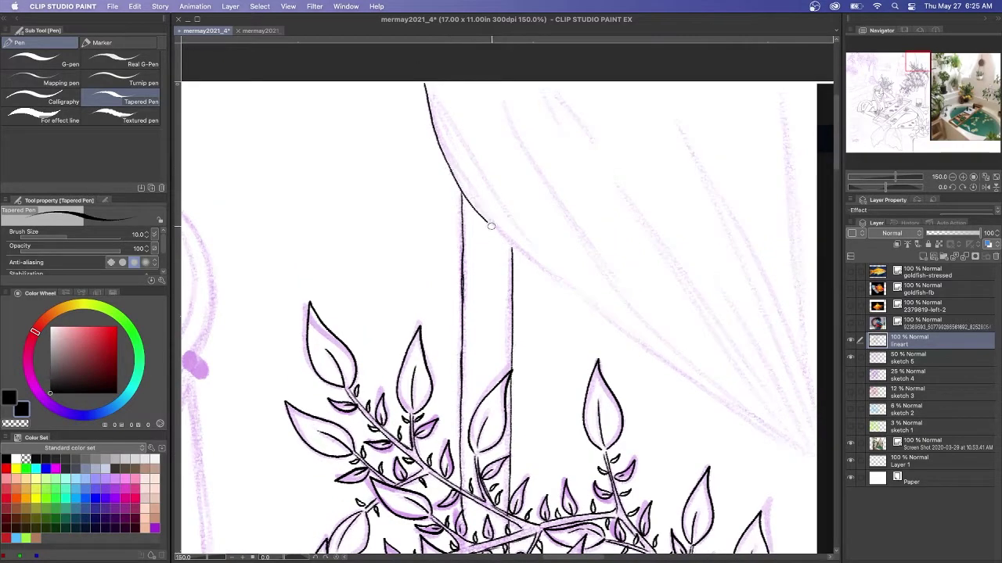
{"action": "left_click_drag", "start_coordinate": [547, 271], "coordinate": [817, 460]}
{"action": "left_click_drag", "start_coordinate": [631, 338], "coordinate": [817, 460]}
Ink the curtain's long fold lines converging toward its gathered lower-right corner.
{"action": "left_click_drag", "start_coordinate": [435, 95], "coordinate": [483, 197]}
{"action": "left_click_drag", "start_coordinate": [434, 95], "coordinate": [550, 264]}
{"action": "left_click_drag", "start_coordinate": [500, 99], "coordinate": [724, 391]}
{"action": "left_click_drag", "start_coordinate": [548, 187], "coordinate": [734, 396]}
{"action": "left_click_drag", "start_coordinate": [545, 91], "coordinate": [595, 147]}
{"action": "left_click_drag", "start_coordinate": [618, 185], "coordinate": [782, 428]}
{"action": "left_click_drag", "start_coordinate": [700, 261], "coordinate": [800, 430]}
{"action": "left_click_drag", "start_coordinate": [668, 124], "coordinate": [808, 432]}
{"action": "left_click_drag", "start_coordinate": [784, 146], "coordinate": [816, 425]}
{"action": "left_click_drag", "start_coordinate": [779, 92], "coordinate": [807, 295]}
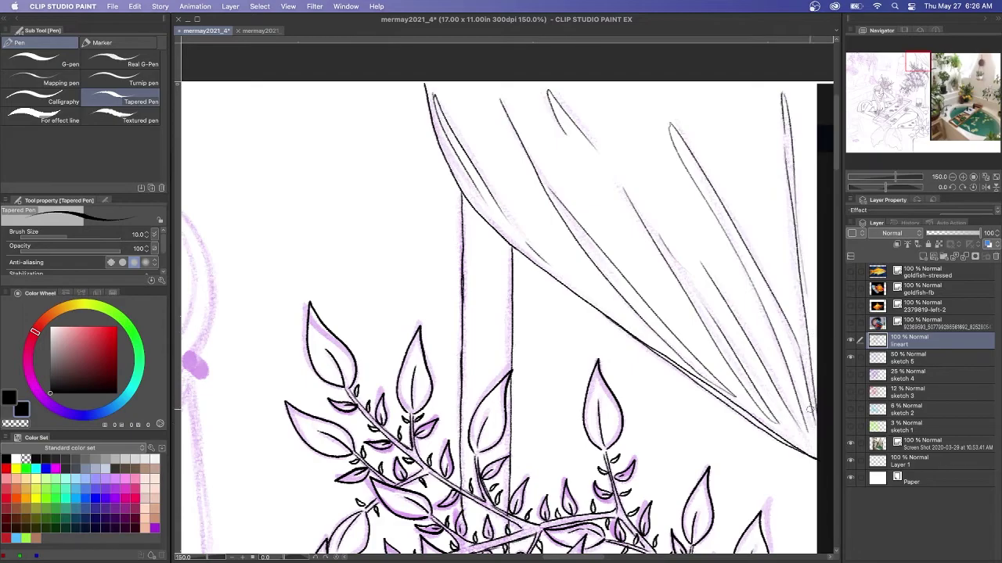
Hide the sketch 5 layer to examine the line art of the whole drawing, and show the layer again.
{"action": "scroll", "coordinate": [667, 307], "scroll_direction": "down", "scroll_amount": 5}
{"action": "scroll", "coordinate": [507, 299], "scroll_direction": "down", "scroll_amount": 4}
{"action": "key", "text": "super+0"}
{"action": "left_click", "coordinate": [851, 358]}
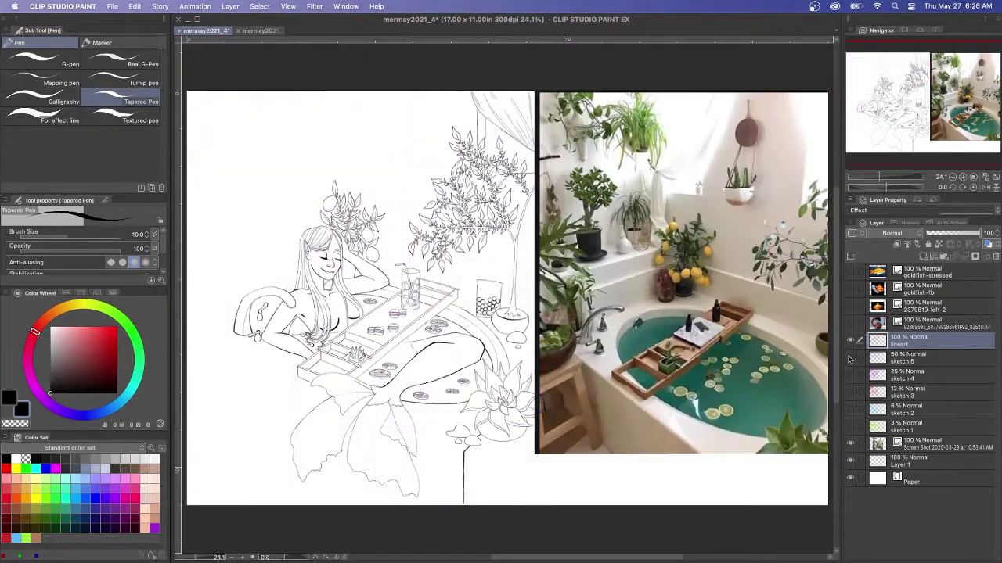
{"action": "left_click", "coordinate": [850, 358]}
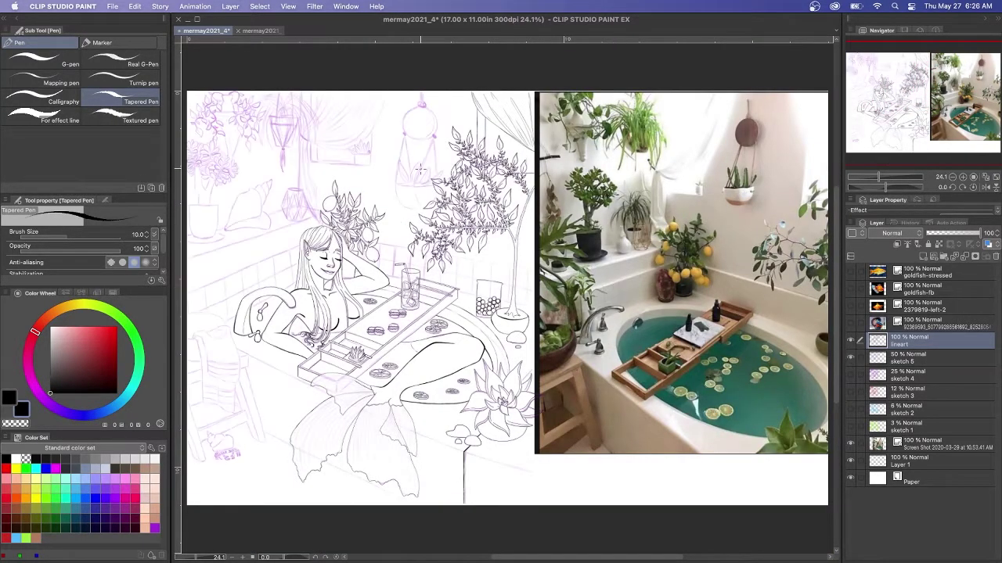
Ink the twisted strap of the hanging planter at the canvas top and the wrapped knot above its ring.
{"action": "scroll", "coordinate": [415, 168], "scroll_direction": "up", "scroll_amount": 6}
{"action": "left_click_drag", "start_coordinate": [422, 71], "coordinate": [525, 540]}
{"action": "mouse_move", "coordinate": [483, 154]}
{"action": "left_mouse_down"}
{"action": "mouse_move", "coordinate": [478, 93]}
{"action": "mouse_move", "coordinate": [490, 92]}
{"action": "left_mouse_up"}
{"action": "mouse_move", "coordinate": [475, 153]}
{"action": "left_mouse_down"}
{"action": "mouse_move", "coordinate": [475, 93]}
{"action": "mouse_move", "coordinate": [483, 108]}
{"action": "left_mouse_up"}
{"action": "left_click_drag", "start_coordinate": [493, 111], "coordinate": [485, 151]}
{"action": "left_click_drag", "start_coordinate": [474, 110], "coordinate": [486, 168]}
{"action": "mouse_move", "coordinate": [479, 183]}
{"action": "left_mouse_down"}
{"action": "mouse_move", "coordinate": [491, 170]}
{"action": "mouse_move", "coordinate": [493, 192]}
{"action": "left_mouse_up"}
{"action": "mouse_move", "coordinate": [504, 174]}
{"action": "left_mouse_down"}
{"action": "mouse_move", "coordinate": [496, 162]}
{"action": "mouse_move", "coordinate": [470, 184]}
{"action": "left_mouse_up"}
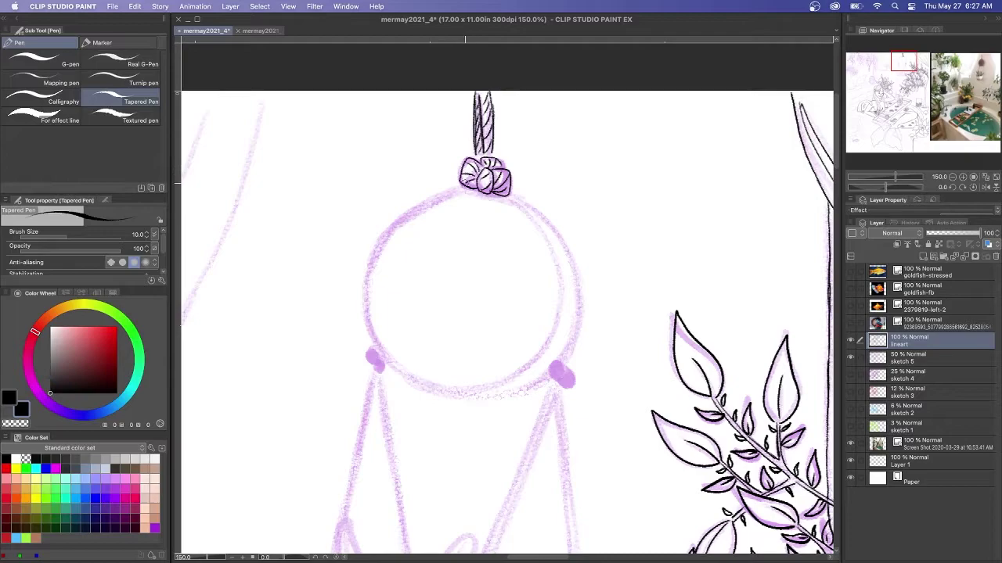
Ink the outer outline of the hanging planter's round ring beneath the wrapped knot.
{"action": "scroll", "coordinate": [501, 313], "scroll_direction": "down", "scroll_amount": 5}
{"action": "left_click_drag", "start_coordinate": [468, 78], "coordinate": [371, 149]}
{"action": "key", "text": "super+z"}
{"action": "mouse_move", "coordinate": [509, 85]}
{"action": "left_mouse_down"}
{"action": "mouse_move", "coordinate": [568, 133]}
{"action": "mouse_move", "coordinate": [577, 254]}
{"action": "left_mouse_up"}
{"action": "mouse_move", "coordinate": [464, 78]}
{"action": "left_mouse_down"}
{"action": "mouse_move", "coordinate": [390, 116]}
{"action": "mouse_move", "coordinate": [365, 181]}
{"action": "left_mouse_up"}
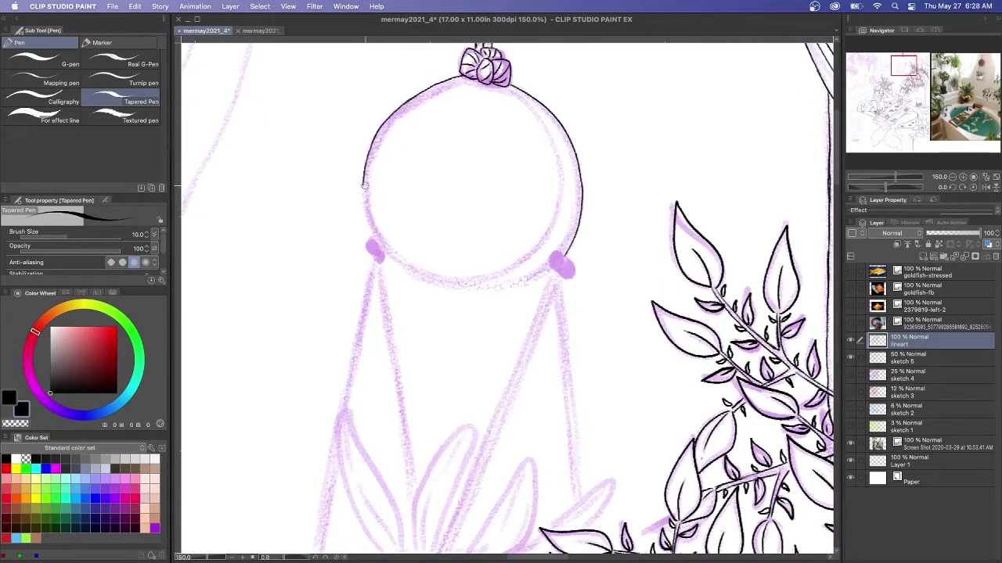
{"action": "mouse_move", "coordinate": [378, 245]}
{"action": "left_mouse_down"}
{"action": "mouse_move", "coordinate": [473, 289]}
{"action": "mouse_move", "coordinate": [563, 259]}
{"action": "left_mouse_up"}
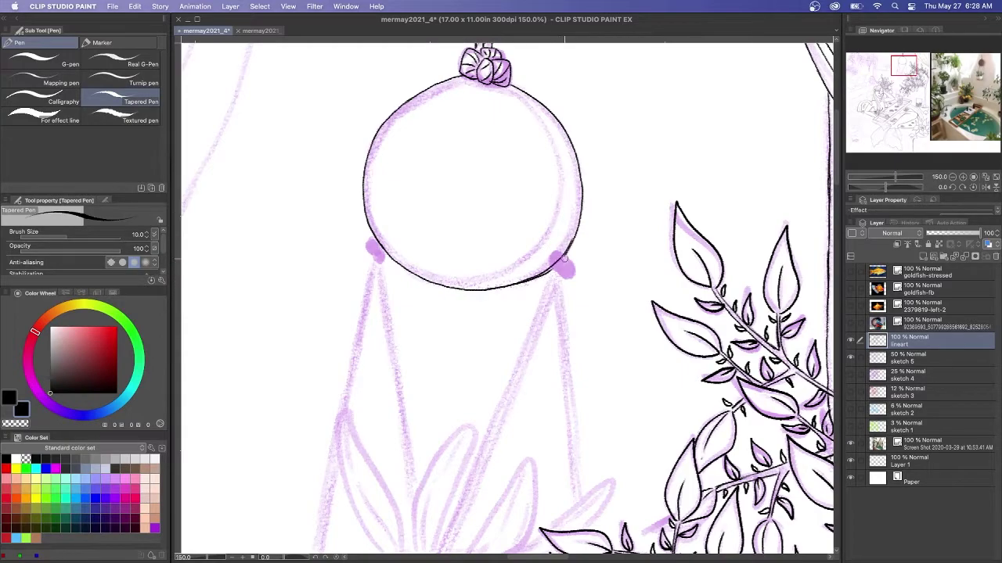
Ink the ring's inner edge to give it thickness, along with the two wrapped knots on its lower sides.
{"action": "left_click_drag", "start_coordinate": [451, 284], "coordinate": [558, 209]}
{"action": "key", "text": "super+z"}
{"action": "key", "text": "super+z"}
{"action": "left_click_drag", "start_coordinate": [509, 84], "coordinate": [548, 127]}
{"action": "mouse_move", "coordinate": [445, 284]}
{"action": "left_mouse_down"}
{"action": "mouse_move", "coordinate": [556, 144]}
{"action": "mouse_move", "coordinate": [523, 260]}
{"action": "left_mouse_up"}
{"action": "left_click_drag", "start_coordinate": [561, 158], "coordinate": [558, 216]}
{"action": "mouse_move", "coordinate": [550, 267]}
{"action": "left_mouse_down"}
{"action": "mouse_move", "coordinate": [571, 270]}
{"action": "mouse_move", "coordinate": [560, 266]}
{"action": "left_mouse_up"}
{"action": "key", "text": "super+z"}
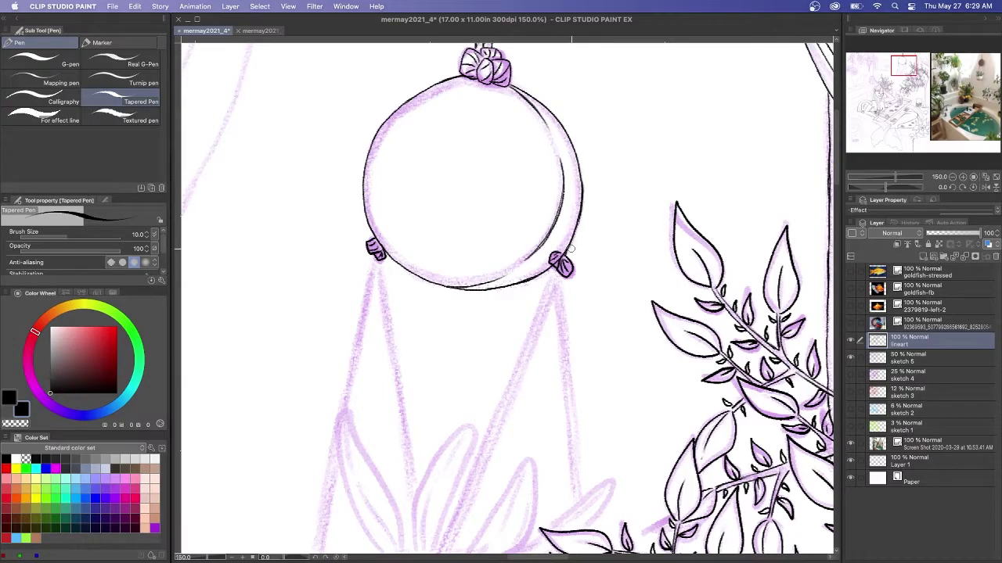
Reinforce the upper outer edge of the planter ring with extra ink strokes.
{"action": "left_click_drag", "start_coordinate": [569, 133], "coordinate": [579, 179]}
{"action": "left_click_drag", "start_coordinate": [511, 81], "coordinate": [573, 144]}
{"action": "key", "text": "super+z"}
{"action": "left_click_drag", "start_coordinate": [510, 82], "coordinate": [583, 178]}
{"action": "key", "text": "super+z"}
{"action": "mouse_move", "coordinate": [462, 76]}
{"action": "left_mouse_down"}
{"action": "mouse_move", "coordinate": [579, 139]}
{"action": "mouse_move", "coordinate": [577, 252]}
{"action": "left_mouse_up"}
{"action": "key", "text": "super+z"}
{"action": "left_click_drag", "start_coordinate": [504, 79], "coordinate": [578, 164]}
{"action": "key", "text": "super+z"}
{"action": "left_click_drag", "start_coordinate": [472, 77], "coordinate": [439, 84]}
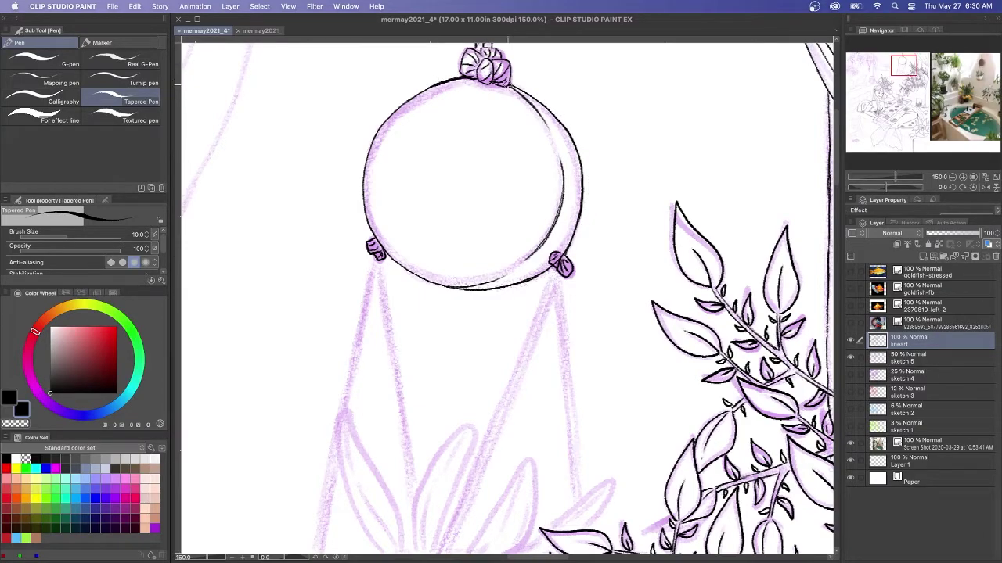
Ink the two twisted ropes hanging from the ring's right knot down to the planter.
{"action": "left_click_drag", "start_coordinate": [835, 168], "coordinate": [838, 197]}
{"action": "left_click_drag", "start_coordinate": [560, 81], "coordinate": [507, 224]}
{"action": "key", "text": "super+z"}
{"action": "left_click_drag", "start_coordinate": [489, 257], "coordinate": [437, 382]}
{"action": "left_click_drag", "start_coordinate": [560, 72], "coordinate": [430, 370]}
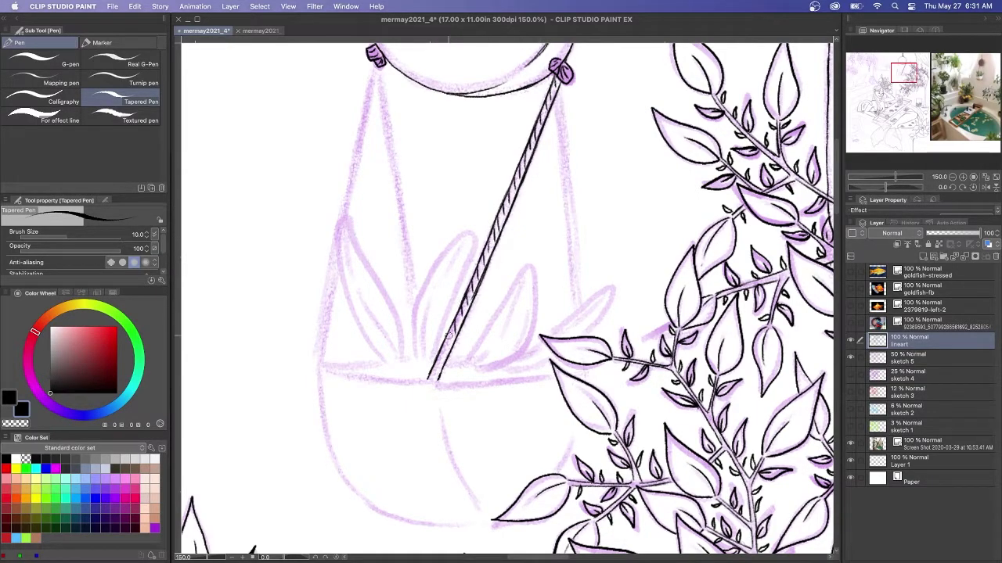
{"action": "left_click_drag", "start_coordinate": [559, 84], "coordinate": [586, 296]}
{"action": "left_click_drag", "start_coordinate": [558, 98], "coordinate": [583, 310]}
{"action": "left_click_drag", "start_coordinate": [556, 89], "coordinate": [580, 305]}
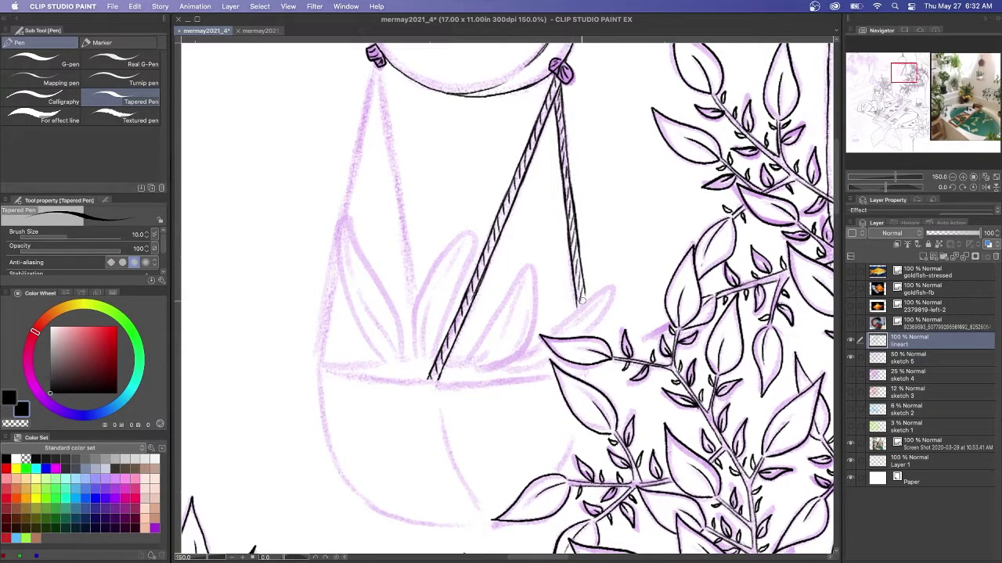
Ink the planter's outer left rope with twist marks and the front-left rim of the bowl.
{"action": "left_click_drag", "start_coordinate": [376, 64], "coordinate": [320, 365]}
{"action": "mouse_move", "coordinate": [353, 153]}
{"action": "left_mouse_down"}
{"action": "mouse_move", "coordinate": [313, 363]}
{"action": "mouse_move", "coordinate": [432, 382]}
{"action": "left_mouse_up"}
{"action": "left_click_drag", "start_coordinate": [313, 365], "coordinate": [315, 414]}
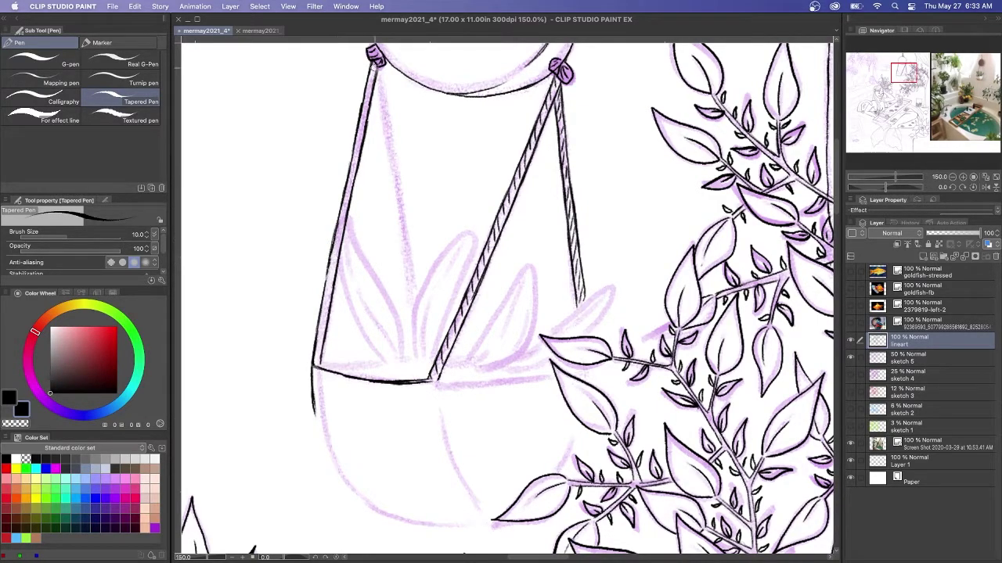
{"action": "left_click_drag", "start_coordinate": [362, 115], "coordinate": [323, 296]}
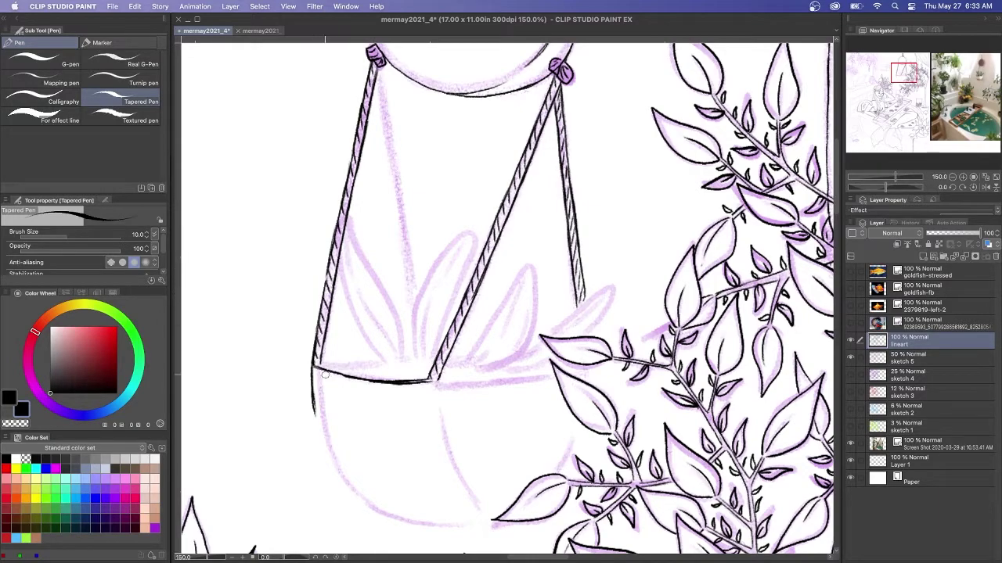
Ink the pointed leaves growing out of the hanging planter and the front-right rim of the bowl.
{"action": "left_click_drag", "start_coordinate": [353, 234], "coordinate": [391, 362]}
{"action": "left_click_drag", "start_coordinate": [473, 233], "coordinate": [434, 361]}
{"action": "mouse_move", "coordinate": [475, 231]}
{"action": "left_mouse_down"}
{"action": "mouse_move", "coordinate": [414, 306]}
{"action": "mouse_move", "coordinate": [420, 360]}
{"action": "left_mouse_up"}
{"action": "left_click_drag", "start_coordinate": [474, 230], "coordinate": [422, 333]}
{"action": "mouse_move", "coordinate": [474, 371]}
{"action": "left_mouse_down"}
{"action": "mouse_move", "coordinate": [518, 356]}
{"action": "mouse_move", "coordinate": [531, 266]}
{"action": "left_mouse_up"}
{"action": "mouse_move", "coordinate": [529, 266]}
{"action": "left_mouse_down"}
{"action": "mouse_move", "coordinate": [465, 366]}
{"action": "mouse_move", "coordinate": [490, 349]}
{"action": "mouse_move", "coordinate": [553, 362]}
{"action": "mouse_move", "coordinate": [613, 287]}
{"action": "mouse_move", "coordinate": [571, 329]}
{"action": "left_mouse_up"}
{"action": "left_click_drag", "start_coordinate": [545, 349], "coordinate": [435, 382]}
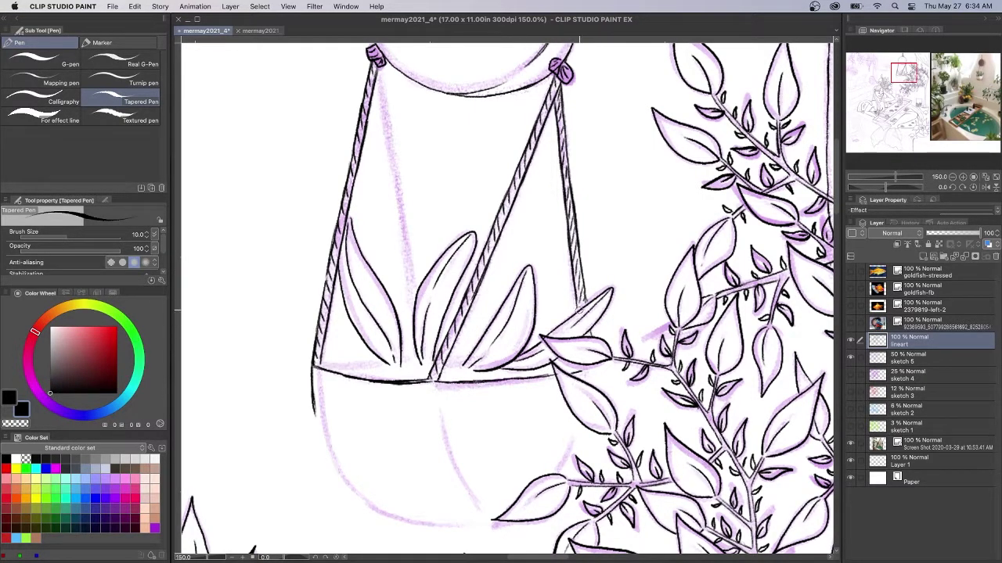
Complete the bowl's right and back rim, and ink the inner rope from the ring's left knot with twist marks.
{"action": "left_click_drag", "start_coordinate": [581, 363], "coordinate": [593, 375]}
{"action": "left_click_drag", "start_coordinate": [381, 360], "coordinate": [319, 364]}
{"action": "scroll", "coordinate": [501, 298], "scroll_direction": "down", "scroll_amount": 1}
{"action": "mouse_move", "coordinate": [379, 55]}
{"action": "left_mouse_down"}
{"action": "mouse_move", "coordinate": [414, 266]}
{"action": "mouse_move", "coordinate": [385, 119]}
{"action": "mouse_move", "coordinate": [412, 313]}
{"action": "left_mouse_up"}
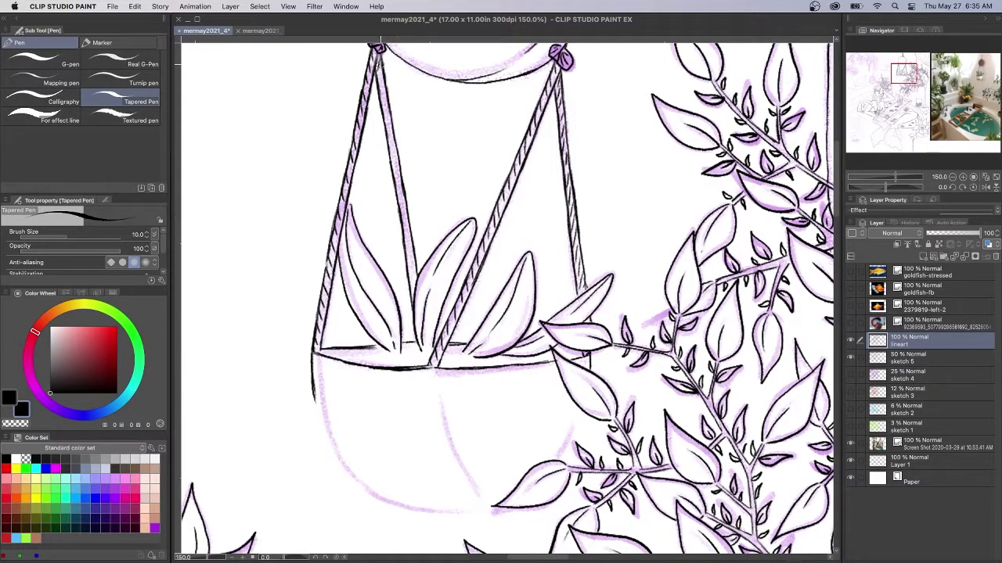
{"action": "left_click_drag", "start_coordinate": [390, 126], "coordinate": [410, 296]}
Ink the rounded body of the hanging bowl and the curved seam down its front.
{"action": "left_click_drag", "start_coordinate": [367, 352], "coordinate": [447, 176]}
{"action": "left_click_drag", "start_coordinate": [663, 235], "coordinate": [640, 280]}
{"action": "mouse_move", "coordinate": [394, 219]}
{"action": "left_mouse_down"}
{"action": "mouse_move", "coordinate": [413, 270]}
{"action": "mouse_move", "coordinate": [453, 315]}
{"action": "left_mouse_up"}
{"action": "mouse_move", "coordinate": [574, 332]}
{"action": "left_mouse_down"}
{"action": "mouse_move", "coordinate": [491, 334]}
{"action": "mouse_move", "coordinate": [448, 313]}
{"action": "left_mouse_up"}
{"action": "mouse_move", "coordinate": [520, 218]}
{"action": "left_mouse_down"}
{"action": "mouse_move", "coordinate": [532, 272]}
{"action": "mouse_move", "coordinate": [560, 317]}
{"action": "left_mouse_up"}
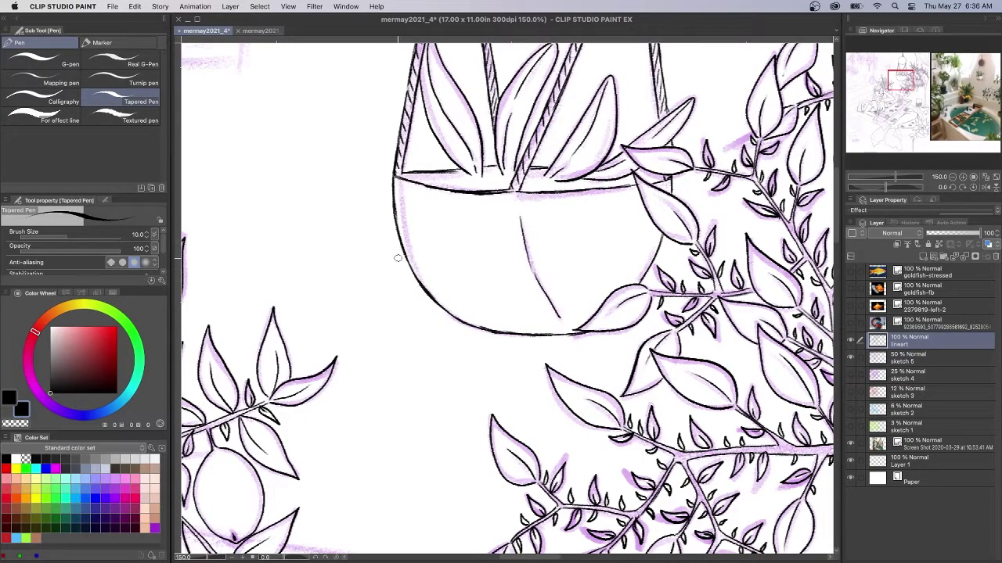
{"action": "mouse_move", "coordinate": [863, 92]}
{"action": "left_mouse_down"}
{"action": "mouse_move", "coordinate": [883, 66]}
{"action": "mouse_move", "coordinate": [910, 149]}
{"action": "mouse_move", "coordinate": [919, 146]}
{"action": "left_mouse_up"}
{"action": "left_click", "coordinate": [953, 177]}
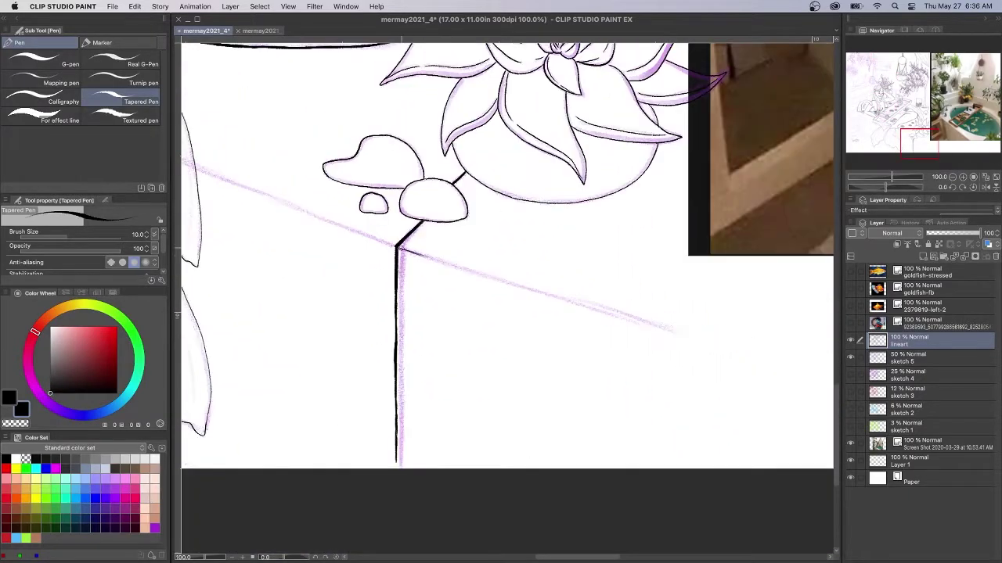
{"action": "left_click_drag", "start_coordinate": [508, 281], "coordinate": [665, 330]}
{"action": "mouse_move", "coordinate": [398, 247]}
{"action": "left_mouse_down"}
{"action": "mouse_move", "coordinate": [262, 197]}
{"action": "mouse_move", "coordinate": [280, 216]}
{"action": "mouse_move", "coordinate": [530, 314]}
{"action": "left_mouse_up"}
{"action": "key", "text": "super+z"}
{"action": "key", "text": "super+z"}
Ink the slanted straight edge toward the drawing's left side and short detail lines beside it.
{"action": "scroll", "coordinate": [276, 205], "scroll_direction": "up", "scroll_amount": 3}
{"action": "scroll", "coordinate": [530, 313], "scroll_direction": "left", "scroll_amount": 5}
{"action": "left_click_drag", "start_coordinate": [335, 171], "coordinate": [612, 283]}
{"action": "left_click_drag", "start_coordinate": [391, 174], "coordinate": [493, 219]}
{"action": "left_click_drag", "start_coordinate": [384, 139], "coordinate": [387, 85]}
{"action": "mouse_move", "coordinate": [388, 84]}
{"action": "left_mouse_down"}
{"action": "mouse_move", "coordinate": [402, 77]}
{"action": "mouse_move", "coordinate": [371, 78]}
{"action": "left_mouse_up"}
{"action": "mouse_move", "coordinate": [418, 123]}
{"action": "left_mouse_down"}
{"action": "mouse_move", "coordinate": [391, 141]}
{"action": "mouse_move", "coordinate": [575, 200]}
{"action": "mouse_move", "coordinate": [412, 154]}
{"action": "left_mouse_up"}
{"action": "mouse_move", "coordinate": [472, 181]}
{"action": "left_mouse_down"}
{"action": "mouse_move", "coordinate": [404, 149]}
{"action": "mouse_move", "coordinate": [553, 222]}
{"action": "left_mouse_up"}
{"action": "key", "text": "super+z"}
Undo the last trial strokes and re-ink the slanted edge running right from the towel-draped chair.
{"action": "left_click", "coordinate": [961, 176]}
{"action": "scroll", "coordinate": [276, 92], "scroll_direction": "up", "scroll_amount": 3}
{"action": "scroll", "coordinate": [275, 92], "scroll_direction": "left", "scroll_amount": 3}
{"action": "mouse_move", "coordinate": [275, 92]}
{"action": "left_mouse_down"}
{"action": "mouse_move", "coordinate": [595, 254]}
{"action": "mouse_move", "coordinate": [409, 147]}
{"action": "left_mouse_up"}
{"action": "key", "text": "super+z"}
{"action": "key", "text": "super+z"}
{"action": "key", "text": "super+z"}
{"action": "key", "text": "super+z"}
{"action": "left_click_drag", "start_coordinate": [593, 252], "coordinate": [474, 189]}
{"action": "left_click_drag", "start_coordinate": [275, 93], "coordinate": [525, 217]}
Ink the top edge and upper folds of the towel draped over the chair at the canvas's left edge.
{"action": "left_click_drag", "start_coordinate": [869, 125], "coordinate": [856, 115]}
{"action": "mouse_move", "coordinate": [357, 209]}
{"action": "left_mouse_down"}
{"action": "mouse_move", "coordinate": [362, 196]}
{"action": "mouse_move", "coordinate": [430, 160]}
{"action": "mouse_move", "coordinate": [538, 238]}
{"action": "left_mouse_up"}
{"action": "left_click_drag", "start_coordinate": [570, 152], "coordinate": [495, 193]}
{"action": "left_click_drag", "start_coordinate": [515, 154], "coordinate": [536, 202]}
{"action": "left_click_drag", "start_coordinate": [576, 127], "coordinate": [438, 166]}
{"action": "left_click_drag", "start_coordinate": [576, 127], "coordinate": [596, 164]}
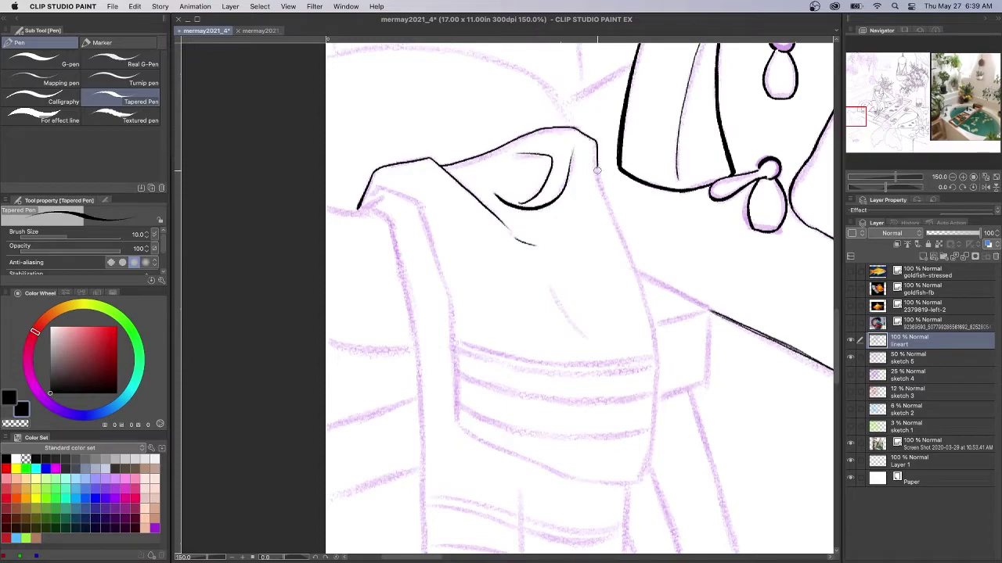
Ink the side edges and wavy lower hem of the towel's front layer.
{"action": "left_click_drag", "start_coordinate": [374, 186], "coordinate": [423, 211]}
{"action": "mouse_move", "coordinate": [600, 184]}
{"action": "left_mouse_down"}
{"action": "mouse_move", "coordinate": [654, 316]}
{"action": "mouse_move", "coordinate": [659, 459]}
{"action": "mouse_move", "coordinate": [639, 482]}
{"action": "left_mouse_up"}
{"action": "mouse_move", "coordinate": [423, 209]}
{"action": "left_mouse_down"}
{"action": "mouse_move", "coordinate": [441, 268]}
{"action": "mouse_move", "coordinate": [456, 421]}
{"action": "left_mouse_up"}
{"action": "scroll", "coordinate": [455, 421], "scroll_direction": "down", "scroll_amount": 5}
{"action": "mouse_move", "coordinate": [641, 311]}
{"action": "left_mouse_down"}
{"action": "mouse_move", "coordinate": [516, 289]}
{"action": "mouse_move", "coordinate": [455, 246]}
{"action": "left_mouse_up"}
Ink the curved horizontal stripes across the lower part of the towel's front layer.
{"action": "mouse_move", "coordinate": [651, 253]}
{"action": "left_mouse_down"}
{"action": "mouse_move", "coordinate": [517, 262]}
{"action": "mouse_move", "coordinate": [456, 233]}
{"action": "left_mouse_up"}
{"action": "mouse_move", "coordinate": [657, 218]}
{"action": "left_mouse_down"}
{"action": "mouse_move", "coordinate": [543, 230]}
{"action": "mouse_move", "coordinate": [457, 202]}
{"action": "left_mouse_up"}
{"action": "mouse_move", "coordinate": [660, 191]}
{"action": "left_mouse_down"}
{"action": "mouse_move", "coordinate": [545, 202]}
{"action": "mouse_move", "coordinate": [456, 178]}
{"action": "left_mouse_up"}
{"action": "mouse_move", "coordinate": [659, 185]}
{"action": "left_mouse_down"}
{"action": "mouse_move", "coordinate": [581, 191]}
{"action": "mouse_move", "coordinate": [458, 166]}
{"action": "left_mouse_up"}
Ink the box-shaped block protruding from behind the right side of the towel.
{"action": "left_click_drag", "start_coordinate": [641, 101], "coordinate": [711, 138]}
{"action": "mouse_move", "coordinate": [711, 138]}
{"action": "left_mouse_down"}
{"action": "mouse_move", "coordinate": [637, 98]}
{"action": "mouse_move", "coordinate": [711, 207]}
{"action": "mouse_move", "coordinate": [710, 146]}
{"action": "mouse_move", "coordinate": [712, 207]}
{"action": "left_mouse_up"}
{"action": "key", "text": "super+z"}
{"action": "mouse_move", "coordinate": [710, 137]}
{"action": "left_mouse_down"}
{"action": "mouse_move", "coordinate": [709, 167]}
{"action": "mouse_move", "coordinate": [709, 138]}
{"action": "left_mouse_up"}
{"action": "key", "text": "ctrl+z"}
{"action": "left_click_drag", "start_coordinate": [708, 209], "coordinate": [656, 227]}
{"action": "left_click_drag", "start_coordinate": [709, 138], "coordinate": [656, 150]}
{"action": "left_click_drag", "start_coordinate": [415, 228], "coordinate": [328, 256]}
{"action": "key", "text": "super+z"}
Ink the long left edge, right edge and wavy hem of the towel's back layer.
{"action": "left_click_drag", "start_coordinate": [859, 120], "coordinate": [859, 117]}
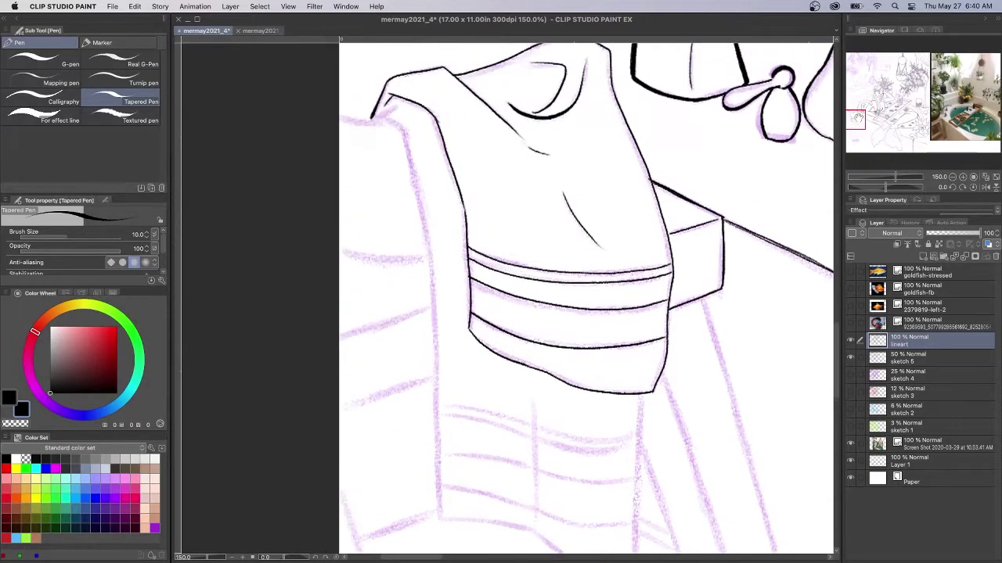
{"action": "mouse_move", "coordinate": [375, 116]}
{"action": "left_mouse_down"}
{"action": "mouse_move", "coordinate": [400, 101]}
{"action": "mouse_move", "coordinate": [431, 247]}
{"action": "left_mouse_up"}
{"action": "key", "text": "super+z"}
{"action": "left_click_drag", "start_coordinate": [401, 127], "coordinate": [434, 291]}
{"action": "scroll", "coordinate": [443, 209], "scroll_direction": "down", "scroll_amount": 3}
{"action": "left_click_drag", "start_coordinate": [433, 174], "coordinate": [438, 317]}
{"action": "scroll", "coordinate": [436, 307], "scroll_direction": "down", "scroll_amount": 2}
{"action": "mouse_move", "coordinate": [640, 223]}
{"action": "left_mouse_down"}
{"action": "mouse_move", "coordinate": [630, 381]}
{"action": "mouse_move", "coordinate": [439, 319]}
{"action": "left_mouse_up"}
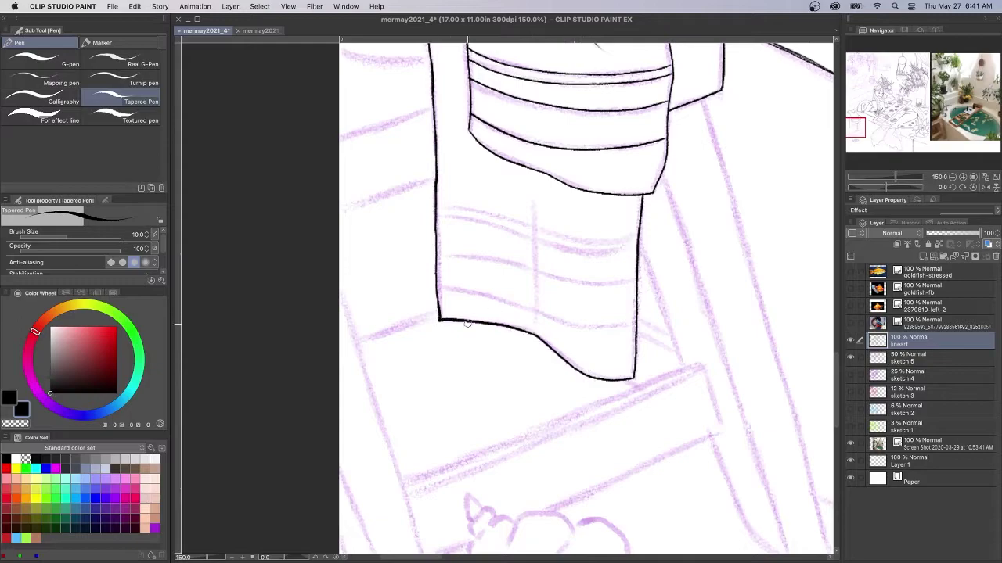
Ink the vertical fold line and the curved horizontal stripes on the towel's back layer.
{"action": "left_click_drag", "start_coordinate": [534, 204], "coordinate": [536, 289]}
{"action": "key", "text": "super+z"}
{"action": "left_click_drag", "start_coordinate": [536, 324], "coordinate": [534, 209]}
{"action": "left_click_drag", "start_coordinate": [632, 326], "coordinate": [438, 291]}
{"action": "left_click_drag", "start_coordinate": [441, 291], "coordinate": [569, 278]}
{"action": "key", "text": "super+z"}
{"action": "left_click_drag", "start_coordinate": [537, 316], "coordinate": [438, 299]}
{"action": "left_click_drag", "start_coordinate": [634, 282], "coordinate": [438, 266]}
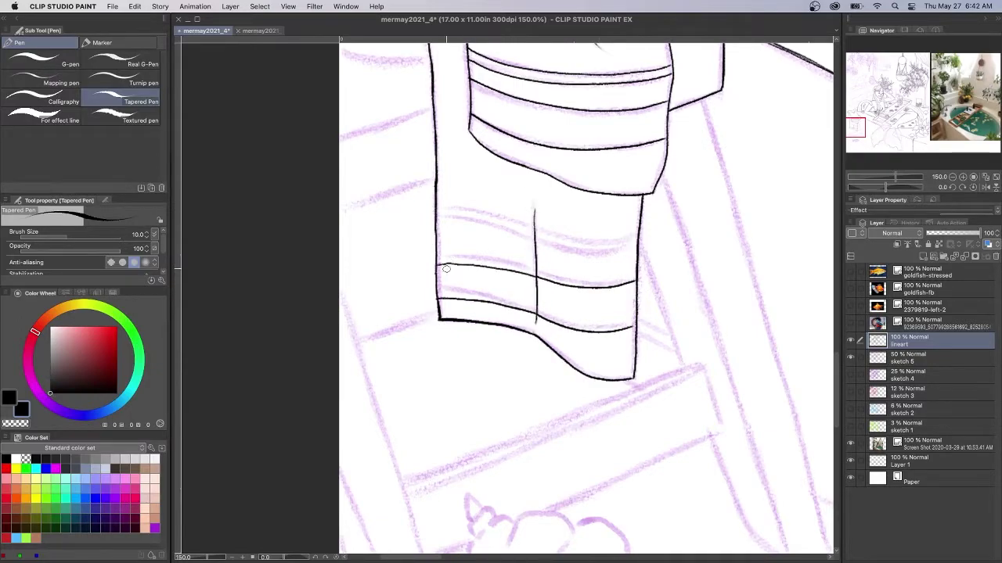
{"action": "left_click_drag", "start_coordinate": [491, 230], "coordinate": [637, 251]}
{"action": "mouse_move", "coordinate": [636, 245]}
{"action": "left_mouse_down"}
{"action": "mouse_move", "coordinate": [558, 249]}
{"action": "mouse_move", "coordinate": [449, 212]}
{"action": "left_mouse_up"}
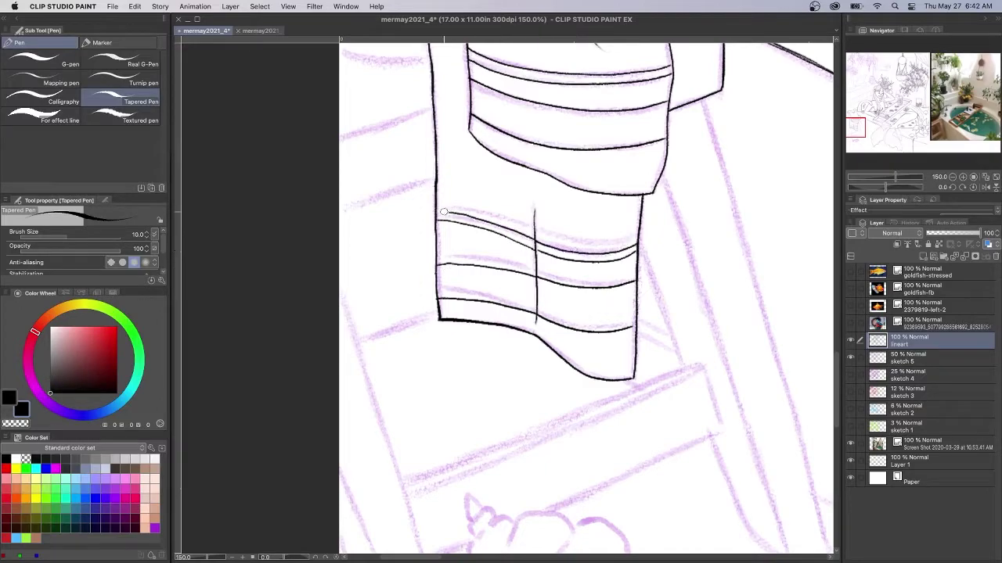
Ink the chair's slat lines between the towel's left edge and the canvas border.
{"action": "left_click_drag", "start_coordinate": [432, 179], "coordinate": [338, 210]}
{"action": "left_click_drag", "start_coordinate": [429, 109], "coordinate": [340, 138]}
{"action": "left_click_drag", "start_coordinate": [836, 391], "coordinate": [836, 344]}
{"action": "left_click_drag", "start_coordinate": [432, 396], "coordinate": [350, 393]}
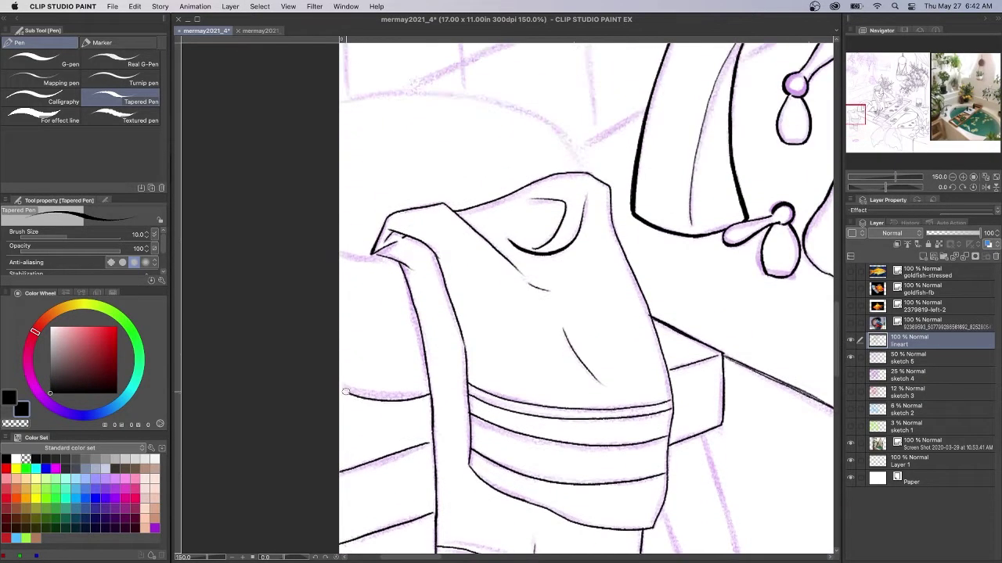
Ink the long curved line above the towel and extend the upper slat line to the towel's edge.
{"action": "mouse_move", "coordinate": [342, 98]}
{"action": "left_mouse_down"}
{"action": "mouse_move", "coordinate": [503, 102]}
{"action": "mouse_move", "coordinate": [583, 162]}
{"action": "mouse_move", "coordinate": [399, 91]}
{"action": "mouse_move", "coordinate": [512, 106]}
{"action": "mouse_move", "coordinate": [583, 167]}
{"action": "left_mouse_up"}
{"action": "key", "text": "ctrl+z"}
{"action": "mouse_move", "coordinate": [341, 100]}
{"action": "left_mouse_down"}
{"action": "mouse_move", "coordinate": [426, 92]}
{"action": "mouse_move", "coordinate": [532, 115]}
{"action": "mouse_move", "coordinate": [579, 164]}
{"action": "left_mouse_up"}
{"action": "mouse_move", "coordinate": [492, 99]}
{"action": "left_mouse_down"}
{"action": "mouse_move", "coordinate": [547, 123]}
{"action": "mouse_move", "coordinate": [583, 171]}
{"action": "left_mouse_up"}
{"action": "left_click_drag", "start_coordinate": [643, 109], "coordinate": [587, 144]}
{"action": "key", "text": "ctrl+z"}
{"action": "left_click_drag", "start_coordinate": [403, 400], "coordinate": [429, 397]}
Ink the chair's left leg down to its rounded foot and the rail joining it to the towel.
{"action": "left_click_drag", "start_coordinate": [836, 346], "coordinate": [840, 423]}
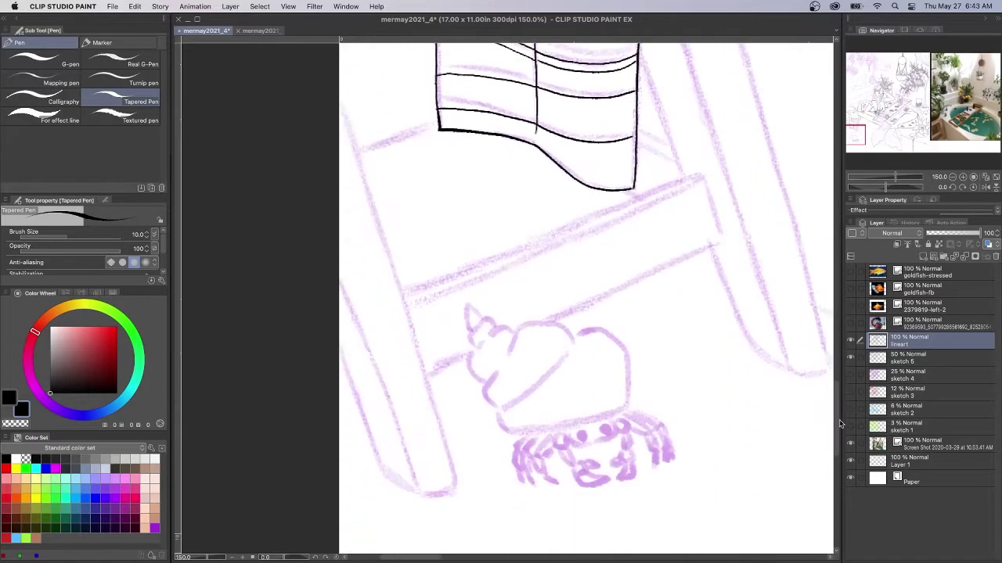
{"action": "left_click_drag", "start_coordinate": [338, 281], "coordinate": [421, 491]}
{"action": "mouse_move", "coordinate": [339, 349]}
{"action": "left_mouse_down"}
{"action": "mouse_move", "coordinate": [383, 472]}
{"action": "mouse_move", "coordinate": [403, 489]}
{"action": "left_mouse_up"}
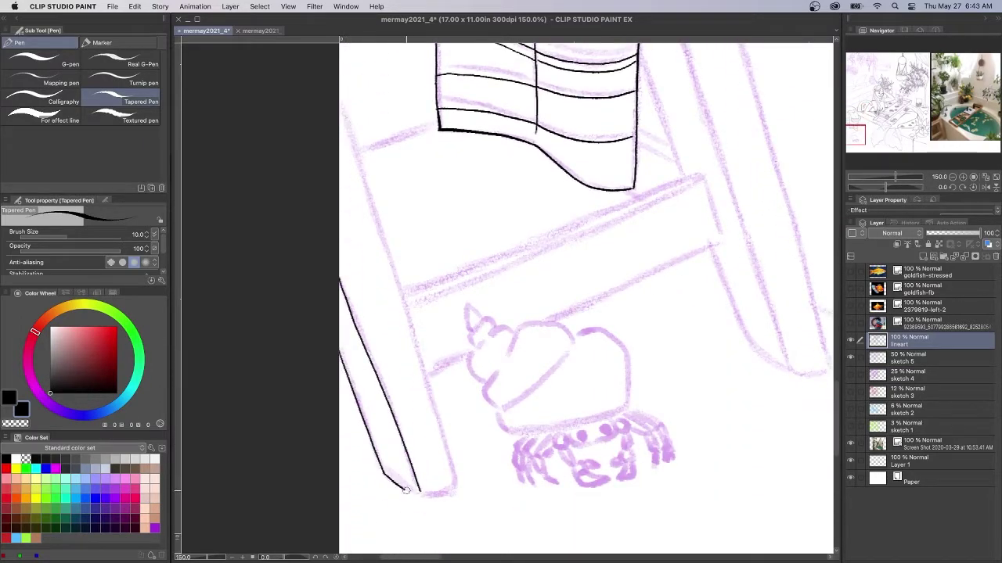
{"action": "mouse_move", "coordinate": [340, 95]}
{"action": "left_mouse_down"}
{"action": "mouse_move", "coordinate": [423, 347]}
{"action": "mouse_move", "coordinate": [350, 131]}
{"action": "mouse_move", "coordinate": [450, 470]}
{"action": "left_mouse_up"}
{"action": "key", "text": "super+z"}
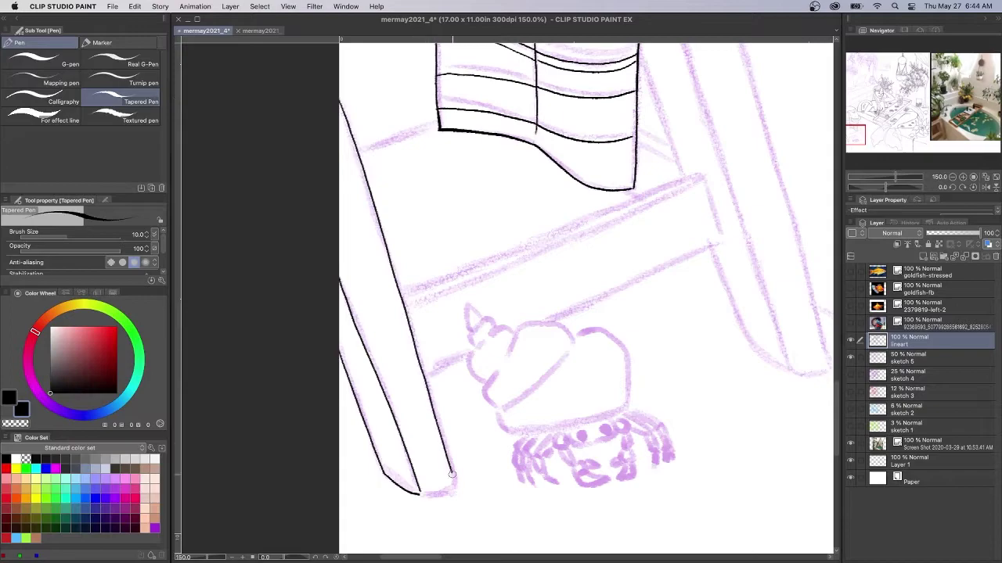
{"action": "left_click_drag", "start_coordinate": [437, 122], "coordinate": [357, 149]}
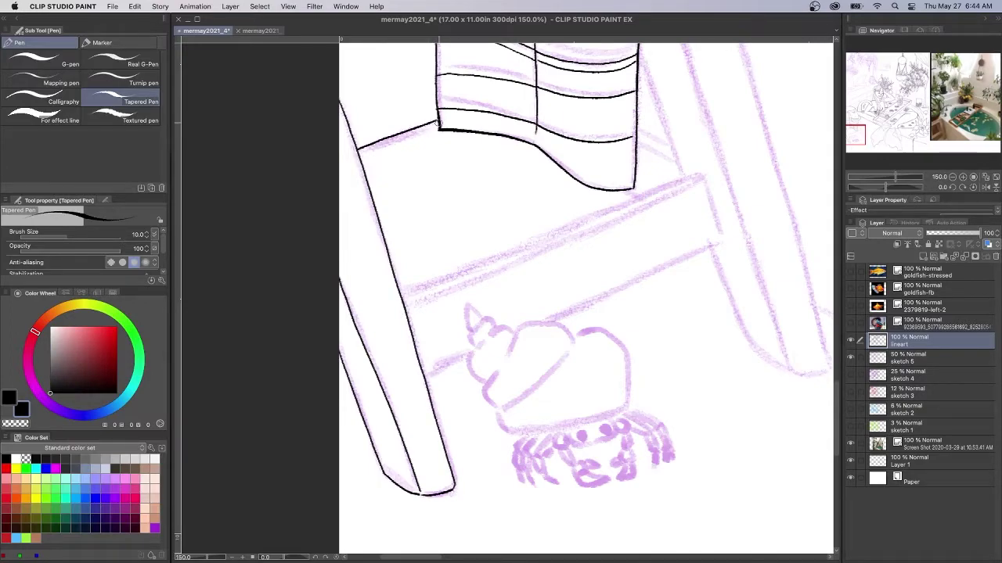
Ink both long edges and the rounded foot of the chair's outer right leg.
{"action": "left_click_drag", "start_coordinate": [626, 196], "coordinate": [464, 346]}
{"action": "left_click_drag", "start_coordinate": [539, 59], "coordinate": [590, 217]}
{"action": "left_click_drag", "start_coordinate": [564, 211], "coordinate": [563, 166]}
{"action": "mouse_move", "coordinate": [500, 89]}
{"action": "left_mouse_down"}
{"action": "mouse_move", "coordinate": [604, 376]}
{"action": "mouse_move", "coordinate": [626, 473]}
{"action": "left_mouse_up"}
{"action": "left_click_drag", "start_coordinate": [578, 133], "coordinate": [668, 469]}
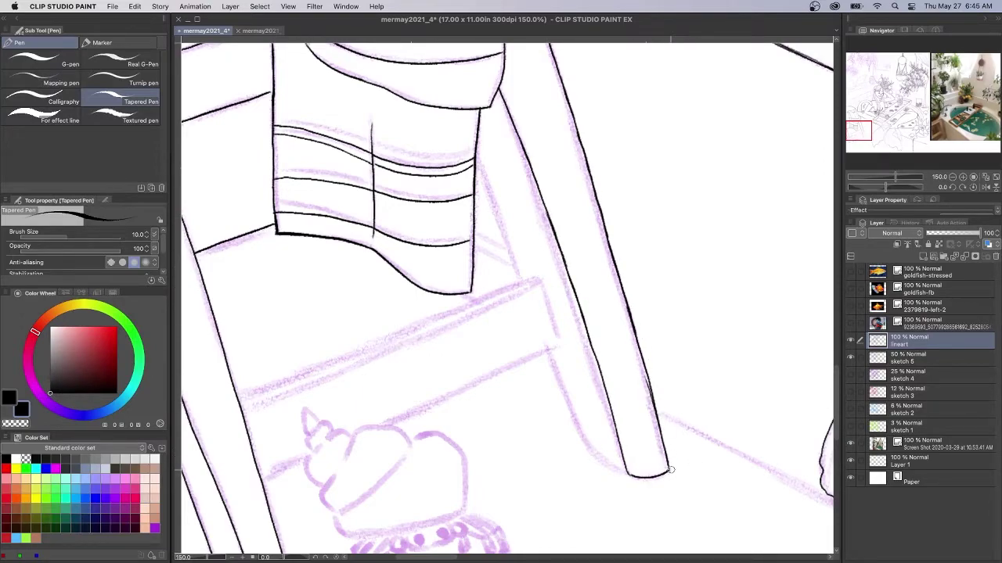
Undo the recent strokes on the chair's outer right leg and redraw its long edges and rounded foot.
{"action": "mouse_move", "coordinate": [500, 91]}
{"action": "left_mouse_down"}
{"action": "mouse_move", "coordinate": [523, 183]}
{"action": "mouse_move", "coordinate": [558, 241]}
{"action": "mouse_move", "coordinate": [593, 356]}
{"action": "left_mouse_up"}
{"action": "key", "text": "super+z"}
{"action": "key", "text": "super+z"}
{"action": "key", "text": "super+z"}
{"action": "key", "text": "super+z"}
{"action": "key", "text": "super+z"}
{"action": "key", "text": "super+z"}
{"action": "mouse_move", "coordinate": [499, 90]}
{"action": "left_mouse_down"}
{"action": "mouse_move", "coordinate": [522, 159]}
{"action": "mouse_move", "coordinate": [514, 147]}
{"action": "mouse_move", "coordinate": [626, 473]}
{"action": "left_mouse_up"}
{"action": "left_click_drag", "start_coordinate": [574, 119], "coordinate": [665, 468]}
{"action": "left_click_drag", "start_coordinate": [633, 333], "coordinate": [650, 397]}
{"action": "left_click_drag", "start_coordinate": [628, 474], "coordinate": [669, 465]}
Ink the chair's lower crossbar, the curved inner edge of the right leg and the short lines beside the towel.
{"action": "mouse_move", "coordinate": [539, 285]}
{"action": "left_mouse_down"}
{"action": "mouse_move", "coordinate": [560, 341]}
{"action": "mouse_move", "coordinate": [290, 380]}
{"action": "mouse_move", "coordinate": [238, 399]}
{"action": "left_mouse_up"}
{"action": "left_click_drag", "start_coordinate": [537, 280], "coordinate": [243, 405]}
{"action": "left_click_drag", "start_coordinate": [562, 343], "coordinate": [382, 425]}
{"action": "left_click_drag", "start_coordinate": [302, 460], "coordinate": [263, 478]}
{"action": "mouse_move", "coordinate": [548, 353]}
{"action": "left_mouse_down"}
{"action": "mouse_move", "coordinate": [584, 437]}
{"action": "mouse_move", "coordinate": [629, 475]}
{"action": "left_mouse_up"}
{"action": "key", "text": "super+z"}
{"action": "left_click_drag", "start_coordinate": [550, 352], "coordinate": [605, 464]}
{"action": "mouse_move", "coordinate": [475, 232]}
{"action": "left_mouse_down"}
{"action": "mouse_move", "coordinate": [513, 251]}
{"action": "mouse_move", "coordinate": [447, 320]}
{"action": "left_mouse_up"}
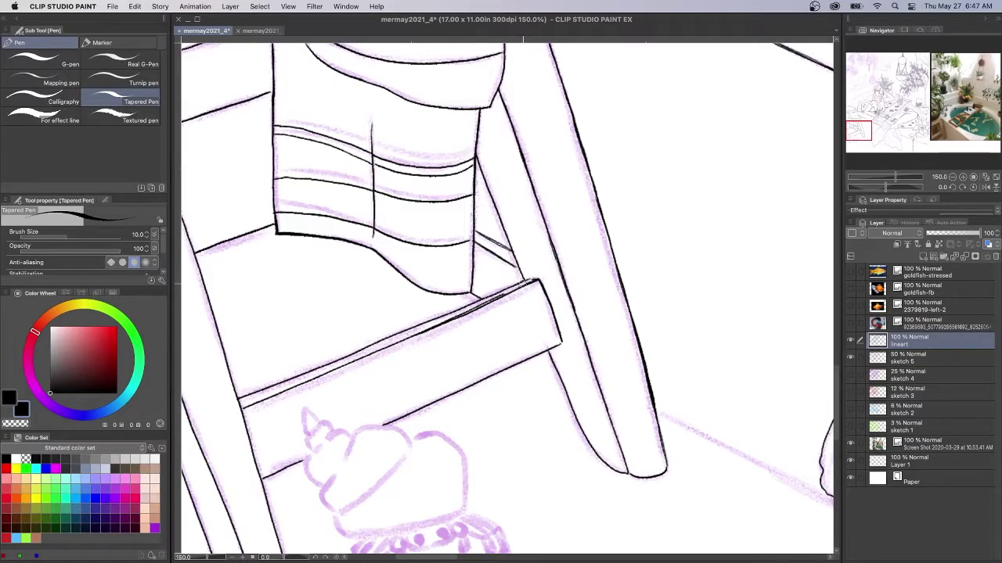
Ink the hermit crab's spiral shell beneath the chair, from the wide opening to the pointed tip.
{"action": "scroll", "coordinate": [485, 299], "scroll_direction": "down", "scroll_amount": 5}
{"action": "mouse_move", "coordinate": [407, 271]}
{"action": "left_mouse_down"}
{"action": "mouse_move", "coordinate": [338, 329]}
{"action": "mouse_move", "coordinate": [415, 346]}
{"action": "mouse_move", "coordinate": [460, 327]}
{"action": "mouse_move", "coordinate": [466, 270]}
{"action": "mouse_move", "coordinate": [415, 252]}
{"action": "mouse_move", "coordinate": [351, 250]}
{"action": "left_mouse_up"}
{"action": "left_click_drag", "start_coordinate": [336, 290], "coordinate": [345, 327]}
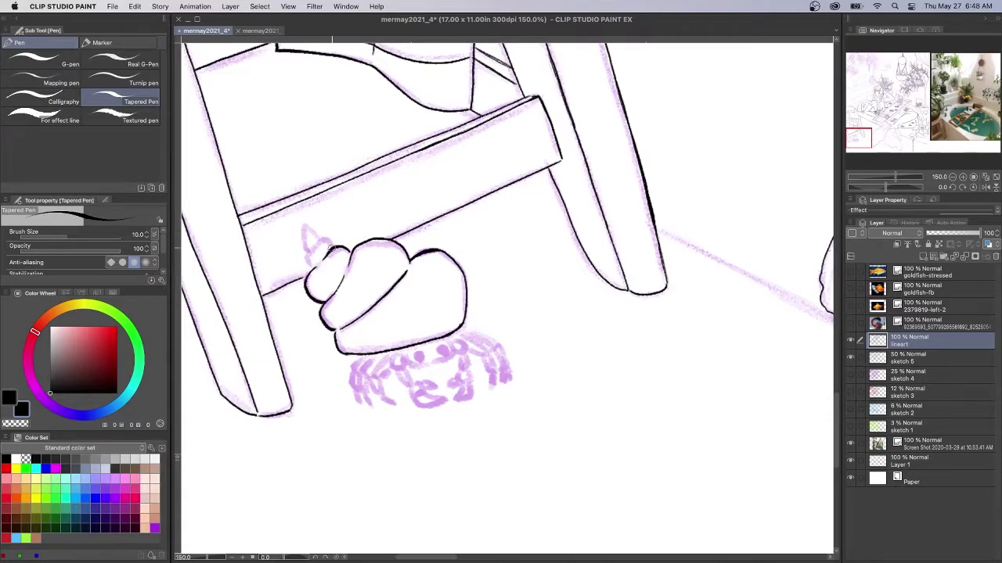
{"action": "left_click_drag", "start_coordinate": [304, 246], "coordinate": [312, 244]}
Ink the hermit crab's face, solid black eyes, claws and thin jointed legs on both sides.
{"action": "scroll", "coordinate": [841, 453], "scroll_direction": "down", "scroll_amount": 3}
{"action": "mouse_move", "coordinate": [432, 243]}
{"action": "left_mouse_down"}
{"action": "mouse_move", "coordinate": [407, 238]}
{"action": "mouse_move", "coordinate": [467, 255]}
{"action": "left_mouse_up"}
{"action": "mouse_move", "coordinate": [407, 267]}
{"action": "left_mouse_down"}
{"action": "mouse_move", "coordinate": [429, 291]}
{"action": "mouse_move", "coordinate": [442, 290]}
{"action": "left_mouse_up"}
{"action": "left_click_drag", "start_coordinate": [462, 254], "coordinate": [462, 288]}
{"action": "left_click_drag", "start_coordinate": [456, 222], "coordinate": [484, 237]}
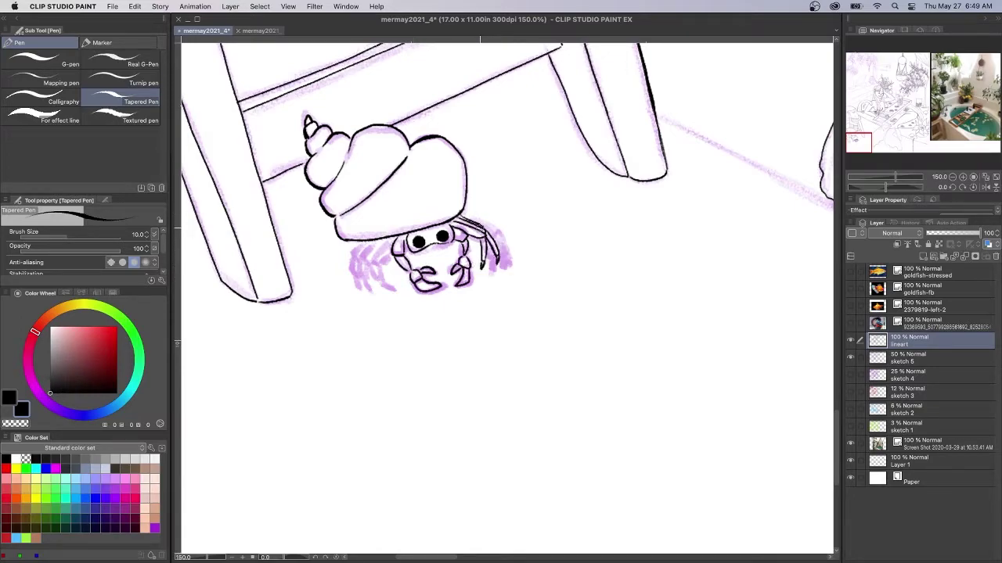
{"action": "left_click_drag", "start_coordinate": [382, 240], "coordinate": [360, 257]}
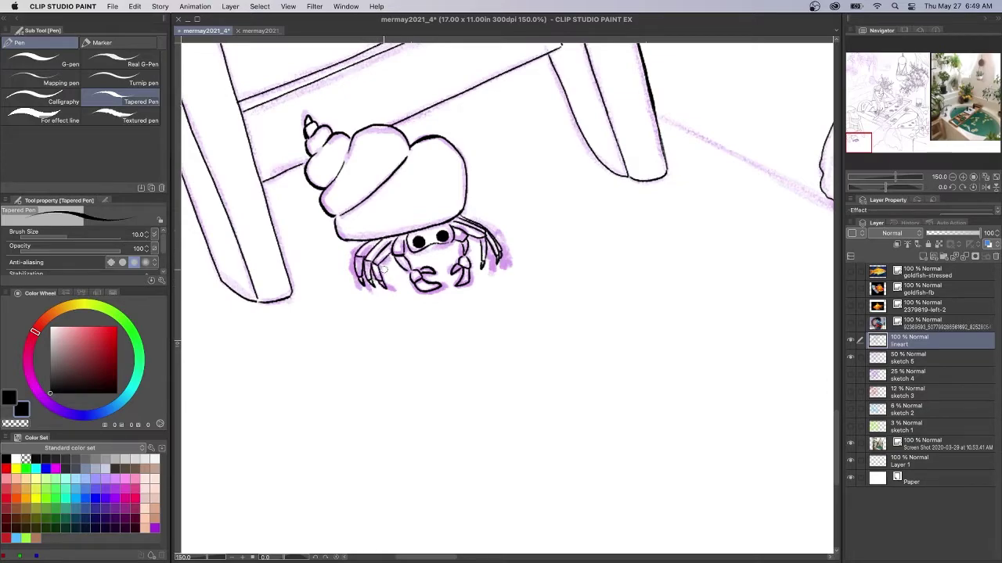
Ink and thicken the long diagonal base line of the tub from the chair, under the mermaid's tail, to the canvas's lower edge.
{"action": "left_click_drag", "start_coordinate": [869, 146], "coordinate": [875, 140]}
{"action": "left_click_drag", "start_coordinate": [511, 258], "coordinate": [672, 341]}
{"action": "left_click_drag", "start_coordinate": [865, 137], "coordinate": [878, 143]}
{"action": "left_click_drag", "start_coordinate": [378, 208], "coordinate": [550, 291]}
{"action": "left_click_drag", "start_coordinate": [880, 146], "coordinate": [887, 145]}
{"action": "left_click_drag", "start_coordinate": [288, 207], "coordinate": [421, 274]}
{"action": "left_click_drag", "start_coordinate": [346, 236], "coordinate": [492, 303]}
{"action": "left_click_drag", "start_coordinate": [888, 145], "coordinate": [894, 147]}
{"action": "left_click_drag", "start_coordinate": [255, 233], "coordinate": [369, 285]}
{"action": "left_click_drag", "start_coordinate": [837, 443], "coordinate": [838, 459]}
{"action": "left_click_drag", "start_coordinate": [337, 159], "coordinate": [423, 203]}
{"action": "left_click_drag", "start_coordinate": [376, 181], "coordinate": [580, 279]}
{"action": "left_click_drag", "start_coordinate": [518, 250], "coordinate": [649, 314]}
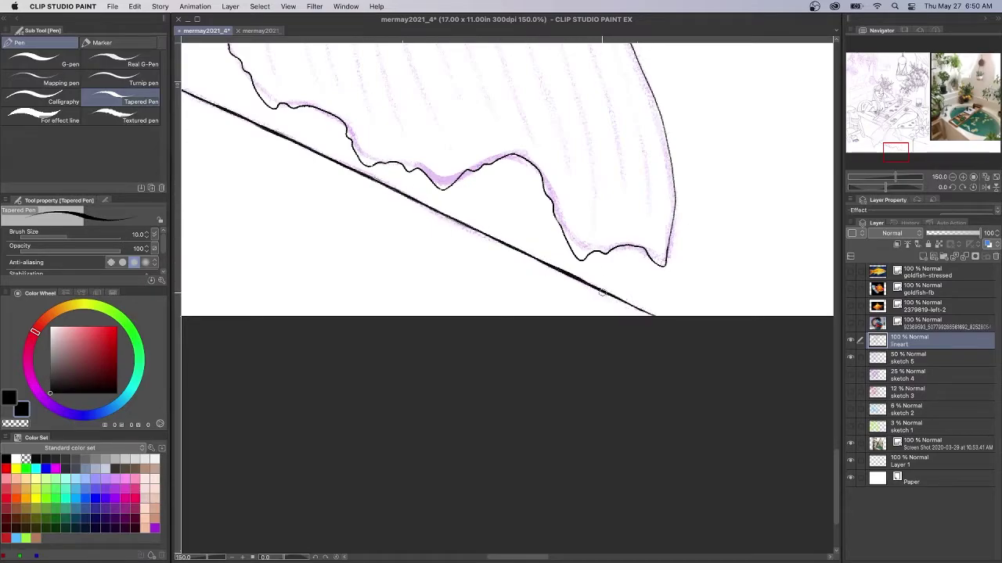
Ink the top edge of the tiled wall from the lemon plant to the hanging leaves above the drinking glass.
{"action": "scroll", "coordinate": [507, 167], "scroll_direction": "down", "scroll_amount": 7}
{"action": "scroll", "coordinate": [504, 291], "scroll_direction": "up", "scroll_amount": 10}
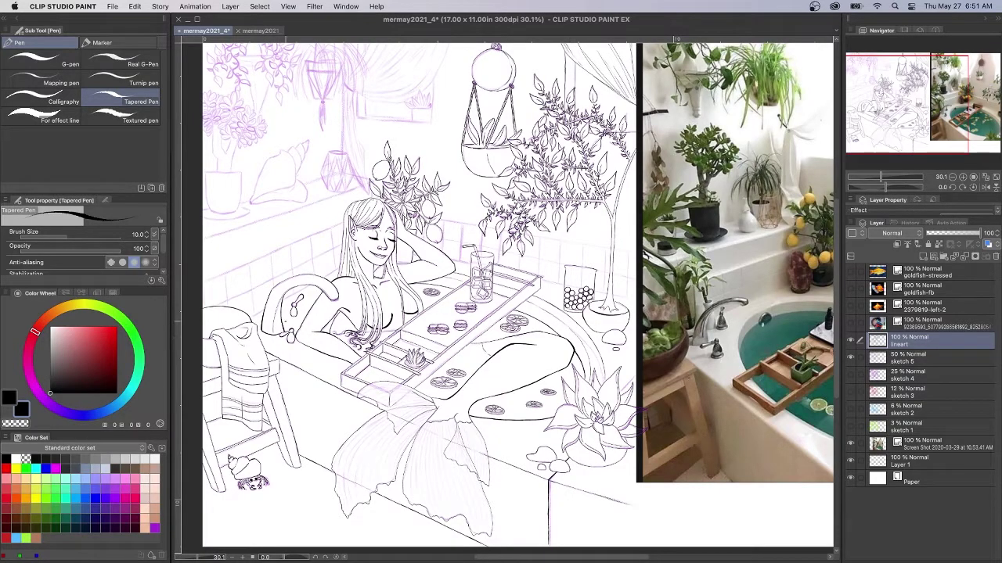
{"action": "scroll", "coordinate": [432, 235], "scroll_direction": "up", "scroll_amount": 10}
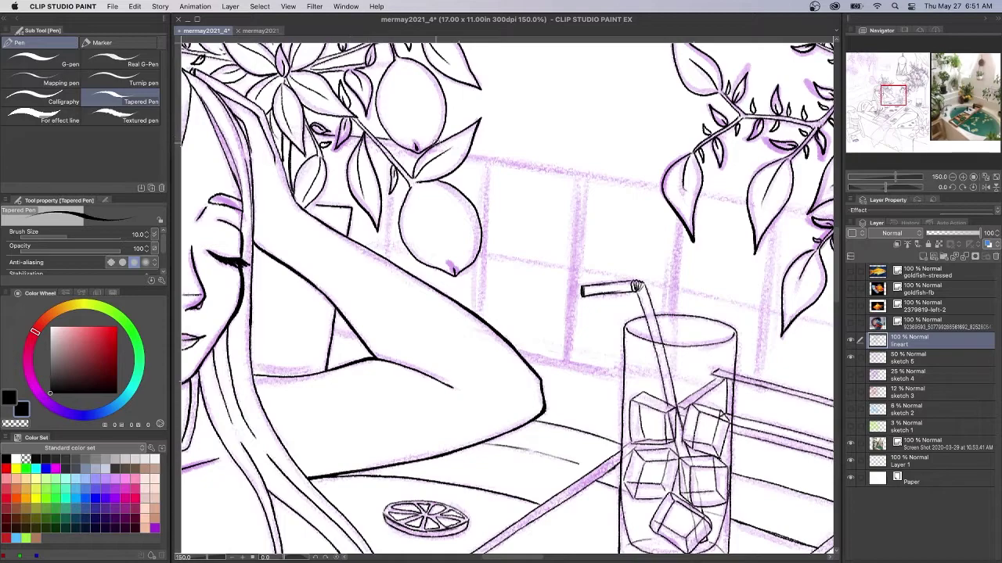
{"action": "left_click_drag", "start_coordinate": [497, 163], "coordinate": [468, 156]}
{"action": "left_click_drag", "start_coordinate": [661, 184], "coordinate": [519, 163]}
{"action": "key", "text": "super+z"}
{"action": "left_click_drag", "start_coordinate": [529, 164], "coordinate": [659, 184]}
{"action": "left_click", "coordinate": [899, 97]}
{"action": "left_click_drag", "start_coordinate": [525, 137], "coordinate": [572, 146]}
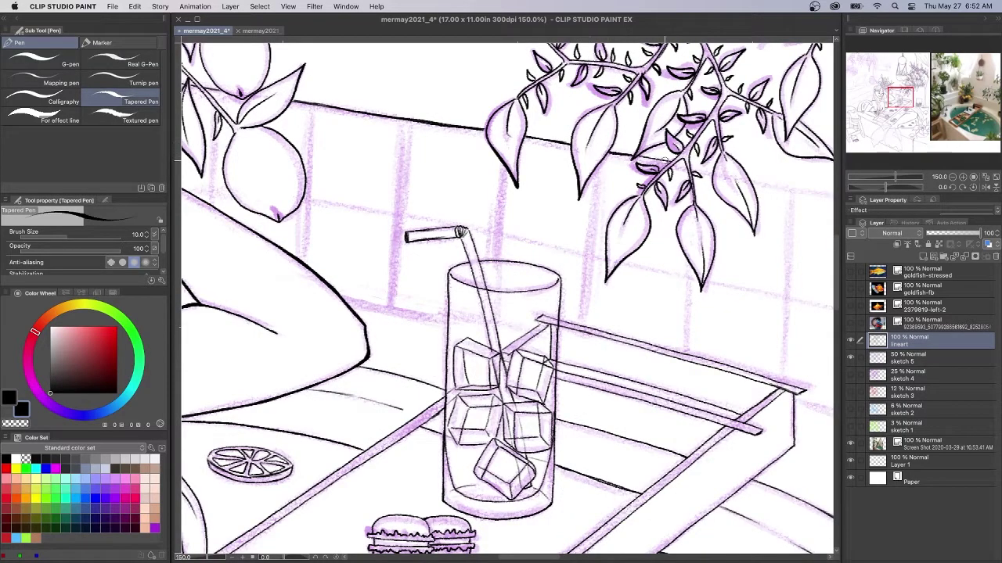
Extend the tiled wall's top edge from the hanging leaves past the glass jar and the tree trunk.
{"action": "left_click_drag", "start_coordinate": [898, 98], "coordinate": [906, 99]}
{"action": "left_click_drag", "start_coordinate": [533, 152], "coordinate": [627, 170]}
{"action": "left_click_drag", "start_coordinate": [908, 98], "coordinate": [913, 99]}
{"action": "left_click_drag", "start_coordinate": [478, 141], "coordinate": [685, 179]}
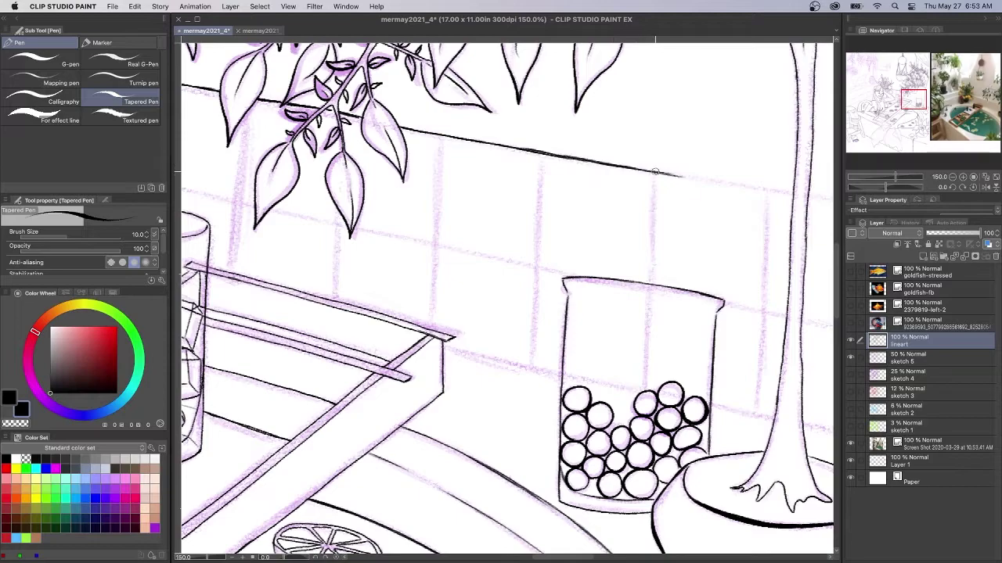
{"action": "left_click_drag", "start_coordinate": [914, 100], "coordinate": [919, 102]}
{"action": "left_click_drag", "start_coordinate": [462, 94], "coordinate": [577, 110]}
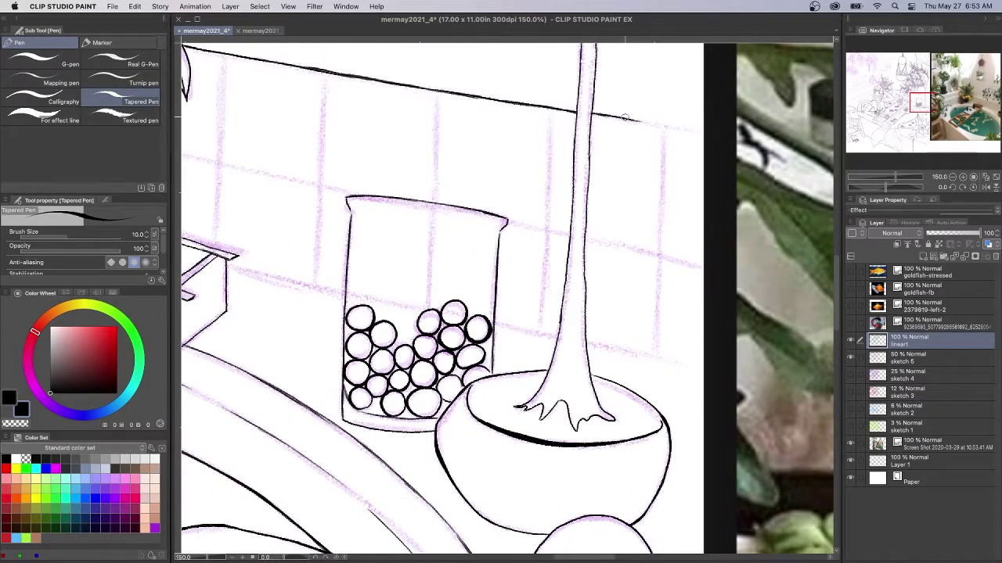
Ink the middle horizontal tile line from the canvas border past the tree trunk and jar toward the drinking glass.
{"action": "left_click_drag", "start_coordinate": [837, 291], "coordinate": [836, 319]}
{"action": "left_click_drag", "start_coordinate": [583, 158], "coordinate": [703, 190]}
{"action": "left_click_drag", "start_coordinate": [496, 139], "coordinate": [559, 153]}
{"action": "left_click", "coordinate": [915, 108]}
{"action": "left_click_drag", "start_coordinate": [391, 134], "coordinate": [505, 165]}
{"action": "left_click", "coordinate": [911, 107]}
{"action": "left_click", "coordinate": [898, 105]}
{"action": "left_click_drag", "start_coordinate": [574, 149], "coordinate": [387, 117]}
{"action": "mouse_move", "coordinate": [202, 93]}
{"action": "left_mouse_down"}
{"action": "mouse_move", "coordinate": [260, 108]}
{"action": "mouse_move", "coordinate": [503, 277]}
{"action": "left_mouse_up"}
Ink the vertical tile lines of the back wall between the lemon plant and the tree trunk.
{"action": "mouse_move", "coordinate": [539, 83]}
{"action": "left_mouse_down"}
{"action": "mouse_move", "coordinate": [536, 188]}
{"action": "mouse_move", "coordinate": [512, 186]}
{"action": "left_mouse_up"}
{"action": "key", "text": "super+z"}
{"action": "left_click_drag", "start_coordinate": [638, 100], "coordinate": [630, 253]}
{"action": "left_click_drag", "start_coordinate": [735, 115], "coordinate": [723, 302]}
{"action": "mouse_move", "coordinate": [723, 289]}
{"action": "left_mouse_down"}
{"action": "mouse_move", "coordinate": [613, 315]}
{"action": "mouse_move", "coordinate": [520, 303]}
{"action": "left_mouse_up"}
{"action": "left_click_drag", "start_coordinate": [628, 176], "coordinate": [620, 267]}
{"action": "mouse_move", "coordinate": [721, 174]}
{"action": "left_mouse_down"}
{"action": "mouse_move", "coordinate": [708, 332]}
{"action": "mouse_move", "coordinate": [518, 264]}
{"action": "left_mouse_up"}
{"action": "left_click_drag", "start_coordinate": [623, 197], "coordinate": [617, 290]}
{"action": "mouse_move", "coordinate": [724, 126]}
{"action": "left_mouse_down"}
{"action": "mouse_move", "coordinate": [718, 317]}
{"action": "mouse_move", "coordinate": [434, 263]}
{"action": "left_mouse_up"}
{"action": "left_click_drag", "start_coordinate": [540, 92], "coordinate": [532, 306]}
{"action": "left_click_drag", "start_coordinate": [654, 111], "coordinate": [646, 328]}
{"action": "left_click_drag", "start_coordinate": [646, 328], "coordinate": [484, 301]}
{"action": "left_click_drag", "start_coordinate": [603, 101], "coordinate": [592, 327]}
{"action": "left_click_drag", "start_coordinate": [717, 118], "coordinate": [713, 353]}
Undo the last strokes and ink the remaining horizontal tile lines behind the glass jar and tree trunk.
{"action": "mouse_move", "coordinate": [752, 258]}
{"action": "left_mouse_down"}
{"action": "mouse_move", "coordinate": [532, 200]}
{"action": "mouse_move", "coordinate": [757, 273]}
{"action": "left_mouse_up"}
{"action": "key", "text": "super+z"}
{"action": "key", "text": "super+z"}
{"action": "left_click_drag", "start_coordinate": [344, 176], "coordinate": [781, 227]}
{"action": "left_click_drag", "start_coordinate": [372, 183], "coordinate": [408, 189]}
{"action": "left_click_drag", "start_coordinate": [491, 198], "coordinate": [591, 217]}
{"action": "mouse_move", "coordinate": [721, 239]}
{"action": "left_mouse_down"}
{"action": "mouse_move", "coordinate": [355, 212]}
{"action": "mouse_move", "coordinate": [619, 268]}
{"action": "mouse_move", "coordinate": [350, 190]}
{"action": "mouse_move", "coordinate": [552, 233]}
{"action": "left_mouse_up"}
{"action": "mouse_move", "coordinate": [662, 255]}
{"action": "left_mouse_down"}
{"action": "mouse_move", "coordinate": [486, 187]}
{"action": "mouse_move", "coordinate": [646, 227]}
{"action": "left_mouse_up"}
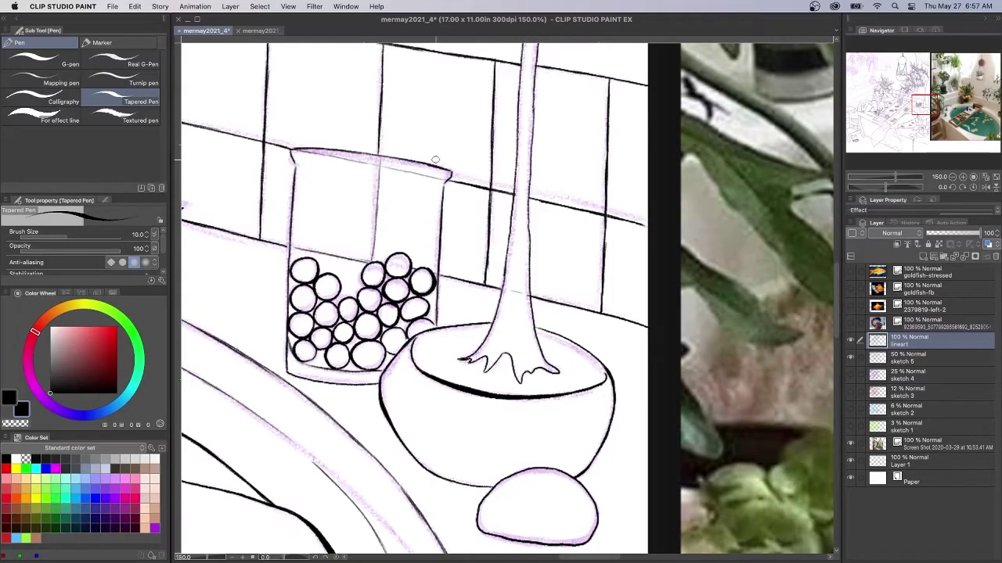
Retrace the back wall's middle horizontal tile line on both sides of the glass jar to thicken it.
{"action": "scroll", "coordinate": [442, 137], "scroll_direction": "down", "scroll_amount": 10}
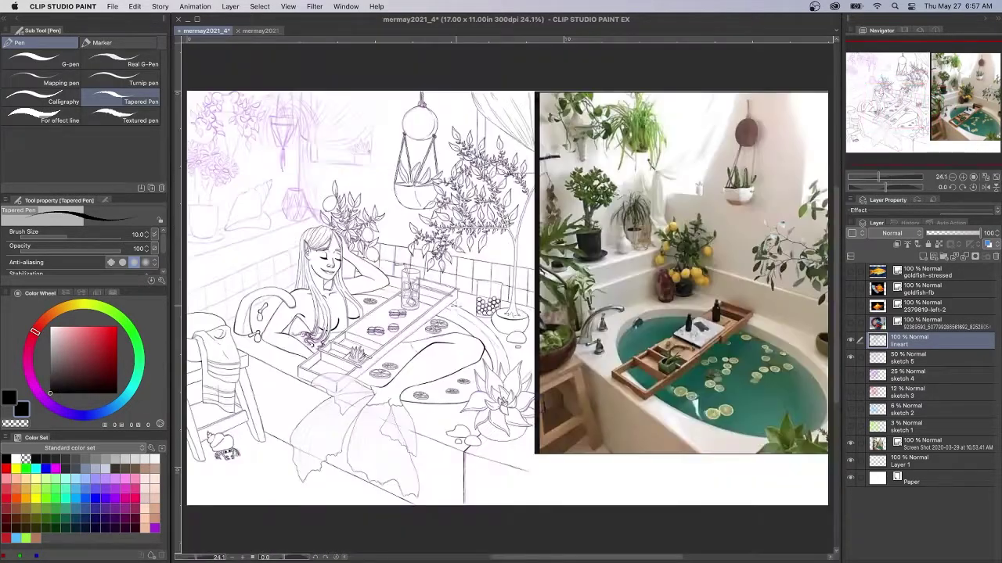
{"action": "scroll", "coordinate": [376, 149], "scroll_direction": "up", "scroll_amount": 10}
{"action": "left_click_drag", "start_coordinate": [375, 148], "coordinate": [627, 200]}
{"action": "left_click_drag", "start_coordinate": [755, 223], "coordinate": [821, 240]}
{"action": "mouse_move", "coordinate": [822, 239]}
{"action": "left_mouse_down"}
{"action": "mouse_move", "coordinate": [552, 280]}
{"action": "mouse_move", "coordinate": [680, 309]}
{"action": "left_mouse_up"}
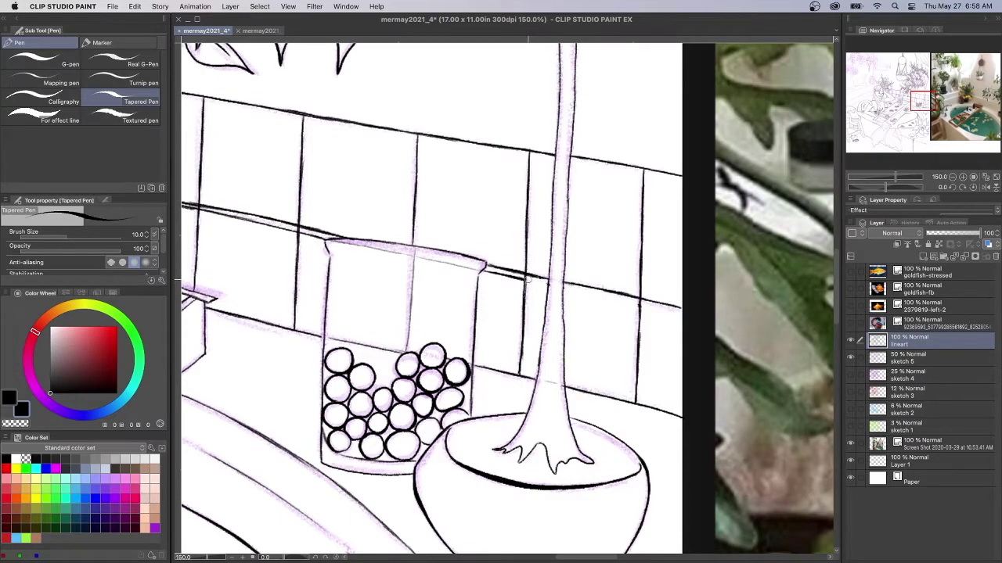
{"action": "left_click_drag", "start_coordinate": [919, 94], "coordinate": [912, 95]}
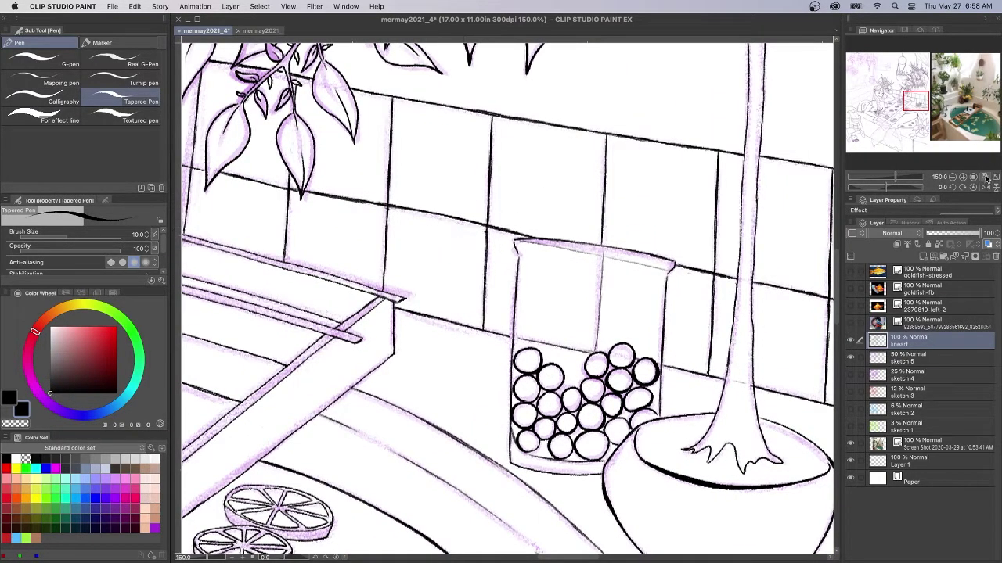
{"action": "left_click", "coordinate": [984, 179]}
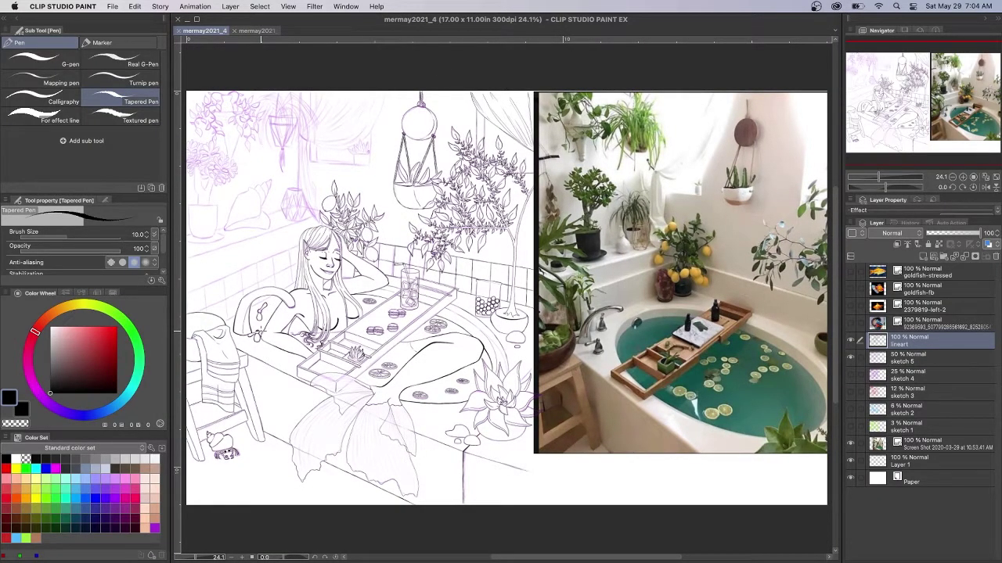
Ink the top edge of the left tiled wall from the mermaid's hair above the faucet.
{"action": "key", "text": "super+plus"}
{"action": "key", "text": "super+plus"}
{"action": "key", "text": "super+plus"}
{"action": "key", "text": "super+plus"}
{"action": "key", "text": "super+plus"}
{"action": "key", "text": "super+plus"}
{"action": "left_click_drag", "start_coordinate": [235, 243], "coordinate": [751, 313]}
{"action": "left_click_drag", "start_coordinate": [298, 266], "coordinate": [672, 192]}
{"action": "left_click_drag", "start_coordinate": [328, 313], "coordinate": [653, 183]}
{"action": "left_click_drag", "start_coordinate": [595, 219], "coordinate": [390, 378]}
Extend the left tiled wall's top edge out to the canvas border, redoing the stroke until it follows the sketch.
{"action": "left_click_drag", "start_coordinate": [718, 133], "coordinate": [186, 365]}
{"action": "key", "text": "ctrl+z"}
{"action": "left_click_drag", "start_coordinate": [699, 141], "coordinate": [181, 366]}
{"action": "key", "text": "ctrl+z"}
{"action": "mouse_move", "coordinate": [723, 132]}
{"action": "left_mouse_down"}
{"action": "mouse_move", "coordinate": [334, 293]}
{"action": "mouse_move", "coordinate": [505, 206]}
{"action": "mouse_move", "coordinate": [380, 257]}
{"action": "mouse_move", "coordinate": [359, 280]}
{"action": "left_mouse_up"}
{"action": "key", "text": "ctrl+z"}
{"action": "left_click_drag", "start_coordinate": [505, 206], "coordinate": [358, 269]}
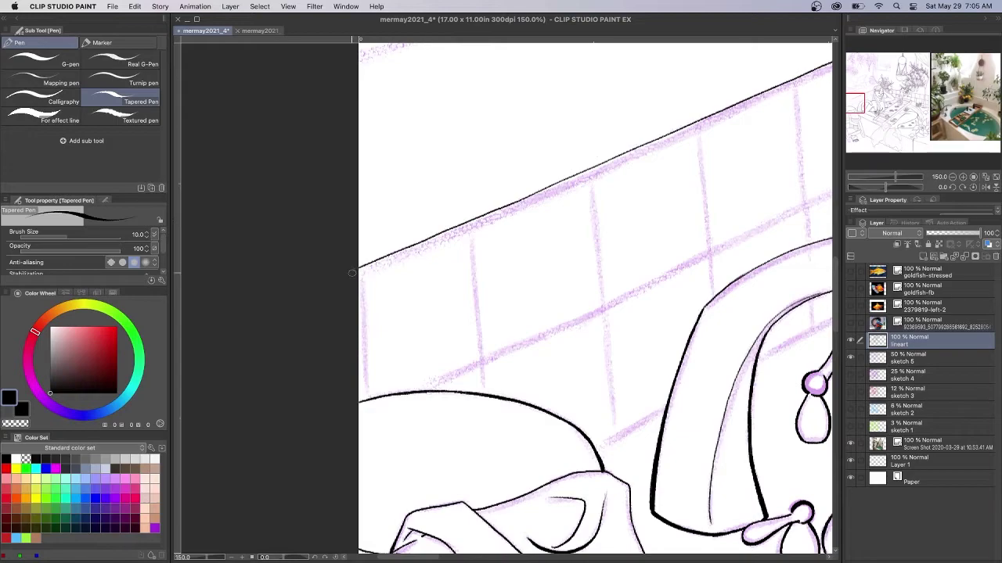
{"action": "scroll", "coordinate": [739, 198], "scroll_direction": "right", "scroll_amount": 8}
{"action": "key", "text": "ctrl+z"}
{"action": "mouse_move", "coordinate": [743, 198]}
{"action": "left_mouse_down"}
{"action": "mouse_move", "coordinate": [302, 461]}
{"action": "mouse_move", "coordinate": [638, 252]}
{"action": "left_mouse_up"}
{"action": "key", "text": "ctrl+z"}
{"action": "key", "text": "ctrl+z"}
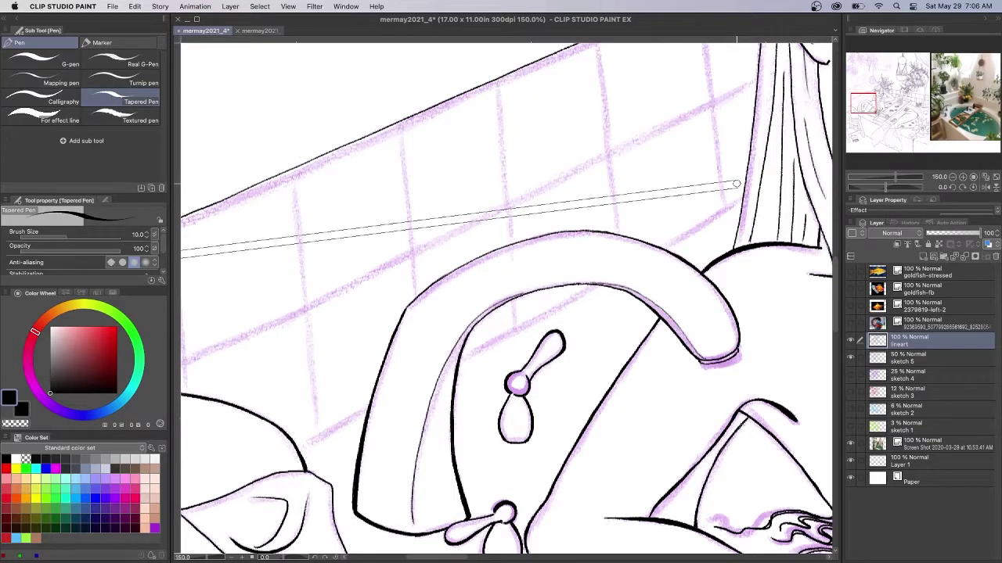
{"action": "left_click_drag", "start_coordinate": [742, 196], "coordinate": [626, 246]}
{"action": "key", "text": "ctrl+z"}
Ink the left wall's lower horizontal tile line on both sides of the faucet, undoing the strokes that miss.
{"action": "scroll", "coordinate": [704, 195], "scroll_direction": "down", "scroll_amount": 5}
{"action": "left_click_drag", "start_coordinate": [745, 94], "coordinate": [305, 346]}
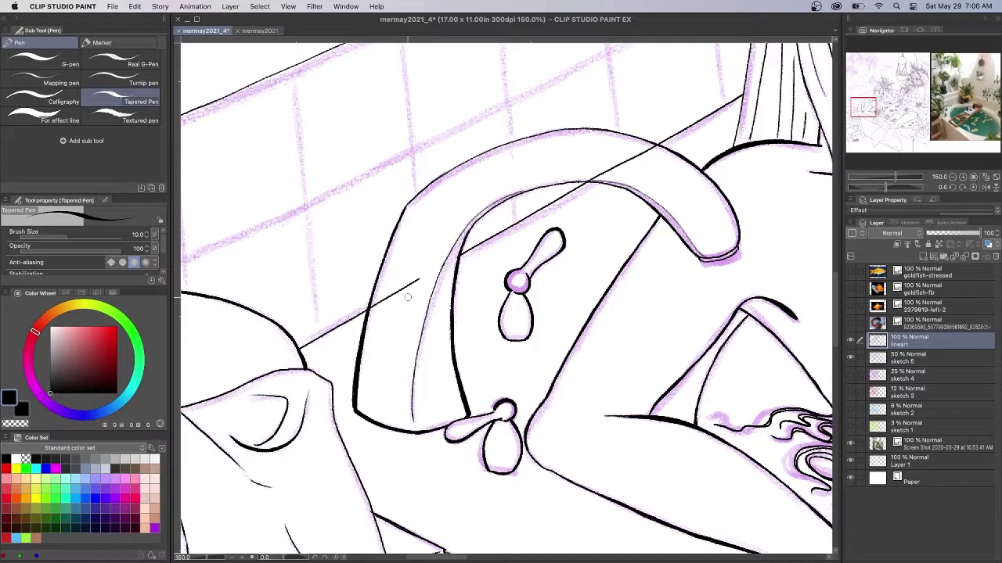
{"action": "mouse_move", "coordinate": [579, 168]}
{"action": "left_mouse_down"}
{"action": "mouse_move", "coordinate": [537, 330]}
{"action": "mouse_move", "coordinate": [619, 249]}
{"action": "left_mouse_up"}
{"action": "mouse_move", "coordinate": [799, 56]}
{"action": "left_mouse_down"}
{"action": "mouse_move", "coordinate": [180, 370]}
{"action": "mouse_move", "coordinate": [689, 107]}
{"action": "mouse_move", "coordinate": [189, 360]}
{"action": "mouse_move", "coordinate": [479, 234]}
{"action": "left_mouse_up"}
{"action": "key", "text": "ctrl+z"}
{"action": "key", "text": "ctrl+z"}
{"action": "key", "text": "ctrl+z"}
{"action": "left_click_drag", "start_coordinate": [474, 237], "coordinate": [454, 247]}
Ink the left wall's vertical tile lines between the chair and the faucet's curve.
{"action": "left_click_drag", "start_coordinate": [390, 123], "coordinate": [391, 256]}
{"action": "left_click_drag", "start_coordinate": [499, 79], "coordinate": [508, 249]}
{"action": "left_click_drag", "start_coordinate": [587, 196], "coordinate": [520, 234]}
{"action": "left_click_drag", "start_coordinate": [553, 67], "coordinate": [573, 339]}
{"action": "left_click_drag", "start_coordinate": [626, 227], "coordinate": [435, 335]}
{"action": "left_click_drag", "start_coordinate": [468, 127], "coordinate": [480, 286]}
{"action": "left_click_drag", "start_coordinate": [564, 85], "coordinate": [572, 202]}
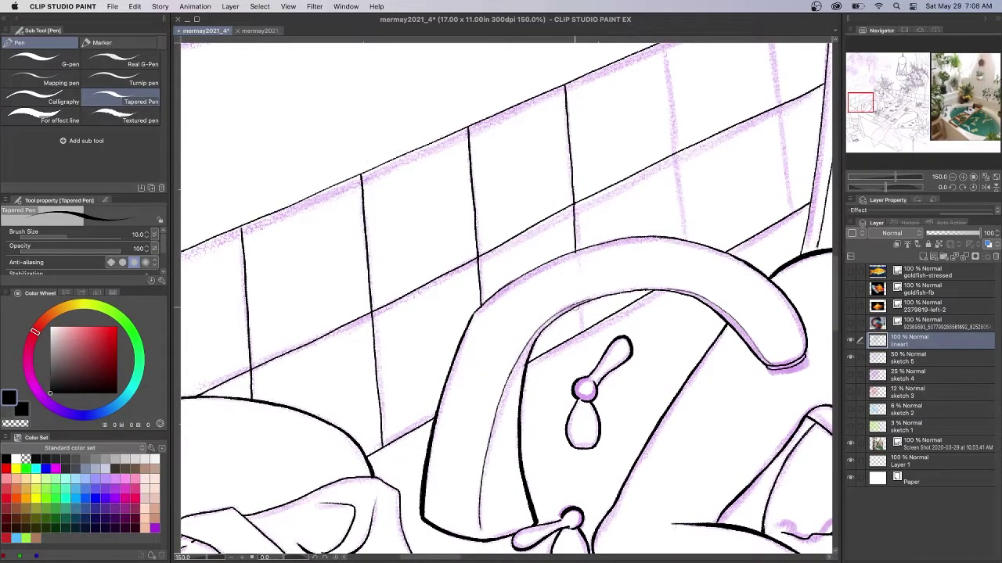
Ink the remaining vertical tile lines behind the faucet and toward the mermaid's hair, redoing the uneven strokes.
{"action": "left_click_drag", "start_coordinate": [575, 252], "coordinate": [580, 337]}
{"action": "left_click_drag", "start_coordinate": [580, 254], "coordinate": [404, 334]}
{"action": "left_click_drag", "start_coordinate": [489, 123], "coordinate": [497, 321]}
{"action": "left_click_drag", "start_coordinate": [595, 81], "coordinate": [604, 186]}
{"action": "key", "text": "super+z"}
{"action": "key", "text": "super+z"}
{"action": "left_click_drag", "start_coordinate": [490, 123], "coordinate": [499, 324]}
{"action": "key", "text": "super+z"}
{"action": "left_click_drag", "start_coordinate": [490, 123], "coordinate": [502, 322]}
{"action": "key", "text": "super+z"}
{"action": "key", "text": "super+z"}
{"action": "left_click_drag", "start_coordinate": [592, 78], "coordinate": [609, 302]}
Check the line art across the whole canvas with the sketch 5 layer hidden.
{"action": "key", "text": "super+0"}
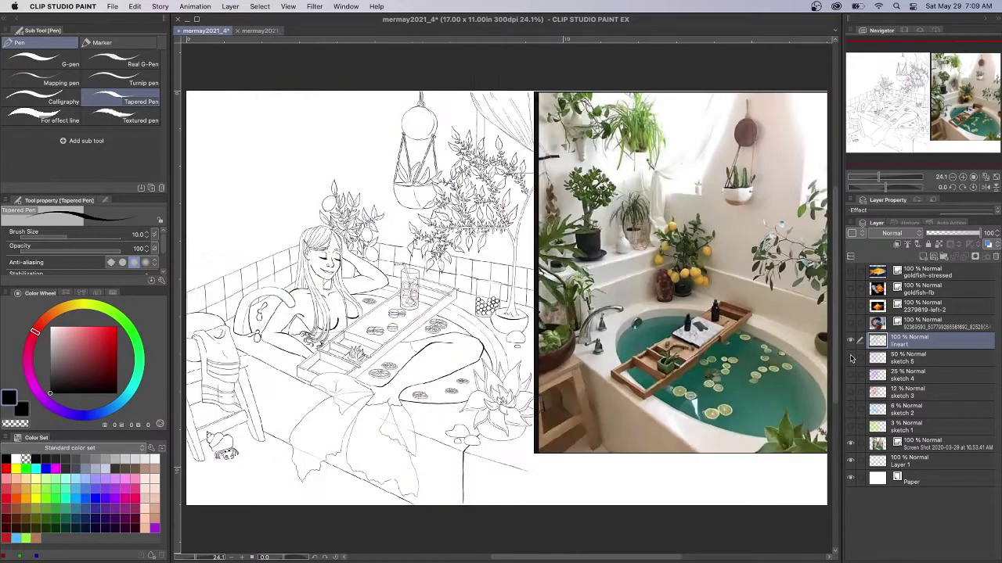
{"action": "scroll", "coordinate": [278, 285], "scroll_direction": "up", "scroll_amount": 5}
{"action": "left_click", "coordinate": [995, 178]}
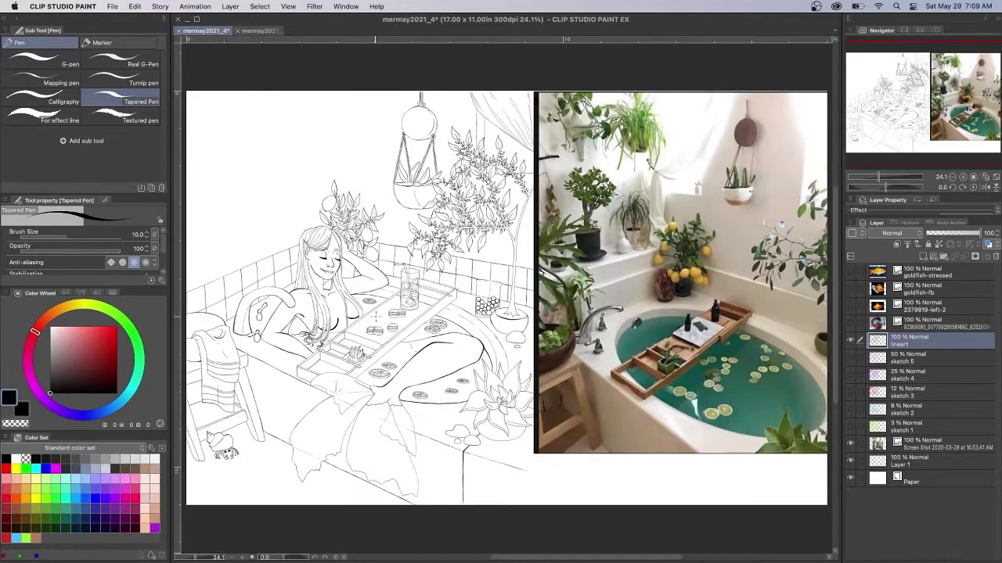
Ink the vertical edge of the window frame beside the small succulent.
{"action": "left_click", "coordinate": [965, 178]}
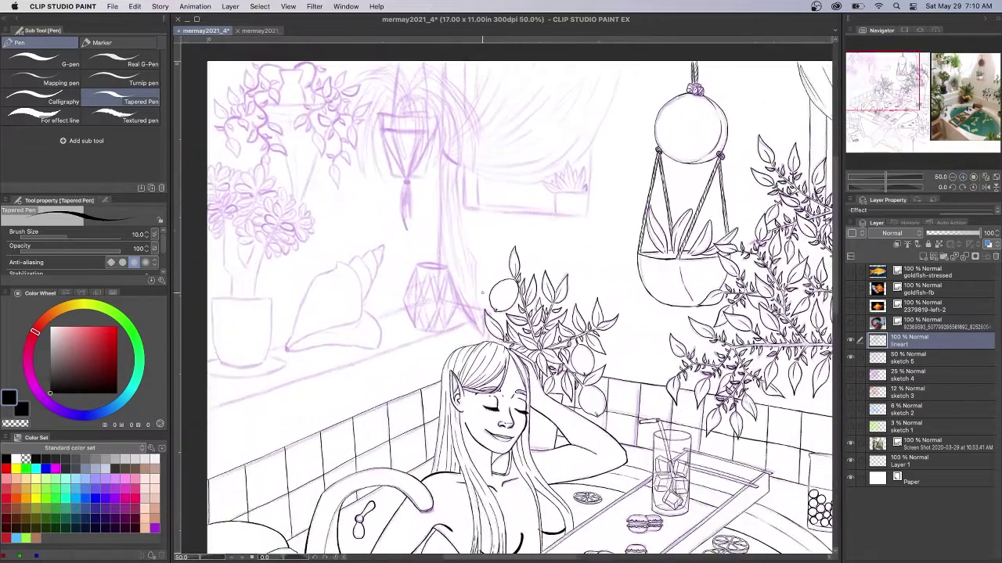
{"action": "left_click", "coordinate": [963, 177]}
{"action": "left_click_drag", "start_coordinate": [882, 77], "coordinate": [884, 67]}
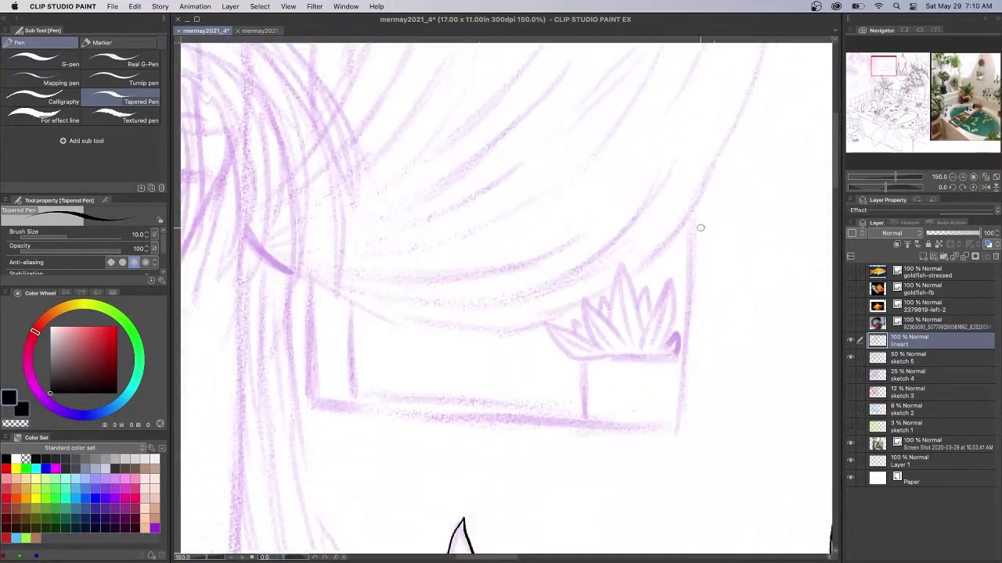
{"action": "scroll", "coordinate": [688, 101], "scroll_direction": "down", "scroll_amount": 3}
{"action": "left_click_drag", "start_coordinate": [689, 102], "coordinate": [681, 313]}
{"action": "scroll", "coordinate": [405, 136], "scroll_direction": "left", "scroll_amount": 3}
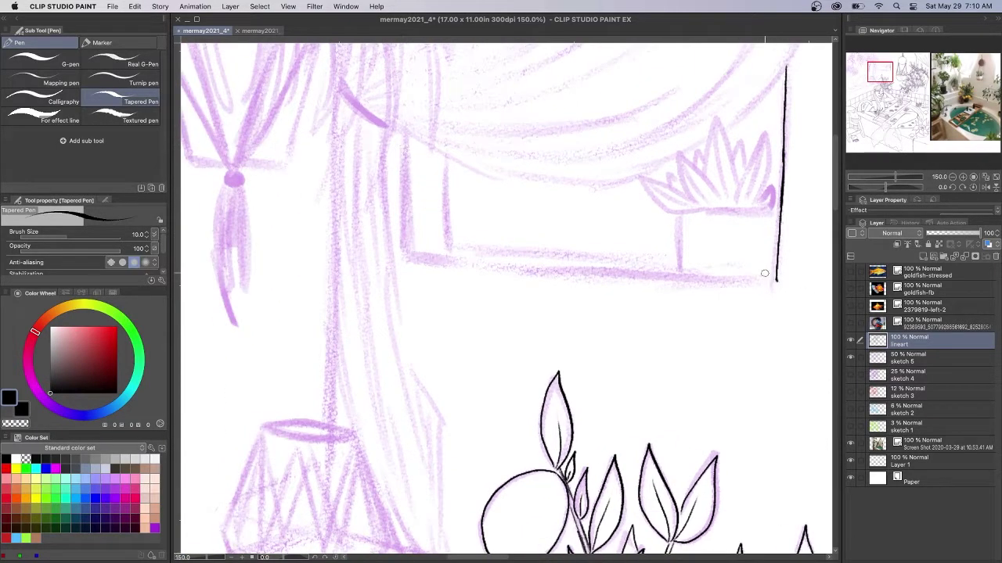
Ink the window frame's far vertical edge and its long bottom edge, redoing the uneven bottom stroke.
{"action": "left_click_drag", "start_coordinate": [404, 156], "coordinate": [407, 257]}
{"action": "left_click_drag", "start_coordinate": [776, 281], "coordinate": [407, 255]}
{"action": "key", "text": "ctrl+z"}
{"action": "scroll", "coordinate": [407, 257], "scroll_direction": "down", "scroll_amount": 3}
{"action": "left_click_drag", "start_coordinate": [777, 169], "coordinate": [406, 143]}
{"action": "scroll", "coordinate": [411, 147], "scroll_direction": "up", "scroll_amount": 3}
Ink the first pointed leaves of the small succulent on the windowsill.
{"action": "mouse_move", "coordinate": [676, 218]}
{"action": "left_mouse_down"}
{"action": "mouse_move", "coordinate": [679, 196]}
{"action": "mouse_move", "coordinate": [666, 216]}
{"action": "left_mouse_up"}
{"action": "left_click_drag", "start_coordinate": [657, 217], "coordinate": [670, 140]}
{"action": "mouse_move", "coordinate": [671, 140]}
{"action": "left_mouse_down"}
{"action": "mouse_move", "coordinate": [639, 215]}
{"action": "mouse_move", "coordinate": [544, 185]}
{"action": "left_mouse_up"}
{"action": "mouse_move", "coordinate": [544, 184]}
{"action": "left_mouse_down"}
{"action": "mouse_move", "coordinate": [608, 218]}
{"action": "mouse_move", "coordinate": [607, 196]}
{"action": "mouse_move", "coordinate": [573, 181]}
{"action": "left_mouse_up"}
{"action": "left_click_drag", "start_coordinate": [614, 177], "coordinate": [603, 159]}
{"action": "mouse_move", "coordinate": [640, 175]}
{"action": "left_mouse_down"}
{"action": "mouse_move", "coordinate": [649, 152]}
{"action": "mouse_move", "coordinate": [654, 182]}
{"action": "left_mouse_up"}
Ink the windowsill succulent's box planter and fill in its remaining pointed leaves.
{"action": "left_click_drag", "start_coordinate": [687, 220], "coordinate": [607, 221]}
{"action": "left_click_drag", "start_coordinate": [583, 288], "coordinate": [583, 220]}
{"action": "left_click_drag", "start_coordinate": [670, 214], "coordinate": [678, 200]}
{"action": "left_click_drag", "start_coordinate": [644, 175], "coordinate": [648, 158]}
{"action": "mouse_move", "coordinate": [622, 126]}
{"action": "left_mouse_down"}
{"action": "mouse_move", "coordinate": [614, 166]}
{"action": "mouse_move", "coordinate": [626, 203]}
{"action": "left_mouse_up"}
{"action": "left_click_drag", "start_coordinate": [584, 162], "coordinate": [608, 211]}
{"action": "mouse_move", "coordinate": [603, 176]}
{"action": "left_mouse_down"}
{"action": "mouse_move", "coordinate": [604, 162]}
{"action": "mouse_move", "coordinate": [583, 199]}
{"action": "left_mouse_up"}
{"action": "left_click_drag", "start_coordinate": [545, 186], "coordinate": [603, 215]}
Ink the window frame's inner vertical edge, sill line and mitred corner, redoing the uneven sill stroke.
{"action": "mouse_move", "coordinate": [351, 169]}
{"action": "left_mouse_down"}
{"action": "mouse_move", "coordinate": [352, 252]}
{"action": "mouse_move", "coordinate": [581, 276]}
{"action": "left_mouse_up"}
{"action": "key", "text": "super+z"}
{"action": "left_click_drag", "start_coordinate": [352, 265], "coordinate": [566, 274]}
{"action": "mouse_move", "coordinate": [887, 69]}
{"action": "left_mouse_down"}
{"action": "mouse_move", "coordinate": [886, 60]}
{"action": "mouse_move", "coordinate": [872, 61]}
{"action": "left_mouse_up"}
{"action": "mouse_move", "coordinate": [500, 174]}
{"action": "left_mouse_down"}
{"action": "mouse_move", "coordinate": [510, 335]}
{"action": "mouse_move", "coordinate": [484, 347]}
{"action": "left_mouse_up"}
{"action": "key", "text": "super+z"}
{"action": "key", "text": "super+z"}
{"action": "key", "text": "super+z"}
Ink the hanging plant's central drooping leaves and its long outer leaf on the left side.
{"action": "left_click_drag", "start_coordinate": [835, 153], "coordinate": [835, 162]}
{"action": "mouse_move", "coordinate": [501, 105]}
{"action": "left_mouse_down"}
{"action": "mouse_move", "coordinate": [515, 249]}
{"action": "mouse_move", "coordinate": [492, 245]}
{"action": "mouse_move", "coordinate": [487, 272]}
{"action": "left_mouse_up"}
{"action": "mouse_move", "coordinate": [480, 110]}
{"action": "left_mouse_down"}
{"action": "mouse_move", "coordinate": [487, 273]}
{"action": "mouse_move", "coordinate": [491, 177]}
{"action": "left_mouse_up"}
{"action": "left_click_drag", "start_coordinate": [489, 117], "coordinate": [486, 168]}
{"action": "mouse_move", "coordinate": [497, 117]}
{"action": "left_mouse_down"}
{"action": "mouse_move", "coordinate": [501, 168]}
{"action": "mouse_move", "coordinate": [547, 173]}
{"action": "mouse_move", "coordinate": [524, 112]}
{"action": "mouse_move", "coordinate": [512, 297]}
{"action": "left_mouse_up"}
{"action": "left_click_drag", "start_coordinate": [519, 117], "coordinate": [536, 124]}
{"action": "mouse_move", "coordinate": [481, 107]}
{"action": "left_mouse_down"}
{"action": "mouse_move", "coordinate": [466, 266]}
{"action": "mouse_move", "coordinate": [461, 257]}
{"action": "left_mouse_up"}
{"action": "mouse_move", "coordinate": [443, 109]}
{"action": "left_mouse_down"}
{"action": "mouse_move", "coordinate": [379, 250]}
{"action": "mouse_move", "coordinate": [413, 342]}
{"action": "left_mouse_up"}
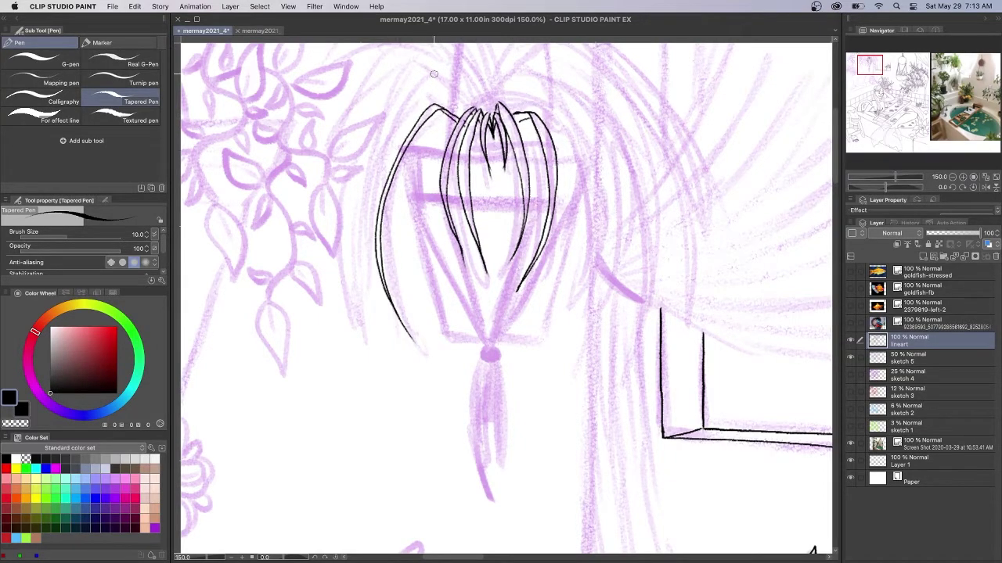
Ink the drooping leaves on the right side of the hanging plant.
{"action": "mouse_move", "coordinate": [512, 105]}
{"action": "left_mouse_down"}
{"action": "mouse_move", "coordinate": [578, 158]}
{"action": "mouse_move", "coordinate": [583, 276]}
{"action": "left_mouse_up"}
{"action": "mouse_move", "coordinate": [513, 108]}
{"action": "left_mouse_down"}
{"action": "mouse_move", "coordinate": [596, 179]}
{"action": "mouse_move", "coordinate": [575, 288]}
{"action": "left_mouse_up"}
{"action": "left_click_drag", "start_coordinate": [593, 228], "coordinate": [573, 288]}
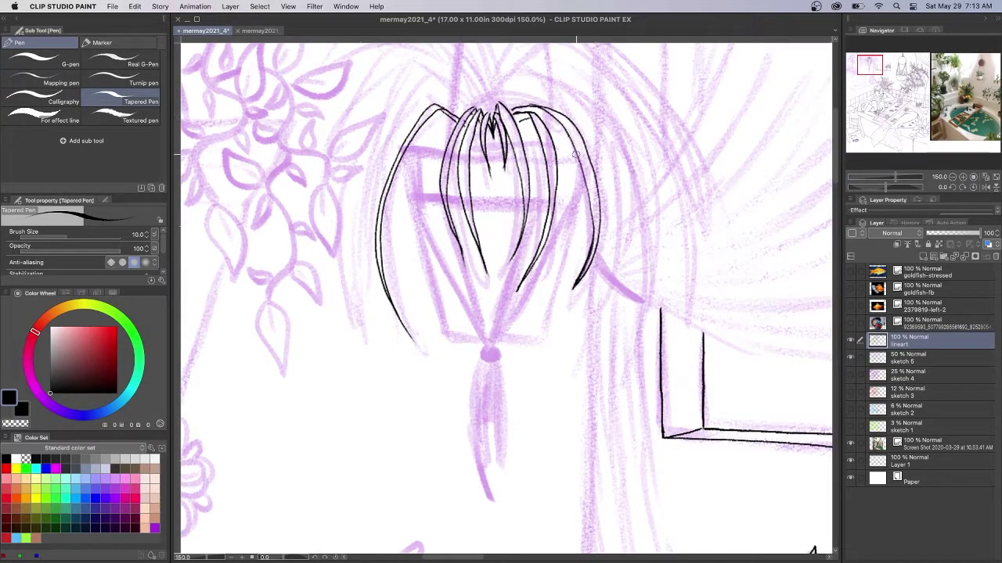
{"action": "left_click_drag", "start_coordinate": [540, 119], "coordinate": [548, 276]}
{"action": "left_click_drag", "start_coordinate": [550, 138], "coordinate": [540, 283]}
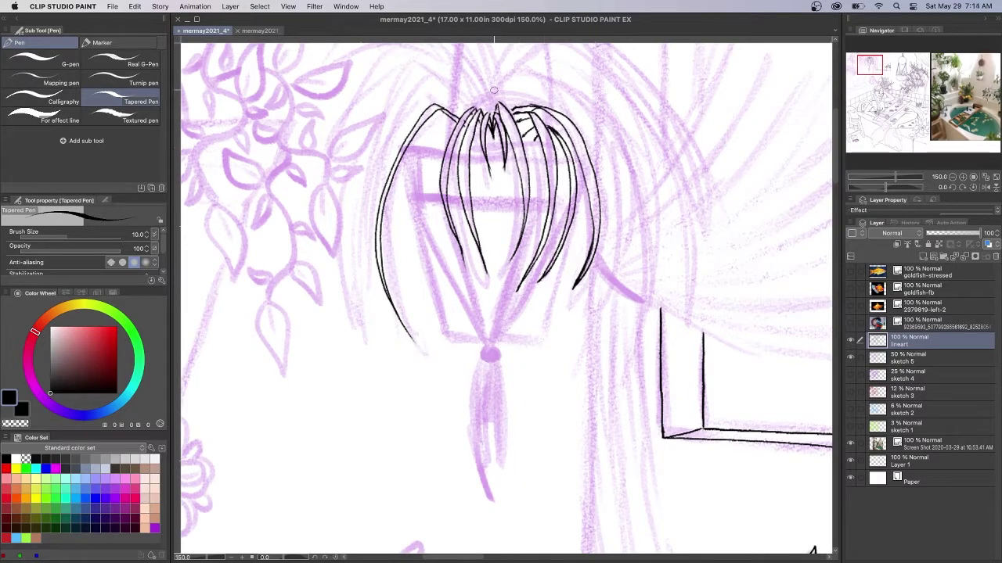
Ink short arching leaves from the hanging plant's crown toward its right side, redoing the first strokes.
{"action": "mouse_move", "coordinate": [519, 65]}
{"action": "left_mouse_down"}
{"action": "mouse_move", "coordinate": [544, 80]}
{"action": "mouse_move", "coordinate": [575, 114]}
{"action": "left_mouse_up"}
{"action": "left_click_drag", "start_coordinate": [562, 99], "coordinate": [581, 127]}
{"action": "key", "text": "super+z"}
{"action": "left_click_drag", "start_coordinate": [520, 65], "coordinate": [490, 109]}
{"action": "left_click_drag", "start_coordinate": [502, 95], "coordinate": [565, 110]}
{"action": "left_click_drag", "start_coordinate": [495, 100], "coordinate": [581, 128]}
Ink long leaves down the hanging plant's right side and a high arching leaf above them.
{"action": "left_click_drag", "start_coordinate": [836, 149], "coordinate": [836, 135]}
{"action": "left_click_drag", "start_coordinate": [553, 181], "coordinate": [605, 401]}
{"action": "mouse_move", "coordinate": [555, 180]}
{"action": "left_mouse_down"}
{"action": "mouse_move", "coordinate": [591, 202]}
{"action": "mouse_move", "coordinate": [602, 408]}
{"action": "left_mouse_up"}
{"action": "mouse_move", "coordinate": [551, 184]}
{"action": "left_mouse_down"}
{"action": "mouse_move", "coordinate": [537, 190]}
{"action": "mouse_move", "coordinate": [646, 325]}
{"action": "mouse_move", "coordinate": [647, 388]}
{"action": "left_mouse_up"}
{"action": "left_click_drag", "start_coordinate": [584, 195], "coordinate": [537, 213]}
{"action": "mouse_move", "coordinate": [551, 206]}
{"action": "left_mouse_down"}
{"action": "mouse_move", "coordinate": [525, 217]}
{"action": "mouse_move", "coordinate": [702, 299]}
{"action": "left_mouse_up"}
Ink the long arching leaves that fall over the hanging plant's left side.
{"action": "mouse_move", "coordinate": [492, 201]}
{"action": "left_mouse_down"}
{"action": "mouse_move", "coordinate": [697, 249]}
{"action": "mouse_move", "coordinate": [704, 297]}
{"action": "mouse_move", "coordinate": [387, 137]}
{"action": "mouse_move", "coordinate": [340, 219]}
{"action": "left_mouse_up"}
{"action": "mouse_move", "coordinate": [491, 202]}
{"action": "left_mouse_down"}
{"action": "mouse_move", "coordinate": [337, 227]}
{"action": "mouse_move", "coordinate": [330, 274]}
{"action": "left_mouse_up"}
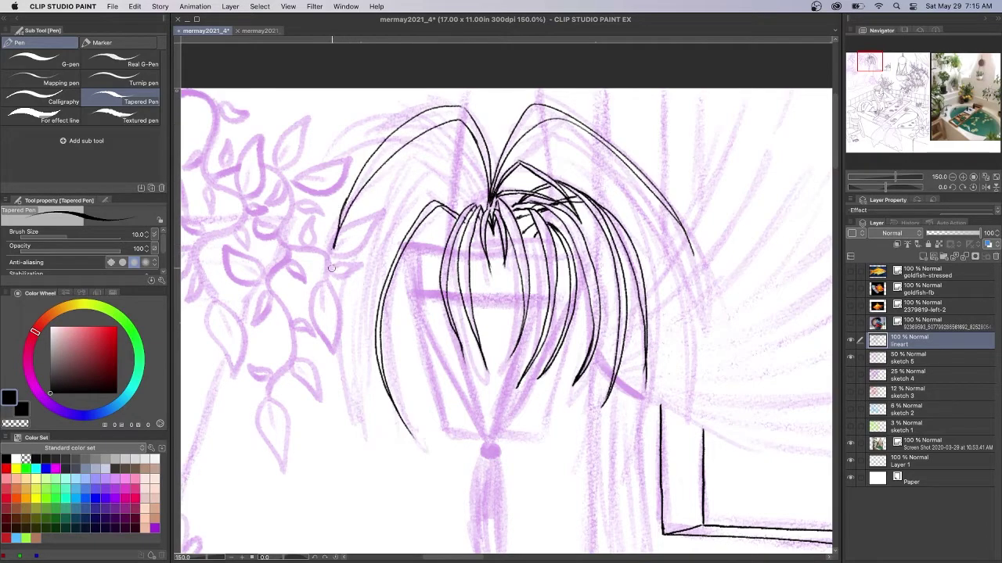
{"action": "mouse_move", "coordinate": [490, 200]}
{"action": "left_mouse_down"}
{"action": "mouse_move", "coordinate": [330, 201]}
{"action": "mouse_move", "coordinate": [375, 256]}
{"action": "mouse_move", "coordinate": [377, 419]}
{"action": "mouse_move", "coordinate": [365, 390]}
{"action": "left_mouse_up"}
{"action": "mouse_move", "coordinate": [380, 427]}
{"action": "left_mouse_down"}
{"action": "mouse_move", "coordinate": [365, 284]}
{"action": "mouse_move", "coordinate": [371, 295]}
{"action": "left_mouse_up"}
{"action": "left_click_drag", "start_coordinate": [475, 220], "coordinate": [479, 239]}
{"action": "mouse_move", "coordinate": [458, 192]}
{"action": "left_mouse_down"}
{"action": "mouse_move", "coordinate": [423, 213]}
{"action": "mouse_move", "coordinate": [372, 390]}
{"action": "left_mouse_up"}
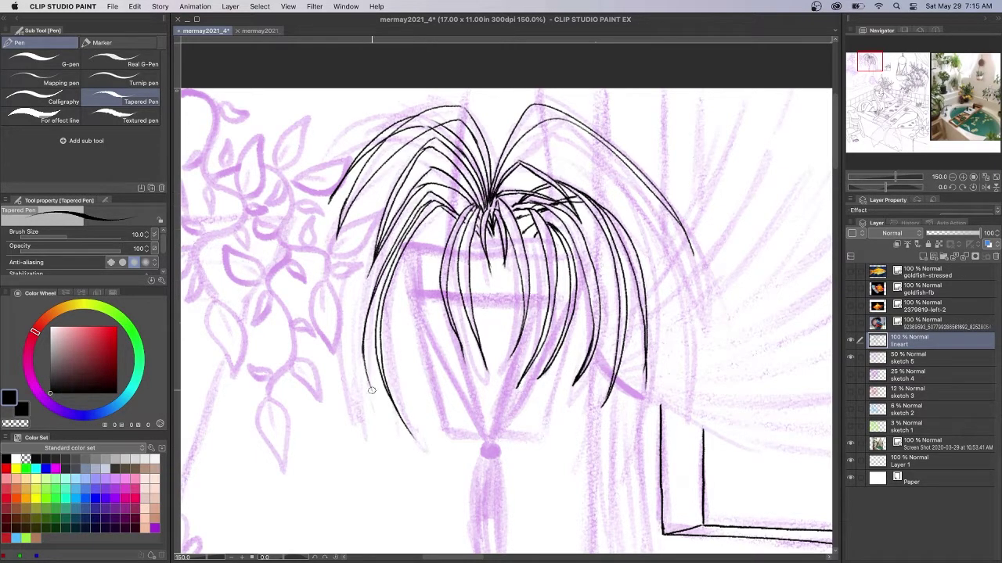
Fill both sides of the hanging plant with additional arching leaves from the crown.
{"action": "mouse_move", "coordinate": [493, 194]}
{"action": "left_mouse_down"}
{"action": "mouse_move", "coordinate": [635, 196]}
{"action": "mouse_move", "coordinate": [671, 279]}
{"action": "left_mouse_up"}
{"action": "mouse_move", "coordinate": [494, 191]}
{"action": "left_mouse_down"}
{"action": "mouse_move", "coordinate": [544, 146]}
{"action": "mouse_move", "coordinate": [665, 261]}
{"action": "mouse_move", "coordinate": [543, 190]}
{"action": "left_mouse_up"}
{"action": "left_click_drag", "start_coordinate": [497, 193], "coordinate": [530, 187]}
{"action": "left_click_drag", "start_coordinate": [397, 266], "coordinate": [407, 404]}
{"action": "left_click_drag", "start_coordinate": [455, 215], "coordinate": [417, 241]}
{"action": "left_click_drag", "start_coordinate": [444, 212], "coordinate": [419, 237]}
{"action": "mouse_move", "coordinate": [487, 192]}
{"action": "left_mouse_down"}
{"action": "mouse_move", "coordinate": [447, 128]}
{"action": "mouse_move", "coordinate": [402, 198]}
{"action": "left_mouse_up"}
{"action": "left_click_drag", "start_coordinate": [454, 221], "coordinate": [409, 302]}
{"action": "left_click_drag", "start_coordinate": [523, 225], "coordinate": [542, 299]}
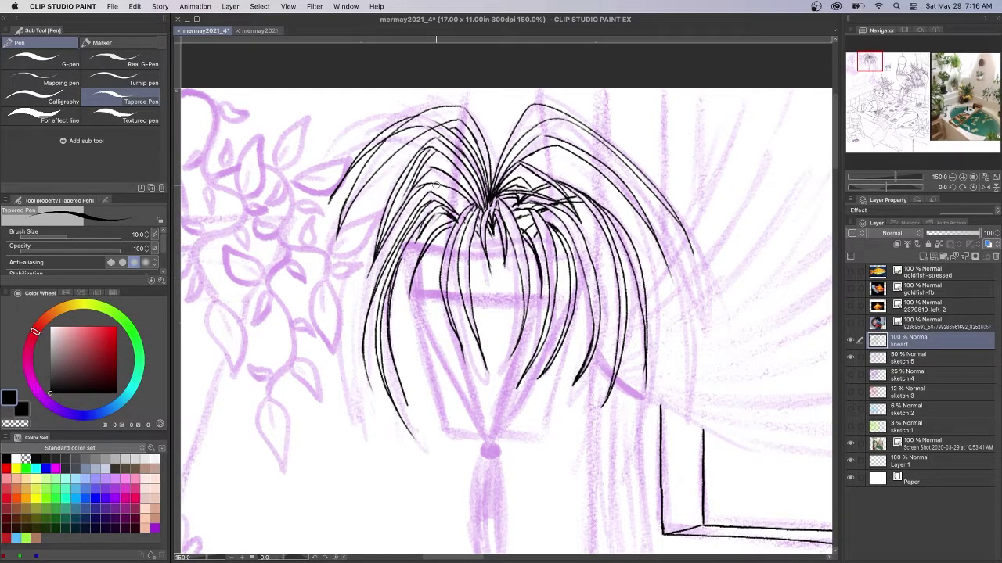
{"action": "mouse_move", "coordinate": [501, 188]}
{"action": "left_mouse_down"}
{"action": "mouse_move", "coordinate": [574, 167]}
{"action": "mouse_move", "coordinate": [630, 232]}
{"action": "left_mouse_up"}
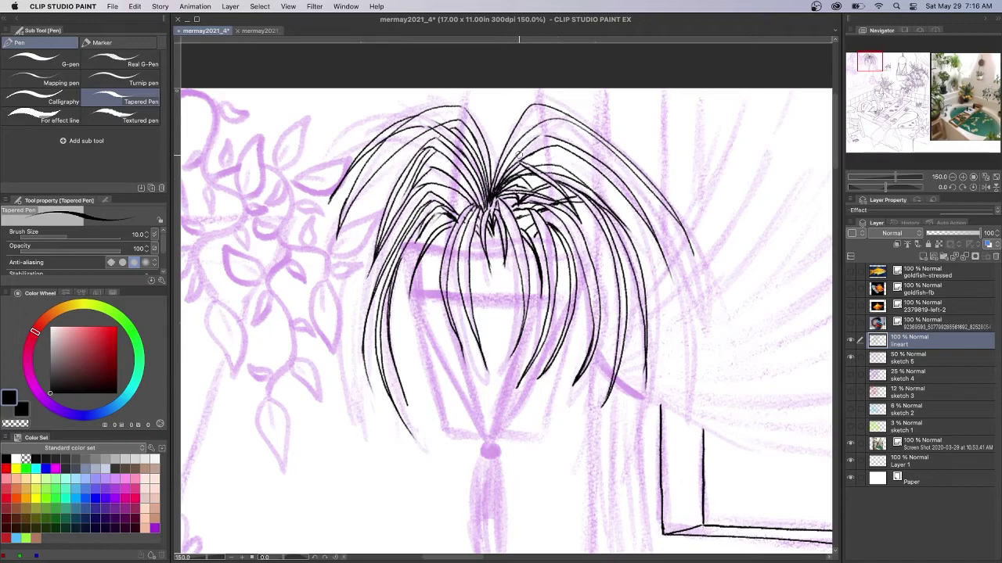
Fill the gaps around the hanging plant's crown with short drooping leaves.
{"action": "left_click_drag", "start_coordinate": [442, 212], "coordinate": [406, 263]}
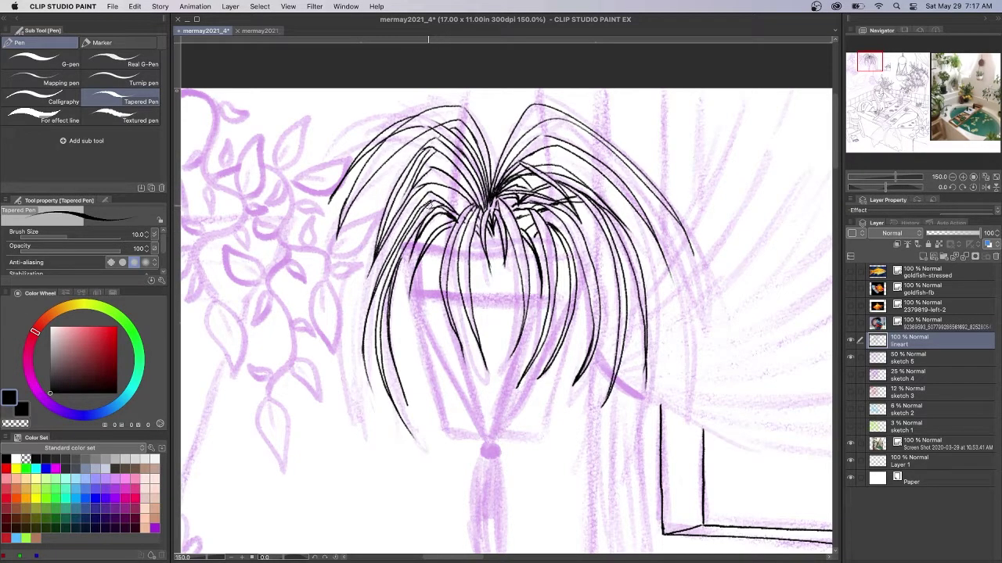
{"action": "mouse_move", "coordinate": [447, 221]}
{"action": "left_mouse_down"}
{"action": "mouse_move", "coordinate": [411, 259]}
{"action": "mouse_move", "coordinate": [428, 272]}
{"action": "left_mouse_up"}
{"action": "mouse_move", "coordinate": [500, 236]}
{"action": "left_mouse_down"}
{"action": "mouse_move", "coordinate": [494, 297]}
{"action": "mouse_move", "coordinate": [546, 272]}
{"action": "left_mouse_up"}
{"action": "left_click_drag", "start_coordinate": [519, 224], "coordinate": [546, 277]}
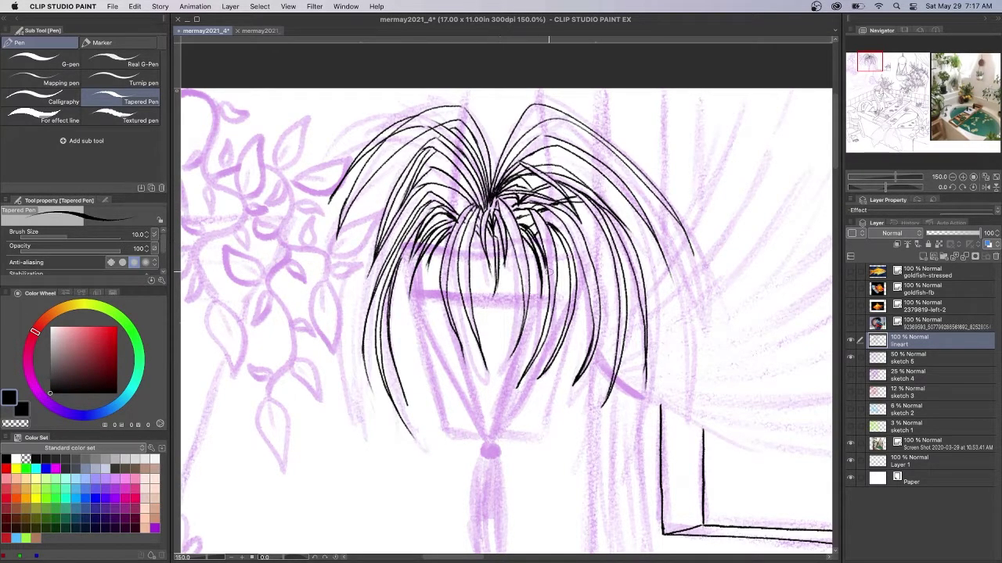
{"action": "left_click_drag", "start_coordinate": [554, 235], "coordinate": [568, 283]}
{"action": "left_click_drag", "start_coordinate": [553, 237], "coordinate": [563, 298]}
{"action": "left_click_drag", "start_coordinate": [543, 216], "coordinate": [568, 236]}
{"action": "mouse_move", "coordinate": [555, 206]}
{"action": "left_mouse_down"}
{"action": "mouse_move", "coordinate": [574, 218]}
{"action": "mouse_move", "coordinate": [606, 302]}
{"action": "left_mouse_up"}
{"action": "left_click_drag", "start_coordinate": [467, 210], "coordinate": [432, 192]}
{"action": "left_click_drag", "start_coordinate": [459, 214], "coordinate": [441, 195]}
Ink the hanging pot's tapered sides and base, and thicken the foliage above with a few more leaves.
{"action": "left_click_drag", "start_coordinate": [401, 267], "coordinate": [399, 351]}
{"action": "left_click_drag", "start_coordinate": [400, 259], "coordinate": [442, 428]}
{"action": "key", "text": "super+z"}
{"action": "mouse_move", "coordinate": [584, 272]}
{"action": "left_mouse_down"}
{"action": "mouse_move", "coordinate": [544, 436]}
{"action": "mouse_move", "coordinate": [446, 432]}
{"action": "left_mouse_up"}
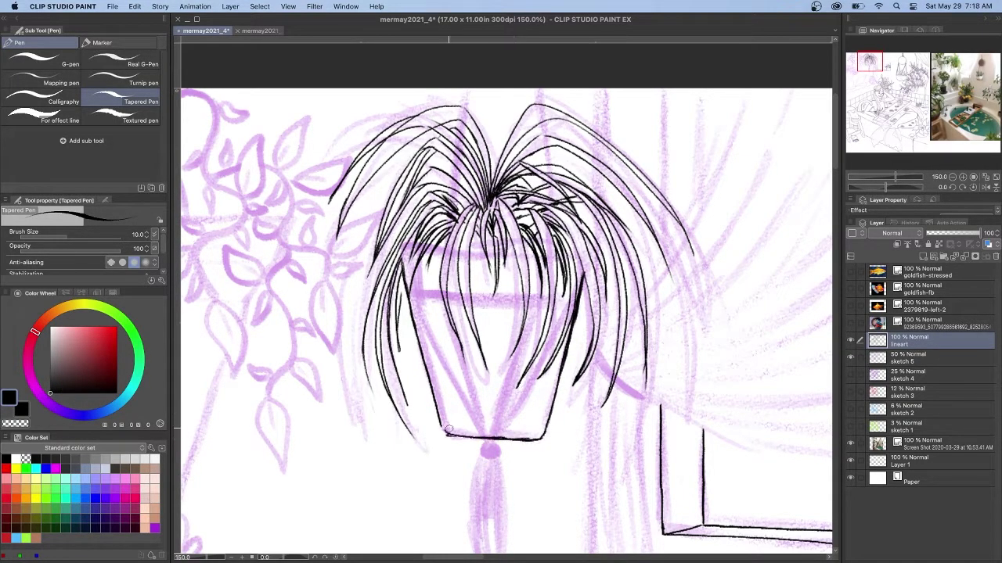
{"action": "left_click_drag", "start_coordinate": [423, 193], "coordinate": [379, 277]}
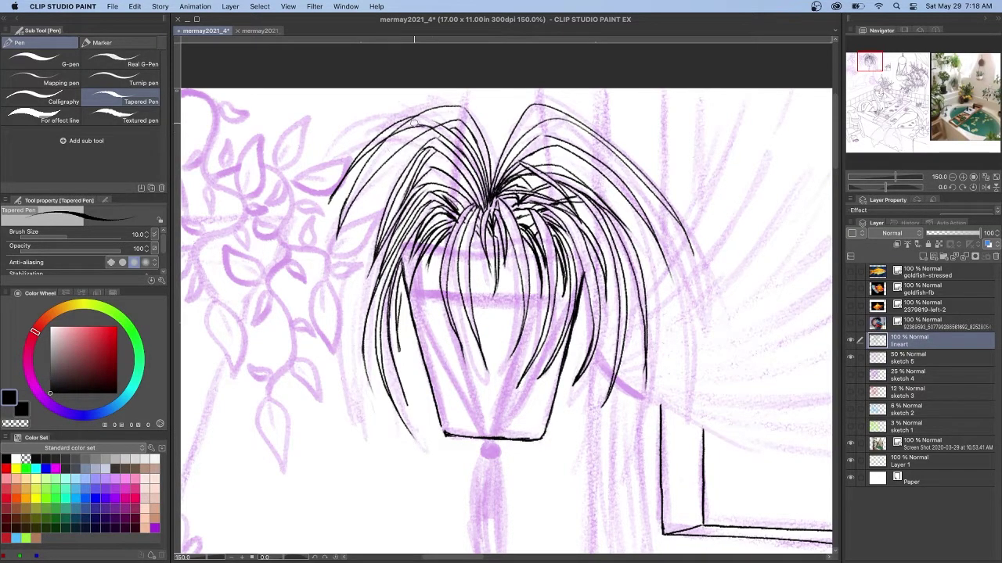
{"action": "left_click_drag", "start_coordinate": [495, 188], "coordinate": [528, 162]}
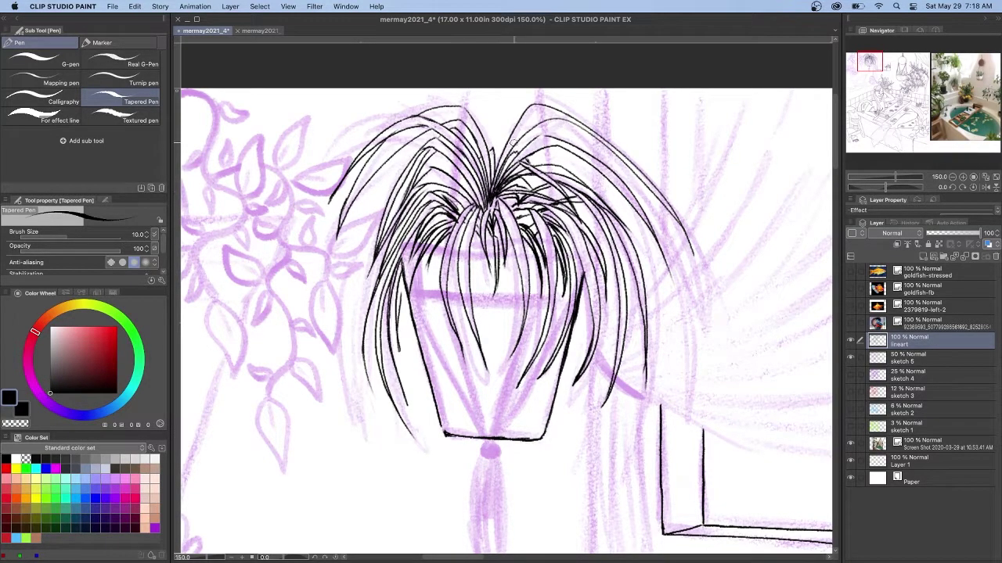
{"action": "left_click_drag", "start_coordinate": [426, 130], "coordinate": [383, 195]}
{"action": "left_click_drag", "start_coordinate": [602, 192], "coordinate": [529, 162]}
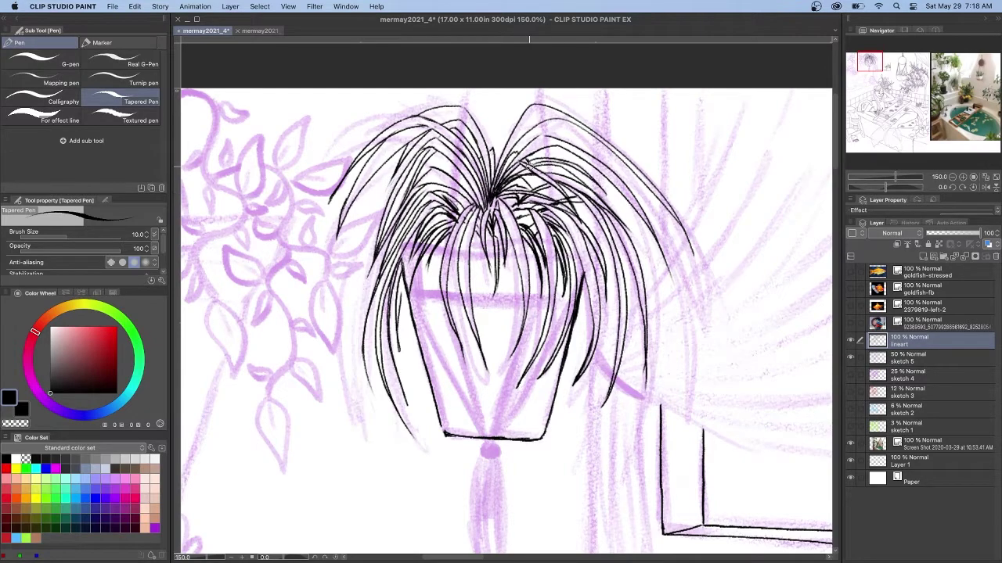
Ink the hanging plant's two suspension cords, the pot's rim behind the leaves and the double band around it.
{"action": "left_click_drag", "start_coordinate": [404, 246], "coordinate": [523, 255]}
{"action": "mouse_move", "coordinate": [469, 89]}
{"action": "left_mouse_down"}
{"action": "mouse_move", "coordinate": [433, 292]}
{"action": "mouse_move", "coordinate": [455, 152]}
{"action": "mouse_move", "coordinate": [436, 266]}
{"action": "left_mouse_up"}
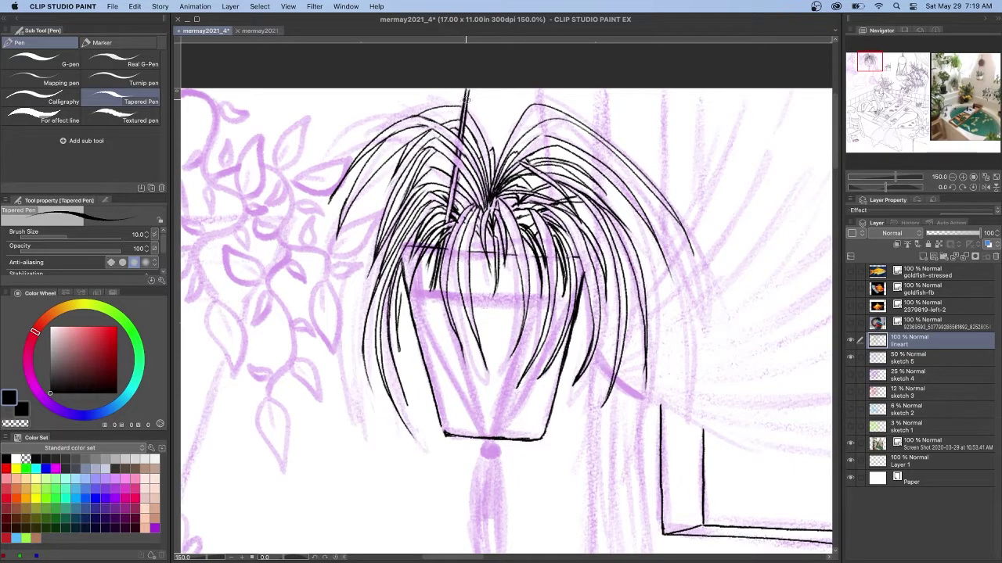
{"action": "left_click_drag", "start_coordinate": [450, 194], "coordinate": [446, 222]}
{"action": "left_click_drag", "start_coordinate": [536, 92], "coordinate": [553, 201]}
{"action": "left_click_drag", "start_coordinate": [541, 98], "coordinate": [552, 194]}
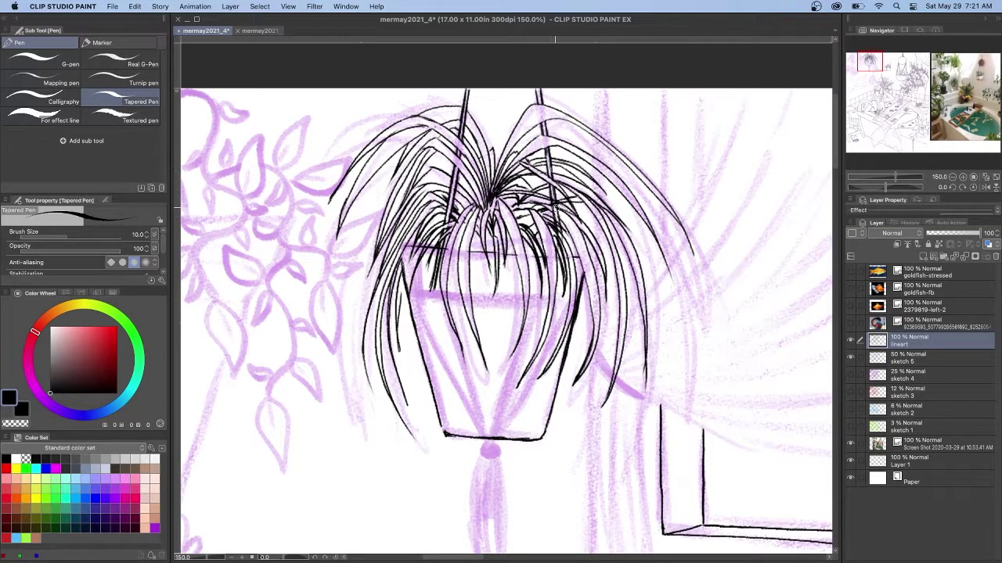
{"action": "left_click_drag", "start_coordinate": [477, 251], "coordinate": [579, 252]}
{"action": "left_click_drag", "start_coordinate": [576, 295], "coordinate": [409, 291]}
{"action": "left_click_drag", "start_coordinate": [581, 297], "coordinate": [409, 299]}
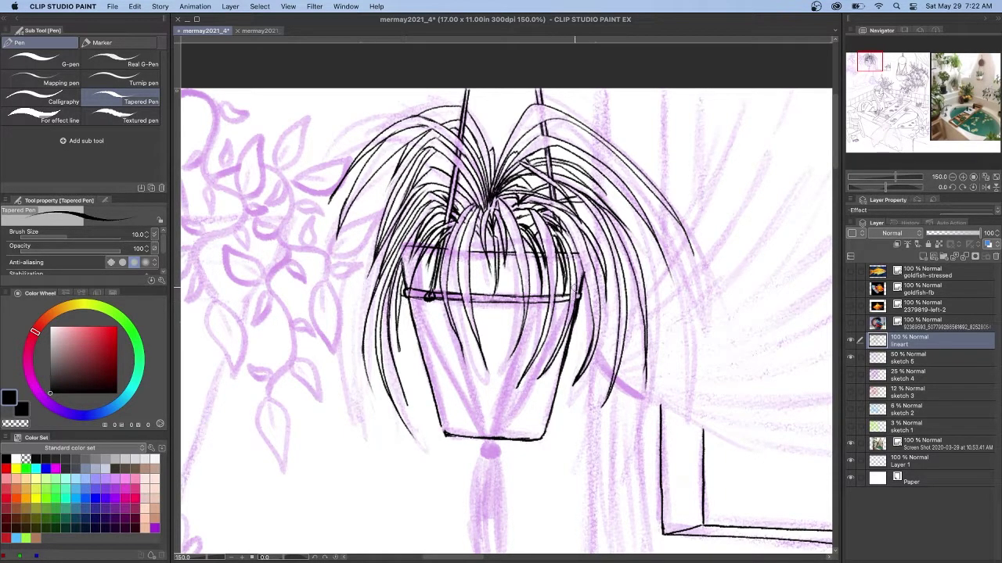
Ink the three double macrame cords running from the pot's band to a point beneath its base.
{"action": "left_click_drag", "start_coordinate": [429, 297], "coordinate": [481, 436]}
{"action": "left_click_drag", "start_coordinate": [431, 299], "coordinate": [479, 434]}
{"action": "mouse_move", "coordinate": [493, 299]}
{"action": "left_mouse_down"}
{"action": "mouse_move", "coordinate": [490, 436]}
{"action": "mouse_move", "coordinate": [491, 420]}
{"action": "left_mouse_up"}
{"action": "left_click_drag", "start_coordinate": [492, 368], "coordinate": [490, 440]}
{"action": "left_click_drag", "start_coordinate": [557, 298], "coordinate": [558, 300]}
{"action": "mouse_move", "coordinate": [558, 300]}
{"action": "left_mouse_down"}
{"action": "mouse_move", "coordinate": [499, 437]}
{"action": "mouse_move", "coordinate": [522, 392]}
{"action": "left_mouse_up"}
{"action": "key", "text": "super+z"}
{"action": "left_click_drag", "start_coordinate": [546, 342], "coordinate": [508, 419]}
{"action": "mouse_move", "coordinate": [559, 301]}
{"action": "left_mouse_down"}
{"action": "mouse_move", "coordinate": [540, 363]}
{"action": "mouse_move", "coordinate": [559, 303]}
{"action": "left_mouse_up"}
{"action": "left_click_drag", "start_coordinate": [535, 365], "coordinate": [495, 435]}
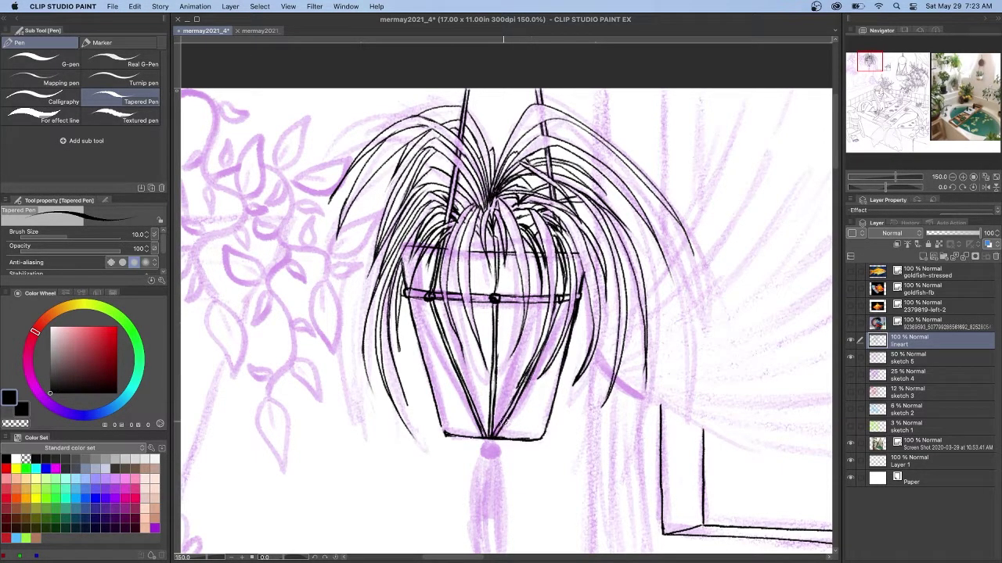
Ink the knot and the hanging tassel strands beneath the pot.
{"action": "left_click_drag", "start_coordinate": [836, 168], "coordinate": [838, 182]}
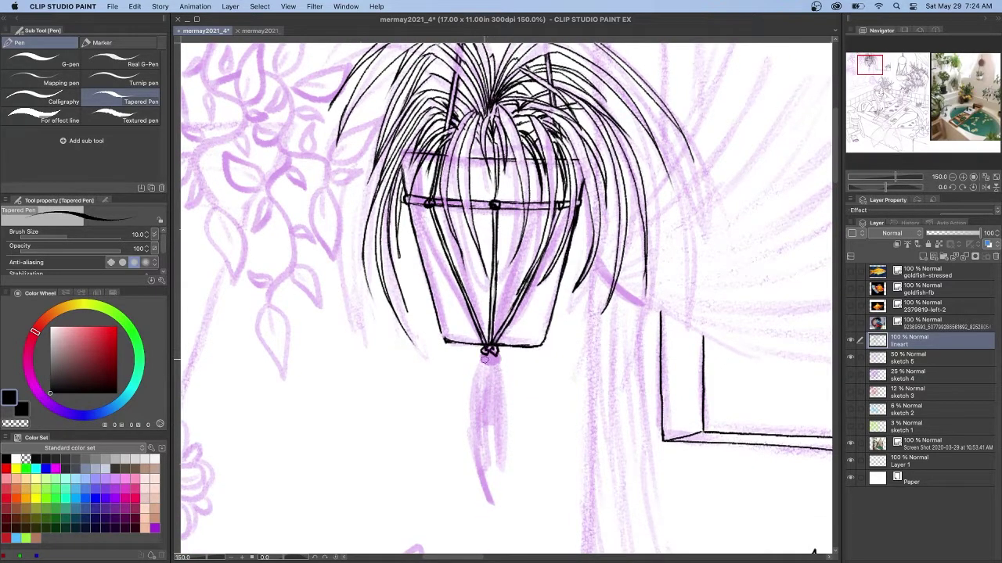
{"action": "left_click_drag", "start_coordinate": [484, 357], "coordinate": [479, 468]}
{"action": "left_click_drag", "start_coordinate": [479, 410], "coordinate": [480, 477]}
{"action": "mouse_move", "coordinate": [489, 352]}
{"action": "left_mouse_down"}
{"action": "mouse_move", "coordinate": [476, 427]}
{"action": "mouse_move", "coordinate": [482, 457]}
{"action": "mouse_move", "coordinate": [501, 425]}
{"action": "mouse_move", "coordinate": [504, 471]}
{"action": "left_mouse_up"}
{"action": "left_click_drag", "start_coordinate": [498, 415], "coordinate": [493, 360]}
Ink the draped curtain's sweeping lower edge, tie-back and inner edge over the window, redoing the inner edge.
{"action": "scroll", "coordinate": [484, 366], "scroll_direction": "right", "scroll_amount": 10}
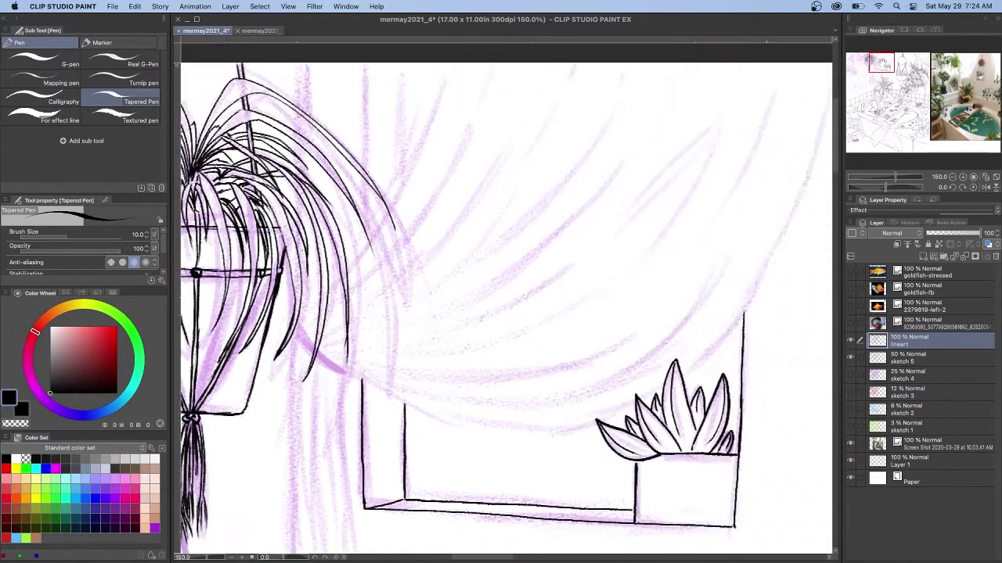
{"action": "mouse_move", "coordinate": [807, 62]}
{"action": "left_mouse_down"}
{"action": "mouse_move", "coordinate": [728, 281]}
{"action": "mouse_move", "coordinate": [510, 429]}
{"action": "left_mouse_up"}
{"action": "left_click_drag", "start_coordinate": [259, 320], "coordinate": [321, 374]}
{"action": "left_click_drag", "start_coordinate": [567, 428], "coordinate": [324, 374]}
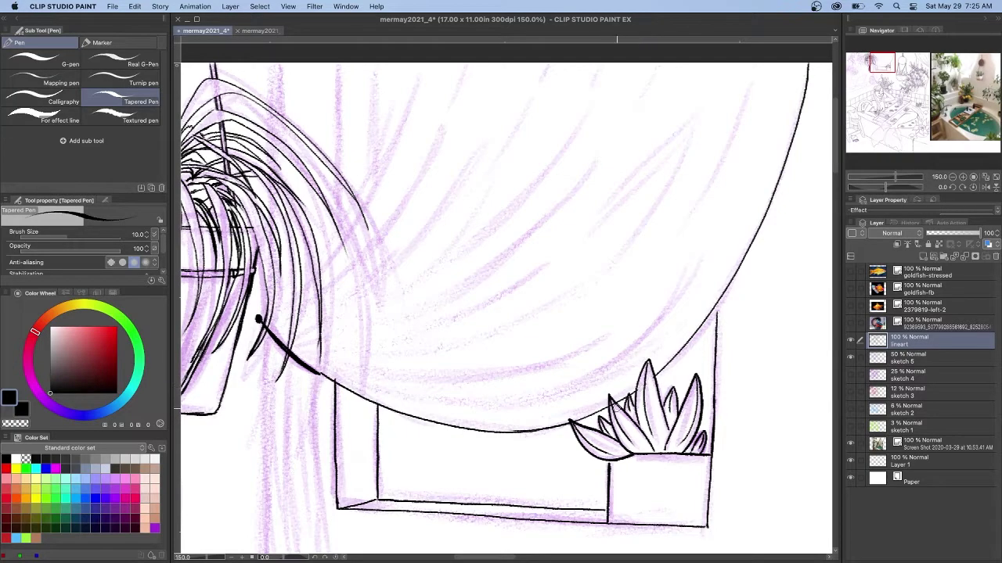
{"action": "mouse_move", "coordinate": [405, 66]}
{"action": "left_mouse_down"}
{"action": "mouse_move", "coordinate": [268, 322]}
{"action": "mouse_move", "coordinate": [291, 299]}
{"action": "mouse_move", "coordinate": [268, 326]}
{"action": "left_mouse_up"}
{"action": "key", "text": "ctrl+z"}
{"action": "key", "text": "ctrl+z"}
{"action": "left_click_drag", "start_coordinate": [418, 65], "coordinate": [271, 341]}
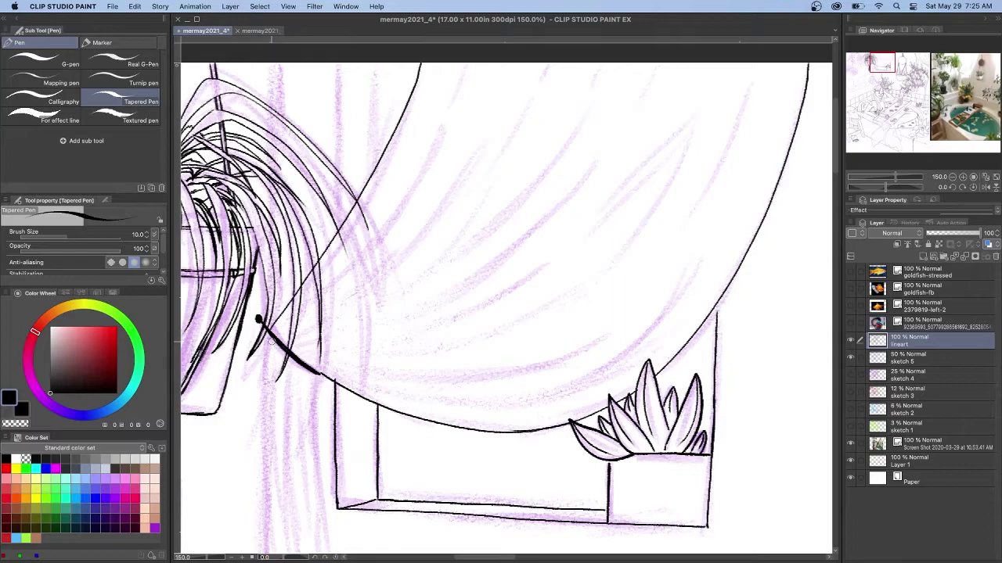
Extend the window frame's two vertical lines to the canvas top and erase the inner line where the curtain covers it.
{"action": "left_click_drag", "start_coordinate": [338, 64], "coordinate": [338, 98]}
{"action": "key", "text": "super+z"}
{"action": "left_click_drag", "start_coordinate": [376, 64], "coordinate": [379, 150]}
{"action": "key", "text": "super+z"}
{"action": "mouse_move", "coordinate": [335, 381]}
{"action": "left_mouse_down"}
{"action": "mouse_move", "coordinate": [327, 60]}
{"action": "mouse_move", "coordinate": [338, 382]}
{"action": "mouse_move", "coordinate": [380, 197]}
{"action": "mouse_move", "coordinate": [381, 62]}
{"action": "left_mouse_up"}
{"action": "key", "text": "super+z"}
{"action": "key", "text": "super+z"}
{"action": "key", "text": "super+z"}
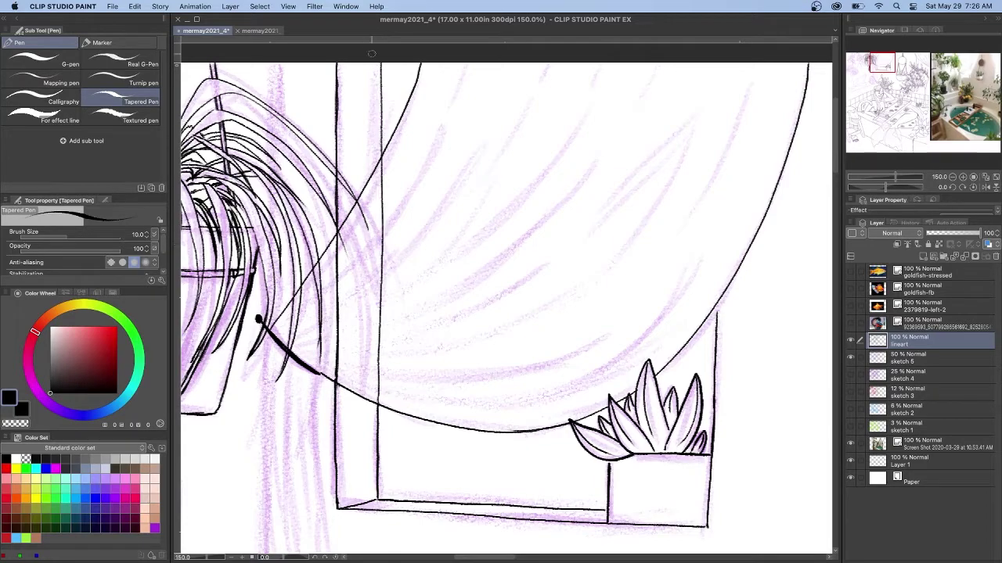
{"action": "left_click_drag", "start_coordinate": [387, 158], "coordinate": [386, 326]}
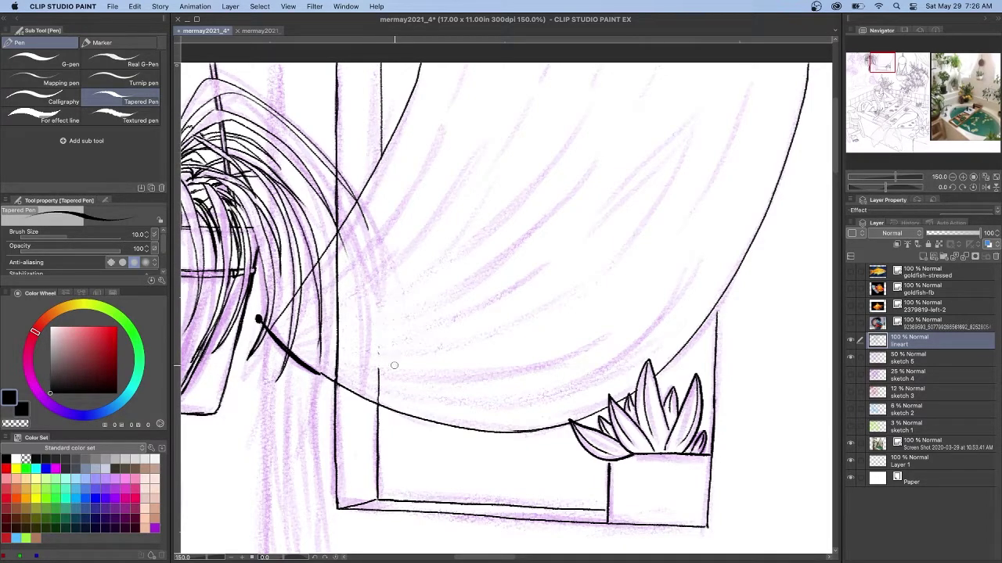
Clean up the frame line behind the curtain and ink the curtain's long folds radiating from the tie-back.
{"action": "mouse_move", "coordinate": [336, 244]}
{"action": "left_mouse_down"}
{"action": "mouse_move", "coordinate": [338, 381]}
{"action": "mouse_move", "coordinate": [695, 259]}
{"action": "left_mouse_up"}
{"action": "left_click_drag", "start_coordinate": [658, 349], "coordinate": [493, 402]}
{"action": "left_click_drag", "start_coordinate": [310, 359], "coordinate": [599, 329]}
{"action": "mouse_move", "coordinate": [313, 358]}
{"action": "left_mouse_down"}
{"action": "mouse_move", "coordinate": [550, 298]}
{"action": "mouse_move", "coordinate": [695, 112]}
{"action": "left_mouse_up"}
{"action": "left_click_drag", "start_coordinate": [672, 144], "coordinate": [411, 335]}
{"action": "left_click_drag", "start_coordinate": [296, 357], "coordinate": [609, 144]}
{"action": "key", "text": "super+z"}
{"action": "mouse_move", "coordinate": [293, 338]}
{"action": "left_mouse_down"}
{"action": "mouse_move", "coordinate": [600, 168]}
{"action": "mouse_move", "coordinate": [592, 107]}
{"action": "left_mouse_up"}
{"action": "mouse_move", "coordinate": [321, 332]}
{"action": "left_mouse_down"}
{"action": "mouse_move", "coordinate": [467, 235]}
{"action": "mouse_move", "coordinate": [480, 153]}
{"action": "left_mouse_up"}
{"action": "mouse_move", "coordinate": [280, 336]}
{"action": "left_mouse_down"}
{"action": "mouse_move", "coordinate": [412, 191]}
{"action": "mouse_move", "coordinate": [445, 115]}
{"action": "left_mouse_up"}
{"action": "left_click_drag", "start_coordinate": [284, 328], "coordinate": [396, 174]}
Add shorter fold lines along the curtain's upper part and near its lower edge.
{"action": "left_click_drag", "start_coordinate": [835, 162], "coordinate": [839, 146]}
{"action": "left_click_drag", "start_coordinate": [755, 169], "coordinate": [706, 281]}
{"action": "left_click_drag", "start_coordinate": [659, 161], "coordinate": [622, 224]}
{"action": "left_click_drag", "start_coordinate": [546, 163], "coordinate": [489, 279]}
{"action": "left_click_drag", "start_coordinate": [466, 163], "coordinate": [448, 196]}
{"action": "key", "text": "super+z"}
{"action": "left_click_drag", "start_coordinate": [610, 427], "coordinate": [529, 465]}
{"action": "left_click_drag", "start_coordinate": [548, 360], "coordinate": [504, 391]}
{"action": "left_click_drag", "start_coordinate": [595, 374], "coordinate": [479, 440]}
Ink the two outer edges of the gathered curtain tail hanging below the tie-back, beside the window.
{"action": "left_click_drag", "start_coordinate": [837, 158], "coordinate": [837, 208]}
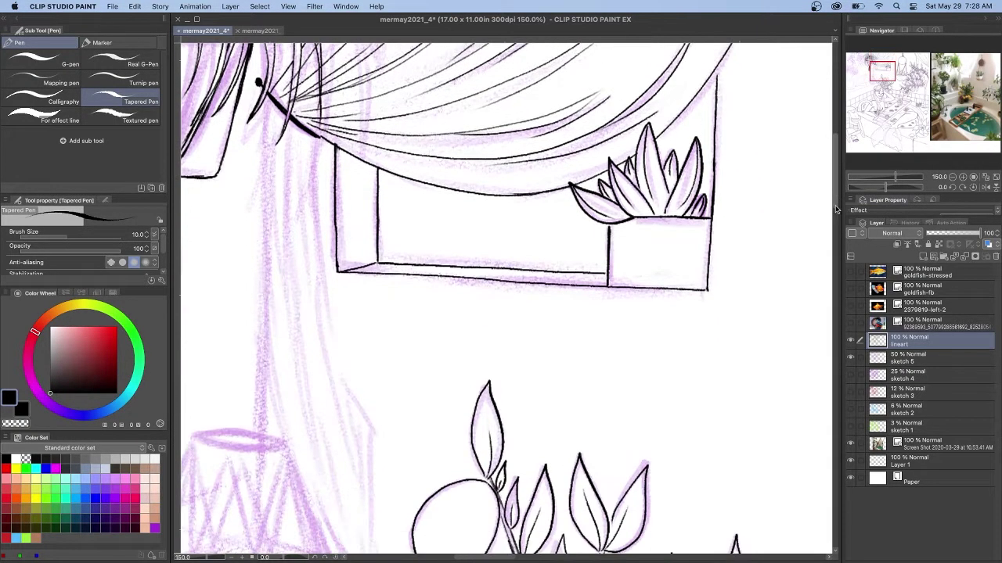
{"action": "left_click_drag", "start_coordinate": [318, 137], "coordinate": [344, 405]}
{"action": "mouse_move", "coordinate": [317, 139]}
{"action": "left_mouse_down"}
{"action": "mouse_move", "coordinate": [315, 180]}
{"action": "mouse_move", "coordinate": [369, 426]}
{"action": "left_mouse_up"}
{"action": "left_click_drag", "start_coordinate": [370, 428], "coordinate": [366, 474]}
{"action": "left_click_drag", "start_coordinate": [268, 94], "coordinate": [275, 383]}
{"action": "left_click_drag", "start_coordinate": [266, 102], "coordinate": [273, 382]}
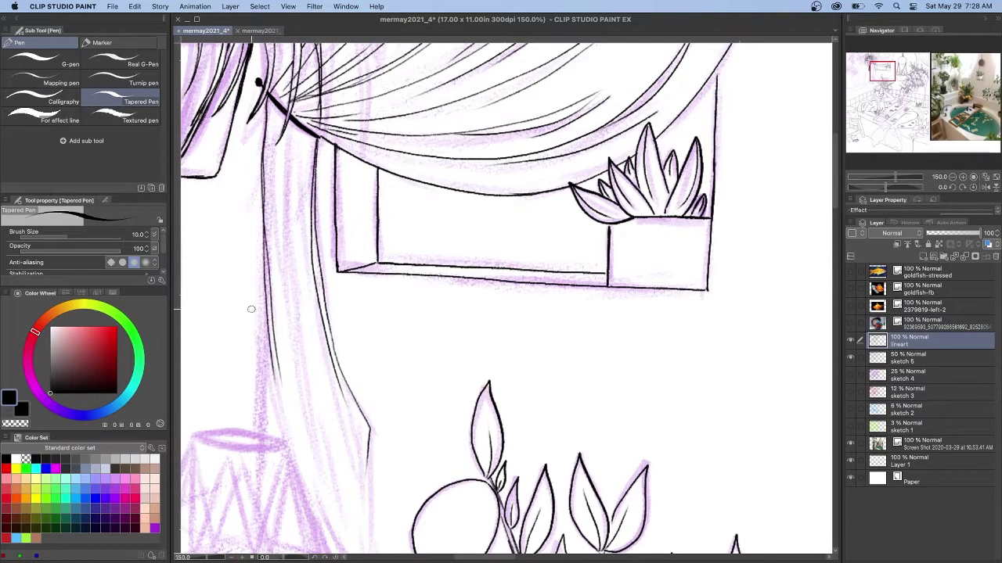
{"action": "scroll", "coordinate": [250, 308], "scroll_direction": "down", "scroll_amount": 3}
{"action": "left_click_drag", "start_coordinate": [276, 305], "coordinate": [376, 530]}
Bring the curtain tail's edges down to a pointed tip and ink its first lengthwise folds, redoing one stroke.
{"action": "scroll", "coordinate": [379, 537], "scroll_direction": "down", "scroll_amount": 3}
{"action": "left_click_drag", "start_coordinate": [319, 161], "coordinate": [371, 368]}
{"action": "left_click_drag", "start_coordinate": [368, 270], "coordinate": [395, 474]}
{"action": "left_click_drag", "start_coordinate": [346, 416], "coordinate": [393, 474]}
{"action": "left_click_drag", "start_coordinate": [353, 230], "coordinate": [364, 313]}
{"action": "left_click_drag", "start_coordinate": [352, 356], "coordinate": [383, 458]}
{"action": "left_click_drag", "start_coordinate": [316, 229], "coordinate": [361, 424]}
{"action": "left_click_drag", "start_coordinate": [285, 160], "coordinate": [329, 384]}
{"action": "key", "text": "ctrl+z"}
{"action": "mouse_move", "coordinate": [286, 80]}
{"action": "left_mouse_down"}
{"action": "mouse_move", "coordinate": [356, 395]}
{"action": "mouse_move", "coordinate": [394, 474]}
{"action": "left_mouse_up"}
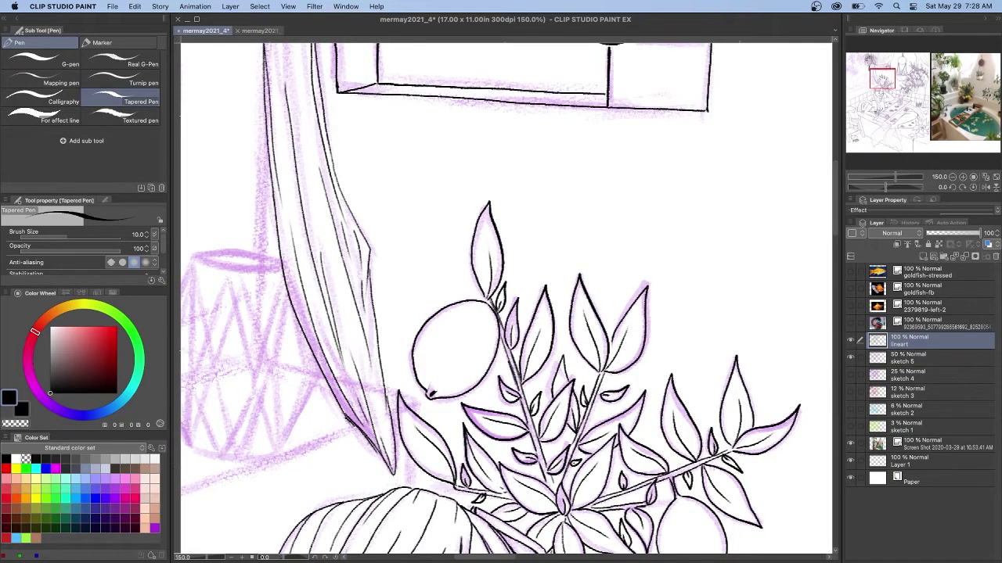
Add more fold lines along the curtain tail, with short accent strokes toward its tip.
{"action": "left_click_drag", "start_coordinate": [344, 313], "coordinate": [385, 449]}
{"action": "left_click_drag", "start_coordinate": [329, 77], "coordinate": [362, 370]}
{"action": "left_click_drag", "start_coordinate": [340, 109], "coordinate": [349, 237]}
{"action": "mouse_move", "coordinate": [314, 59]}
{"action": "left_mouse_down"}
{"action": "mouse_move", "coordinate": [322, 240]}
{"action": "mouse_move", "coordinate": [338, 285]}
{"action": "left_mouse_up"}
{"action": "left_click_drag", "start_coordinate": [316, 227], "coordinate": [343, 384]}
{"action": "left_click_drag", "start_coordinate": [361, 363], "coordinate": [374, 396]}
{"action": "left_click_drag", "start_coordinate": [386, 433], "coordinate": [392, 459]}
Ink the vertical wall corners and the slanted ledge line behind the curtain tail.
{"action": "left_click_drag", "start_coordinate": [521, 401], "coordinate": [589, 131]}
{"action": "left_click_drag", "start_coordinate": [523, 270], "coordinate": [522, 354]}
{"action": "left_click_drag", "start_coordinate": [365, 223], "coordinate": [524, 269]}
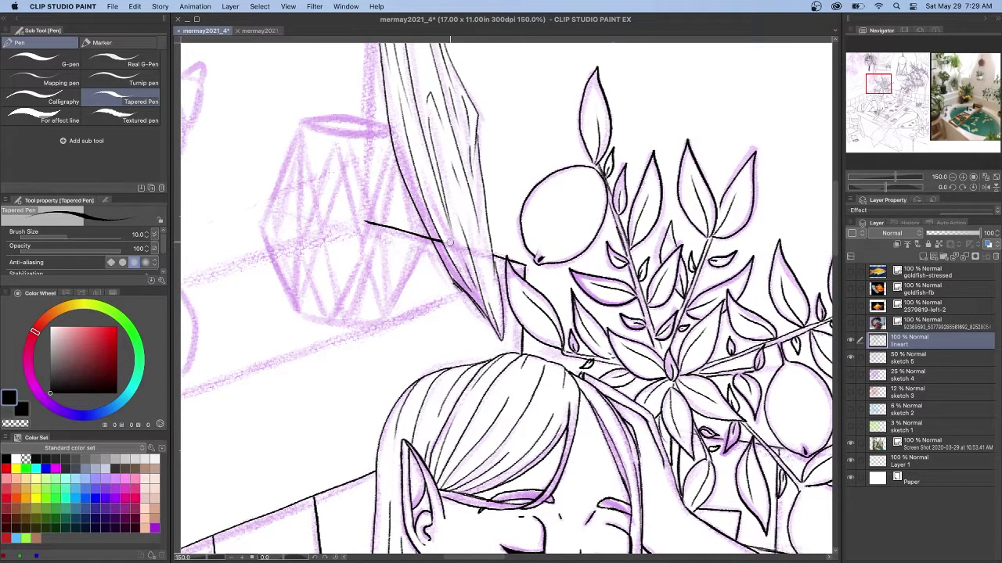
{"action": "scroll", "coordinate": [433, 234], "scroll_direction": "up", "scroll_amount": 5}
{"action": "scroll", "coordinate": [434, 234], "scroll_direction": "left", "scroll_amount": 3}
{"action": "left_click_drag", "start_coordinate": [471, 427], "coordinate": [479, 110]}
{"action": "left_click_drag", "start_coordinate": [487, 435], "coordinate": [609, 259]}
Ink the geometric lantern's oval rim and angular outer sides beside the curtain tail, redoing the lower-left side.
{"action": "left_click_drag", "start_coordinate": [624, 159], "coordinate": [535, 150]}
{"action": "mouse_move", "coordinate": [623, 156]}
{"action": "left_mouse_down"}
{"action": "mouse_move", "coordinate": [536, 150]}
{"action": "mouse_move", "coordinate": [662, 255]}
{"action": "left_mouse_up"}
{"action": "left_click_drag", "start_coordinate": [534, 150], "coordinate": [493, 244]}
{"action": "left_click_drag", "start_coordinate": [633, 182], "coordinate": [664, 262]}
{"action": "left_click_drag", "start_coordinate": [525, 177], "coordinate": [498, 236]}
{"action": "left_click_drag", "start_coordinate": [664, 263], "coordinate": [618, 343]}
{"action": "left_click_drag", "start_coordinate": [493, 244], "coordinate": [531, 338]}
{"action": "key", "text": "super+z"}
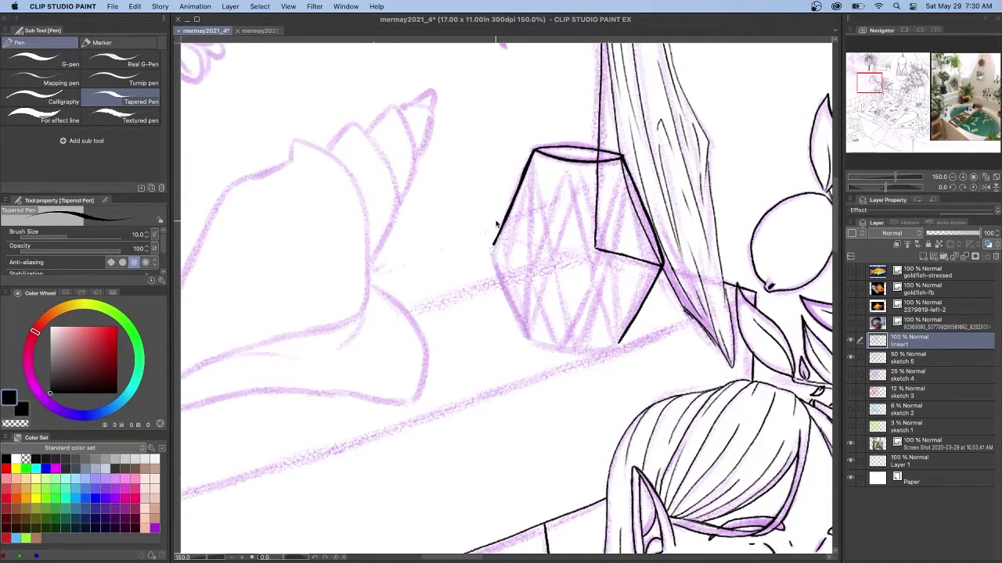
{"action": "left_click_drag", "start_coordinate": [493, 247], "coordinate": [529, 340]}
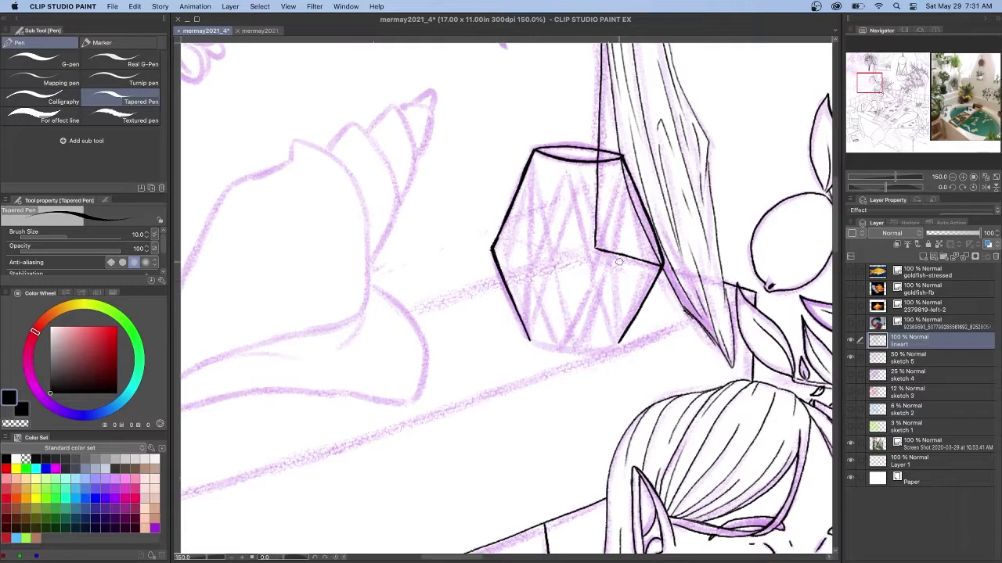
Rework the lantern's right corner and the sides meeting there so they sit slightly further in.
{"action": "mouse_move", "coordinate": [661, 266]}
{"action": "left_mouse_down"}
{"action": "mouse_move", "coordinate": [493, 249]}
{"action": "mouse_move", "coordinate": [662, 255]}
{"action": "left_mouse_up"}
{"action": "key", "text": "super+z"}
{"action": "key", "text": "super+z"}
{"action": "left_click_drag", "start_coordinate": [635, 189], "coordinate": [662, 264]}
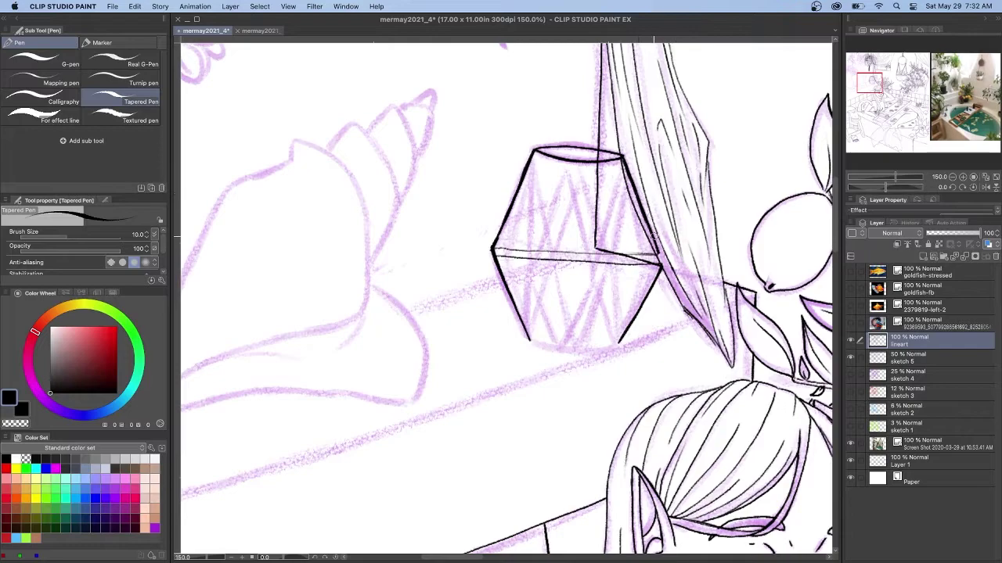
{"action": "left_click_drag", "start_coordinate": [659, 254], "coordinate": [615, 344]}
{"action": "left_click_drag", "start_coordinate": [659, 258], "coordinate": [617, 342]}
{"action": "key", "text": "super+z"}
{"action": "key", "text": "super+z"}
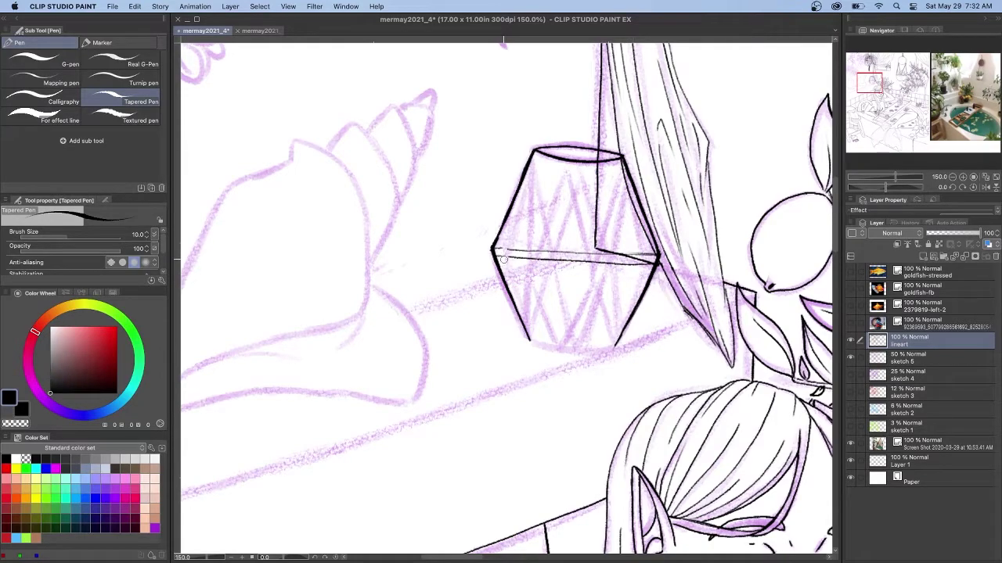
Undo the lantern's horizontal middle lines and try a single line across its widest part instead.
{"action": "key", "text": "super+z"}
{"action": "key", "text": "super+z"}
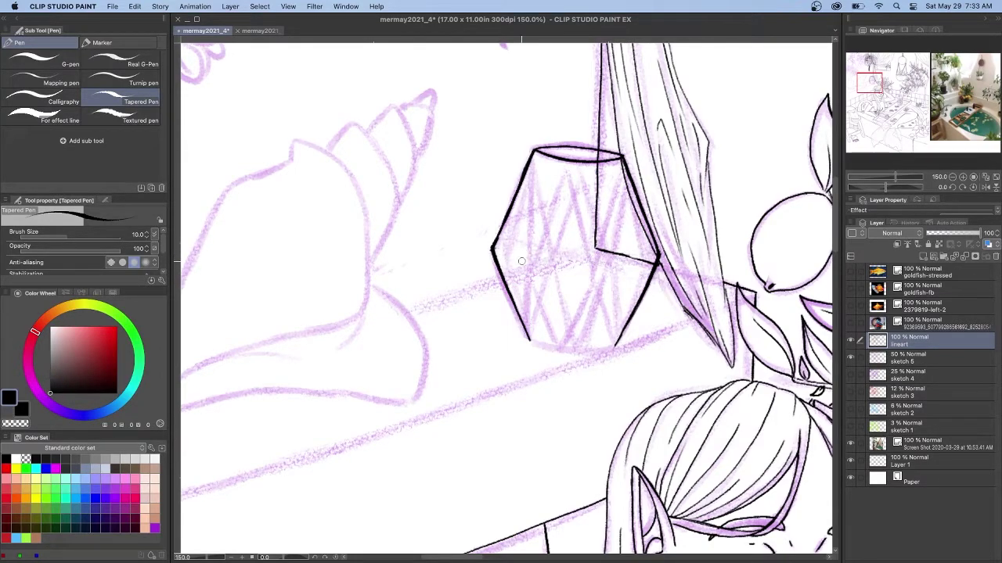
{"action": "left_click_drag", "start_coordinate": [656, 255], "coordinate": [496, 248]}
{"action": "key", "text": "super+z"}
Ink the lantern's oval base and a row of small triangular facets rising from it.
{"action": "mouse_move", "coordinate": [615, 346]}
{"action": "left_mouse_down"}
{"action": "mouse_move", "coordinate": [530, 340]}
{"action": "mouse_move", "coordinate": [597, 336]}
{"action": "mouse_move", "coordinate": [616, 346]}
{"action": "left_mouse_up"}
{"action": "mouse_move", "coordinate": [532, 340]}
{"action": "left_mouse_down"}
{"action": "mouse_move", "coordinate": [583, 331]}
{"action": "mouse_move", "coordinate": [571, 304]}
{"action": "left_mouse_up"}
{"action": "mouse_move", "coordinate": [610, 338]}
{"action": "left_mouse_down"}
{"action": "mouse_move", "coordinate": [630, 316]}
{"action": "mouse_move", "coordinate": [600, 350]}
{"action": "left_mouse_up"}
{"action": "mouse_move", "coordinate": [559, 349]}
{"action": "left_mouse_down"}
{"action": "mouse_move", "coordinate": [583, 310]}
{"action": "mouse_move", "coordinate": [538, 300]}
{"action": "mouse_move", "coordinate": [534, 341]}
{"action": "left_mouse_up"}
{"action": "left_click_drag", "start_coordinate": [538, 298], "coordinate": [552, 330]}
{"action": "left_click_drag", "start_coordinate": [580, 289], "coordinate": [587, 309]}
{"action": "left_click_drag", "start_coordinate": [583, 307], "coordinate": [566, 242]}
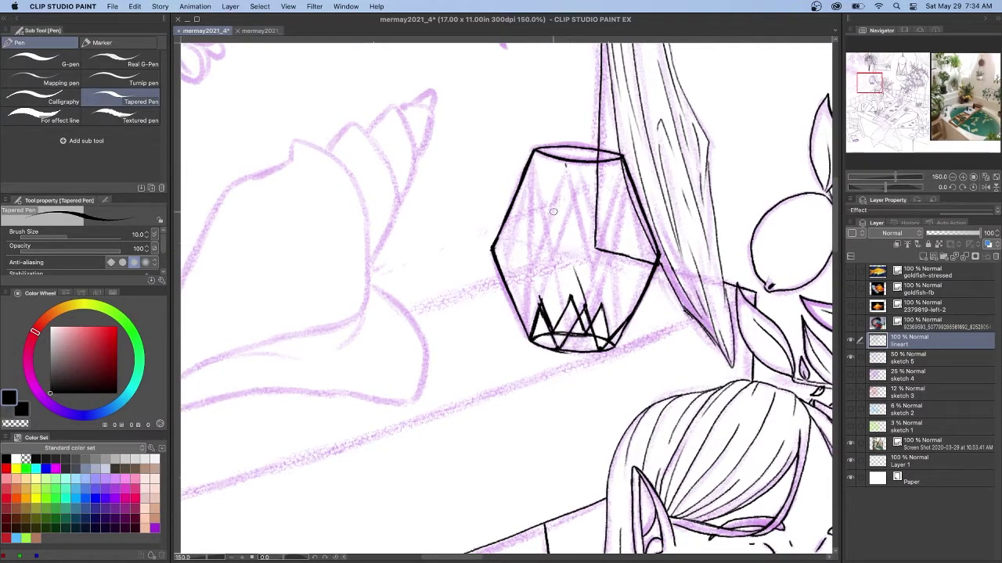
Try inking long, narrow triangular facets inside the lantern from the rim down to the base triangles.
{"action": "mouse_move", "coordinate": [565, 165]}
{"action": "left_mouse_down"}
{"action": "mouse_move", "coordinate": [582, 280]}
{"action": "mouse_move", "coordinate": [566, 159]}
{"action": "mouse_move", "coordinate": [539, 309]}
{"action": "left_mouse_up"}
{"action": "left_click_drag", "start_coordinate": [559, 199], "coordinate": [536, 307]}
{"action": "left_click_drag", "start_coordinate": [571, 188], "coordinate": [580, 268]}
{"action": "left_click_drag", "start_coordinate": [629, 321], "coordinate": [613, 161]}
{"action": "mouse_move", "coordinate": [614, 163]}
{"action": "left_mouse_down"}
{"action": "mouse_move", "coordinate": [629, 311]}
{"action": "mouse_move", "coordinate": [588, 302]}
{"action": "mouse_move", "coordinate": [604, 212]}
{"action": "mouse_move", "coordinate": [587, 304]}
{"action": "left_mouse_up"}
{"action": "key", "text": "super+z"}
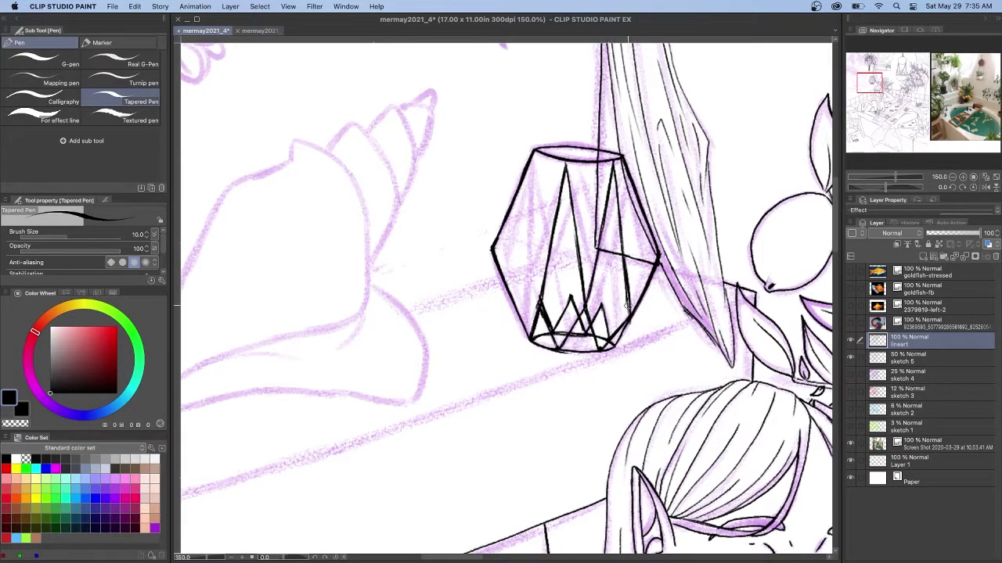
{"action": "left_click_drag", "start_coordinate": [622, 164], "coordinate": [602, 303]}
{"action": "key", "text": "super+z"}
{"action": "left_click_drag", "start_coordinate": [622, 163], "coordinate": [601, 307]}
{"action": "mouse_move", "coordinate": [628, 274]}
{"action": "left_mouse_down"}
{"action": "mouse_move", "coordinate": [604, 304]}
{"action": "mouse_move", "coordinate": [630, 306]}
{"action": "left_mouse_up"}
{"action": "left_click_drag", "start_coordinate": [623, 163], "coordinate": [631, 292]}
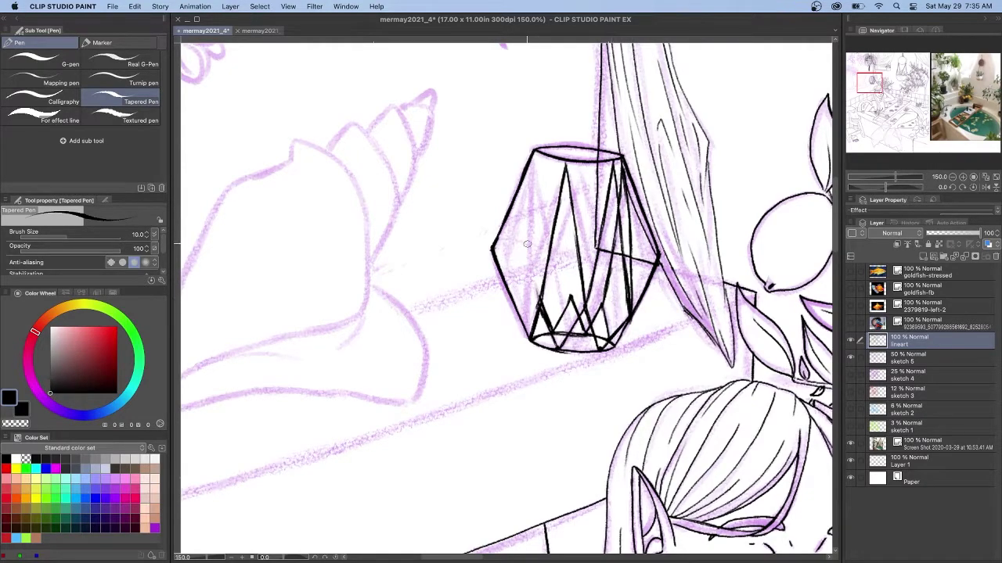
{"action": "mouse_move", "coordinate": [535, 151]}
{"action": "left_mouse_down"}
{"action": "mouse_move", "coordinate": [540, 303]}
{"action": "mouse_move", "coordinate": [520, 232]}
{"action": "left_mouse_up"}
{"action": "key", "text": "super+z"}
{"action": "left_click_drag", "start_coordinate": [569, 273], "coordinate": [557, 160]}
{"action": "left_click_drag", "start_coordinate": [557, 160], "coordinate": [570, 288]}
{"action": "left_click_drag", "start_coordinate": [556, 161], "coordinate": [540, 294]}
Undo the long facet lines inside the lantern back to the small base triangles.
{"action": "key", "text": "super+z"}
{"action": "key", "text": "super+z"}
{"action": "key", "text": "super+z"}
{"action": "key", "text": "super+z"}
{"action": "key", "text": "super+z"}
{"action": "key", "text": "super+z"}
{"action": "key", "text": "super+z"}
{"action": "key", "text": "super+z"}
{"action": "key", "text": "super+z"}
{"action": "key", "text": "super+z"}
{"action": "key", "text": "super+z"}
{"action": "key", "text": "super+z"}
{"action": "key", "text": "super+z"}
{"action": "key", "text": "super+z"}
{"action": "key", "text": "super+z"}
{"action": "key", "text": "super+z"}
{"action": "key", "text": "super+z"}
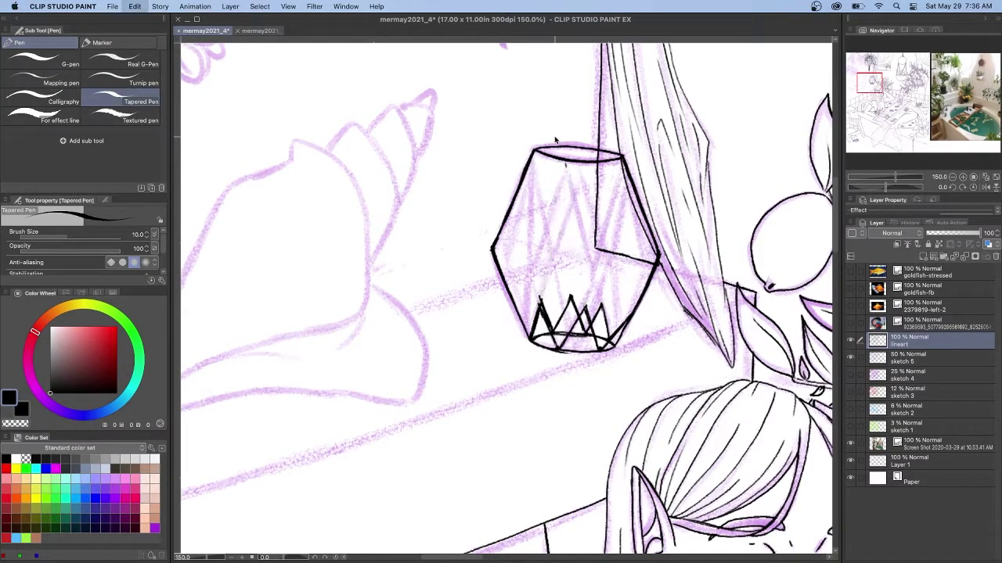
Ink the lantern's facet edges running from the rim's right end to the base and the right corner.
{"action": "mouse_move", "coordinate": [565, 163]}
{"action": "left_mouse_down"}
{"action": "mouse_move", "coordinate": [590, 258]}
{"action": "mouse_move", "coordinate": [535, 260]}
{"action": "mouse_move", "coordinate": [587, 258]}
{"action": "left_mouse_up"}
{"action": "key", "text": "super+z"}
{"action": "left_click_drag", "start_coordinate": [536, 290], "coordinate": [558, 350]}
{"action": "left_click_drag", "start_coordinate": [594, 270], "coordinate": [558, 350]}
{"action": "left_click_drag", "start_coordinate": [623, 160], "coordinate": [595, 270]}
{"action": "left_click_drag", "start_coordinate": [595, 270], "coordinate": [610, 342]}
{"action": "mouse_move", "coordinate": [623, 161]}
{"action": "left_mouse_down"}
{"action": "mouse_move", "coordinate": [648, 265]}
{"action": "mouse_move", "coordinate": [615, 346]}
{"action": "left_mouse_up"}
{"action": "left_click_drag", "start_coordinate": [648, 280], "coordinate": [651, 251]}
Ink the lantern's left facet edges and the crossing diagonals that form its central diamond-shaped panels.
{"action": "left_click_drag", "start_coordinate": [534, 153], "coordinate": [532, 345]}
{"action": "mouse_move", "coordinate": [531, 161]}
{"action": "left_mouse_down"}
{"action": "mouse_move", "coordinate": [499, 252]}
{"action": "mouse_move", "coordinate": [520, 328]}
{"action": "left_mouse_up"}
{"action": "left_click_drag", "start_coordinate": [494, 237], "coordinate": [511, 295]}
{"action": "left_click_drag", "start_coordinate": [534, 155], "coordinate": [551, 259]}
{"action": "mouse_move", "coordinate": [586, 145]}
{"action": "left_mouse_down"}
{"action": "mouse_move", "coordinate": [548, 261]}
{"action": "mouse_move", "coordinate": [562, 231]}
{"action": "left_mouse_up"}
{"action": "left_click_drag", "start_coordinate": [583, 152], "coordinate": [594, 231]}
{"action": "left_click_drag", "start_coordinate": [587, 181], "coordinate": [600, 255]}
{"action": "left_click_drag", "start_coordinate": [618, 161], "coordinate": [573, 332]}
{"action": "mouse_move", "coordinate": [551, 260]}
{"action": "left_mouse_down"}
{"action": "mouse_move", "coordinate": [587, 333]}
{"action": "mouse_move", "coordinate": [554, 335]}
{"action": "left_mouse_up"}
{"action": "left_click_drag", "start_coordinate": [559, 251], "coordinate": [529, 340]}
{"action": "left_click_drag", "start_coordinate": [600, 260], "coordinate": [615, 344]}
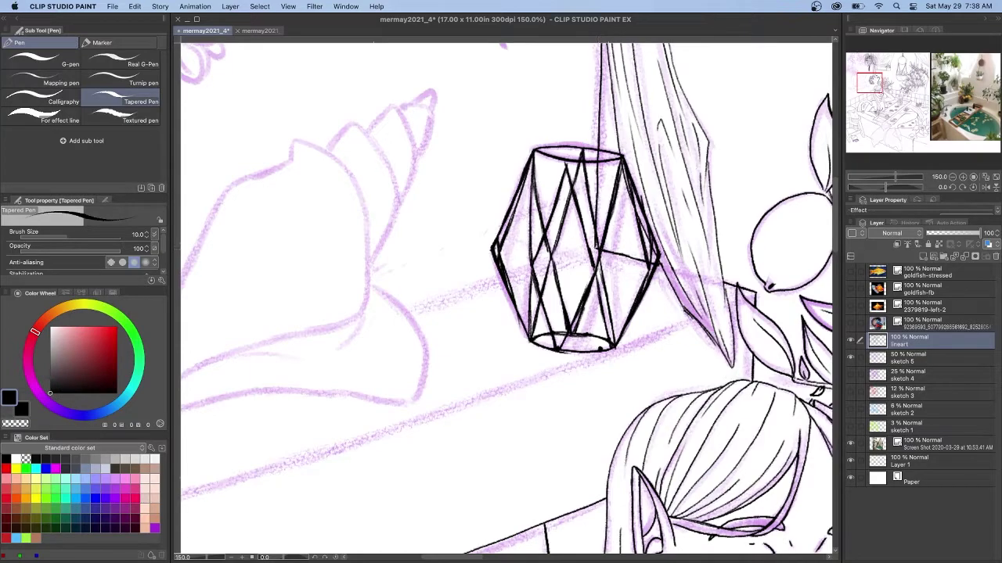
Ink the rim, neck and sides of the vase among the trailing vines in the canvas's upper-left corner.
{"action": "left_click_drag", "start_coordinate": [873, 79], "coordinate": [862, 58]}
{"action": "mouse_move", "coordinate": [515, 118]}
{"action": "left_mouse_down"}
{"action": "mouse_move", "coordinate": [448, 117]}
{"action": "mouse_move", "coordinate": [459, 160]}
{"action": "mouse_move", "coordinate": [526, 219]}
{"action": "left_mouse_up"}
{"action": "left_click_drag", "start_coordinate": [459, 161], "coordinate": [444, 178]}
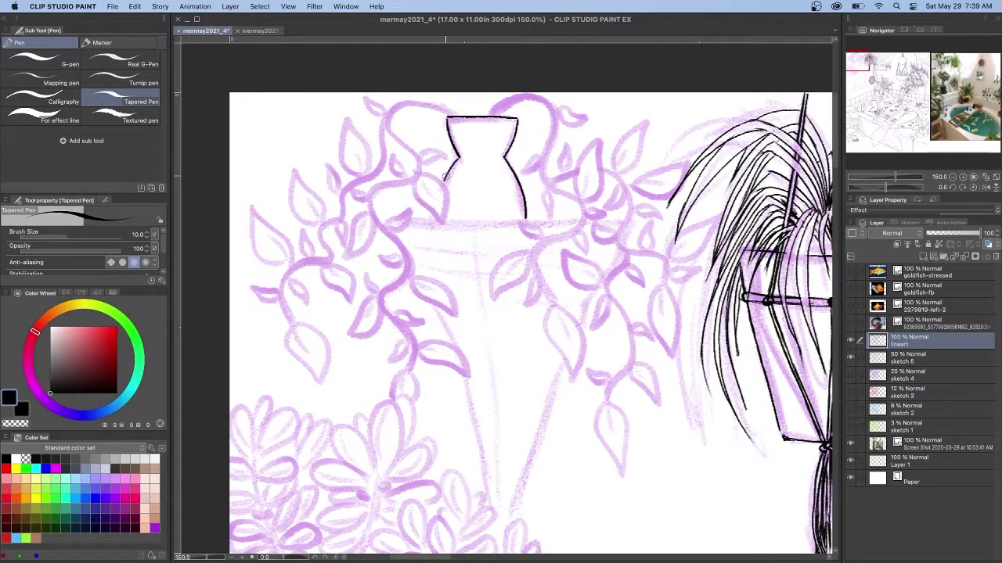
Ink thick, curving vine stems that arch out of the vase and branch down its right side.
{"action": "mouse_move", "coordinate": [491, 115]}
{"action": "left_mouse_down"}
{"action": "mouse_move", "coordinate": [546, 184]}
{"action": "mouse_move", "coordinate": [534, 247]}
{"action": "mouse_move", "coordinate": [553, 301]}
{"action": "left_mouse_up"}
{"action": "mouse_move", "coordinate": [491, 115]}
{"action": "left_mouse_down"}
{"action": "mouse_move", "coordinate": [544, 102]}
{"action": "mouse_move", "coordinate": [562, 195]}
{"action": "mouse_move", "coordinate": [552, 304]}
{"action": "left_mouse_up"}
{"action": "mouse_move", "coordinate": [549, 183]}
{"action": "left_mouse_down"}
{"action": "mouse_move", "coordinate": [615, 177]}
{"action": "mouse_move", "coordinate": [666, 283]}
{"action": "left_mouse_up"}
{"action": "left_click_drag", "start_coordinate": [626, 202], "coordinate": [667, 285]}
{"action": "mouse_move", "coordinate": [646, 249]}
{"action": "left_mouse_down"}
{"action": "mouse_move", "coordinate": [667, 286]}
{"action": "mouse_move", "coordinate": [607, 393]}
{"action": "mouse_move", "coordinate": [626, 366]}
{"action": "left_mouse_up"}
Ink the large pointed leaves along the upper and outer stems of the vine on the vase's right side.
{"action": "mouse_move", "coordinate": [586, 202]}
{"action": "left_mouse_down"}
{"action": "mouse_move", "coordinate": [571, 186]}
{"action": "mouse_move", "coordinate": [648, 117]}
{"action": "left_mouse_up"}
{"action": "left_click_drag", "start_coordinate": [629, 185], "coordinate": [688, 171]}
{"action": "key", "text": "ctrl+z"}
{"action": "key", "text": "ctrl+z"}
{"action": "mouse_move", "coordinate": [667, 261]}
{"action": "left_mouse_down"}
{"action": "mouse_move", "coordinate": [701, 247]}
{"action": "mouse_move", "coordinate": [717, 219]}
{"action": "left_mouse_up"}
{"action": "left_click_drag", "start_coordinate": [662, 287], "coordinate": [673, 360]}
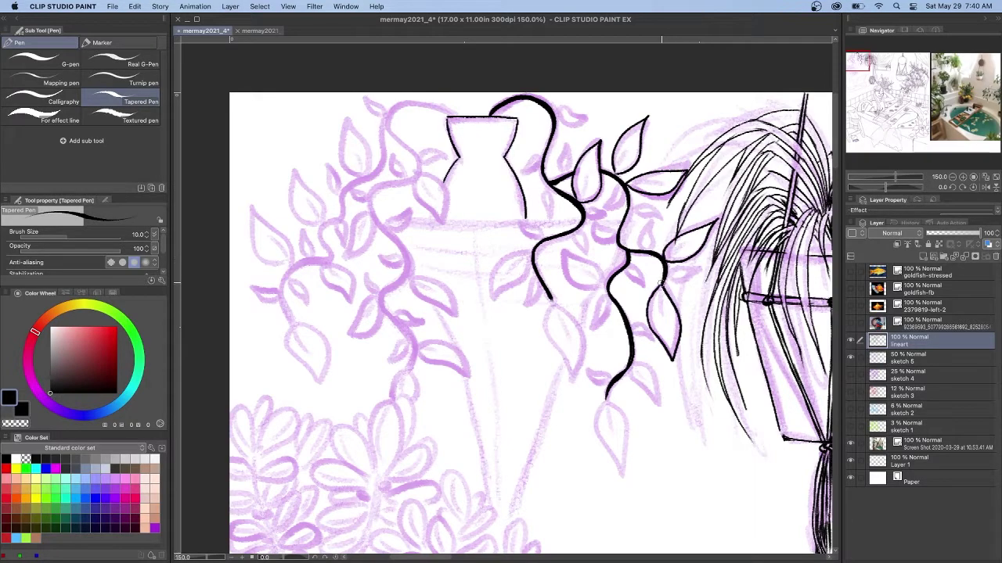
Ink the large leaves hanging from the lower tips and inner stems of the vase's right-hand vine.
{"action": "left_click_drag", "start_coordinate": [607, 398], "coordinate": [622, 478]}
{"action": "left_click_drag", "start_coordinate": [551, 301], "coordinate": [576, 382]}
{"action": "left_click_drag", "start_coordinate": [570, 249], "coordinate": [604, 283]}
{"action": "left_click_drag", "start_coordinate": [533, 249], "coordinate": [493, 299]}
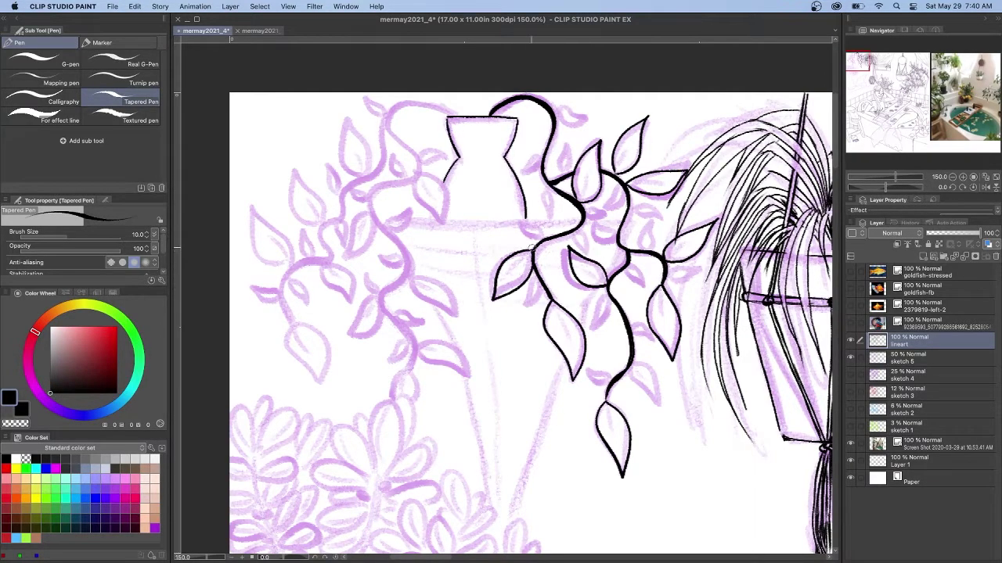
Ink small leaves along the outer and central stems of the vase's right-hand vine.
{"action": "left_click_drag", "start_coordinate": [628, 374], "coordinate": [654, 403]}
{"action": "left_click_drag", "start_coordinate": [640, 252], "coordinate": [648, 218]}
{"action": "mouse_move", "coordinate": [667, 274]}
{"action": "left_mouse_down"}
{"action": "mouse_move", "coordinate": [703, 271]}
{"action": "mouse_move", "coordinate": [671, 279]}
{"action": "left_mouse_up"}
{"action": "mouse_move", "coordinate": [591, 221]}
{"action": "left_mouse_down"}
{"action": "mouse_move", "coordinate": [617, 235]}
{"action": "mouse_move", "coordinate": [612, 263]}
{"action": "left_mouse_up"}
{"action": "left_click_drag", "start_coordinate": [626, 265], "coordinate": [643, 289]}
{"action": "left_click_drag", "start_coordinate": [630, 229], "coordinate": [626, 248]}
{"action": "left_click_drag", "start_coordinate": [618, 178], "coordinate": [609, 206]}
{"action": "left_click_drag", "start_coordinate": [609, 209], "coordinate": [587, 213]}
{"action": "mouse_move", "coordinate": [565, 147]}
{"action": "left_mouse_down"}
{"action": "mouse_move", "coordinate": [567, 201]}
{"action": "mouse_move", "coordinate": [587, 252]}
{"action": "left_mouse_up"}
{"action": "left_click_drag", "start_coordinate": [634, 324], "coordinate": [653, 342]}
{"action": "mouse_move", "coordinate": [608, 293]}
{"action": "left_mouse_down"}
{"action": "mouse_move", "coordinate": [599, 329]}
{"action": "mouse_move", "coordinate": [649, 363]}
{"action": "left_mouse_up"}
{"action": "left_click_drag", "start_coordinate": [615, 366], "coordinate": [611, 389]}
Ink small leaves along the right-hand vine's inner stem and up over its arch at the vase rim.
{"action": "left_click_drag", "start_coordinate": [547, 282], "coordinate": [532, 304]}
{"action": "left_click_drag", "start_coordinate": [548, 288], "coordinate": [565, 292]}
{"action": "left_click_drag", "start_coordinate": [517, 219], "coordinate": [543, 240]}
{"action": "left_click_drag", "start_coordinate": [537, 266], "coordinate": [551, 271]}
{"action": "left_click_drag", "start_coordinate": [553, 236], "coordinate": [561, 254]}
{"action": "left_click_drag", "start_coordinate": [559, 205], "coordinate": [590, 219]}
{"action": "left_click_drag", "start_coordinate": [541, 186], "coordinate": [552, 214]}
{"action": "left_click_drag", "start_coordinate": [520, 172], "coordinate": [545, 157]}
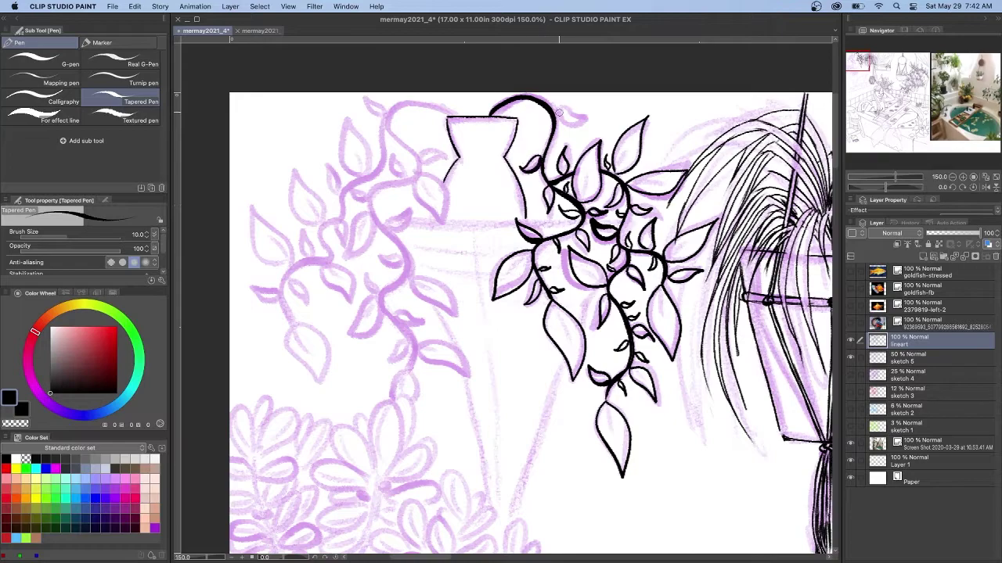
{"action": "left_click_drag", "start_coordinate": [556, 118], "coordinate": [582, 115]}
{"action": "left_click_drag", "start_coordinate": [571, 130], "coordinate": [557, 138]}
{"action": "left_click_drag", "start_coordinate": [529, 102], "coordinate": [532, 115]}
{"action": "left_click_drag", "start_coordinate": [503, 96], "coordinate": [510, 115]}
Add midrib lines inside the large leaves of the vase's right-hand vine.
{"action": "left_click_drag", "start_coordinate": [556, 307], "coordinate": [574, 348]}
{"action": "left_click_drag", "start_coordinate": [507, 280], "coordinate": [524, 254]}
{"action": "left_click_drag", "start_coordinate": [606, 286], "coordinate": [588, 266]}
{"action": "left_click_drag", "start_coordinate": [607, 405], "coordinate": [611, 435]}
{"action": "left_click_drag", "start_coordinate": [662, 287], "coordinate": [665, 321]}
{"action": "left_click_drag", "start_coordinate": [668, 259], "coordinate": [687, 244]}
{"action": "left_click_drag", "start_coordinate": [581, 200], "coordinate": [589, 174]}
{"action": "left_click_drag", "start_coordinate": [615, 173], "coordinate": [626, 150]}
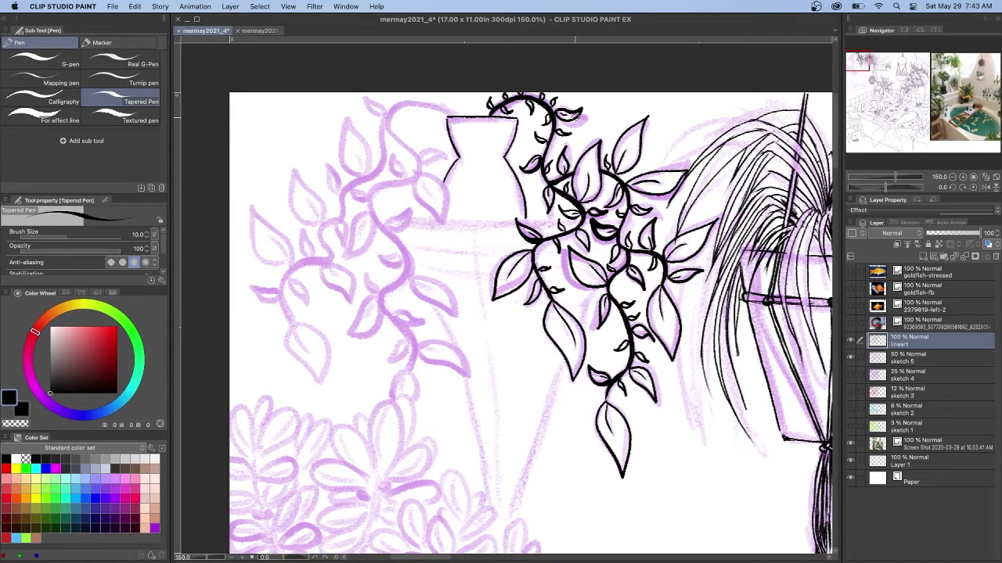
Ink thick, winding vine stems that arch from the vase's left rim and split into two hanging branches.
{"action": "left_click_drag", "start_coordinate": [462, 157], "coordinate": [530, 143]}
{"action": "mouse_move", "coordinate": [526, 101]}
{"action": "left_mouse_down"}
{"action": "mouse_move", "coordinate": [454, 100]}
{"action": "mouse_move", "coordinate": [479, 358]}
{"action": "left_mouse_up"}
{"action": "key", "text": "super+z"}
{"action": "mouse_move", "coordinate": [518, 100]}
{"action": "left_mouse_down"}
{"action": "mouse_move", "coordinate": [475, 321]}
{"action": "mouse_move", "coordinate": [479, 353]}
{"action": "left_mouse_up"}
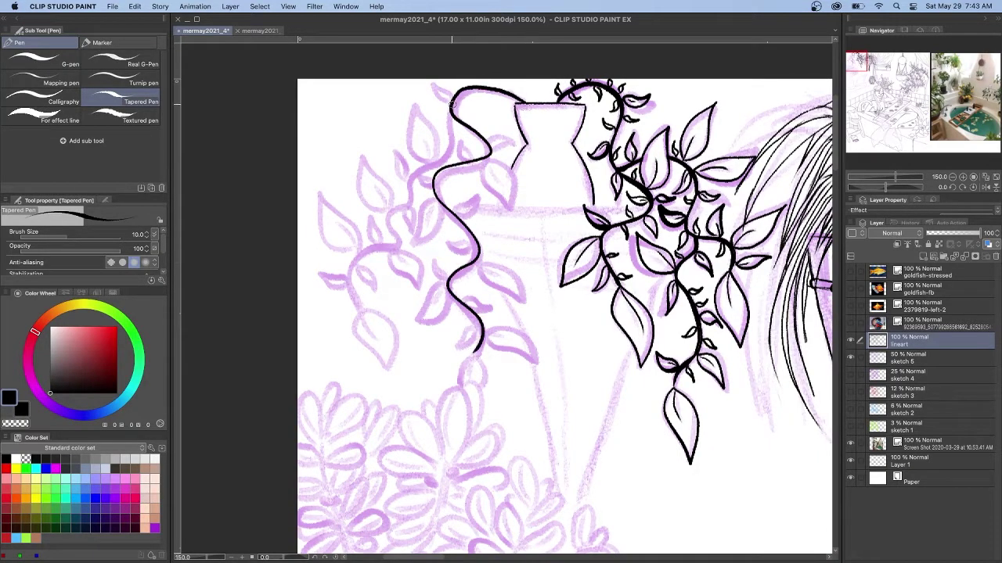
{"action": "left_click_drag", "start_coordinate": [452, 103], "coordinate": [354, 313]}
{"action": "mouse_move", "coordinate": [526, 100]}
{"action": "left_mouse_down"}
{"action": "mouse_move", "coordinate": [471, 85]}
{"action": "mouse_move", "coordinate": [435, 188]}
{"action": "mouse_move", "coordinate": [462, 256]}
{"action": "mouse_move", "coordinate": [475, 360]}
{"action": "left_mouse_up"}
{"action": "left_click_drag", "start_coordinate": [452, 109], "coordinate": [354, 310]}
Ink the large leaves along the inner branch and at the tip of the vase's left-hand vine.
{"action": "left_click_drag", "start_coordinate": [479, 353], "coordinate": [469, 408]}
{"action": "left_click_drag", "start_coordinate": [485, 337], "coordinate": [537, 359]}
{"action": "key", "text": "ctrl+z"}
{"action": "key", "text": "ctrl+z"}
{"action": "left_click_drag", "start_coordinate": [485, 340], "coordinate": [536, 358]}
{"action": "left_click_drag", "start_coordinate": [477, 263], "coordinate": [514, 295]}
{"action": "left_click_drag", "start_coordinate": [446, 283], "coordinate": [414, 320]}
{"action": "left_click_drag", "start_coordinate": [487, 156], "coordinate": [513, 199]}
{"action": "left_click_drag", "start_coordinate": [435, 192], "coordinate": [414, 244]}
Ink the large pointed leaves along the outer branch of the vase's left-hand vine.
{"action": "left_click_drag", "start_coordinate": [434, 163], "coordinate": [417, 103]}
{"action": "left_click_drag", "start_coordinate": [431, 165], "coordinate": [417, 102]}
{"action": "left_click_drag", "start_coordinate": [395, 212], "coordinate": [365, 156]}
{"action": "left_click_drag", "start_coordinate": [359, 255], "coordinate": [323, 197]}
{"action": "left_click_drag", "start_coordinate": [391, 250], "coordinate": [421, 291]}
{"action": "left_click_drag", "start_coordinate": [353, 311], "coordinate": [383, 368]}
Ink small leaves along the left-hand vine's inner branch and its arch over the vase rim.
{"action": "mouse_move", "coordinate": [476, 320]}
{"action": "left_mouse_down"}
{"action": "mouse_move", "coordinate": [462, 338]}
{"action": "mouse_move", "coordinate": [493, 300]}
{"action": "left_mouse_up"}
{"action": "mouse_move", "coordinate": [448, 278]}
{"action": "left_mouse_down"}
{"action": "mouse_move", "coordinate": [432, 254]}
{"action": "mouse_move", "coordinate": [449, 245]}
{"action": "left_mouse_up"}
{"action": "key", "text": "ctrl+z"}
{"action": "left_click_drag", "start_coordinate": [480, 251], "coordinate": [503, 245]}
{"action": "left_click_drag", "start_coordinate": [458, 214], "coordinate": [475, 192]}
{"action": "mouse_move", "coordinate": [465, 158]}
{"action": "left_mouse_down"}
{"action": "mouse_move", "coordinate": [463, 138]}
{"action": "mouse_move", "coordinate": [514, 130]}
{"action": "left_mouse_up"}
{"action": "left_click_drag", "start_coordinate": [476, 158], "coordinate": [476, 179]}
{"action": "mouse_move", "coordinate": [439, 181]}
{"action": "left_mouse_down"}
{"action": "mouse_move", "coordinate": [460, 177]}
{"action": "mouse_move", "coordinate": [418, 182]}
{"action": "left_mouse_up"}
{"action": "left_click_drag", "start_coordinate": [474, 230], "coordinate": [491, 220]}
{"action": "left_click_drag", "start_coordinate": [462, 271], "coordinate": [470, 288]}
{"action": "left_click_drag", "start_coordinate": [461, 315], "coordinate": [454, 299]}
{"action": "mouse_move", "coordinate": [450, 101]}
{"action": "left_mouse_down"}
{"action": "mouse_move", "coordinate": [432, 85]}
{"action": "mouse_move", "coordinate": [441, 98]}
{"action": "left_mouse_up"}
{"action": "left_click_drag", "start_coordinate": [462, 107], "coordinate": [481, 93]}
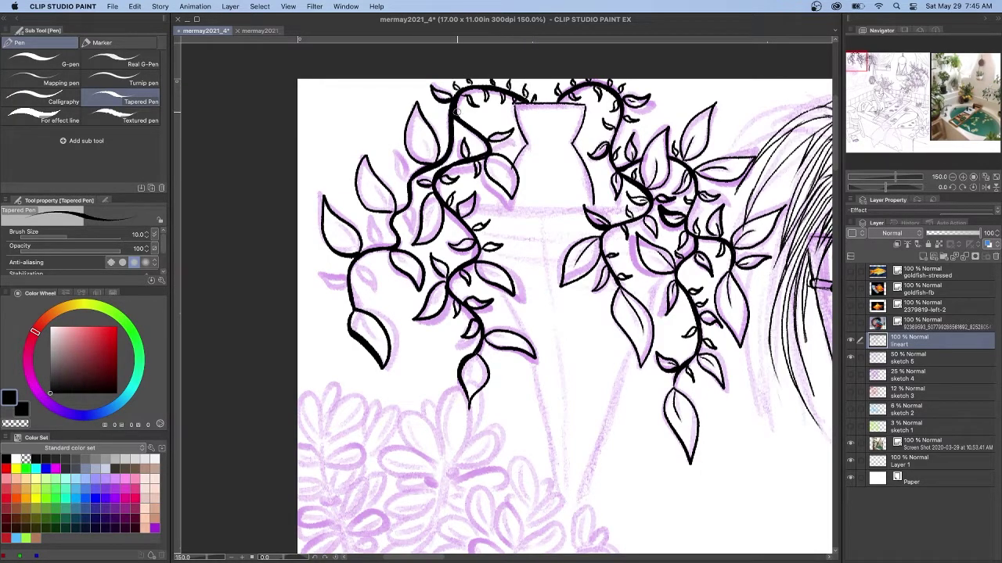
Fill the left-hand vine's outer branch with small leaves and add one near the bend beside the vase.
{"action": "left_click_drag", "start_coordinate": [413, 185], "coordinate": [396, 150]}
{"action": "left_click_drag", "start_coordinate": [413, 238], "coordinate": [403, 212]}
{"action": "left_click_drag", "start_coordinate": [375, 247], "coordinate": [368, 219]}
{"action": "left_click_drag", "start_coordinate": [373, 263], "coordinate": [352, 287]}
{"action": "left_click_drag", "start_coordinate": [347, 274], "coordinate": [320, 281]}
{"action": "left_click_drag", "start_coordinate": [473, 130], "coordinate": [485, 121]}
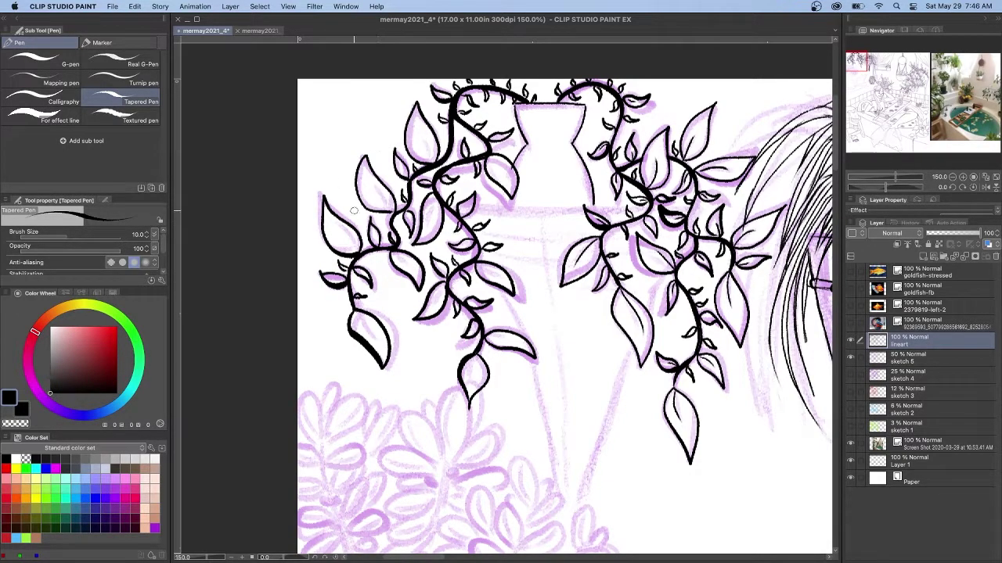
Add midrib lines inside the large leaves of the vase's left-hand vine.
{"action": "left_click_drag", "start_coordinate": [475, 356], "coordinate": [472, 380]}
{"action": "mouse_move", "coordinate": [489, 336]}
{"action": "left_mouse_down"}
{"action": "mouse_move", "coordinate": [509, 340]}
{"action": "mouse_move", "coordinate": [473, 329]}
{"action": "left_mouse_up"}
{"action": "key", "text": "super+z"}
{"action": "key", "text": "super+z"}
{"action": "left_click_drag", "start_coordinate": [447, 285], "coordinate": [431, 304]}
{"action": "key", "text": "super+z"}
{"action": "mouse_move", "coordinate": [436, 196]}
{"action": "left_mouse_down"}
{"action": "mouse_move", "coordinate": [428, 232]}
{"action": "mouse_move", "coordinate": [427, 221]}
{"action": "left_mouse_up"}
{"action": "left_click_drag", "start_coordinate": [491, 157], "coordinate": [506, 171]}
{"action": "left_click_drag", "start_coordinate": [432, 163], "coordinate": [419, 124]}
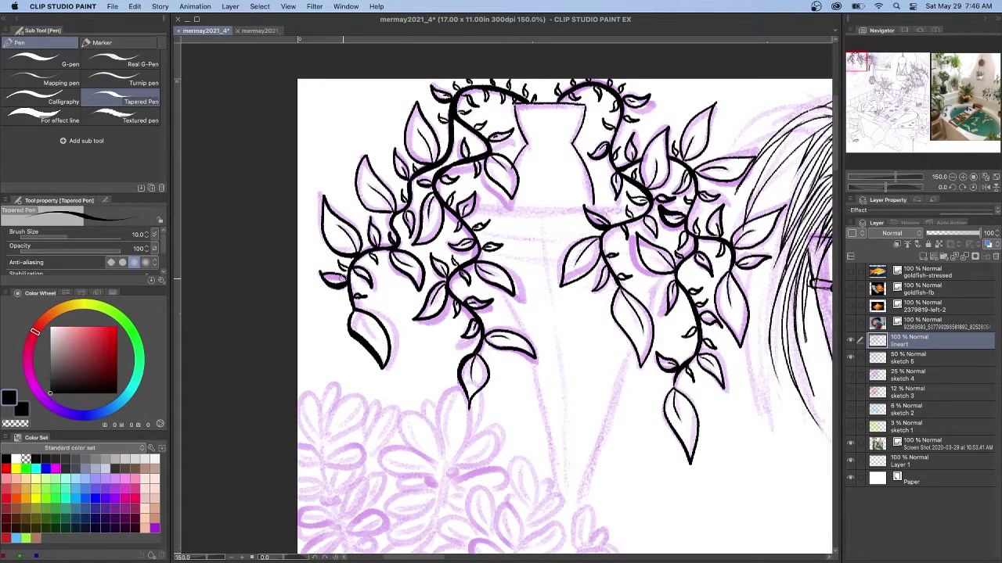
Ink the tapered stand beneath the vase with its top edge, slanted sides, central edge and horizontal bands.
{"action": "left_click_drag", "start_coordinate": [702, 210], "coordinate": [477, 207]}
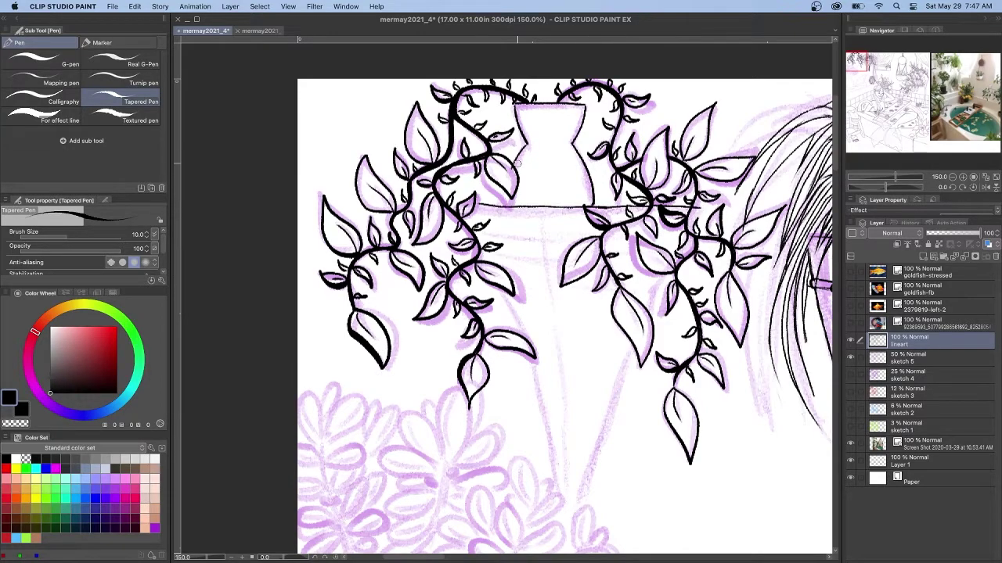
{"action": "left_click_drag", "start_coordinate": [489, 262], "coordinate": [564, 493]}
{"action": "left_click_drag", "start_coordinate": [632, 341], "coordinate": [575, 505]}
{"action": "left_click_drag", "start_coordinate": [540, 208], "coordinate": [571, 503]}
{"action": "left_click_drag", "start_coordinate": [476, 233], "coordinate": [687, 240]}
{"action": "left_click_drag", "start_coordinate": [556, 256], "coordinate": [487, 252]}
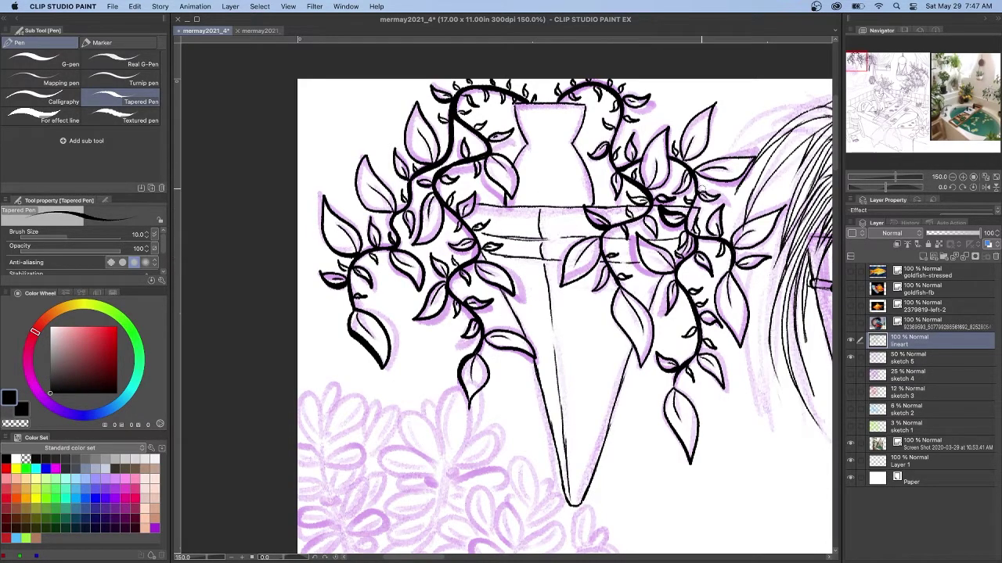
Ink the large seashell between the potted plant and the lantern, including its body, folded lip and stepped spire.
{"action": "left_click_drag", "start_coordinate": [862, 71], "coordinate": [859, 83]}
{"action": "mouse_move", "coordinate": [417, 406]}
{"action": "left_mouse_down"}
{"action": "mouse_move", "coordinate": [627, 317]}
{"action": "mouse_move", "coordinate": [560, 168]}
{"action": "mouse_move", "coordinate": [419, 376]}
{"action": "mouse_move", "coordinate": [411, 405]}
{"action": "mouse_move", "coordinate": [576, 395]}
{"action": "mouse_move", "coordinate": [696, 348]}
{"action": "mouse_move", "coordinate": [689, 399]}
{"action": "left_mouse_up"}
{"action": "left_click_drag", "start_coordinate": [470, 358], "coordinate": [567, 361]}
{"action": "left_click_drag", "start_coordinate": [635, 310], "coordinate": [612, 346]}
{"action": "left_click_drag", "start_coordinate": [642, 266], "coordinate": [599, 149]}
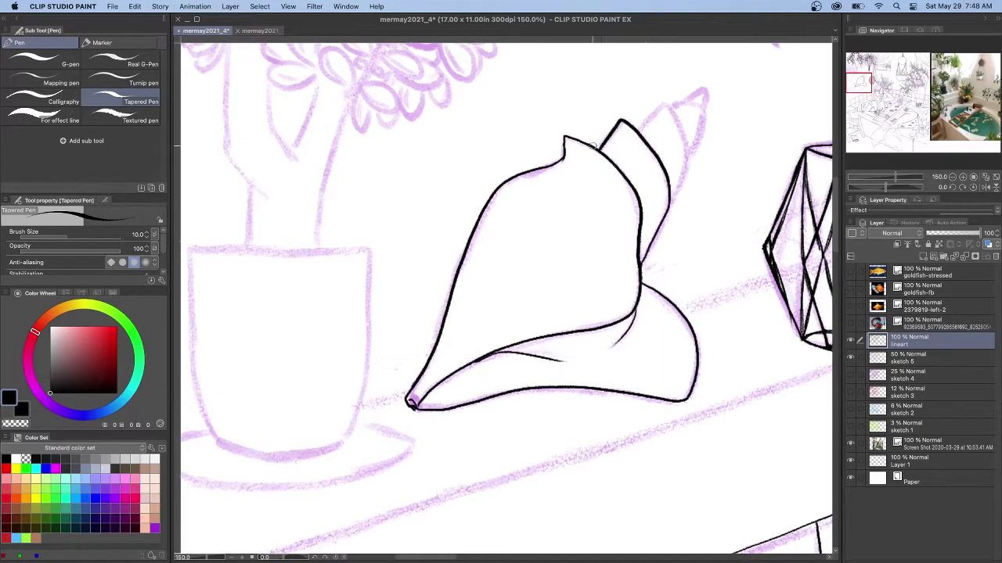
{"action": "left_click_drag", "start_coordinate": [669, 208], "coordinate": [642, 125]}
{"action": "left_click_drag", "start_coordinate": [688, 156], "coordinate": [705, 91]}
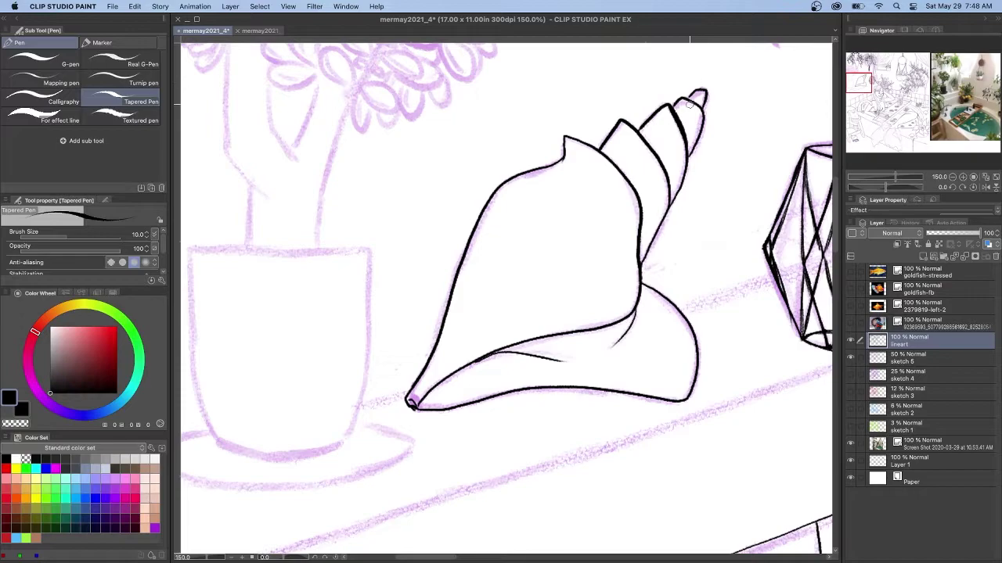
Ink the flowerpot beside the seashell with a straight rim, curved sides and a rounded base.
{"action": "left_click_drag", "start_coordinate": [318, 348], "coordinate": [509, 320]}
{"action": "left_click_drag", "start_coordinate": [561, 223], "coordinate": [563, 324]}
{"action": "key", "text": "super+z"}
{"action": "left_click_drag", "start_coordinate": [379, 222], "coordinate": [409, 416]}
{"action": "left_click_drag", "start_coordinate": [559, 222], "coordinate": [542, 410]}
{"action": "key", "text": "super+z"}
{"action": "scroll", "coordinate": [543, 410], "scroll_direction": "down", "scroll_amount": 3}
{"action": "mouse_move", "coordinate": [559, 103]}
{"action": "left_mouse_down"}
{"action": "mouse_move", "coordinate": [540, 277]}
{"action": "mouse_move", "coordinate": [524, 301]}
{"action": "left_mouse_up"}
{"action": "left_click_drag", "start_coordinate": [525, 302], "coordinate": [407, 297]}
{"action": "key", "text": "super+z"}
{"action": "left_click_drag", "start_coordinate": [559, 103], "coordinate": [378, 104]}
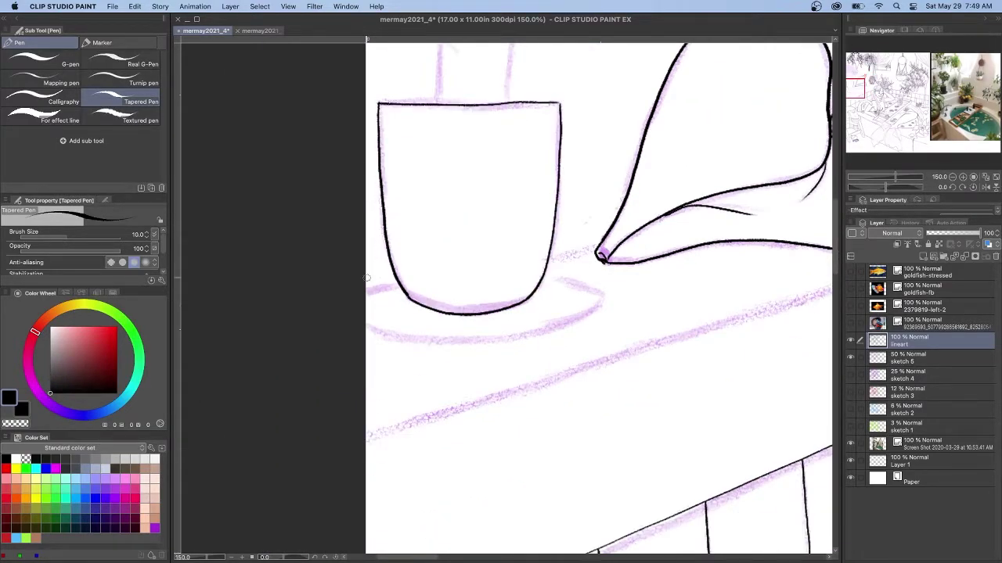
Ink a sprig of paired rounded leaves above the flowerpot, with its central stem and tiny inner leaves.
{"action": "scroll", "coordinate": [366, 278], "scroll_direction": "up", "scroll_amount": 10}
{"action": "left_click_drag", "start_coordinate": [590, 241], "coordinate": [580, 240]}
{"action": "mouse_move", "coordinate": [585, 259]}
{"action": "left_mouse_down"}
{"action": "mouse_move", "coordinate": [586, 269]}
{"action": "mouse_move", "coordinate": [575, 260]}
{"action": "left_mouse_up"}
{"action": "key", "text": "super+z"}
{"action": "left_click_drag", "start_coordinate": [575, 286], "coordinate": [575, 291]}
{"action": "left_click_drag", "start_coordinate": [563, 294], "coordinate": [553, 322]}
{"action": "left_click_drag", "start_coordinate": [544, 317], "coordinate": [542, 324]}
{"action": "left_click_drag", "start_coordinate": [588, 242], "coordinate": [541, 323]}
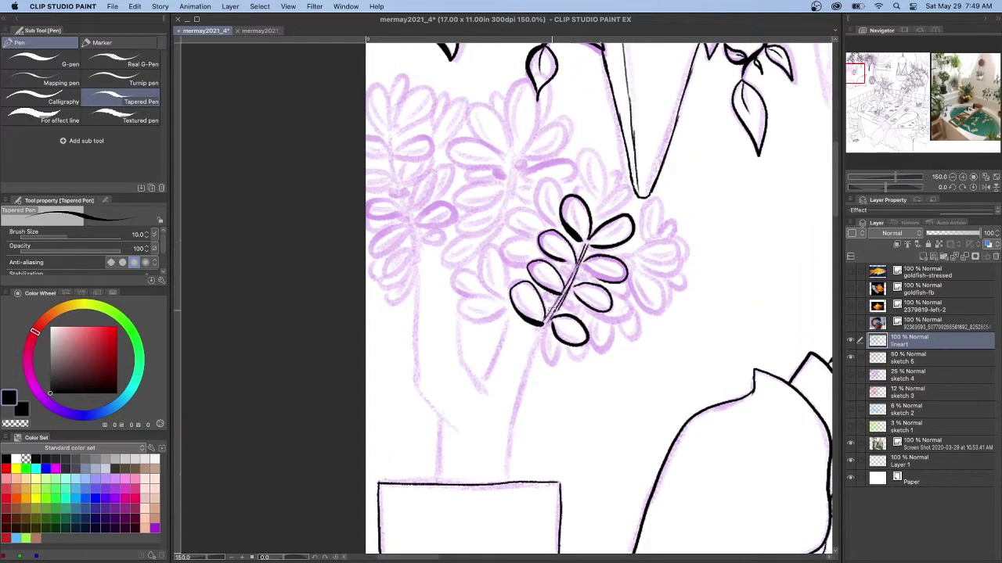
{"action": "left_click_drag", "start_coordinate": [561, 274], "coordinate": [566, 269]}
{"action": "left_click_drag", "start_coordinate": [574, 277], "coordinate": [581, 273]}
{"action": "left_click_drag", "start_coordinate": [548, 304], "coordinate": [556, 306]}
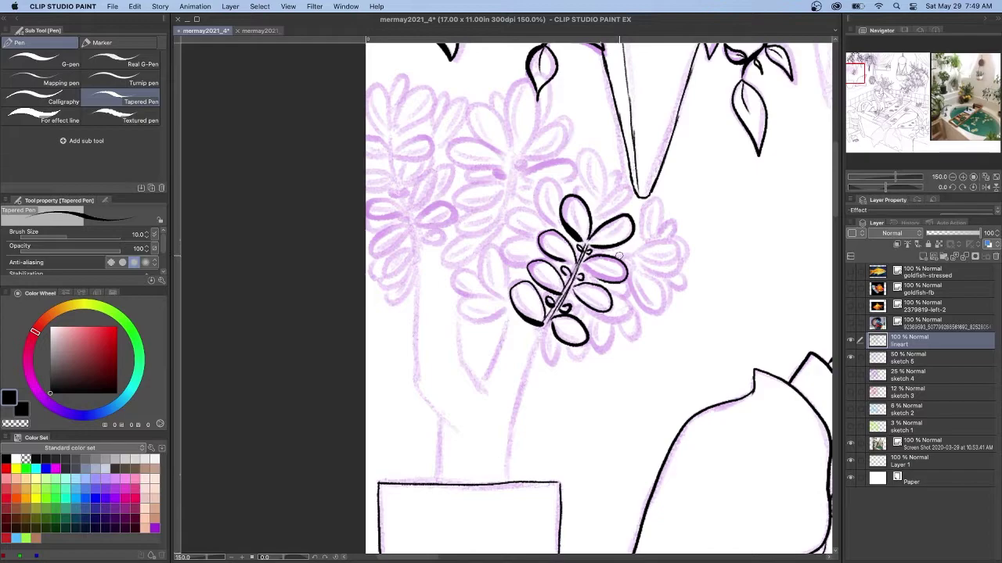
Ink the rounded leaves below and to the right of the central sprig in the potted plant.
{"action": "mouse_move", "coordinate": [622, 291]}
{"action": "left_mouse_down"}
{"action": "mouse_move", "coordinate": [594, 317]}
{"action": "mouse_move", "coordinate": [638, 345]}
{"action": "left_mouse_up"}
{"action": "mouse_move", "coordinate": [598, 317]}
{"action": "left_mouse_down"}
{"action": "mouse_move", "coordinate": [597, 352]}
{"action": "mouse_move", "coordinate": [579, 356]}
{"action": "left_mouse_up"}
{"action": "left_click_drag", "start_coordinate": [552, 324], "coordinate": [551, 364]}
{"action": "left_click_drag", "start_coordinate": [634, 270], "coordinate": [665, 313]}
{"action": "left_click_drag", "start_coordinate": [632, 239], "coordinate": [681, 264]}
{"action": "left_click_drag", "start_coordinate": [637, 196], "coordinate": [661, 238]}
{"action": "mouse_move", "coordinate": [622, 231]}
{"action": "left_mouse_down"}
{"action": "mouse_move", "coordinate": [641, 257]}
{"action": "mouse_move", "coordinate": [684, 276]}
{"action": "left_mouse_up"}
{"action": "mouse_move", "coordinate": [661, 219]}
{"action": "left_mouse_down"}
{"action": "mouse_move", "coordinate": [689, 247]}
{"action": "mouse_move", "coordinate": [684, 294]}
{"action": "left_mouse_up"}
{"action": "left_click_drag", "start_coordinate": [626, 267], "coordinate": [618, 294]}
Ink the rounded leaves above and to the left of the central sprig, down to the small lower-left sprig.
{"action": "left_click_drag", "start_coordinate": [594, 212], "coordinate": [605, 188]}
{"action": "key", "text": "super+z"}
{"action": "key", "text": "super+z"}
{"action": "left_click_drag", "start_coordinate": [607, 177], "coordinate": [621, 183]}
{"action": "left_click_drag", "start_coordinate": [541, 209], "coordinate": [561, 200]}
{"action": "left_click_drag", "start_coordinate": [536, 212], "coordinate": [535, 264]}
{"action": "left_click_drag", "start_coordinate": [501, 296], "coordinate": [510, 290]}
{"action": "left_click_drag", "start_coordinate": [481, 279], "coordinate": [486, 297]}
{"action": "mouse_move", "coordinate": [464, 301]}
{"action": "left_mouse_down"}
{"action": "mouse_move", "coordinate": [458, 311]}
{"action": "mouse_move", "coordinate": [507, 304]}
{"action": "left_mouse_up"}
Ink the trunk's right edge down to the flowerpot and the V-shaped fork between the branches.
{"action": "left_click_drag", "start_coordinate": [540, 337], "coordinate": [507, 482]}
{"action": "key", "text": "super+z"}
{"action": "left_click_drag", "start_coordinate": [512, 313], "coordinate": [485, 383]}
{"action": "left_click_drag", "start_coordinate": [458, 313], "coordinate": [487, 394]}
Ink the upper and right-hand leaves of the plant's middle cluster.
{"action": "mouse_move", "coordinate": [520, 153]}
{"action": "left_mouse_down"}
{"action": "mouse_move", "coordinate": [507, 111]}
{"action": "mouse_move", "coordinate": [509, 125]}
{"action": "left_mouse_up"}
{"action": "key", "text": "super+z"}
{"action": "left_click_drag", "start_coordinate": [551, 83], "coordinate": [541, 136]}
{"action": "left_click_drag", "start_coordinate": [568, 139], "coordinate": [555, 119]}
{"action": "mouse_move", "coordinate": [520, 174]}
{"action": "left_mouse_down"}
{"action": "mouse_move", "coordinate": [573, 162]}
{"action": "mouse_move", "coordinate": [561, 187]}
{"action": "left_mouse_up"}
{"action": "left_click_drag", "start_coordinate": [518, 179], "coordinate": [529, 187]}
{"action": "mouse_move", "coordinate": [510, 145]}
{"action": "left_mouse_down"}
{"action": "mouse_move", "coordinate": [476, 138]}
{"action": "mouse_move", "coordinate": [494, 148]}
{"action": "left_mouse_up"}
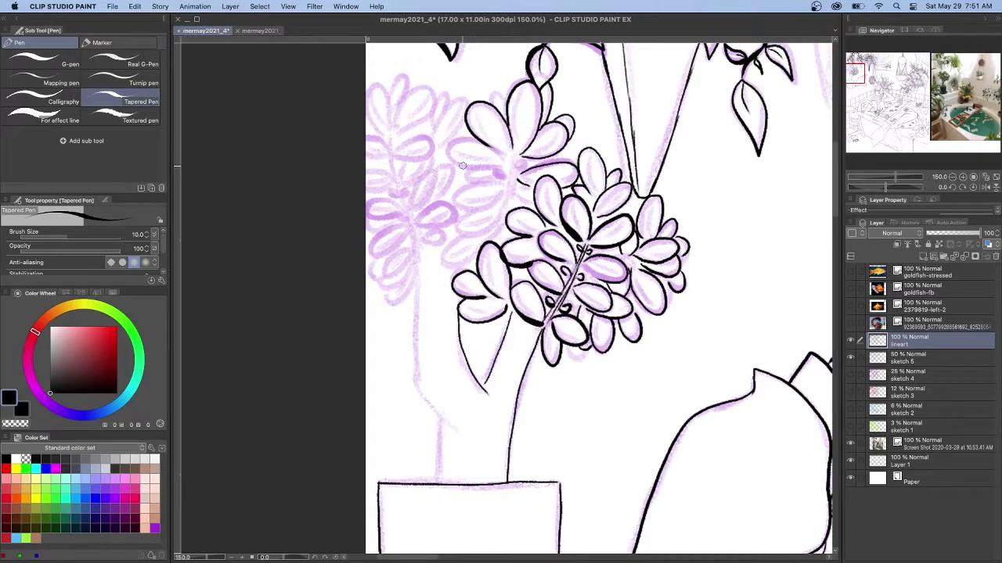
Ink the middle cluster's central stem, tiny inner leaves and left-hand leaves.
{"action": "mouse_move", "coordinate": [505, 157]}
{"action": "left_mouse_down"}
{"action": "mouse_move", "coordinate": [497, 235]}
{"action": "mouse_move", "coordinate": [470, 267]}
{"action": "mouse_move", "coordinate": [521, 168]}
{"action": "left_mouse_up"}
{"action": "left_click_drag", "start_coordinate": [496, 172], "coordinate": [503, 223]}
{"action": "left_click_drag", "start_coordinate": [512, 177], "coordinate": [498, 237]}
{"action": "left_click_drag", "start_coordinate": [490, 101], "coordinate": [507, 98]}
{"action": "left_click_drag", "start_coordinate": [466, 171], "coordinate": [475, 182]}
{"action": "left_click_drag", "start_coordinate": [454, 256], "coordinate": [496, 227]}
Add short crease lines inside the leaves of the plant's middle cluster.
{"action": "mouse_move", "coordinate": [470, 224]}
{"action": "left_mouse_down"}
{"action": "mouse_move", "coordinate": [498, 211]}
{"action": "mouse_move", "coordinate": [467, 200]}
{"action": "left_mouse_up"}
{"action": "left_click_drag", "start_coordinate": [489, 161], "coordinate": [454, 149]}
{"action": "left_click_drag", "start_coordinate": [495, 145], "coordinate": [474, 108]}
{"action": "left_click_drag", "start_coordinate": [517, 137], "coordinate": [525, 86]}
{"action": "left_click_drag", "start_coordinate": [540, 148], "coordinate": [562, 131]}
{"action": "left_click_drag", "start_coordinate": [502, 108], "coordinate": [493, 92]}
{"action": "left_click_drag", "start_coordinate": [546, 113], "coordinate": [547, 88]}
{"action": "left_click_drag", "start_coordinate": [566, 128], "coordinate": [570, 119]}
Add short crease lines inside the leaves of the right-hand cluster and the small sprig beside it.
{"action": "left_click_drag", "start_coordinate": [548, 173], "coordinate": [543, 218]}
{"action": "left_click_drag", "start_coordinate": [588, 152], "coordinate": [592, 189]}
{"action": "mouse_move", "coordinate": [607, 186]}
{"action": "left_mouse_down"}
{"action": "mouse_move", "coordinate": [628, 206]}
{"action": "mouse_move", "coordinate": [570, 228]}
{"action": "left_mouse_up"}
{"action": "left_click_drag", "start_coordinate": [545, 237], "coordinate": [575, 264]}
{"action": "left_click_drag", "start_coordinate": [590, 267], "coordinate": [620, 276]}
{"action": "mouse_move", "coordinate": [533, 249]}
{"action": "left_mouse_down"}
{"action": "mouse_move", "coordinate": [506, 260]}
{"action": "mouse_move", "coordinate": [534, 285]}
{"action": "mouse_move", "coordinate": [517, 311]}
{"action": "left_mouse_up"}
{"action": "left_click_drag", "start_coordinate": [582, 330], "coordinate": [562, 342]}
{"action": "left_click_drag", "start_coordinate": [554, 324], "coordinate": [546, 355]}
{"action": "left_click_drag", "start_coordinate": [601, 321], "coordinate": [596, 344]}
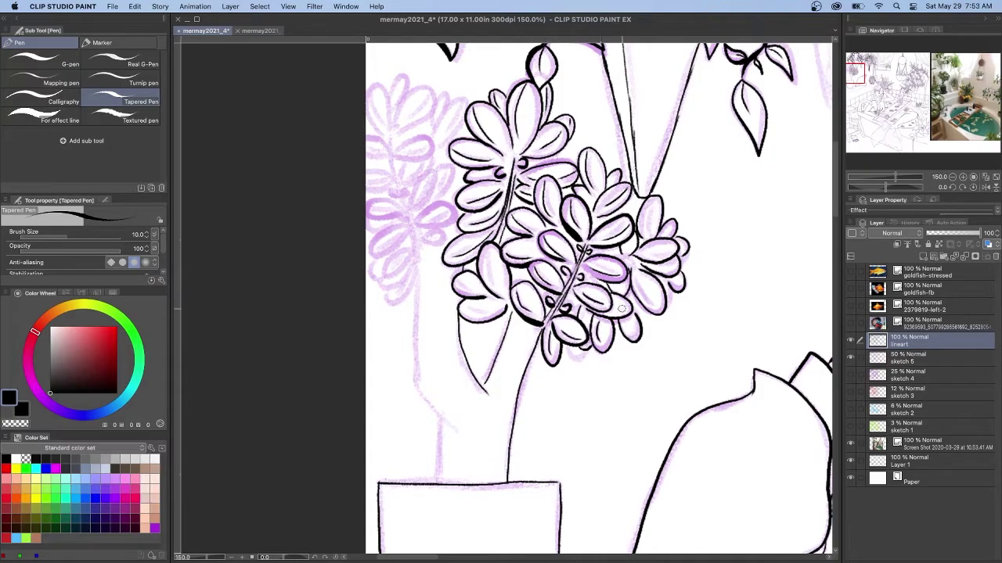
{"action": "left_click_drag", "start_coordinate": [645, 200], "coordinate": [649, 236]}
{"action": "left_click_drag", "start_coordinate": [650, 270], "coordinate": [632, 302]}
{"action": "left_click_drag", "start_coordinate": [684, 238], "coordinate": [678, 249]}
{"action": "left_click_drag", "start_coordinate": [487, 249], "coordinate": [493, 294]}
Ink the main paired leaves and tiny inner leaves of the plant's left cluster at the canvas edge.
{"action": "mouse_move", "coordinate": [401, 133]}
{"action": "left_mouse_down"}
{"action": "mouse_move", "coordinate": [432, 119]}
{"action": "mouse_move", "coordinate": [368, 88]}
{"action": "left_mouse_up"}
{"action": "mouse_move", "coordinate": [398, 137]}
{"action": "left_mouse_down"}
{"action": "mouse_move", "coordinate": [435, 155]}
{"action": "mouse_move", "coordinate": [368, 158]}
{"action": "left_mouse_up"}
{"action": "mouse_move", "coordinate": [435, 163]}
{"action": "left_mouse_down"}
{"action": "mouse_move", "coordinate": [399, 182]}
{"action": "mouse_move", "coordinate": [367, 180]}
{"action": "left_mouse_up"}
{"action": "mouse_move", "coordinate": [415, 171]}
{"action": "left_mouse_down"}
{"action": "mouse_move", "coordinate": [437, 209]}
{"action": "mouse_move", "coordinate": [367, 217]}
{"action": "left_mouse_up"}
{"action": "mouse_move", "coordinate": [422, 202]}
{"action": "left_mouse_down"}
{"action": "mouse_move", "coordinate": [457, 225]}
{"action": "mouse_move", "coordinate": [371, 256]}
{"action": "left_mouse_up"}
{"action": "left_click_drag", "start_coordinate": [426, 232], "coordinate": [447, 248]}
{"action": "left_click_drag", "start_coordinate": [399, 185], "coordinate": [408, 194]}
{"action": "left_click_drag", "start_coordinate": [390, 142], "coordinate": [393, 165]}
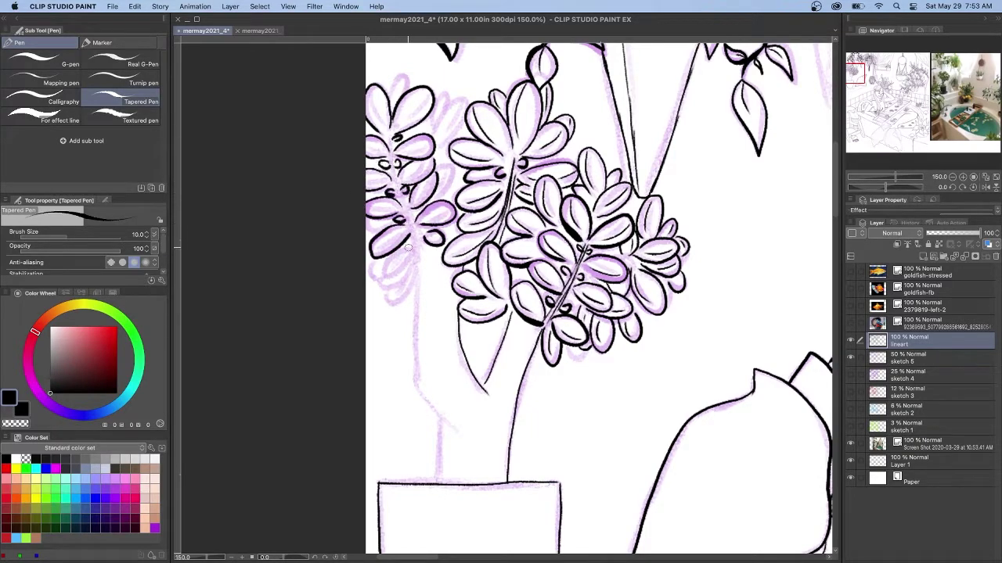
Ink the left cluster's lowest leaves and its central stem.
{"action": "left_click_drag", "start_coordinate": [410, 247], "coordinate": [385, 279]}
{"action": "left_click_drag", "start_coordinate": [414, 260], "coordinate": [386, 298]}
{"action": "left_click_drag", "start_coordinate": [373, 262], "coordinate": [385, 277]}
{"action": "left_click_drag", "start_coordinate": [382, 232], "coordinate": [367, 216]}
{"action": "left_click_drag", "start_coordinate": [380, 157], "coordinate": [368, 171]}
{"action": "key", "text": "super+z"}
{"action": "left_click_drag", "start_coordinate": [391, 133], "coordinate": [419, 238]}
{"action": "left_click_drag", "start_coordinate": [398, 187], "coordinate": [417, 267]}
Ink the remaining background leaves at the left cluster's top and right side.
{"action": "left_click_drag", "start_coordinate": [435, 173], "coordinate": [433, 200]}
{"action": "left_click_drag", "start_coordinate": [432, 139], "coordinate": [438, 146]}
{"action": "left_click_drag", "start_coordinate": [390, 97], "coordinate": [408, 87]}
{"action": "left_click_drag", "start_coordinate": [430, 122], "coordinate": [446, 92]}
Add crease lines inside the left cluster's leaves and ink the trunk's left edge down to the flowerpot.
{"action": "left_click_drag", "start_coordinate": [412, 270], "coordinate": [391, 294]}
{"action": "left_click_drag", "start_coordinate": [403, 231], "coordinate": [379, 248]}
{"action": "left_click_drag", "start_coordinate": [423, 214], "coordinate": [451, 220]}
{"action": "left_click_drag", "start_coordinate": [414, 178], "coordinate": [432, 205]}
{"action": "left_click_drag", "start_coordinate": [368, 204], "coordinate": [393, 212]}
{"action": "left_click_drag", "start_coordinate": [364, 178], "coordinate": [382, 193]}
{"action": "left_click_drag", "start_coordinate": [402, 145], "coordinate": [430, 152]}
{"action": "left_click_drag", "start_coordinate": [408, 164], "coordinate": [424, 177]}
{"action": "left_click_drag", "start_coordinate": [400, 95], "coordinate": [427, 122]}
{"action": "left_click_drag", "start_coordinate": [369, 90], "coordinate": [376, 121]}
{"action": "mouse_move", "coordinate": [415, 258]}
{"action": "left_mouse_down"}
{"action": "mouse_move", "coordinate": [417, 368]}
{"action": "mouse_move", "coordinate": [456, 427]}
{"action": "left_mouse_up"}
{"action": "left_click_drag", "start_coordinate": [438, 414], "coordinate": [439, 480]}
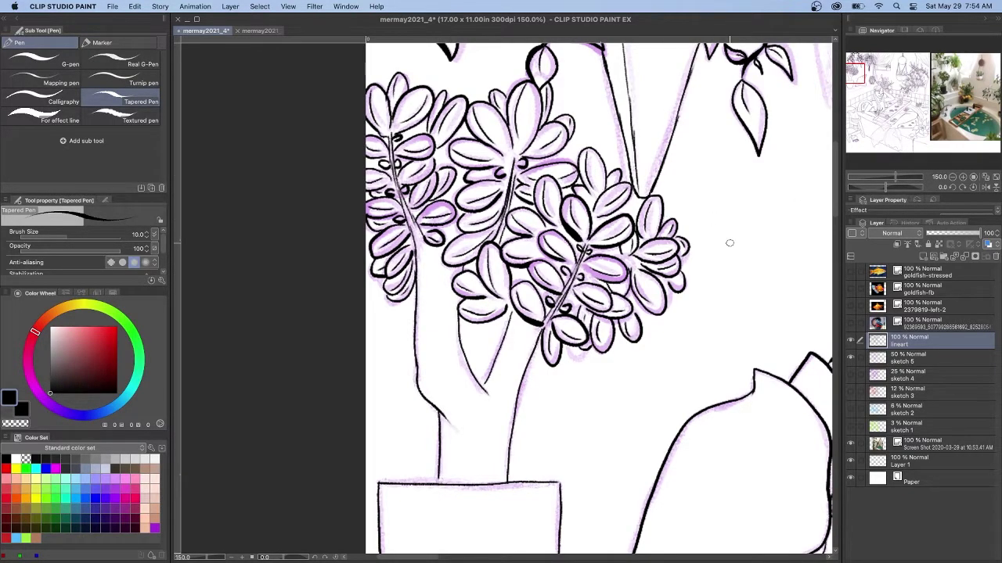
Ink the back edge of the ledge where it shows between the seashell and the lantern.
{"action": "scroll", "coordinate": [730, 242], "scroll_direction": "down", "scroll_amount": 3}
{"action": "scroll", "coordinate": [526, 377], "scroll_direction": "up", "scroll_amount": 3}
{"action": "left_click_drag", "start_coordinate": [595, 372], "coordinate": [540, 292]}
{"action": "left_click_drag", "start_coordinate": [548, 439], "coordinate": [535, 304]}
{"action": "left_click_drag", "start_coordinate": [486, 342], "coordinate": [459, 346]}
{"action": "mouse_move", "coordinate": [634, 336]}
{"action": "left_mouse_down"}
{"action": "mouse_move", "coordinate": [636, 391]}
{"action": "mouse_move", "coordinate": [454, 383]}
{"action": "left_mouse_up"}
{"action": "left_click_drag", "start_coordinate": [662, 303], "coordinate": [684, 316]}
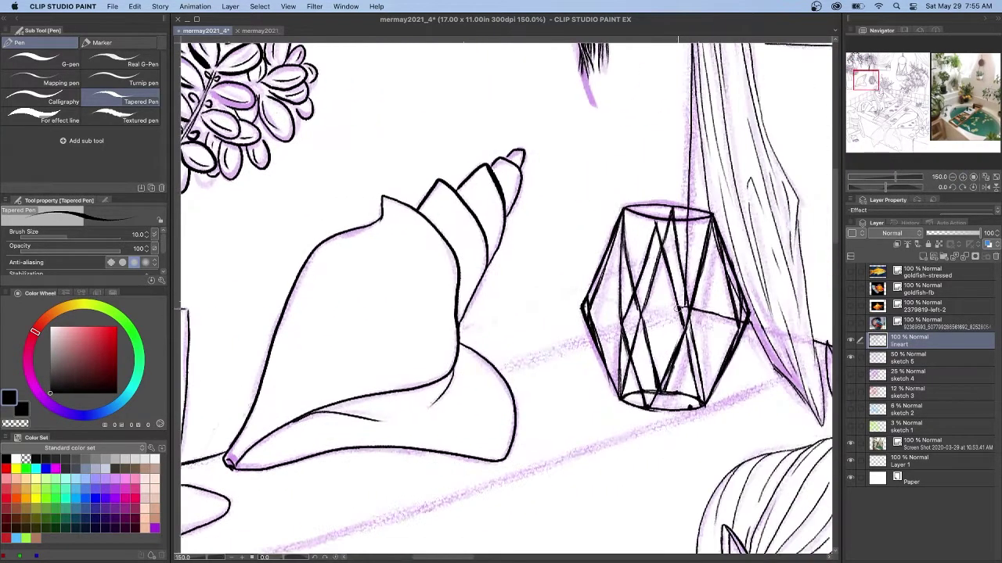
{"action": "left_click_drag", "start_coordinate": [680, 309], "coordinate": [496, 369]}
Ink the front edge of the ledge running beneath the lantern, seashell and flowerpot.
{"action": "left_click_drag", "start_coordinate": [822, 352], "coordinate": [727, 204]}
{"action": "left_click_drag", "start_coordinate": [593, 271], "coordinate": [203, 405]}
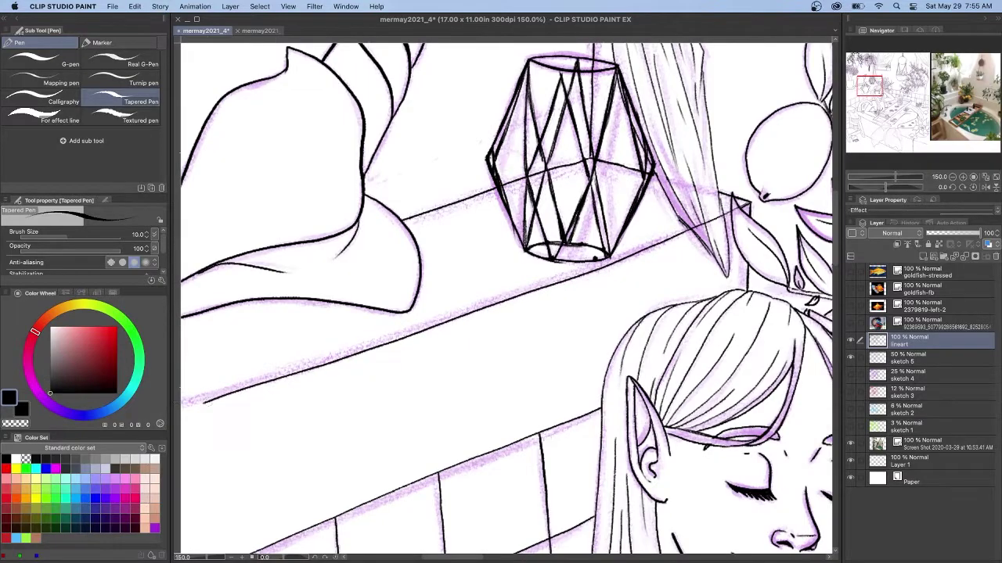
{"action": "left_click_drag", "start_coordinate": [273, 376], "coordinate": [543, 146]}
{"action": "left_click_drag", "start_coordinate": [474, 174], "coordinate": [654, 116]}
{"action": "mouse_move", "coordinate": [655, 115]}
{"action": "left_mouse_down"}
{"action": "mouse_move", "coordinate": [282, 238]}
{"action": "mouse_move", "coordinate": [351, 238]}
{"action": "left_mouse_up"}
{"action": "left_click_drag", "start_coordinate": [351, 239], "coordinate": [333, 247]}
Compare the line art with the sketch, then redraw and clean up the ledge's front edge as a single line.
{"action": "left_click", "coordinate": [995, 177]}
{"action": "left_click", "coordinate": [851, 356]}
{"action": "left_click", "coordinate": [851, 356]}
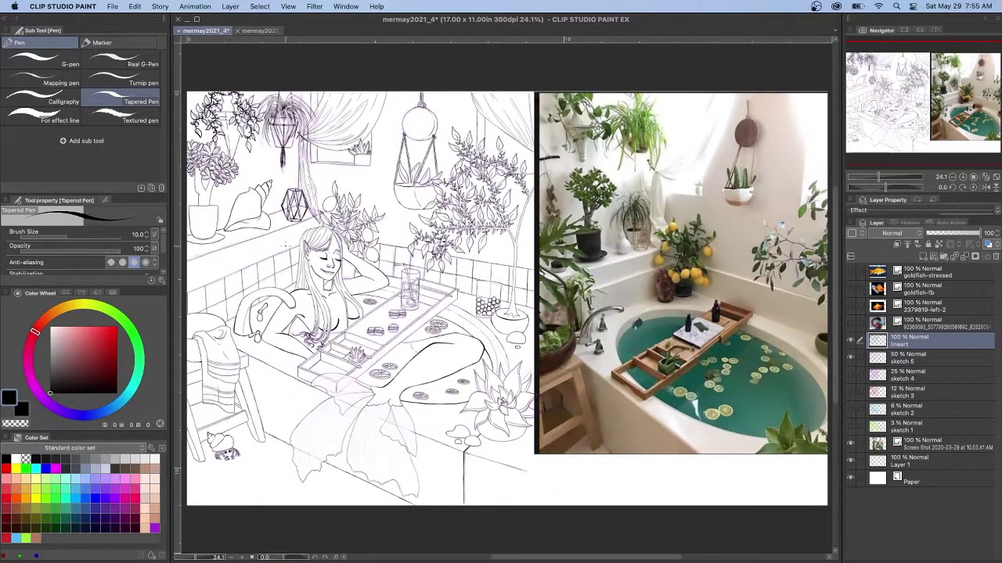
{"action": "scroll", "coordinate": [250, 256], "scroll_direction": "up", "scroll_amount": 6}
{"action": "left_click_drag", "start_coordinate": [809, 102], "coordinate": [287, 287]}
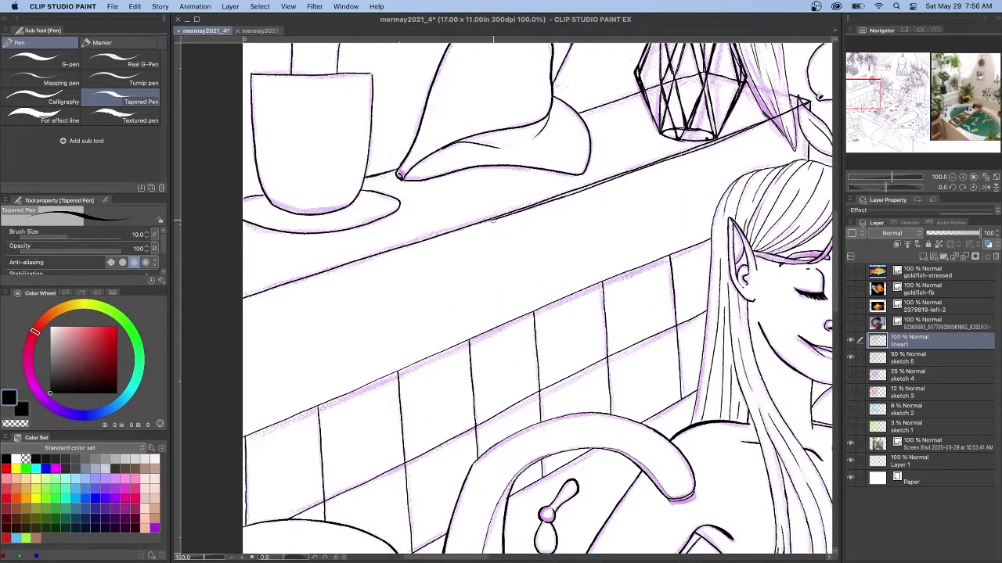
{"action": "left_click_drag", "start_coordinate": [544, 203], "coordinate": [734, 135]}
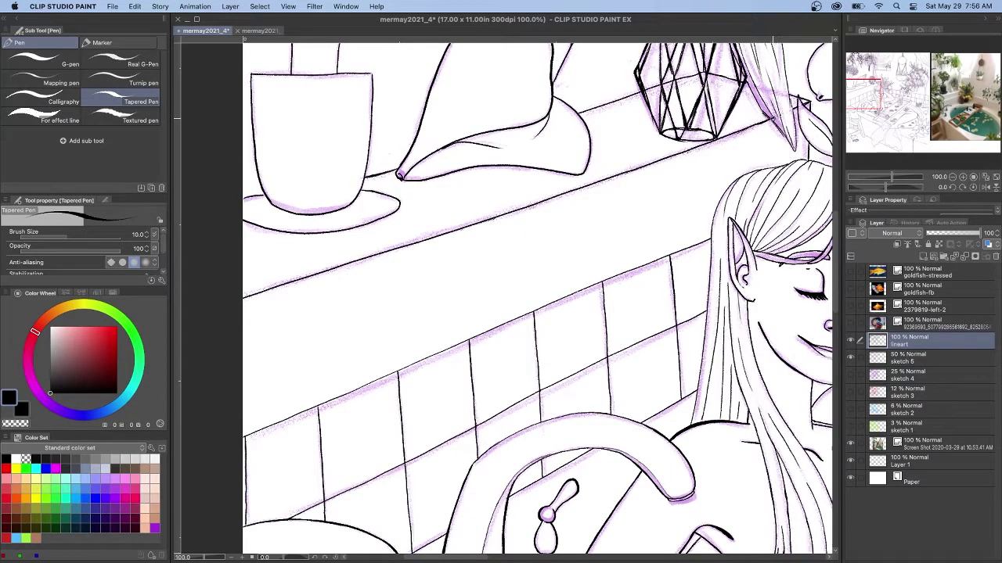
Hide the sketch 5 layer and check the line art on its own.
{"action": "key", "text": "super+0"}
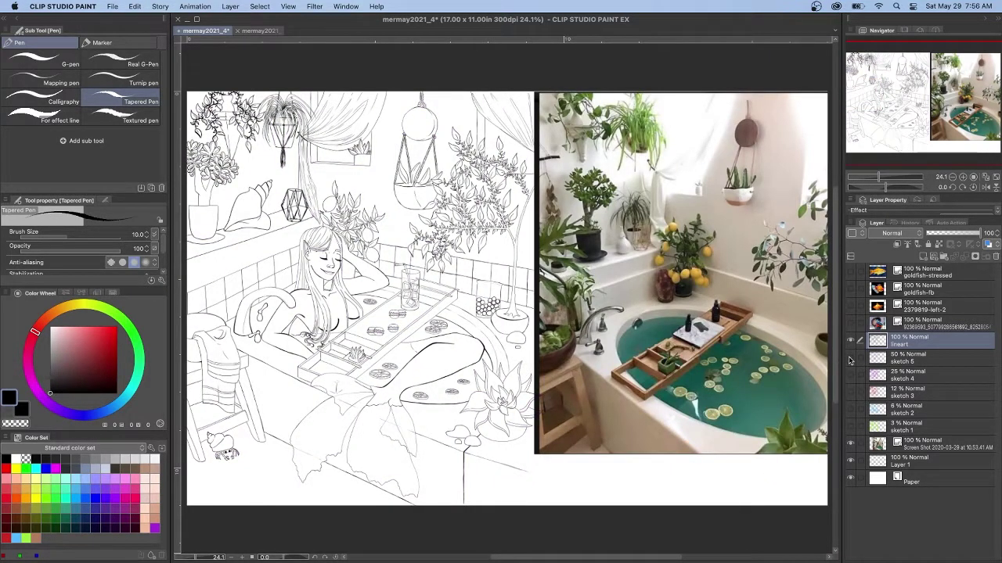
{"action": "scroll", "coordinate": [360, 180], "scroll_direction": "up", "scroll_amount": 10}
{"action": "left_click_drag", "start_coordinate": [358, 174], "coordinate": [636, 328]}
{"action": "left_click_drag", "start_coordinate": [410, 217], "coordinate": [591, 225]}
{"action": "key", "text": "super+0"}
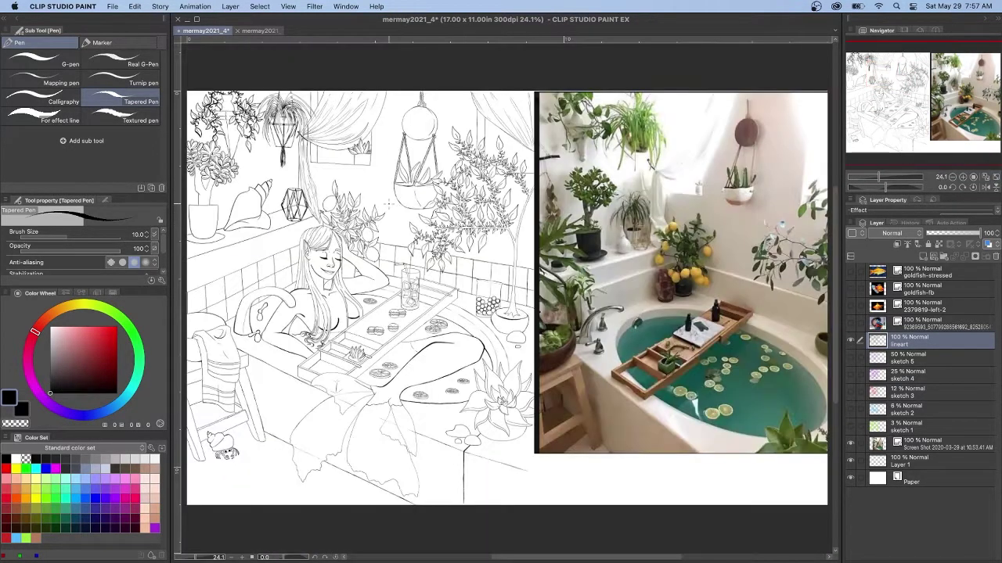
Ink fine curved rays fanning from the base to the ruffled edge of the mermaid tail's small right-hand fin.
{"action": "scroll", "coordinate": [414, 403], "scroll_direction": "up", "scroll_amount": 8}
{"action": "mouse_move", "coordinate": [333, 420]}
{"action": "left_mouse_down"}
{"action": "mouse_move", "coordinate": [547, 198]}
{"action": "mouse_move", "coordinate": [603, 336]}
{"action": "left_mouse_up"}
{"action": "mouse_move", "coordinate": [561, 207]}
{"action": "left_mouse_down"}
{"action": "mouse_move", "coordinate": [579, 227]}
{"action": "mouse_move", "coordinate": [615, 383]}
{"action": "left_mouse_up"}
{"action": "mouse_move", "coordinate": [554, 208]}
{"action": "left_mouse_down"}
{"action": "mouse_move", "coordinate": [576, 250]}
{"action": "mouse_move", "coordinate": [595, 372]}
{"action": "left_mouse_up"}
{"action": "left_click_drag", "start_coordinate": [547, 202], "coordinate": [579, 289]}
{"action": "mouse_move", "coordinate": [539, 205]}
{"action": "left_mouse_down"}
{"action": "mouse_move", "coordinate": [566, 349]}
{"action": "mouse_move", "coordinate": [576, 302]}
{"action": "left_mouse_up"}
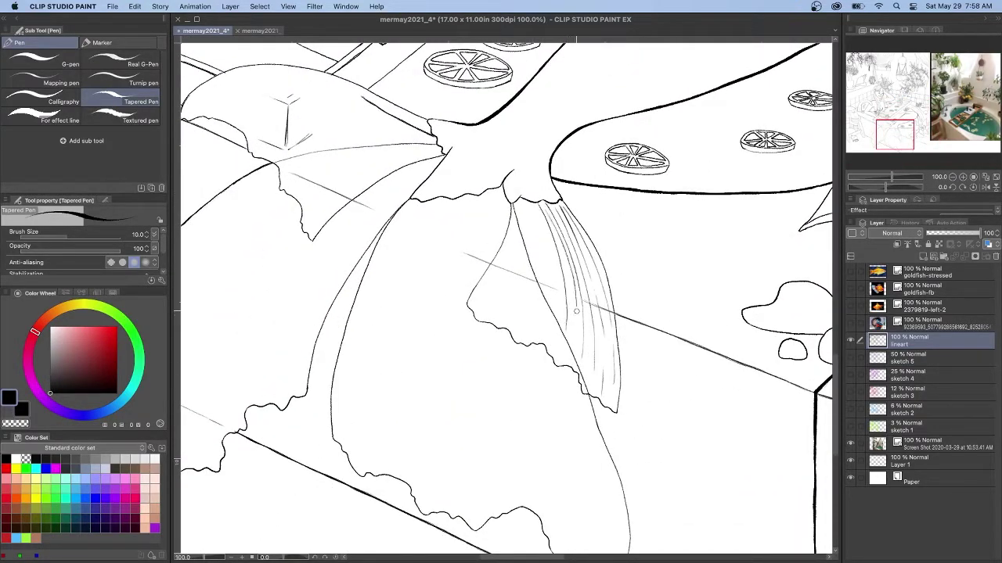
{"action": "left_click_drag", "start_coordinate": [539, 217], "coordinate": [555, 349]}
{"action": "mouse_move", "coordinate": [523, 200]}
{"action": "left_mouse_down"}
{"action": "mouse_move", "coordinate": [537, 337]}
{"action": "mouse_move", "coordinate": [515, 315]}
{"action": "left_mouse_up"}
{"action": "mouse_move", "coordinate": [518, 208]}
{"action": "left_mouse_down"}
{"action": "mouse_move", "coordinate": [499, 311]}
{"action": "mouse_move", "coordinate": [498, 283]}
{"action": "left_mouse_up"}
{"action": "left_click_drag", "start_coordinate": [508, 229], "coordinate": [474, 306]}
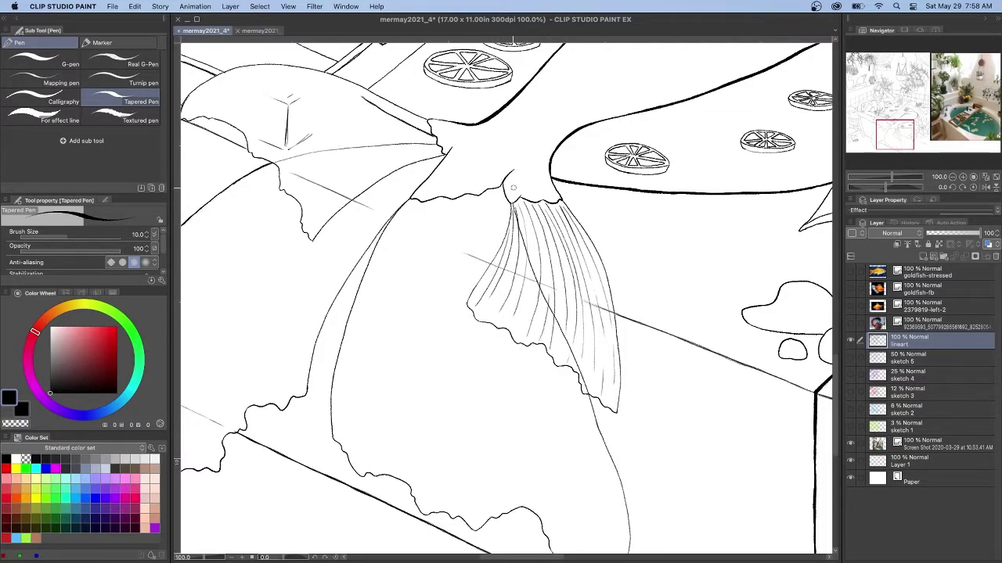
Ink fine curved rays fanning from the base to the ruffled edge of the mermaid tail's small left-hand fin.
{"action": "left_click_drag", "start_coordinate": [514, 188], "coordinate": [683, 267]}
{"action": "left_click_drag", "start_coordinate": [605, 230], "coordinate": [485, 295]}
{"action": "left_click_drag", "start_coordinate": [606, 225], "coordinate": [473, 262]}
{"action": "left_click_drag", "start_coordinate": [572, 232], "coordinate": [480, 278]}
{"action": "mouse_move", "coordinate": [603, 218]}
{"action": "left_mouse_down"}
{"action": "mouse_move", "coordinate": [458, 245]}
{"action": "mouse_move", "coordinate": [448, 234]}
{"action": "left_mouse_up"}
{"action": "mouse_move", "coordinate": [600, 215]}
{"action": "left_mouse_down"}
{"action": "mouse_move", "coordinate": [475, 211]}
{"action": "mouse_move", "coordinate": [427, 225]}
{"action": "left_mouse_up"}
{"action": "mouse_move", "coordinate": [599, 212]}
{"action": "left_mouse_down"}
{"action": "mouse_move", "coordinate": [414, 211]}
{"action": "mouse_move", "coordinate": [414, 196]}
{"action": "left_mouse_up"}
{"action": "mouse_move", "coordinate": [590, 200]}
{"action": "left_mouse_down"}
{"action": "mouse_move", "coordinate": [482, 175]}
{"action": "mouse_move", "coordinate": [382, 190]}
{"action": "left_mouse_up"}
{"action": "left_click_drag", "start_coordinate": [556, 183], "coordinate": [362, 189]}
{"action": "left_click_drag", "start_coordinate": [499, 154], "coordinate": [358, 182]}
Ink long curved rays from the base to the ruffled lower edge of the tail's large right-hand fin.
{"action": "scroll", "coordinate": [507, 297], "scroll_direction": "down", "scroll_amount": 5}
{"action": "left_click_drag", "start_coordinate": [673, 139], "coordinate": [785, 481]}
{"action": "left_click_drag", "start_coordinate": [665, 129], "coordinate": [770, 477]}
{"action": "mouse_move", "coordinate": [657, 137]}
{"action": "left_mouse_down"}
{"action": "mouse_move", "coordinate": [750, 490]}
{"action": "mouse_move", "coordinate": [695, 431]}
{"action": "left_mouse_up"}
{"action": "mouse_move", "coordinate": [621, 143]}
{"action": "left_mouse_down"}
{"action": "mouse_move", "coordinate": [639, 374]}
{"action": "mouse_move", "coordinate": [683, 438]}
{"action": "left_mouse_up"}
{"action": "left_click_drag", "start_coordinate": [606, 138], "coordinate": [664, 428]}
{"action": "key", "text": "super+z"}
{"action": "mouse_move", "coordinate": [615, 136]}
{"action": "left_mouse_down"}
{"action": "mouse_move", "coordinate": [654, 432]}
{"action": "mouse_move", "coordinate": [626, 423]}
{"action": "left_mouse_up"}
{"action": "mouse_move", "coordinate": [582, 141]}
{"action": "left_mouse_down"}
{"action": "mouse_move", "coordinate": [548, 282]}
{"action": "mouse_move", "coordinate": [587, 427]}
{"action": "left_mouse_up"}
{"action": "left_click_drag", "start_coordinate": [570, 149], "coordinate": [553, 402]}
Ink long sweeping rays across the tail's large left-hand fin, from its base out to the ruffled edge.
{"action": "left_click_drag", "start_coordinate": [570, 129], "coordinate": [462, 313]}
{"action": "left_click_drag", "start_coordinate": [580, 133], "coordinate": [432, 312]}
{"action": "mouse_move", "coordinate": [610, 94]}
{"action": "left_mouse_down"}
{"action": "mouse_move", "coordinate": [374, 385]}
{"action": "mouse_move", "coordinate": [338, 386]}
{"action": "left_mouse_up"}
{"action": "left_click_drag", "start_coordinate": [577, 79], "coordinate": [305, 424]}
{"action": "left_click_drag", "start_coordinate": [442, 102], "coordinate": [281, 302]}
{"action": "left_click_drag", "start_coordinate": [344, 173], "coordinate": [278, 269]}
{"action": "mouse_move", "coordinate": [360, 170]}
{"action": "left_mouse_down"}
{"action": "mouse_move", "coordinate": [305, 263]}
{"action": "mouse_move", "coordinate": [298, 380]}
{"action": "left_mouse_up"}
{"action": "left_click_drag", "start_coordinate": [409, 144], "coordinate": [318, 403]}
{"action": "left_click_drag", "start_coordinate": [484, 117], "coordinate": [359, 403]}
{"action": "key", "text": "super+z"}
{"action": "mouse_move", "coordinate": [513, 102]}
{"action": "left_mouse_down"}
{"action": "mouse_move", "coordinate": [374, 241]}
{"action": "mouse_move", "coordinate": [354, 392]}
{"action": "left_mouse_up"}
{"action": "mouse_move", "coordinate": [569, 98]}
{"action": "left_mouse_down"}
{"action": "mouse_move", "coordinate": [443, 185]}
{"action": "mouse_move", "coordinate": [392, 354]}
{"action": "left_mouse_up"}
{"action": "mouse_move", "coordinate": [510, 151]}
{"action": "left_mouse_down"}
{"action": "mouse_move", "coordinate": [423, 300]}
{"action": "mouse_move", "coordinate": [446, 319]}
{"action": "left_mouse_up"}
Try further rays along the lower part of the large right-hand fin, then undo the latest strokes.
{"action": "left_click_drag", "start_coordinate": [546, 208], "coordinate": [552, 403]}
{"action": "left_click_drag", "start_coordinate": [553, 247], "coordinate": [623, 437]}
{"action": "left_click_drag", "start_coordinate": [578, 257], "coordinate": [644, 434]}
{"action": "key", "text": "super+z"}
{"action": "key", "text": "super+z"}
{"action": "key", "text": "super+z"}
{"action": "key", "text": "super+z"}
{"action": "key", "text": "super+z"}
{"action": "key", "text": "super+z"}
{"action": "key", "text": "super+z"}
{"action": "key", "text": "super+z"}
Ink rays running up from the ruffled edge of the large left-hand fin to fill its remaining gaps.
{"action": "left_click_drag", "start_coordinate": [323, 417], "coordinate": [327, 279]}
{"action": "left_click_drag", "start_coordinate": [356, 392], "coordinate": [370, 259]}
{"action": "left_click_drag", "start_coordinate": [392, 362], "coordinate": [430, 199]}
{"action": "mouse_move", "coordinate": [442, 132]}
{"action": "left_mouse_down"}
{"action": "mouse_move", "coordinate": [373, 242]}
{"action": "mouse_move", "coordinate": [396, 151]}
{"action": "left_mouse_up"}
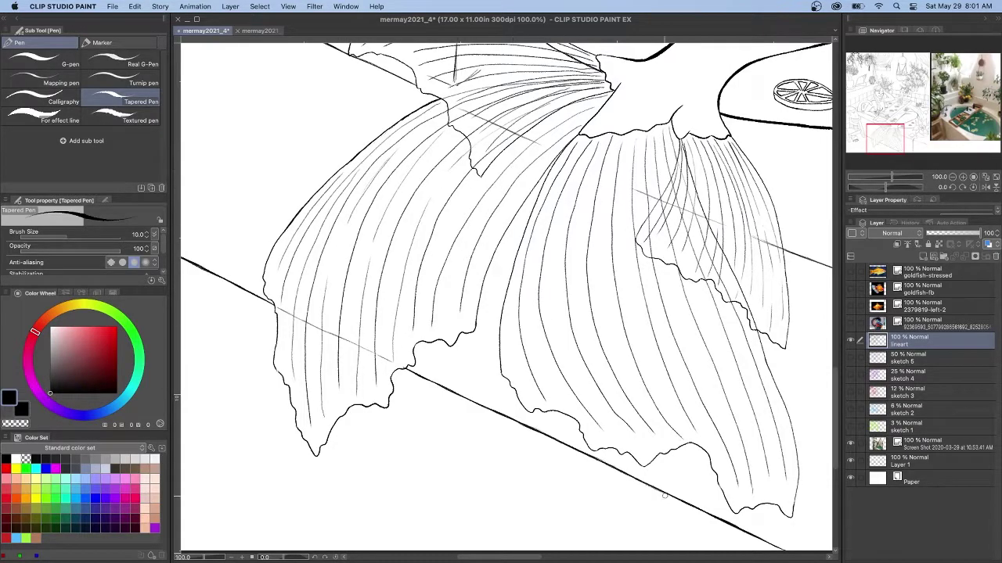
Try inking extra short rays between the existing ones on the tail's large right-hand fin.
{"action": "left_click_drag", "start_coordinate": [687, 435], "coordinate": [650, 355]}
{"action": "left_click_drag", "start_coordinate": [662, 436], "coordinate": [626, 367]}
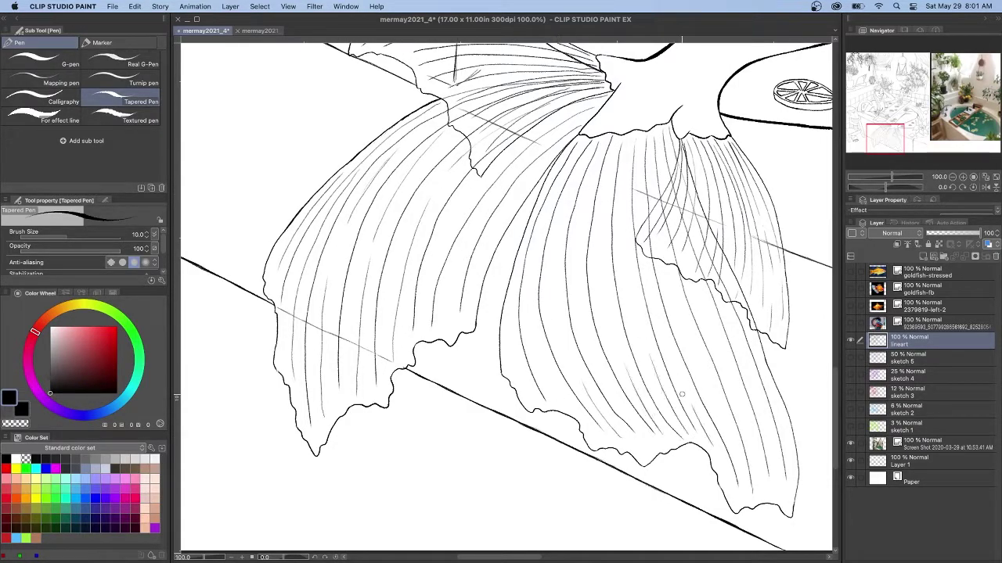
{"action": "left_click_drag", "start_coordinate": [623, 139], "coordinate": [626, 255]}
{"action": "left_click_drag", "start_coordinate": [615, 139], "coordinate": [602, 232]}
{"action": "left_click_drag", "start_coordinate": [572, 364], "coordinate": [557, 294]}
{"action": "key", "text": "super+z"}
{"action": "left_click_drag", "start_coordinate": [596, 138], "coordinate": [583, 165]}
{"action": "left_click_drag", "start_coordinate": [568, 405], "coordinate": [530, 320]}
{"action": "left_click_drag", "start_coordinate": [531, 272], "coordinate": [556, 182]}
{"action": "mouse_move", "coordinate": [744, 485]}
{"action": "left_mouse_down"}
{"action": "mouse_move", "coordinate": [675, 282]}
{"action": "mouse_move", "coordinate": [739, 398]}
{"action": "left_mouse_up"}
{"action": "left_click_drag", "start_coordinate": [695, 279], "coordinate": [679, 230]}
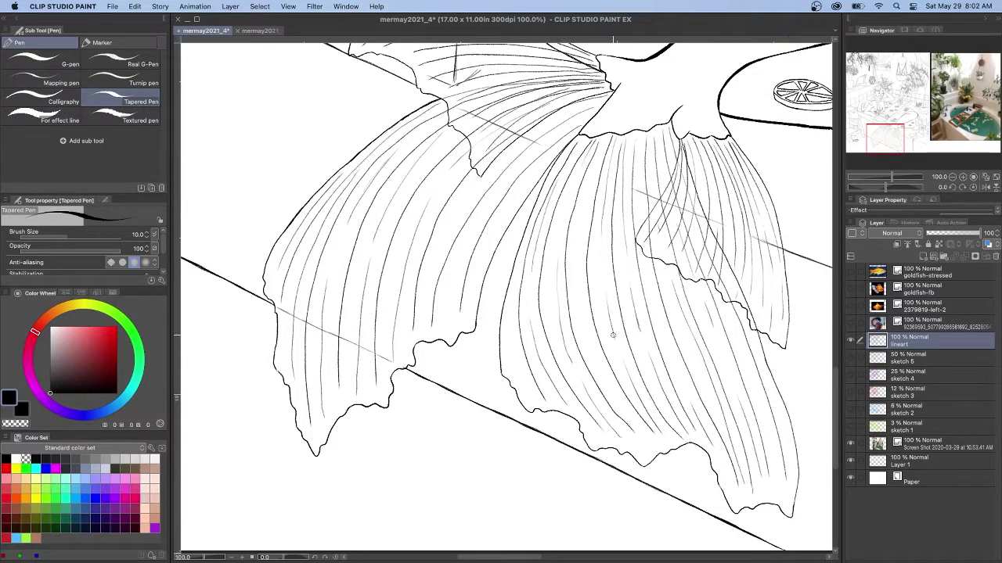
Undo the extra short rays between the main rays of the large right-hand fin.
{"action": "key", "text": "super+z"}
{"action": "key", "text": "super+z"}
{"action": "key", "text": "super+z"}
{"action": "key", "text": "super+z"}
{"action": "key", "text": "super+z"}
{"action": "key", "text": "super+z"}
{"action": "key", "text": "super+z"}
{"action": "key", "text": "super+z"}
{"action": "key", "text": "super+z"}
{"action": "key", "text": "super+z"}
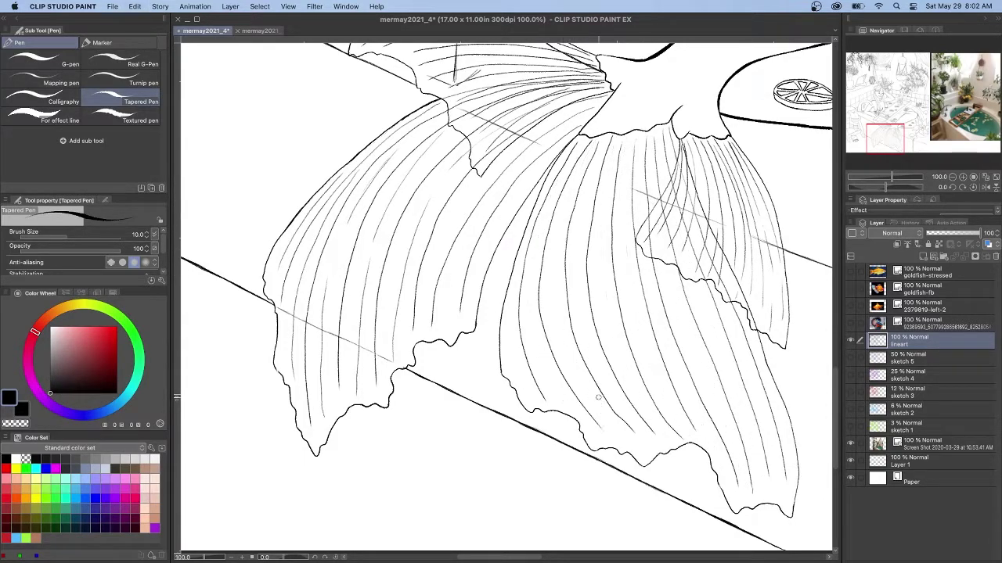
Fit the whole canvas in view and hide the palettes to review the line art beside the reference photo.
{"action": "left_click", "coordinate": [995, 179]}
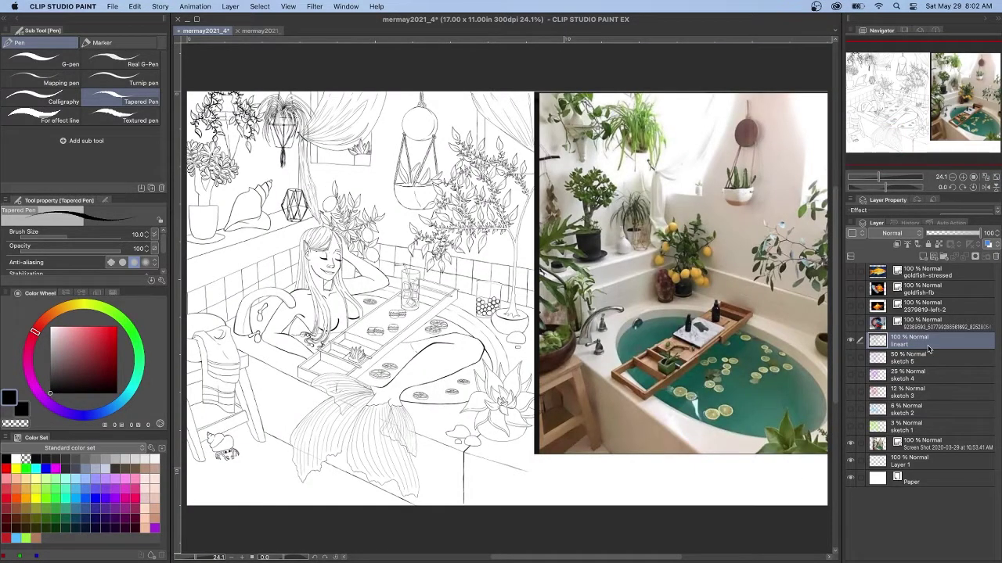
{"action": "key", "text": "Tab"}
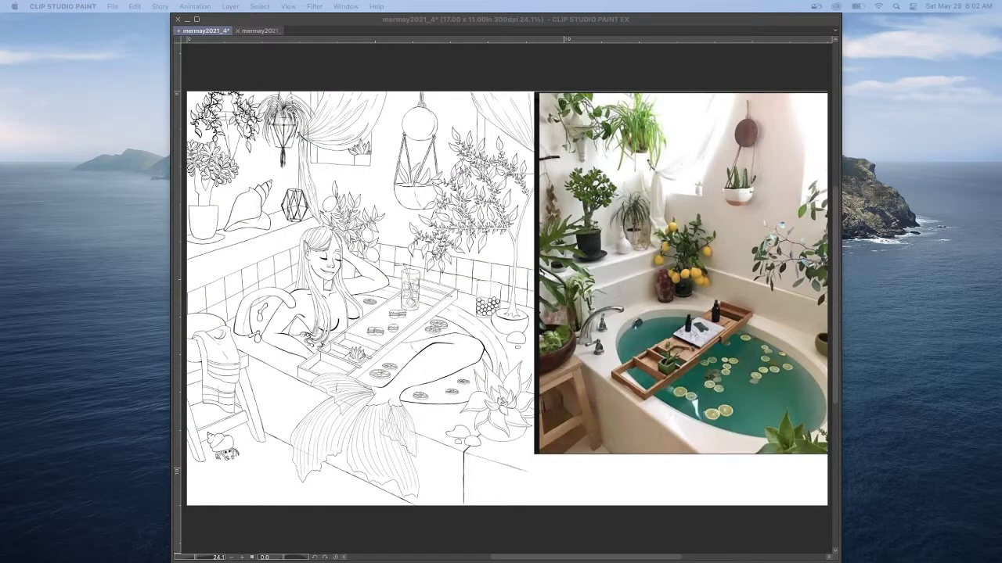